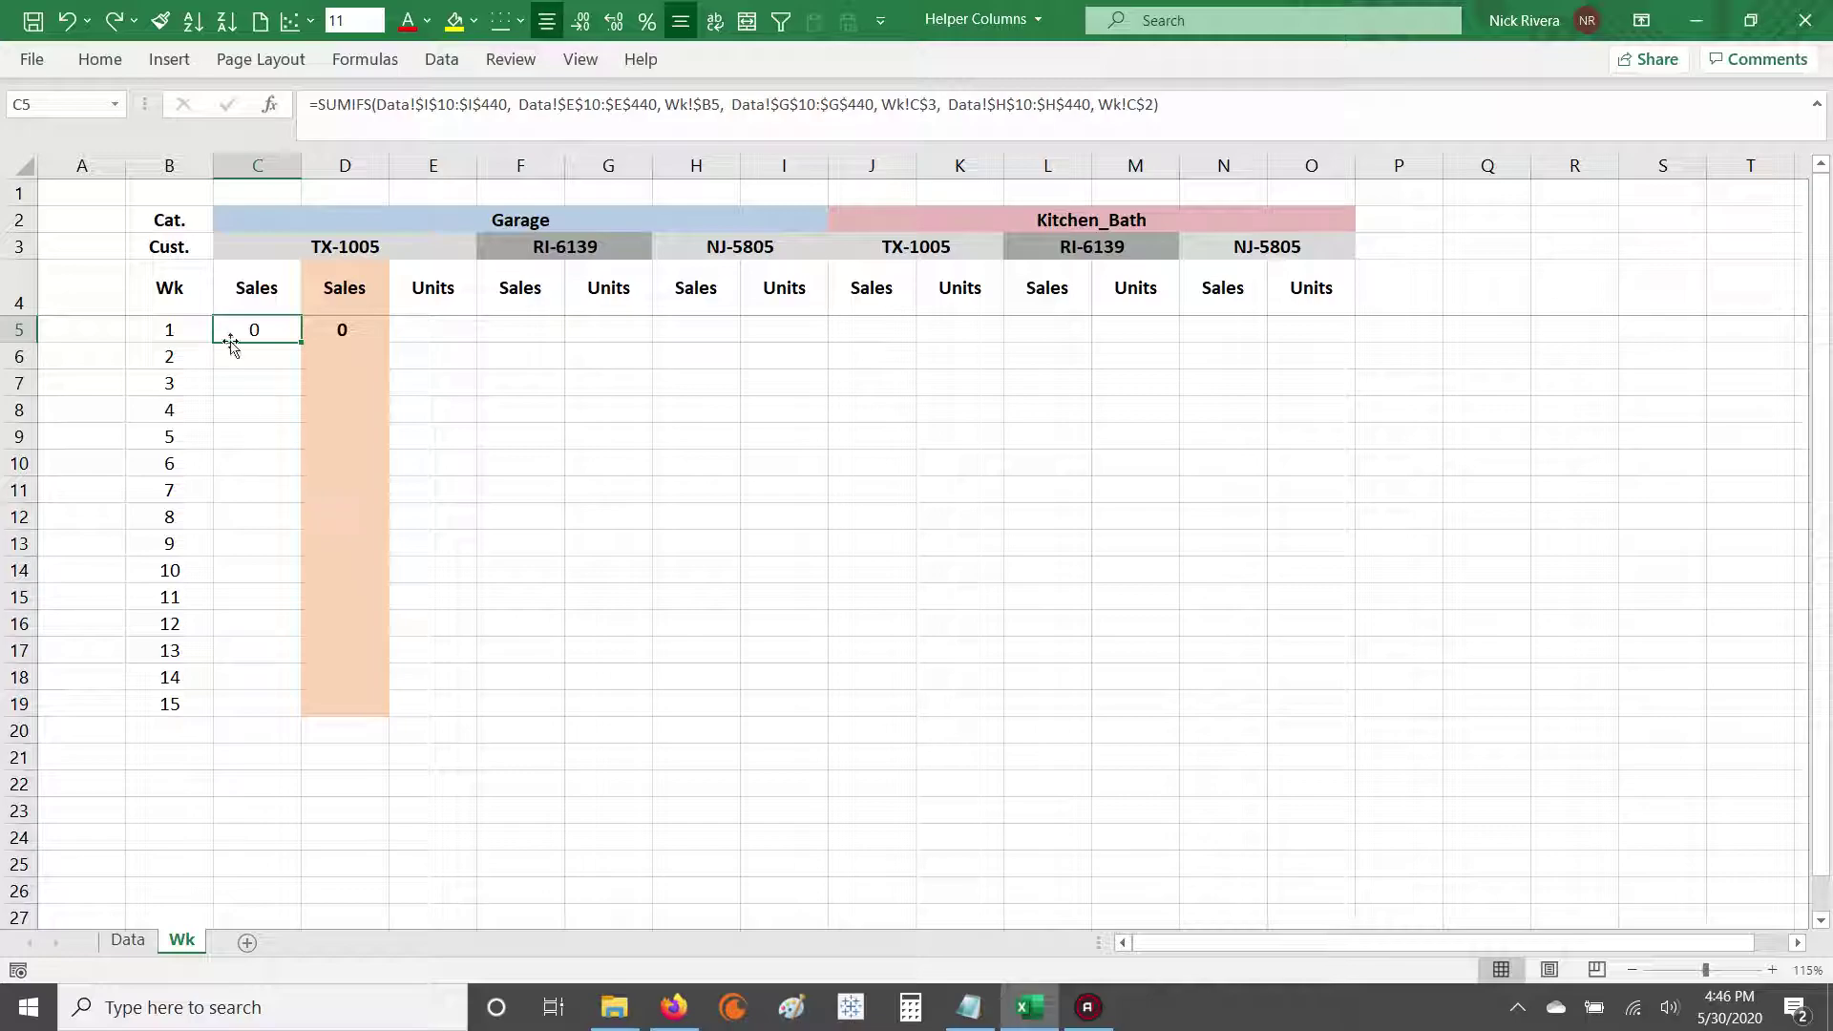
# Step: Compare the two SUMIFS formulas in cells C5 and D5 of the Wk sheet
pyautogui.moveTo(250, 331); pyautogui.dragTo(350, 333)
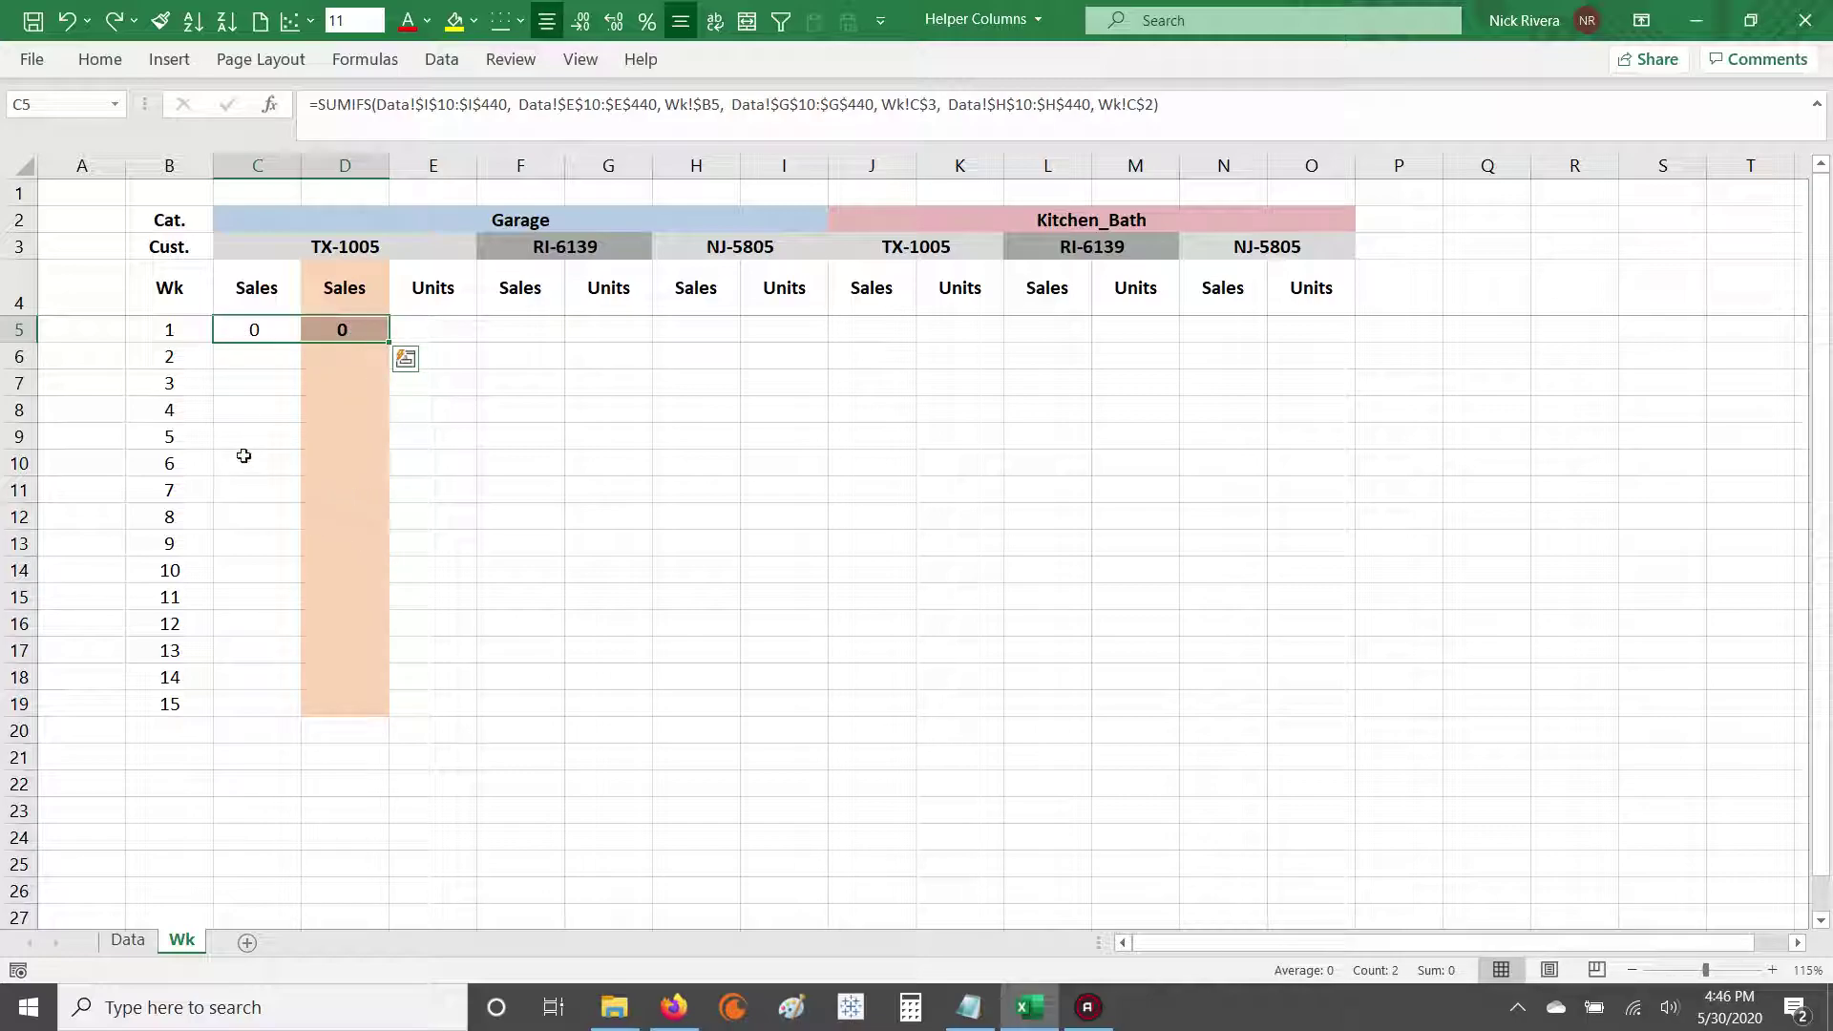
pyautogui.click(254, 327)
pyautogui.moveTo(254, 327); pyautogui.dragTo(372, 328)
pyautogui.click(287, 328)
pyautogui.click(268, 326)
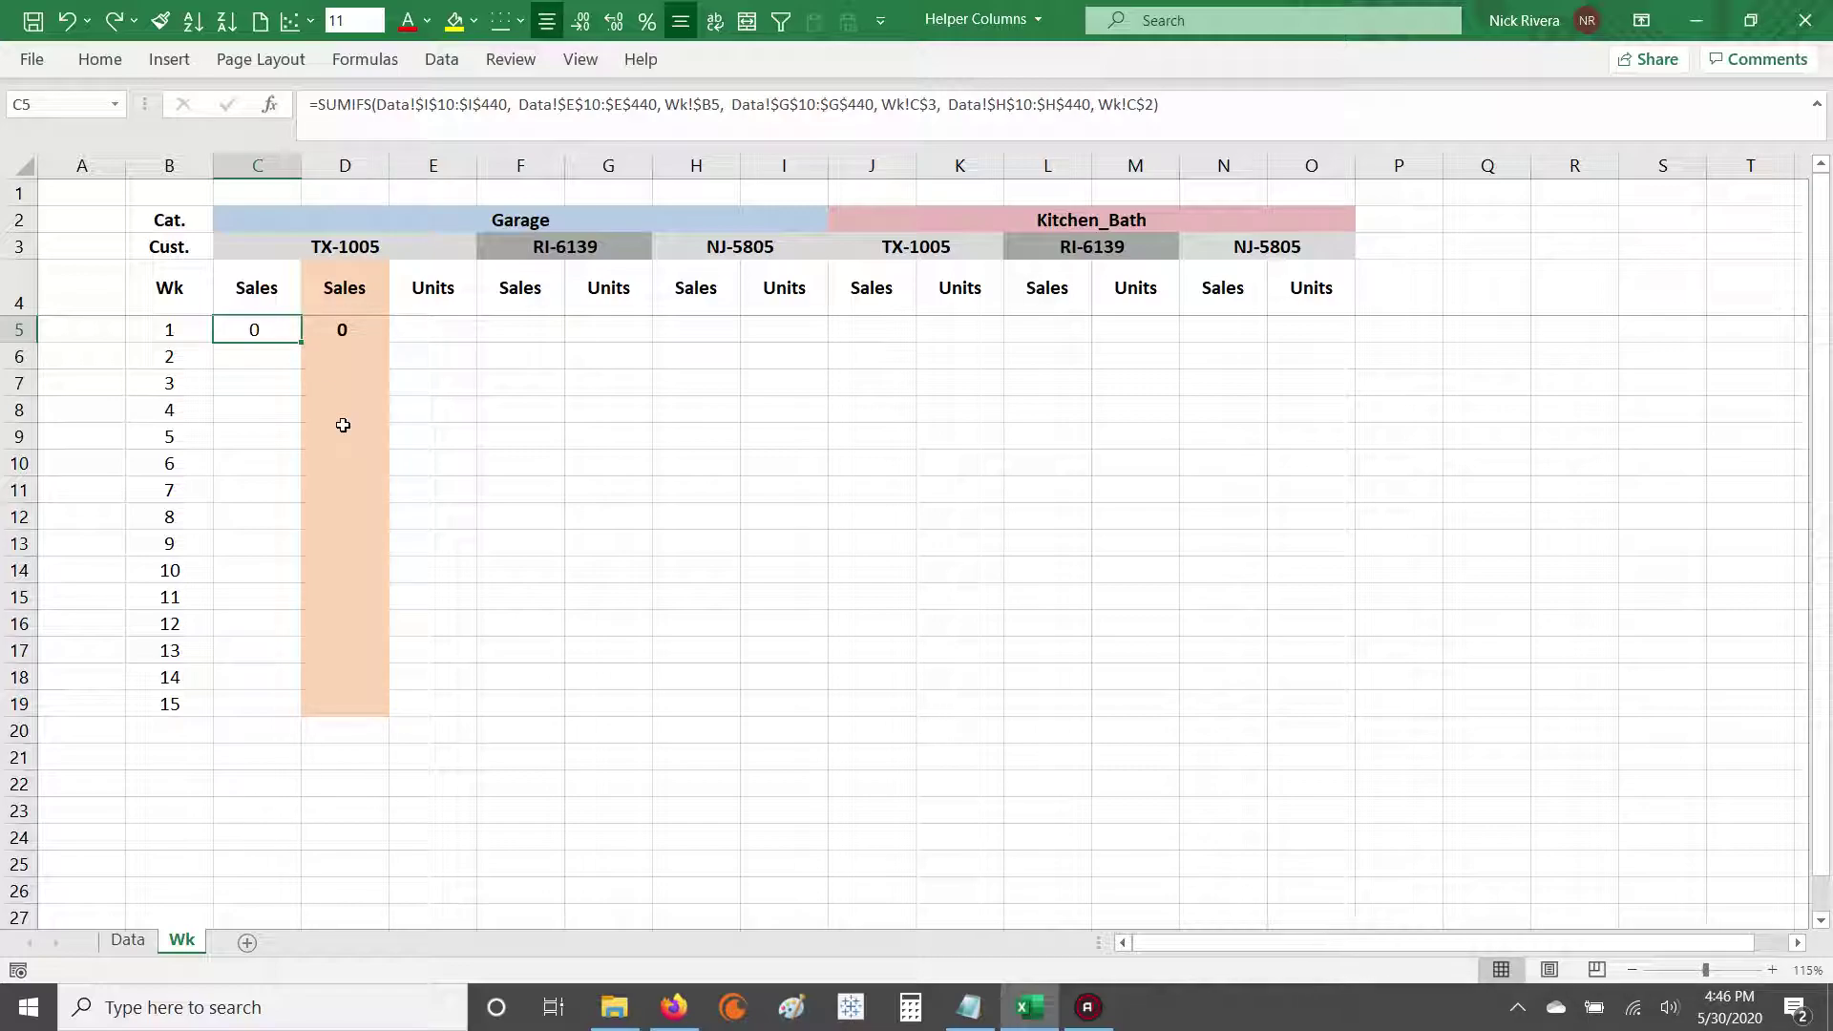
pyautogui.moveTo(1231, 107); pyautogui.dragTo(319, 107)
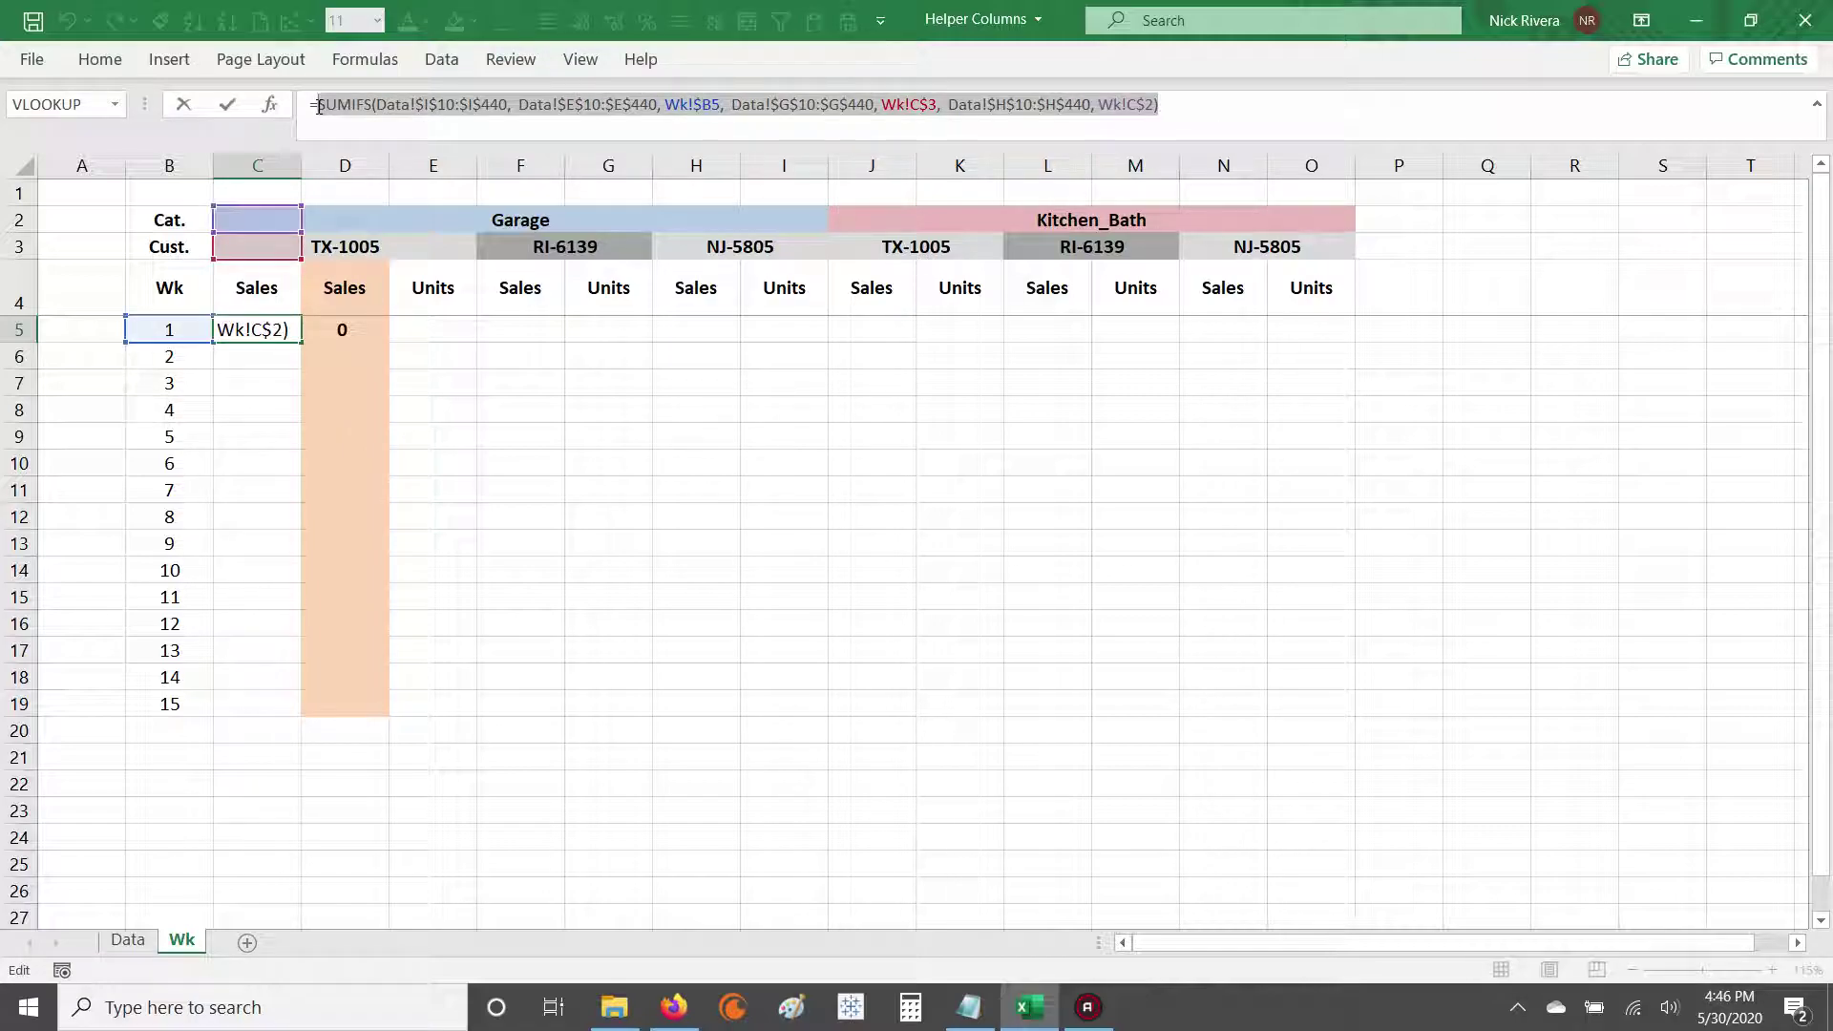
pyautogui.press('Escape')
pyautogui.press('Right')
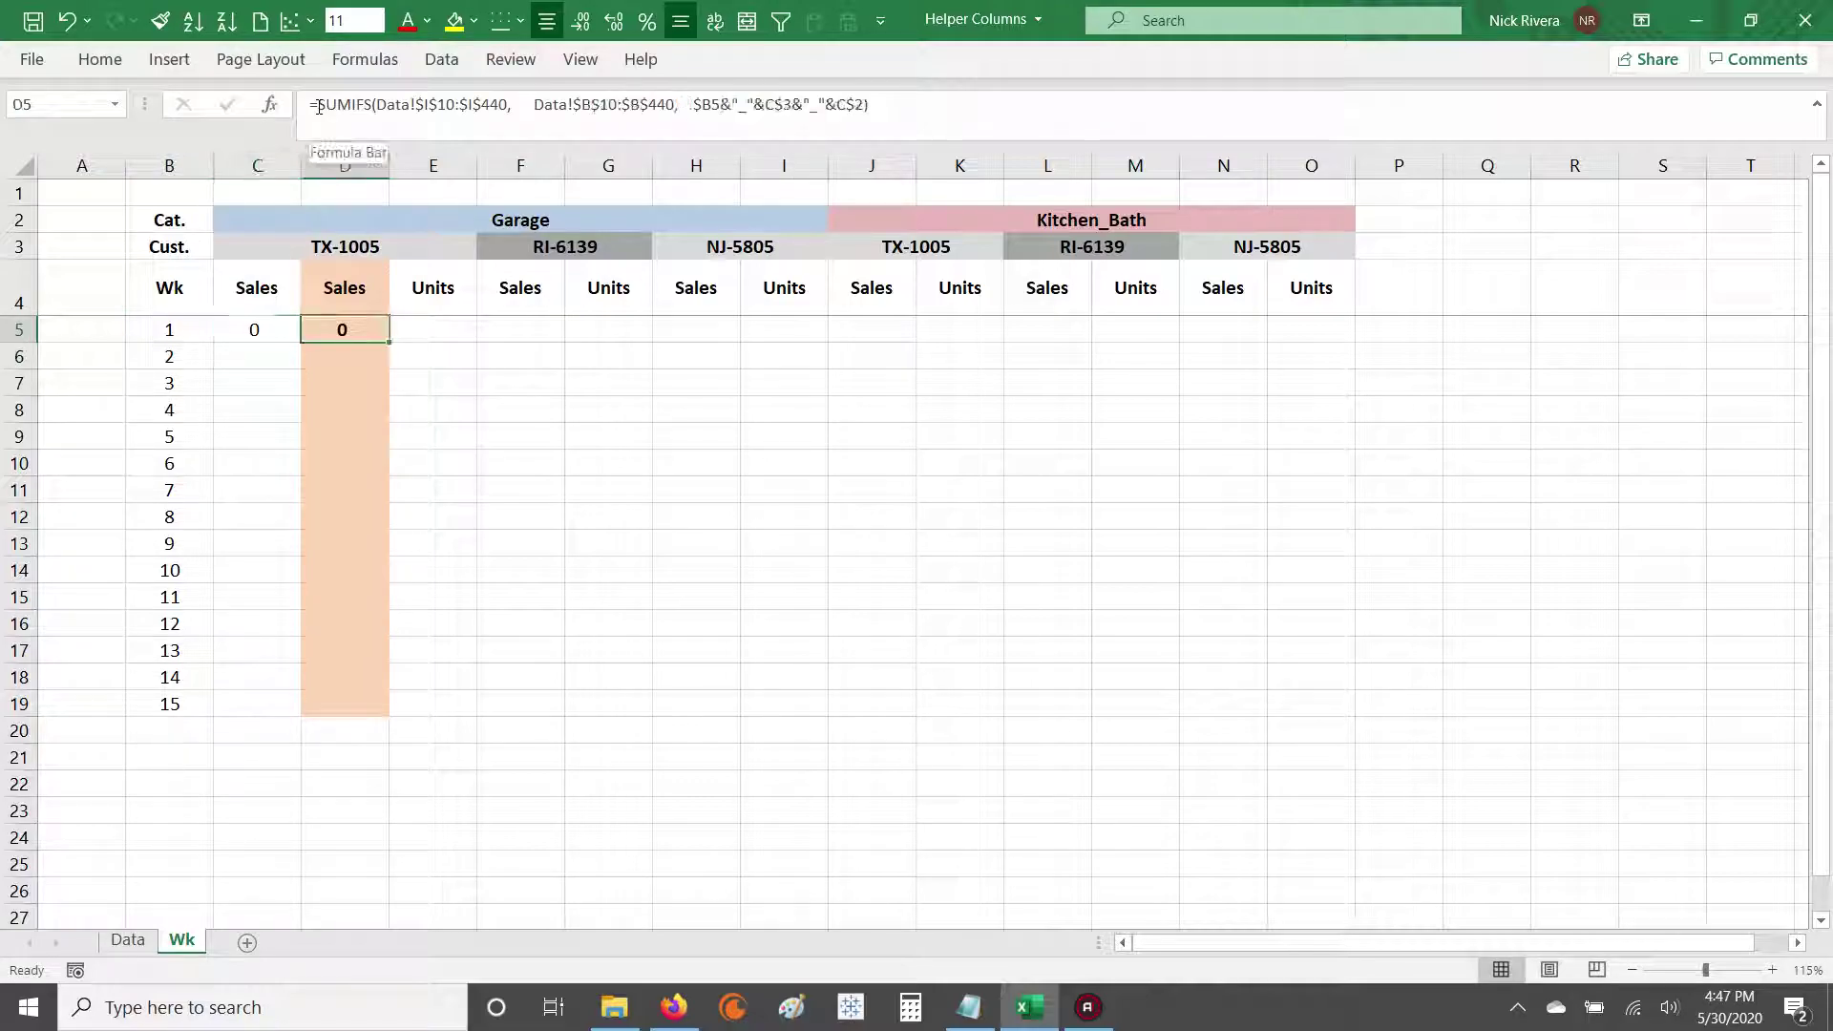
pyautogui.moveTo(322, 105); pyautogui.dragTo(922, 111)
pyautogui.press('Escape')
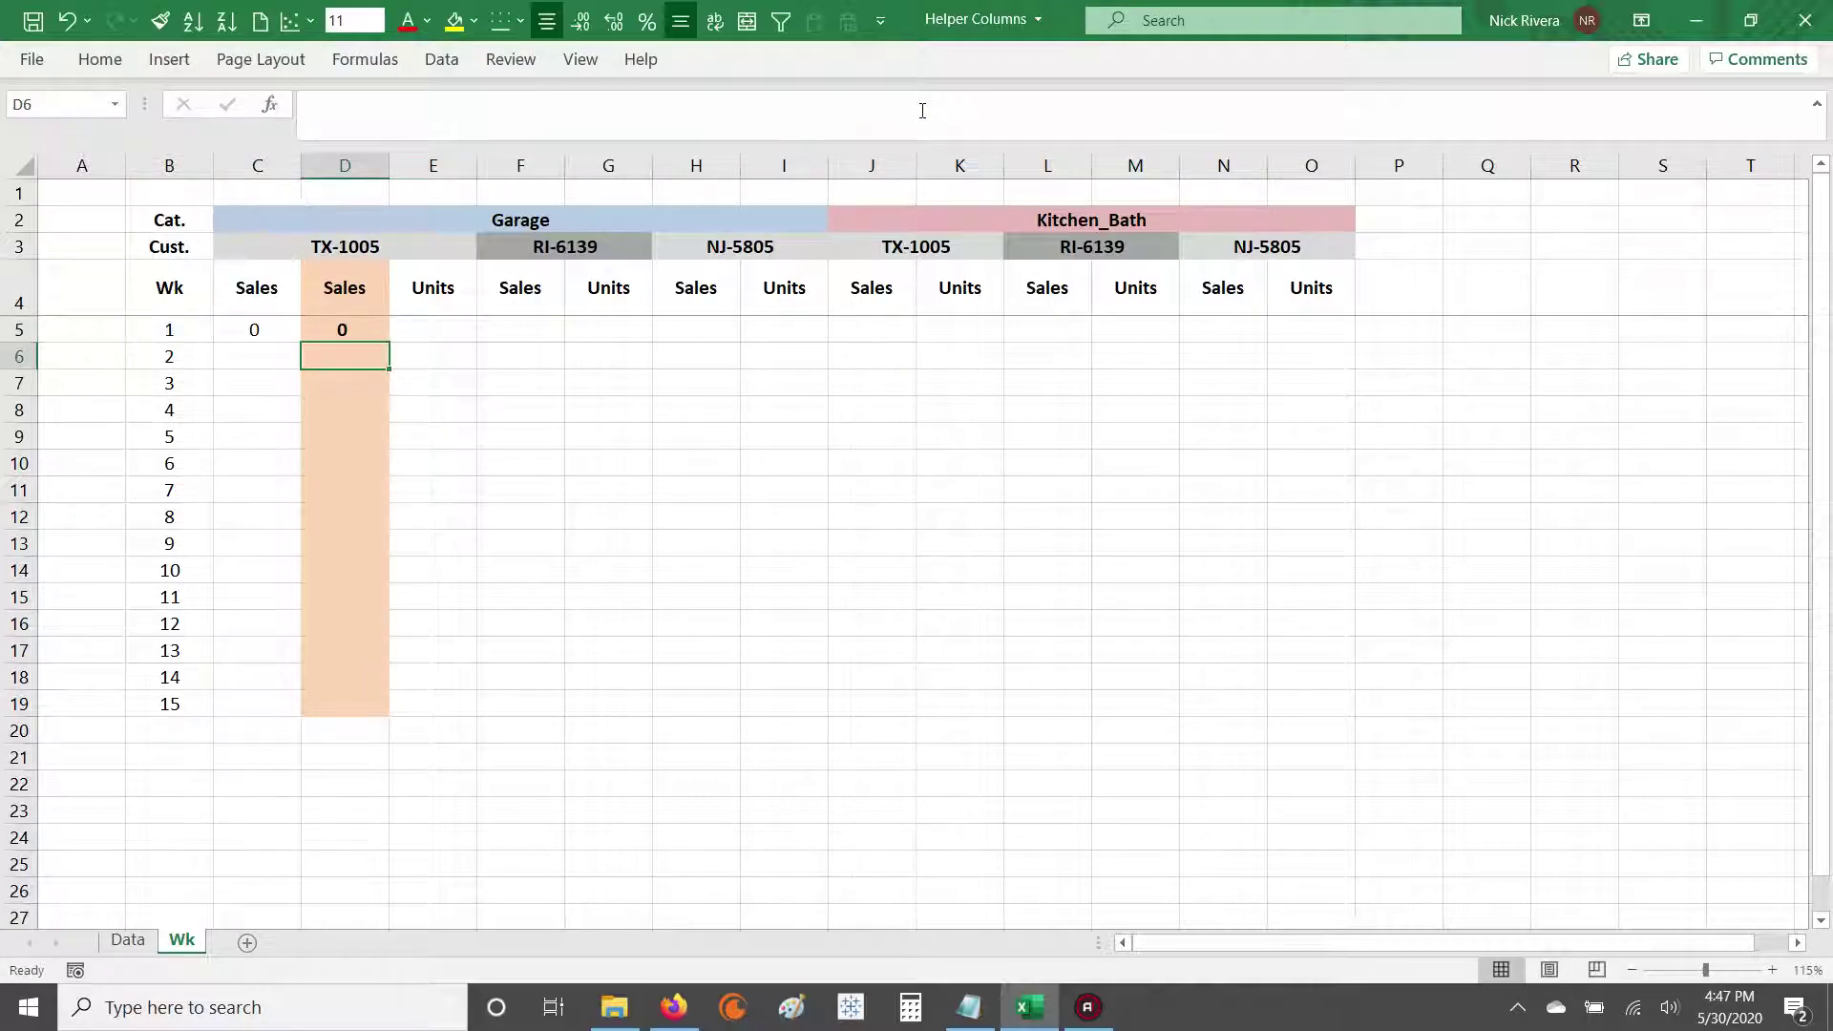
pyautogui.press('Left')
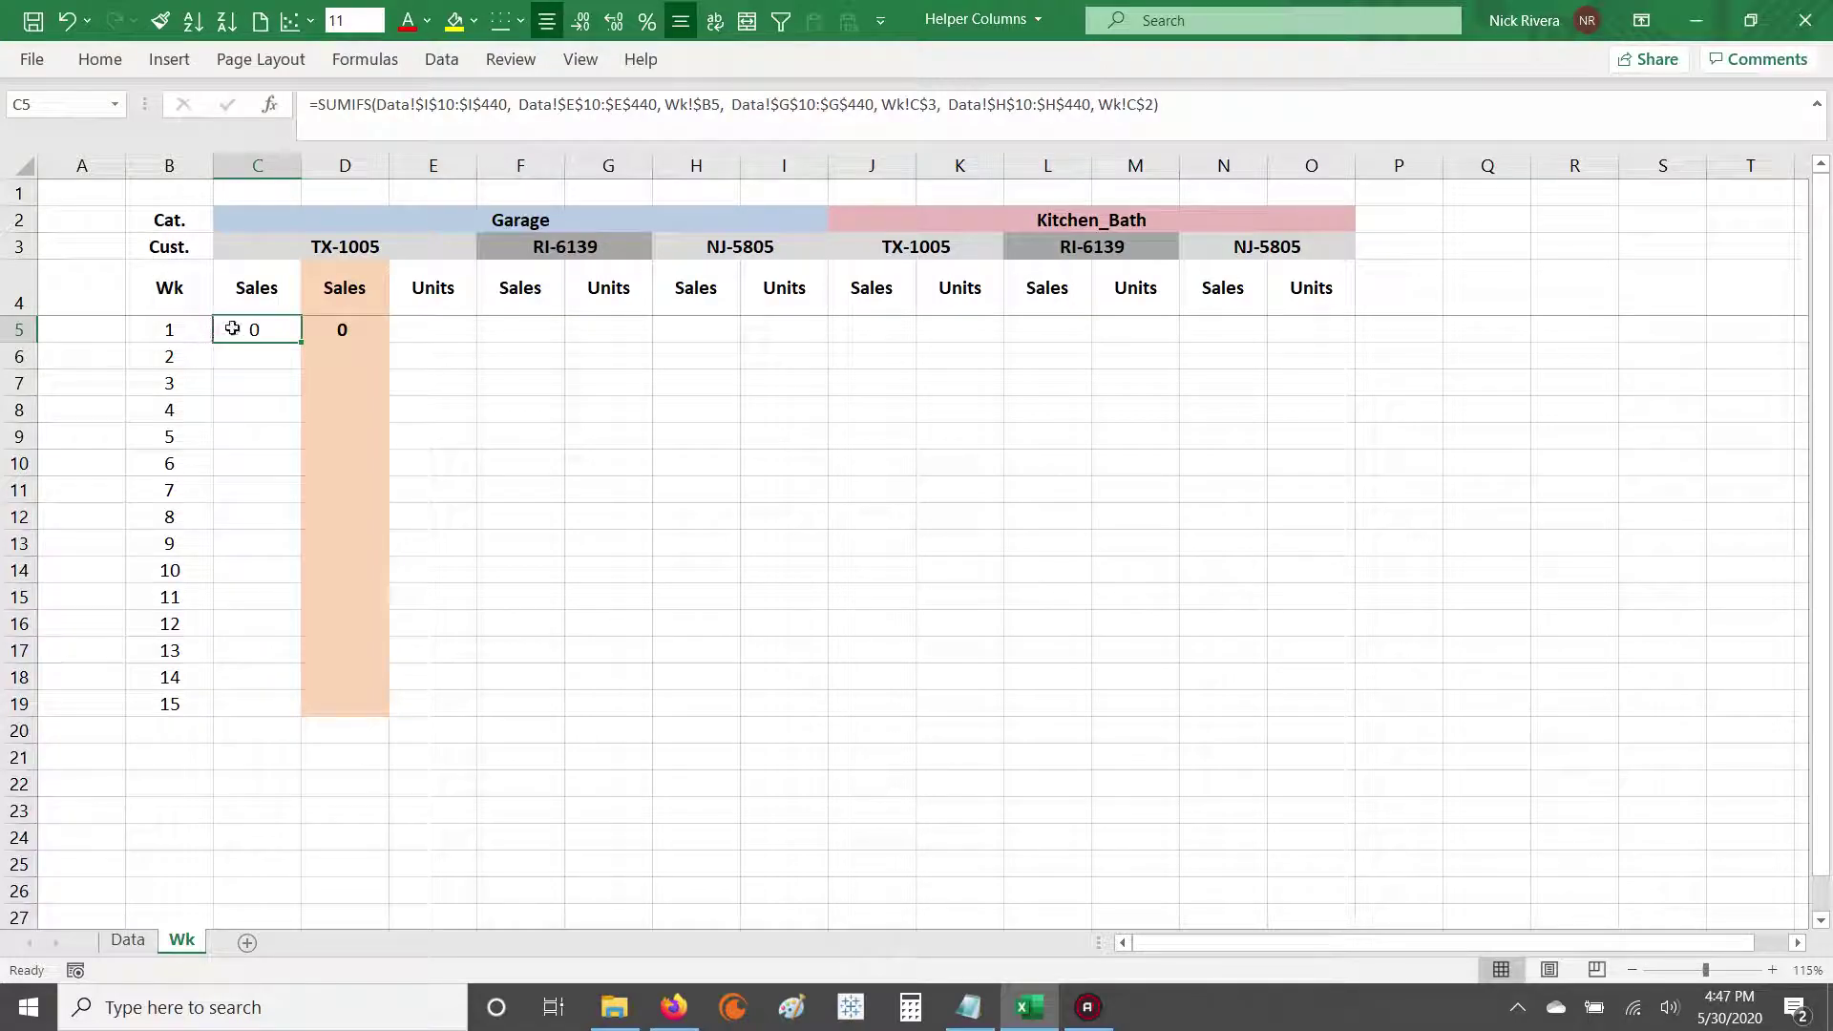
# Step: Review the Wk report's category, customer and week labels along with its Sales and Units columns
pyautogui.click(174, 221)
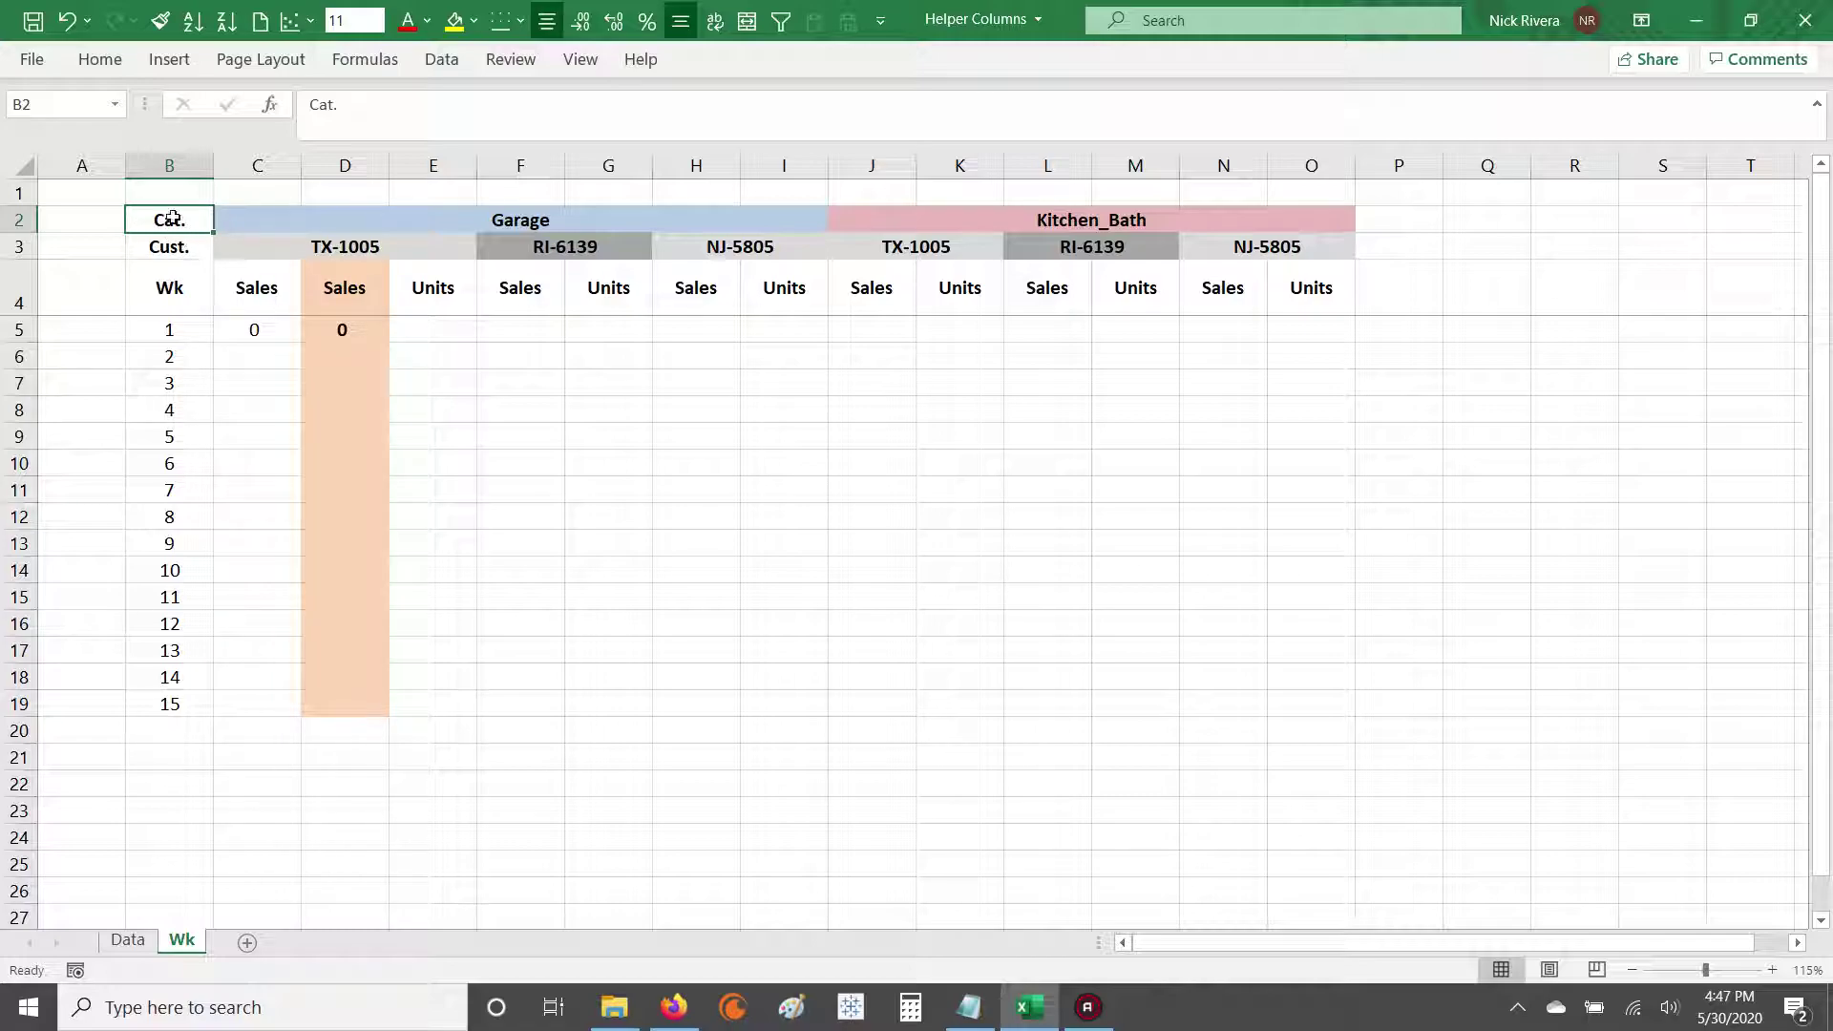
pyautogui.keyDown('ctrl'); pyautogui.click(169, 248); pyautogui.keyUp('ctrl')
pyautogui.keyDown('ctrl'); pyautogui.click(169, 282); pyautogui.keyUp('ctrl')
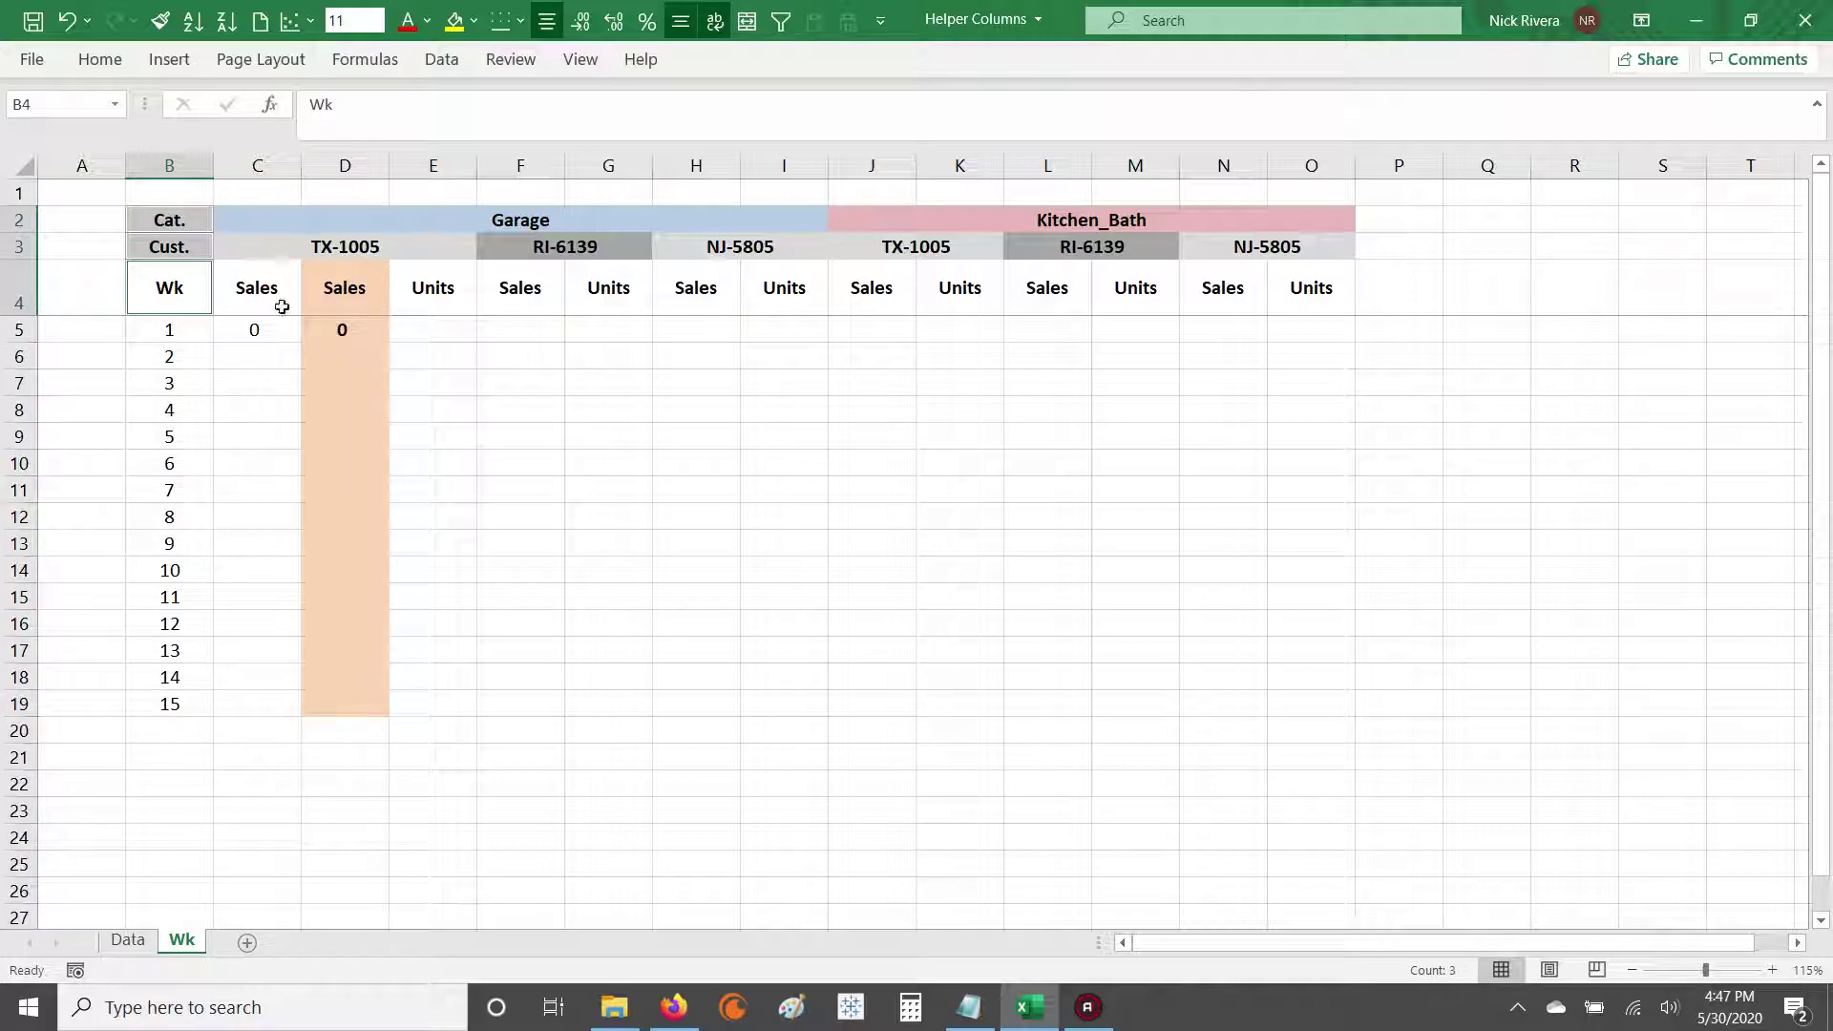
pyautogui.click(247, 248)
pyautogui.moveTo(247, 248); pyautogui.dragTo(429, 247)
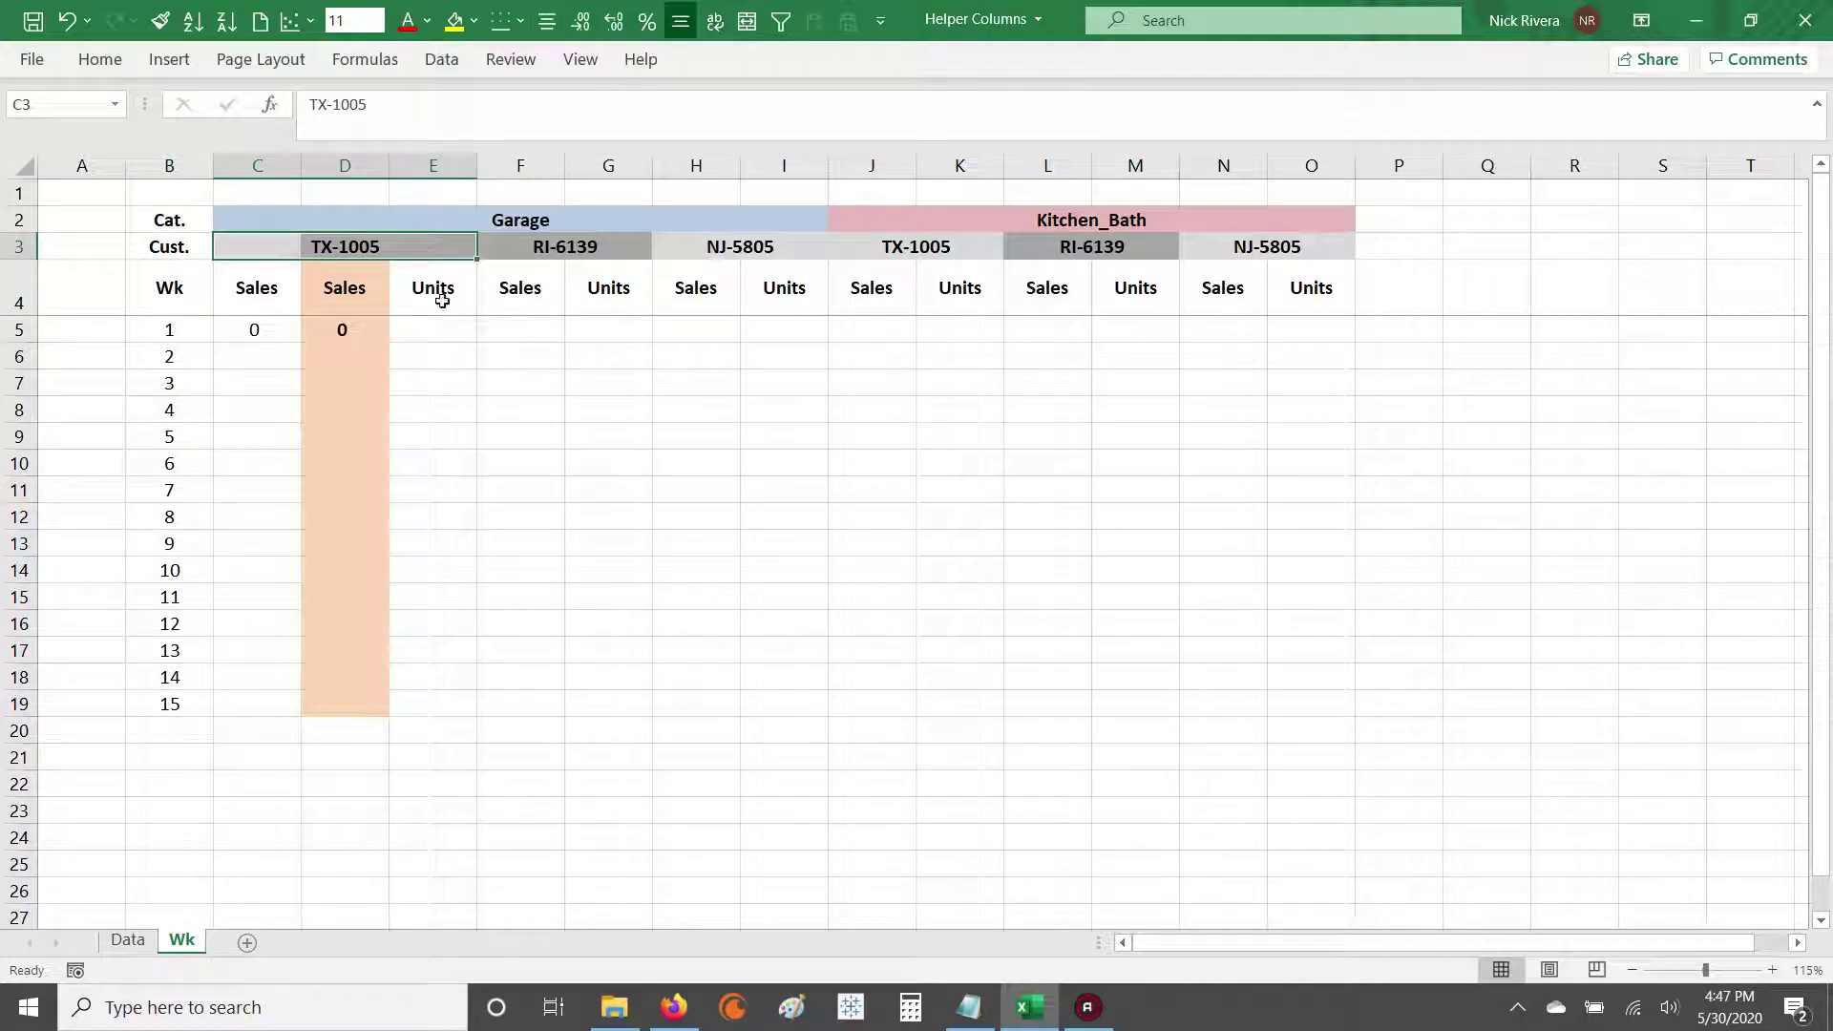
pyautogui.click(245, 330)
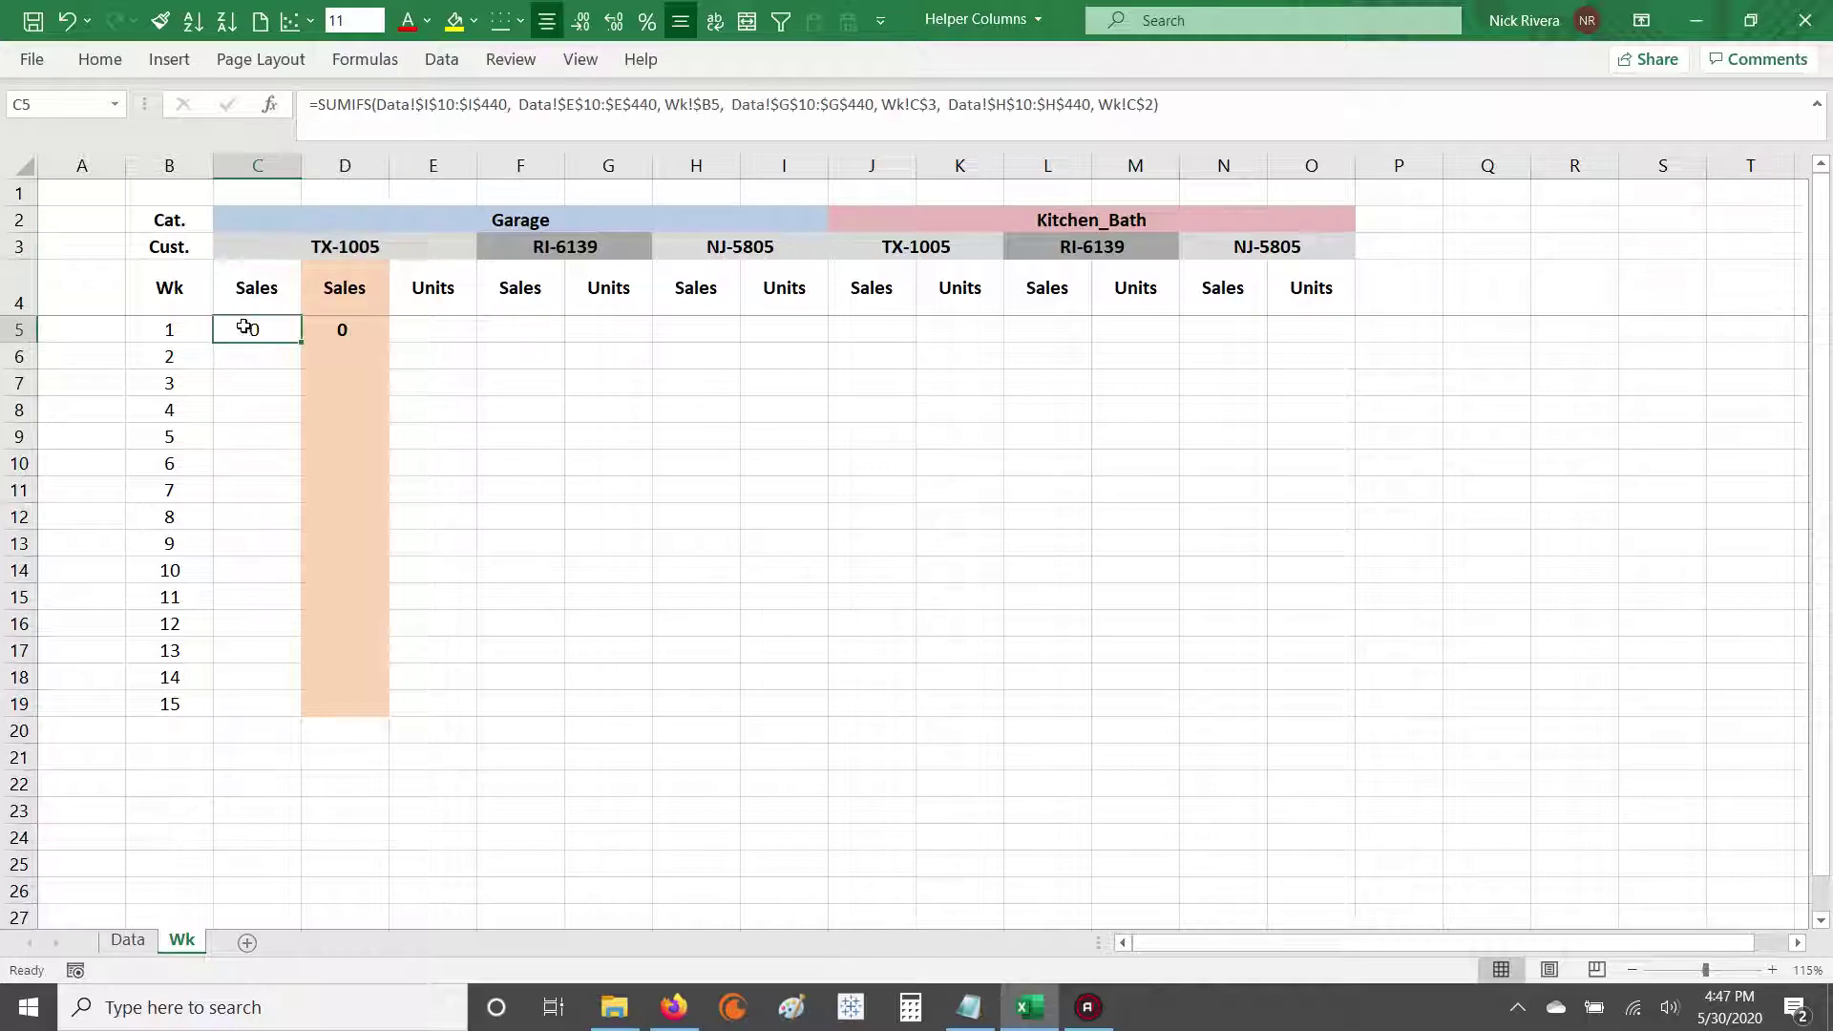
pyautogui.click(259, 292)
pyautogui.click(345, 287)
pyautogui.click(347, 325)
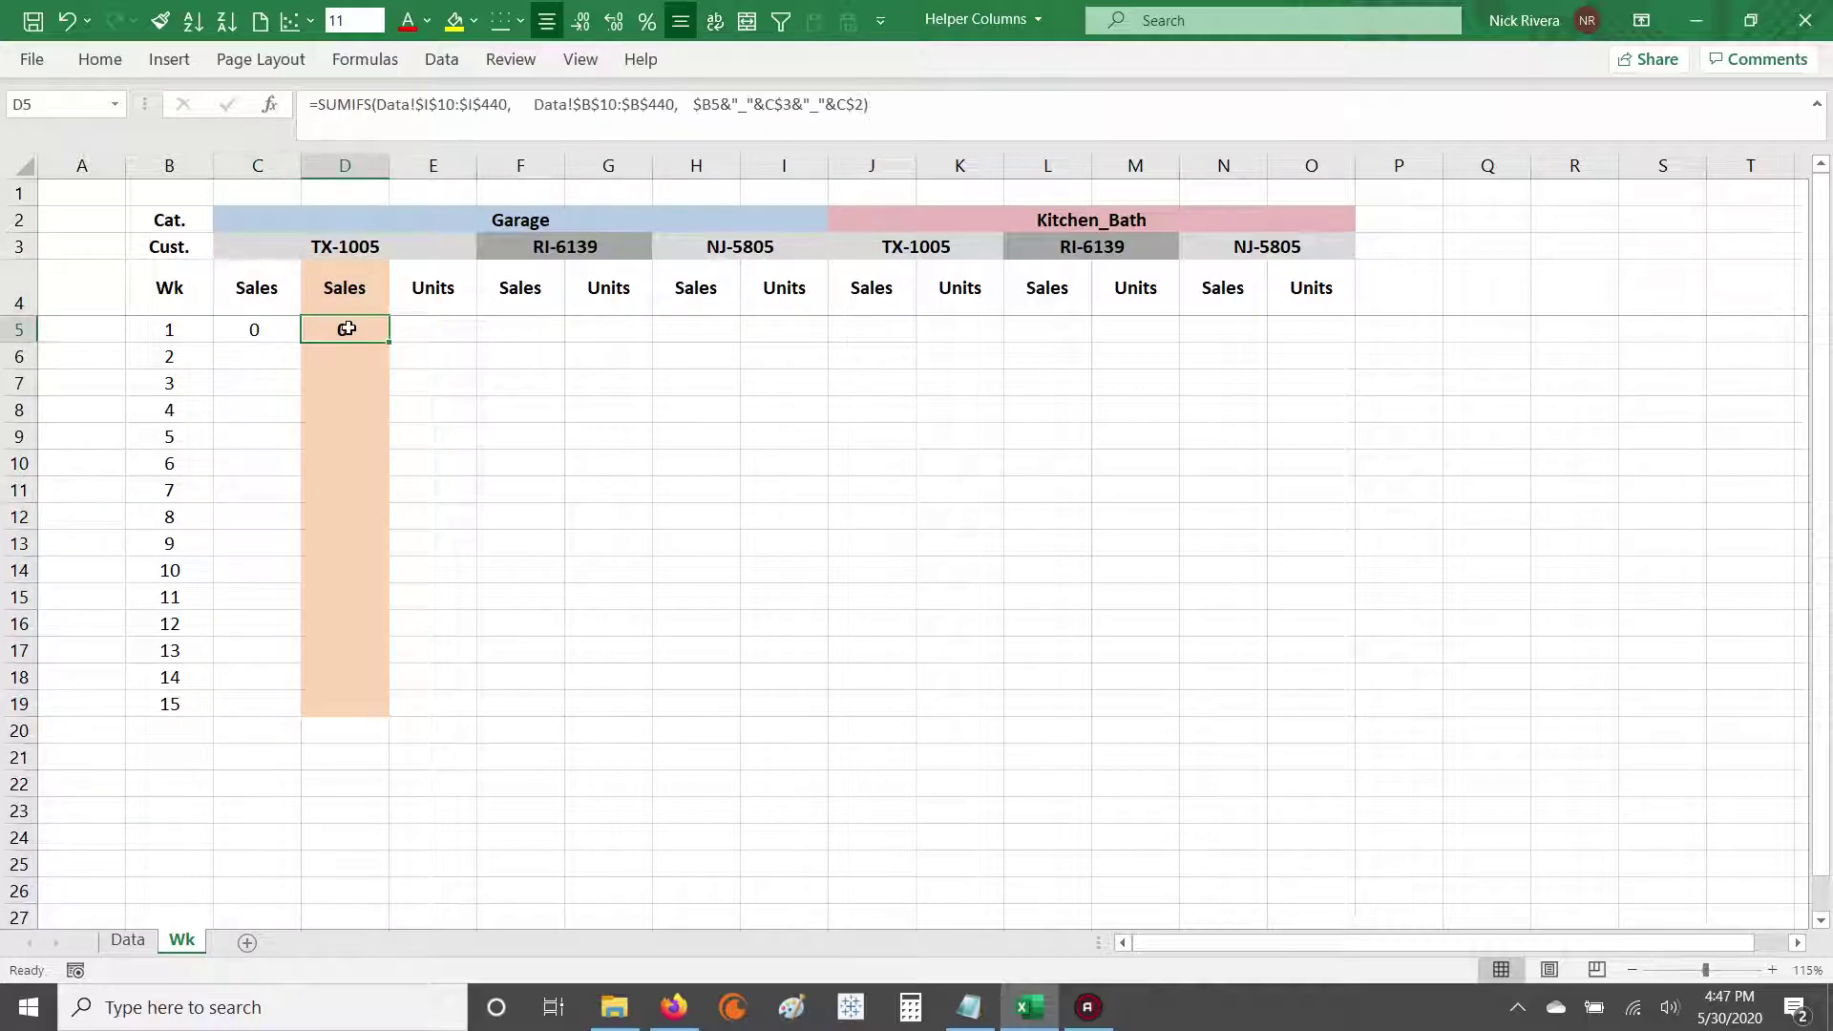
pyautogui.click(437, 292)
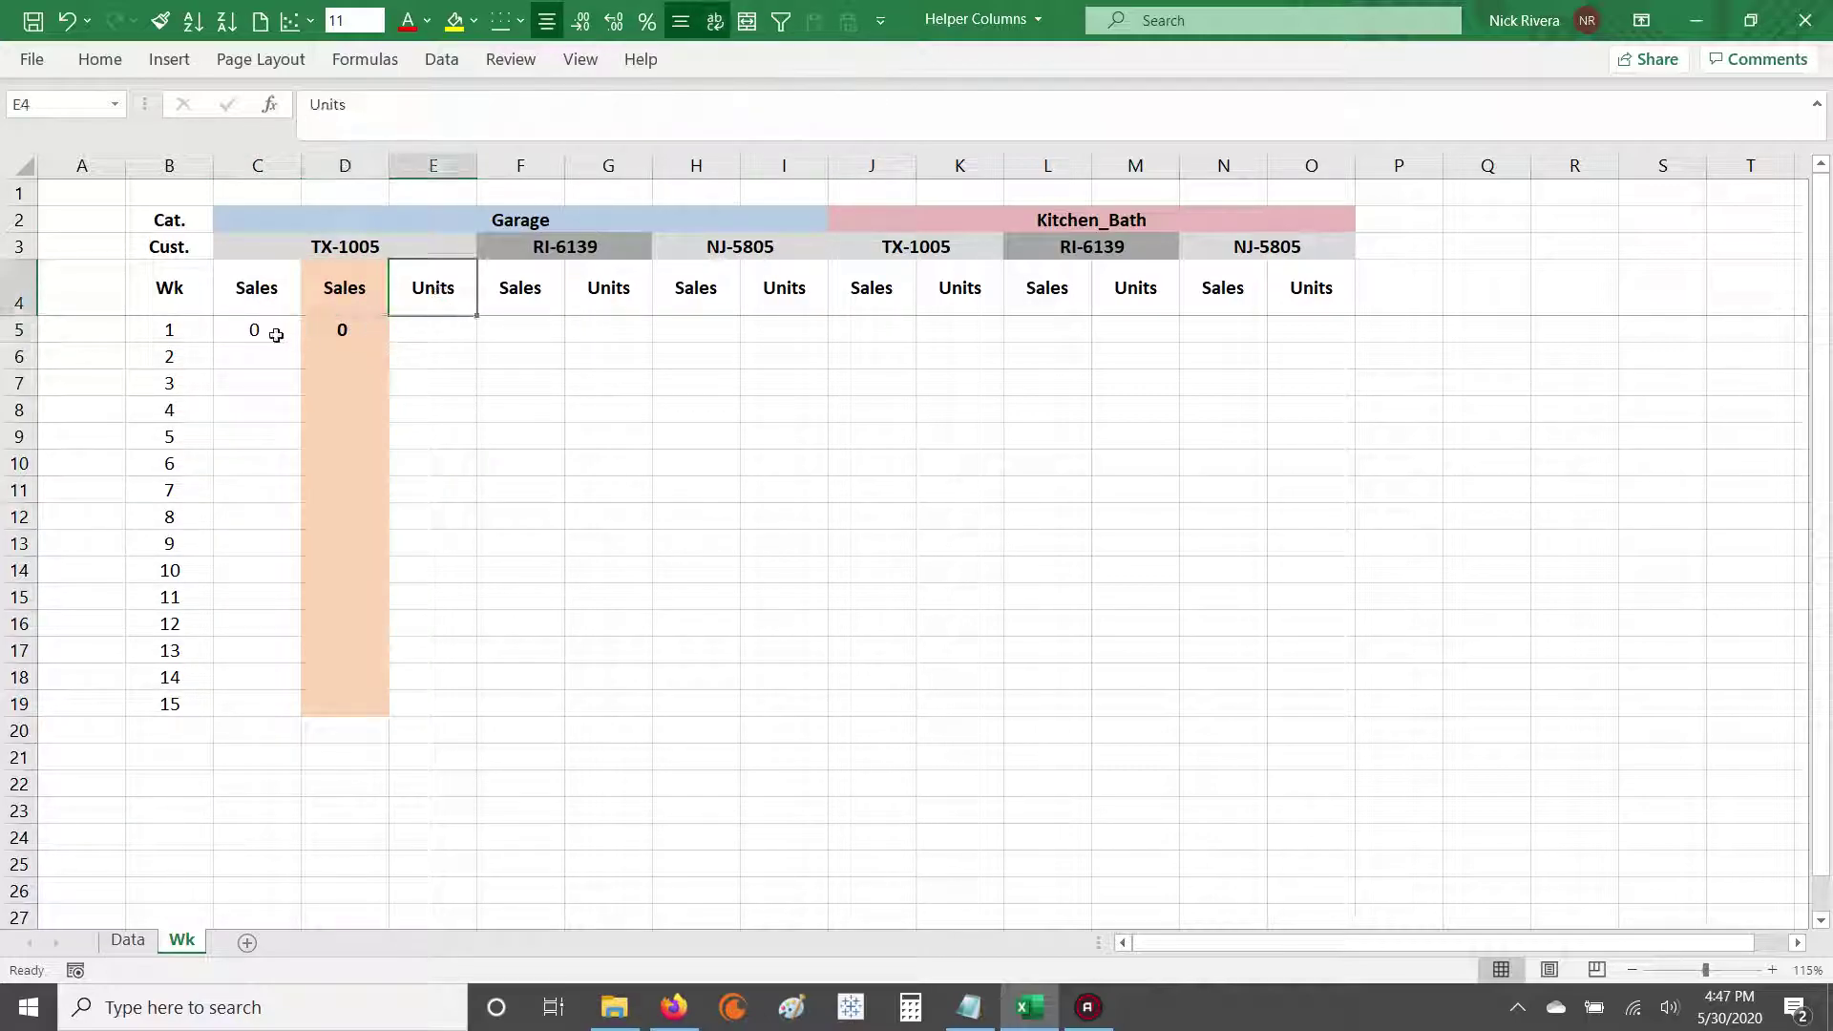
pyautogui.moveTo(212, 327); pyautogui.dragTo(344, 330)
pyautogui.moveTo(258, 229); pyautogui.dragTo(806, 228)
pyautogui.click(256, 327)
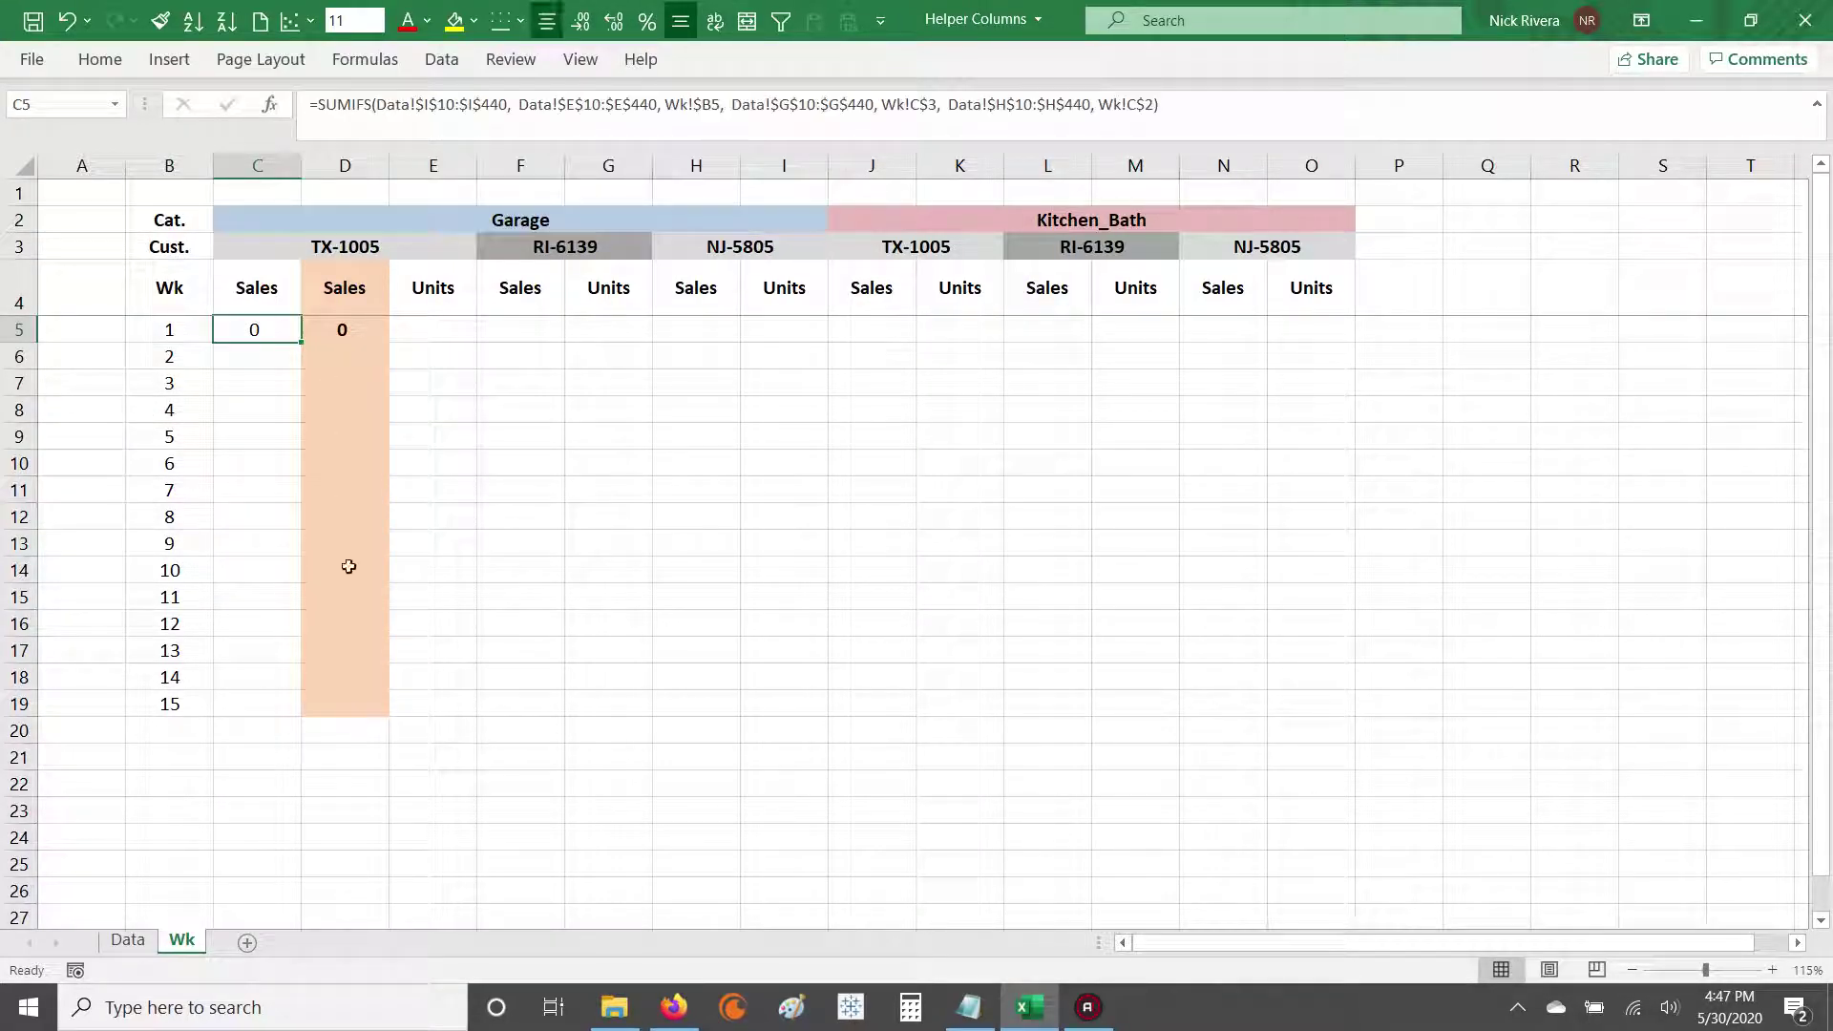
# Step: Examine the Orders Table's date, customer, category, sales and quantity columns on the Data sheet, comparing the dates with the Wk sheet's week numbers
pyautogui.click(128, 941)
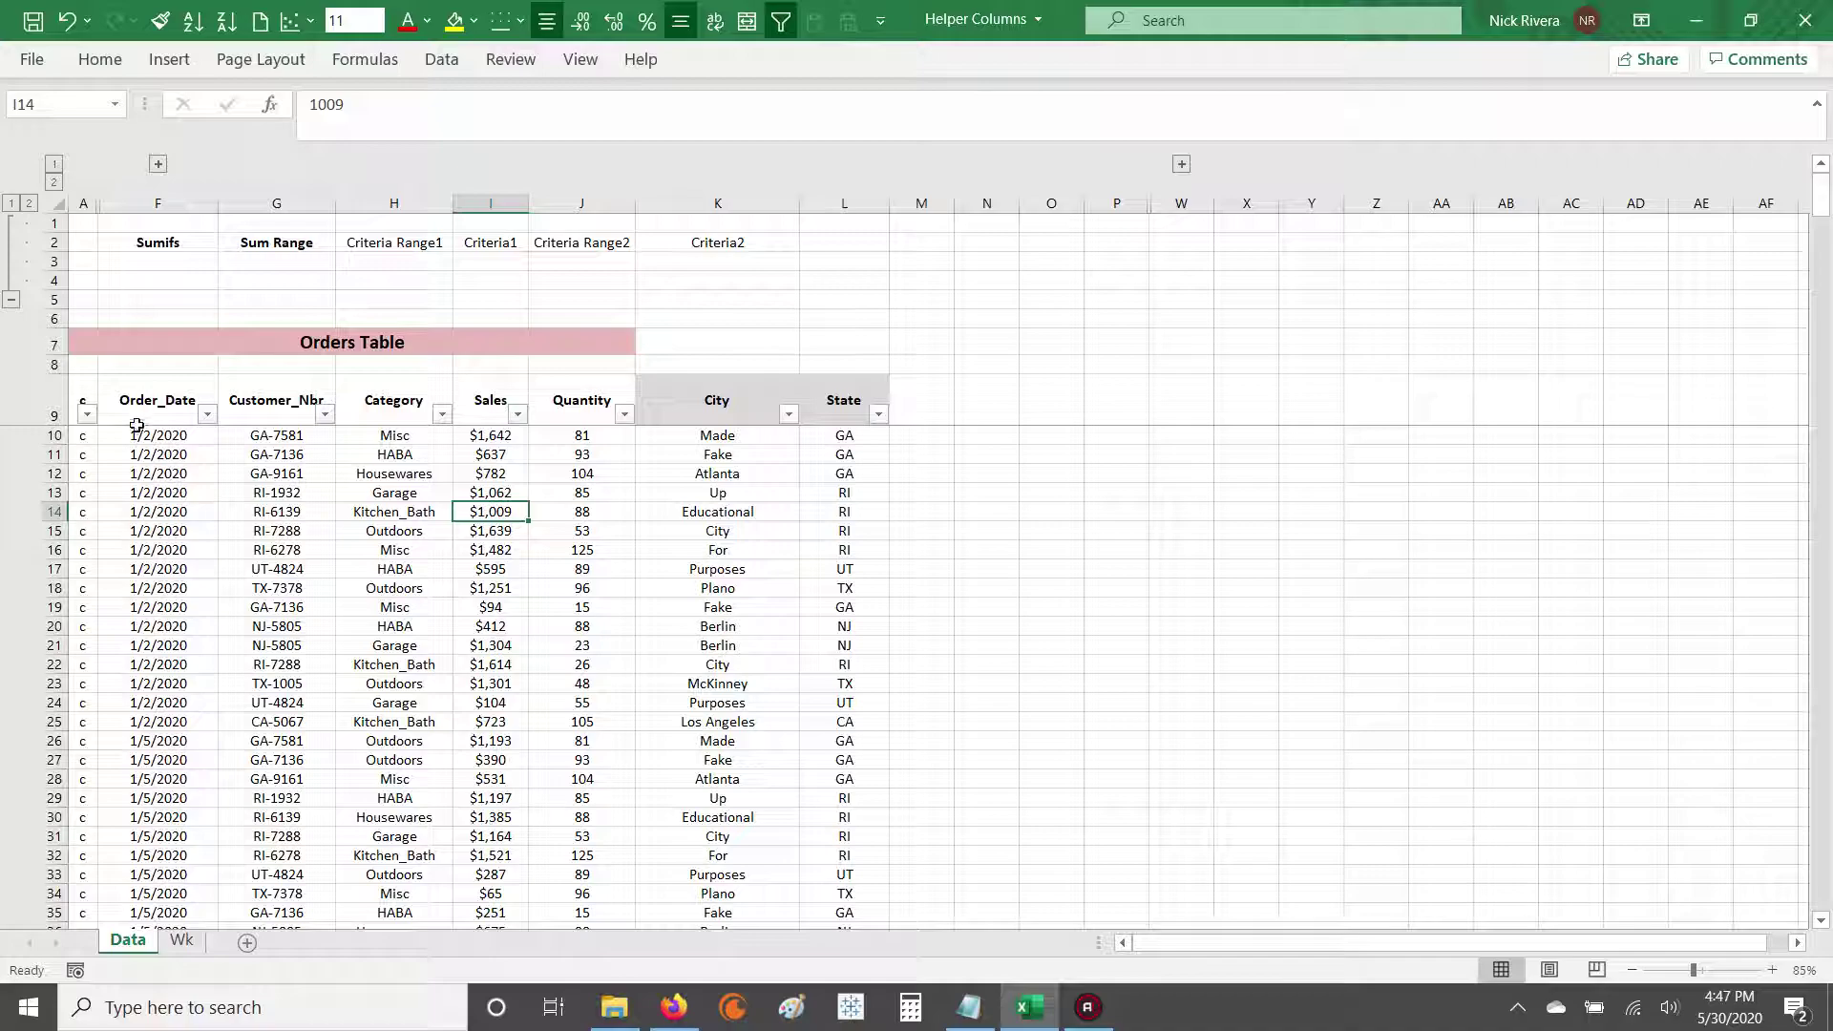
pyautogui.click(190, 413)
pyautogui.moveTo(190, 413); pyautogui.dragTo(582, 601)
pyautogui.moveTo(157, 406); pyautogui.dragTo(157, 455)
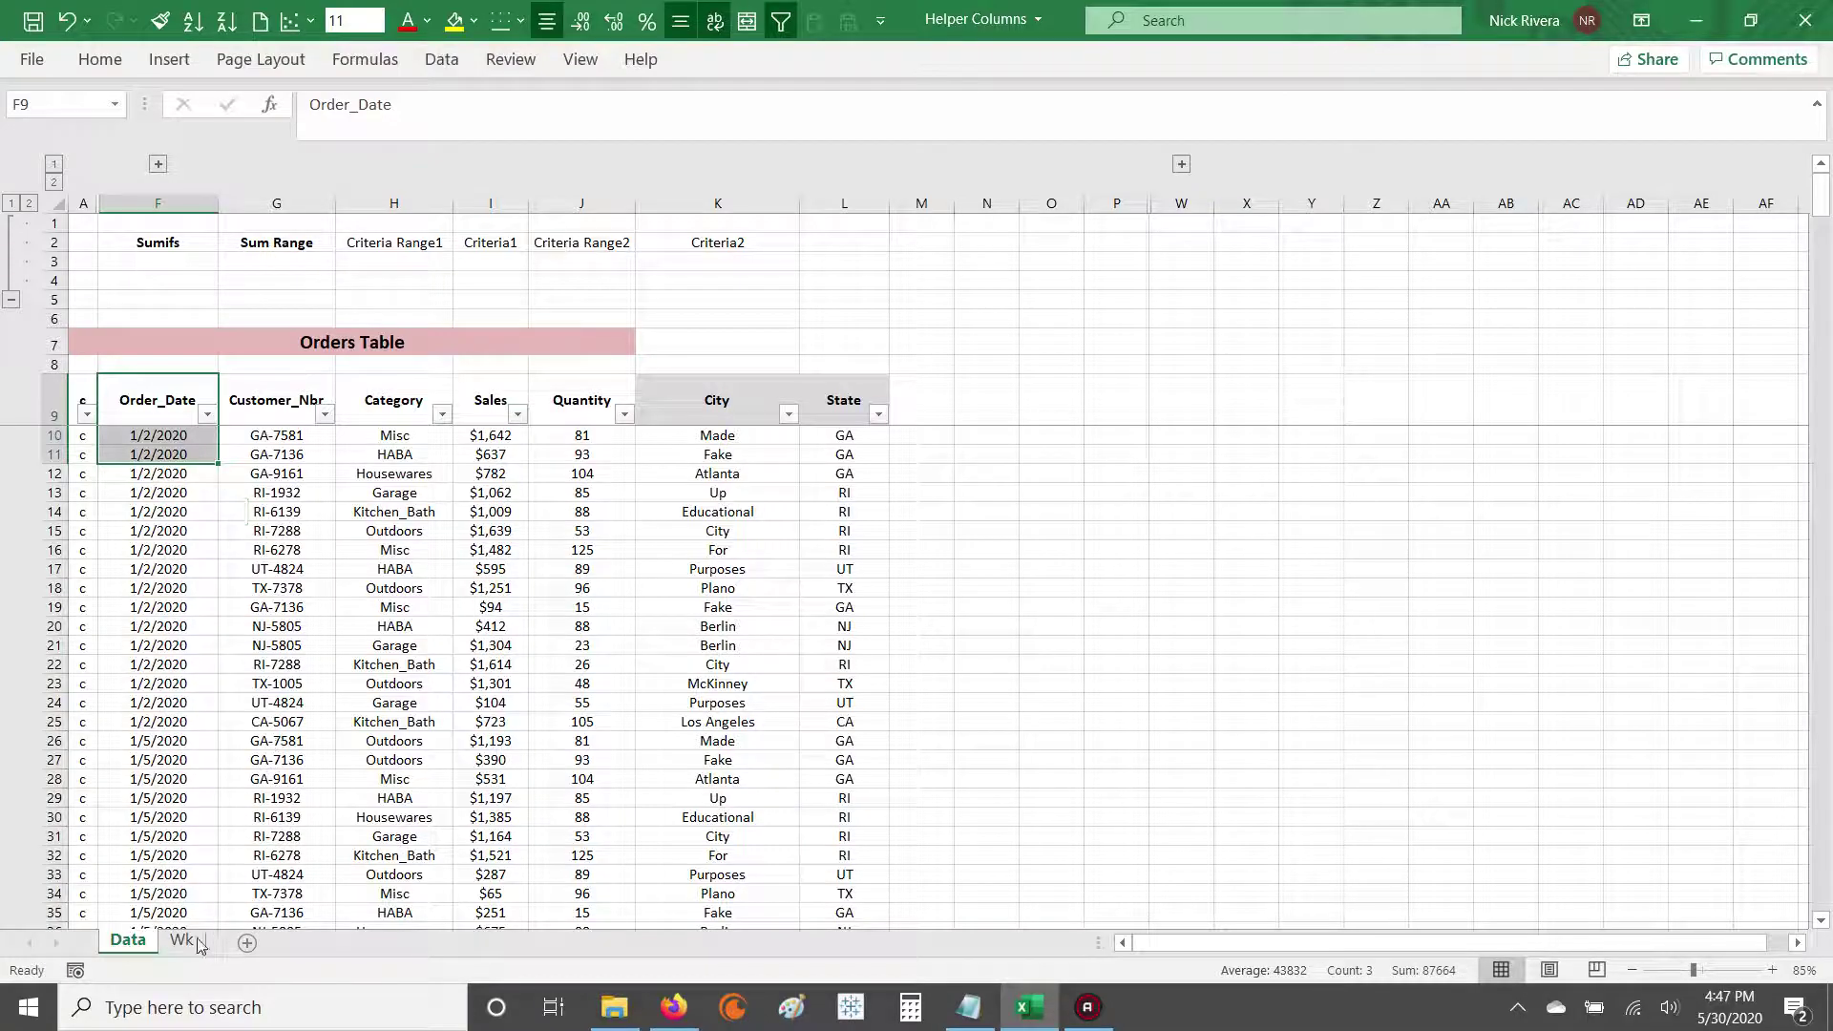
pyautogui.click(181, 940)
pyautogui.moveTo(177, 332); pyautogui.dragTo(172, 696)
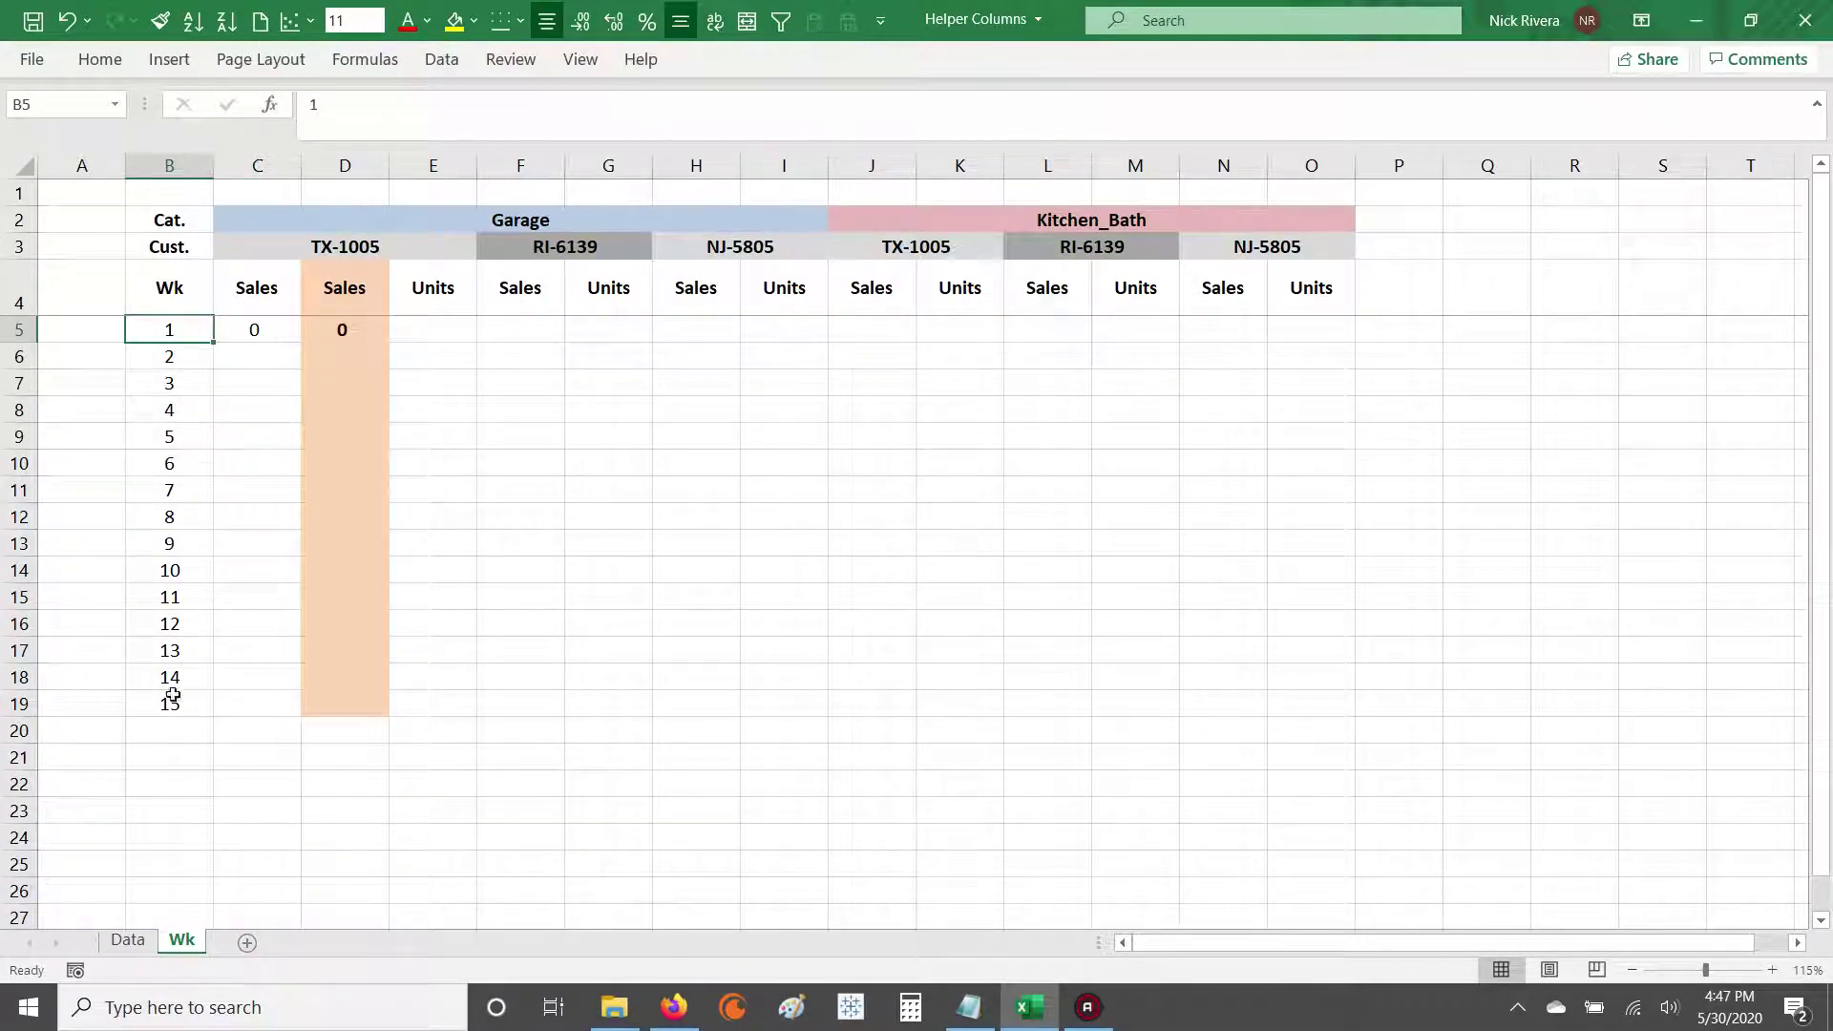
pyautogui.click(127, 939)
pyautogui.click(144, 420)
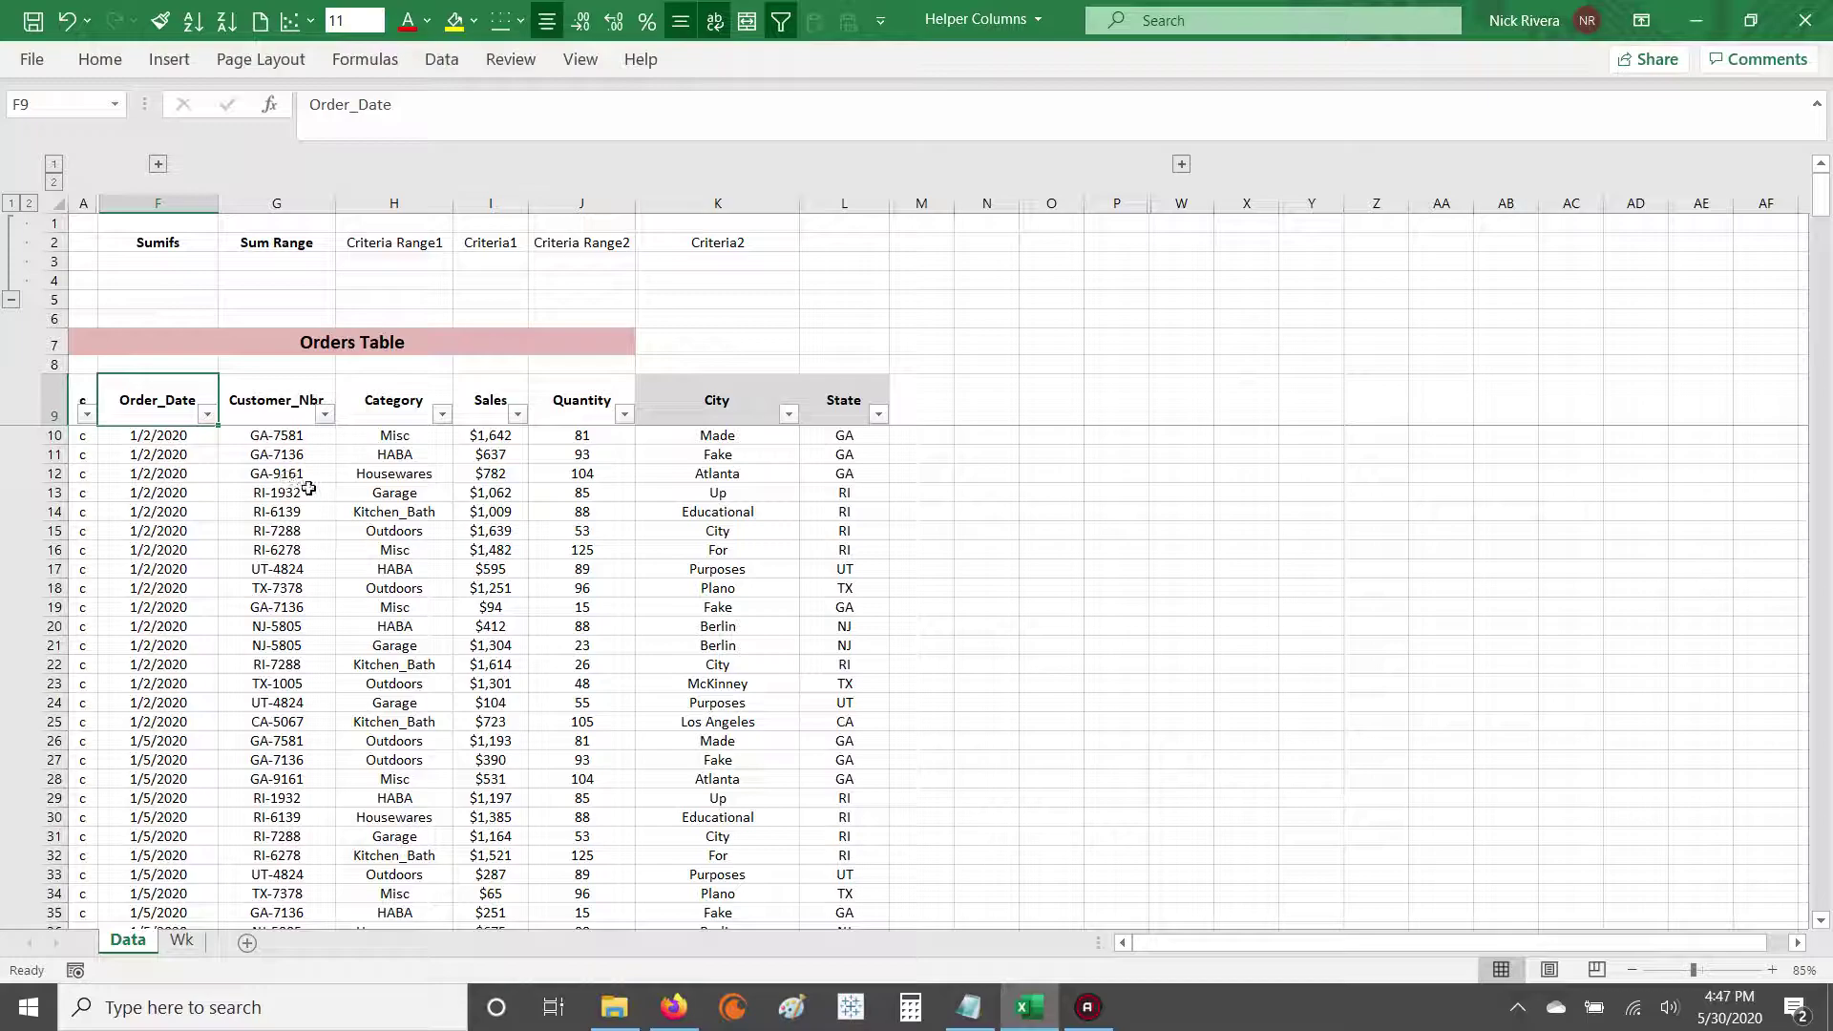
pyautogui.press('Down')
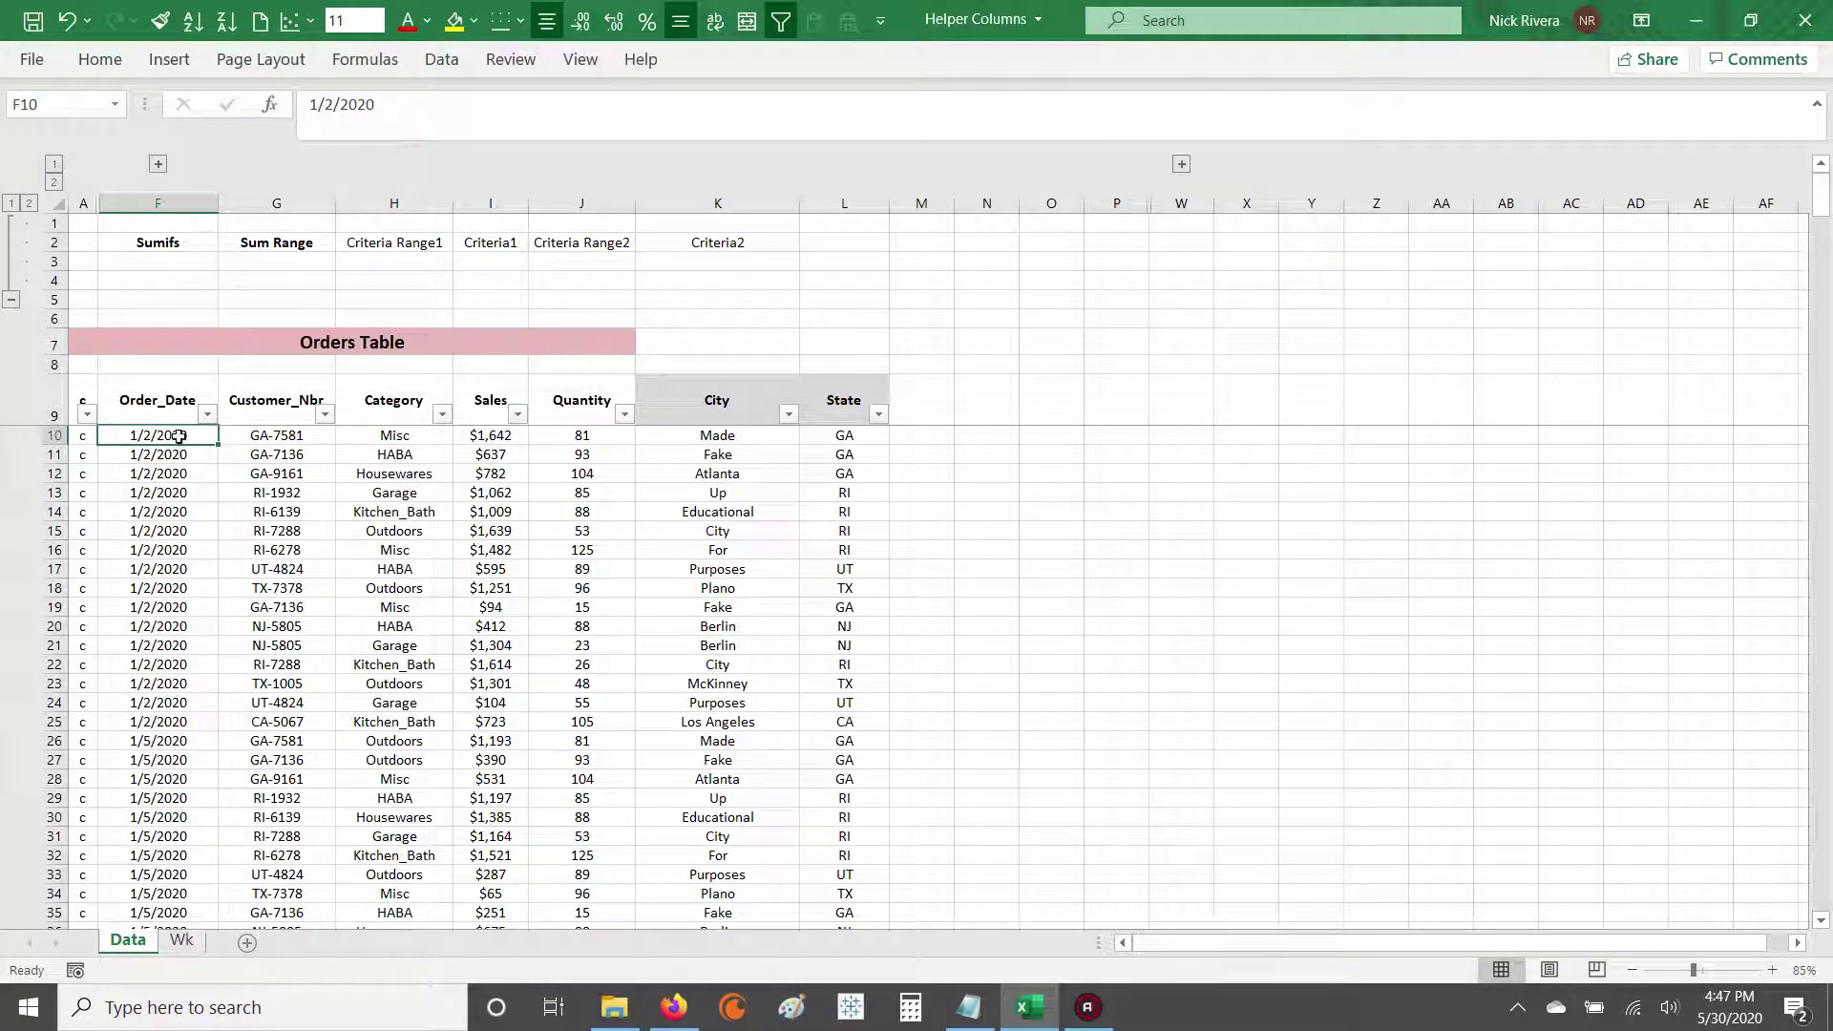
pyautogui.keyDown('ctrl'); pyautogui.click(278, 436); pyautogui.keyUp('ctrl')
pyautogui.keyDown('ctrl'); pyautogui.click(393, 436); pyautogui.keyUp('ctrl')
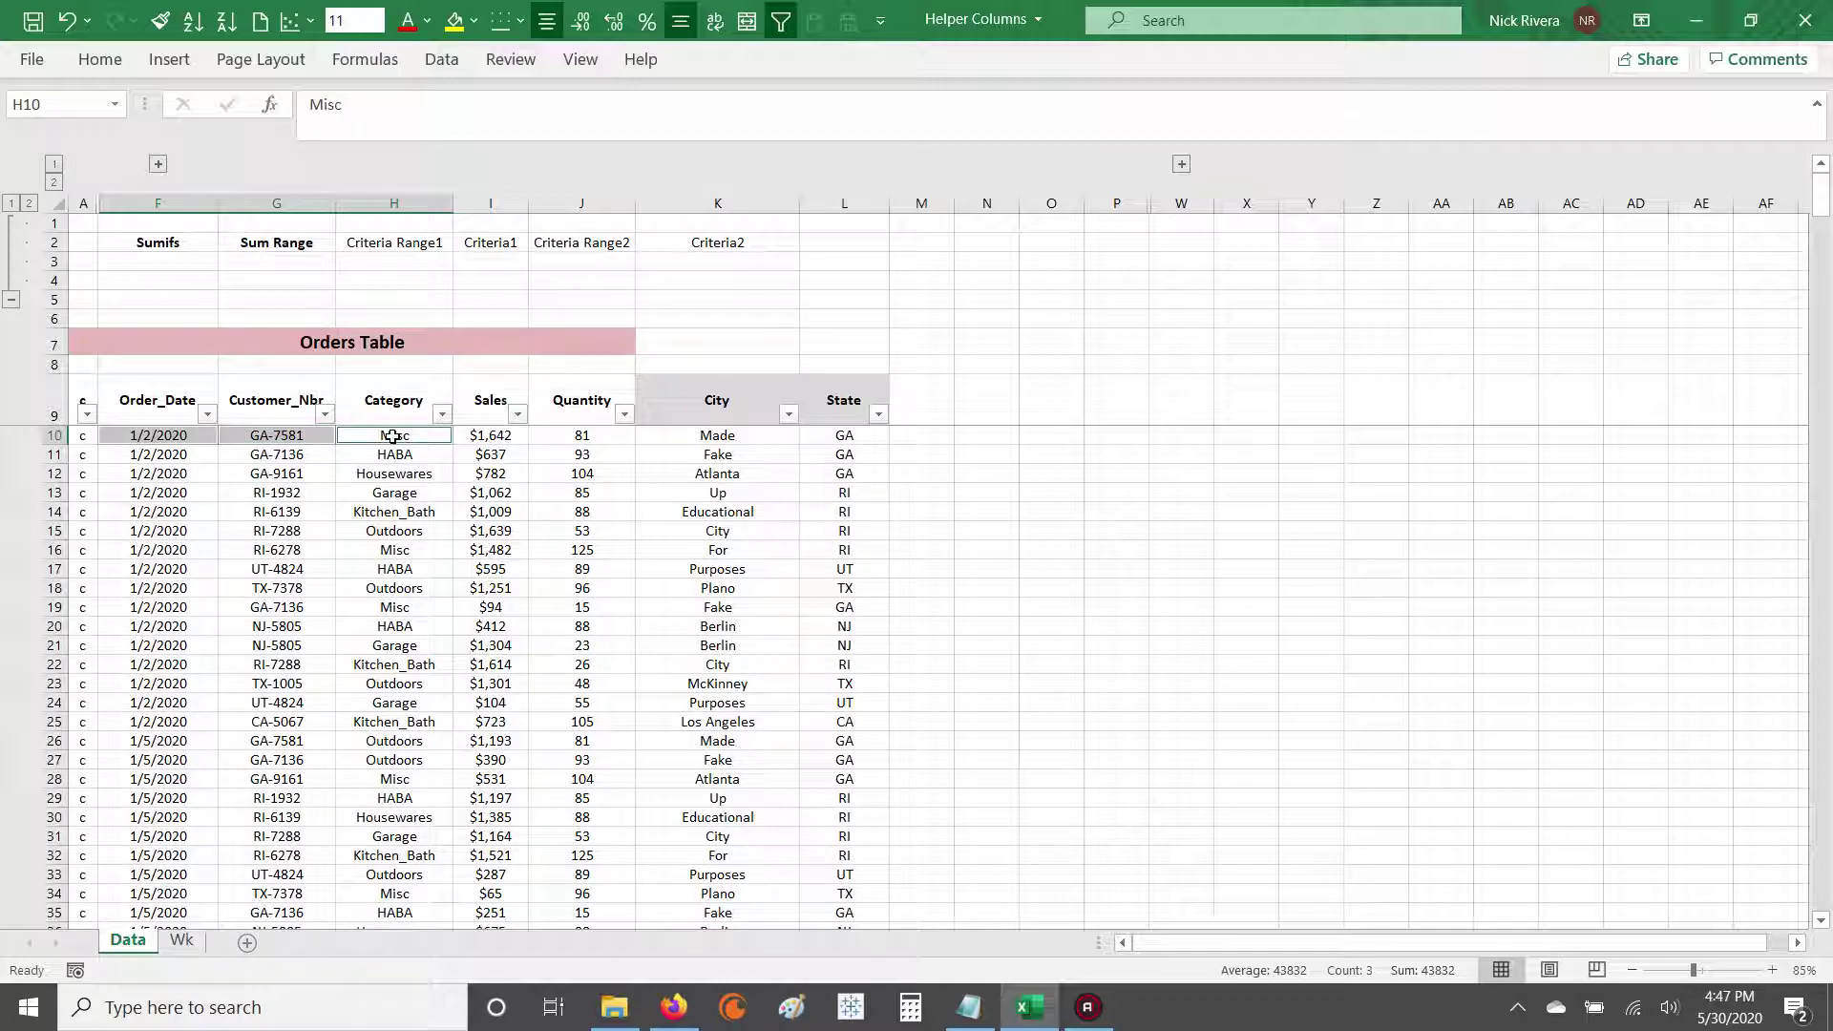
pyautogui.click(498, 435)
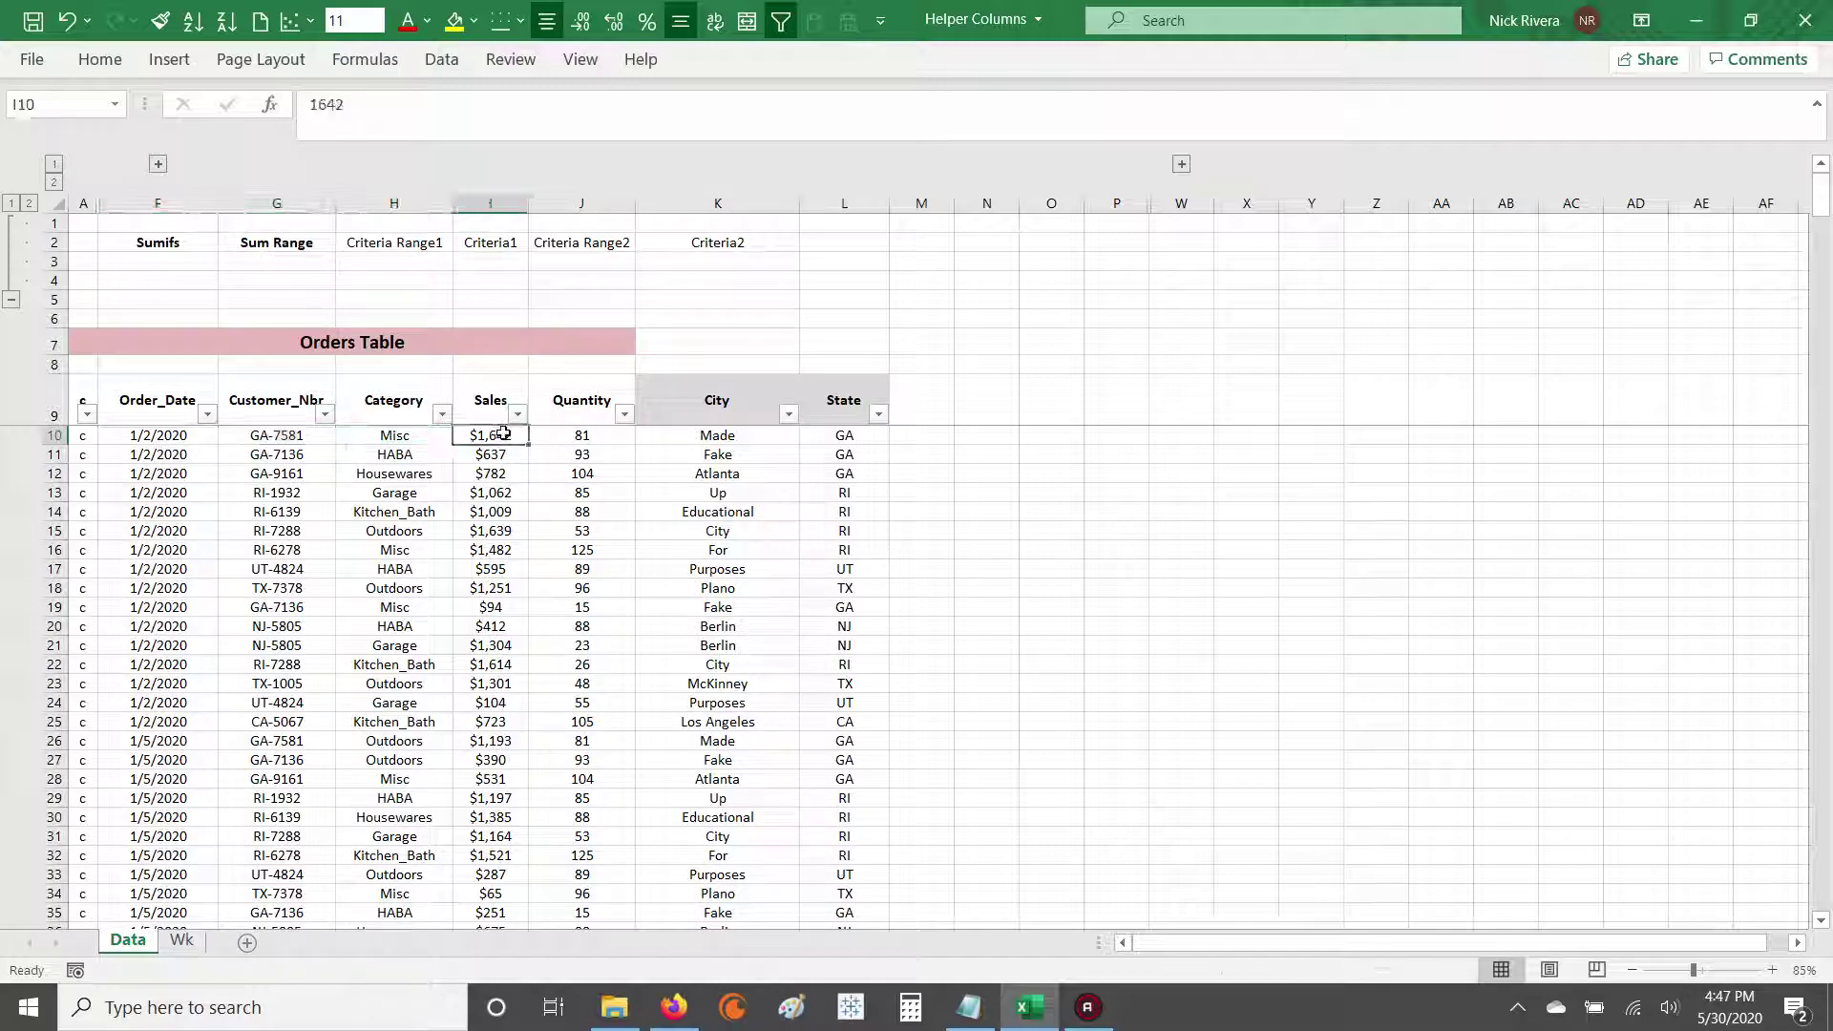
pyautogui.keyDown('ctrl'); pyautogui.click(579, 441); pyautogui.keyUp('ctrl')
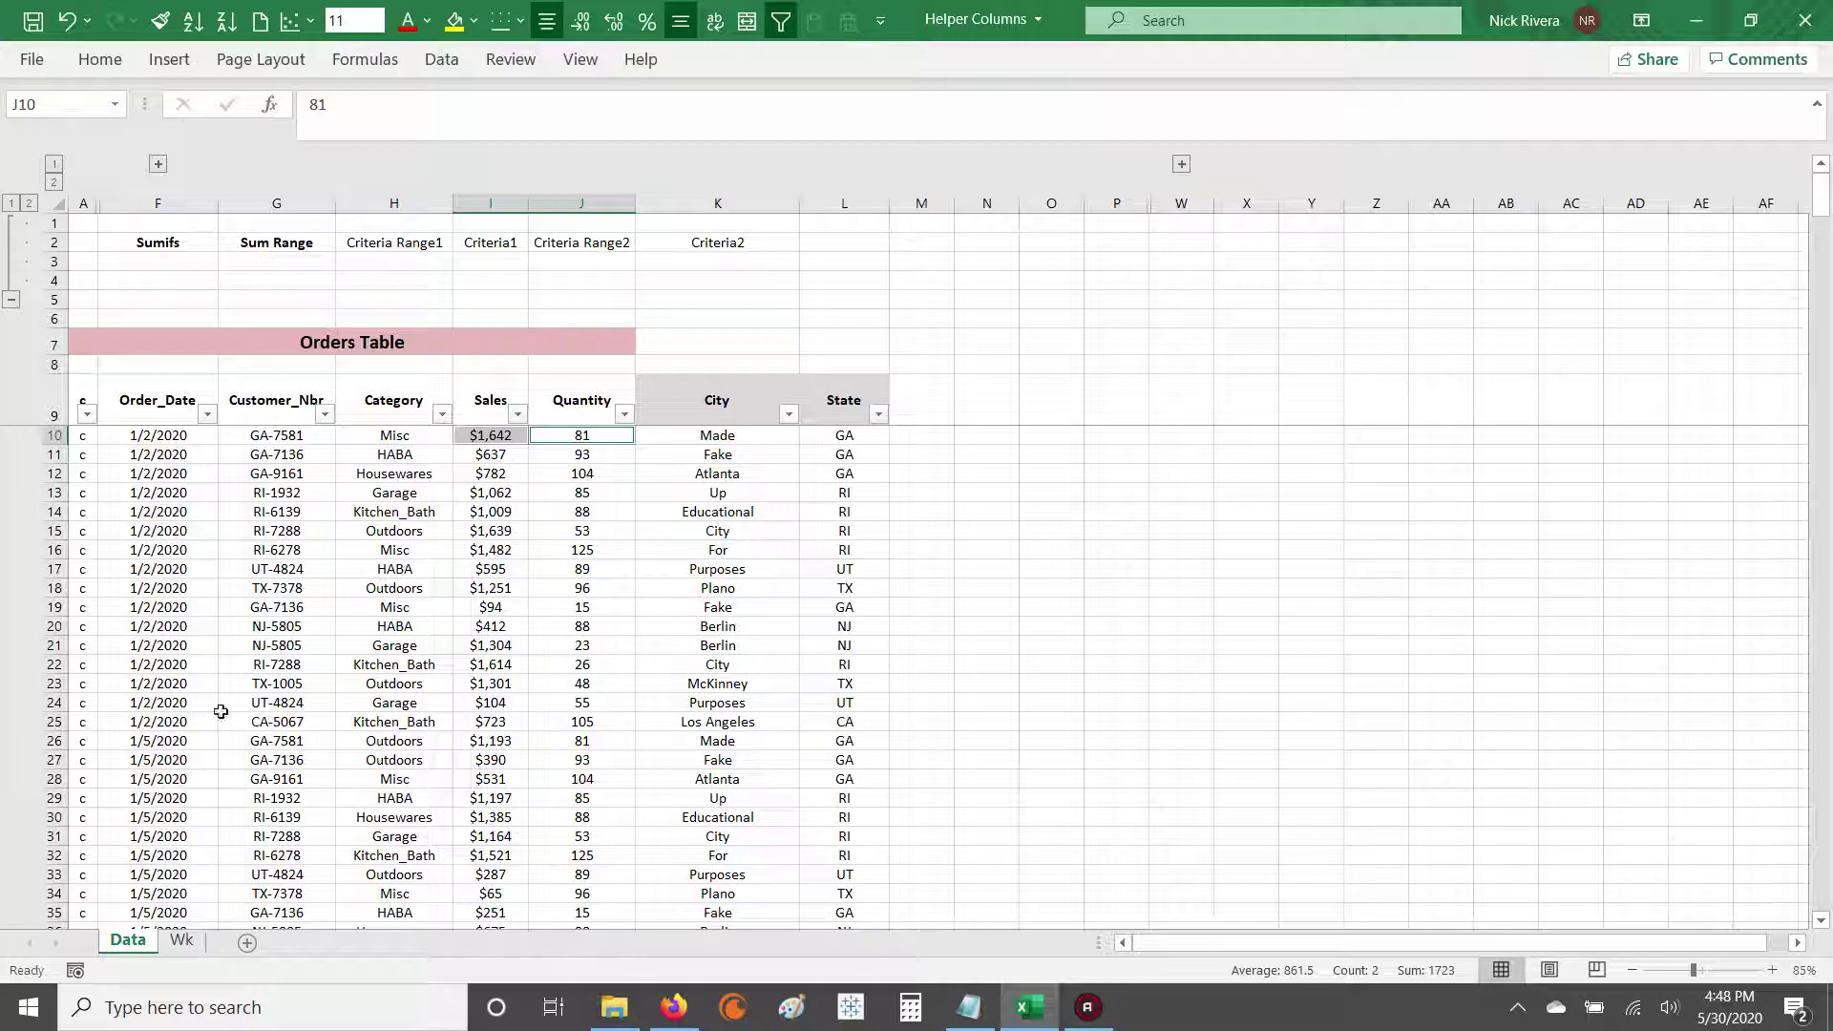
# Step: Check the SUMIFS formula in Wk cell C5, reviewing the function's argument labels in row 2 of the Data sheet
pyautogui.click(182, 943)
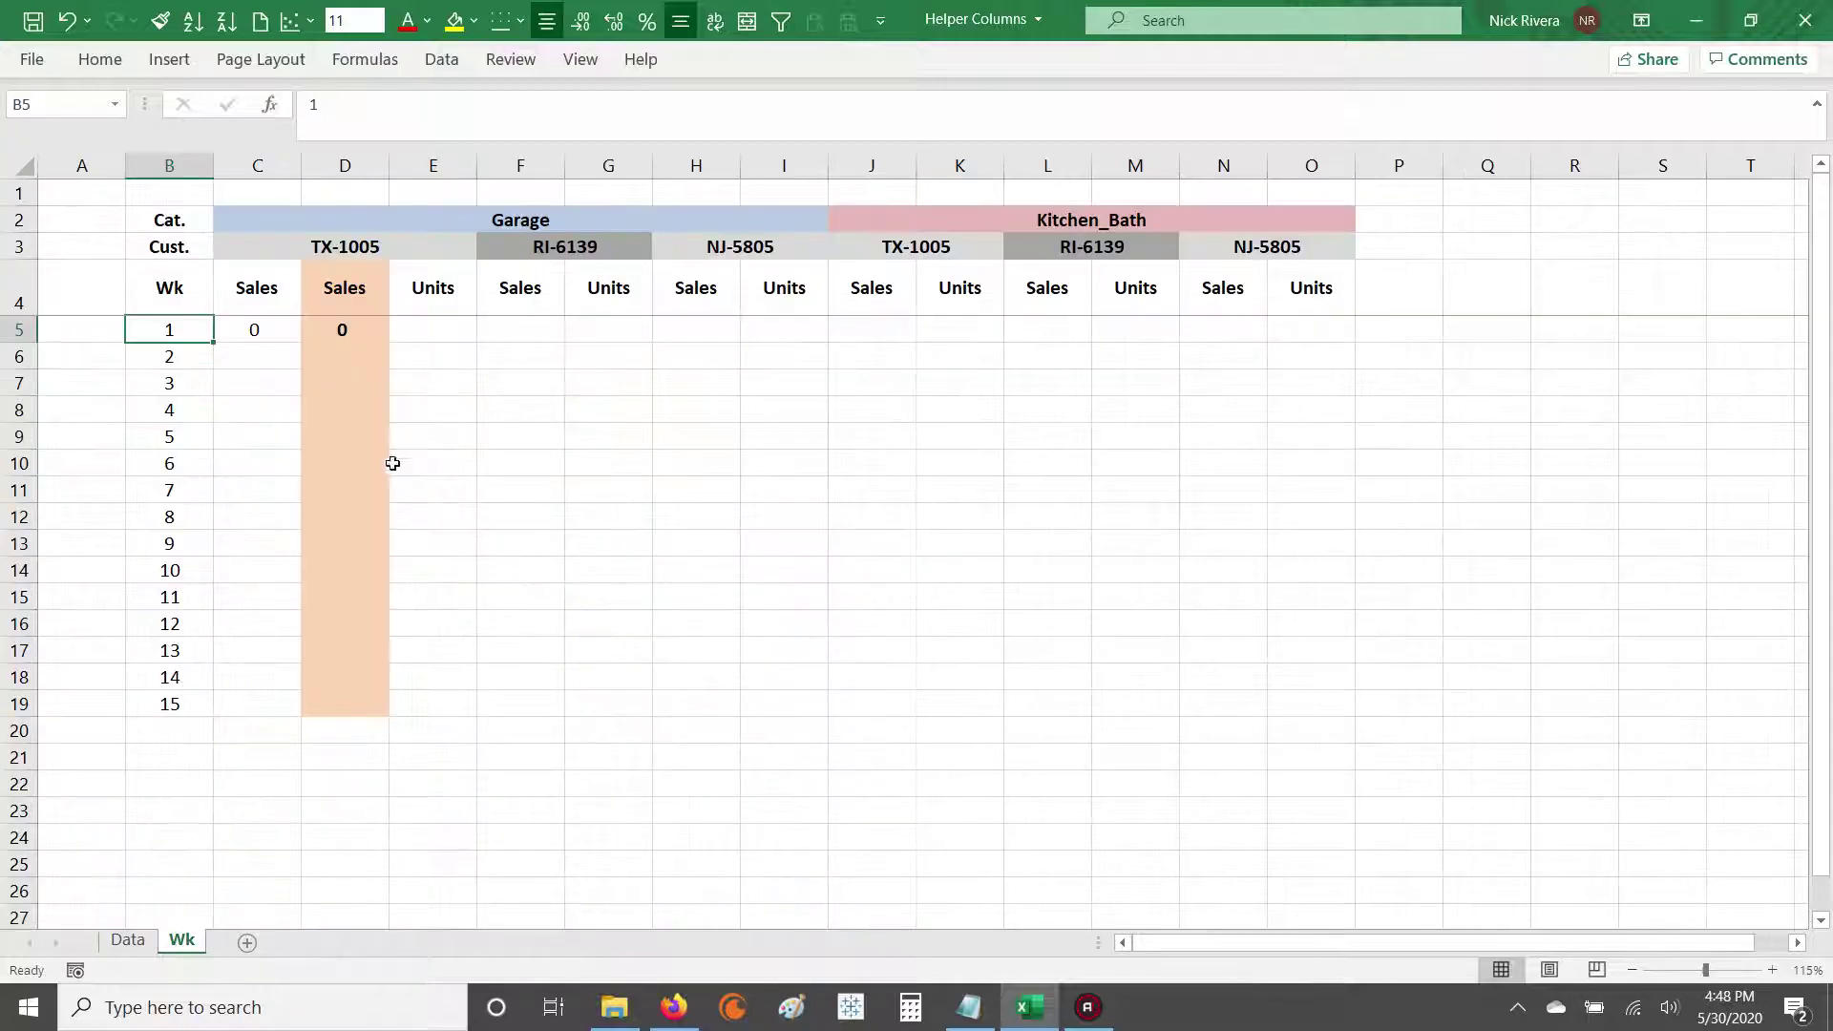
pyautogui.click(254, 329)
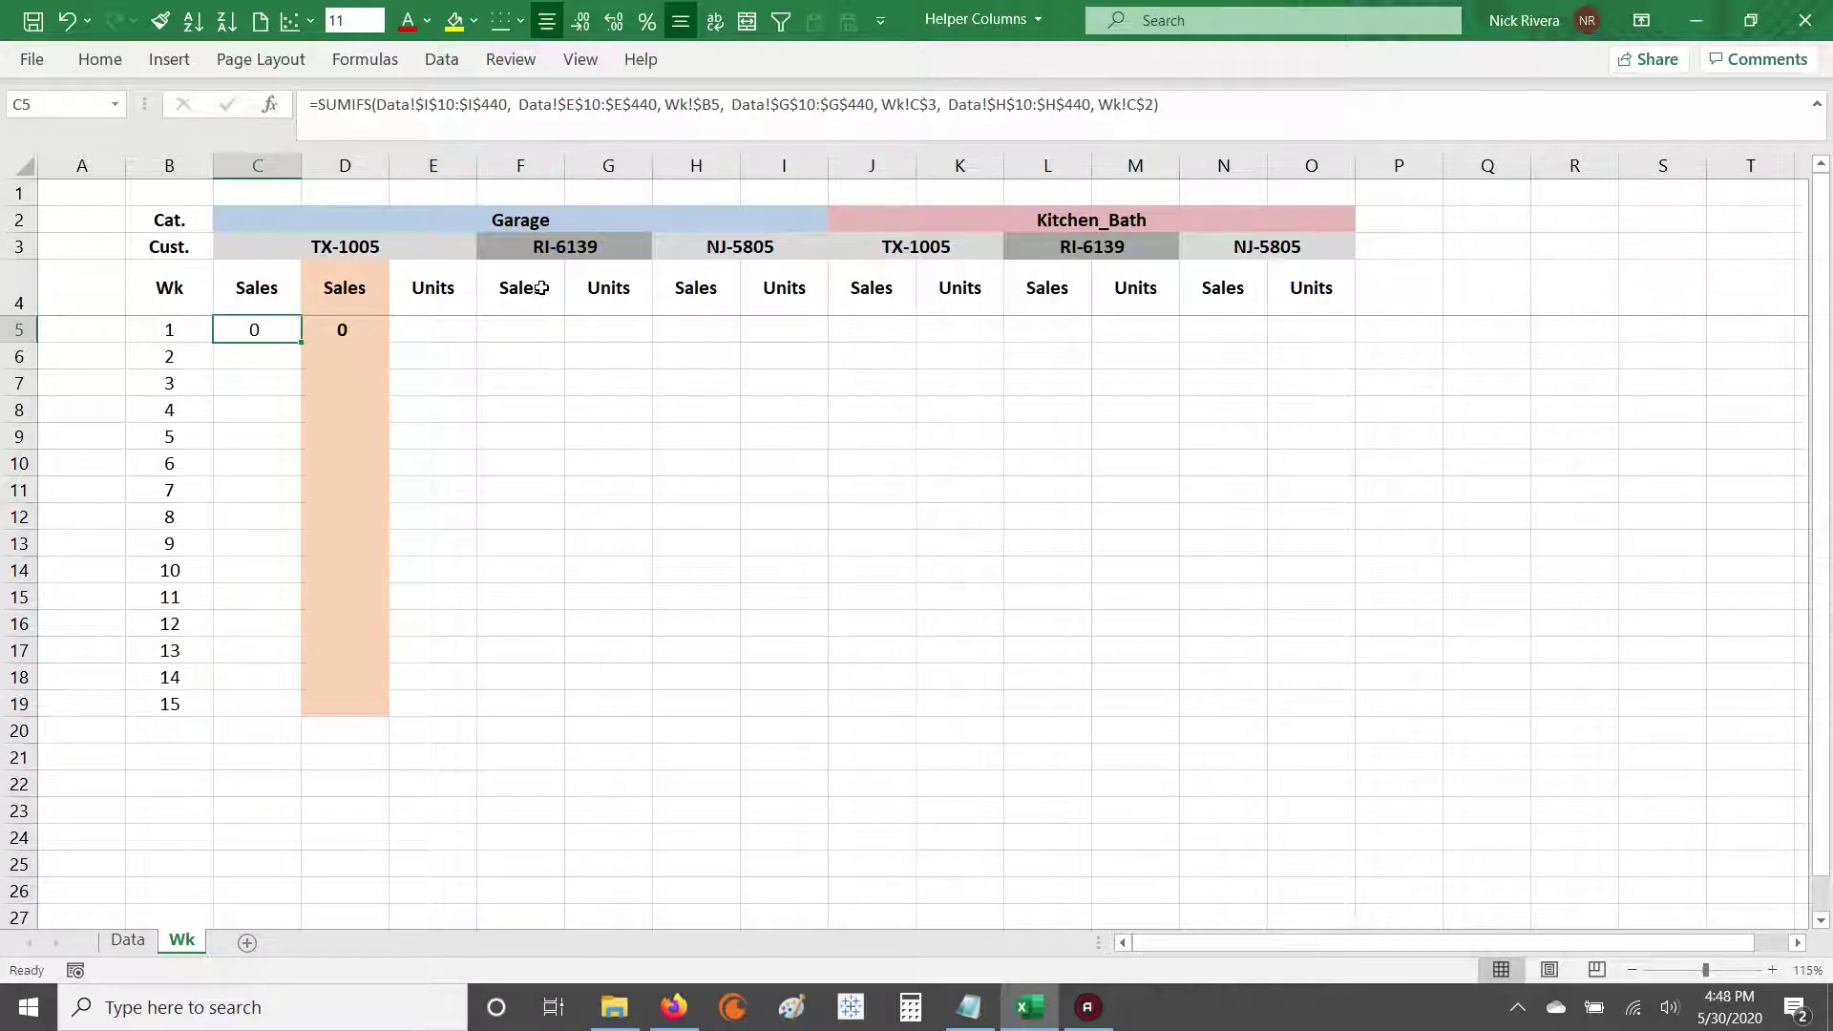
pyautogui.click(127, 940)
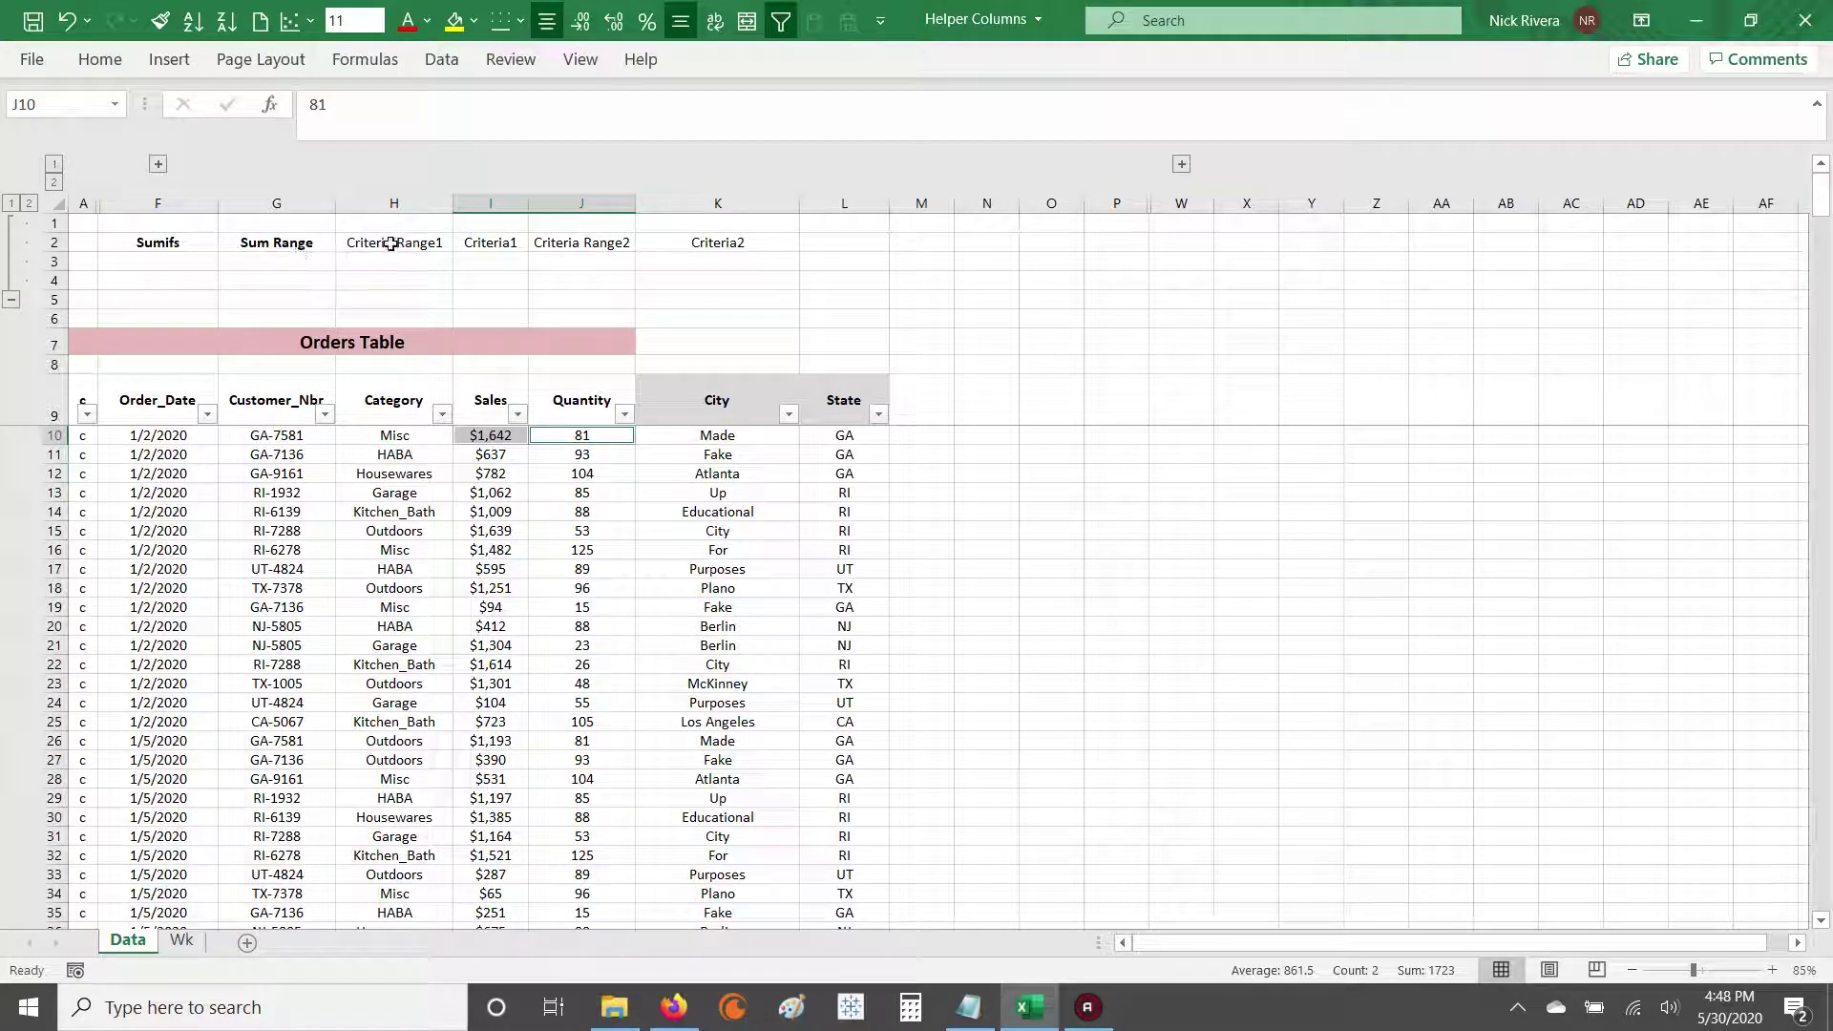
pyautogui.click(267, 241)
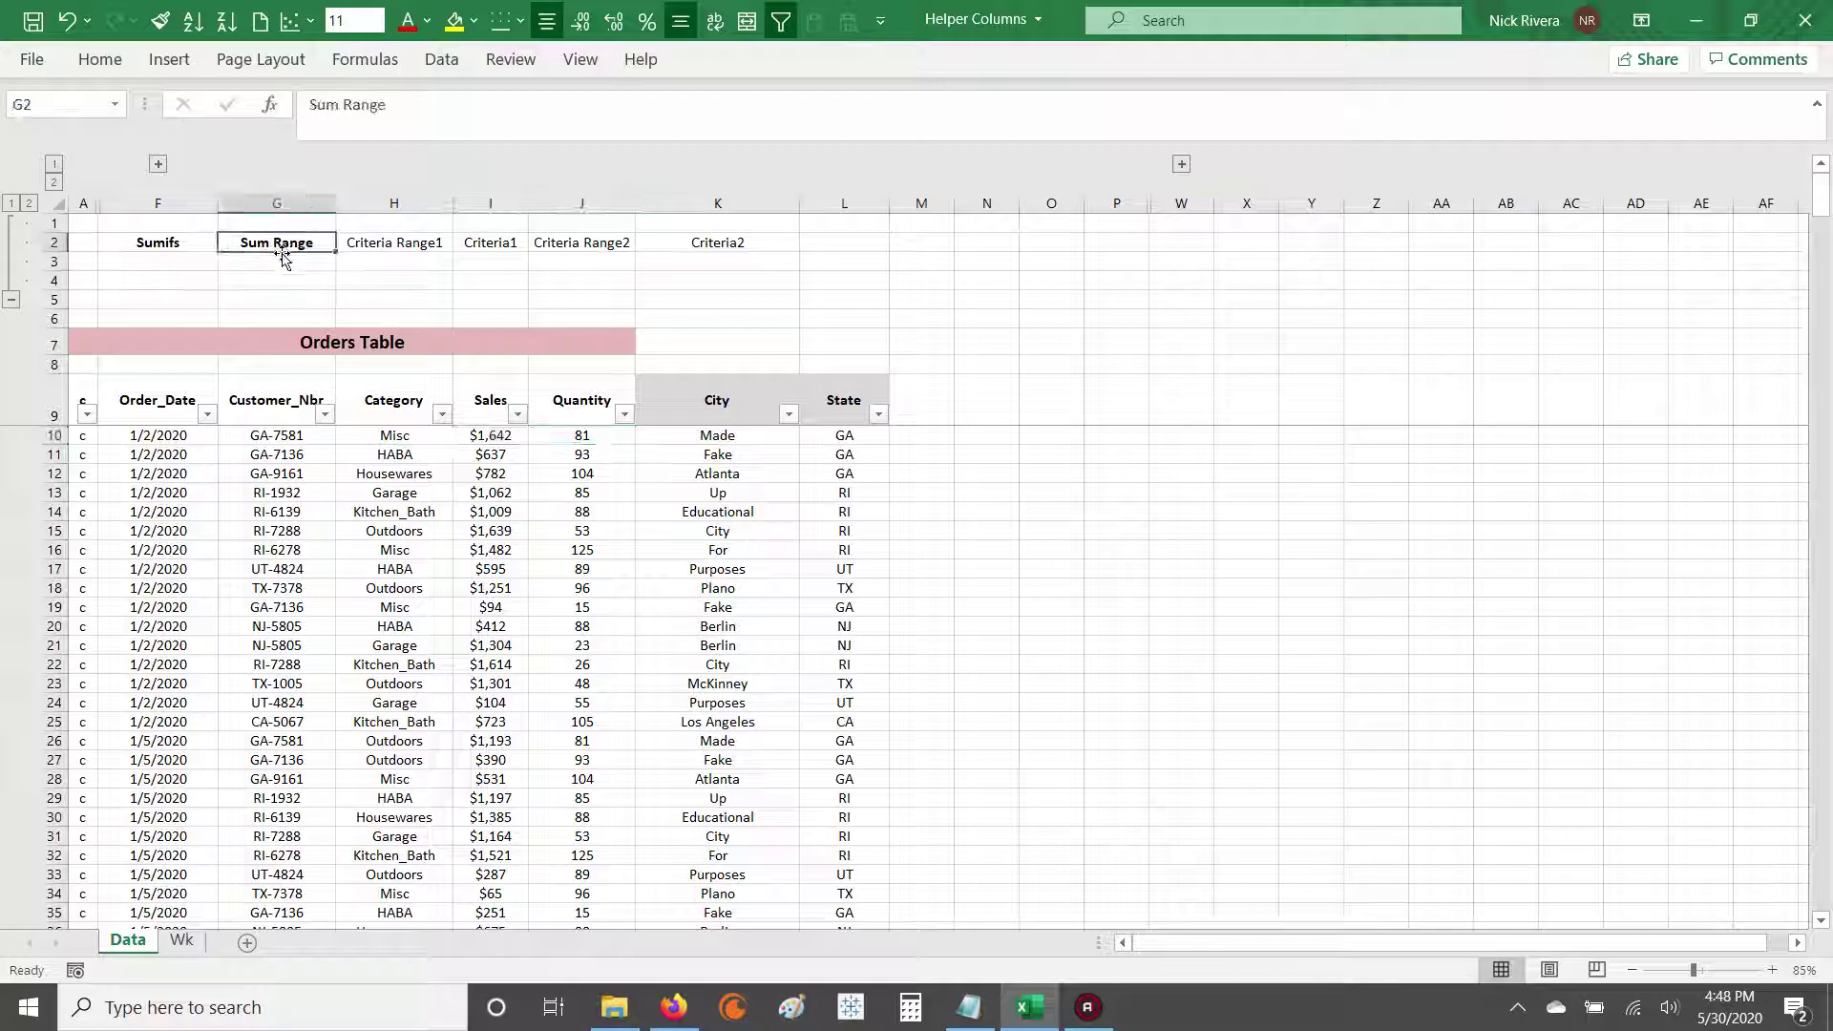
pyautogui.click(402, 241)
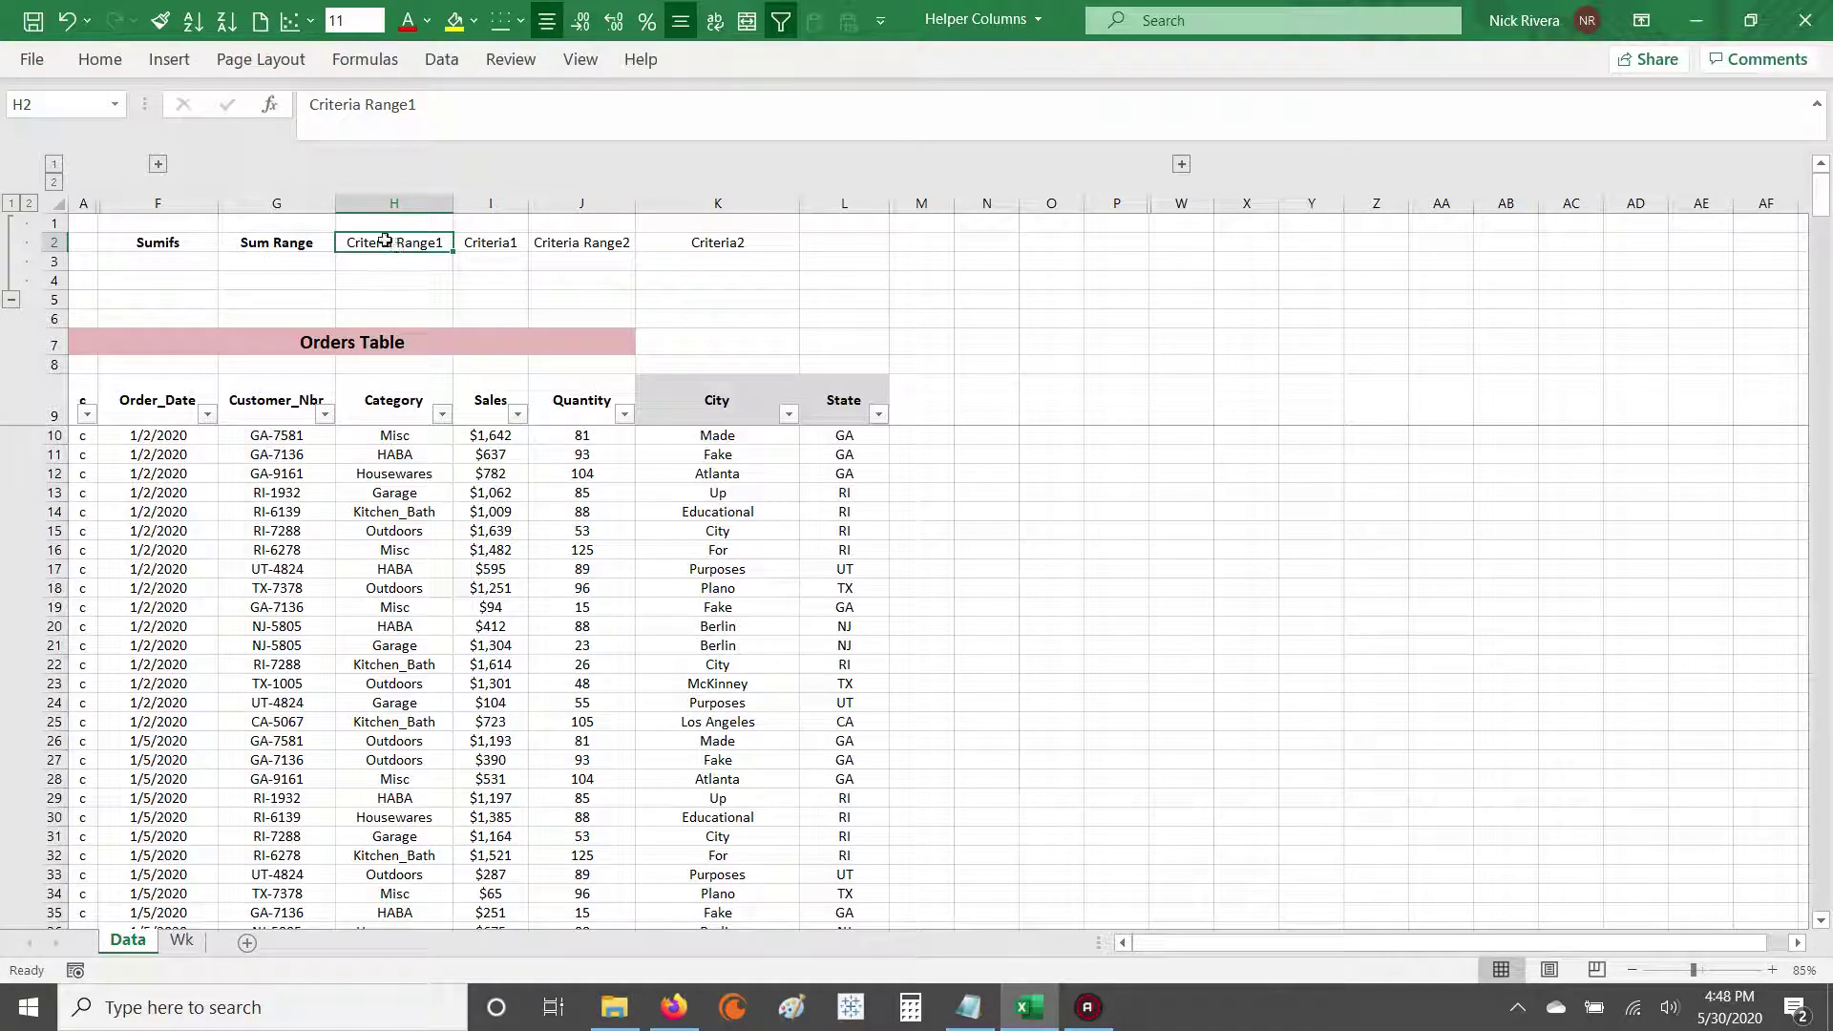
pyautogui.click(498, 241)
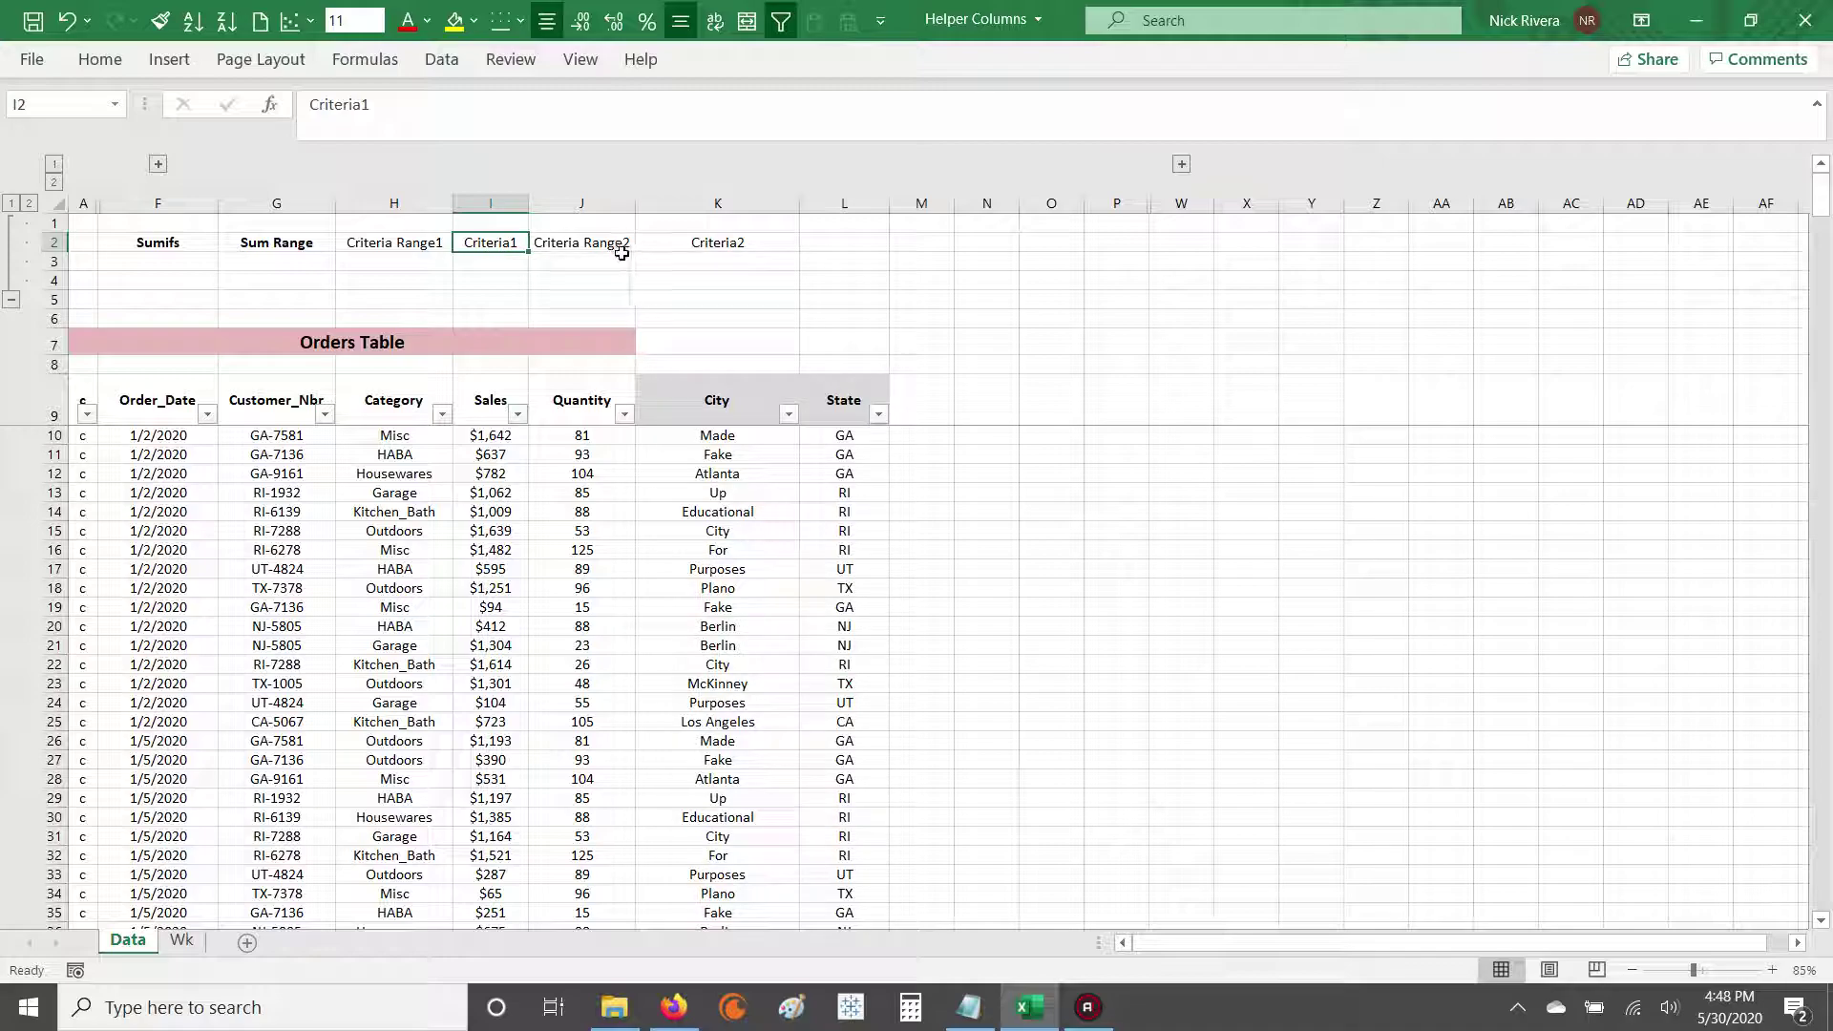
pyautogui.click(578, 239)
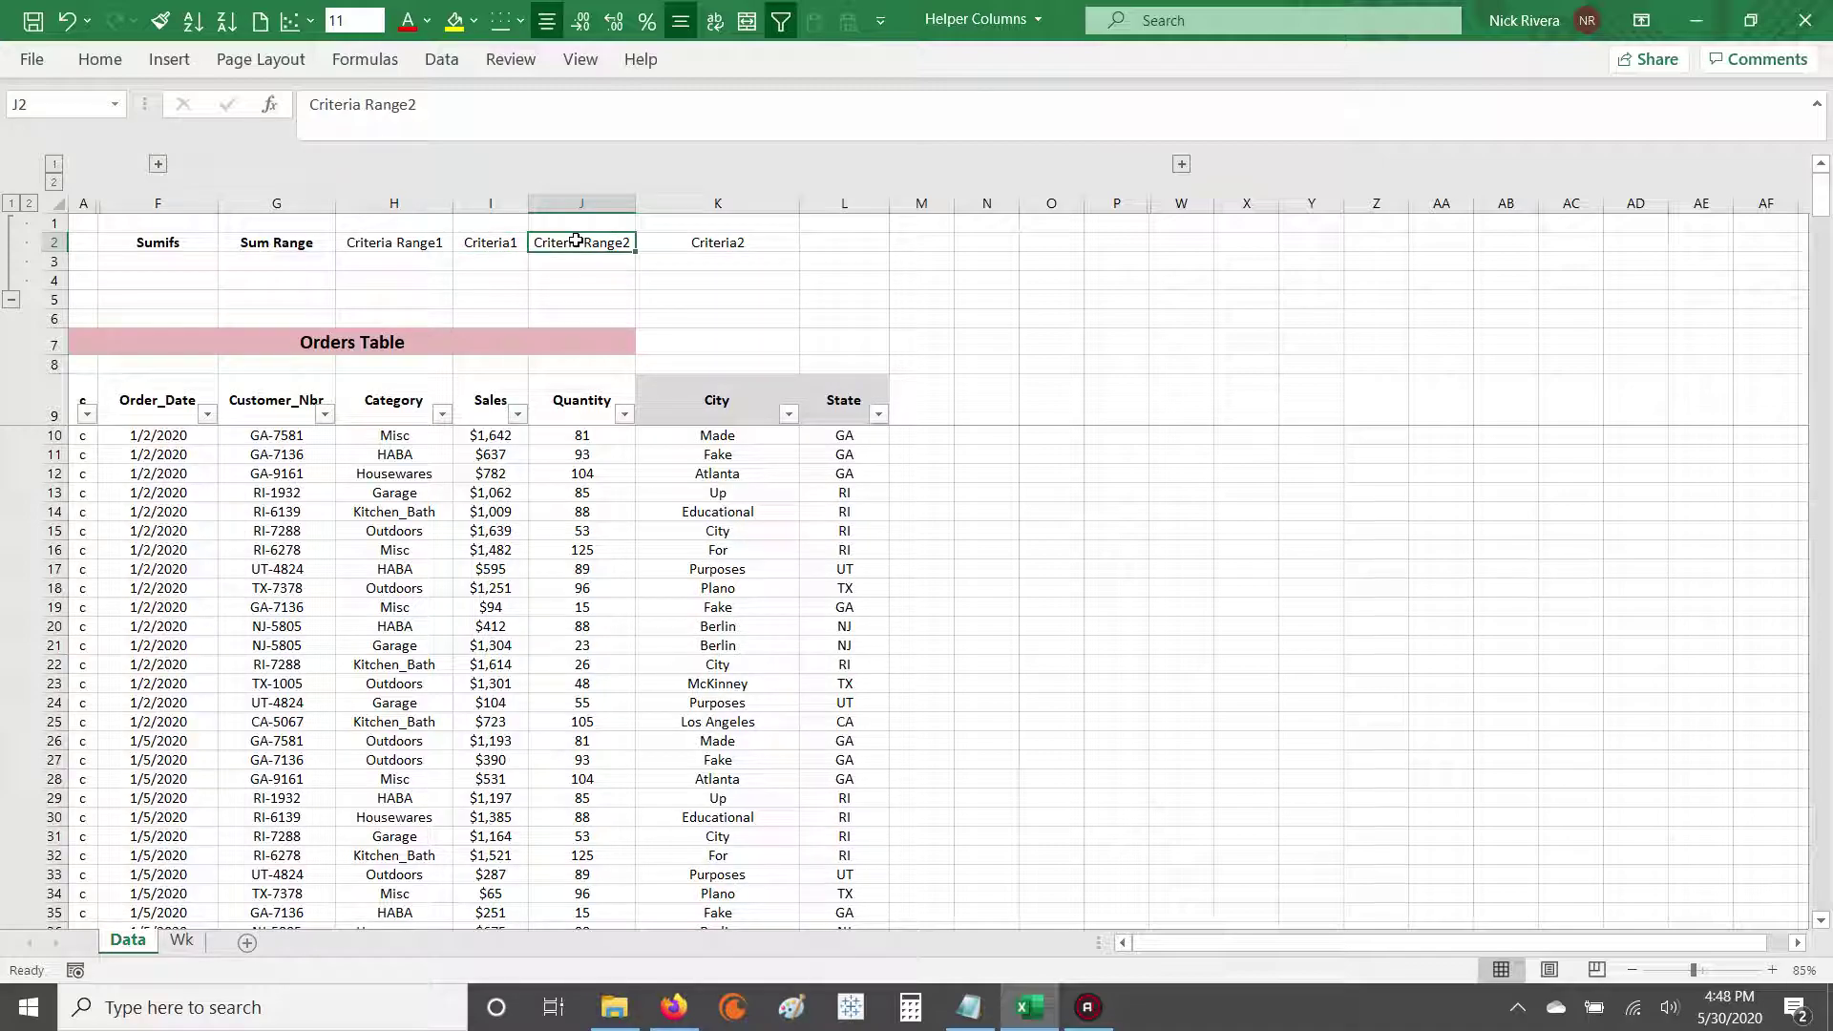
pyautogui.click(716, 243)
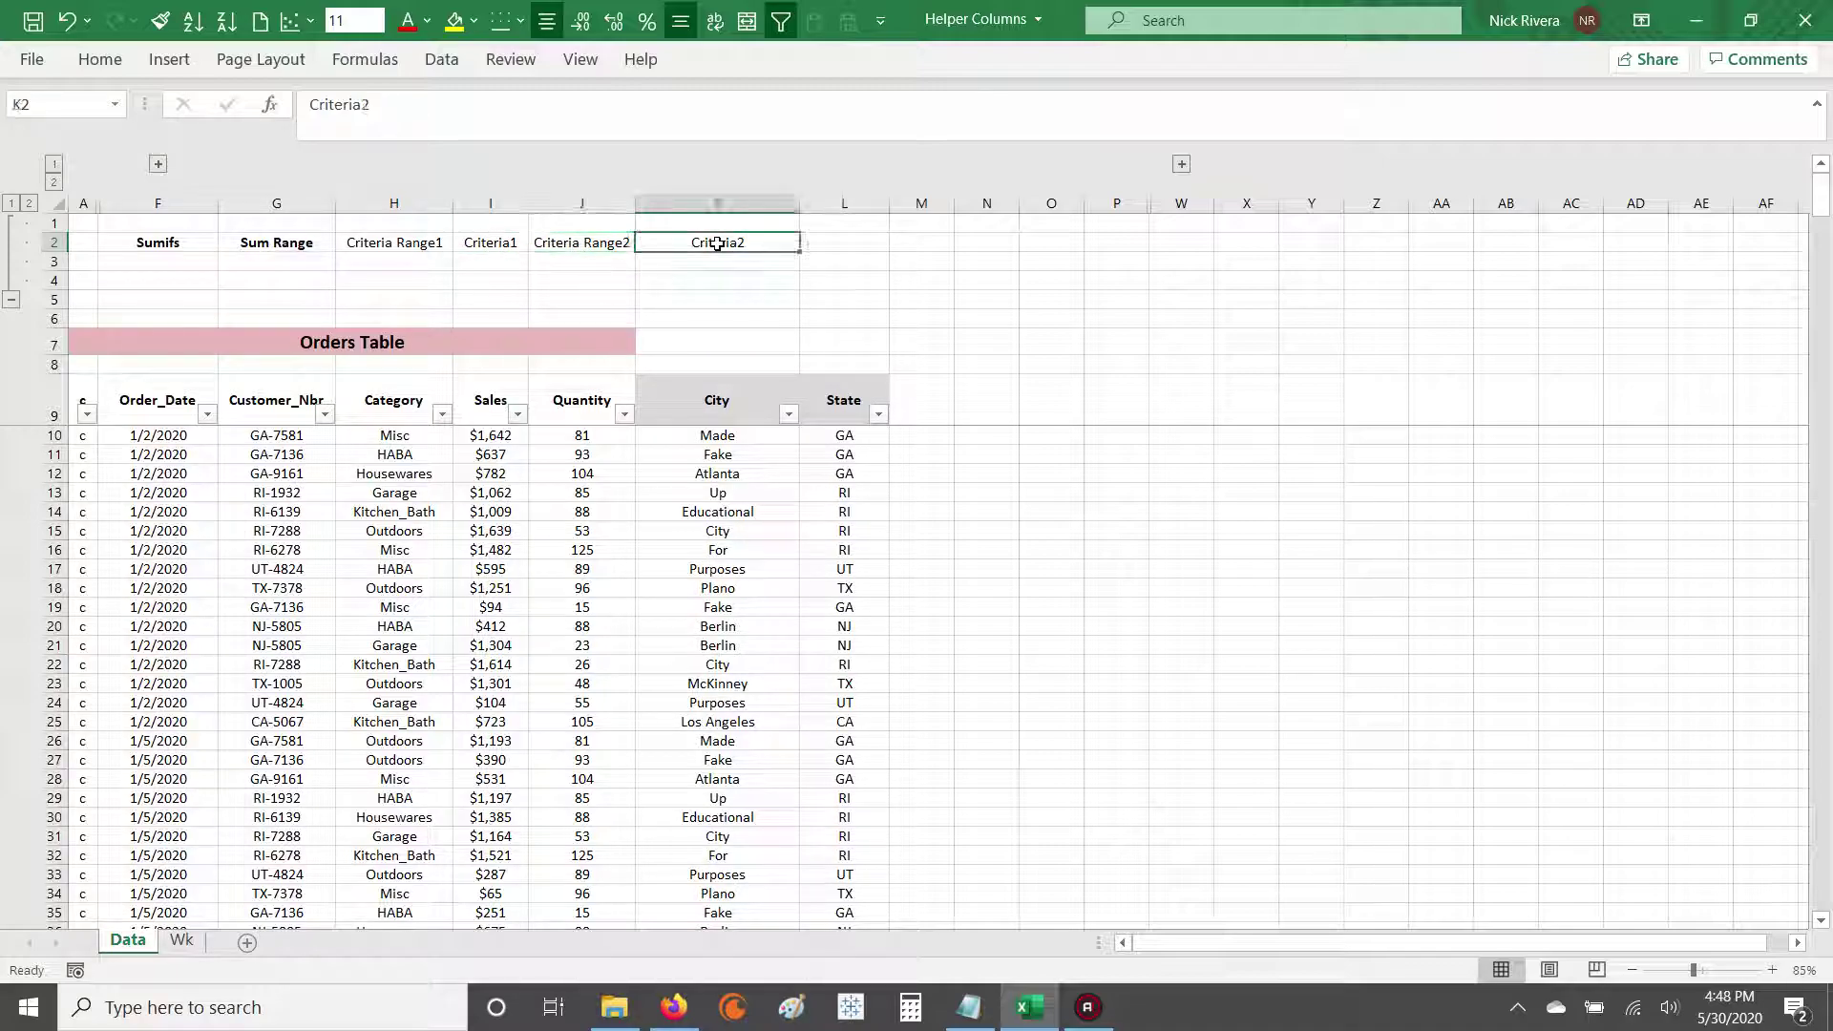
pyautogui.click(853, 247)
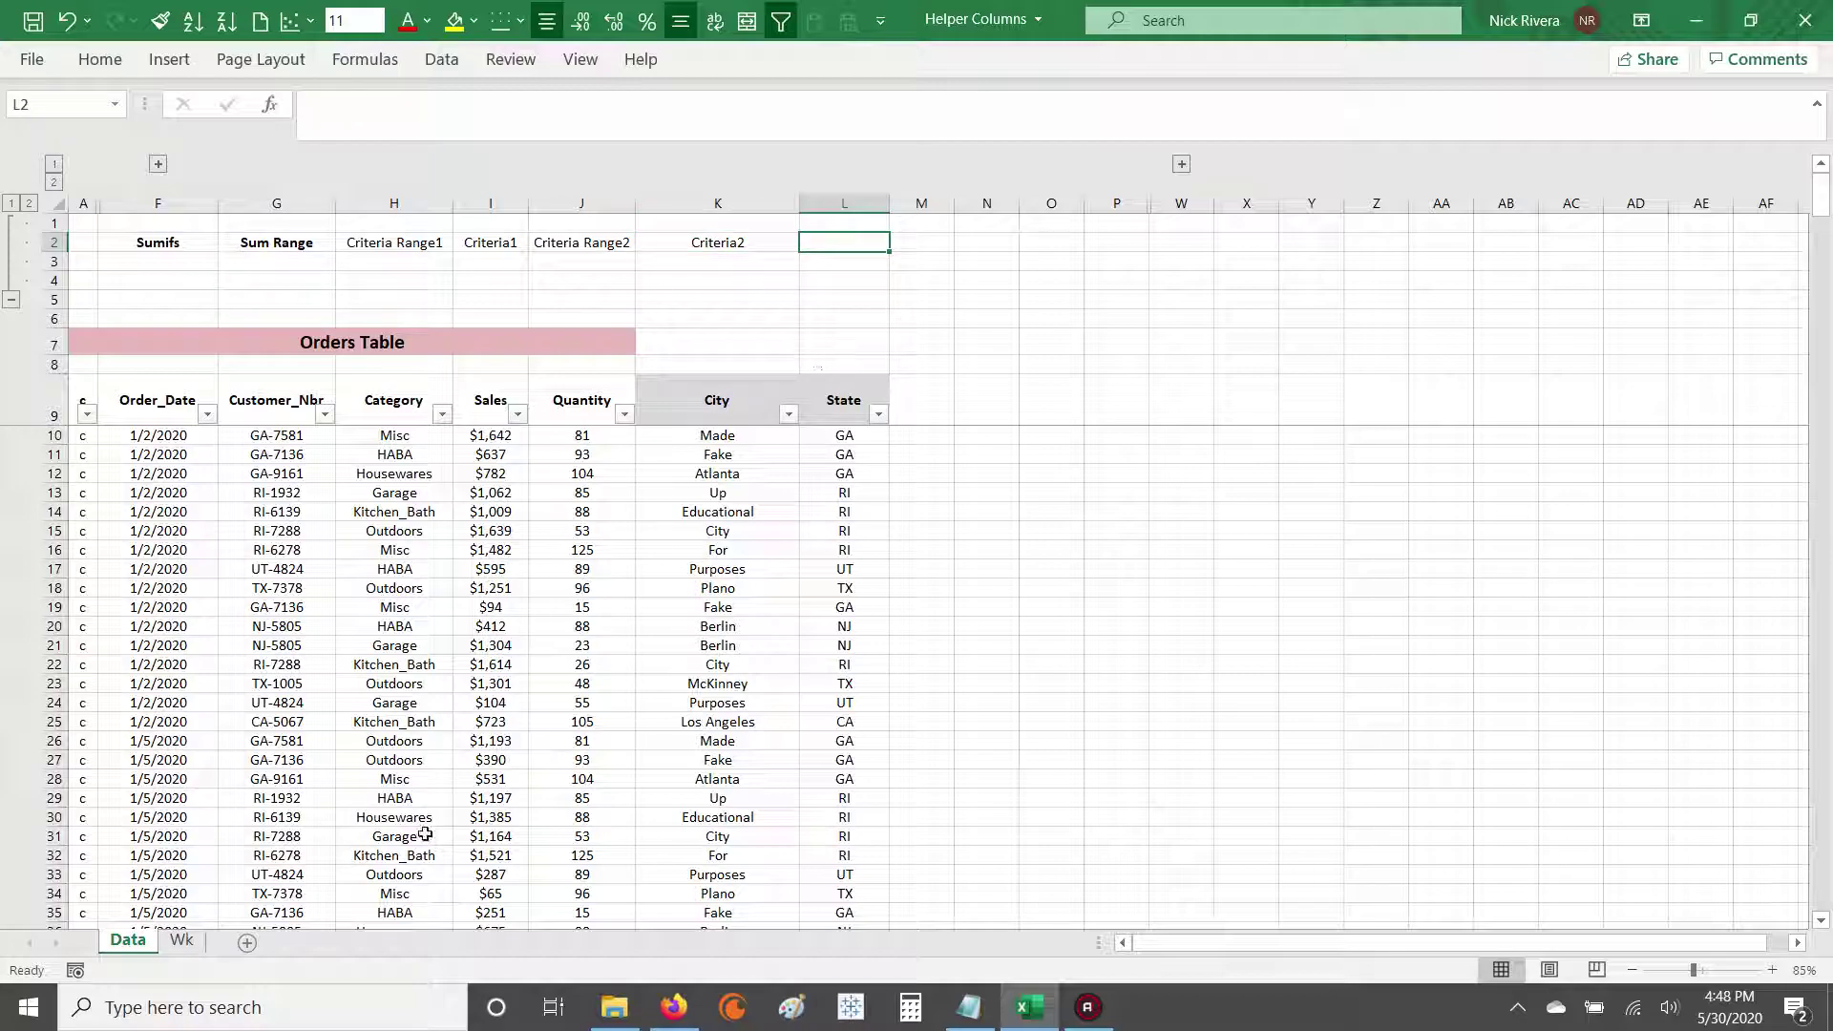
# Step: Match the Cat., Cust. and Wk criteria labels on the Wk sheet with the first Sales column's formula in C5
pyautogui.click(182, 940)
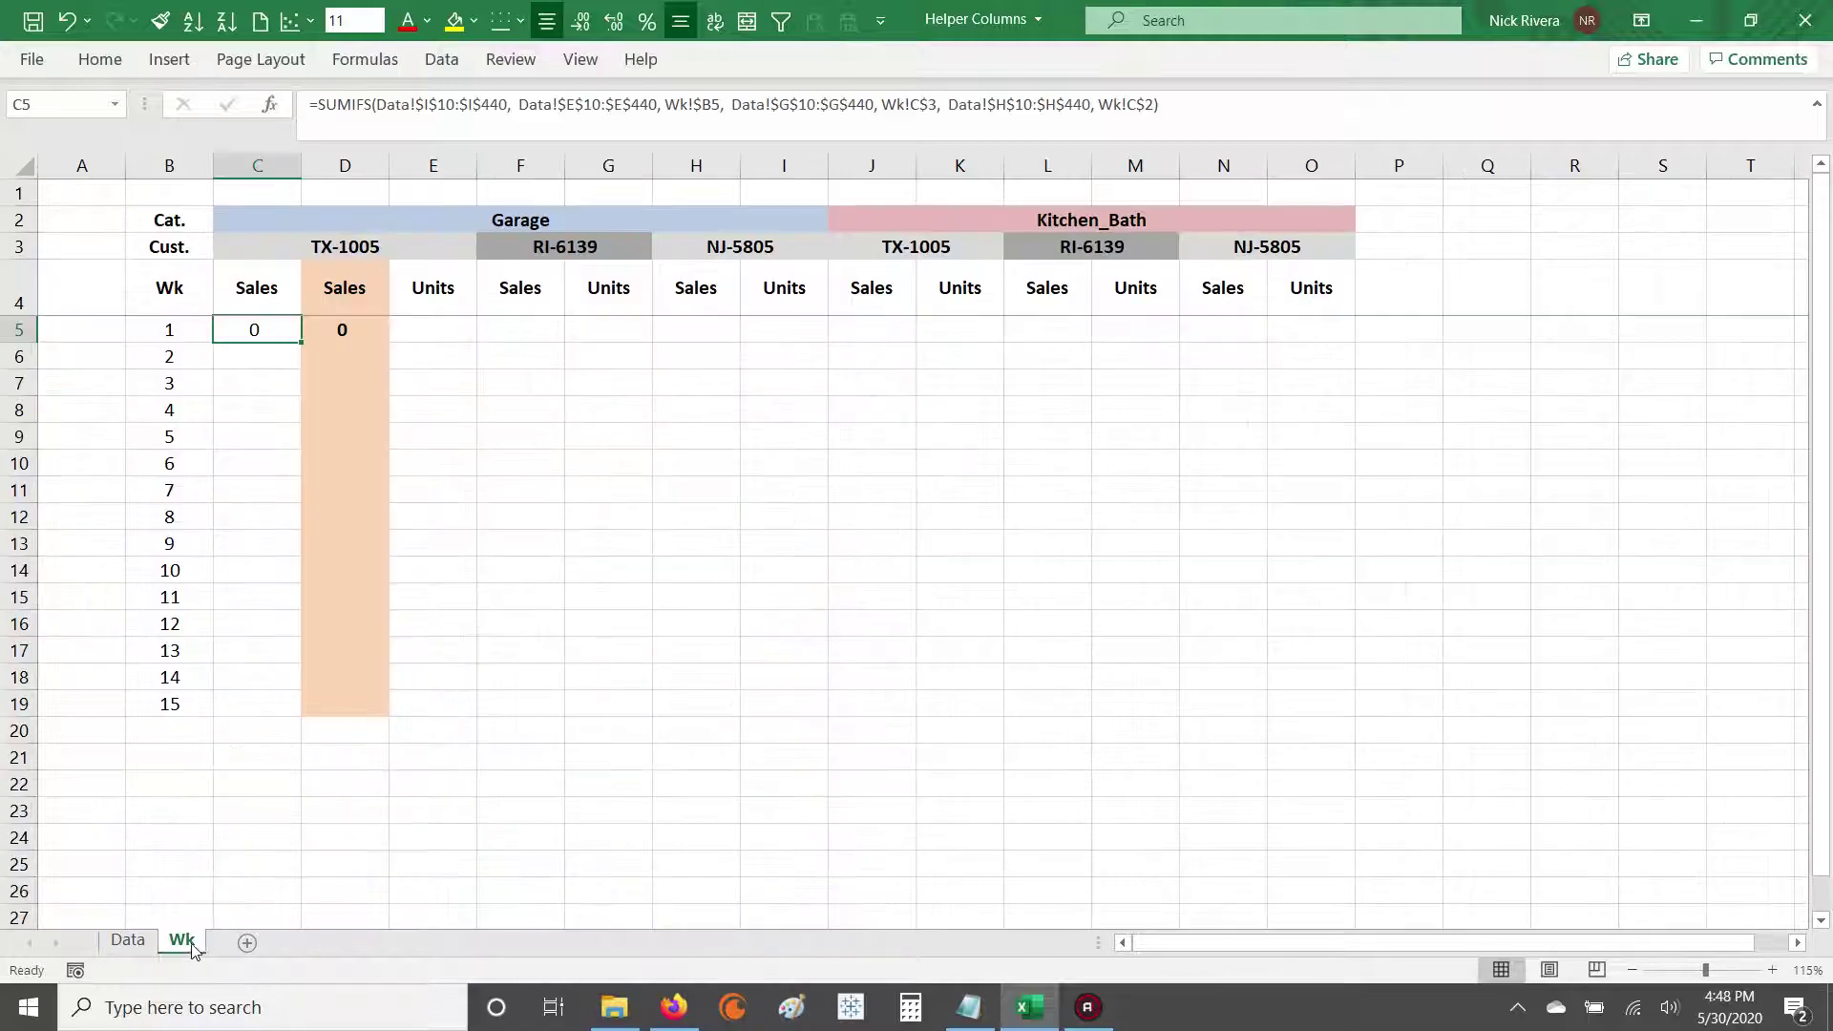
pyautogui.click(191, 223)
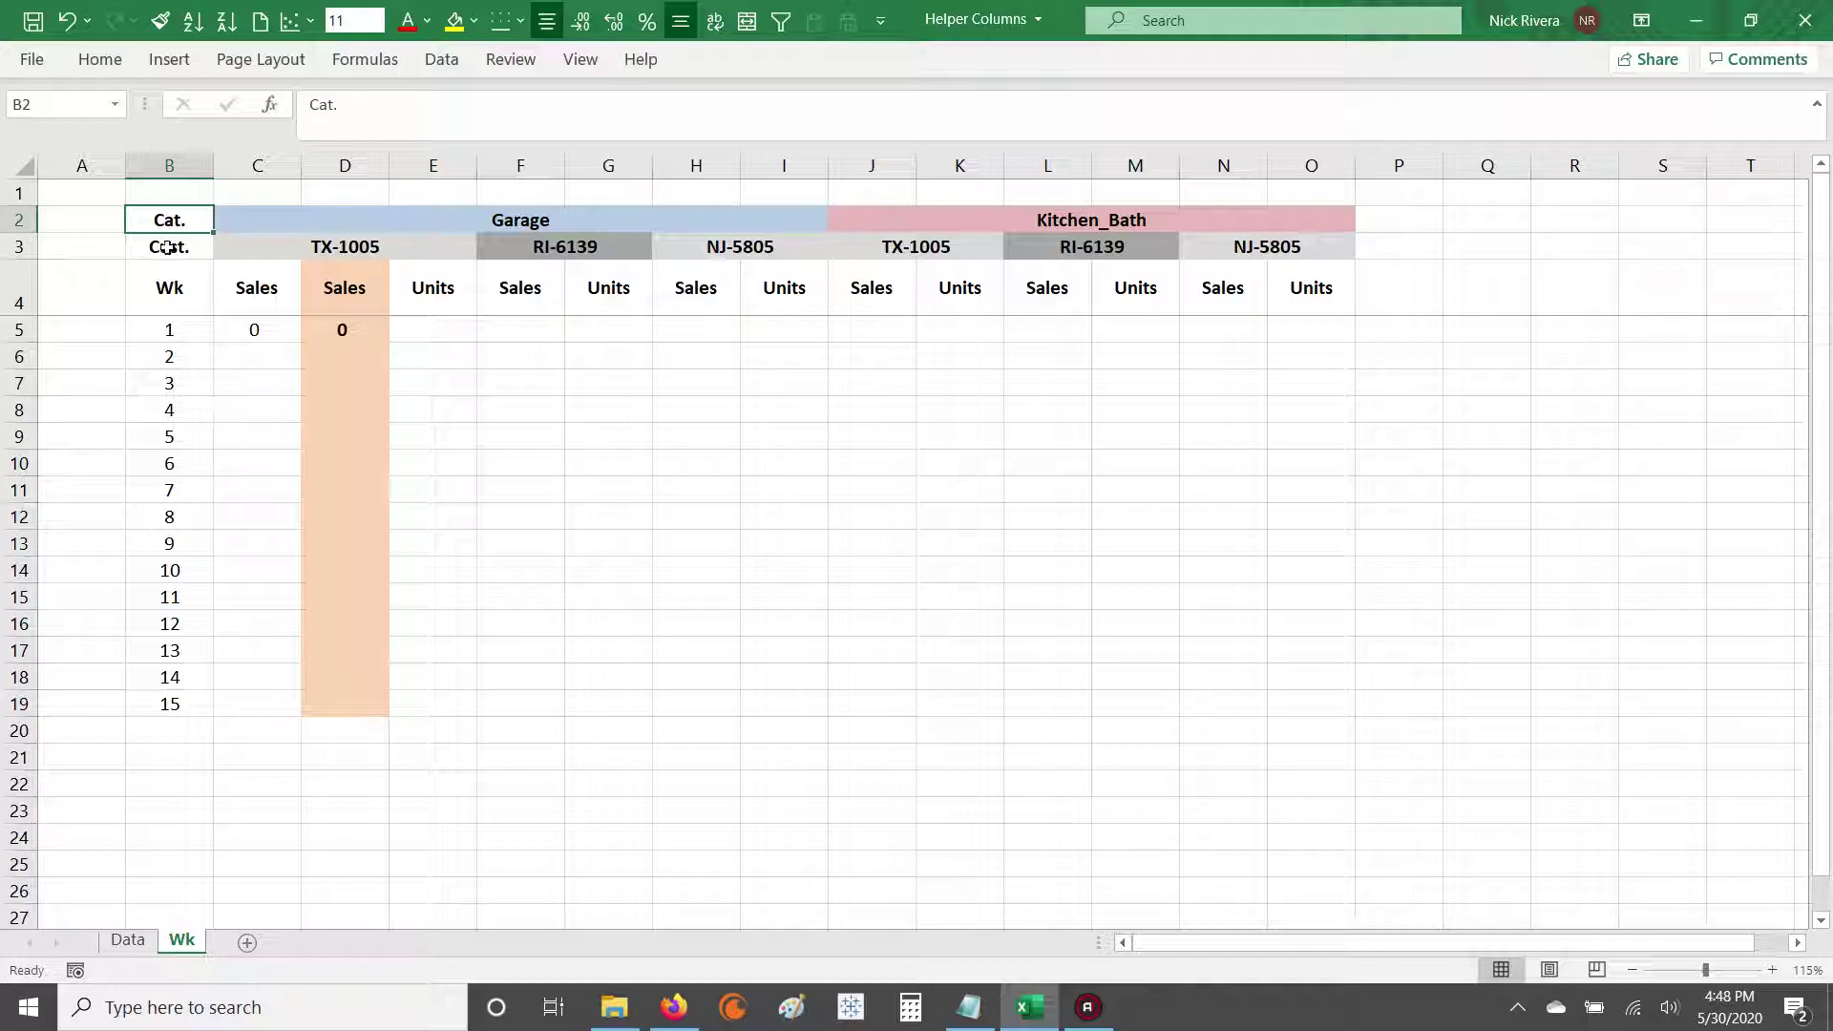
pyautogui.keyDown('ctrl'); pyautogui.click(167, 248); pyautogui.keyUp('ctrl')
pyautogui.keyDown('ctrl'); pyautogui.click(174, 308); pyautogui.keyUp('ctrl')
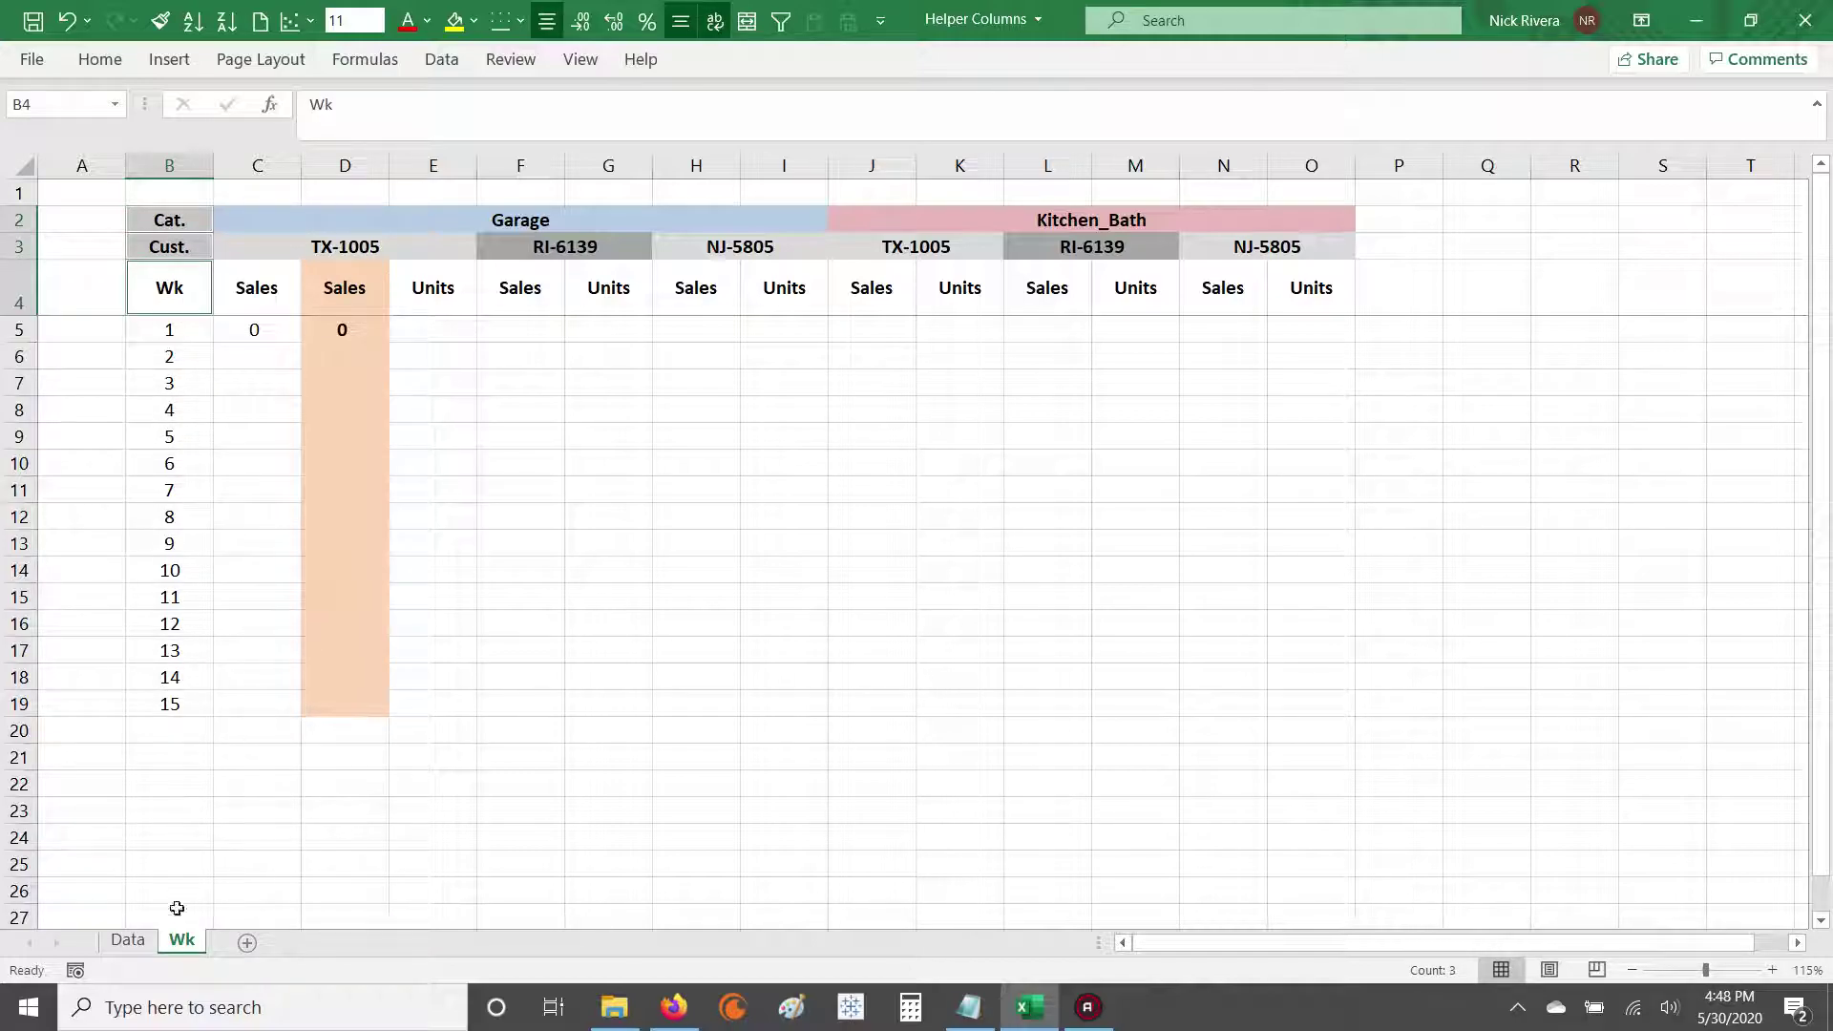
pyautogui.click(256, 291)
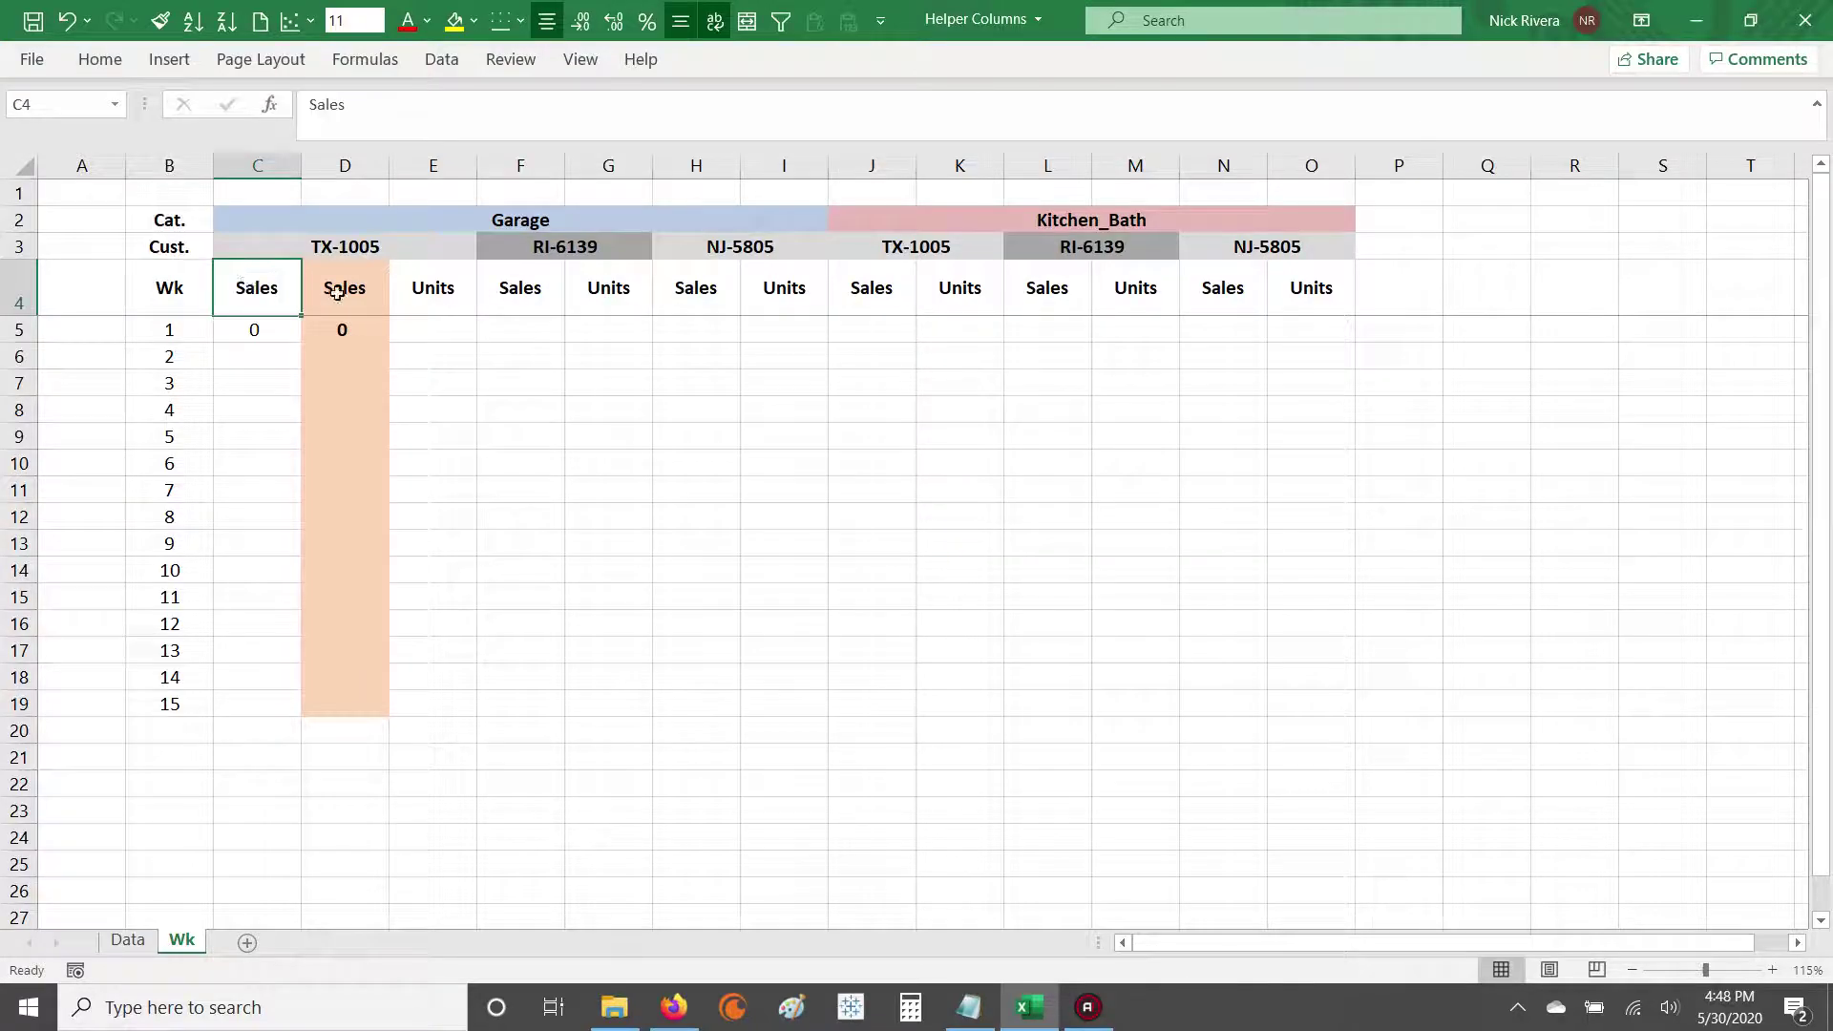
pyautogui.press('Down')
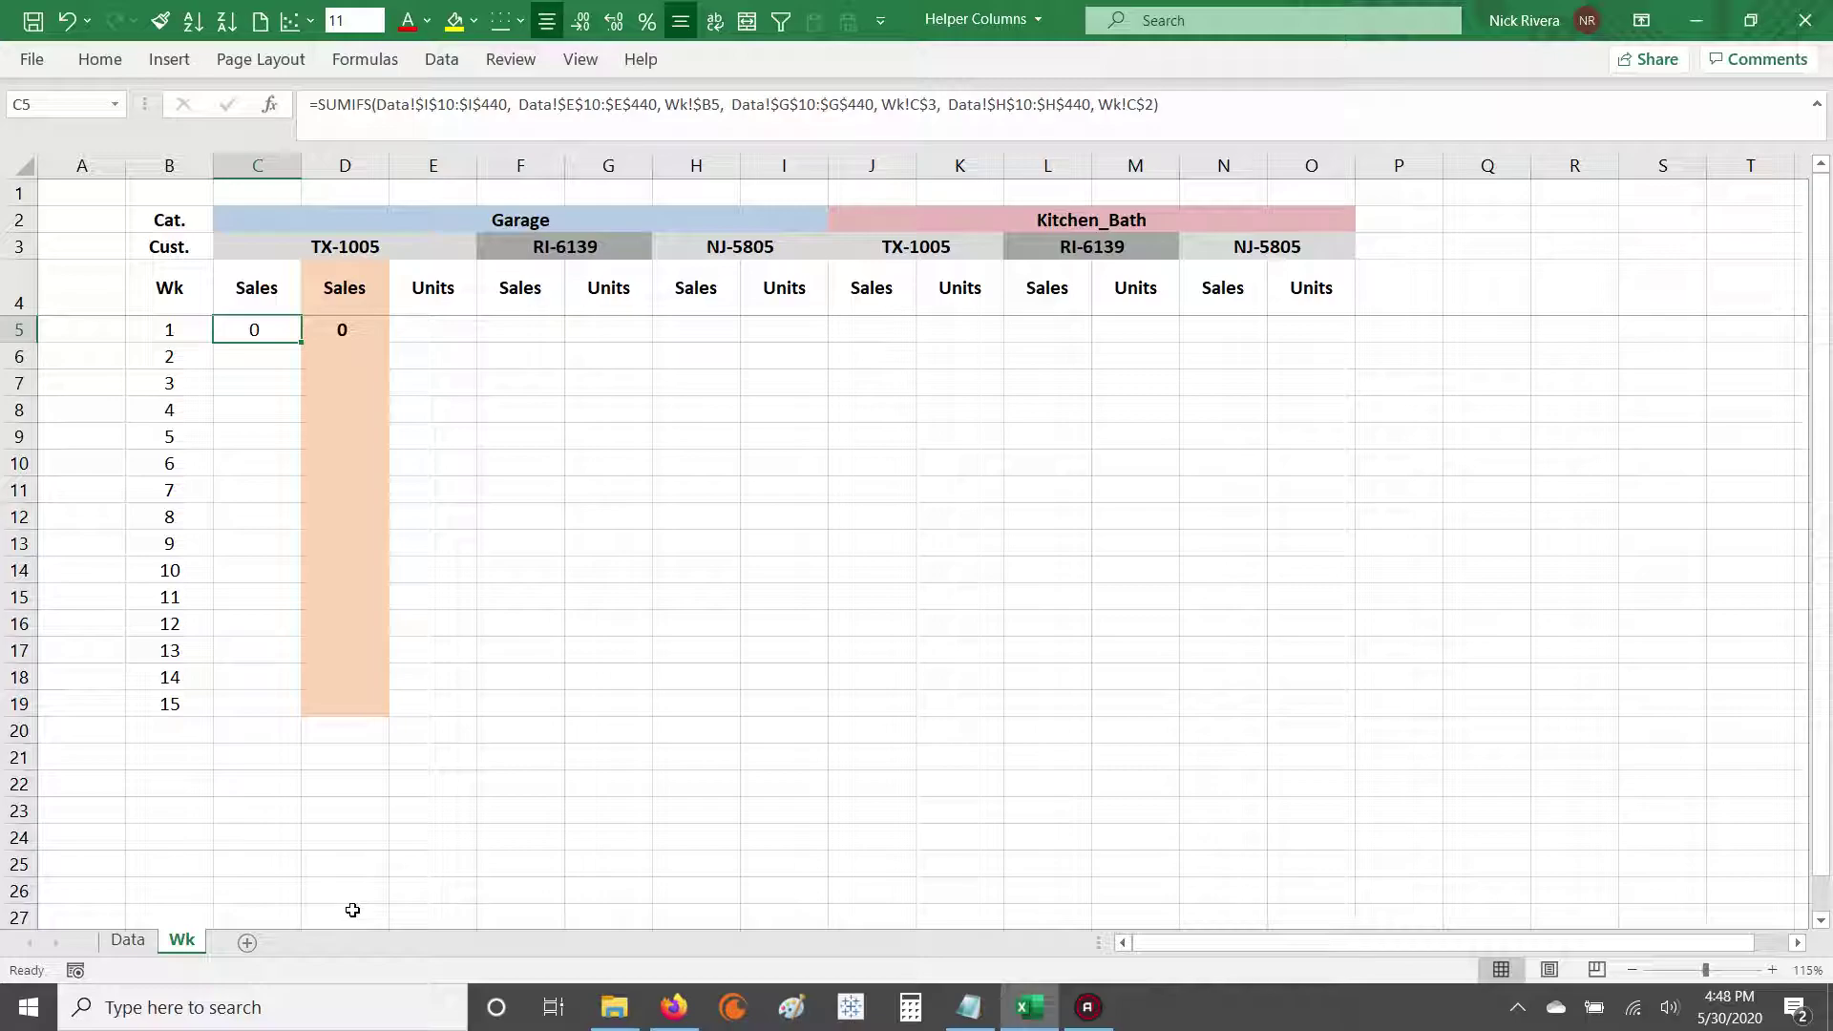
pyautogui.write('=sumifs')
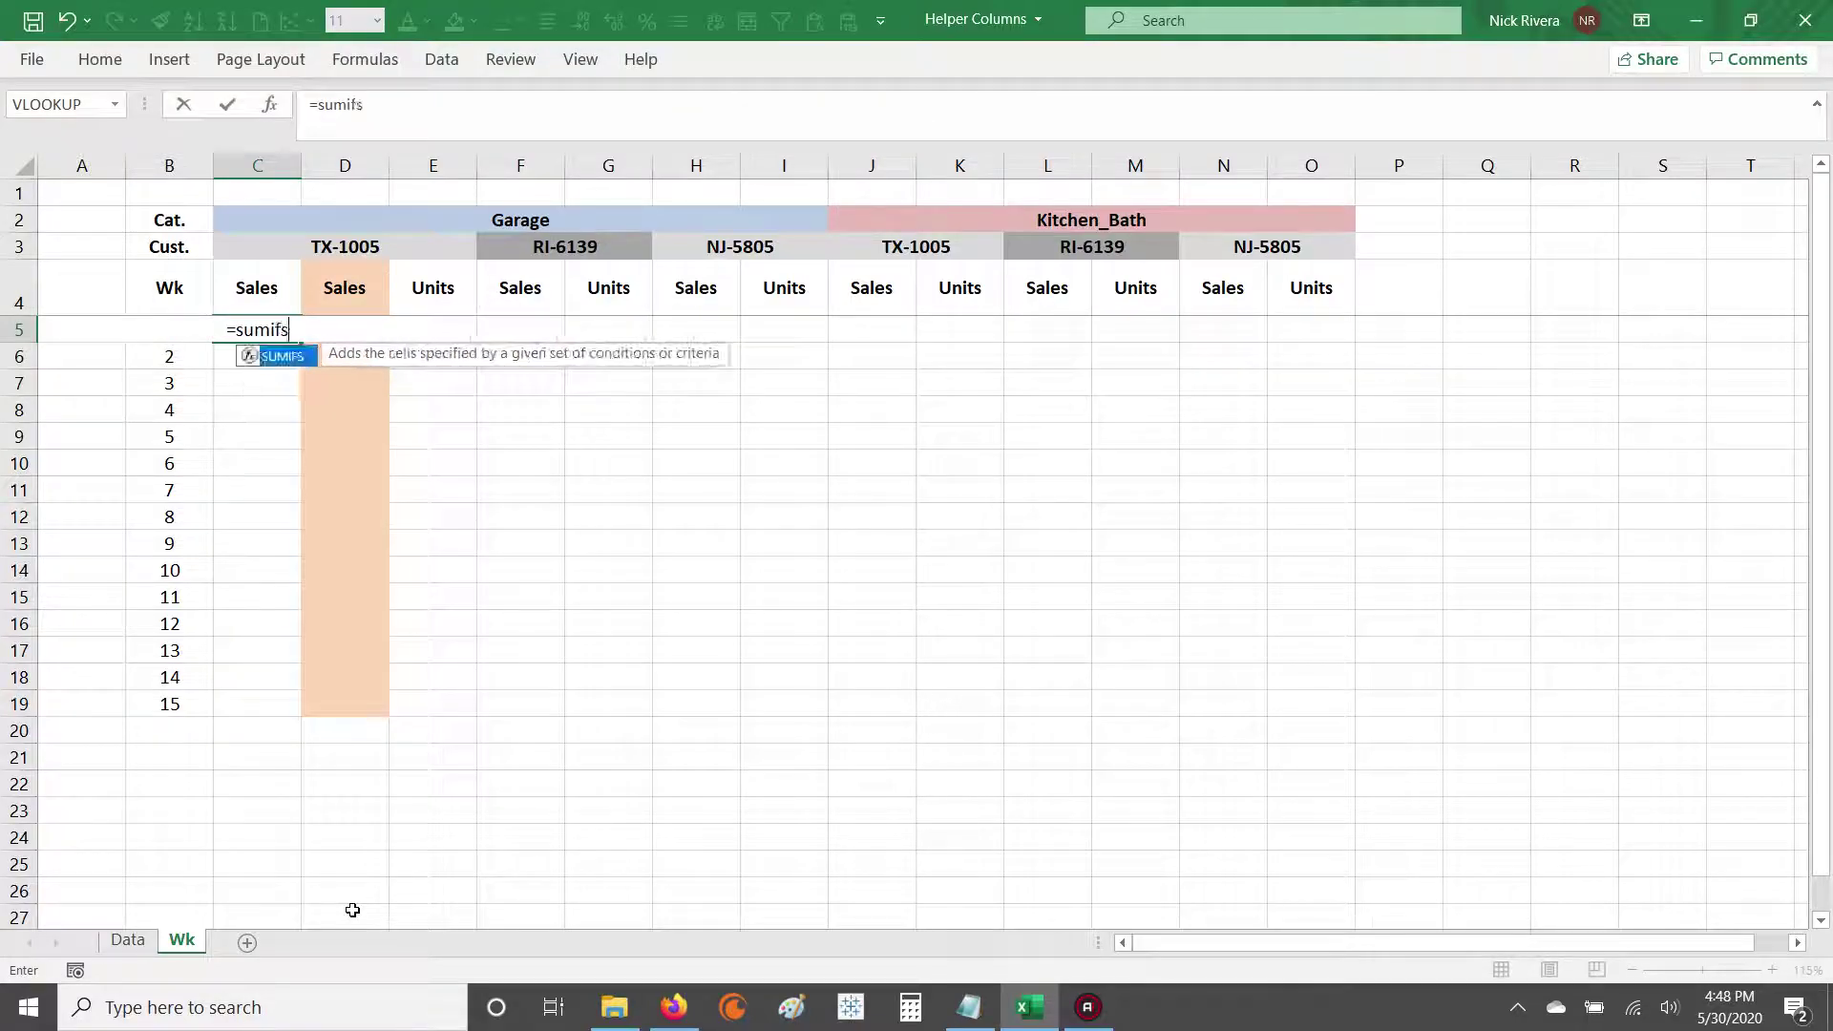
pyautogui.press('Escape')
pyautogui.press('Down')
pyautogui.write('=')
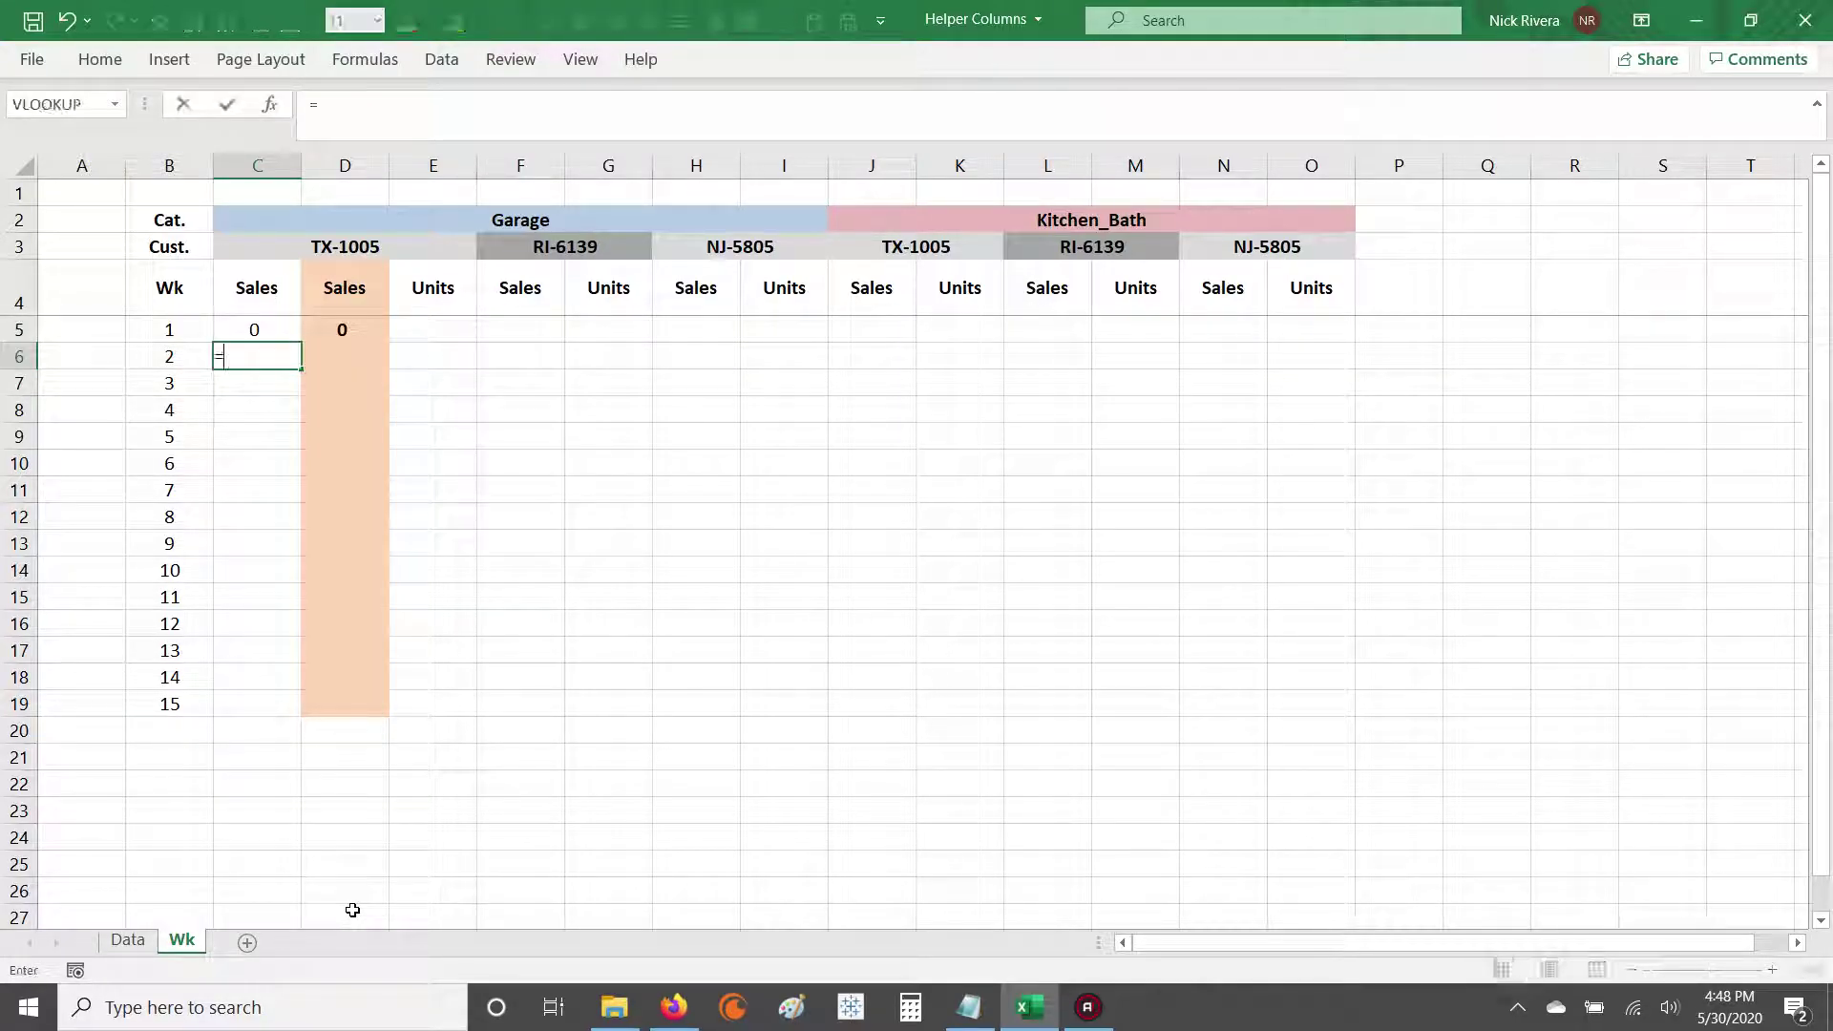
pyautogui.write('sumifs(')
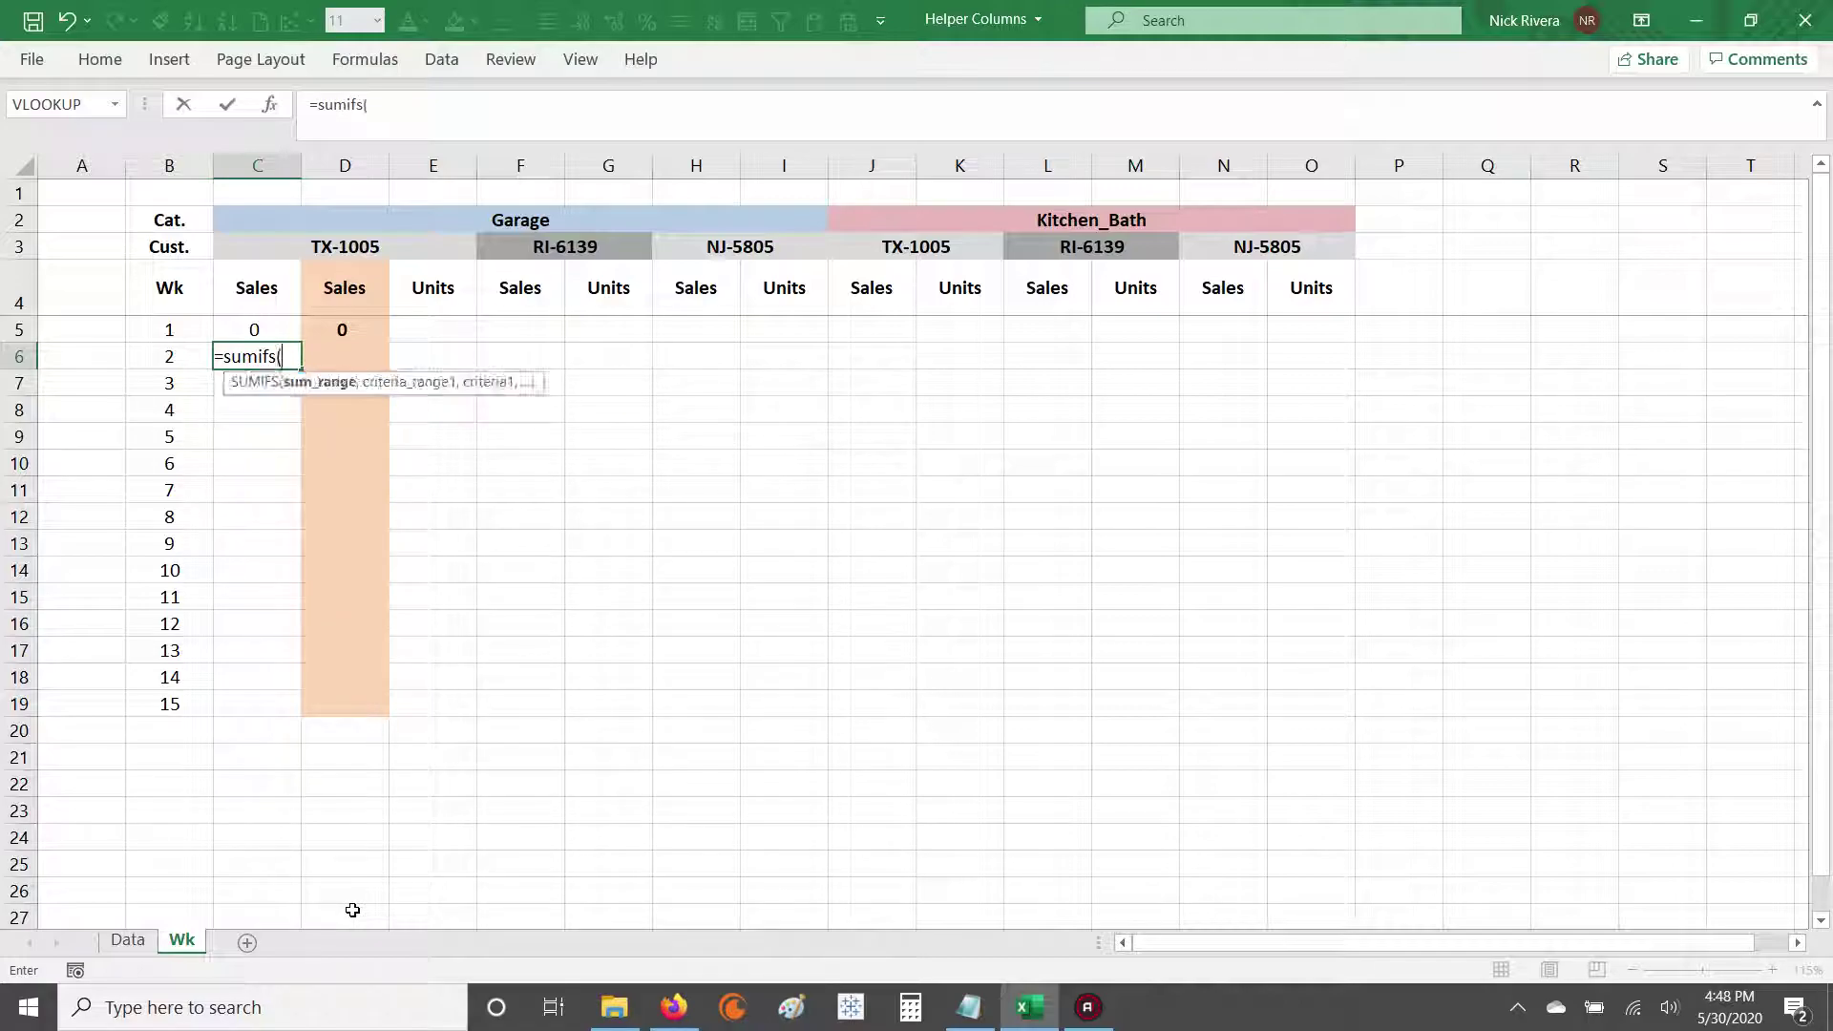
pyautogui.click(128, 940)
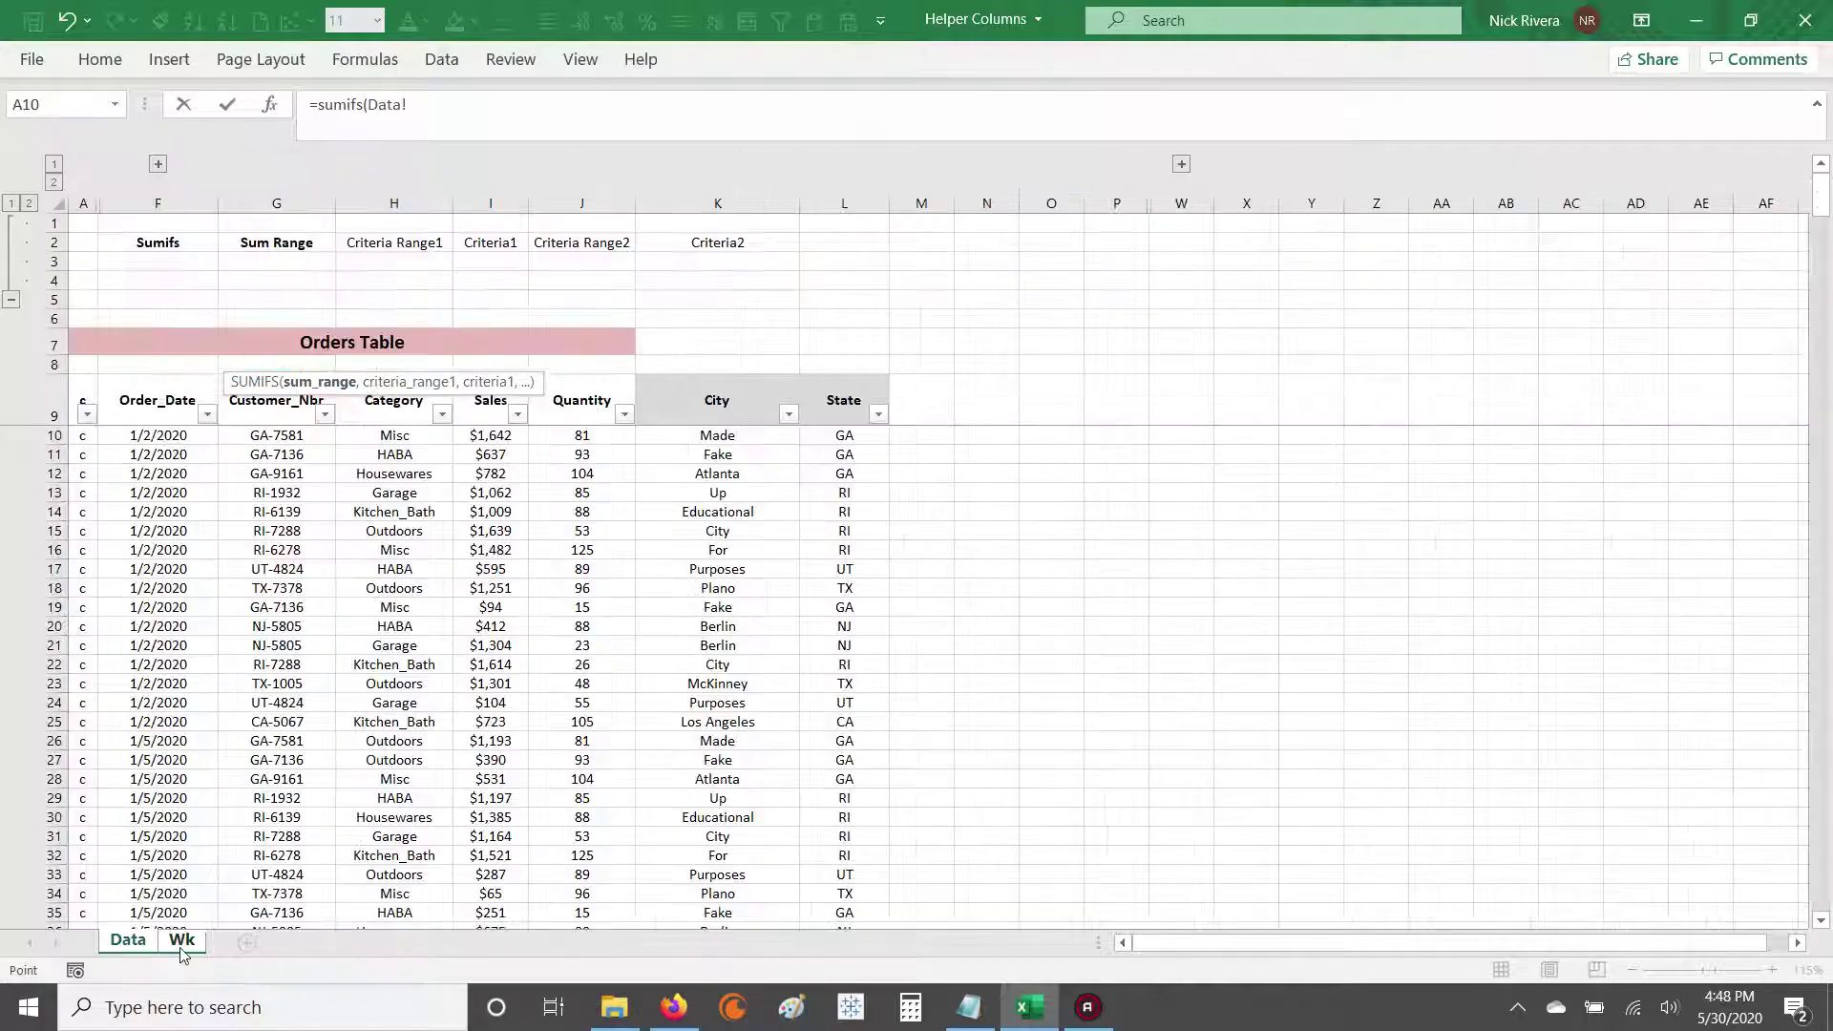
pyautogui.press('Escape')
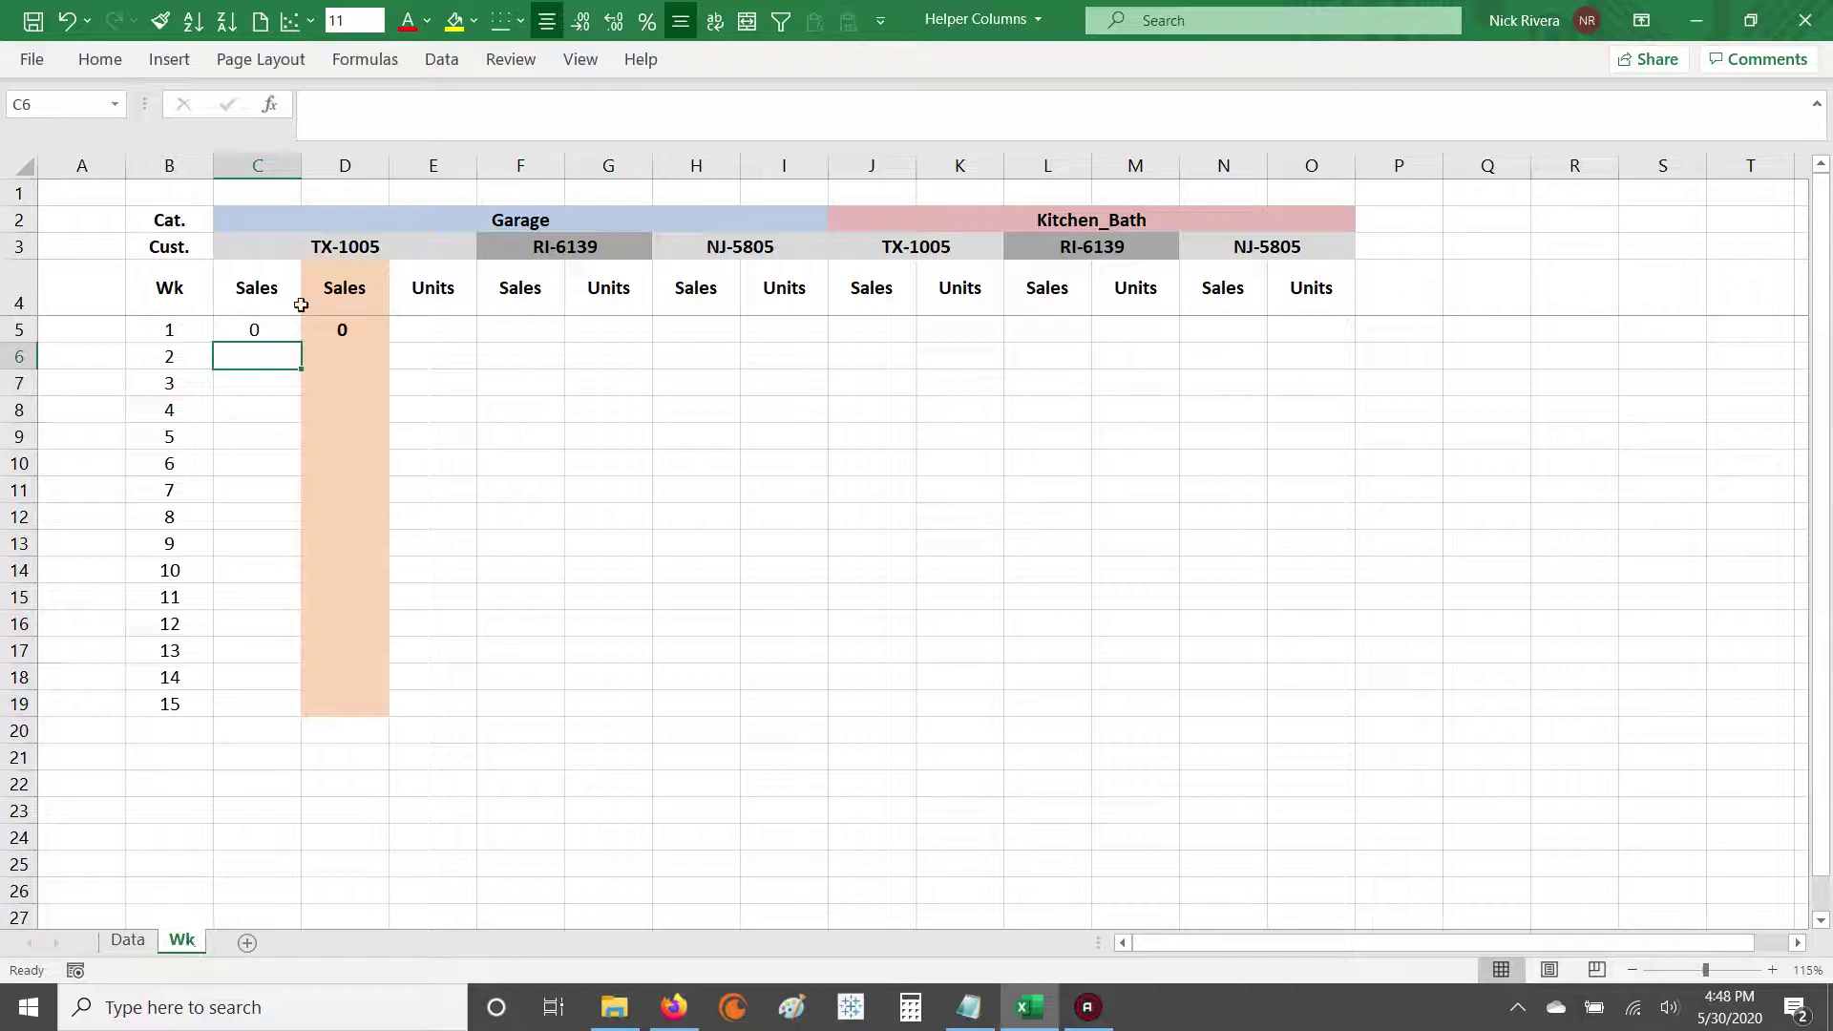
# Step: Start a SUMIFS formula in Wk cell C6 with the Data sheet's entire Sales column, $I:$I, as the absolute sum range
pyautogui.click(257, 282)
pyautogui.click(257, 353)
pyautogui.write('=sumifs(')
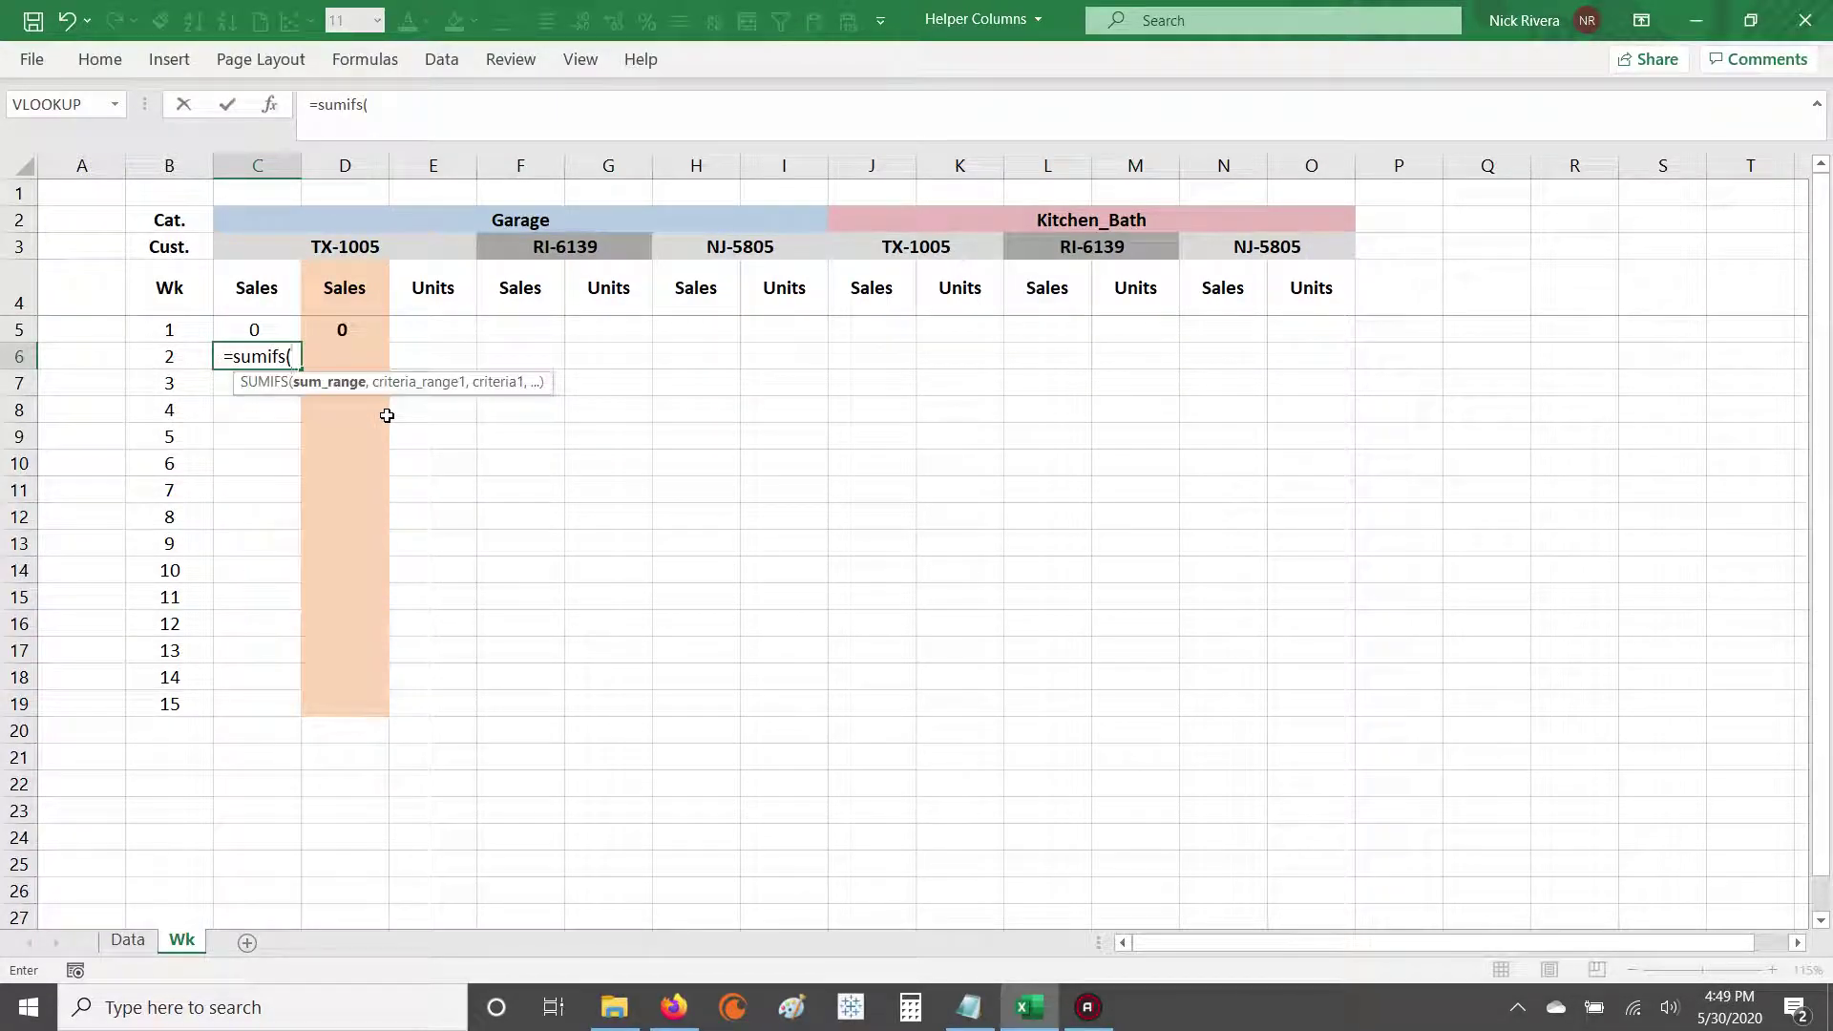
pyautogui.click(127, 940)
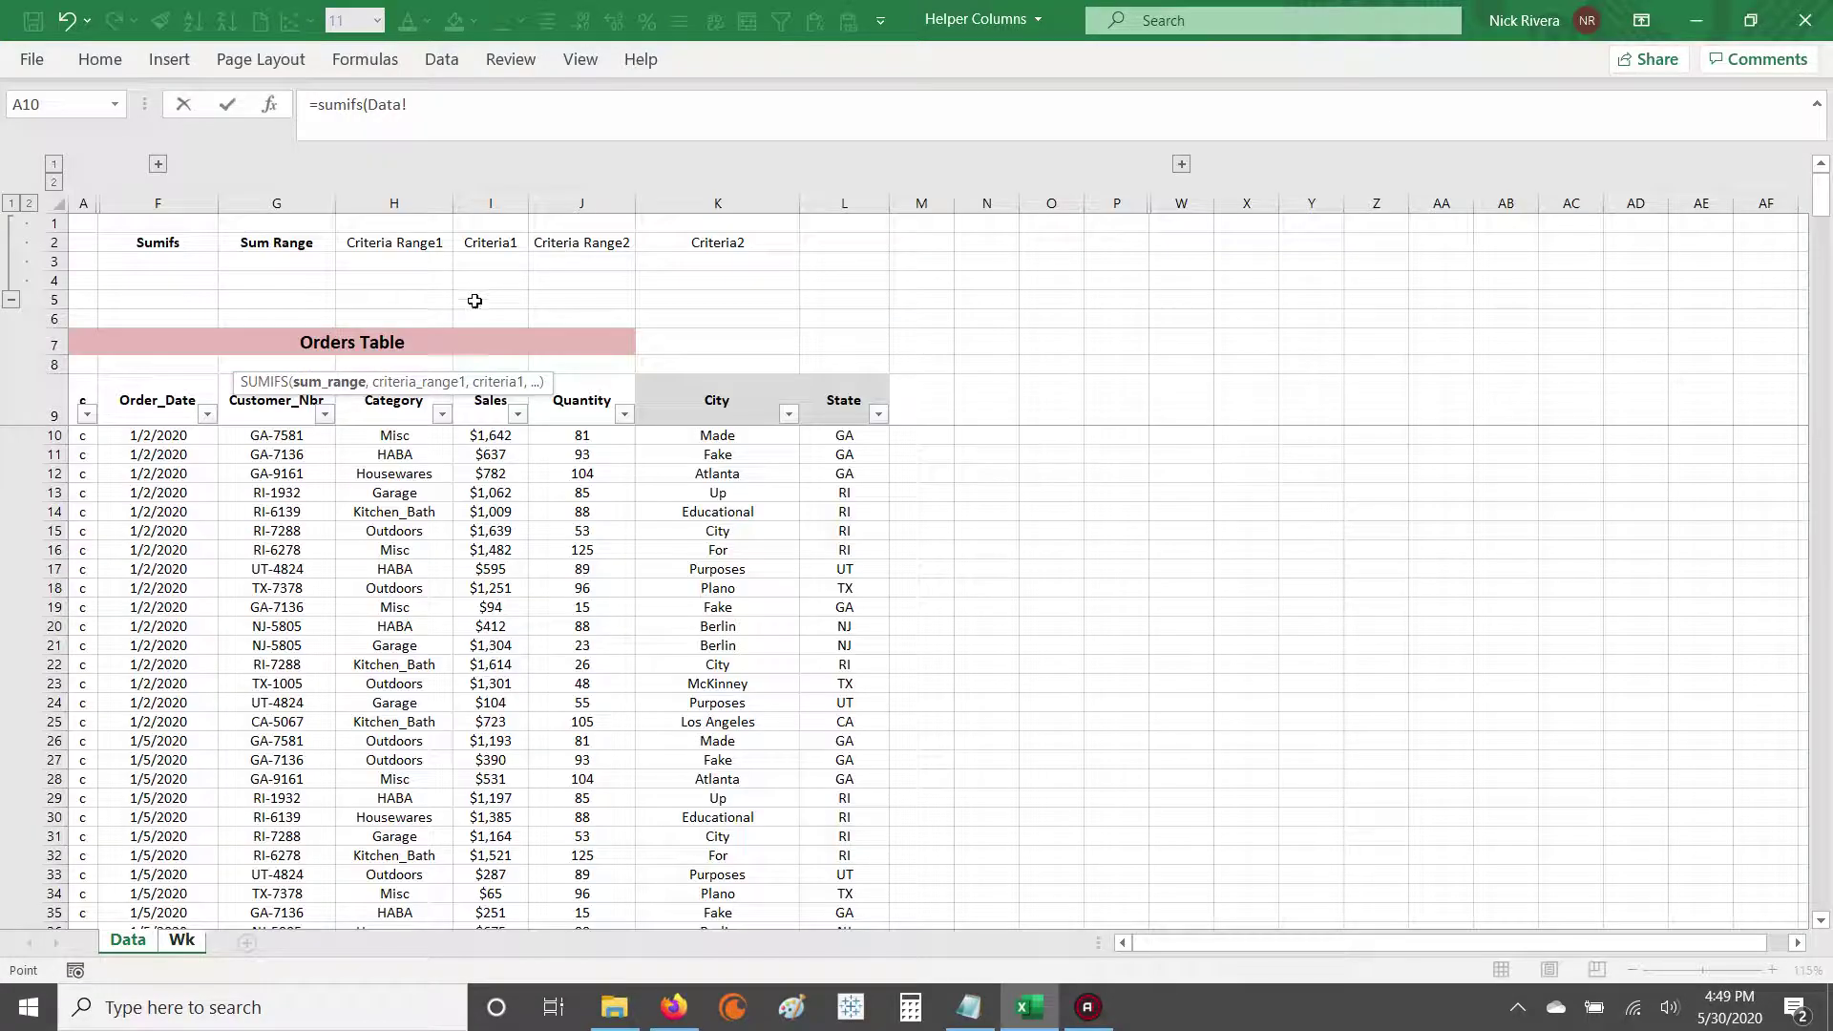
pyautogui.click(490, 411)
pyautogui.hotkey('ctrl', 'shift', 'Down')
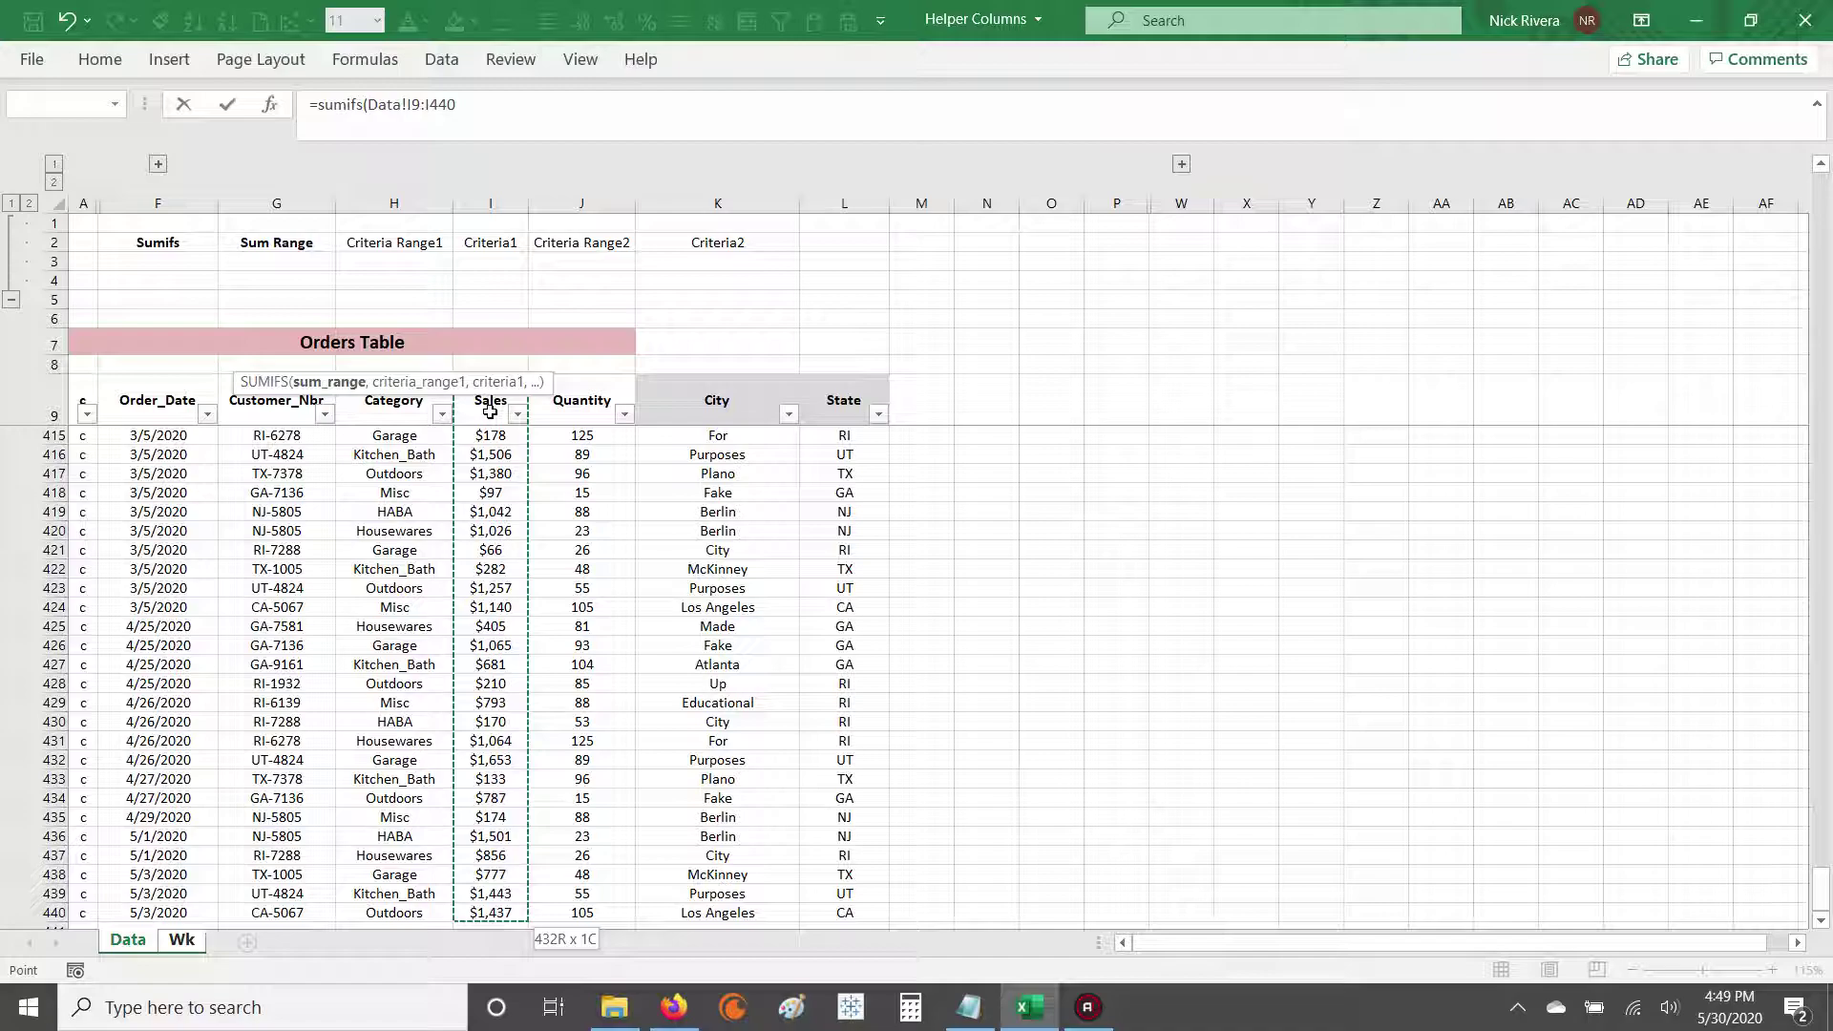
pyautogui.click(508, 202)
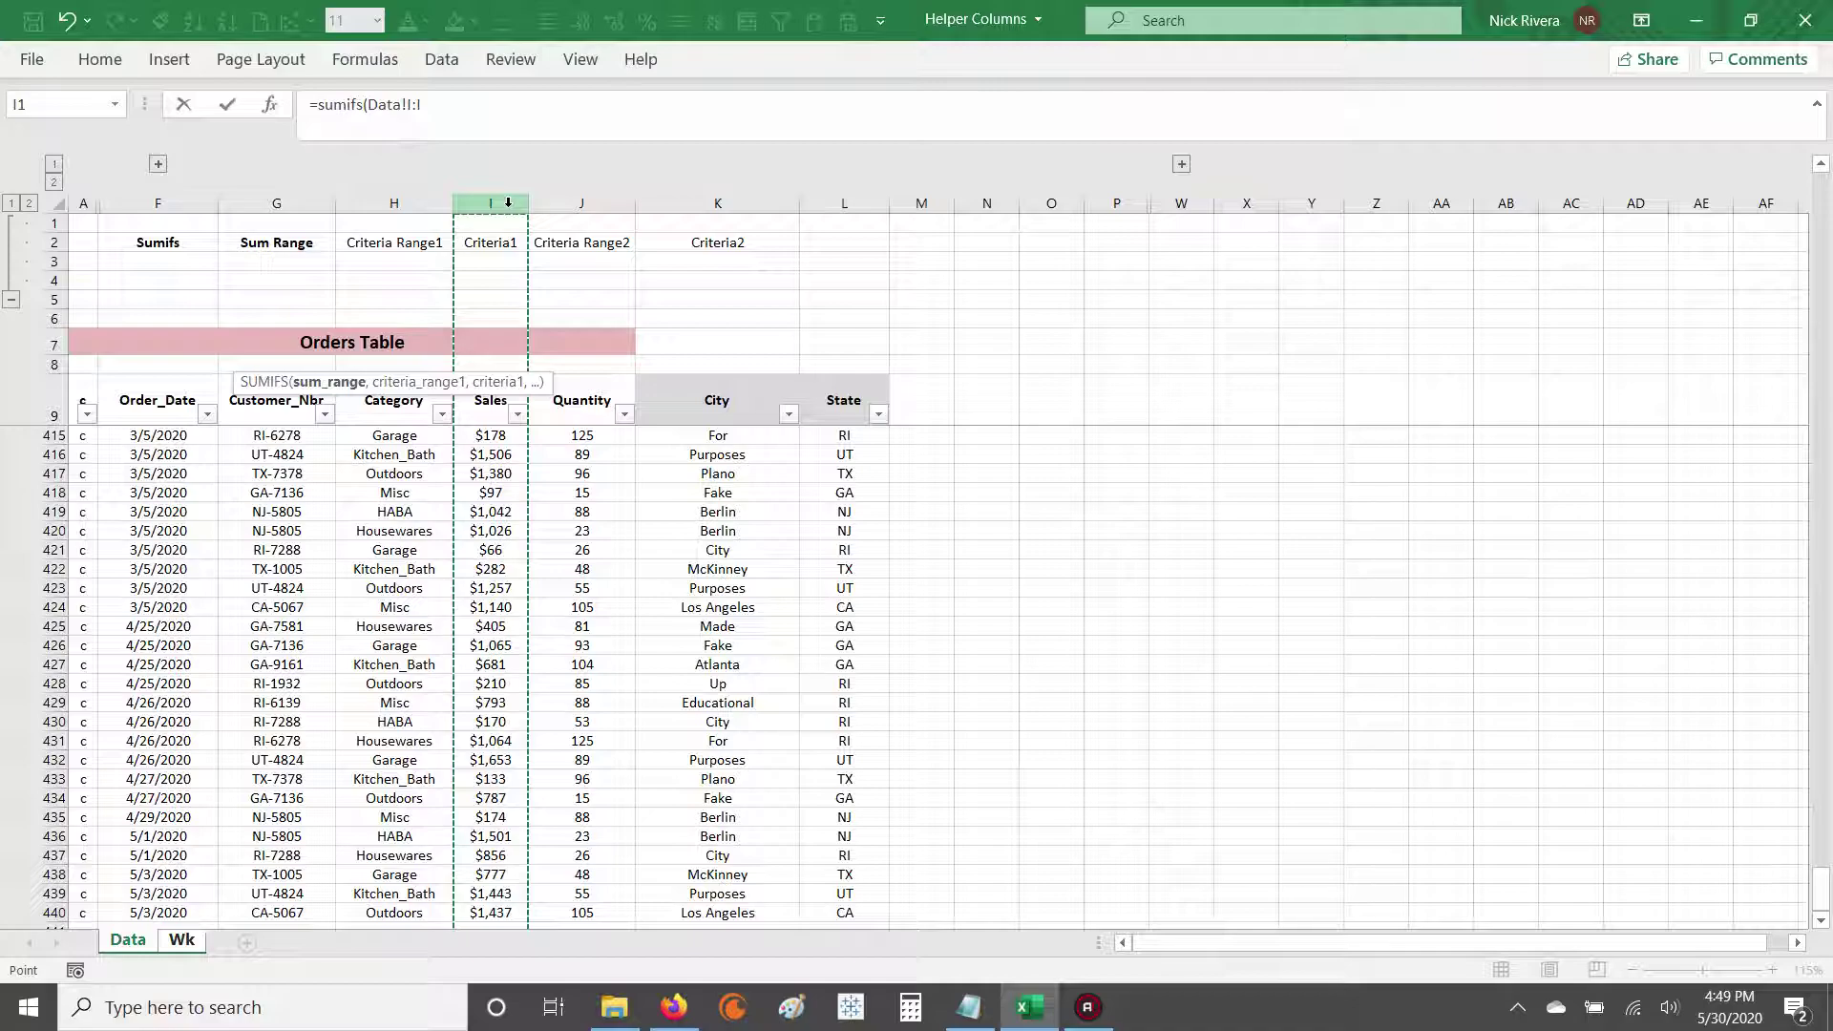
pyautogui.press('F4')
pyautogui.write(',')
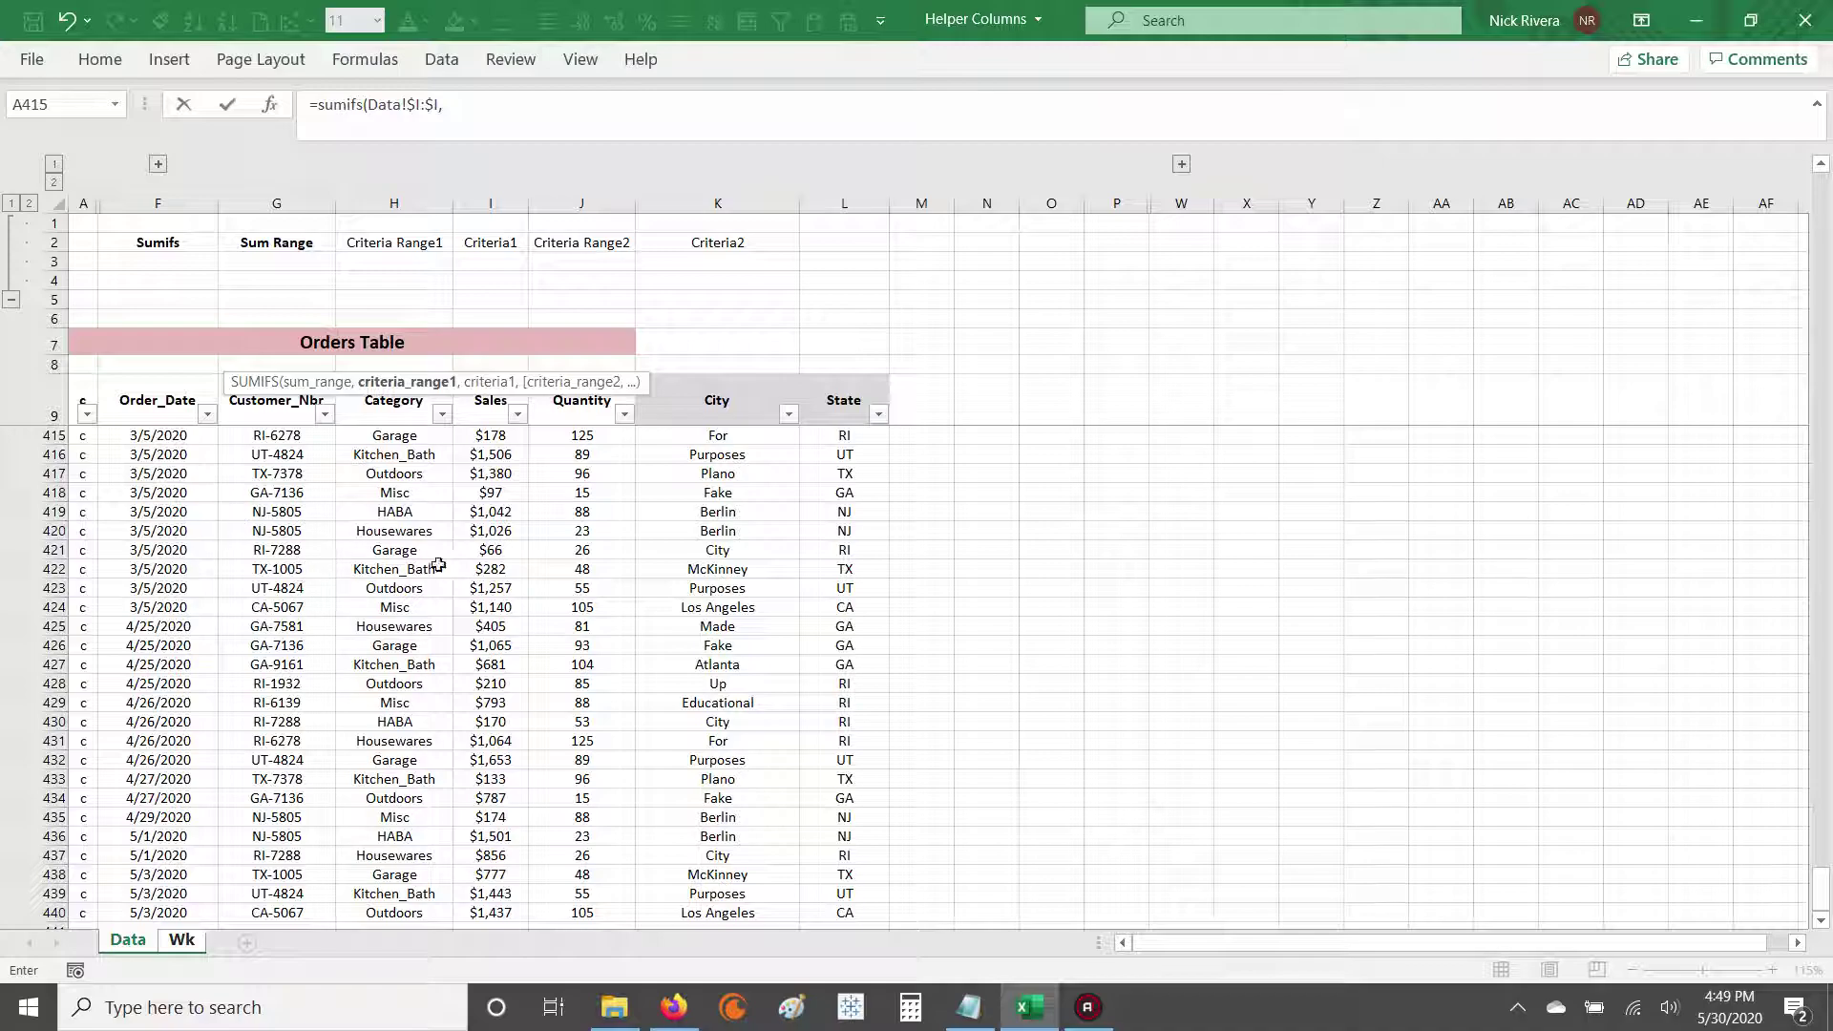
# Step: Add the Data sheet's entire Category column, $H:$H, as the formula's first criteria range with absolute references
pyautogui.click(401, 198)
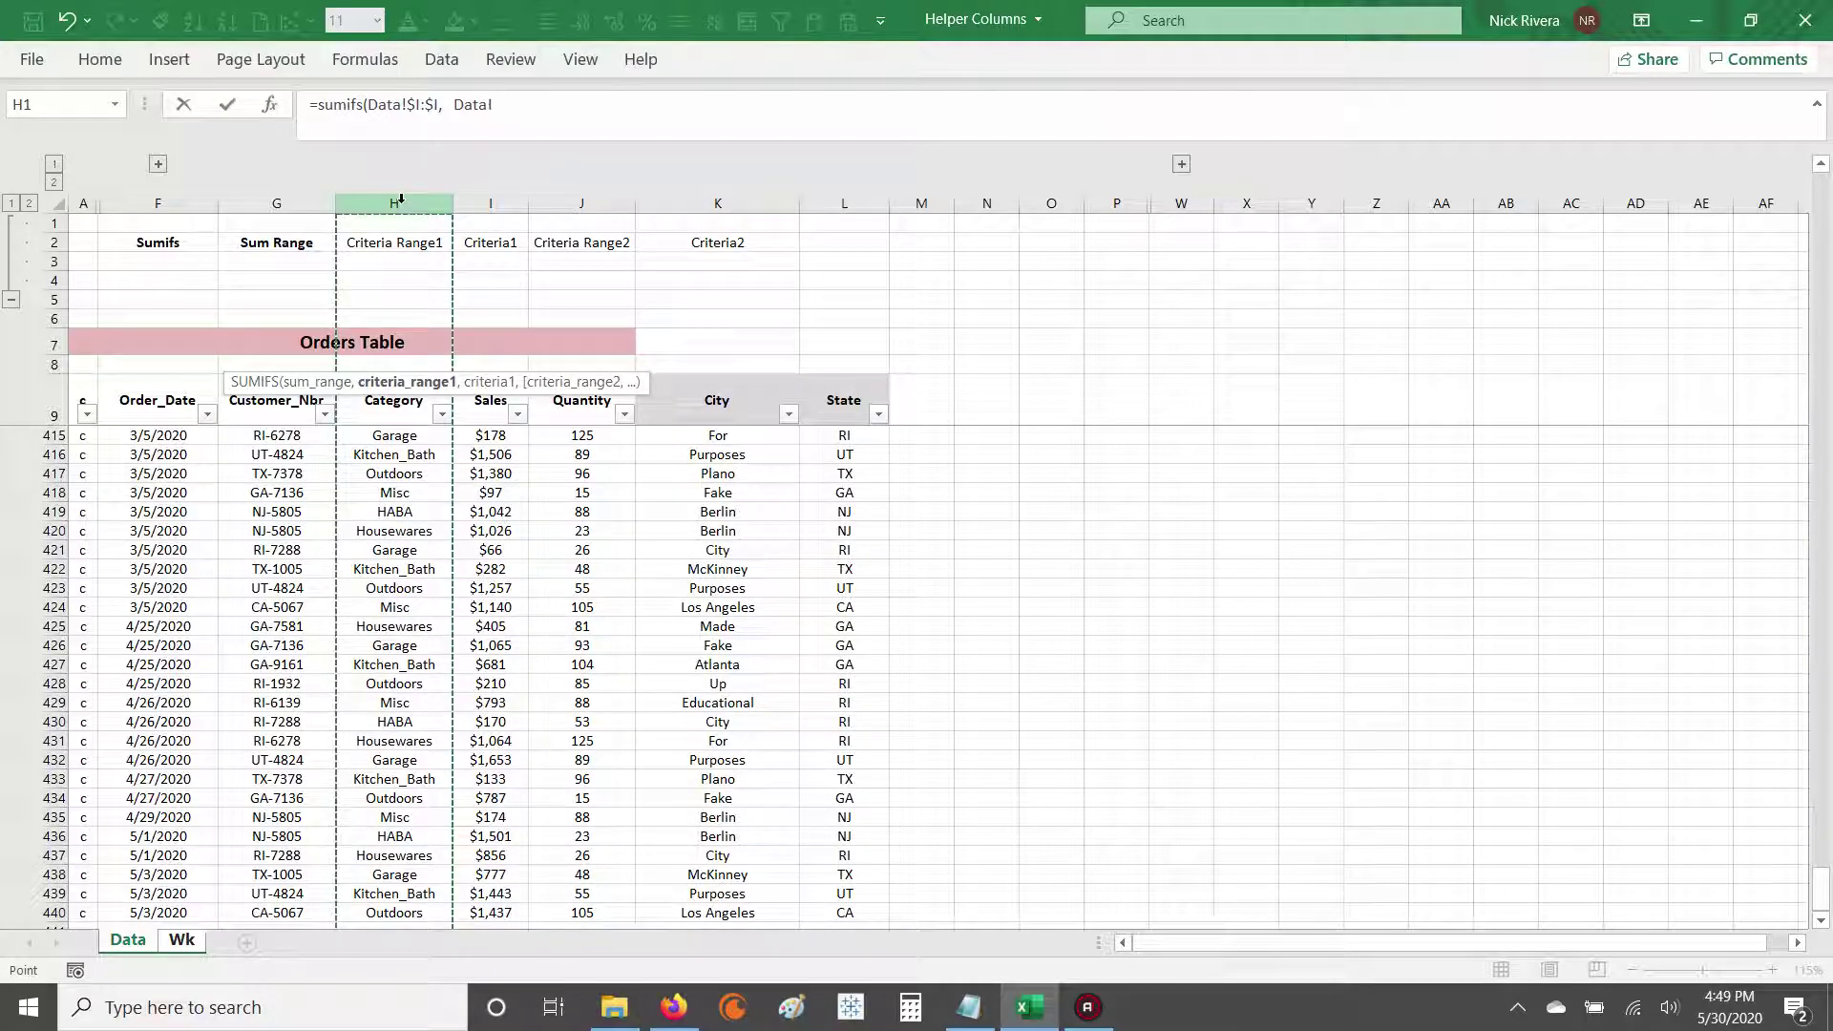
pyautogui.press('BackSpace')
pyautogui.press('BackSpace')
pyautogui.press('BackSpace')
pyautogui.press('BackSpace')
pyautogui.press('BackSpace')
pyautogui.press('BackSpace')
pyautogui.press('BackSpace')
pyautogui.press('BackSpace')
pyautogui.press('BackSpace')
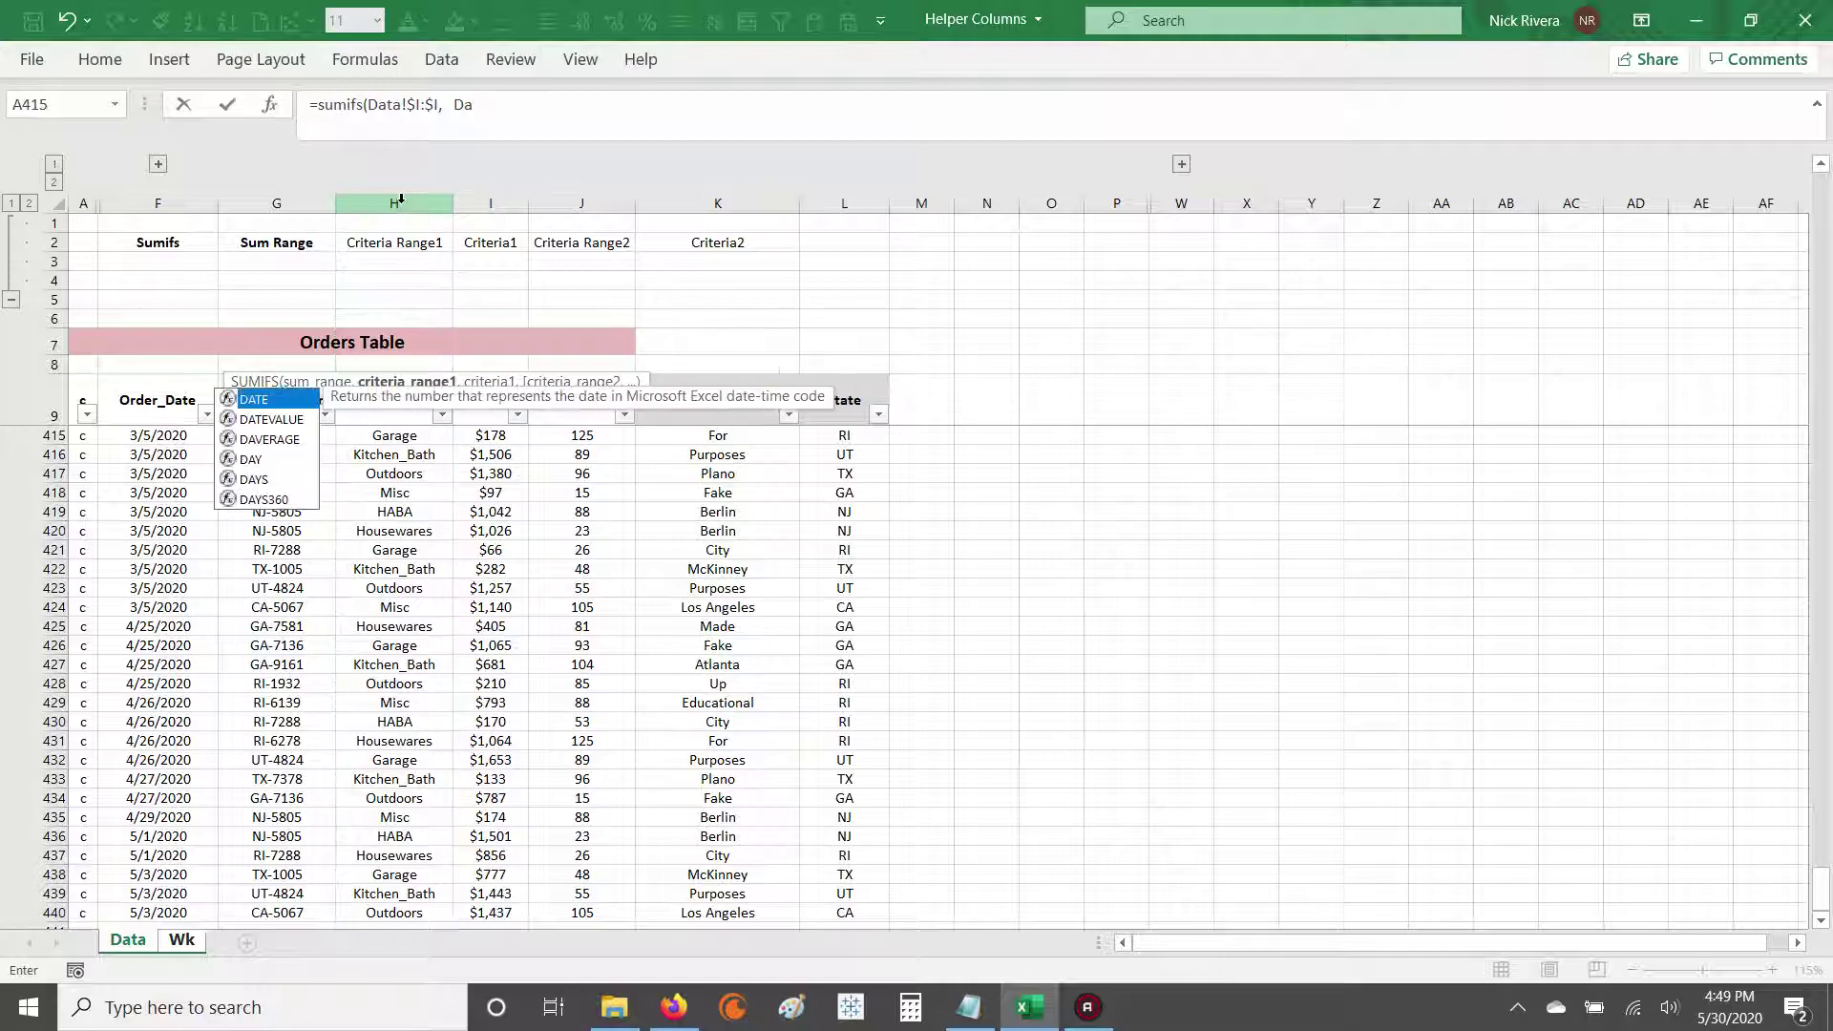
pyautogui.click(393, 199)
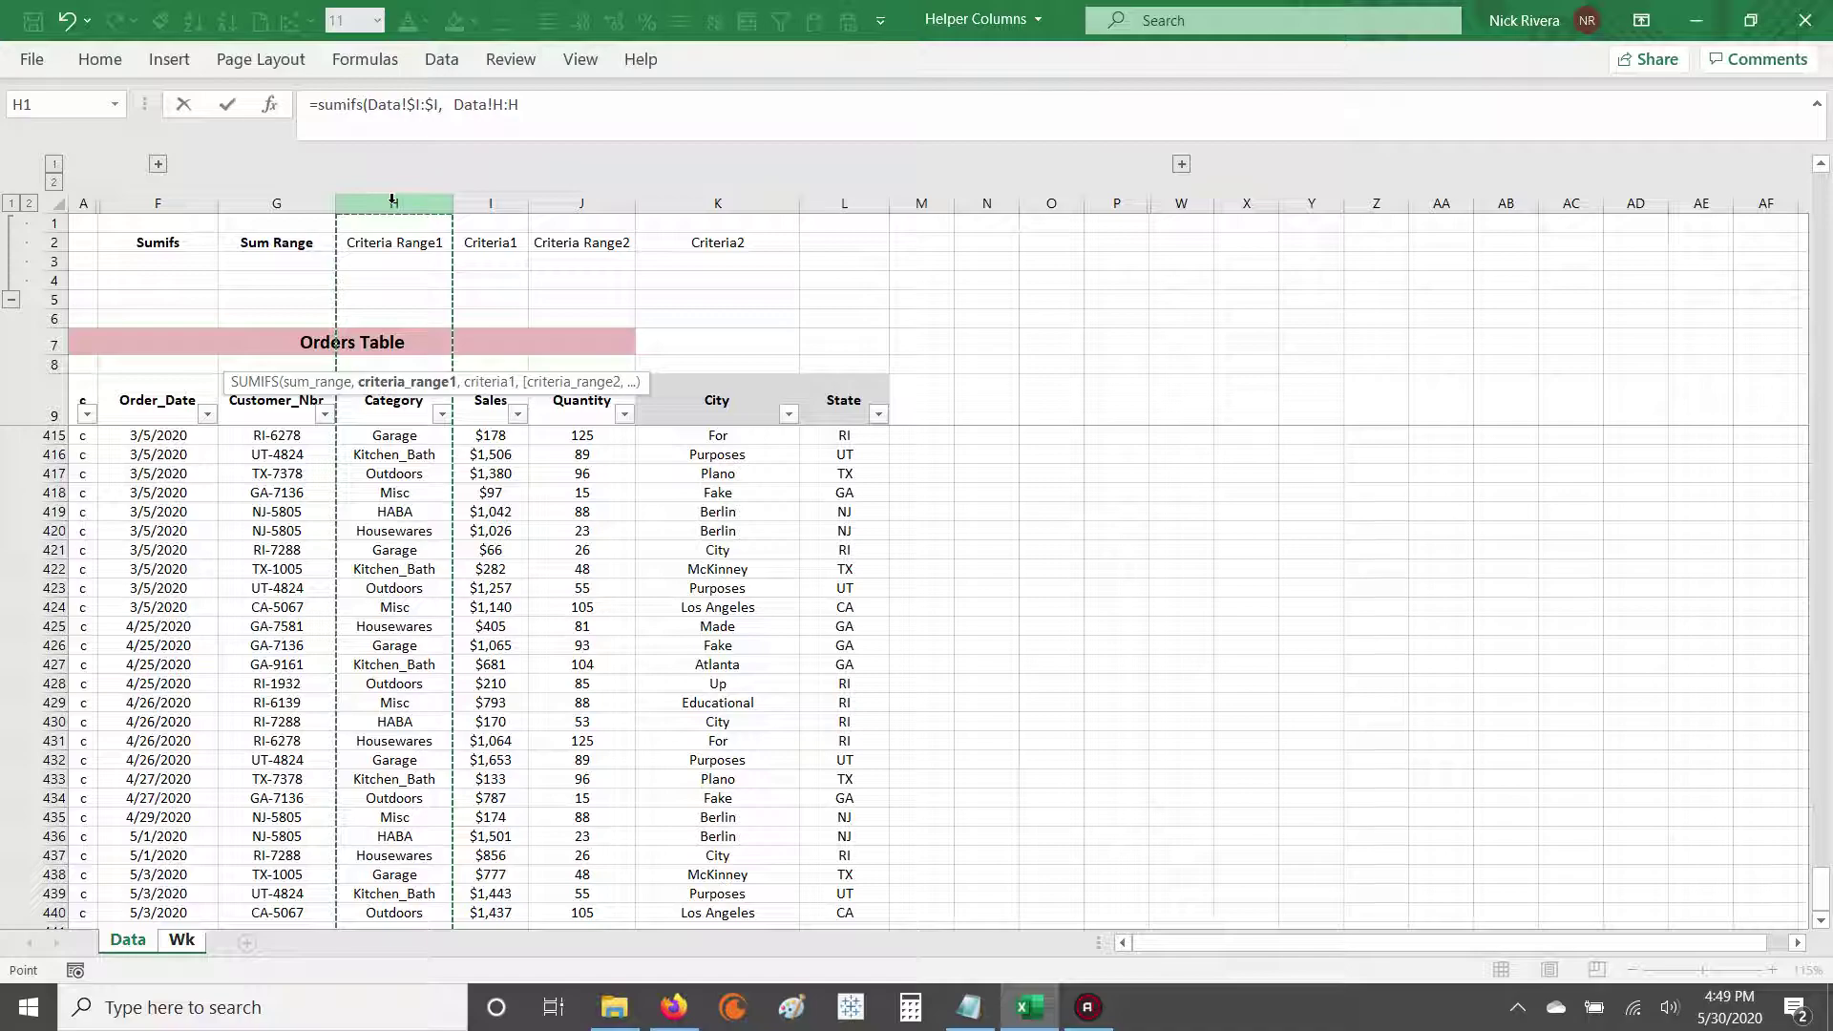
pyautogui.press('F4')
pyautogui.write(',')
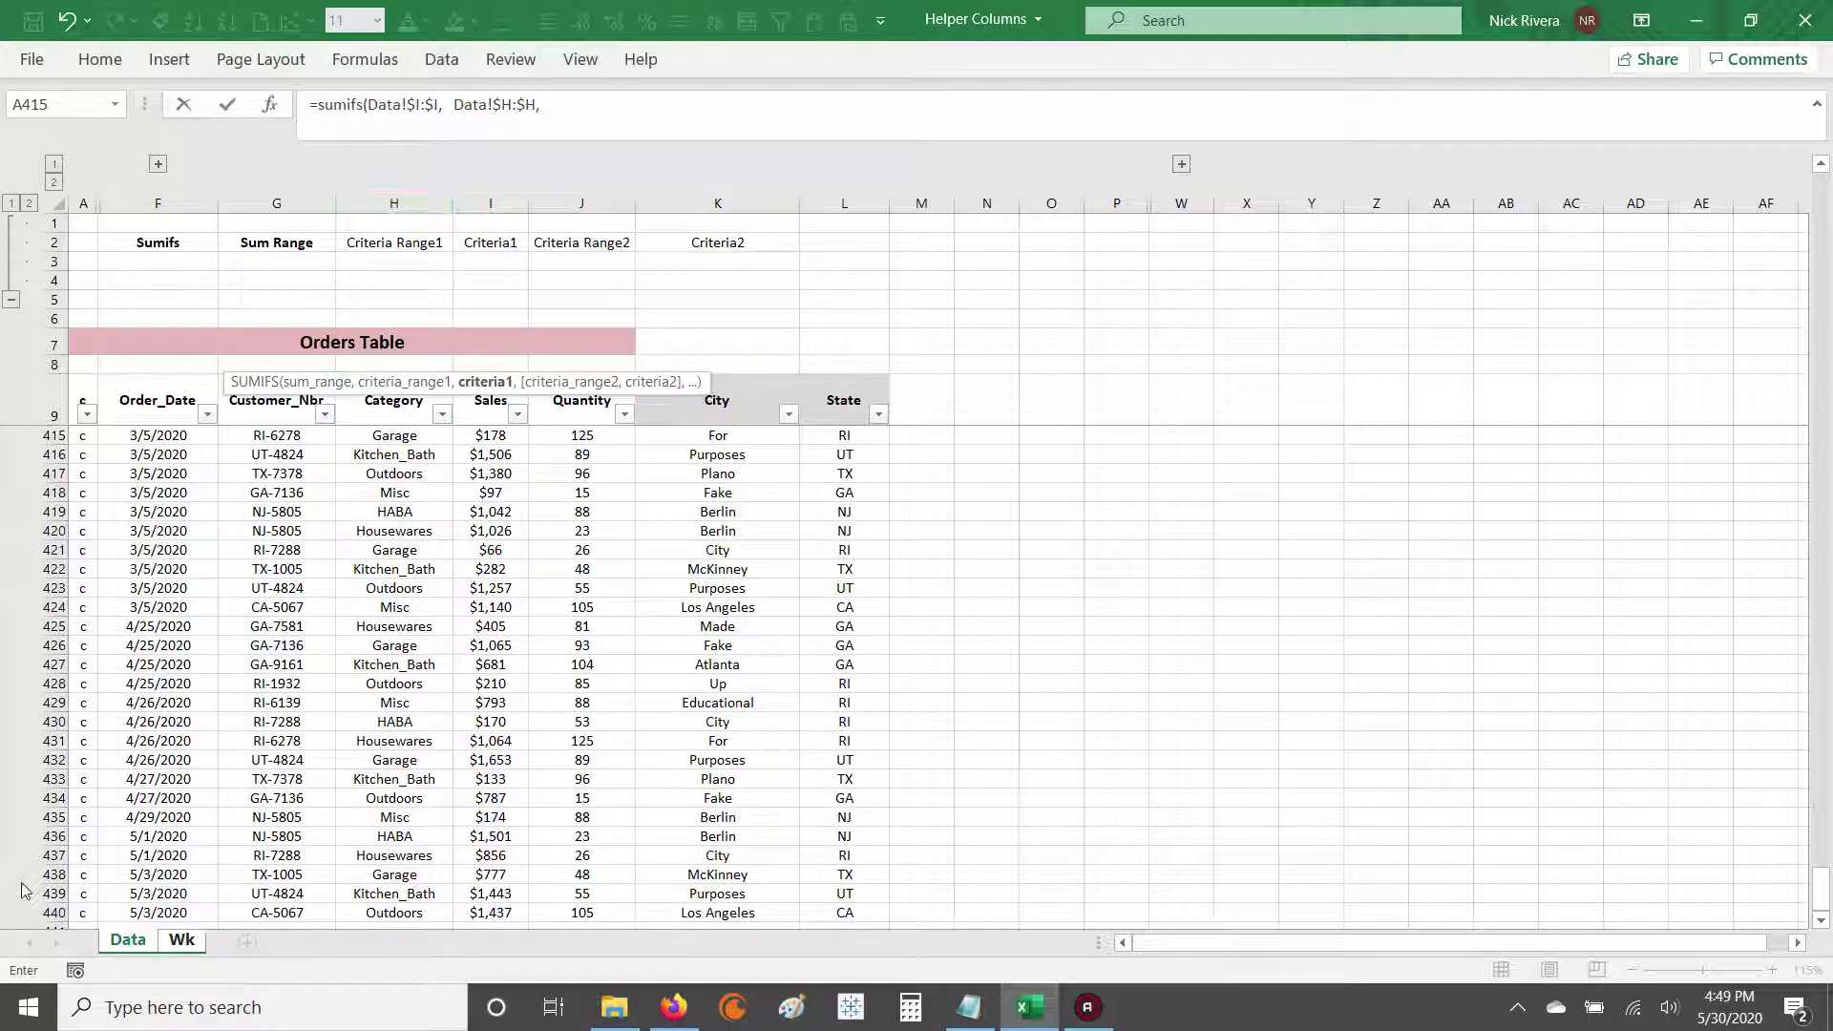
# Step: Set the first criterion to the Wk sheet's category header cell with its row locked, Wk!C$2
pyautogui.click(181, 940)
pyautogui.click(232, 217)
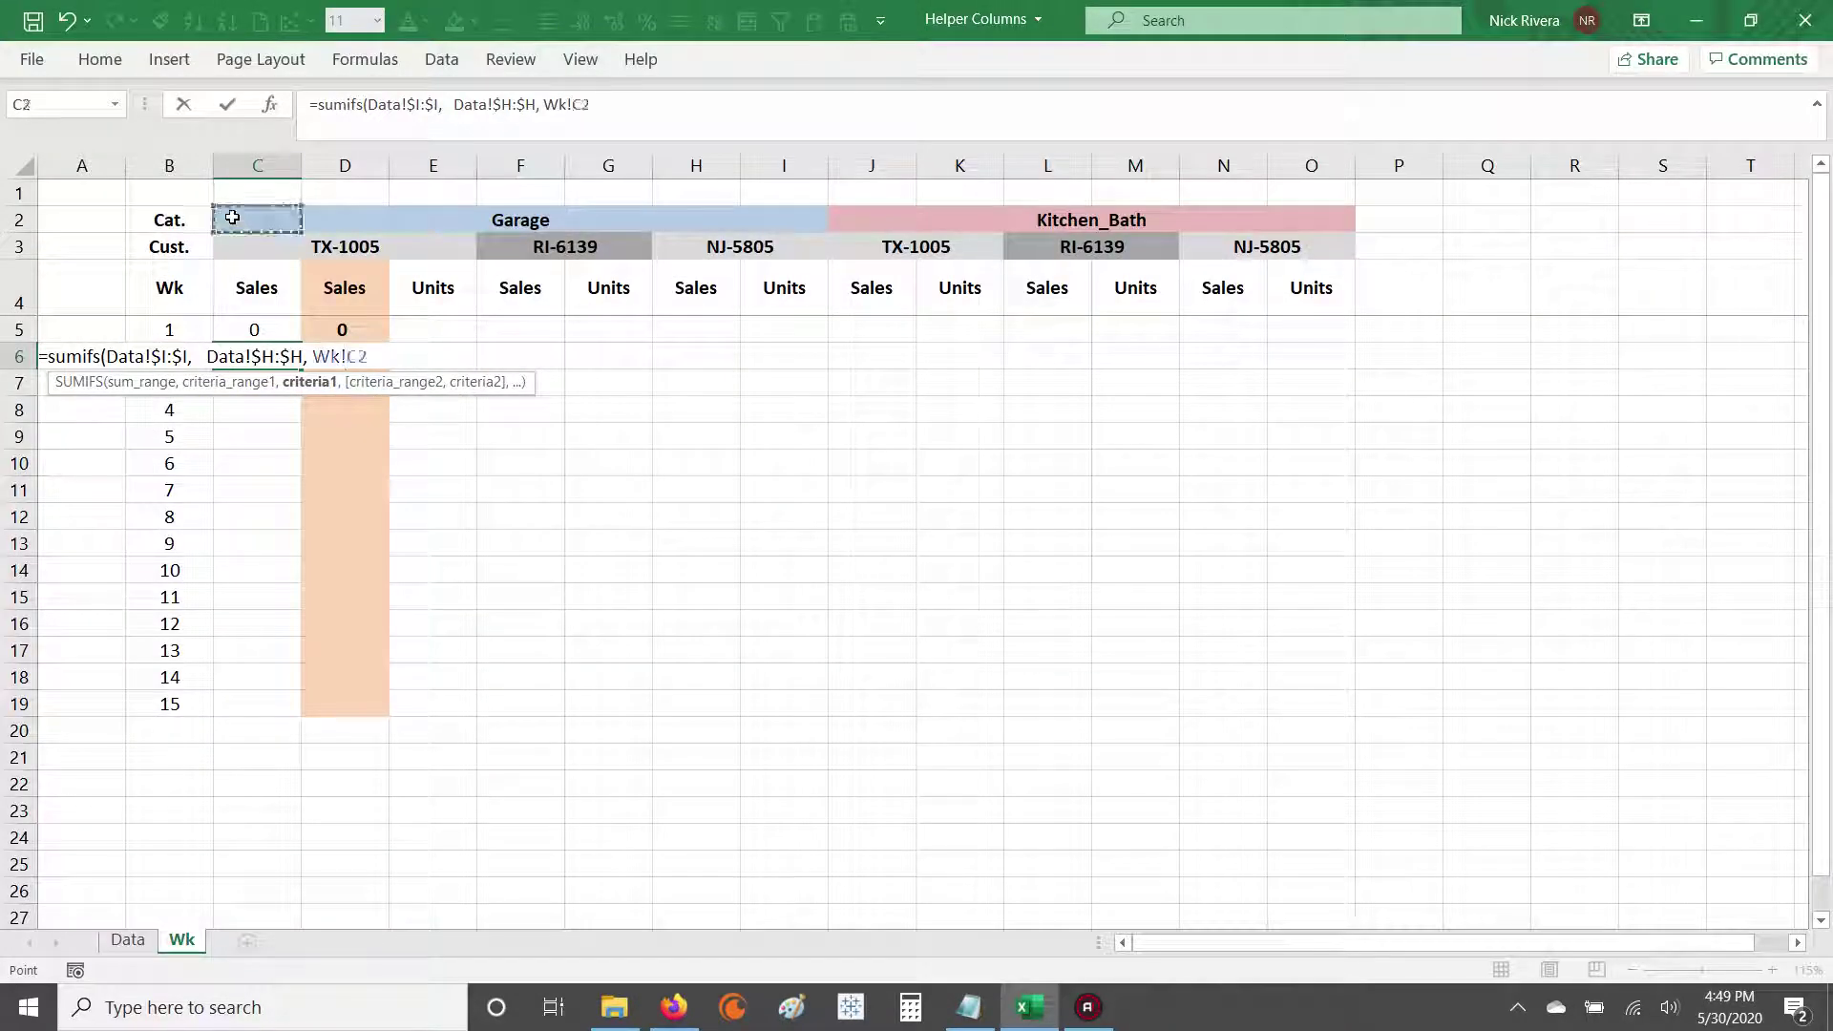
pyautogui.press('F4')
pyautogui.press('F4')
pyautogui.write(',')
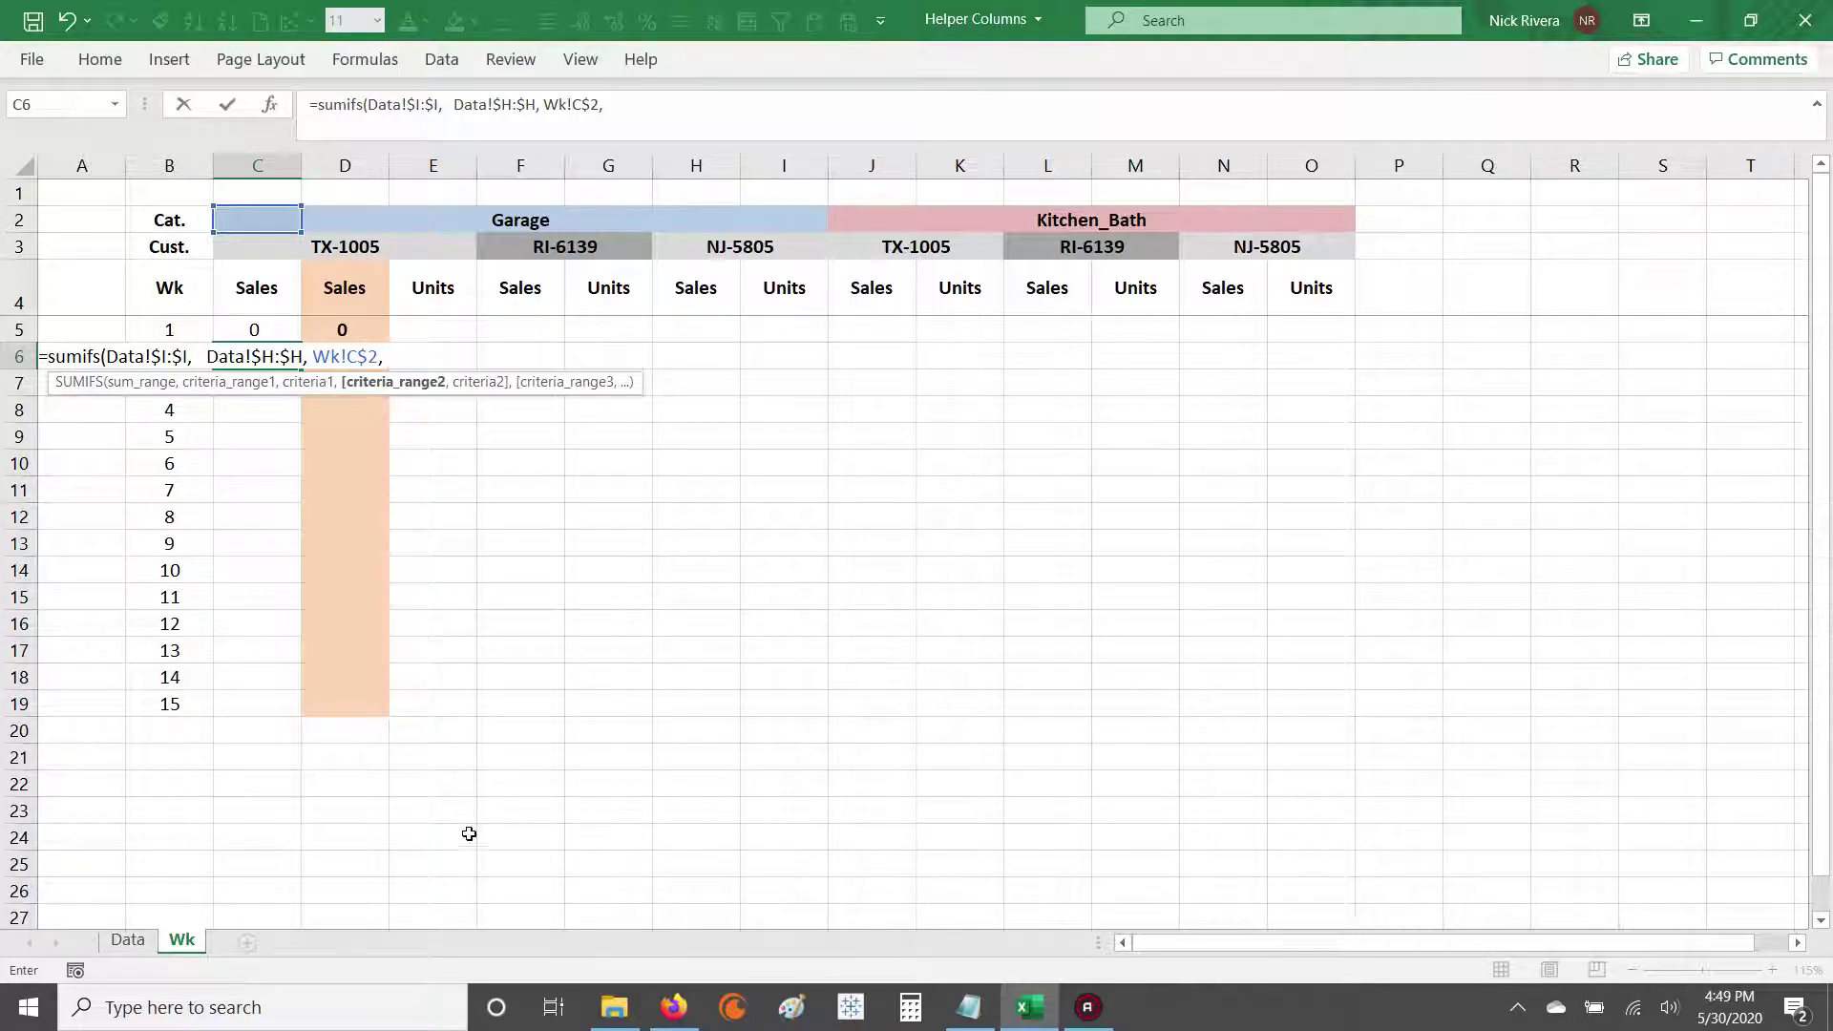
# Step: Add the Customer_Nbr column, Data!$G:$G, as the second criteria range and the customer header cell, Wk!C$3, as its criterion
pyautogui.click(127, 940)
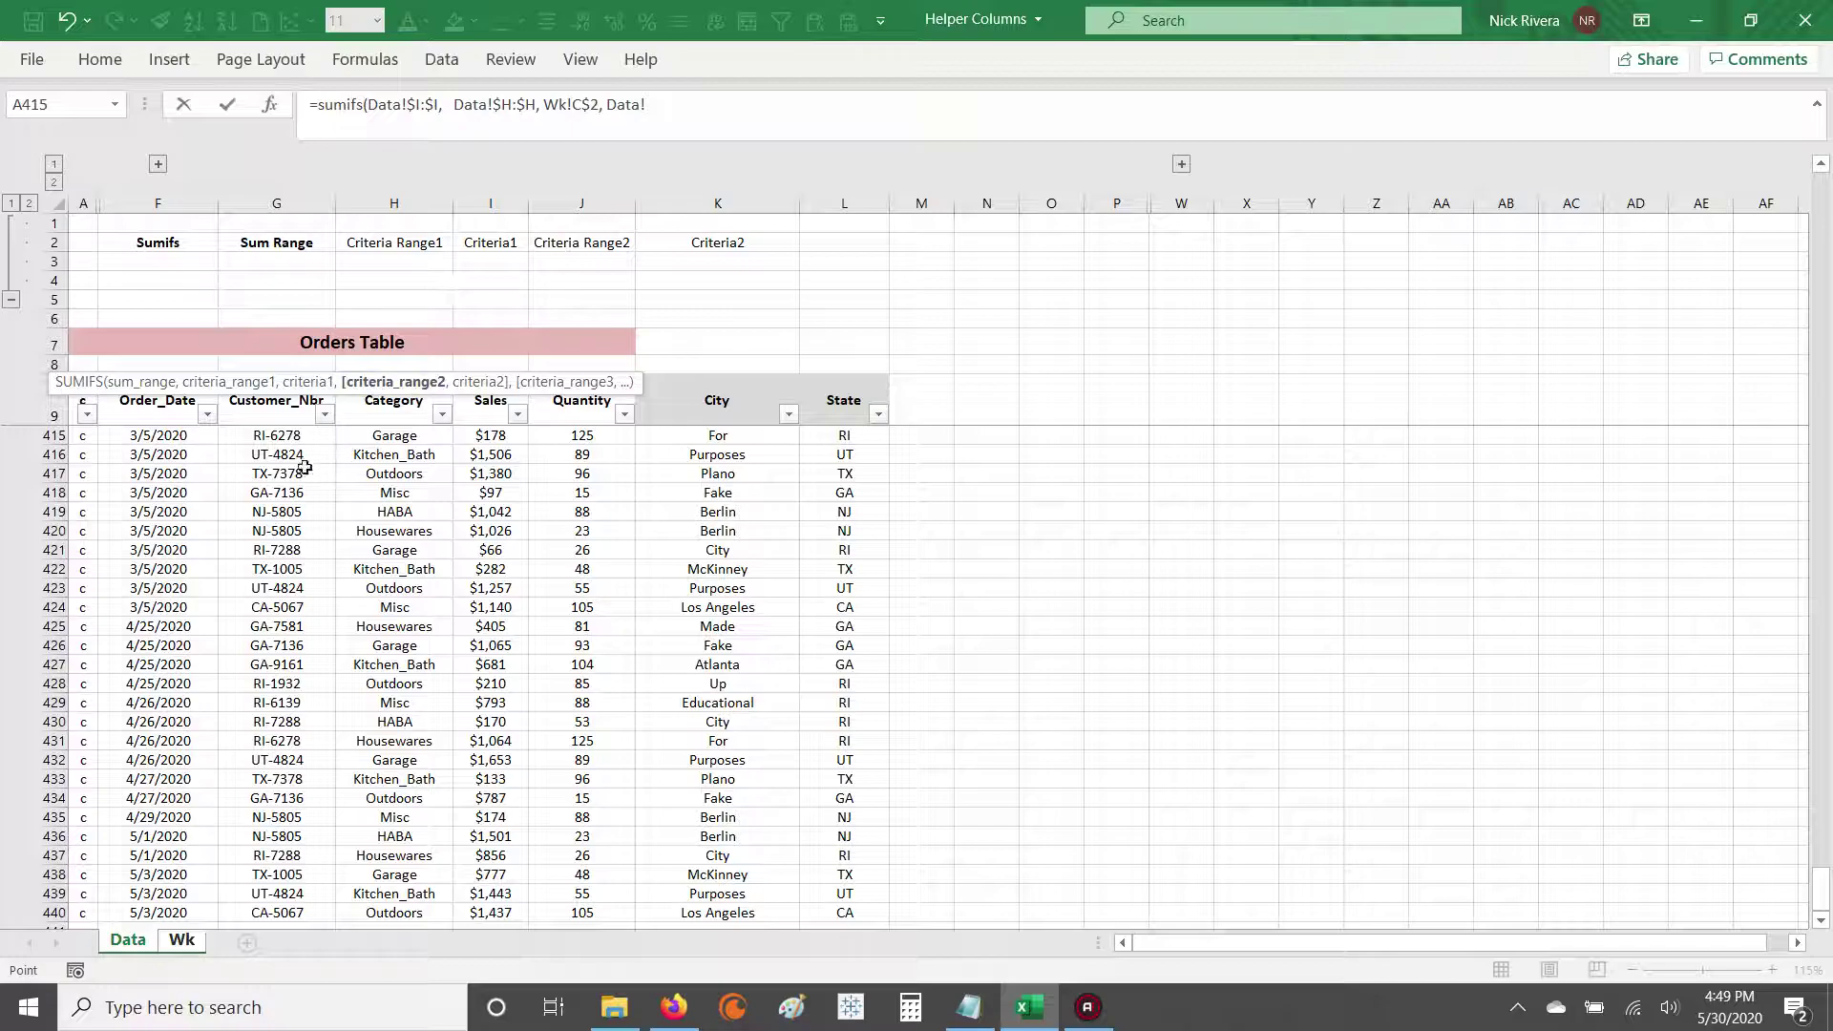
pyautogui.click(278, 202)
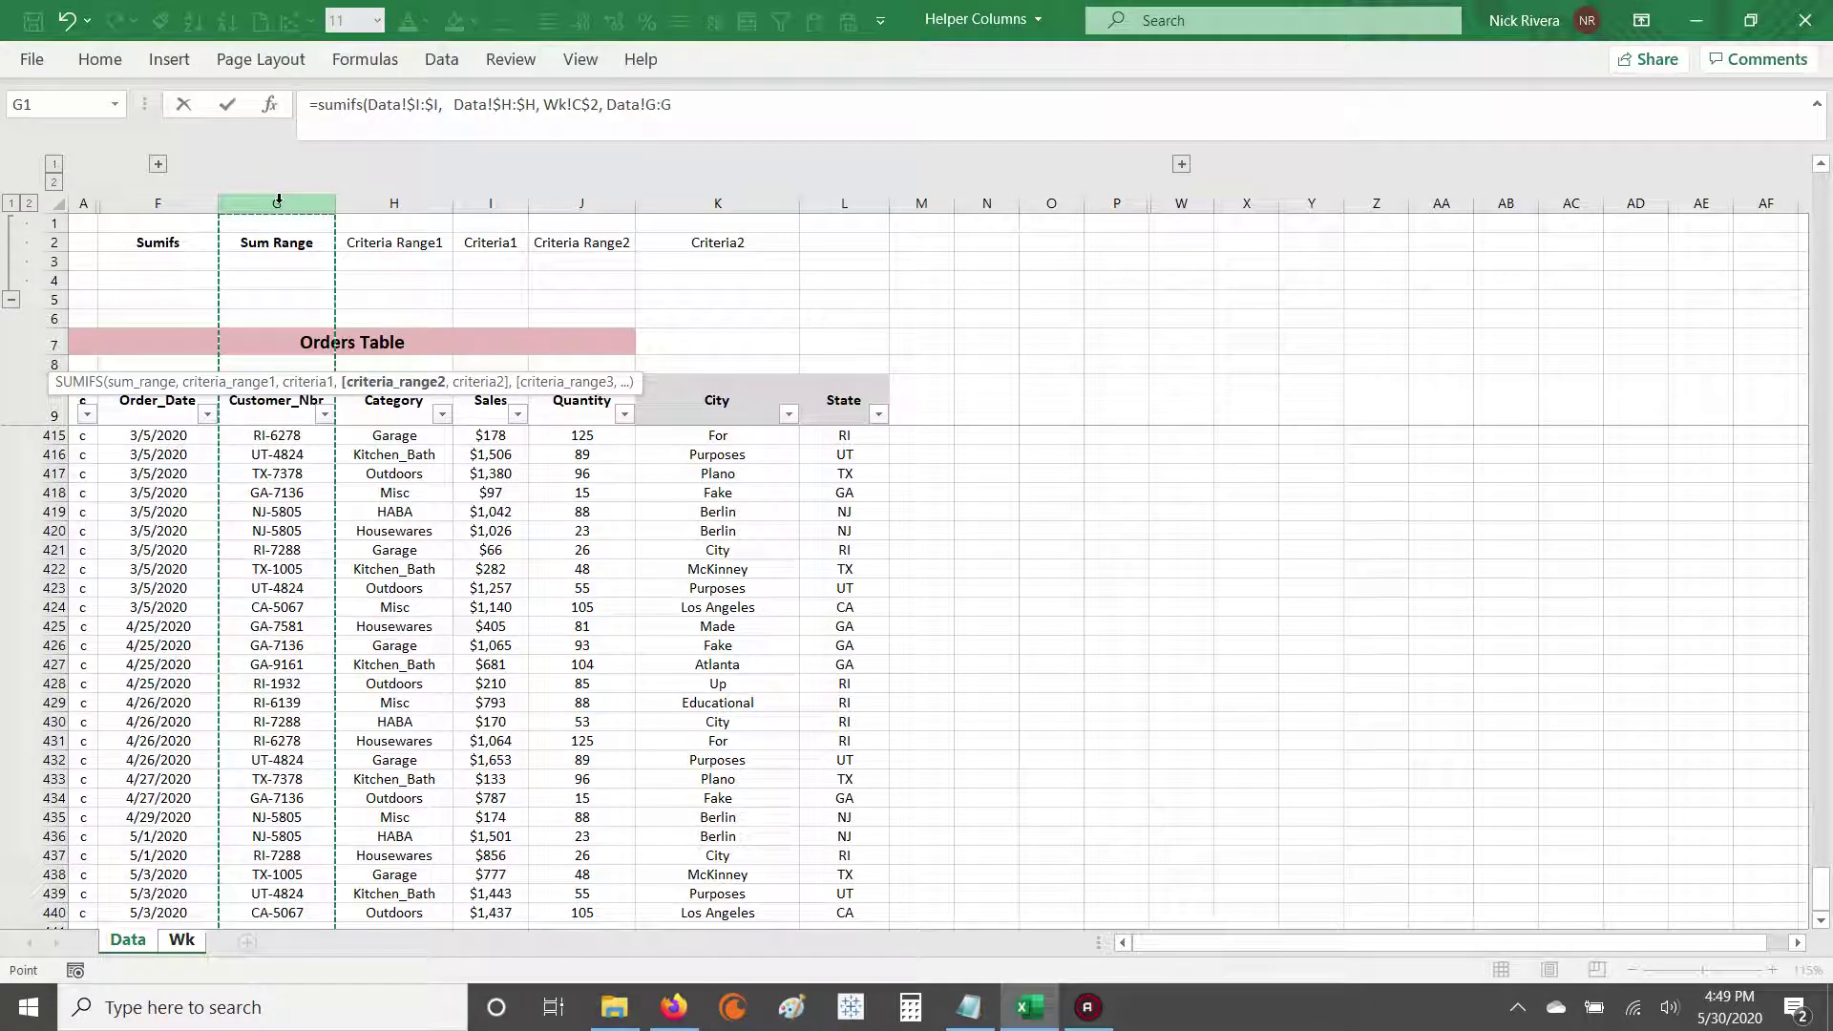
pyautogui.press('F4')
pyautogui.write(',')
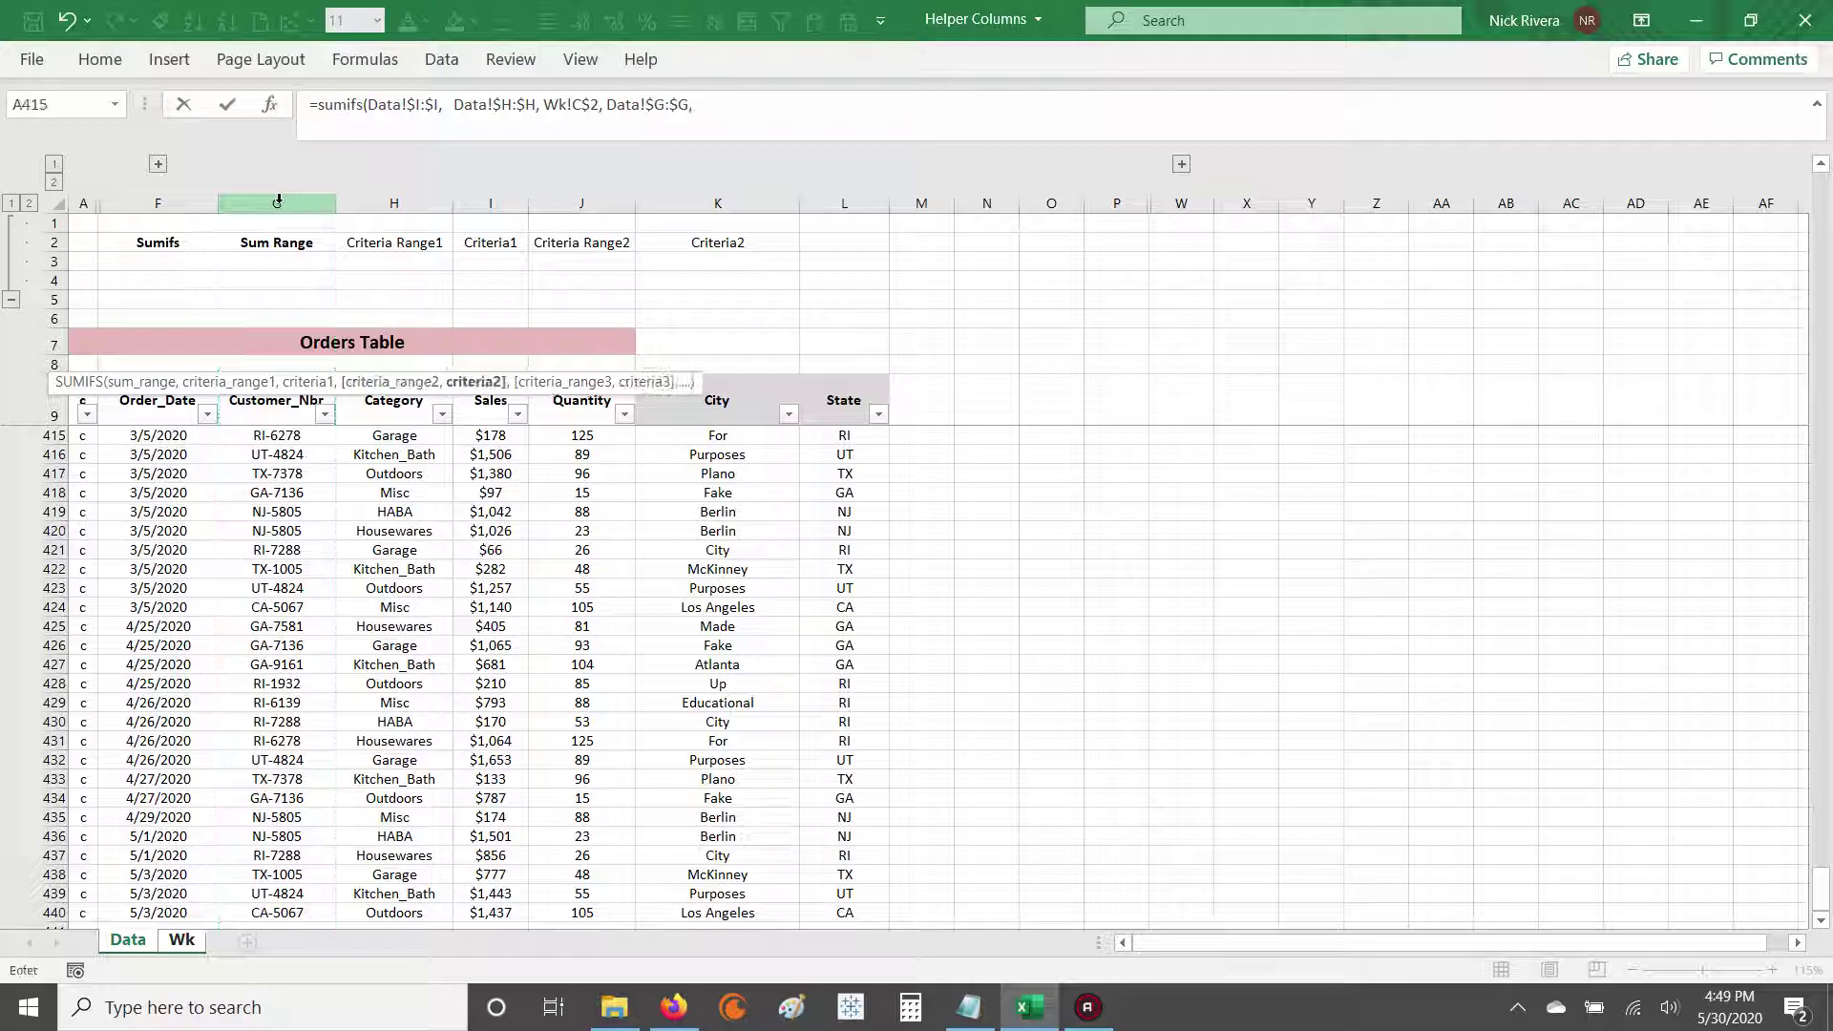
pyautogui.click(184, 940)
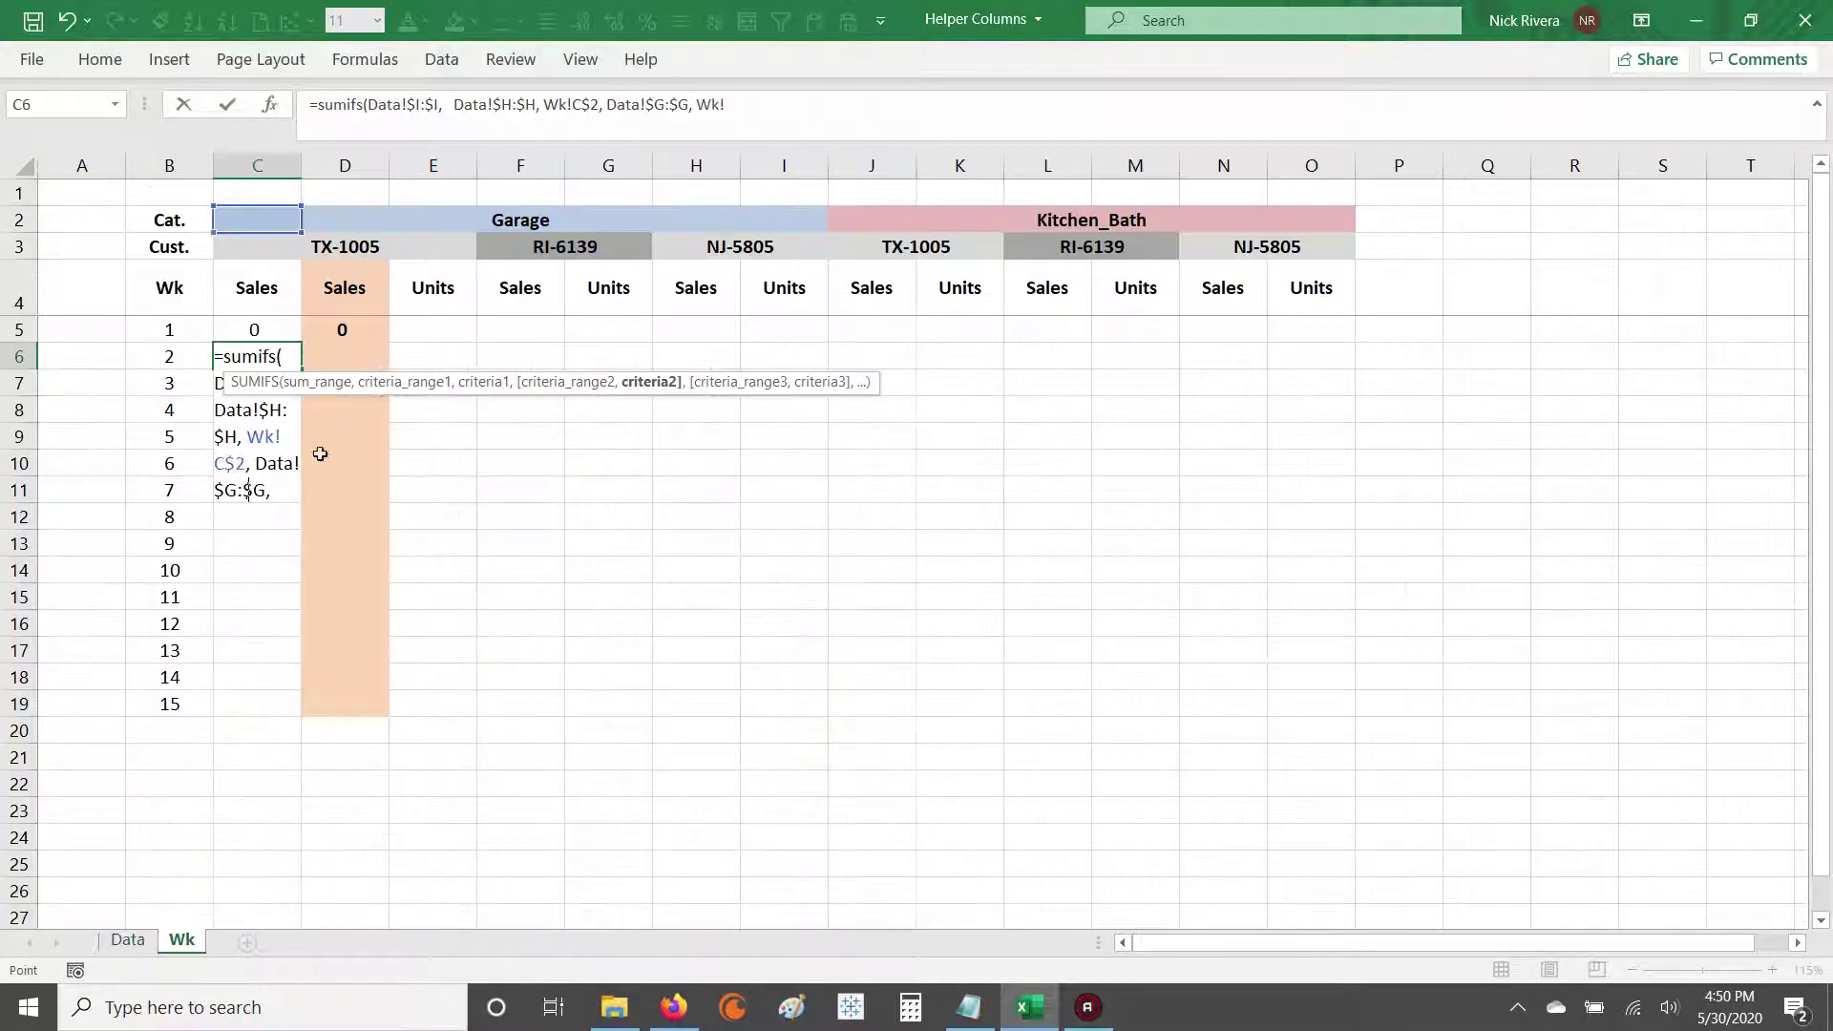
pyautogui.click(260, 251)
pyautogui.press('F4')
pyautogui.press('F4')
pyautogui.write(', Data!')
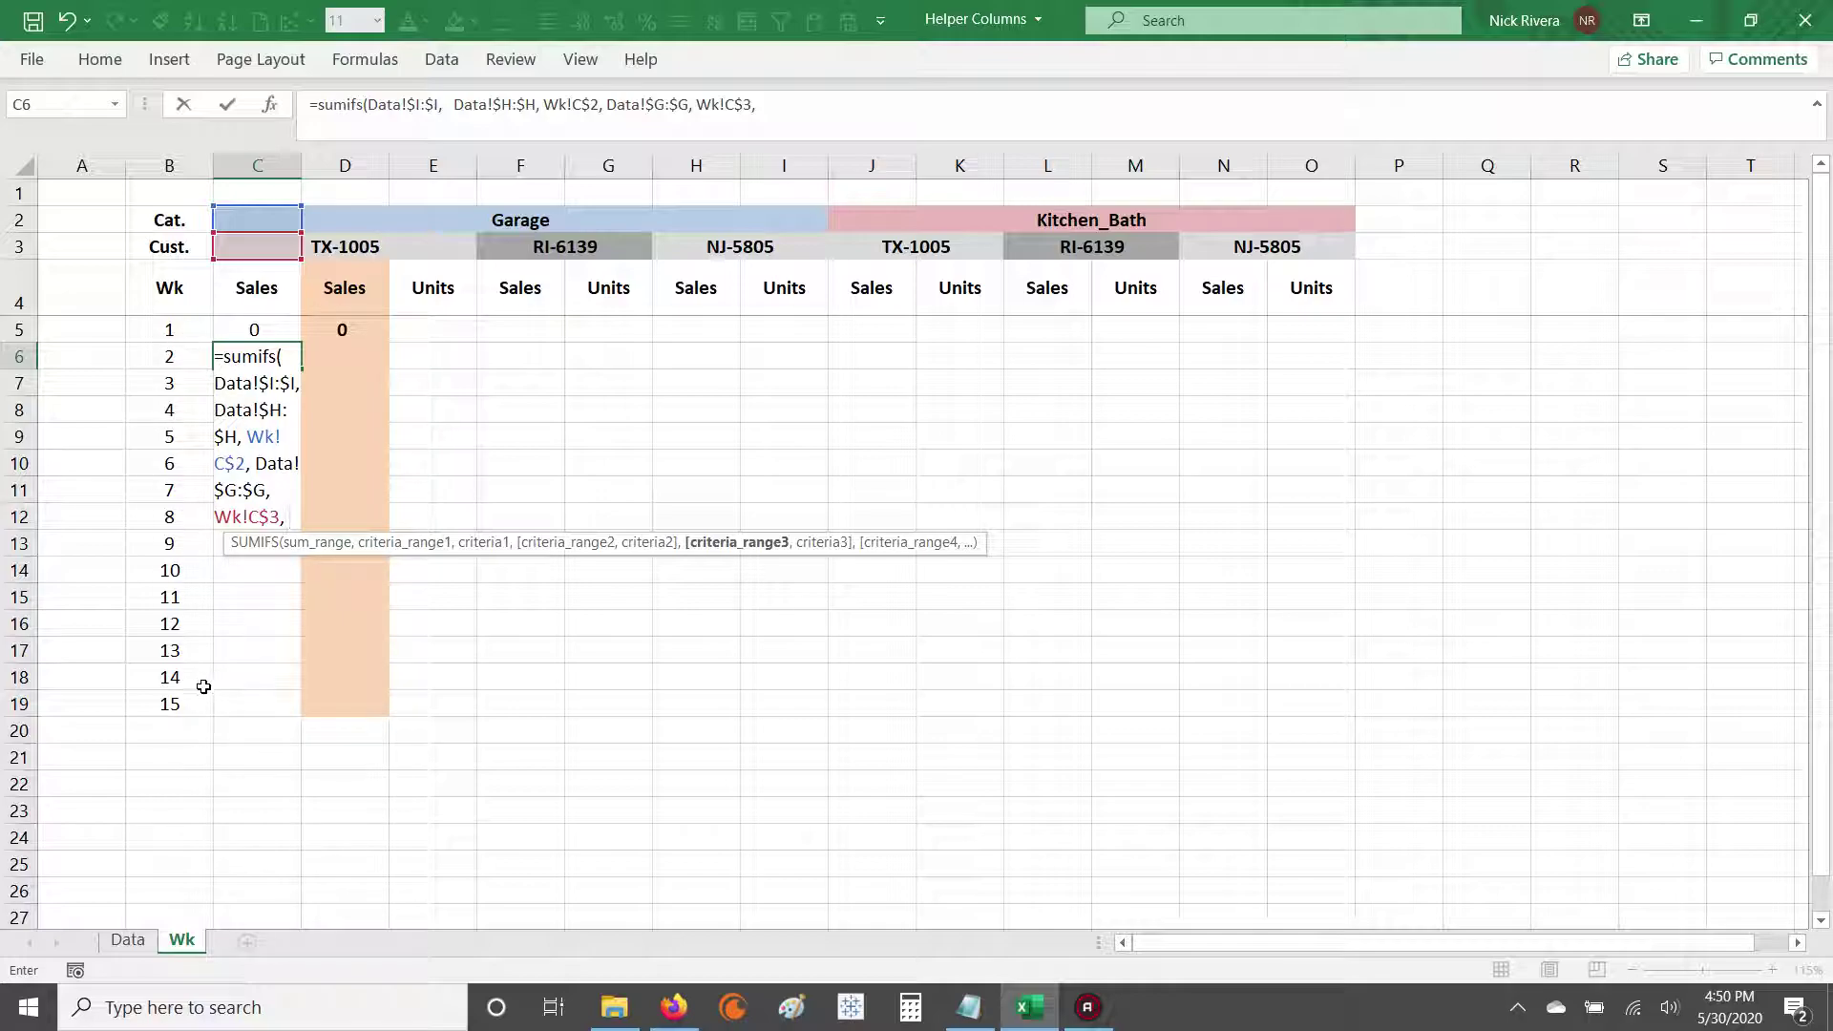
pyautogui.click(128, 941)
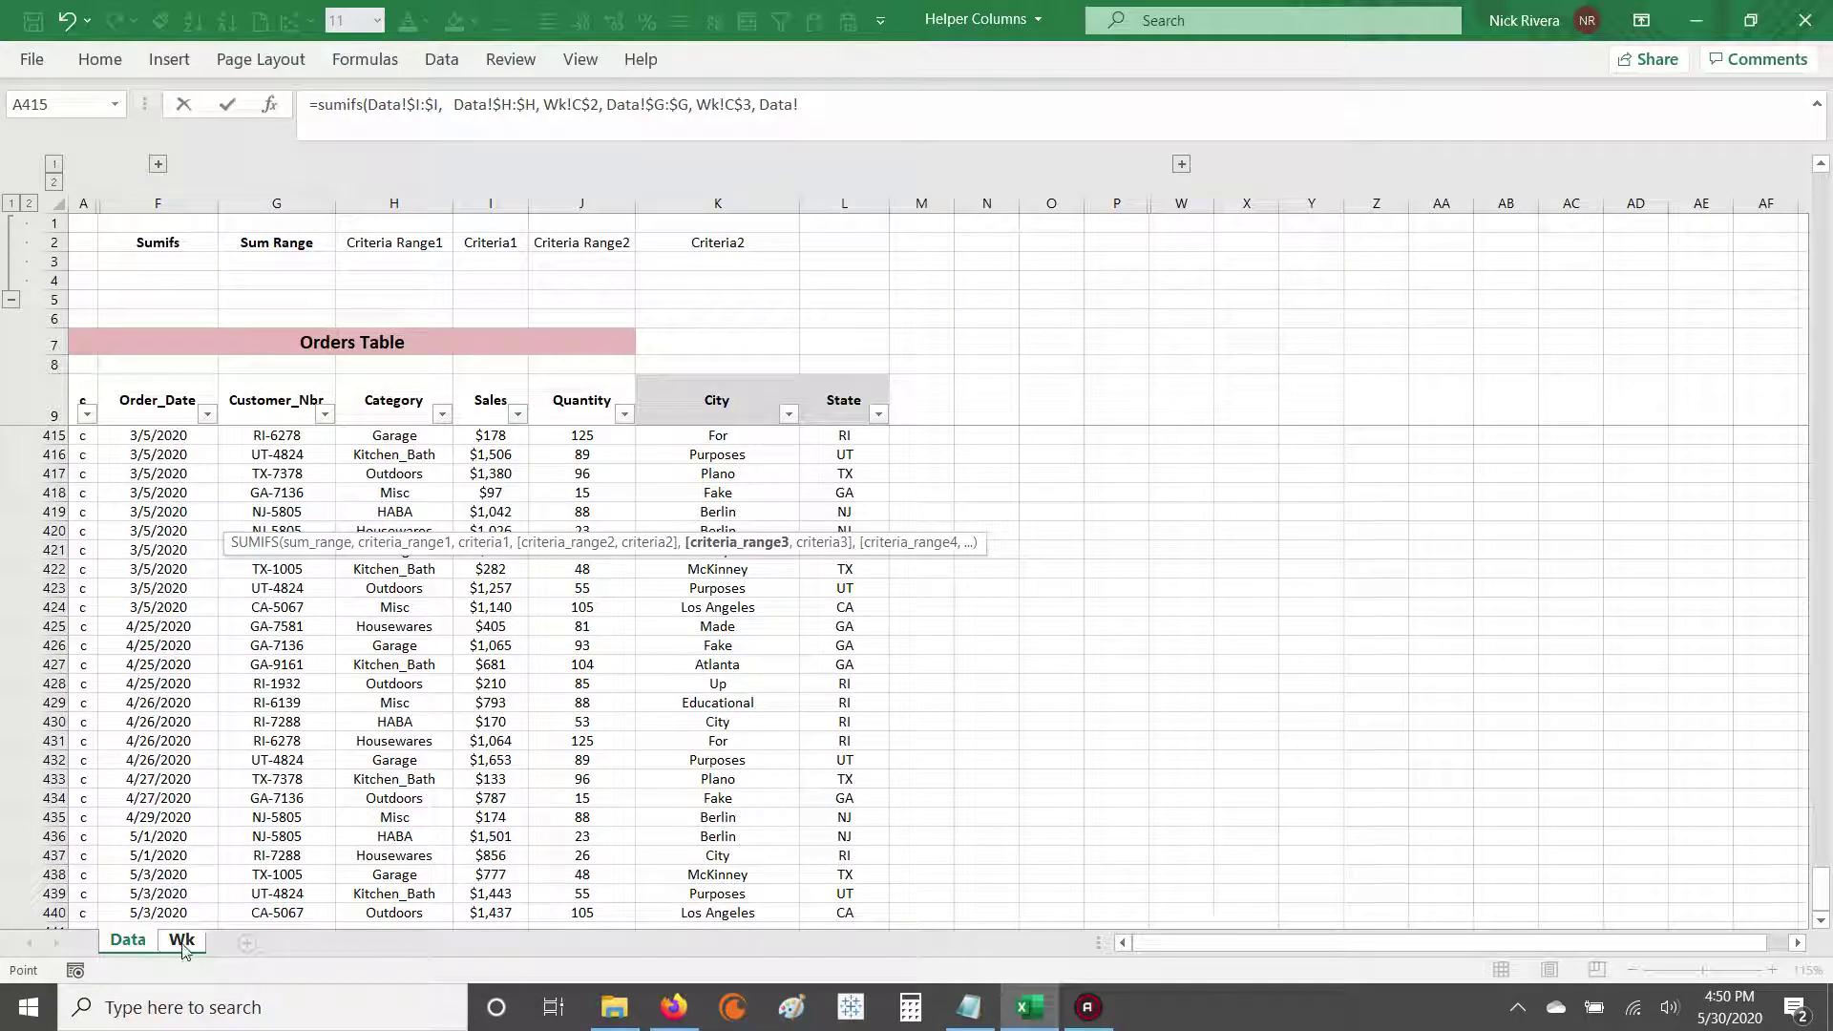
pyautogui.click(181, 940)
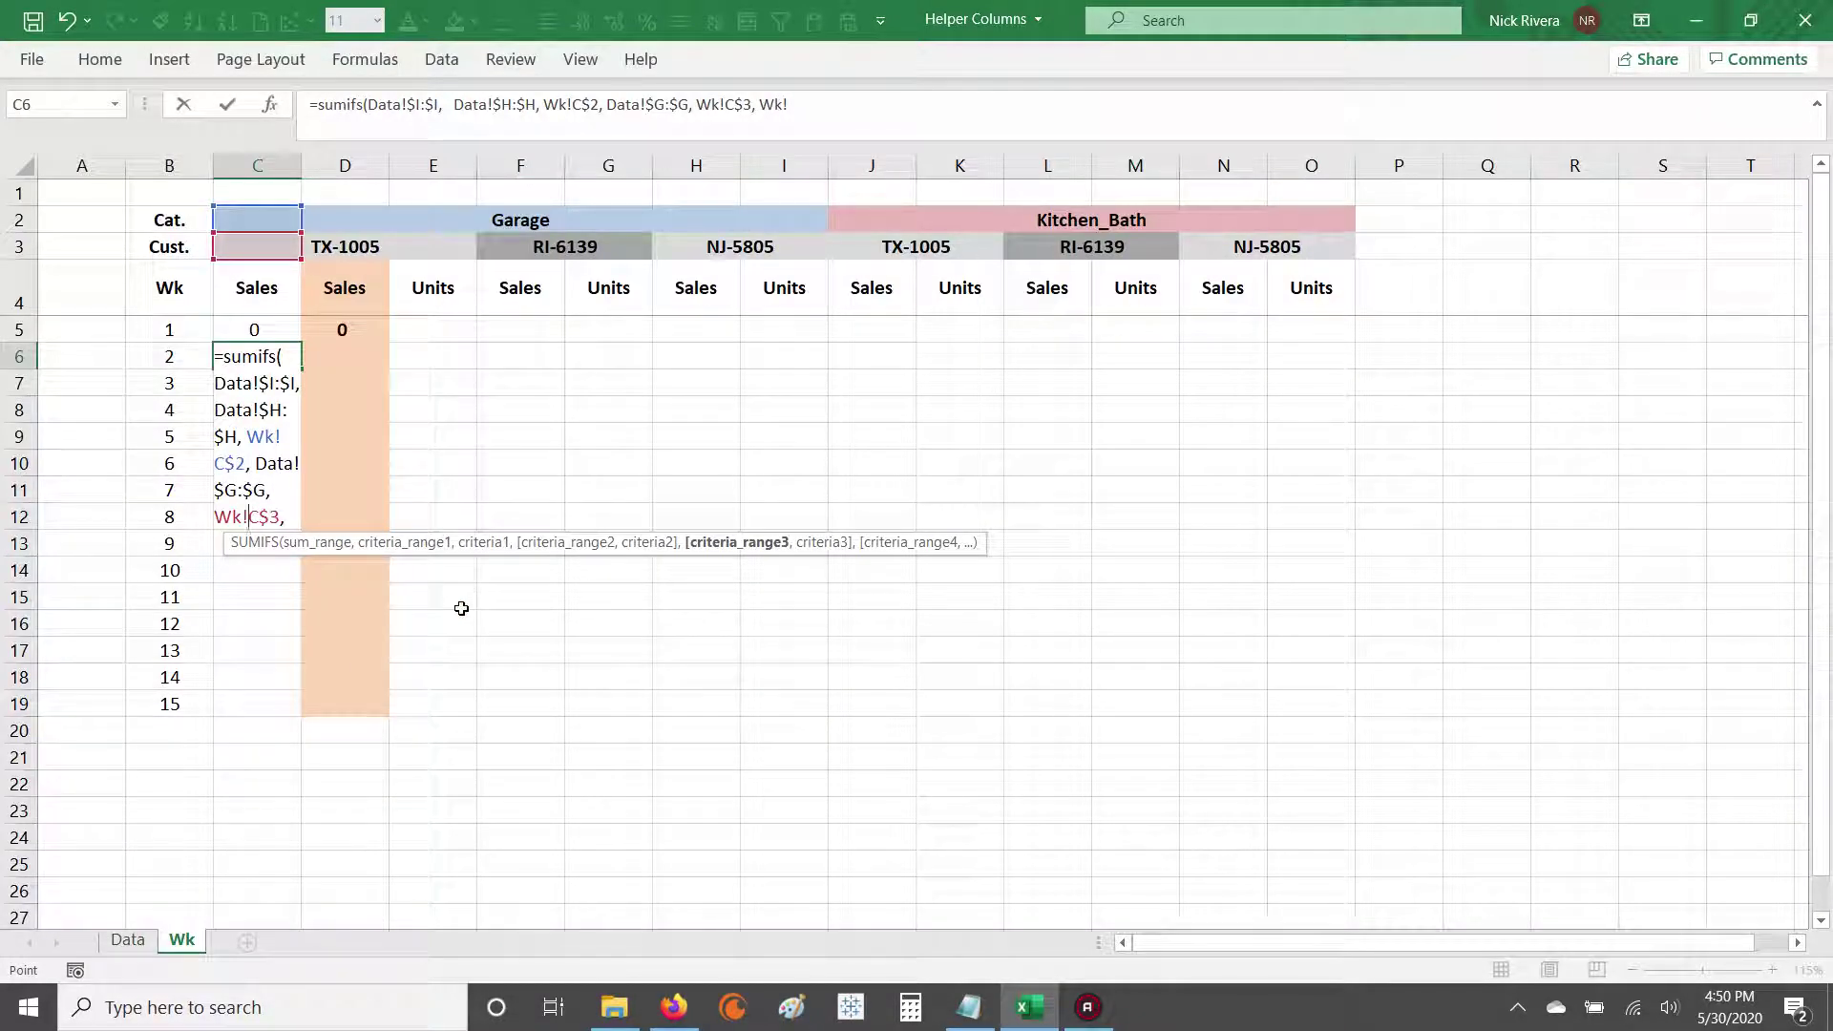
pyautogui.press('BackSpace')
pyautogui.press('BackSpace')
pyautogui.press('BackSpace')
pyautogui.press('BackSpace')
pyautogui.press('BackSpace')
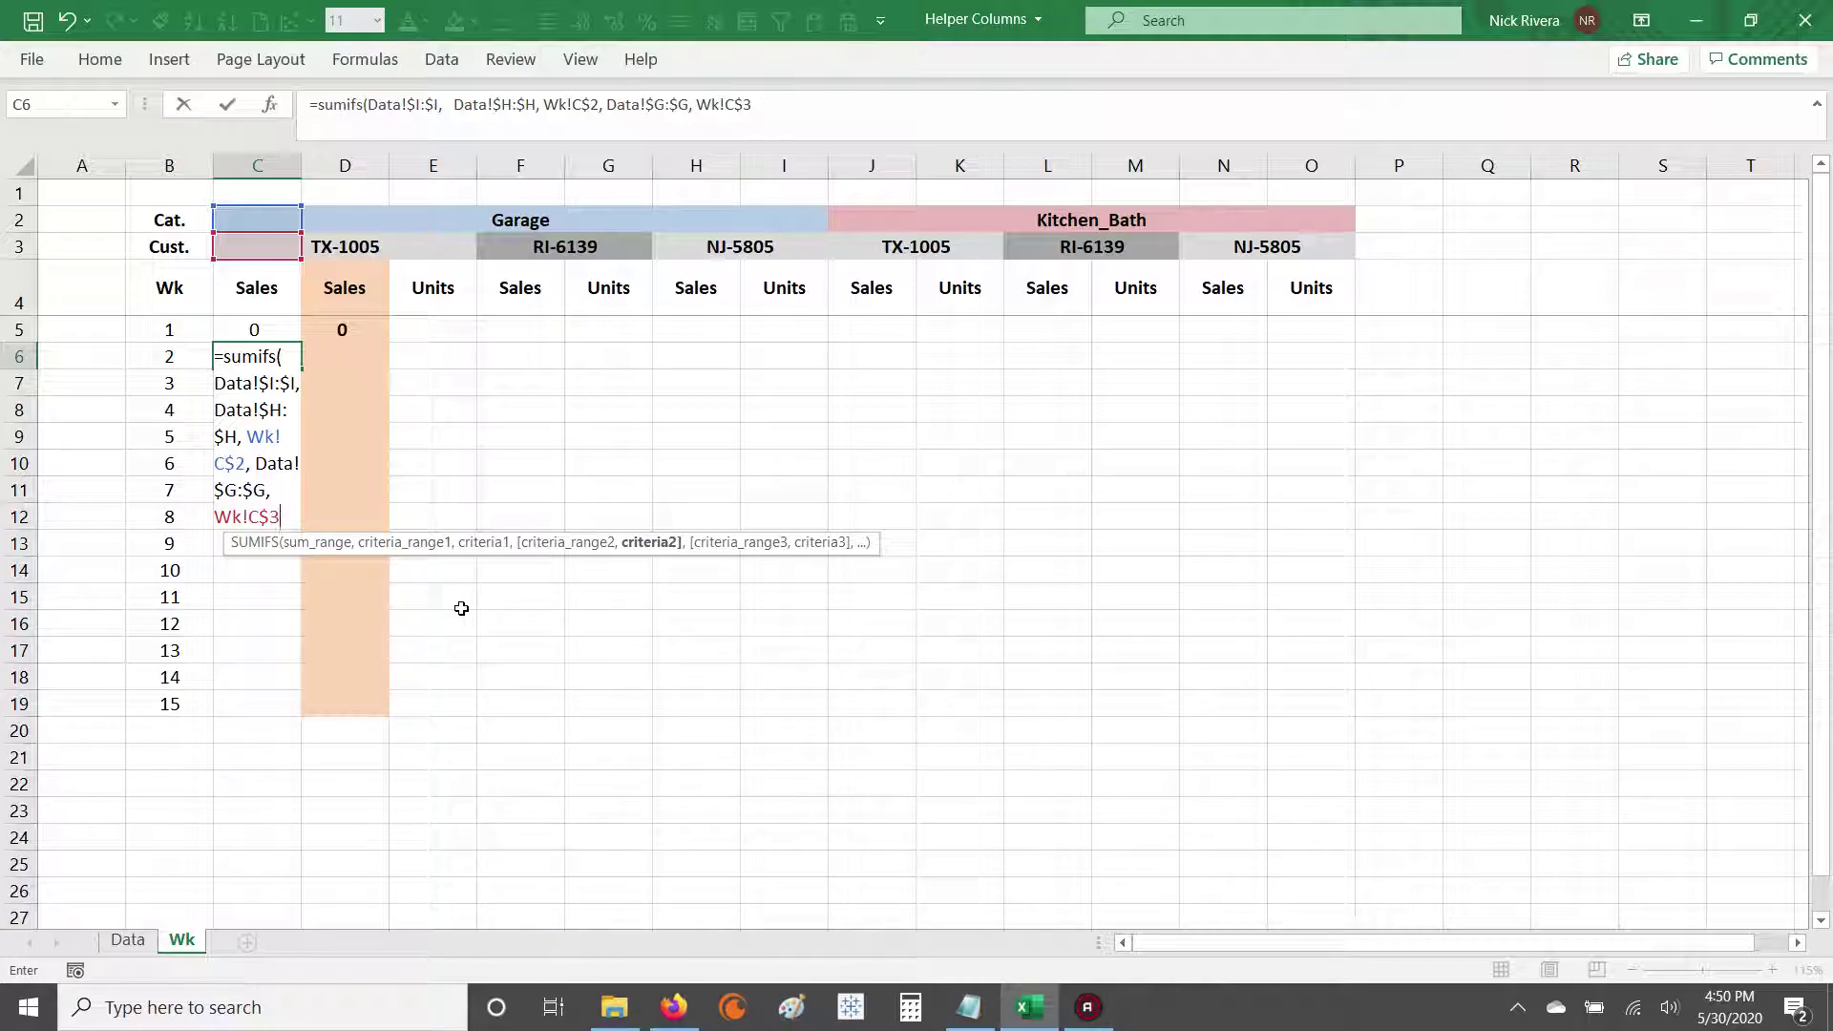
# Step: Close the two-criteria SUMIFS formula, check its arguments, and enter it in Wk cell C6
pyautogui.write(')')
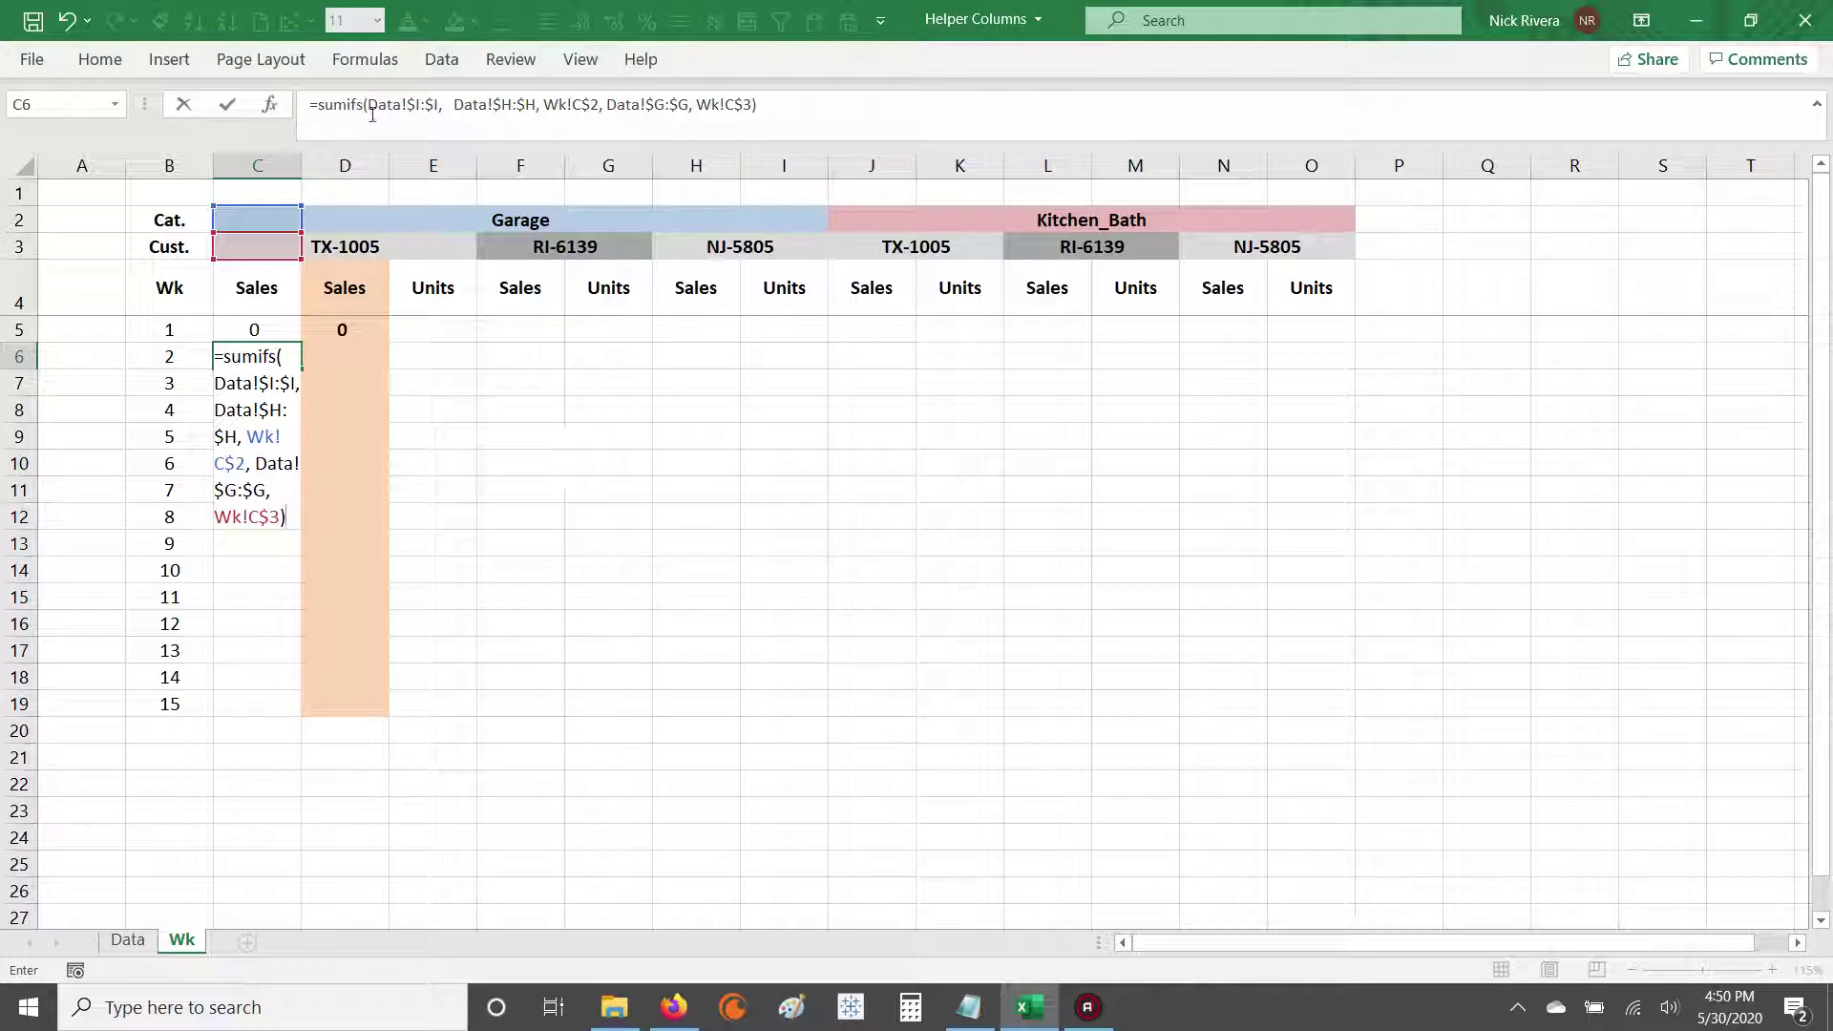
pyautogui.moveTo(369, 105); pyautogui.dragTo(728, 105)
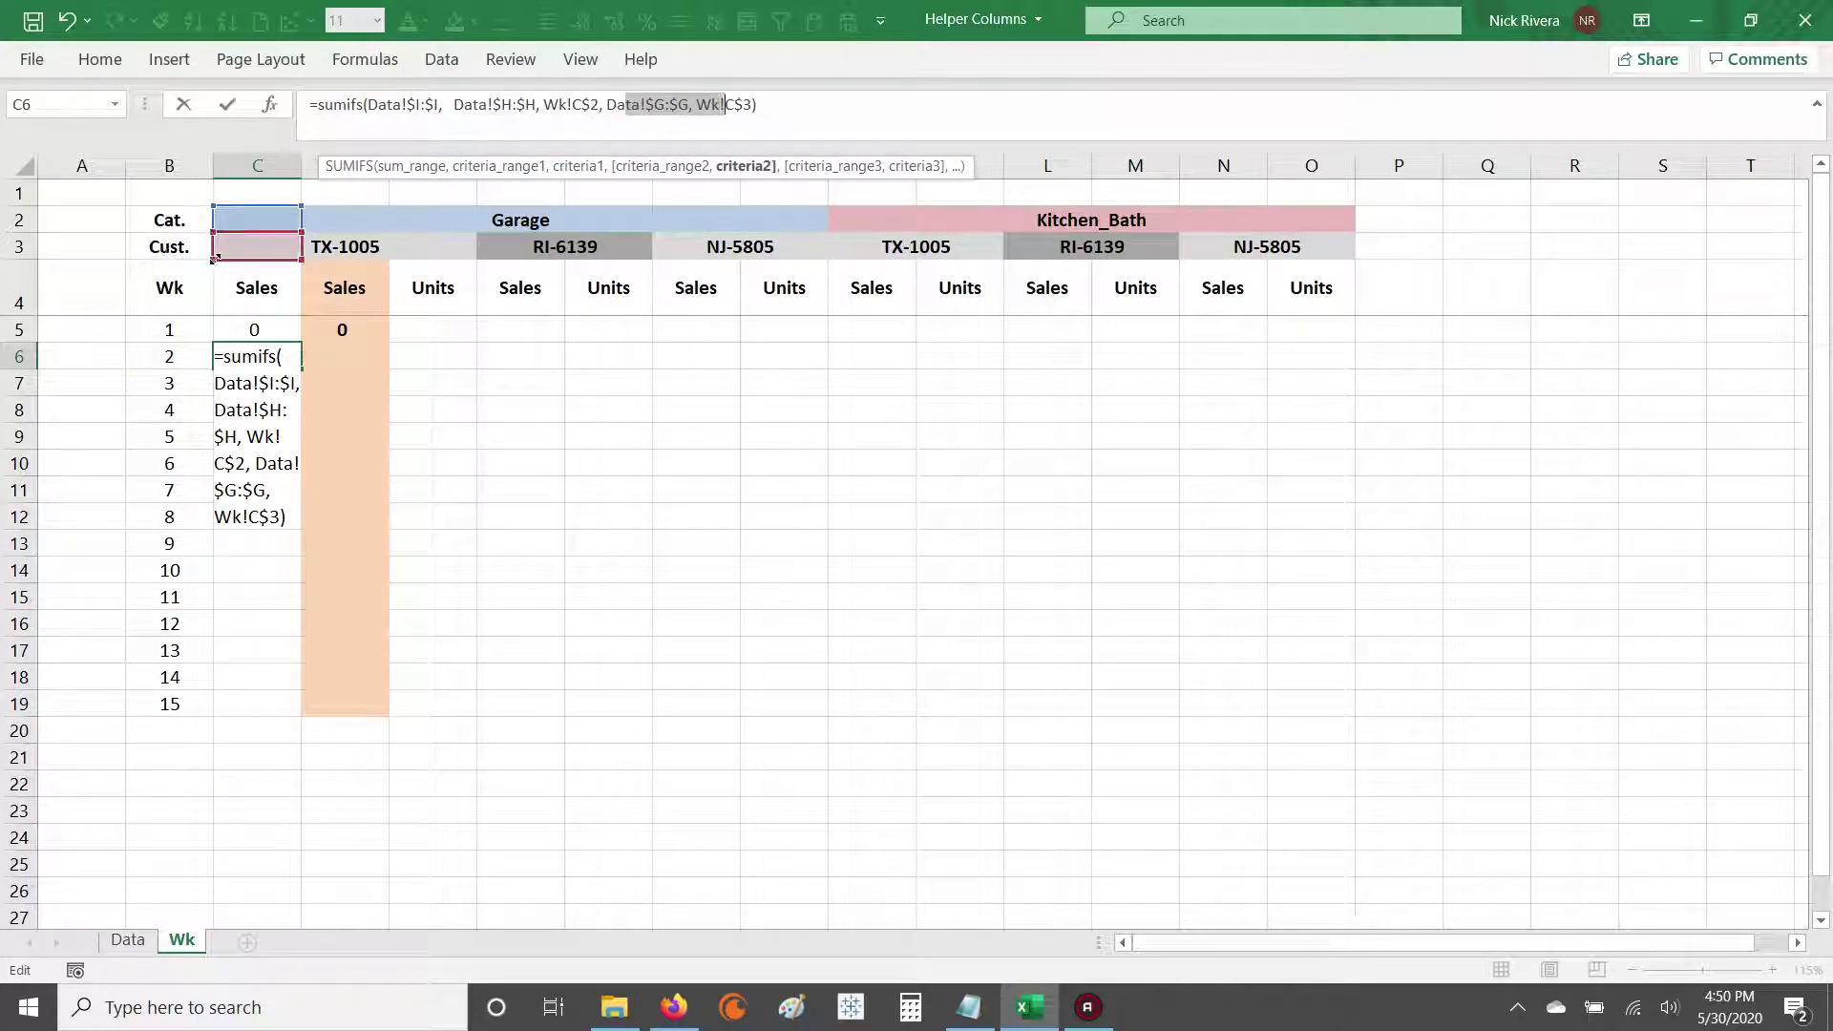
pyautogui.click(764, 105)
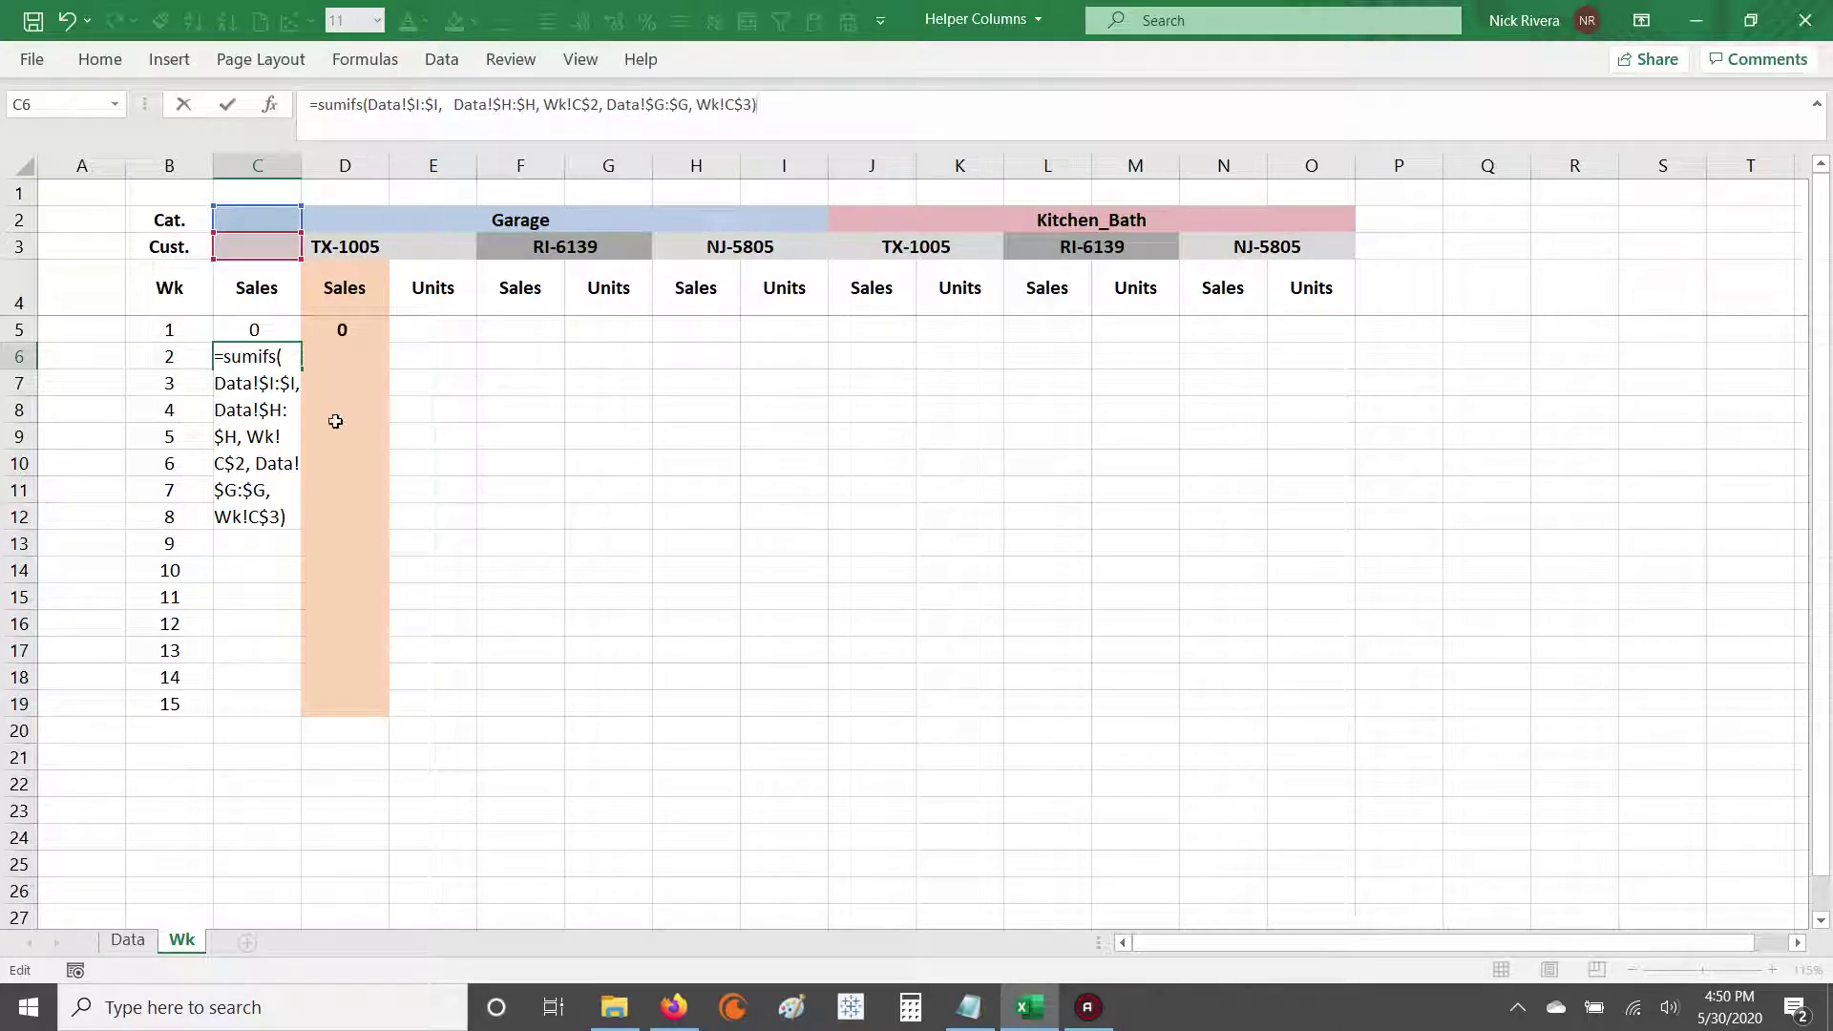
pyautogui.hotkey('ctrl', 'Return')
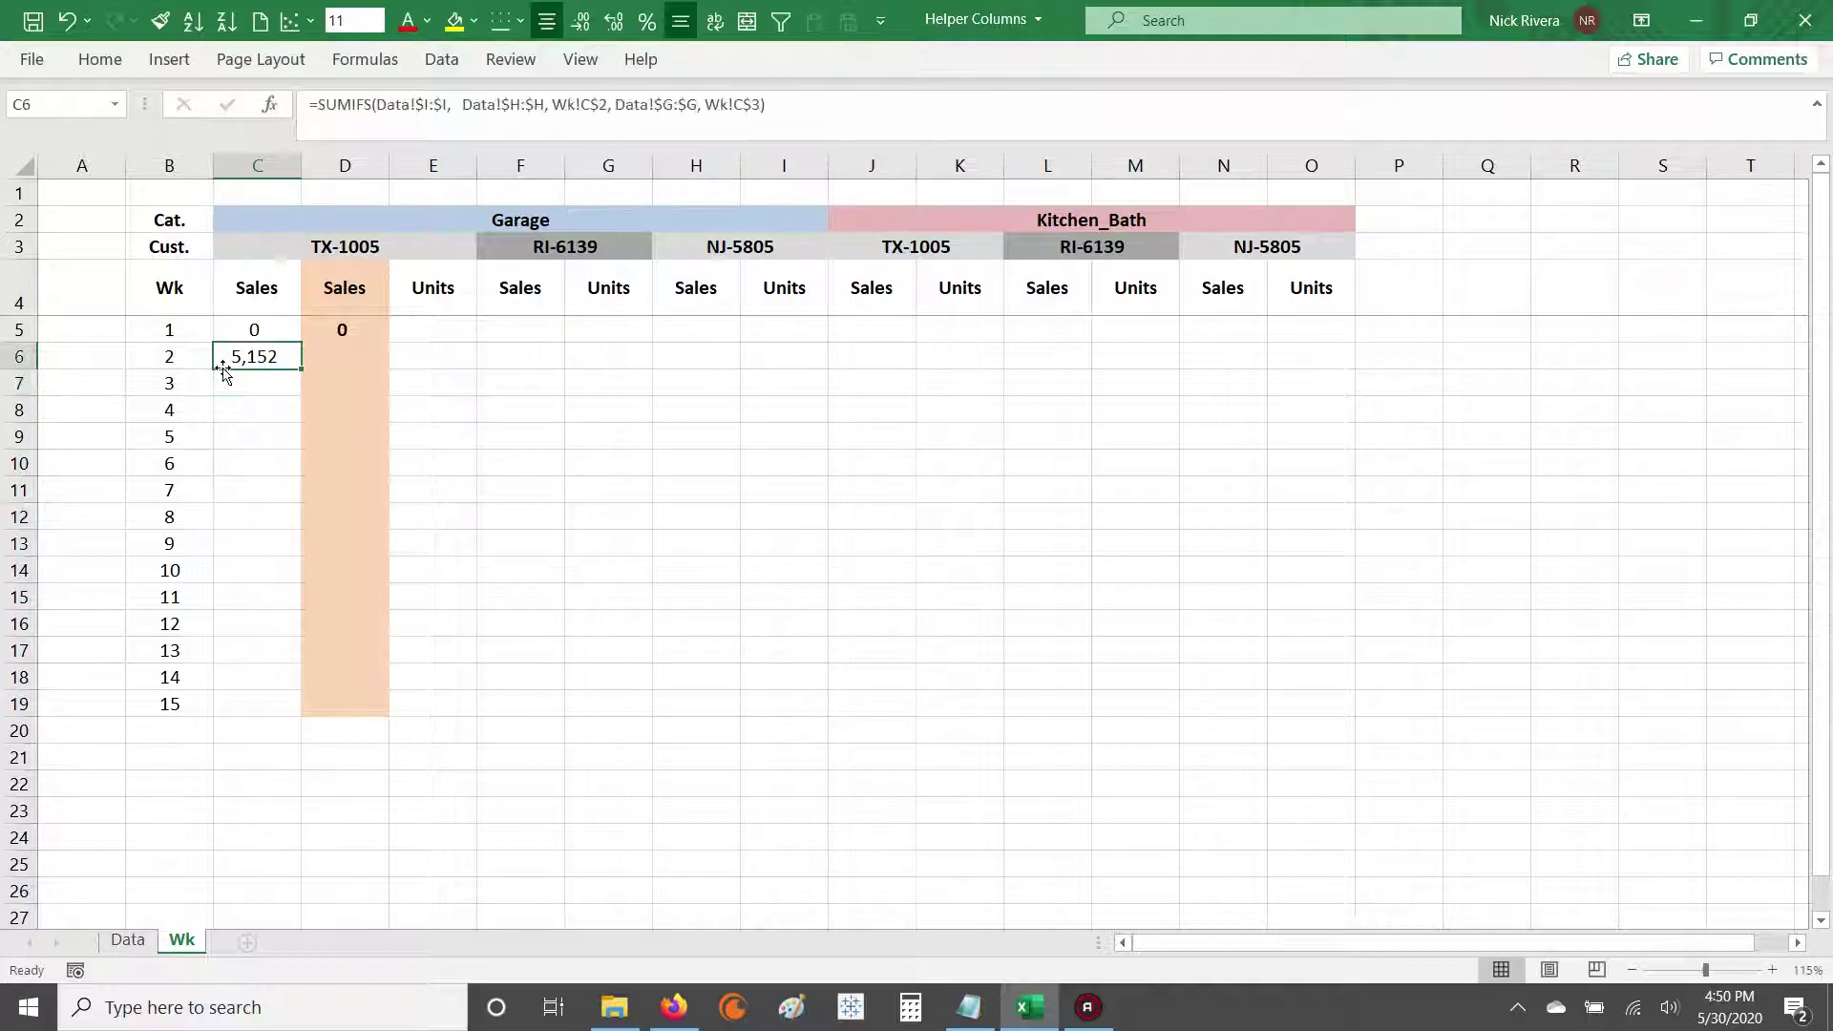
# Step: Review the ranges and criteria of the SUMIFS formula in Wk cell C6
pyautogui.click(827, 107)
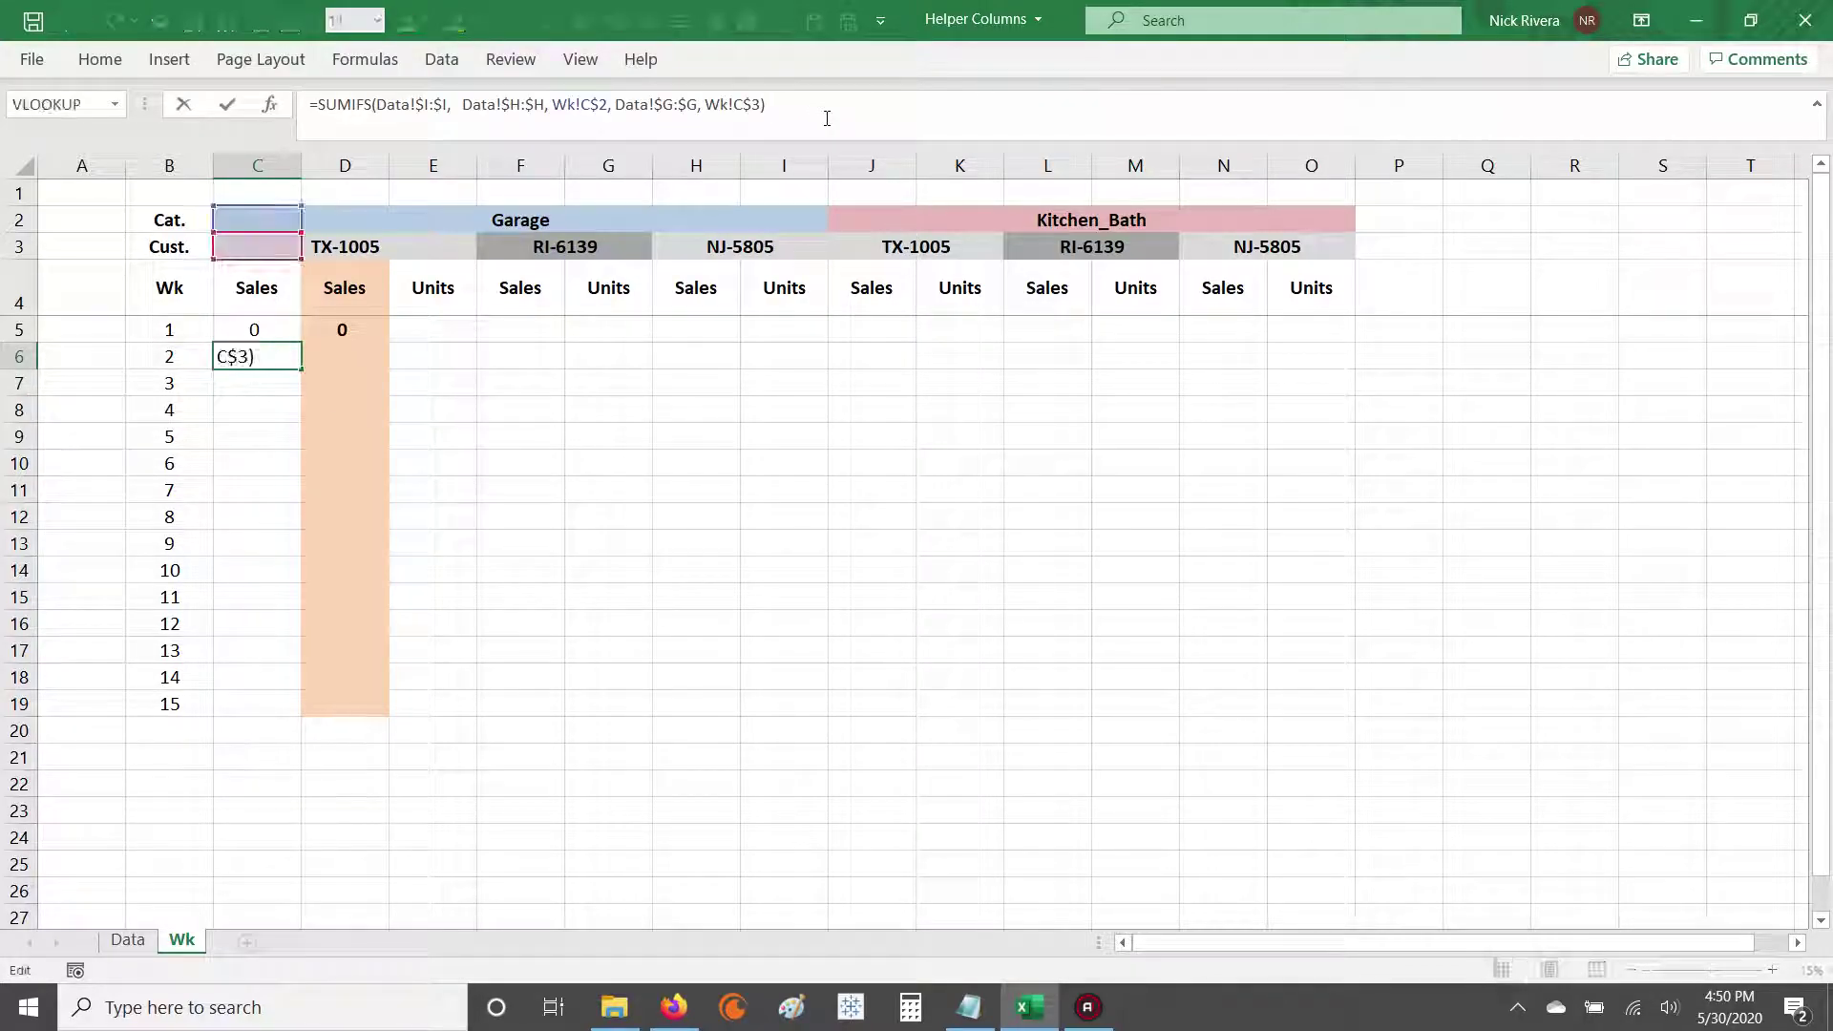
pyautogui.click(512, 120)
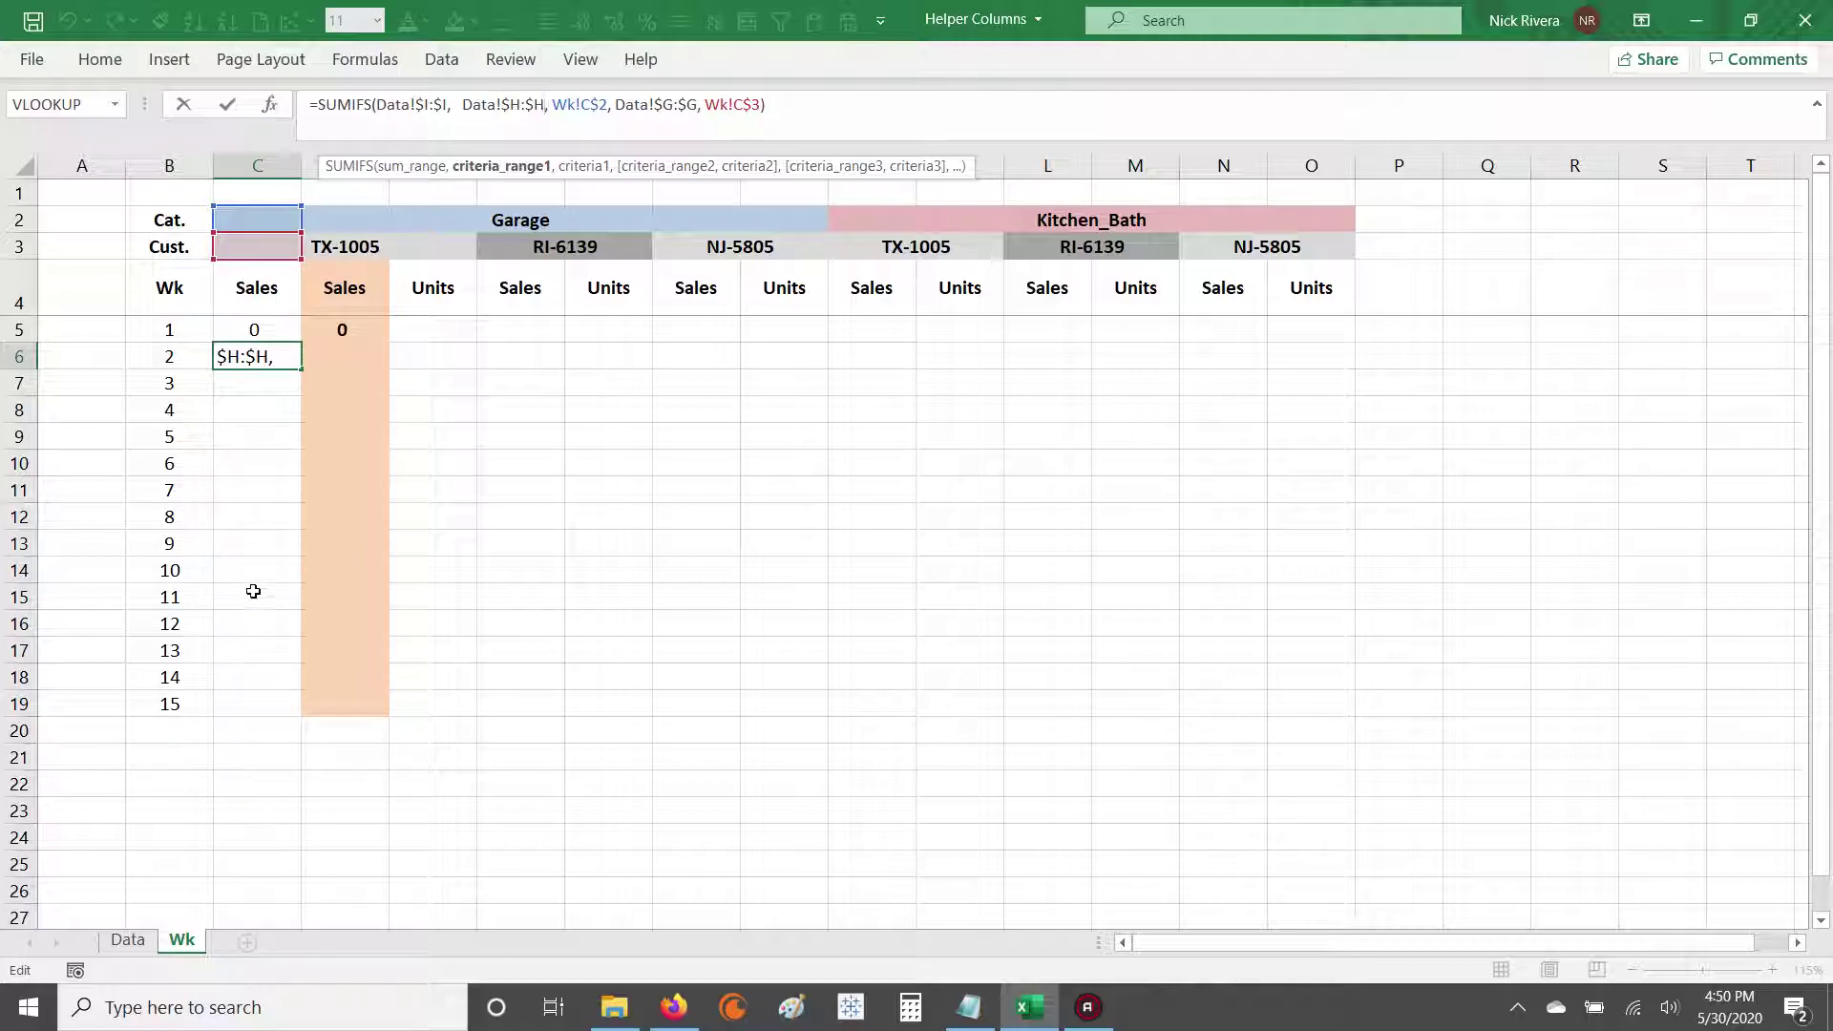
pyautogui.hotkey('ctrl', 'Return')
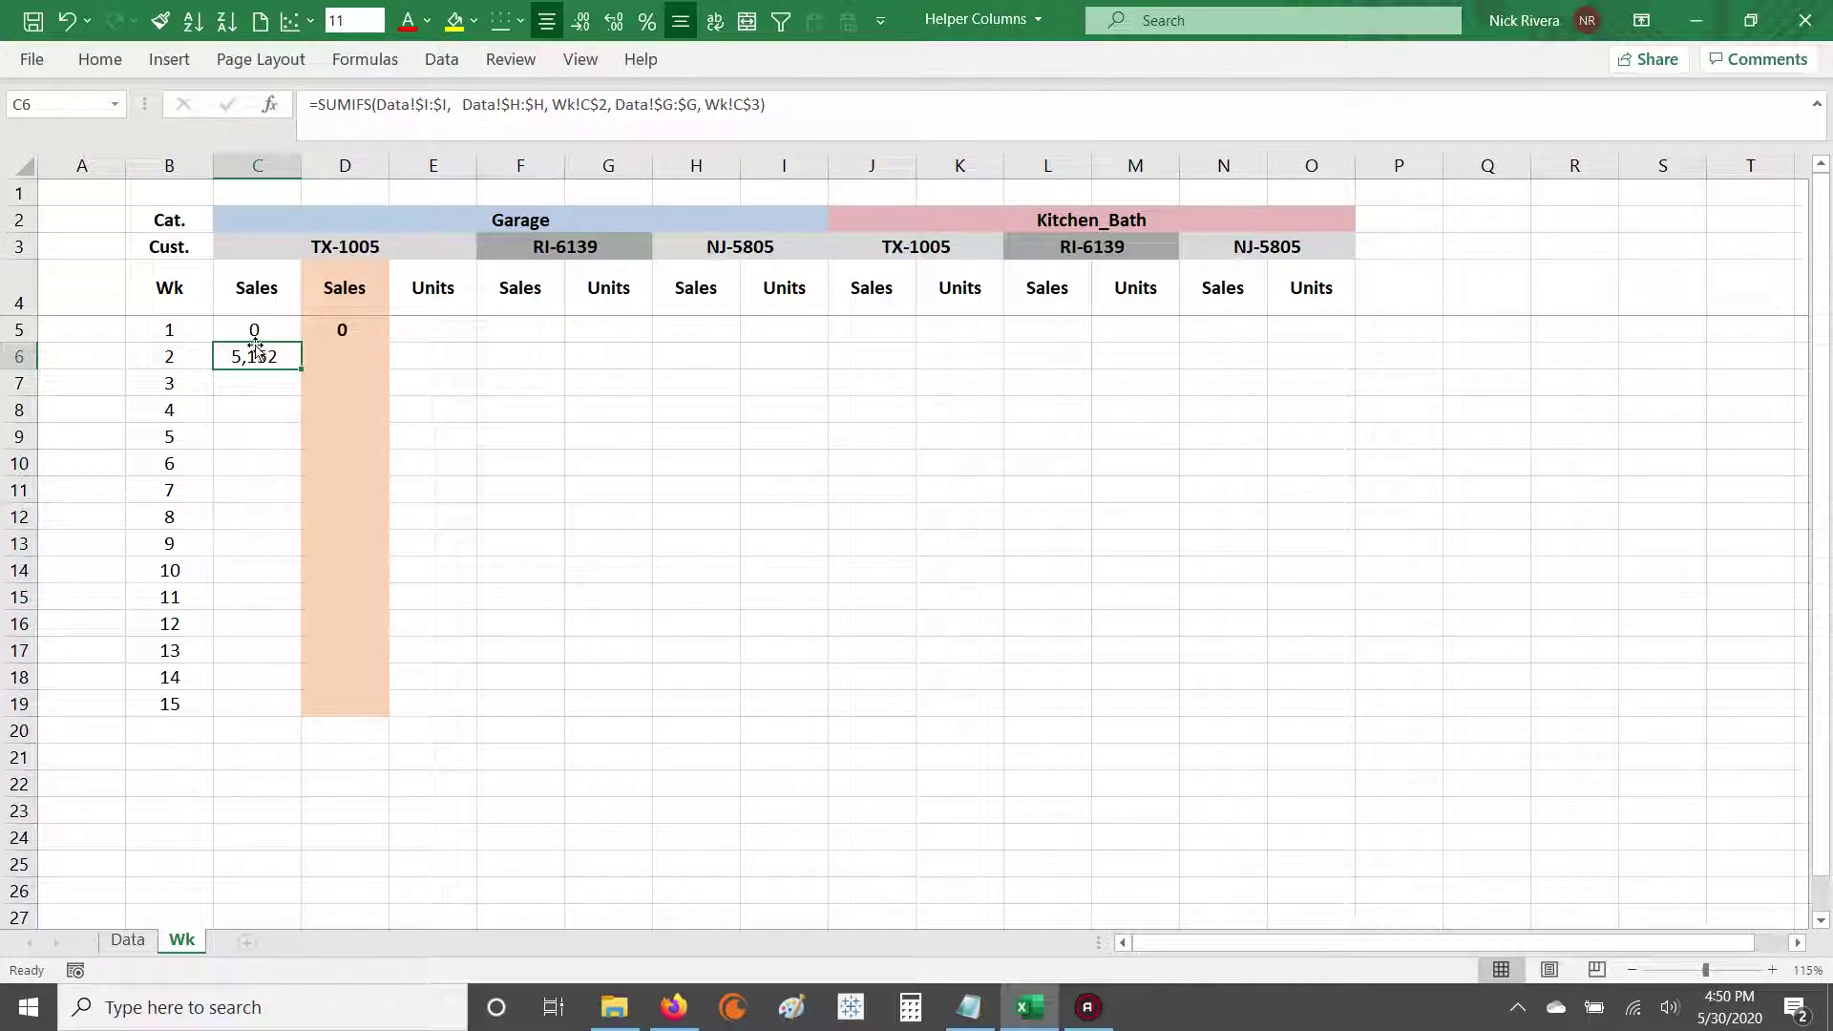
pyautogui.click(763, 104)
pyautogui.press('Escape')
# Step: Expand the grouped helper columns before Order_Date on the Data sheet and open the Wk_Nbr WEEKNUM formula in E10 for inspection
pyautogui.click(126, 941)
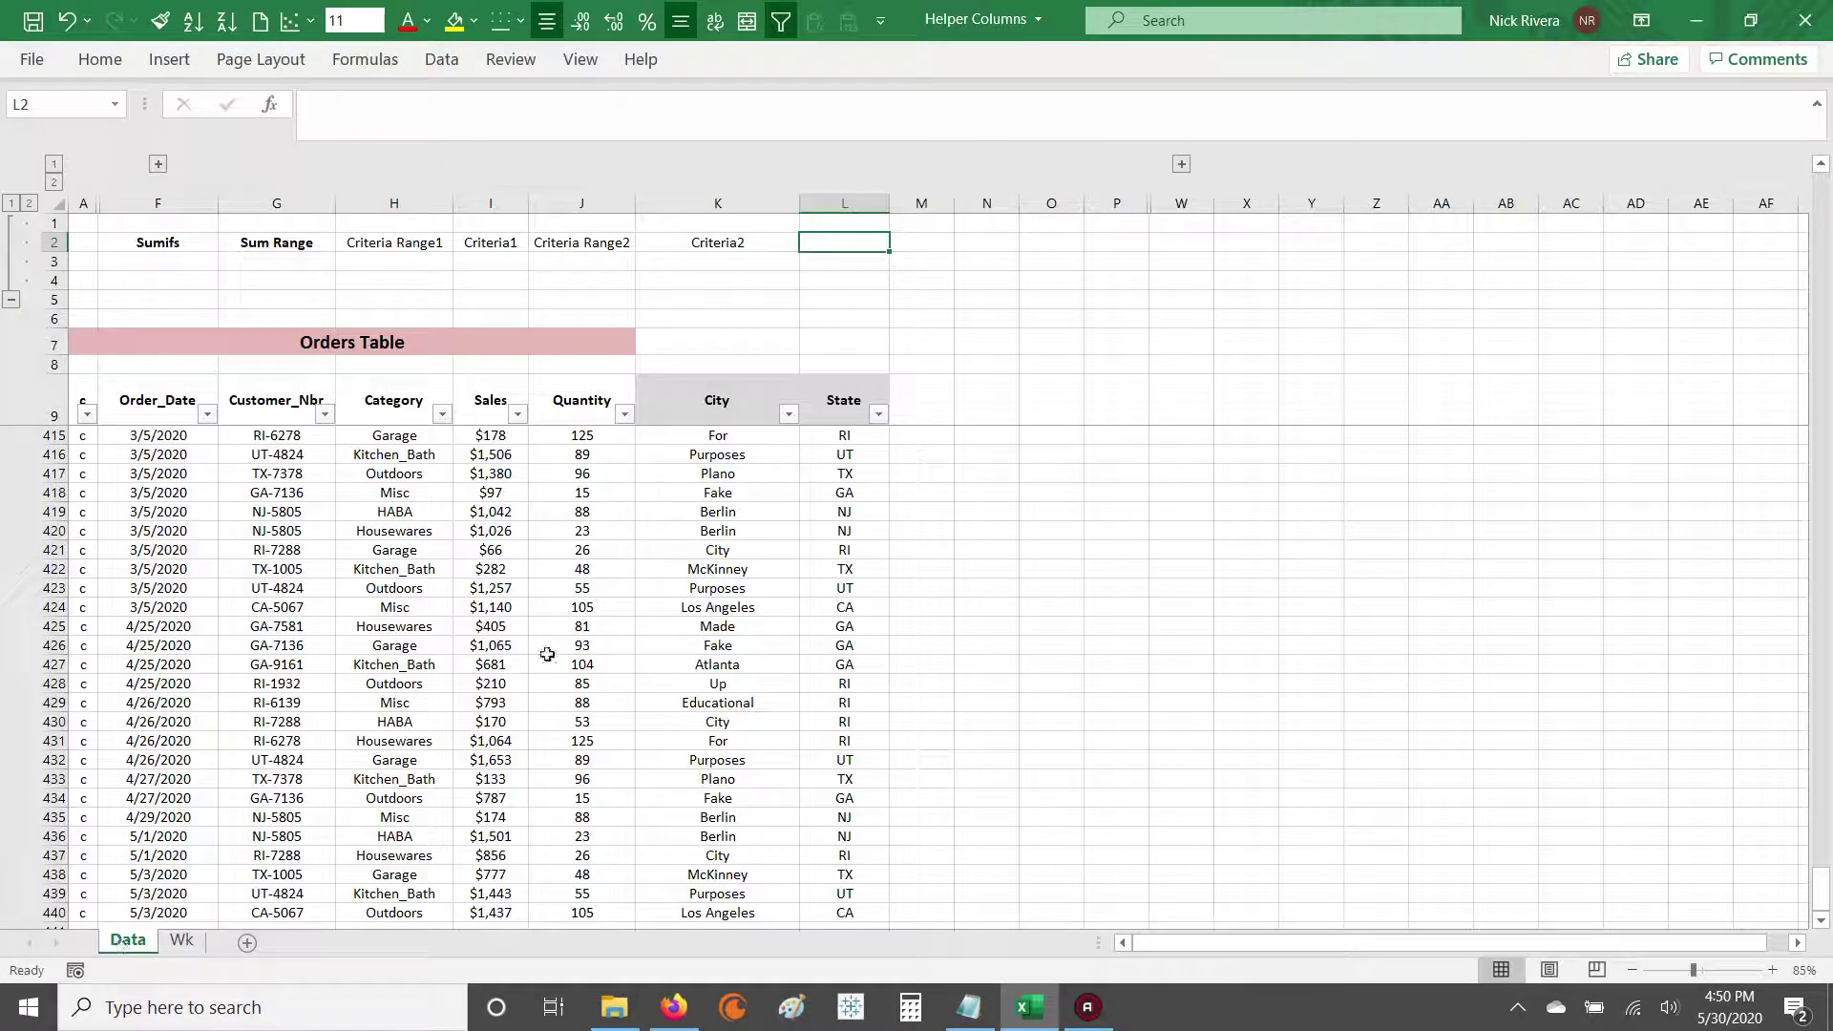
pyautogui.click(159, 164)
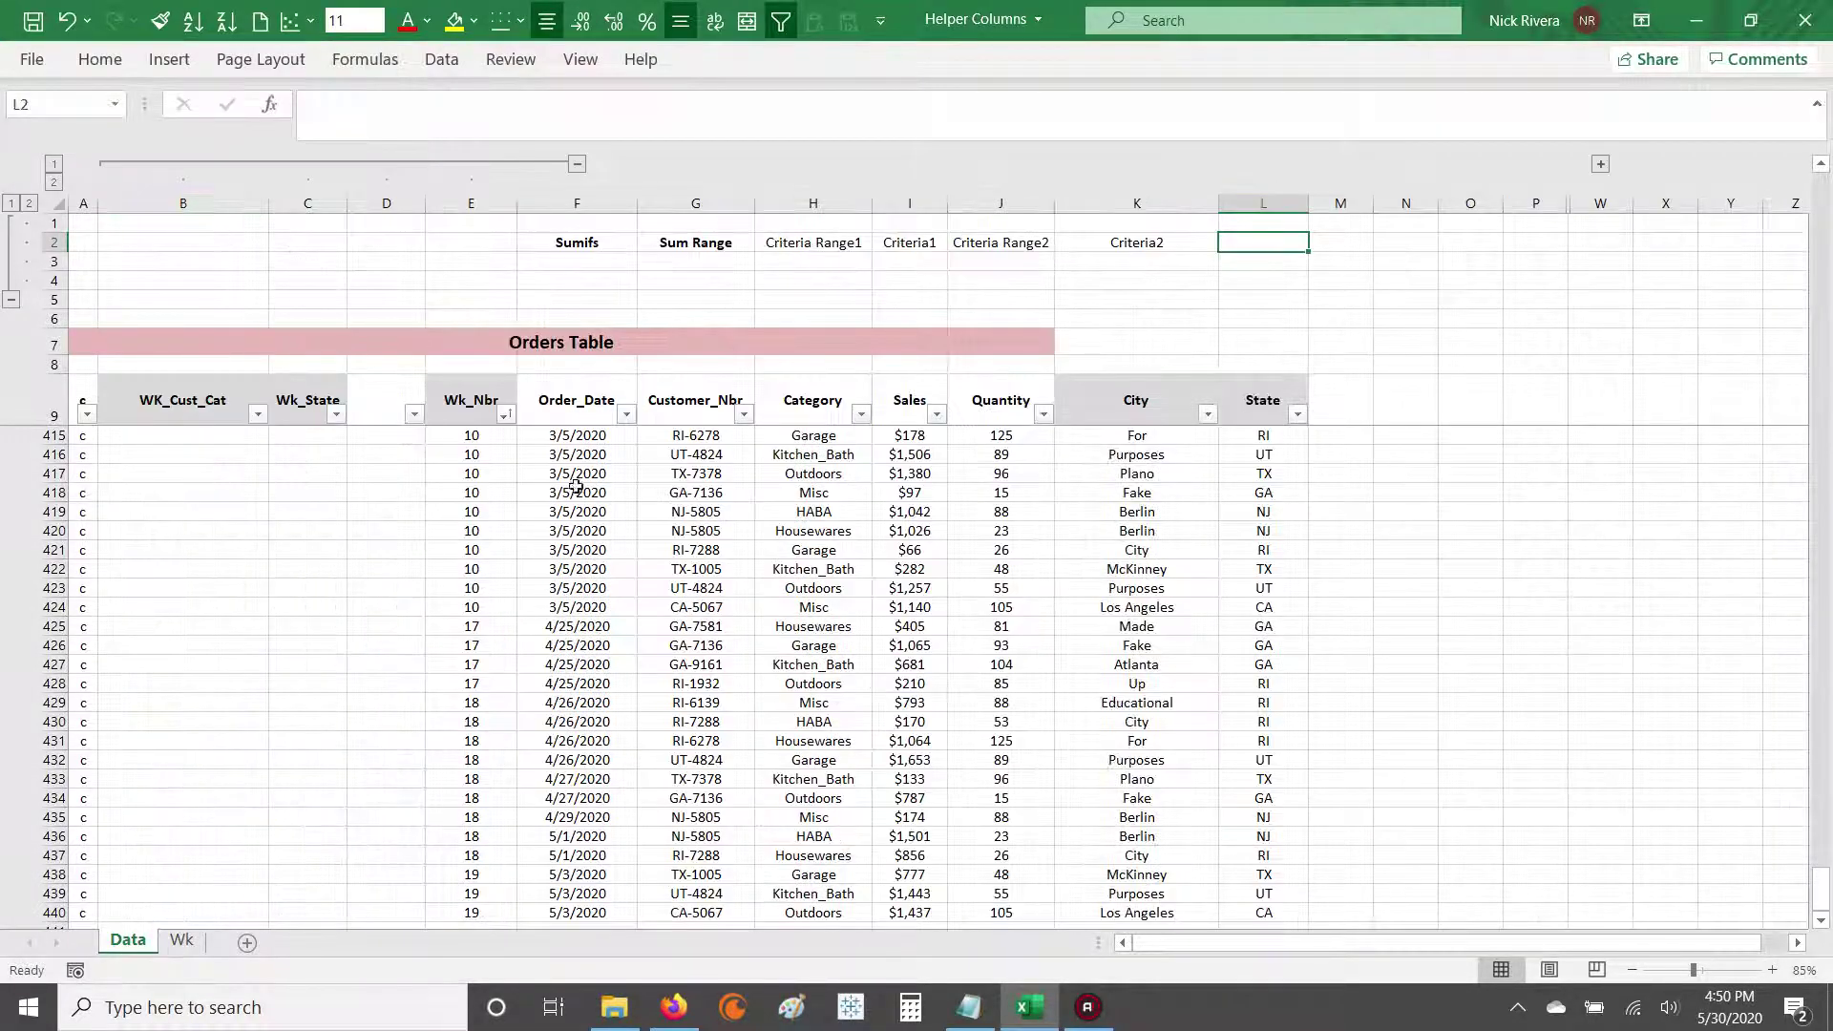
pyautogui.click(577, 400)
pyautogui.press('Down')
pyautogui.press('Left')
pyautogui.press('Right')
pyautogui.press('Left')
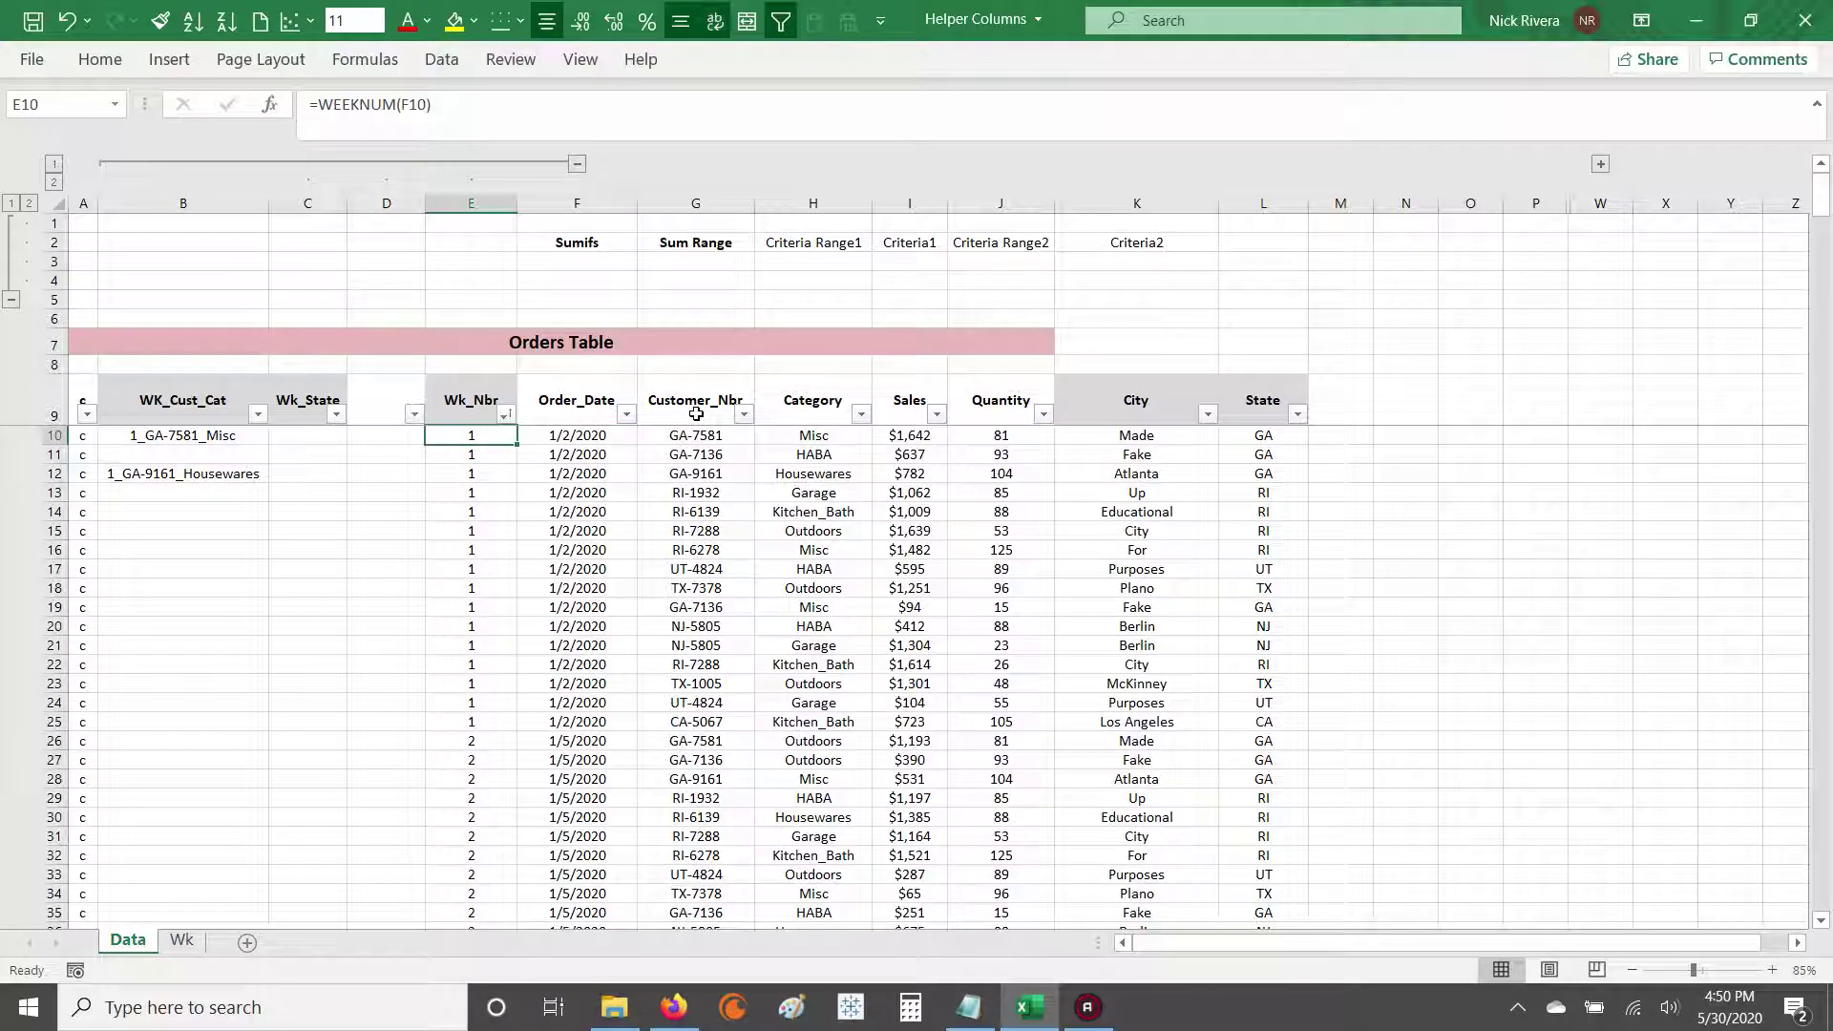
pyautogui.click(519, 134)
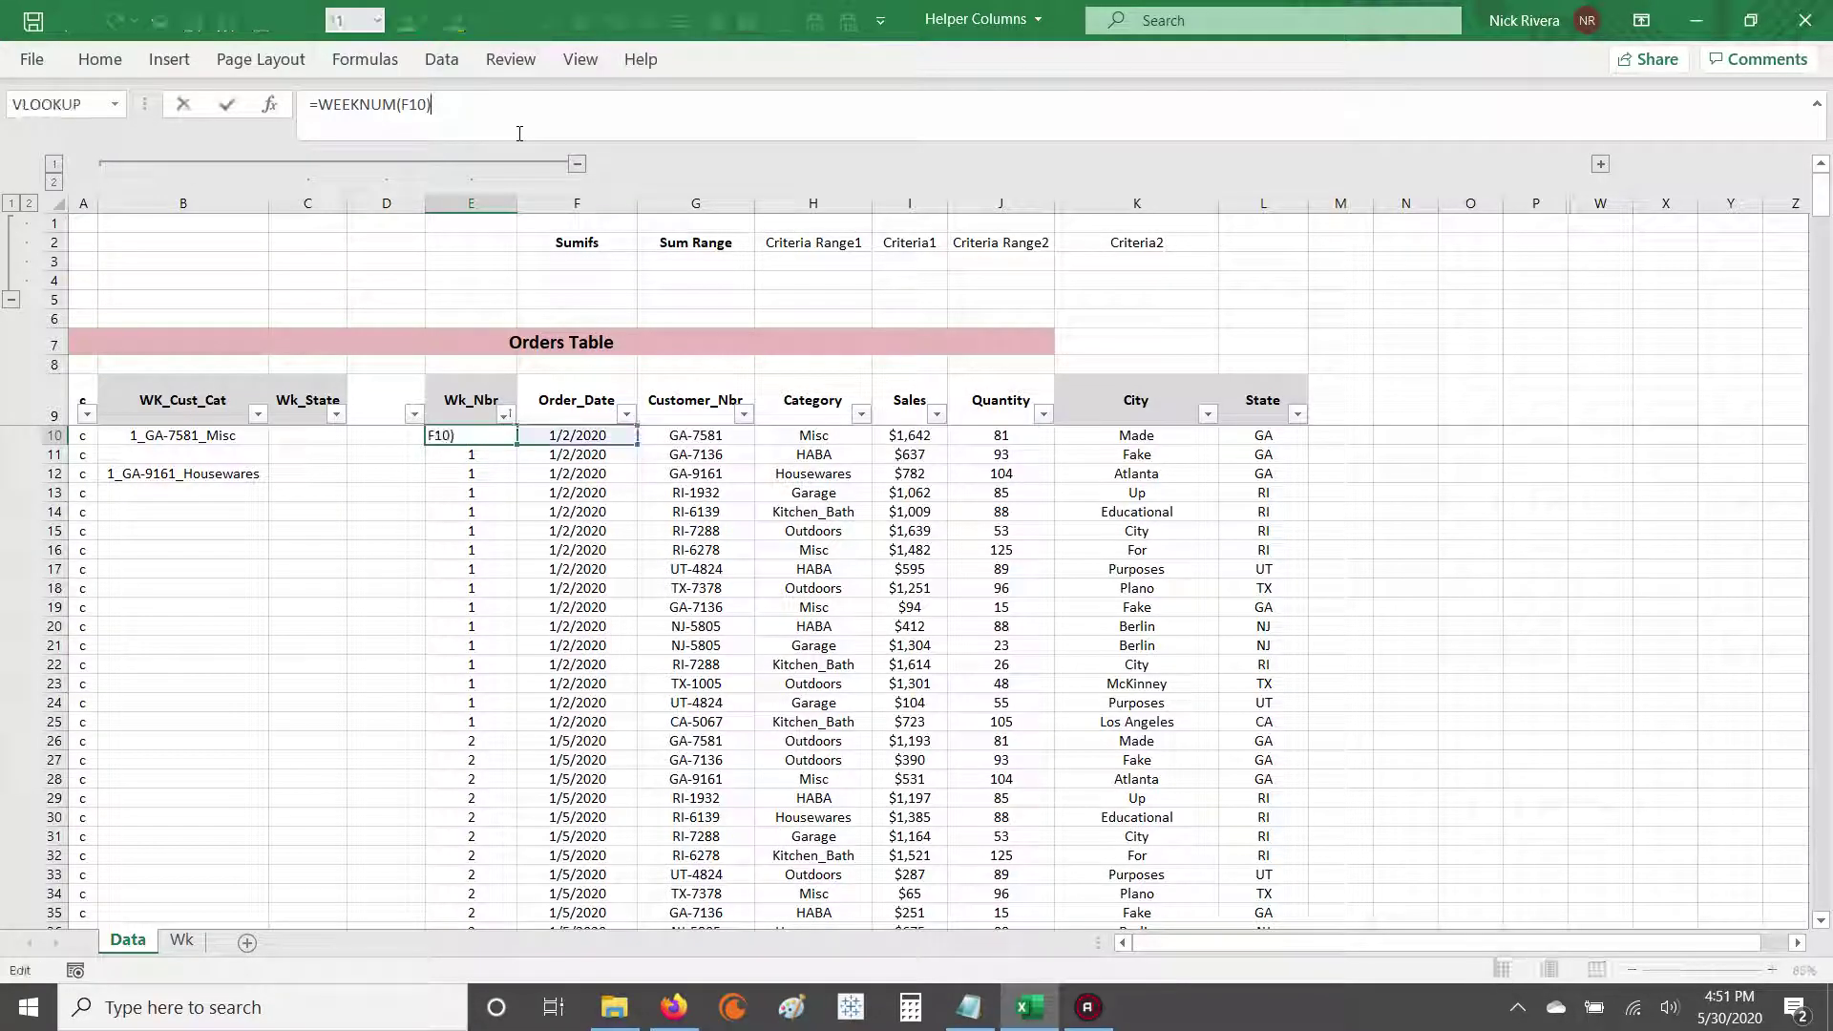
# Step: Re-enter =WEEKNUM(F10) in Data cell E10 and check the Wk_Nbr column down to its last row
pyautogui.press('Escape')
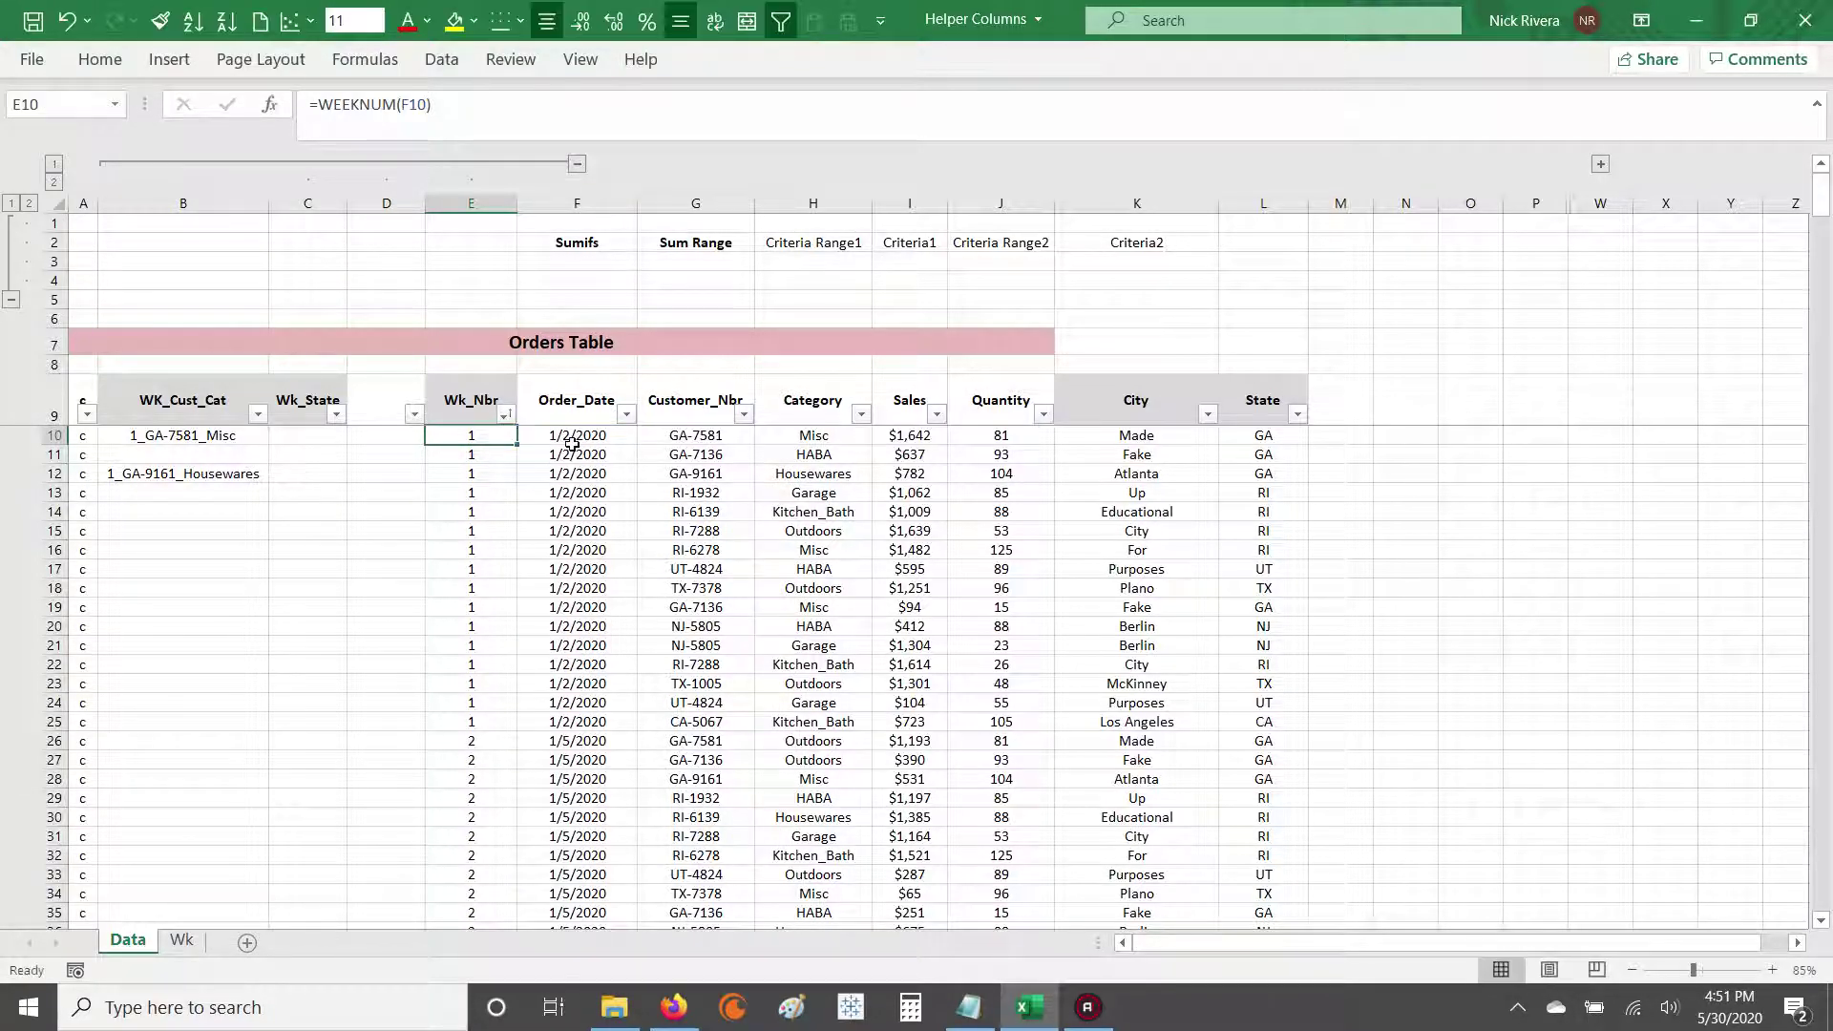
pyautogui.write('=week')
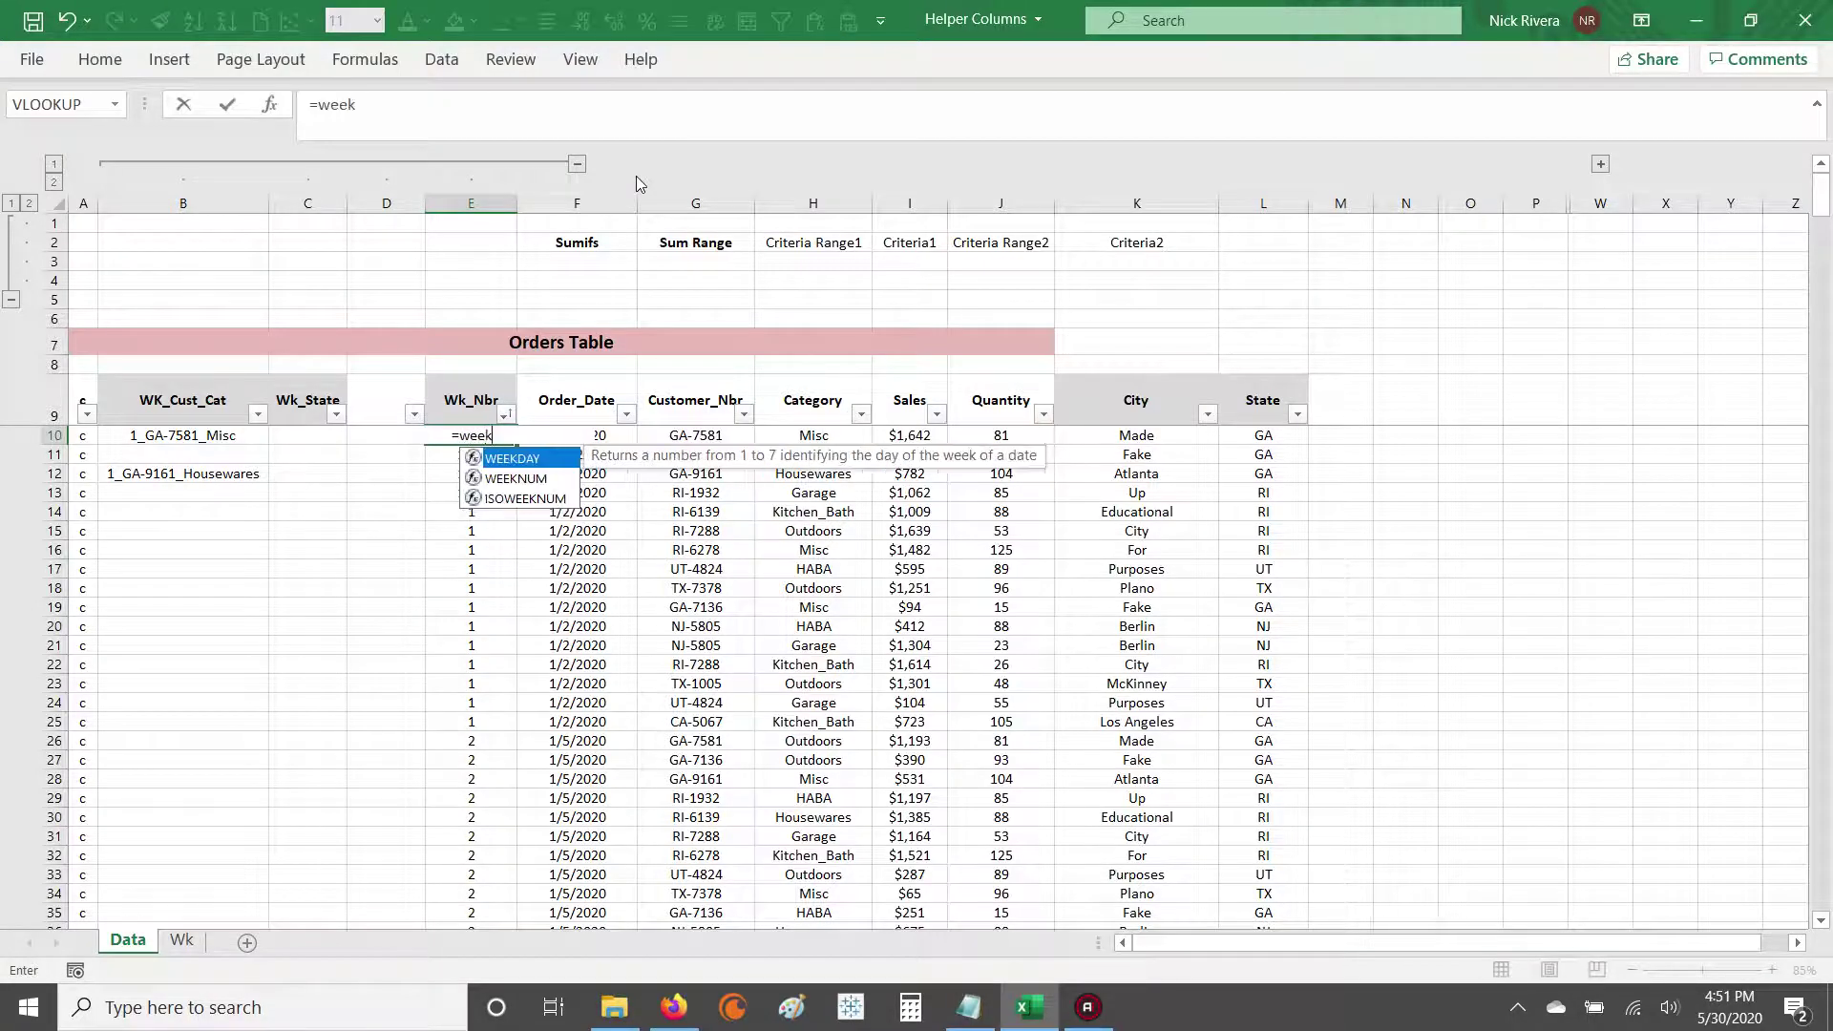
pyautogui.write('num(')
pyautogui.press('Right')
pyautogui.write(')')
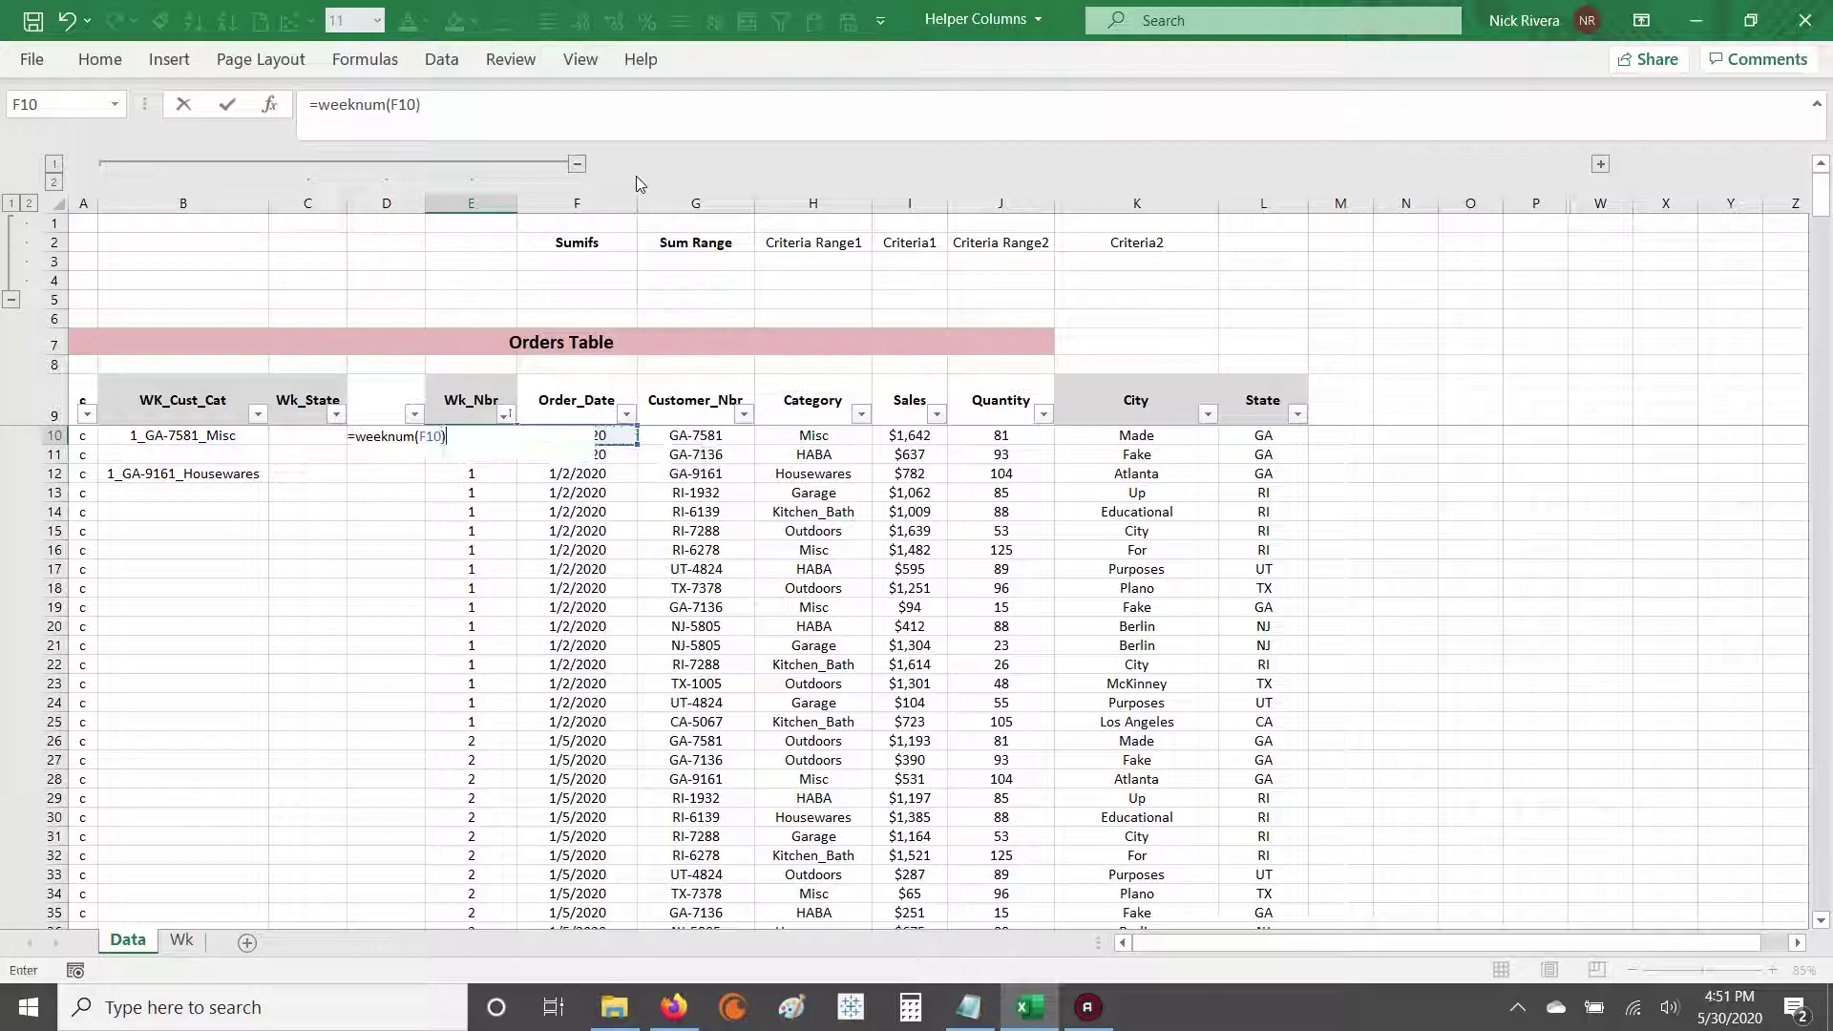
pyautogui.hotkey('ctrl', 'Return')
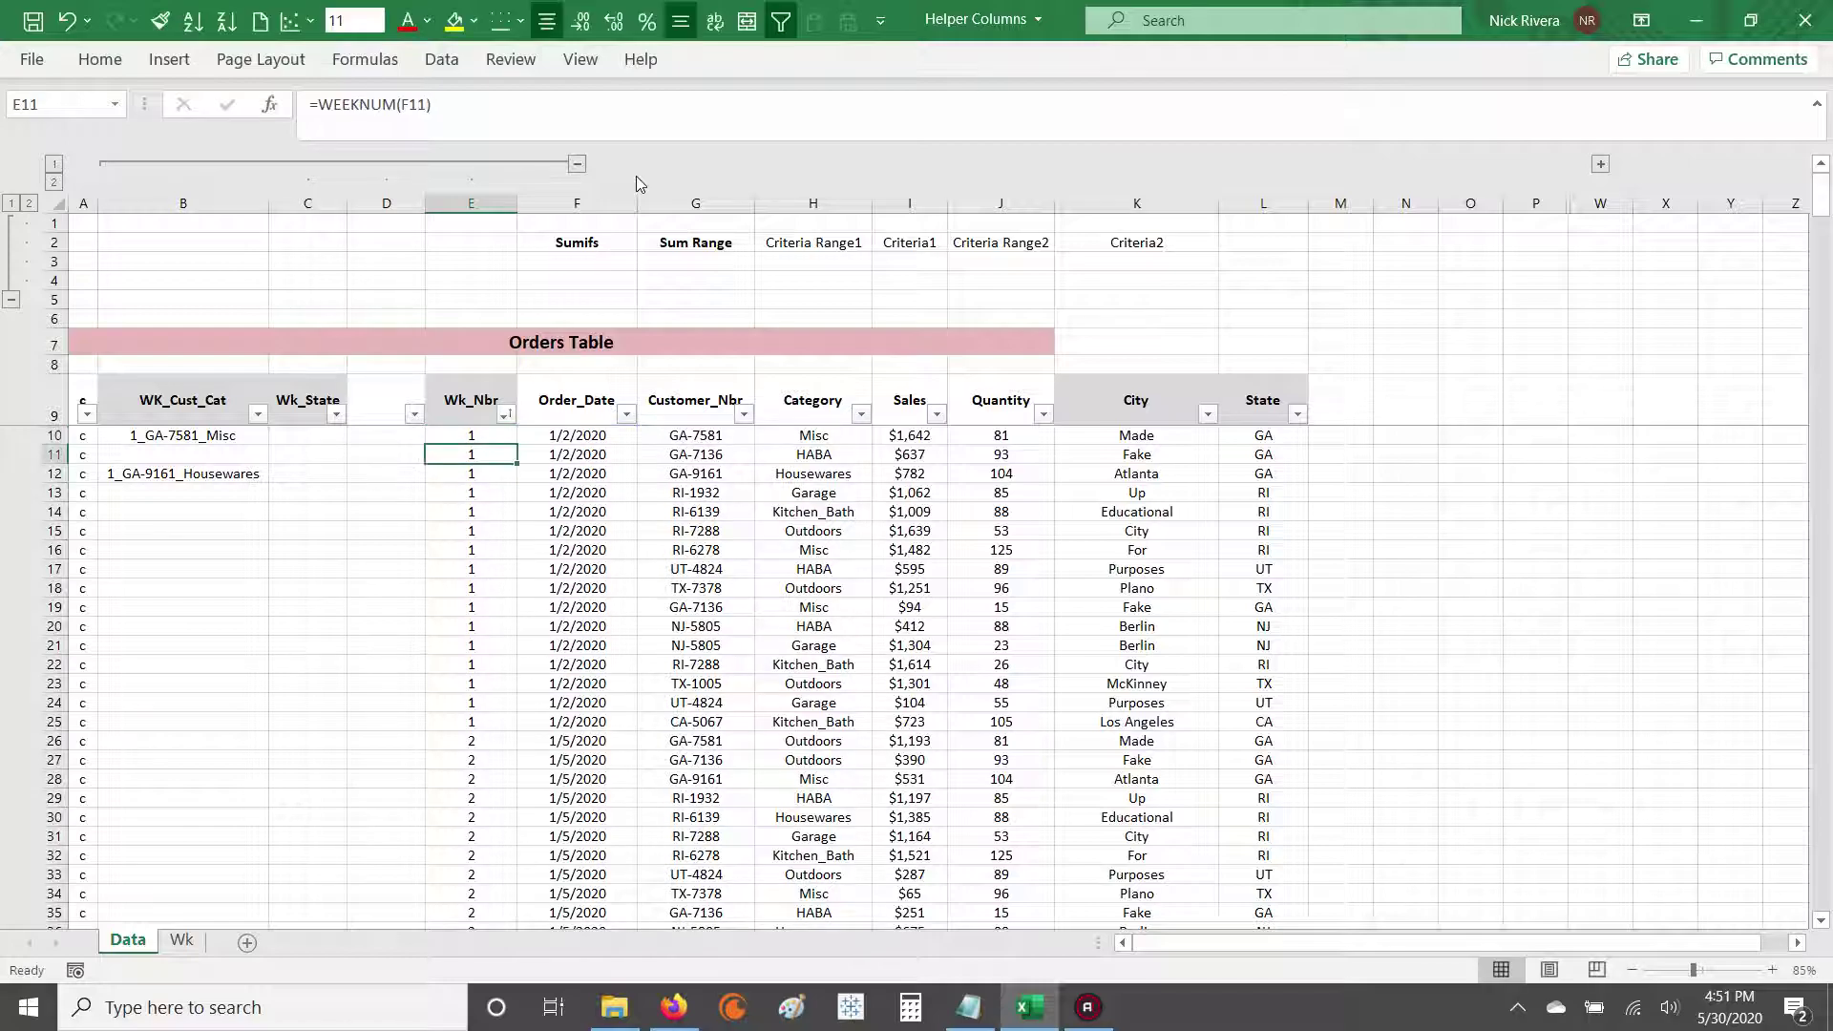
pyautogui.hotkey('ctrl', 'shift', 'Down')
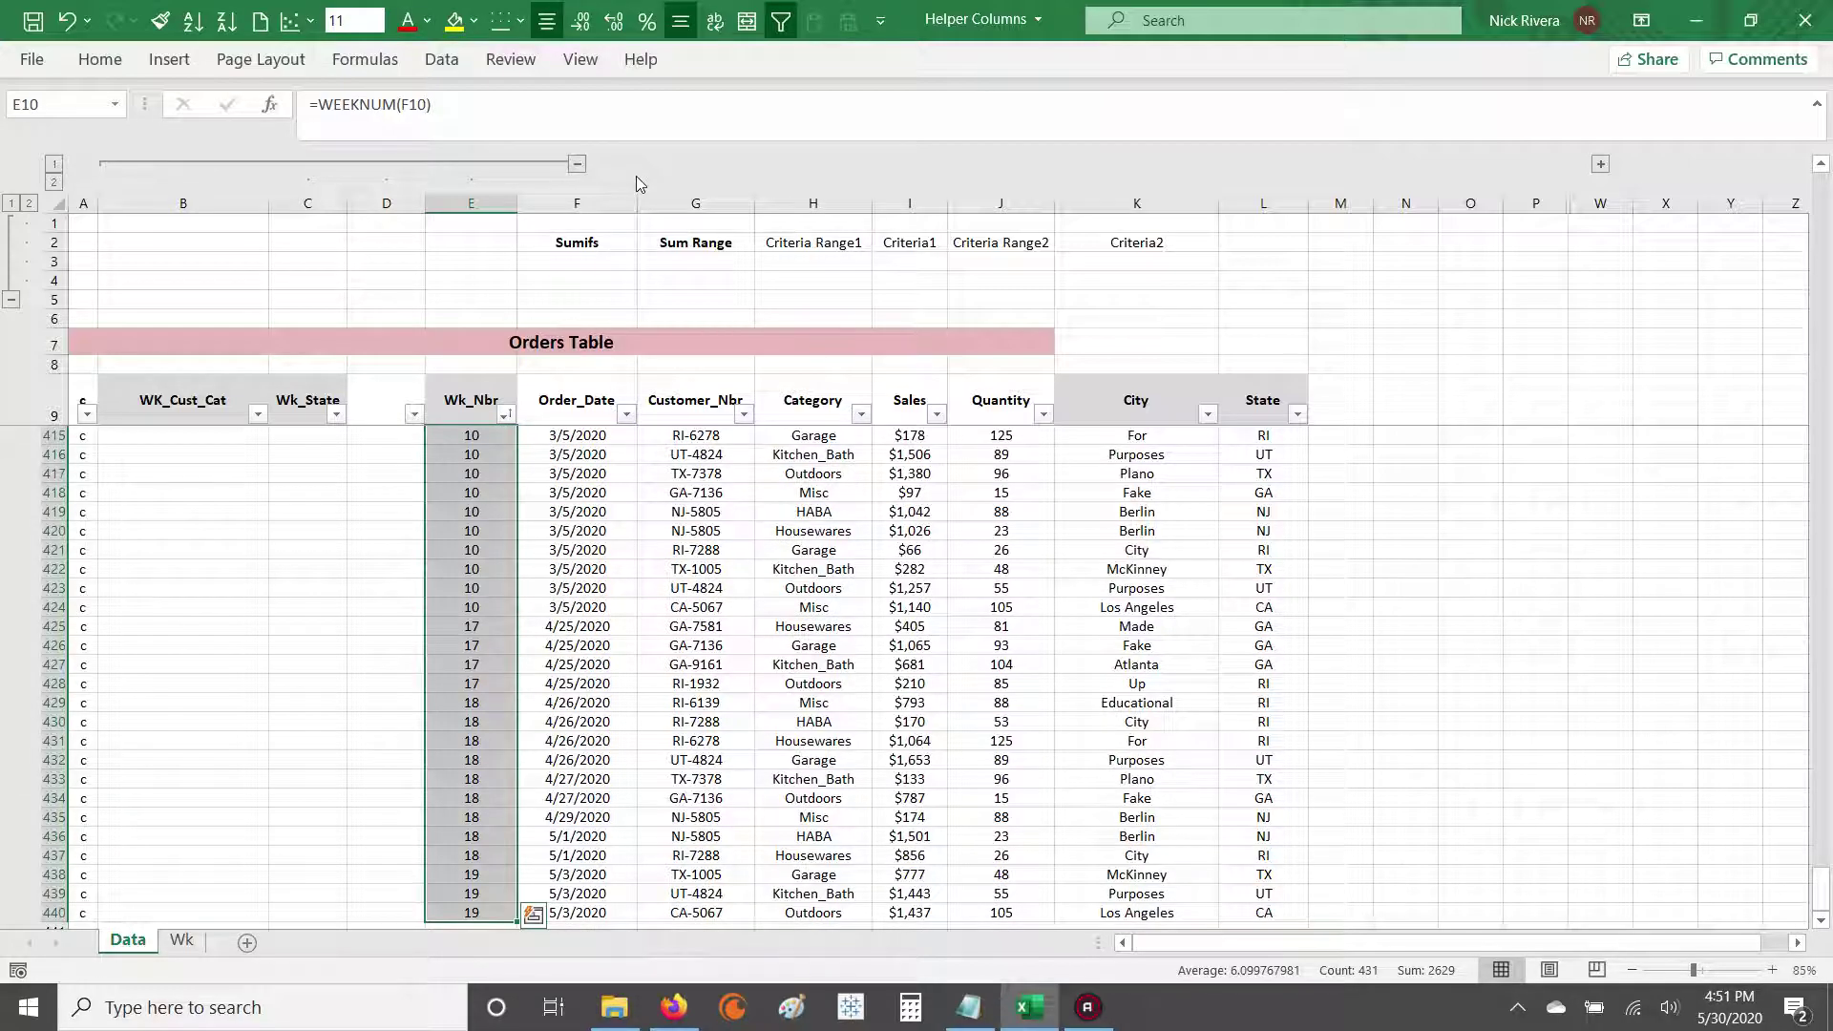
pyautogui.hotkey('ctrl', 'shift', 'Up')
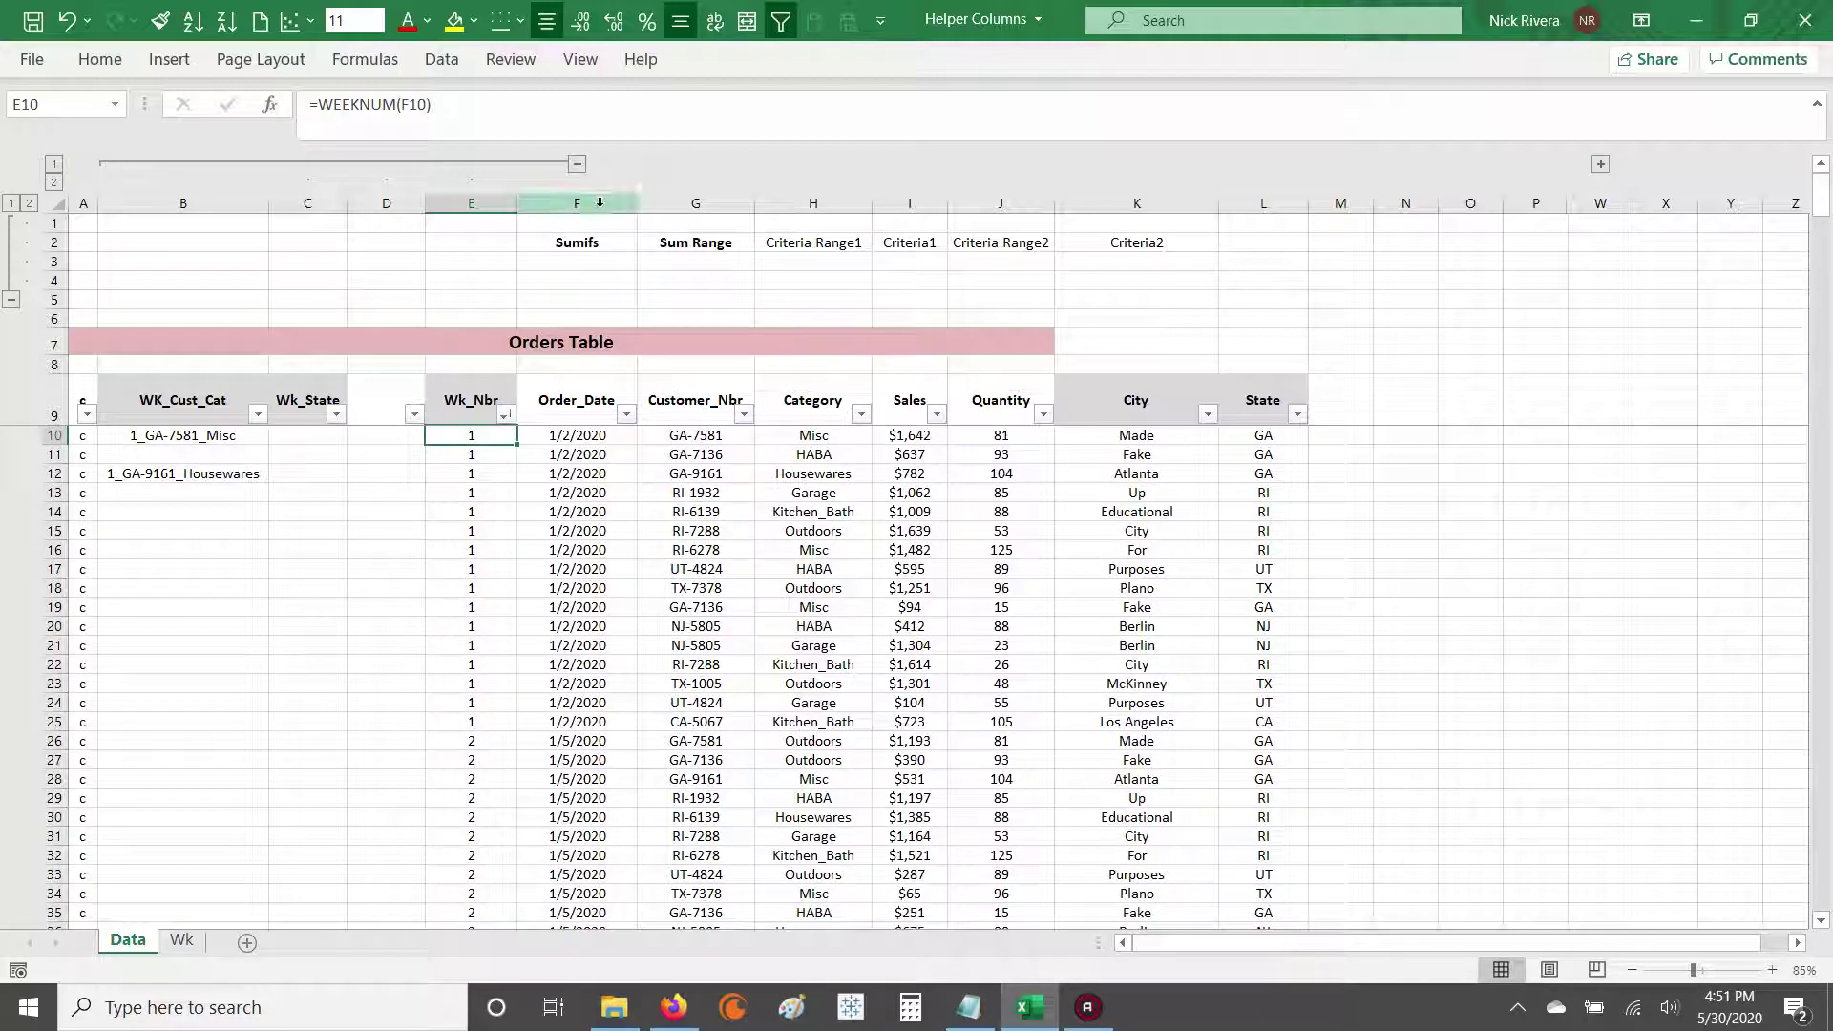
# Step: Add the Wk_Nbr column, Data!$E:$E, as the third criteria range of the SUMIFS formula in Wk cell C6
pyautogui.click(181, 940)
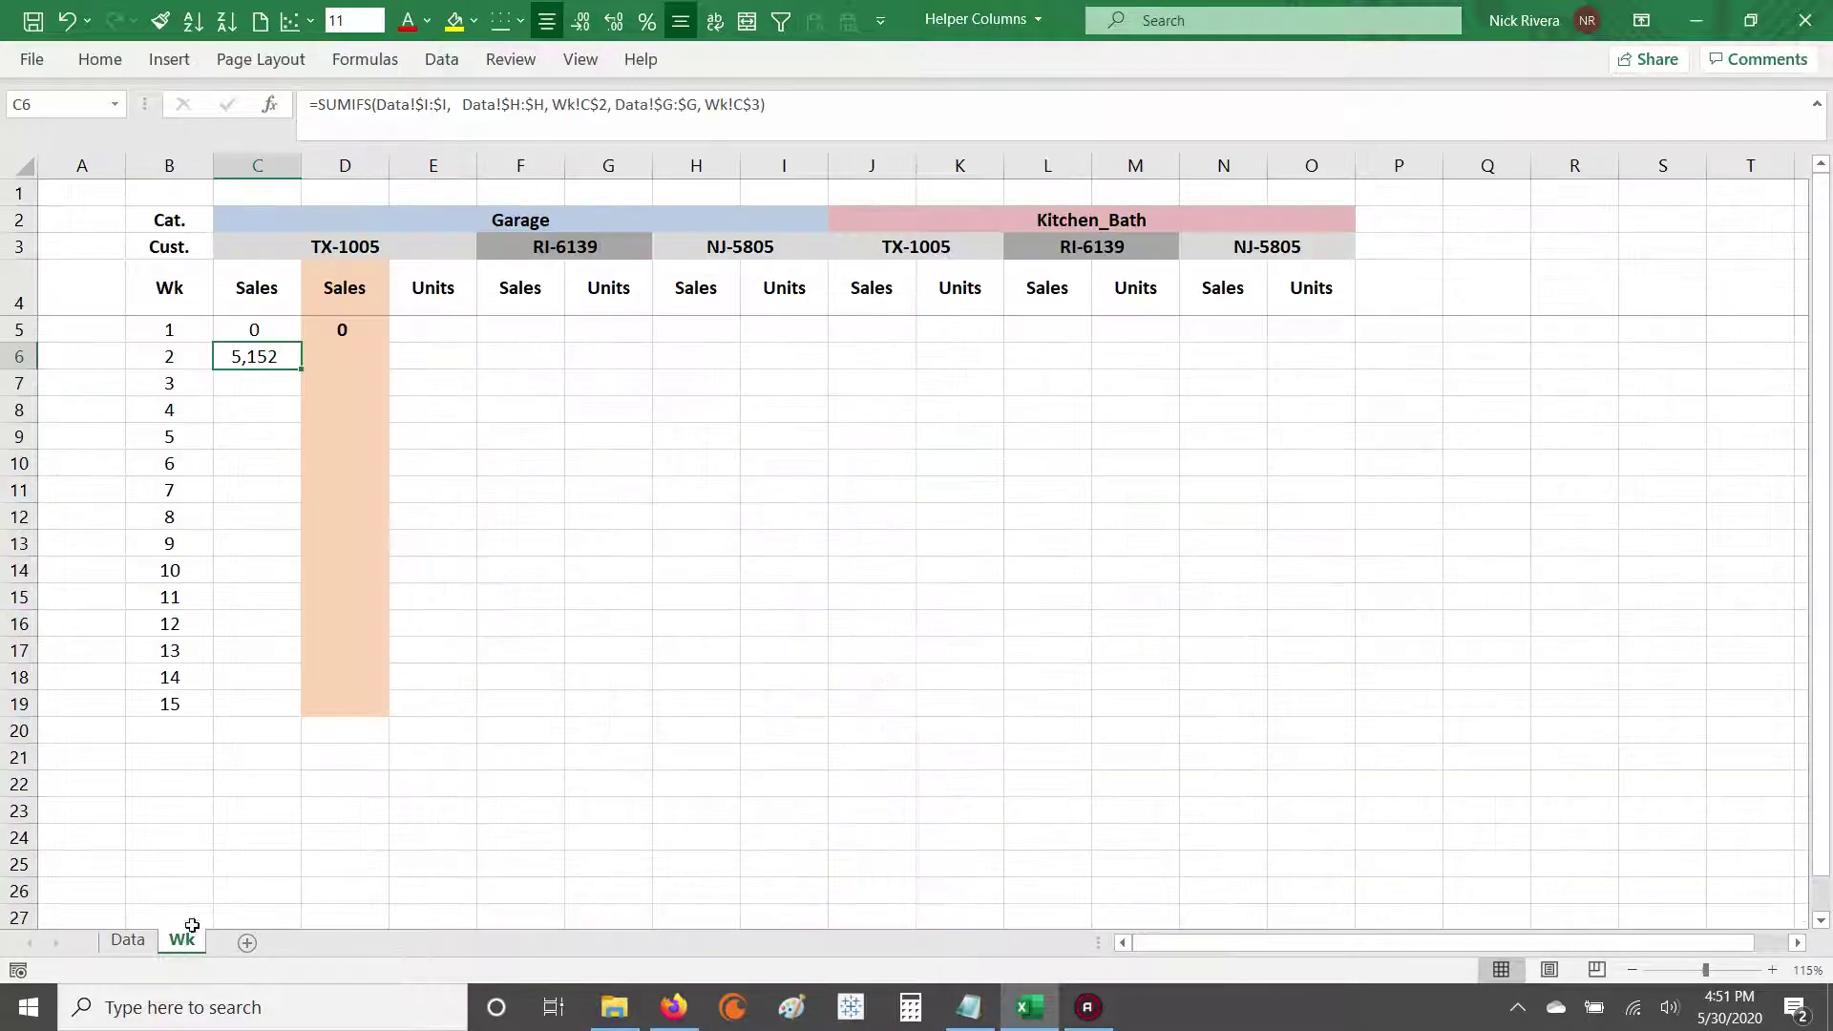
pyautogui.click(758, 106)
pyautogui.write(',')
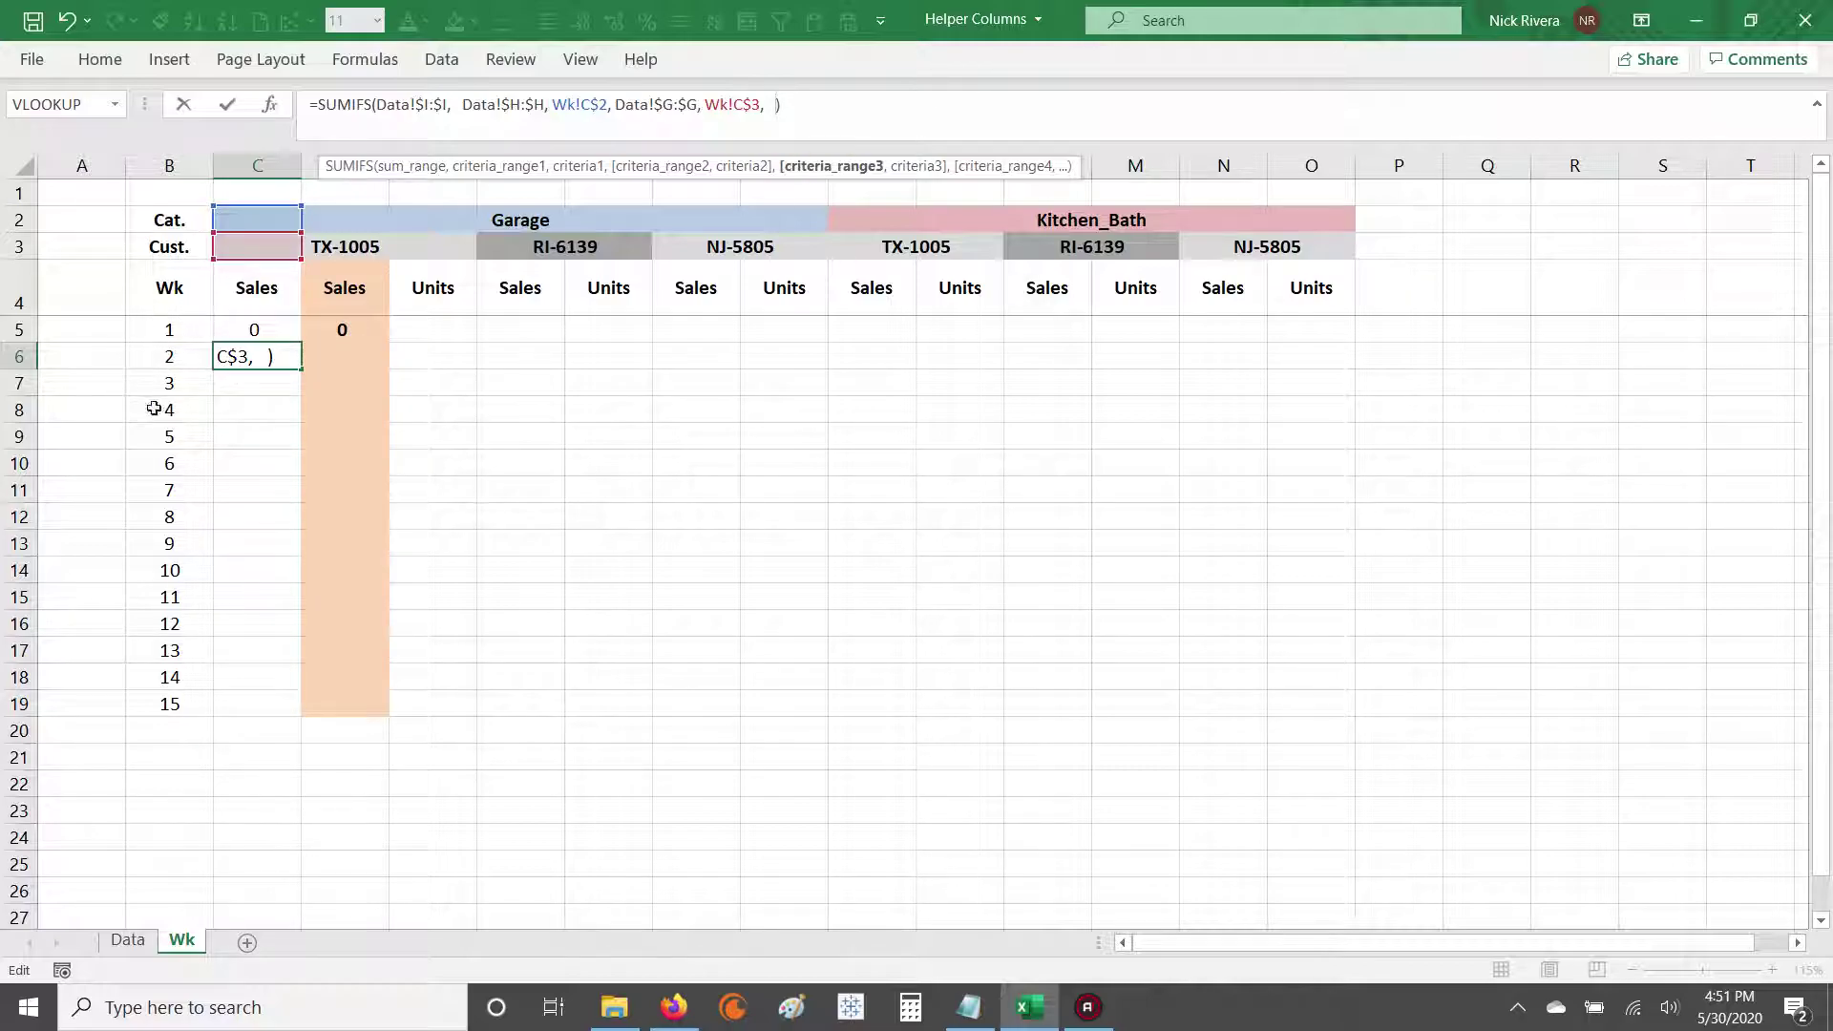
pyautogui.scroll(-1, 172, 859)
pyautogui.click(130, 941)
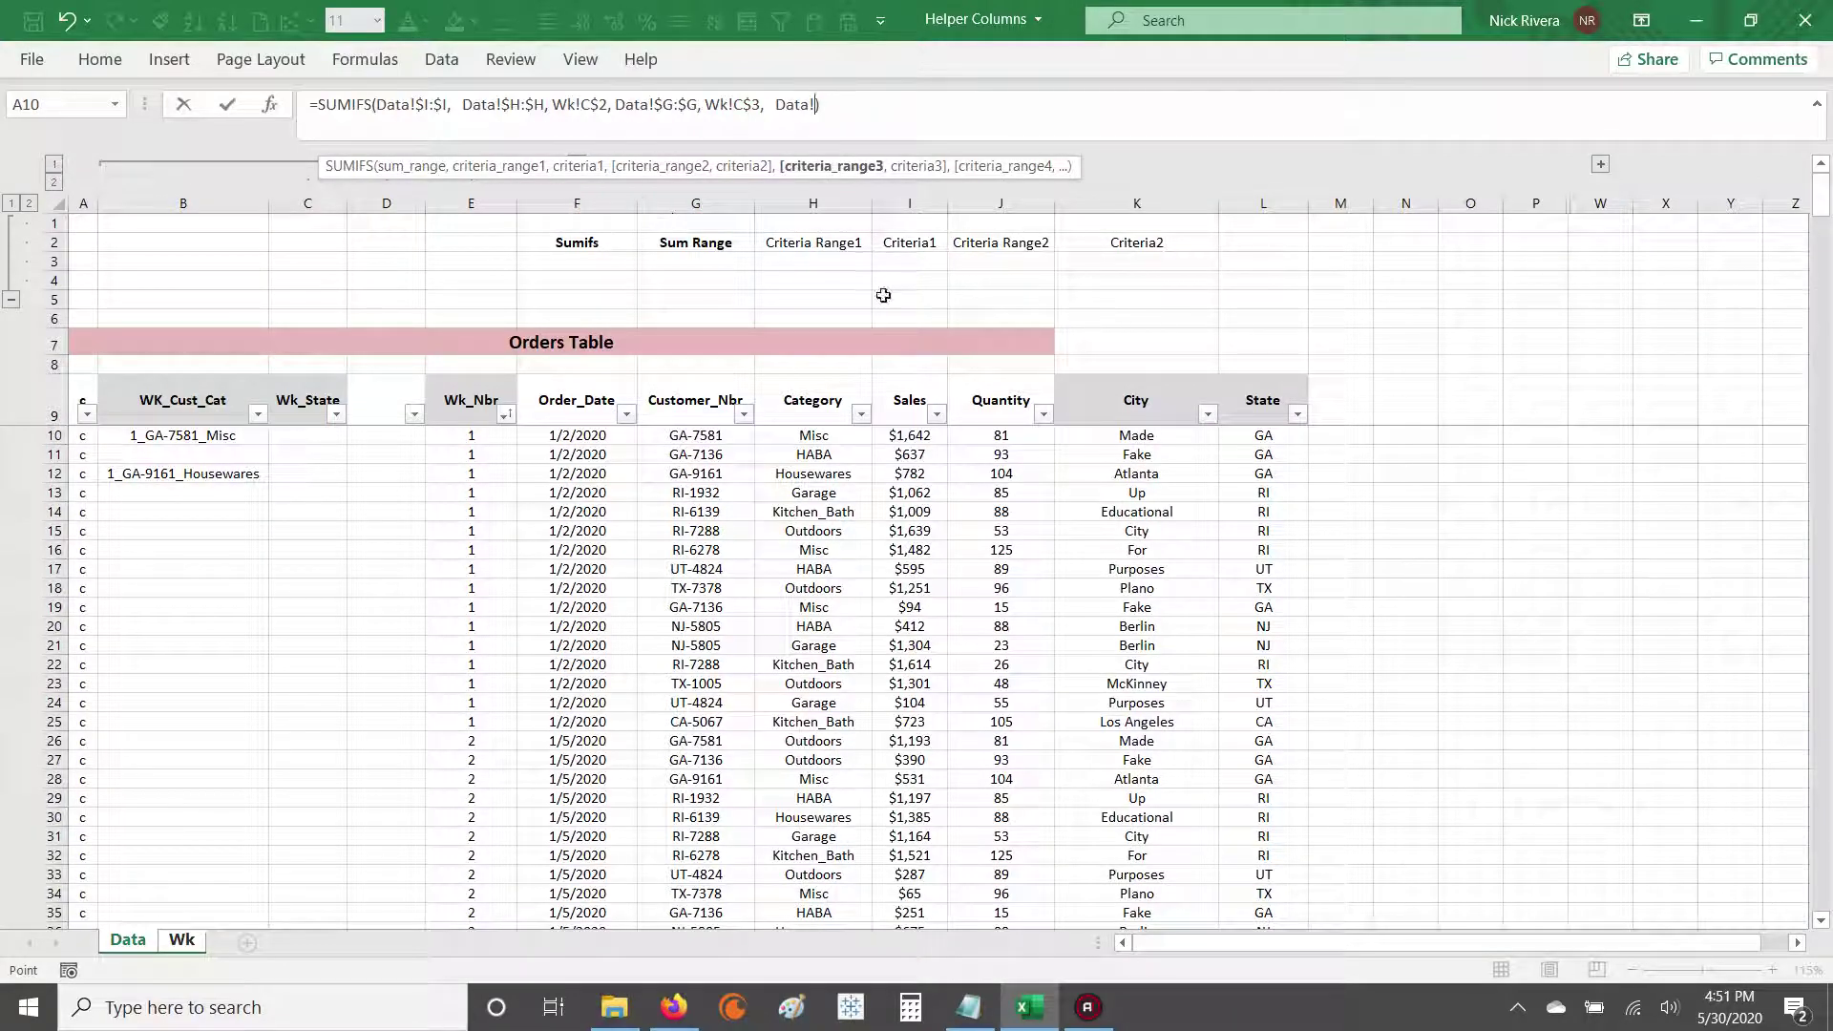
pyautogui.click(470, 203)
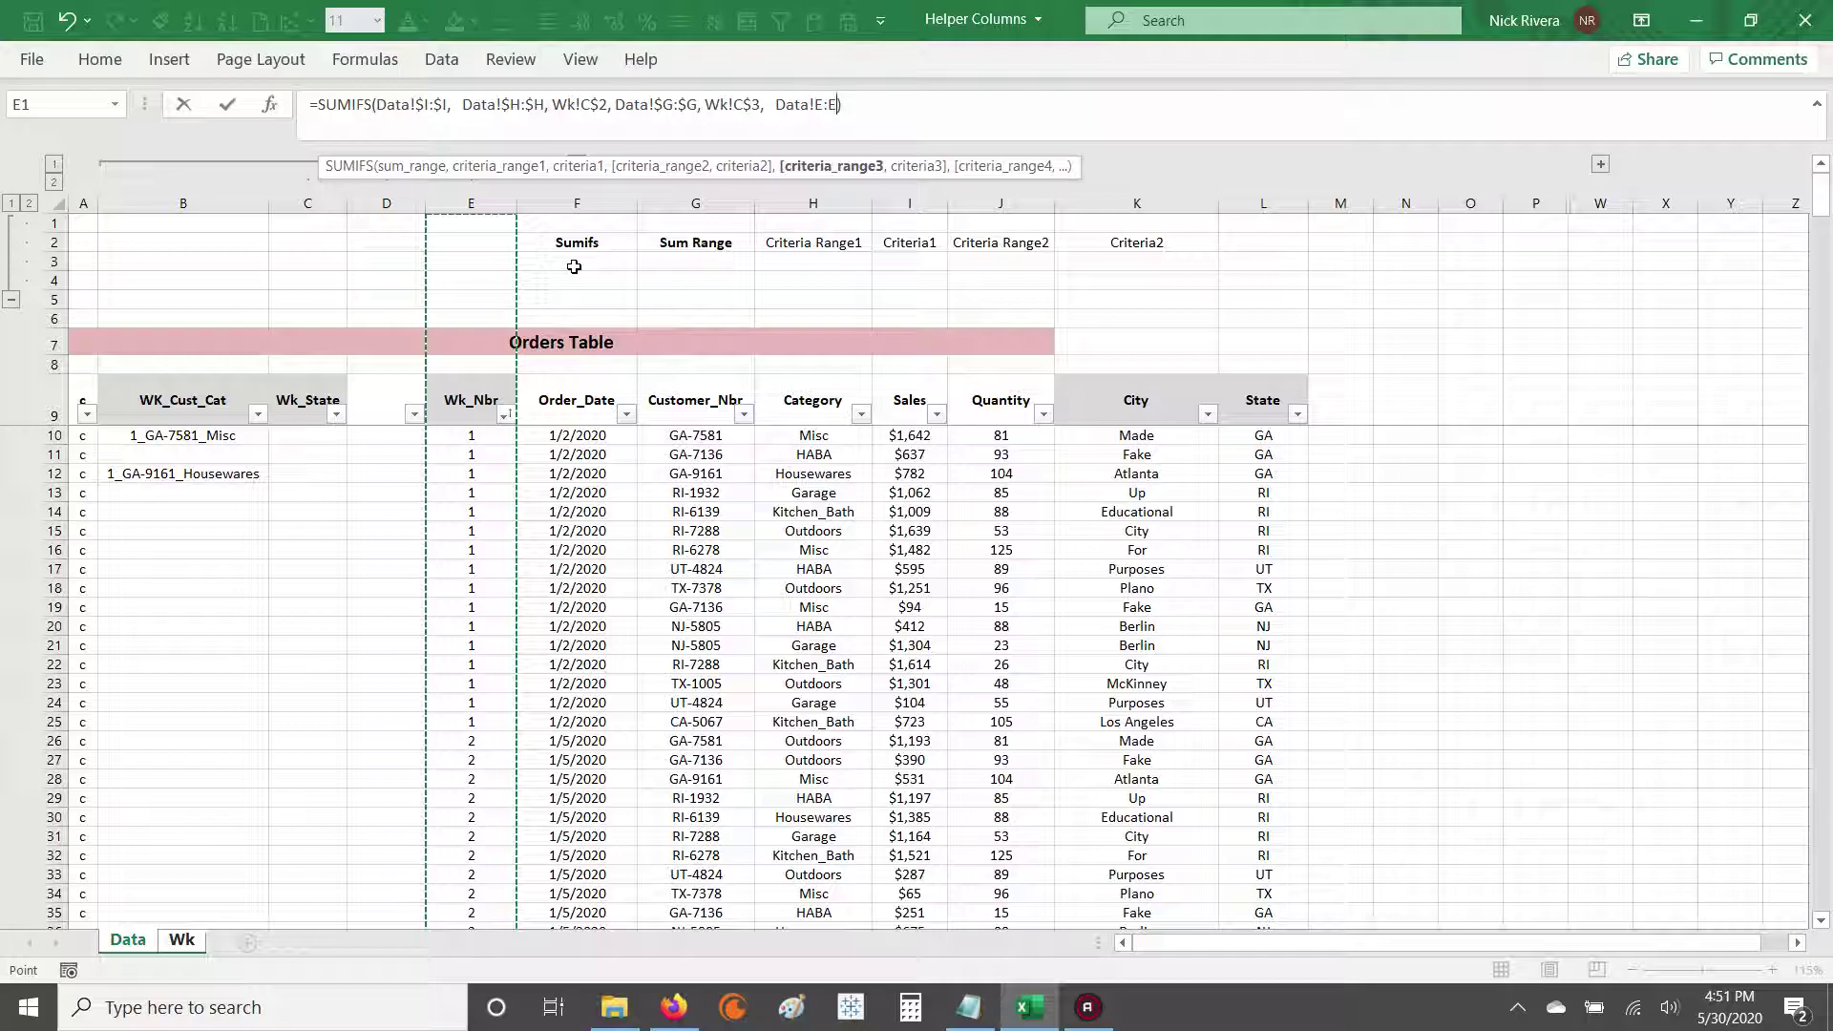
pyautogui.press('F4')
pyautogui.write(',')
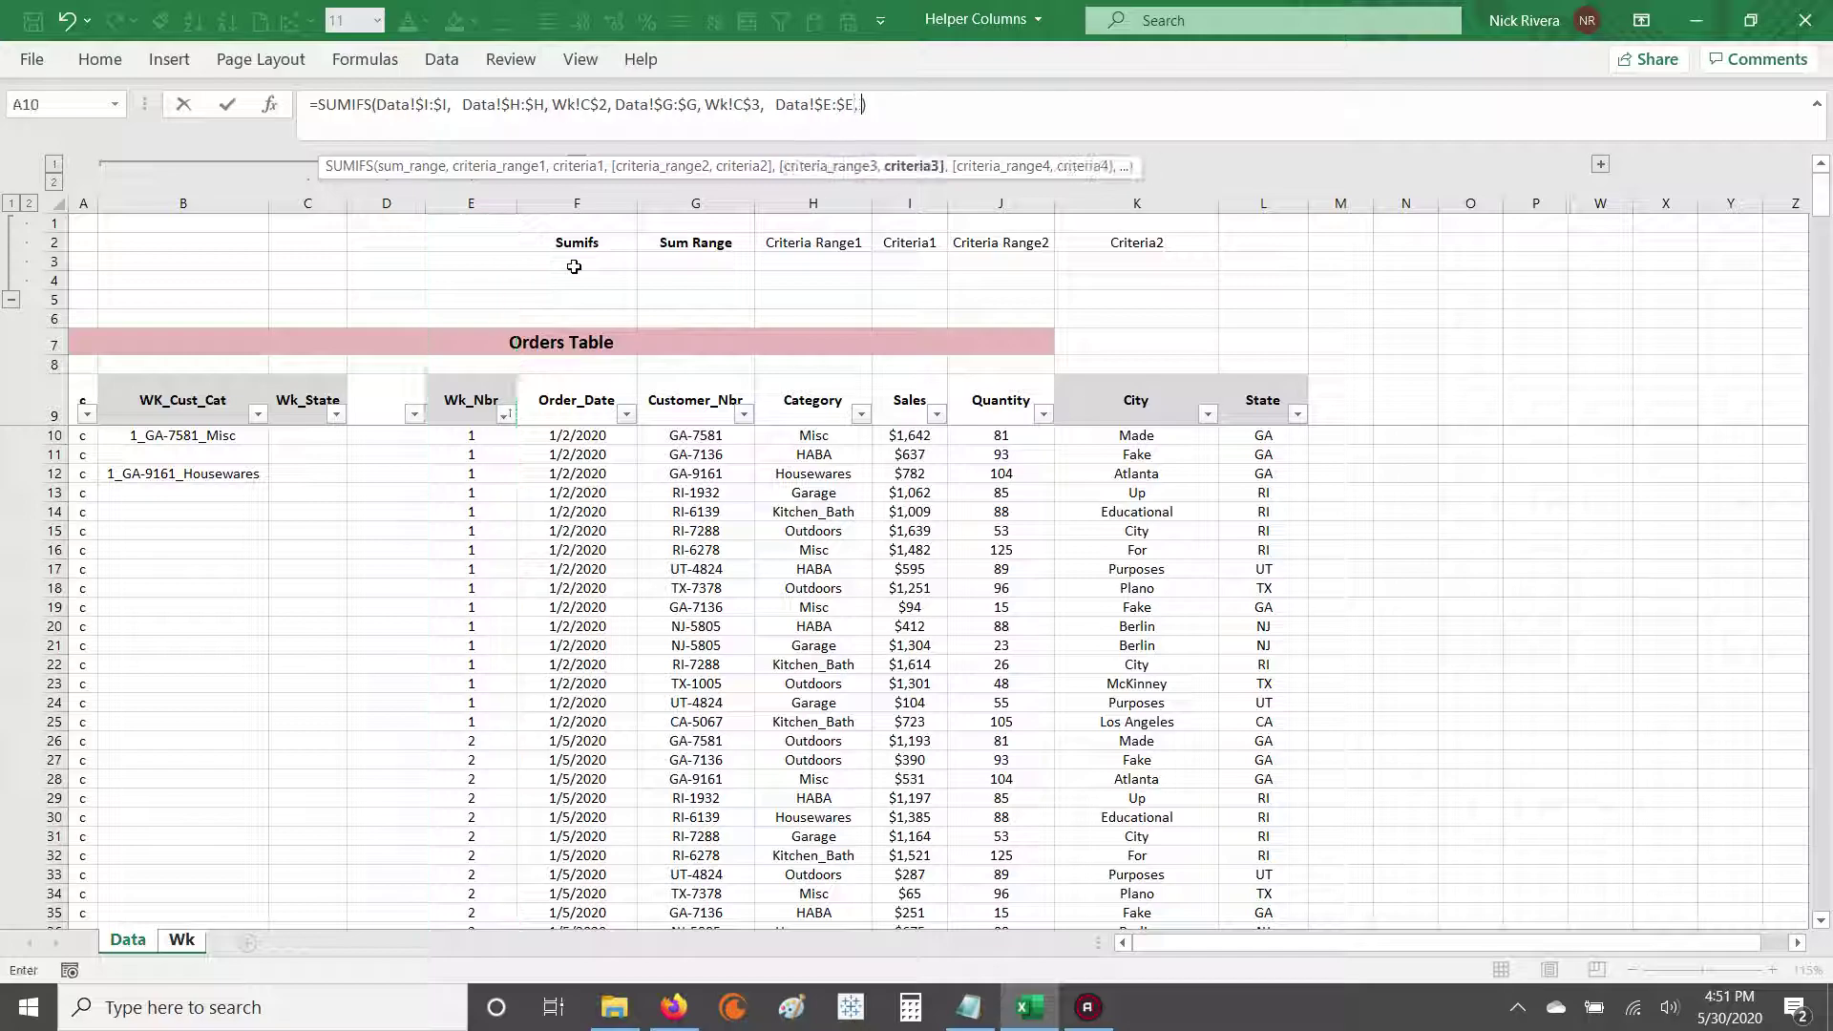
# Step: Set the third criterion to the week cell with a locked column, Wk!$B6, and enter the formula in Wk cell C6
pyautogui.click(182, 939)
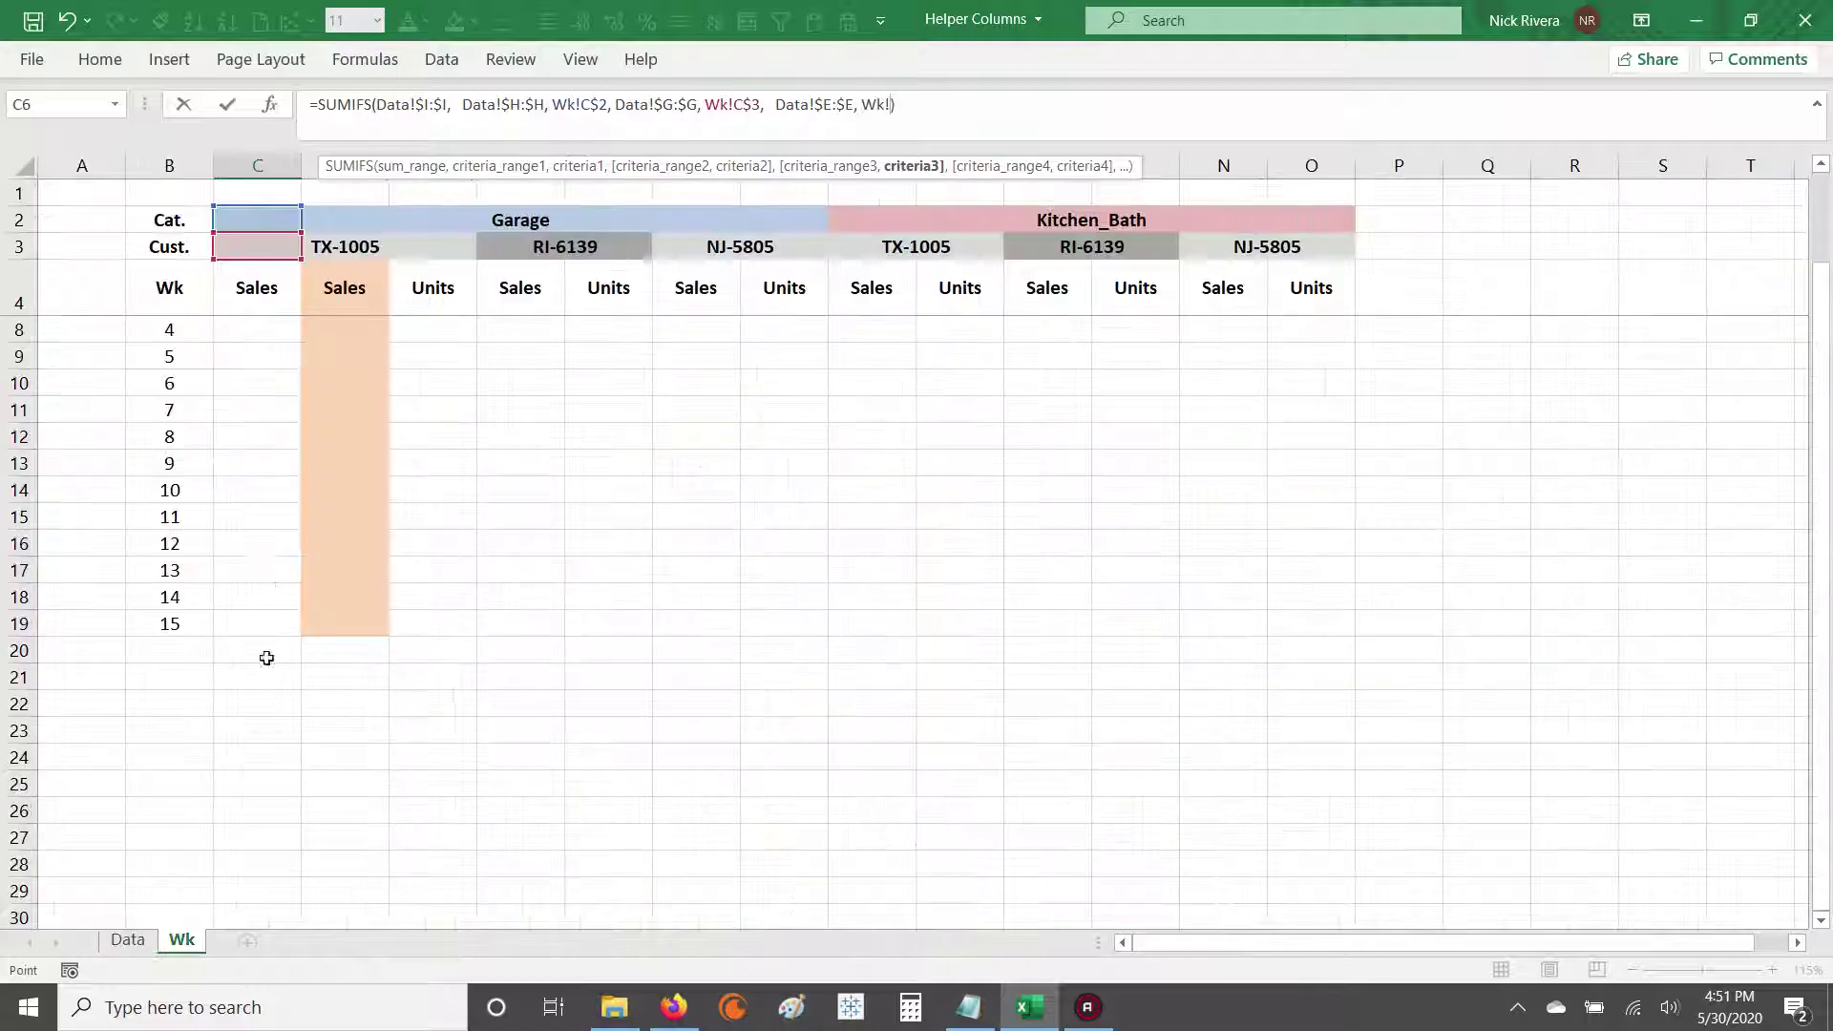
pyautogui.click(178, 332)
pyautogui.scroll(1, 392, 463)
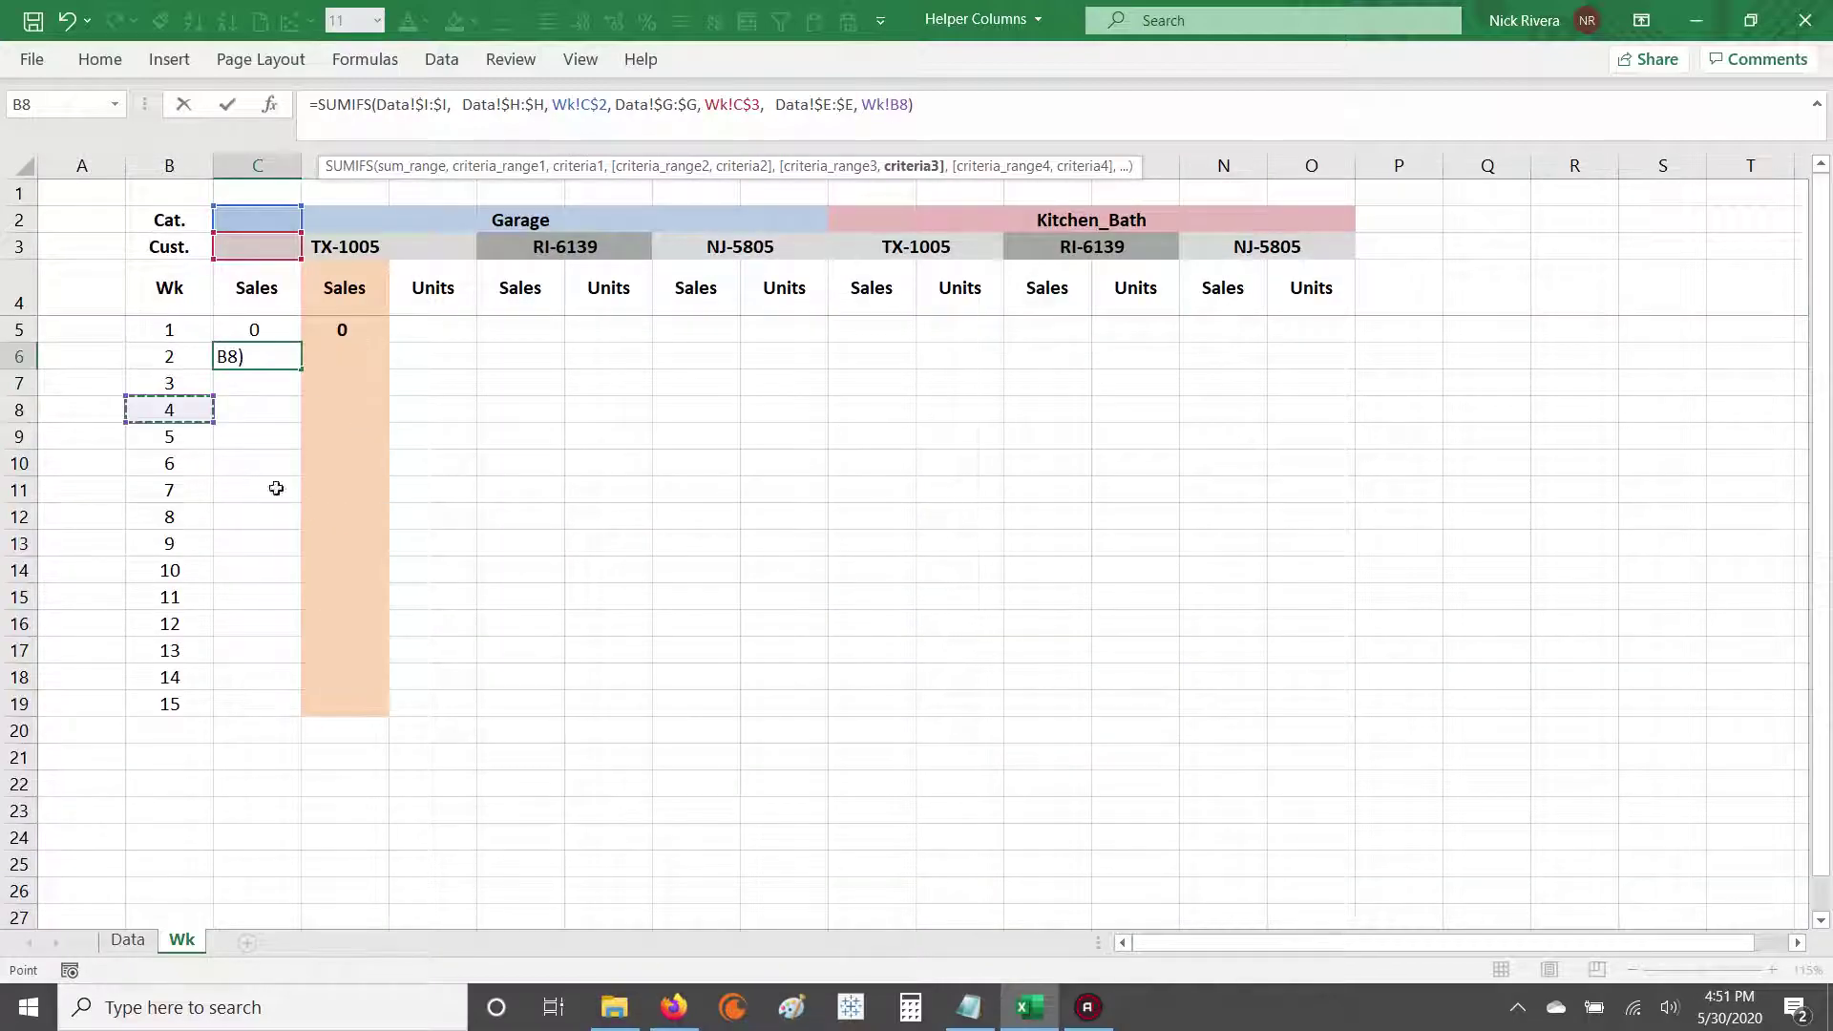
pyautogui.click(188, 358)
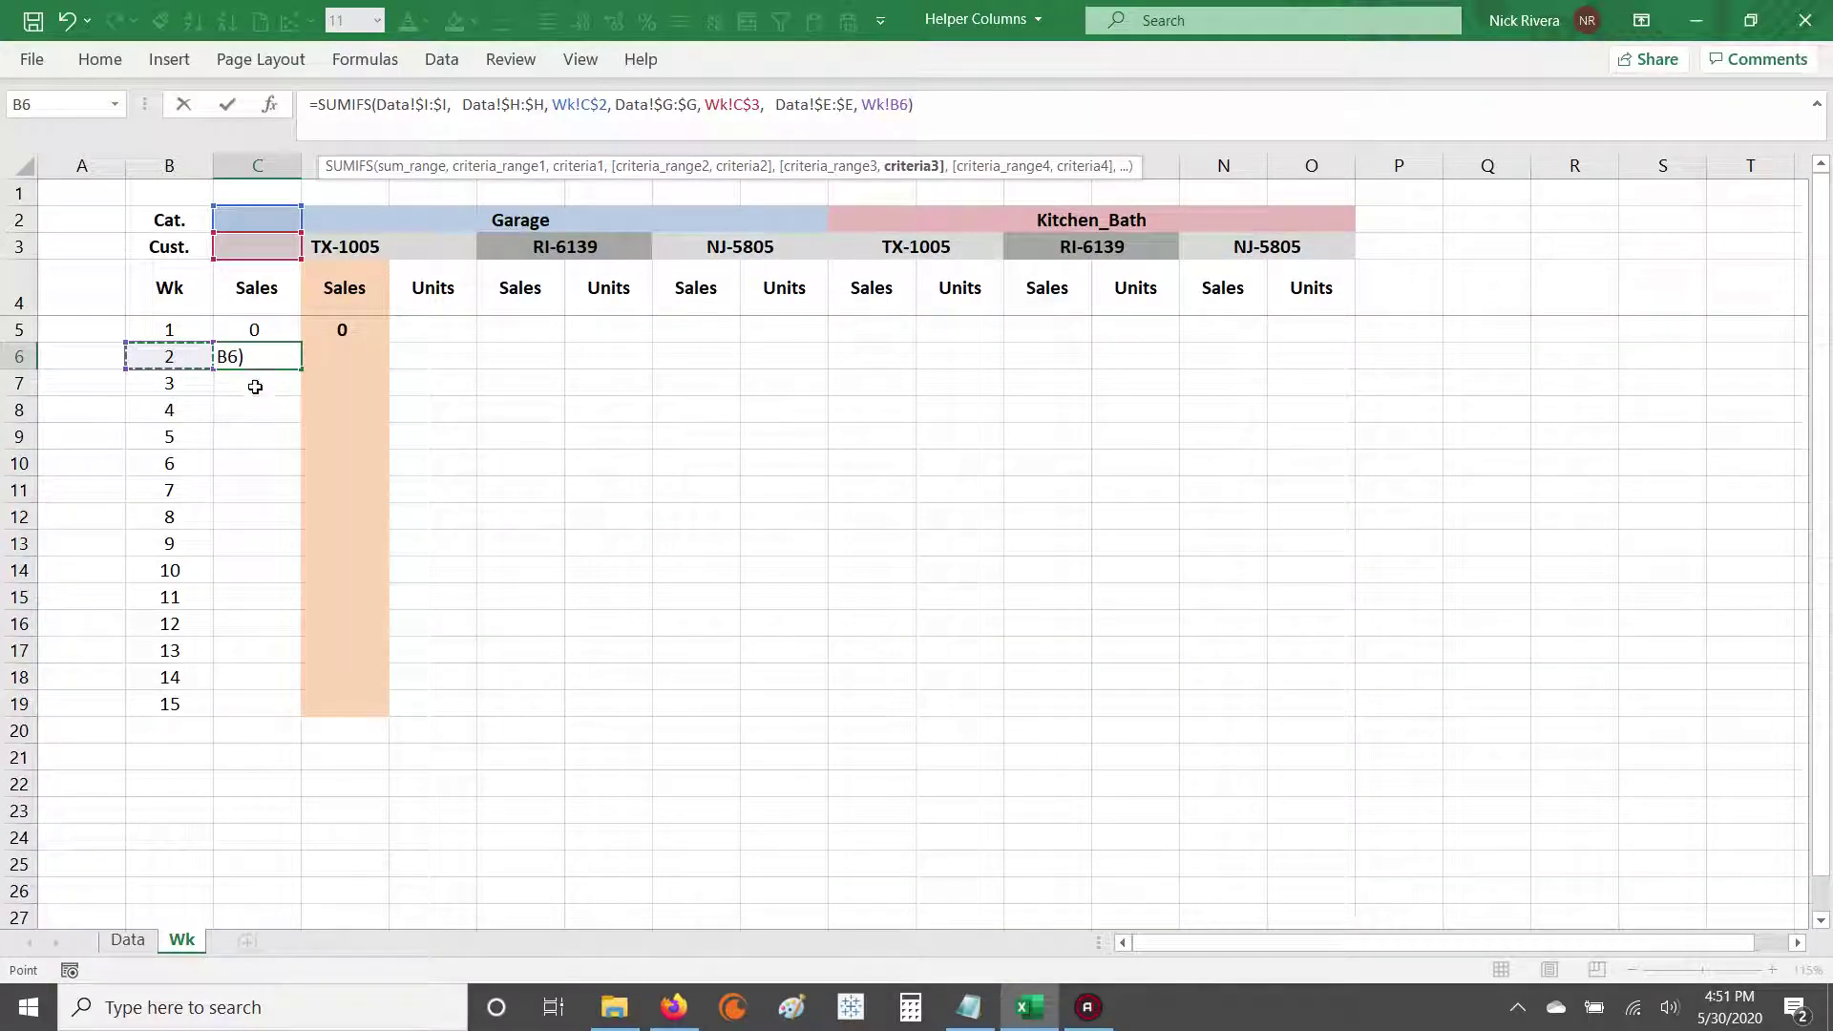
pyautogui.press('F4')
pyautogui.press('F4')
pyautogui.press('F4')
pyautogui.hotkey('ctrl', 'Return')
# Step: Copy the three-criteria SUMIFS formula from Wk cell C6 down the Sales column through week 15 in C19
pyautogui.hotkey('ctrl', 'c')
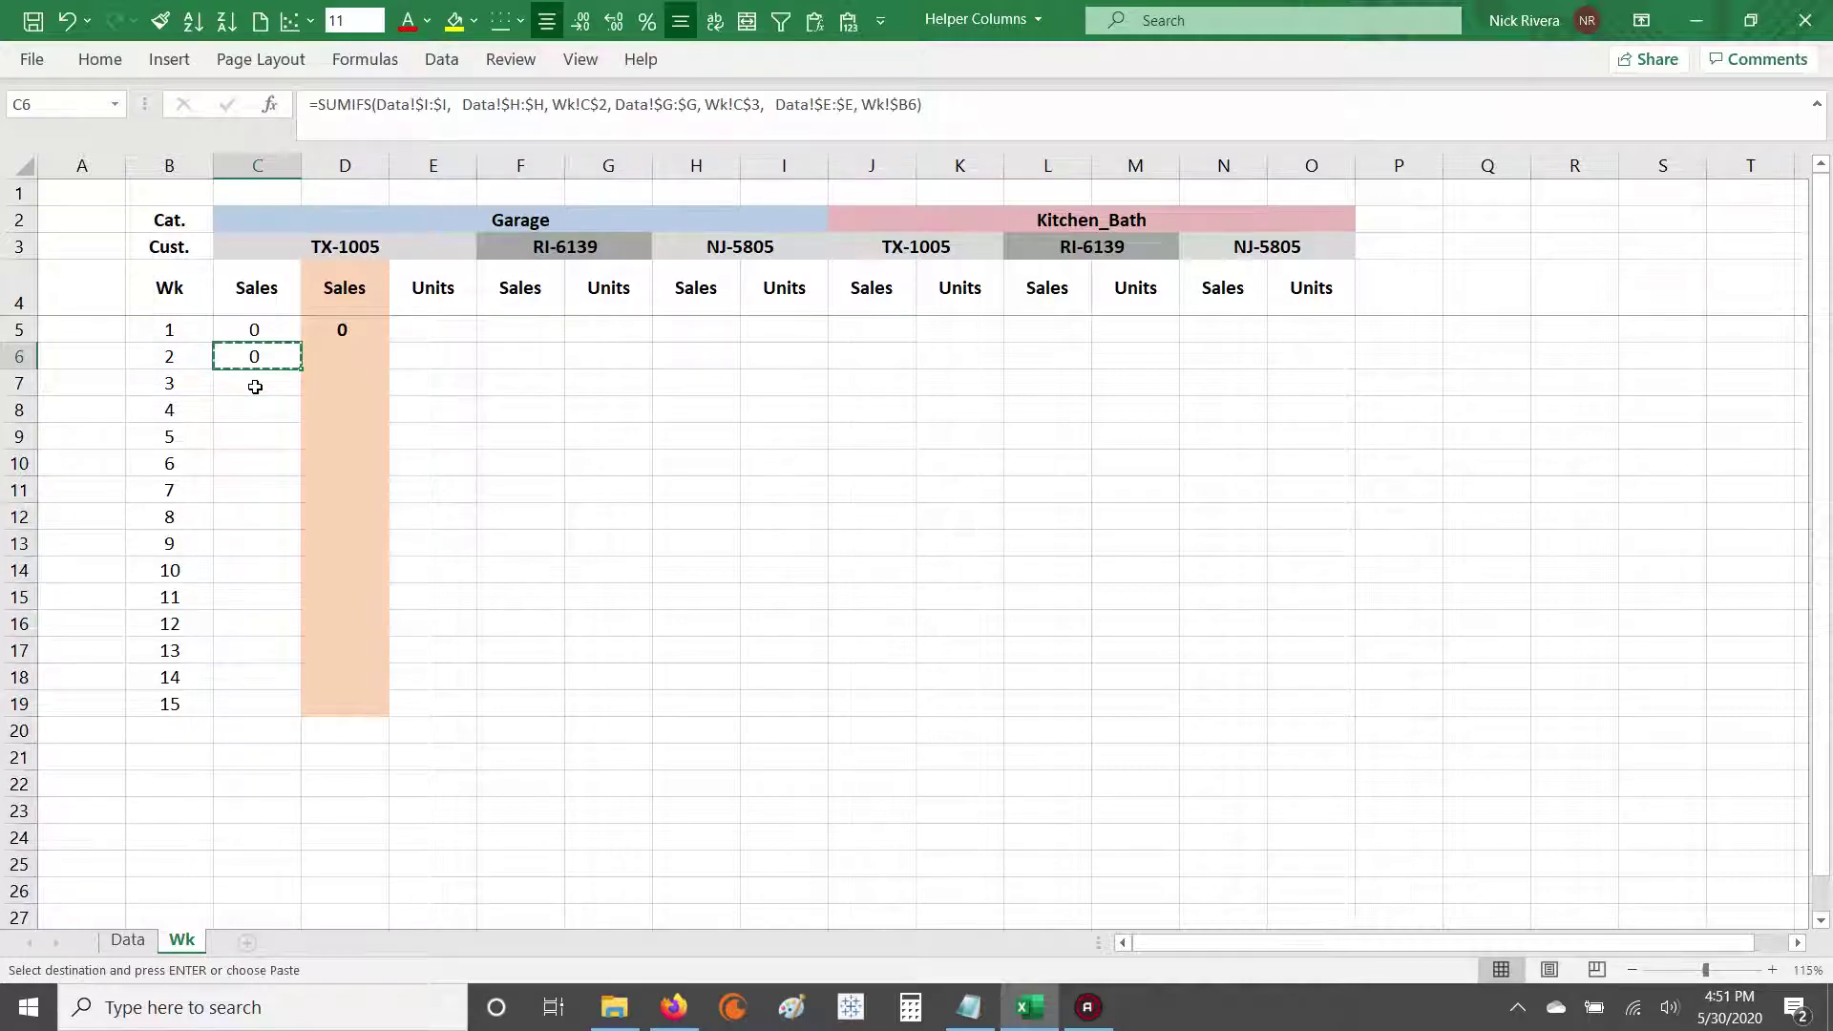
pyautogui.press('Left')
pyautogui.hotkey('ctrl', 'Down')
pyautogui.press('Right')
pyautogui.hotkey('ctrl', 'shift', 'Up')
pyautogui.press('Return')
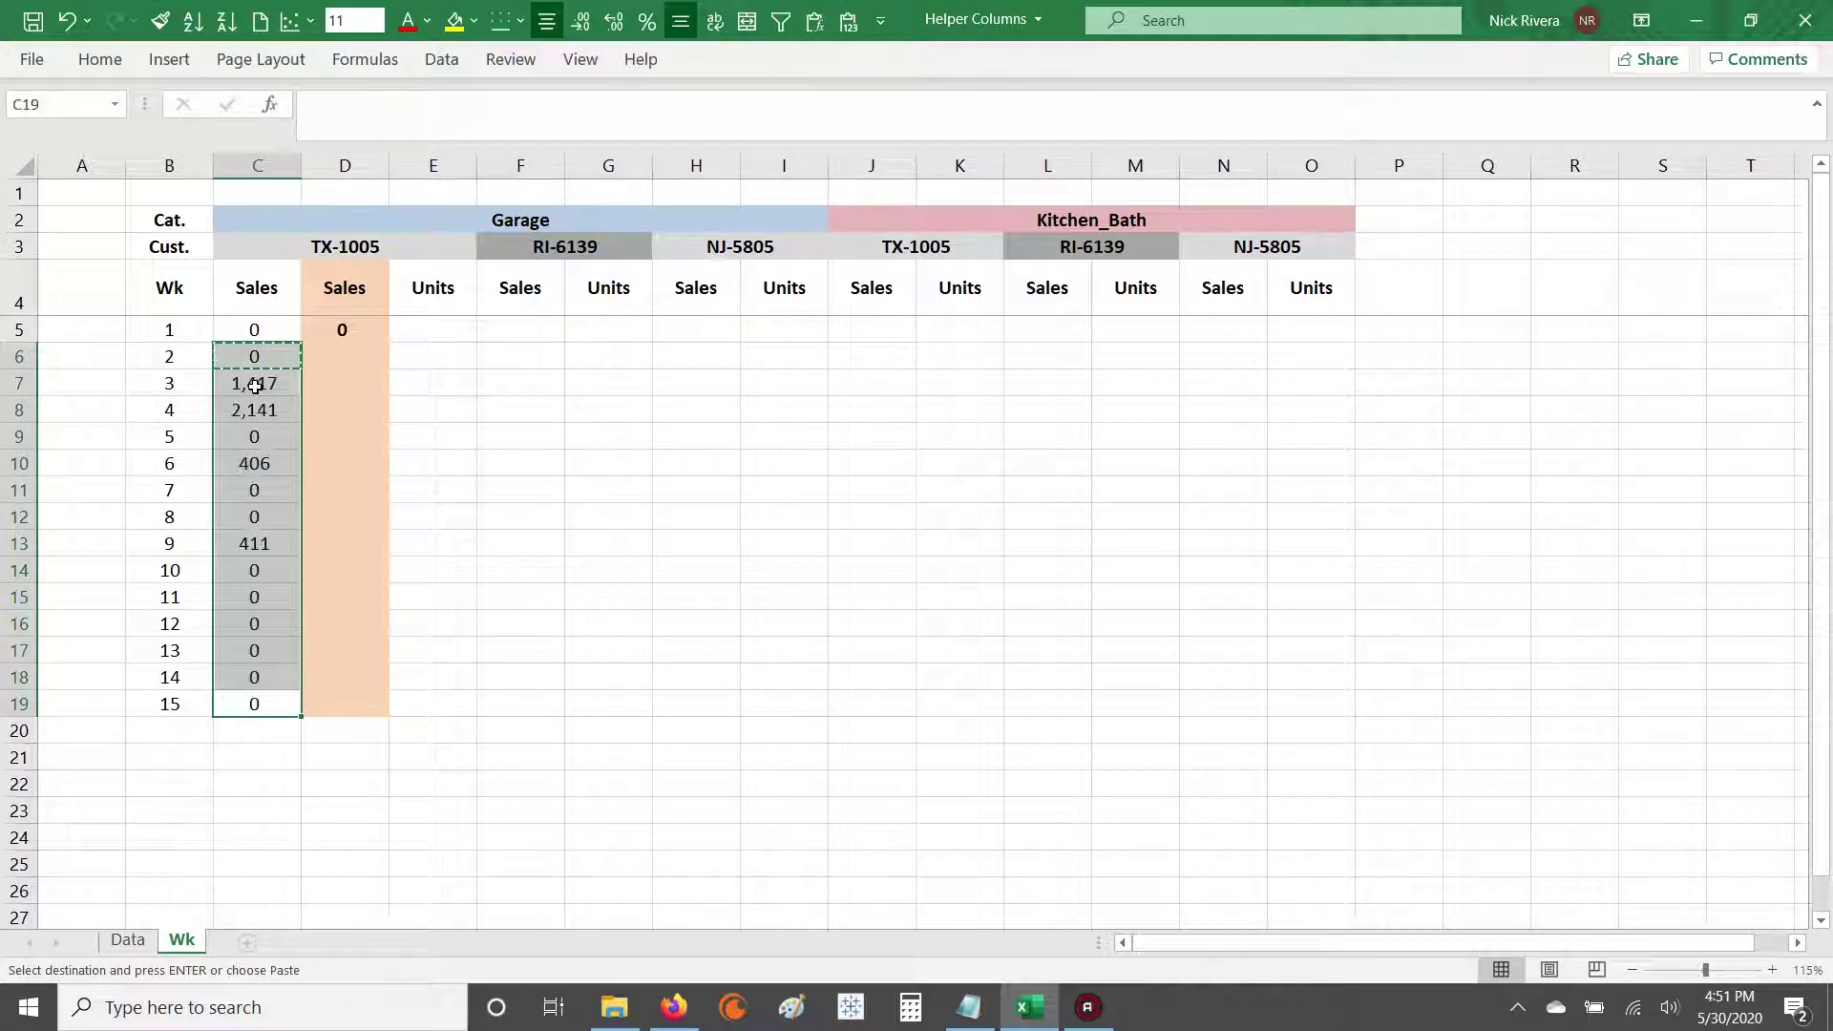
# Step: Check the customer and category header cells, C3 and C2, above the filled Sales column
pyautogui.hotkey('ctrl', 'Up')
pyautogui.hotkey('ctrl', 'Up')
pyautogui.press('Down')
pyautogui.press('Down')
pyautogui.press('Down')
pyautogui.press('Up')
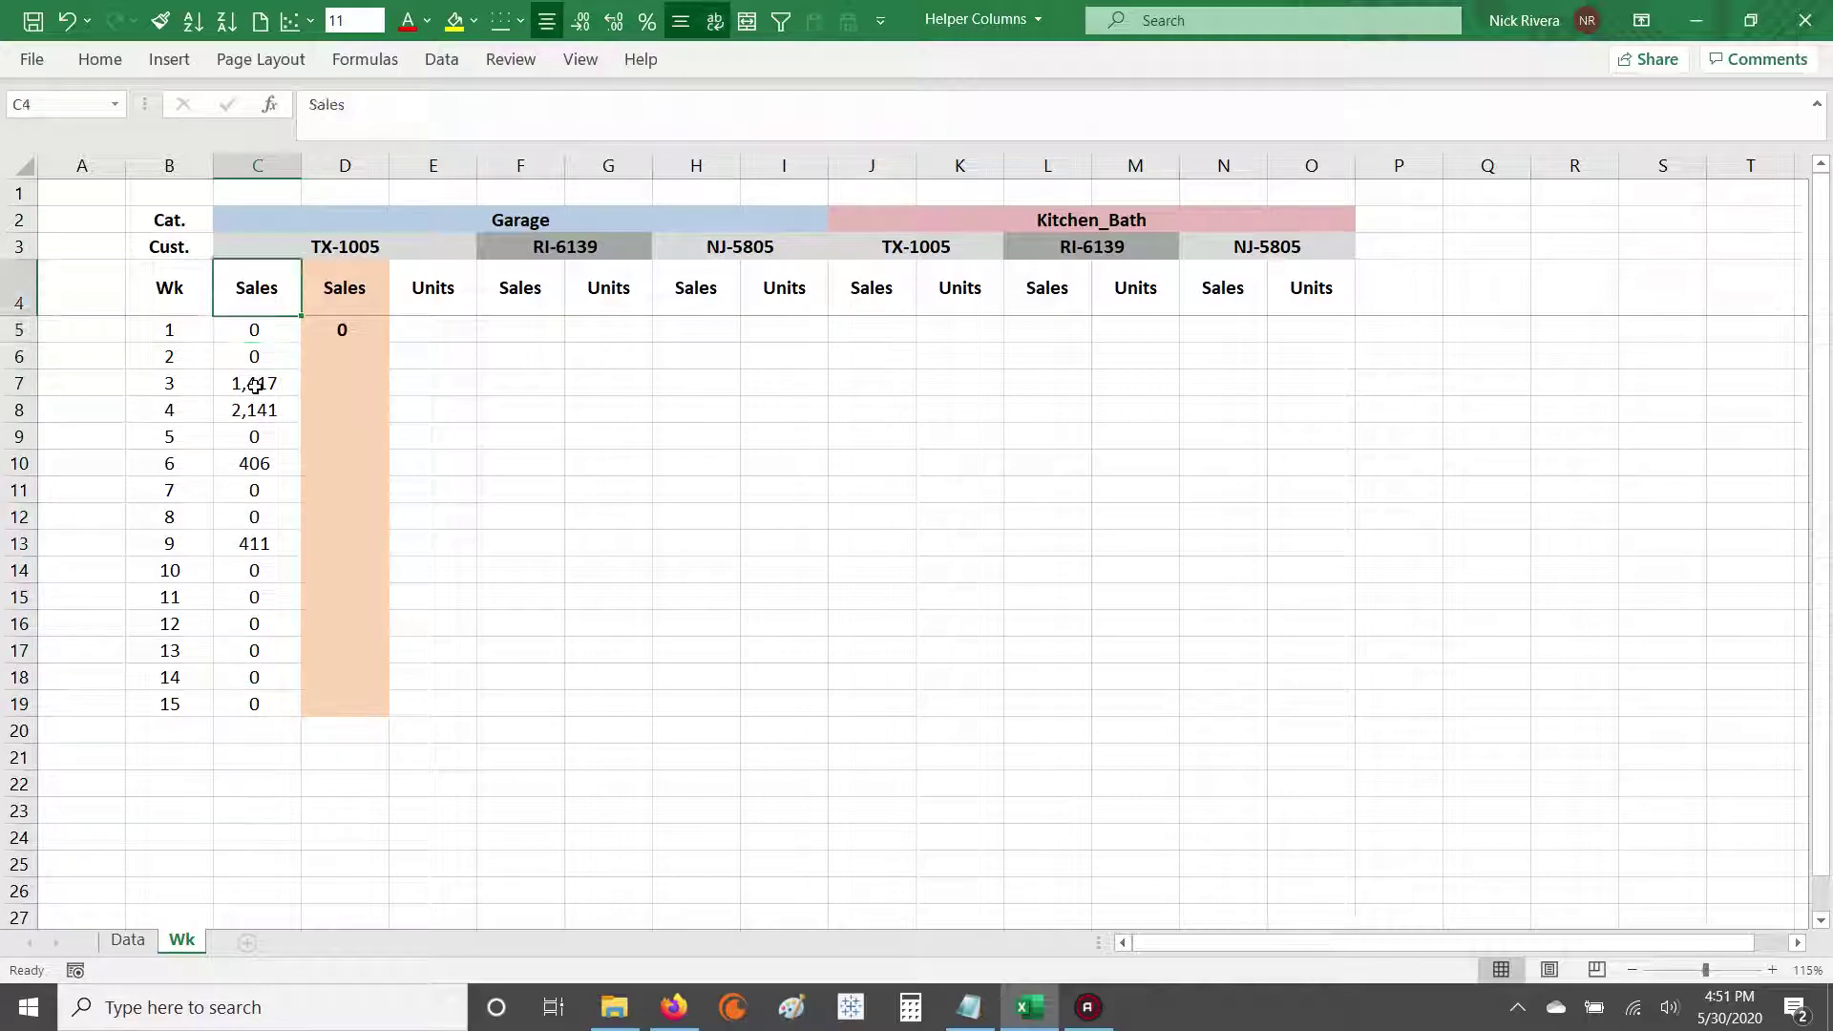
pyautogui.press('Up')
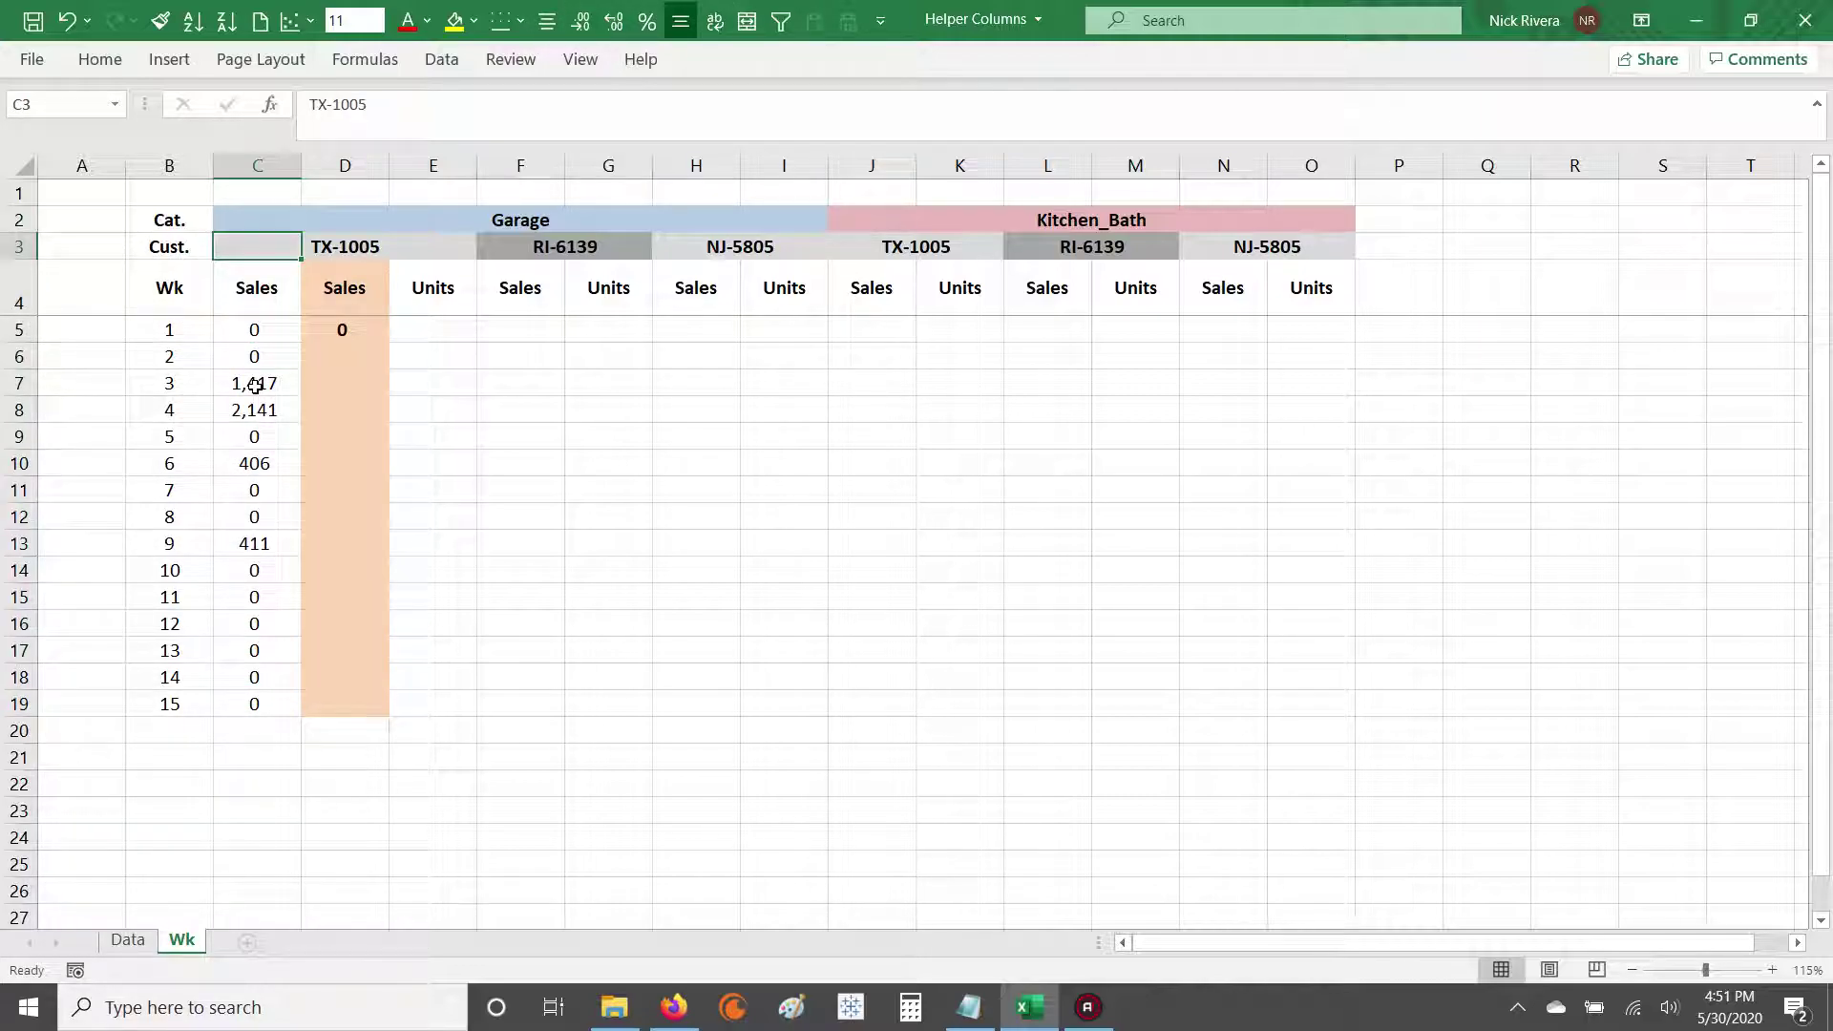
pyautogui.click(268, 222)
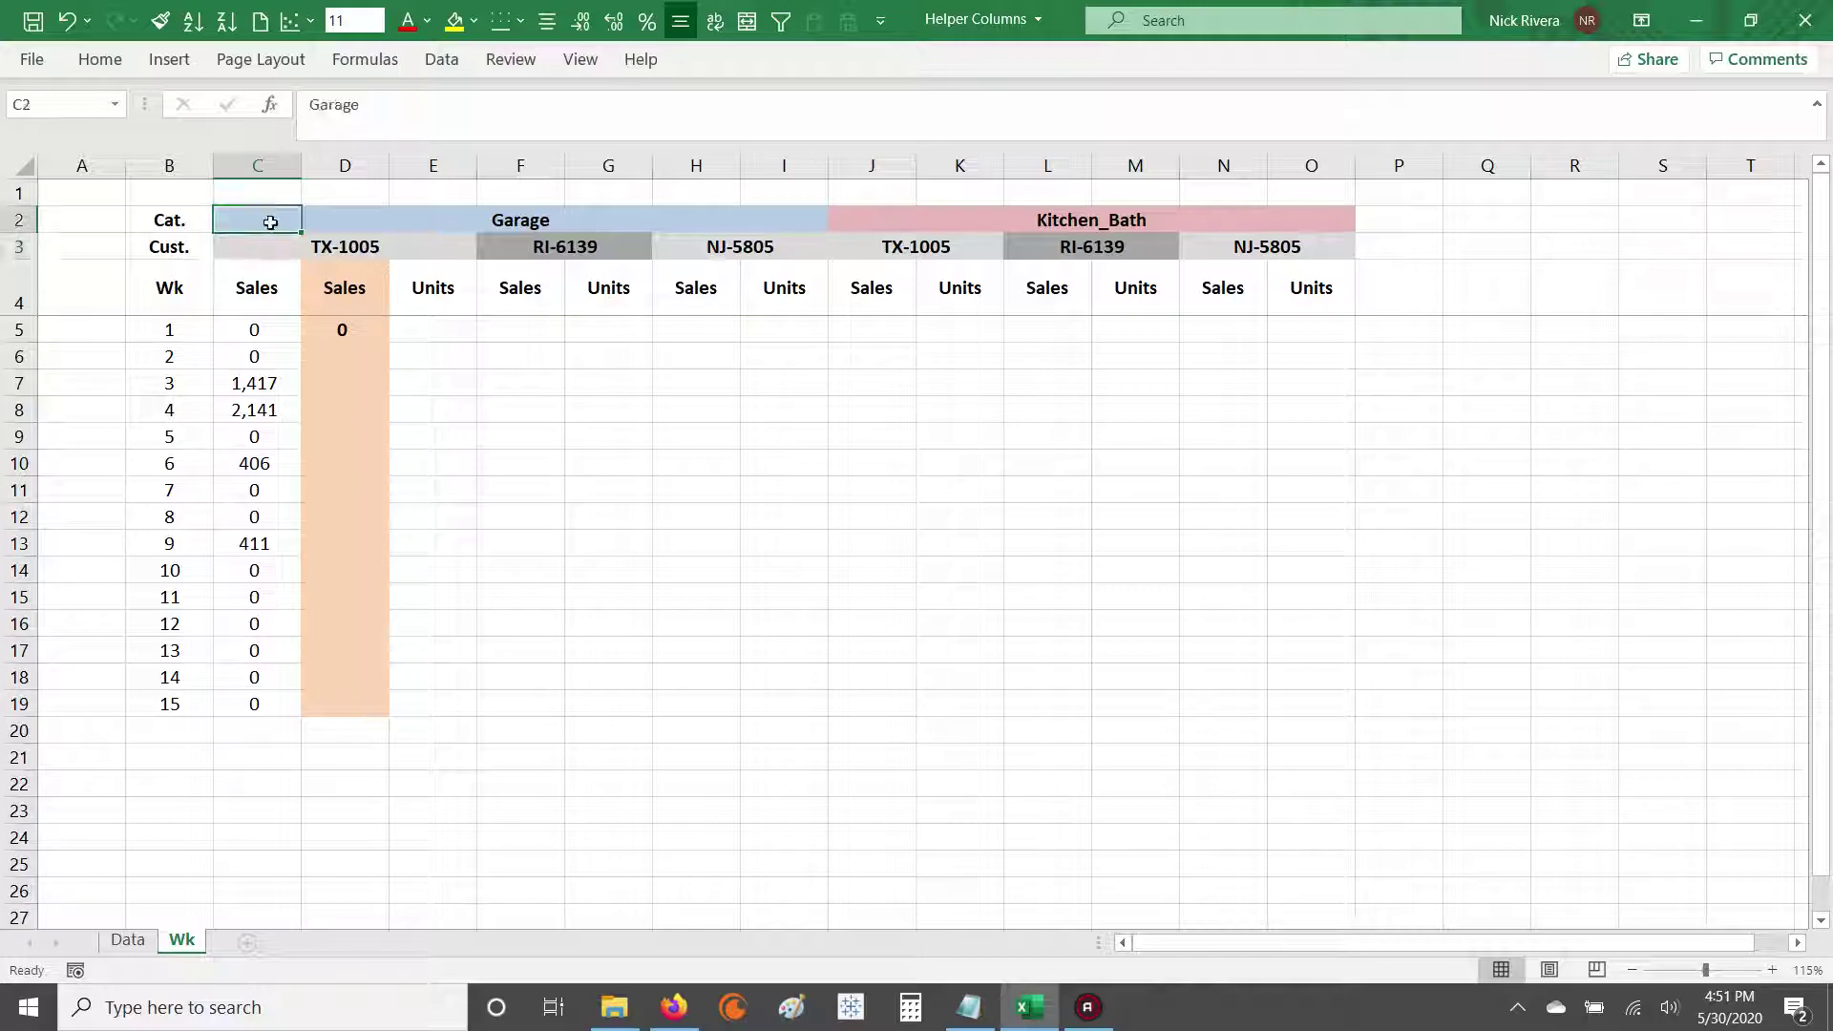
# Step: Examine the weekly SUMIFS results and their formulas down the Sales column, starting from week 1
pyautogui.click(250, 382)
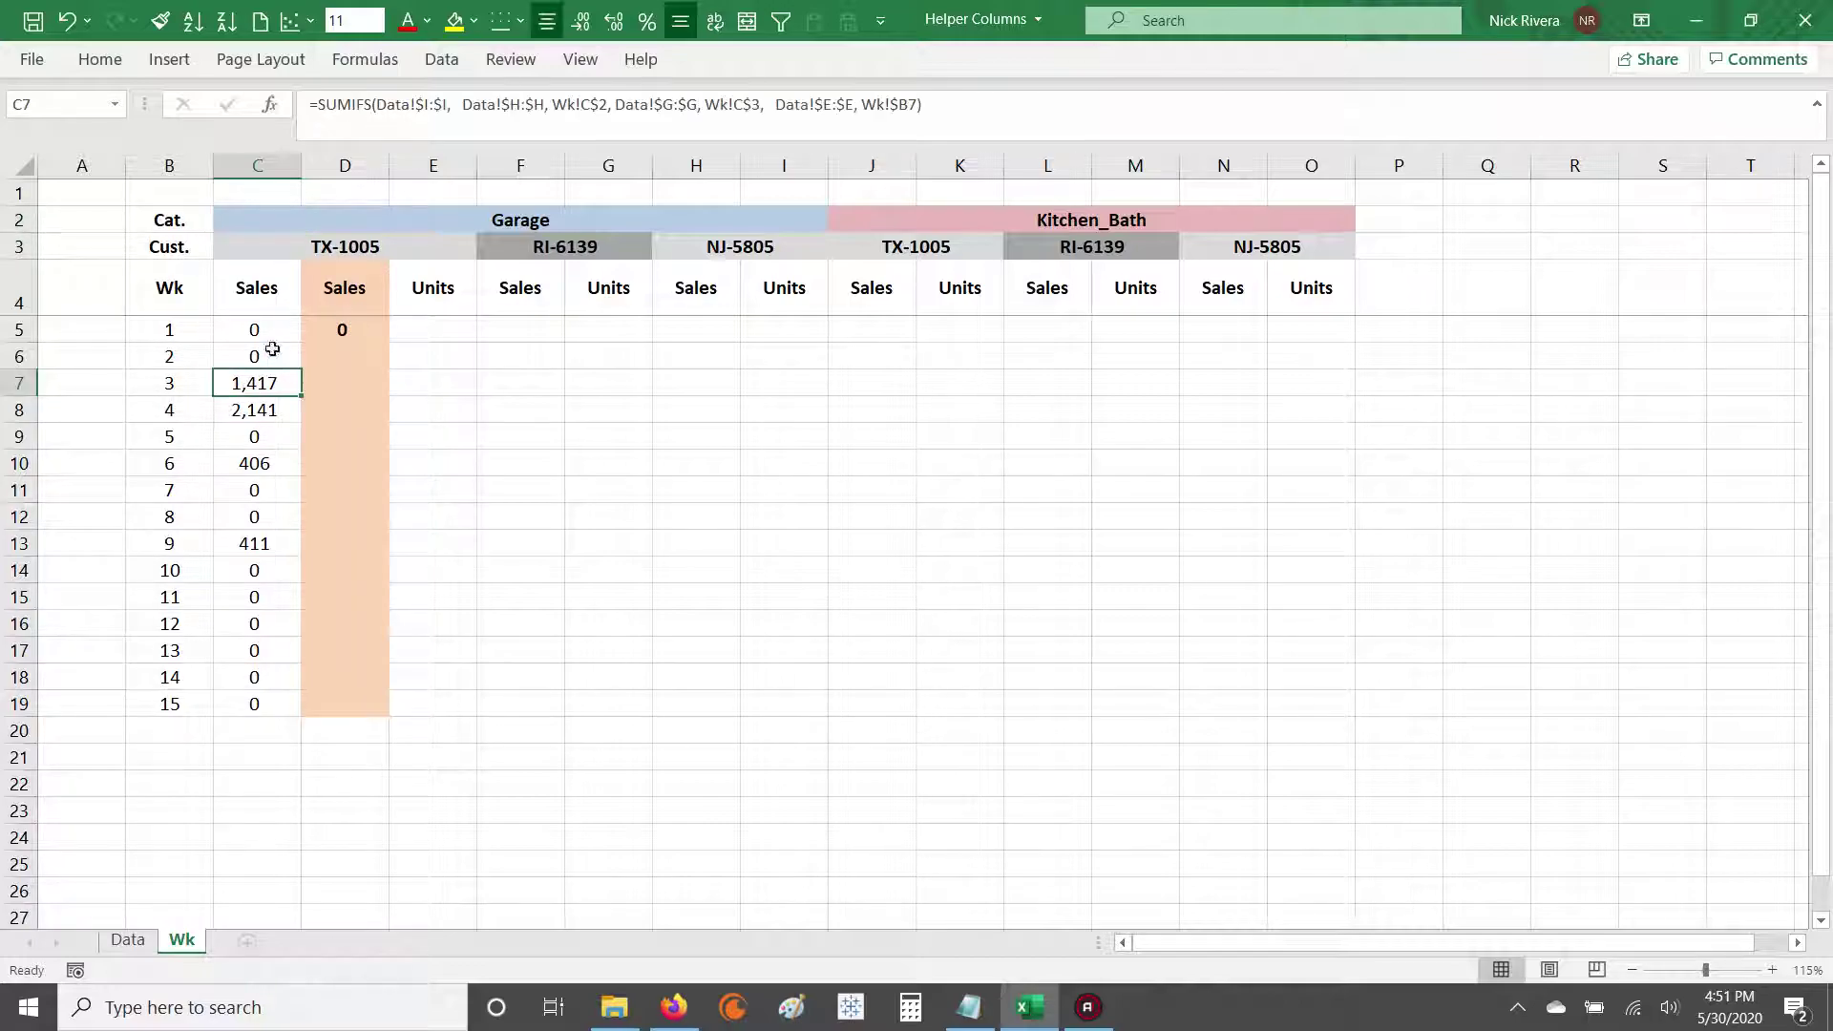
pyautogui.press('Up')
pyautogui.press('Up')
pyautogui.press('Down')
pyautogui.press('Down')
pyautogui.press('Down')
pyautogui.press('Down')
pyautogui.press('Down')
pyautogui.press('Down')
pyautogui.press('Down')
pyautogui.press('Down')
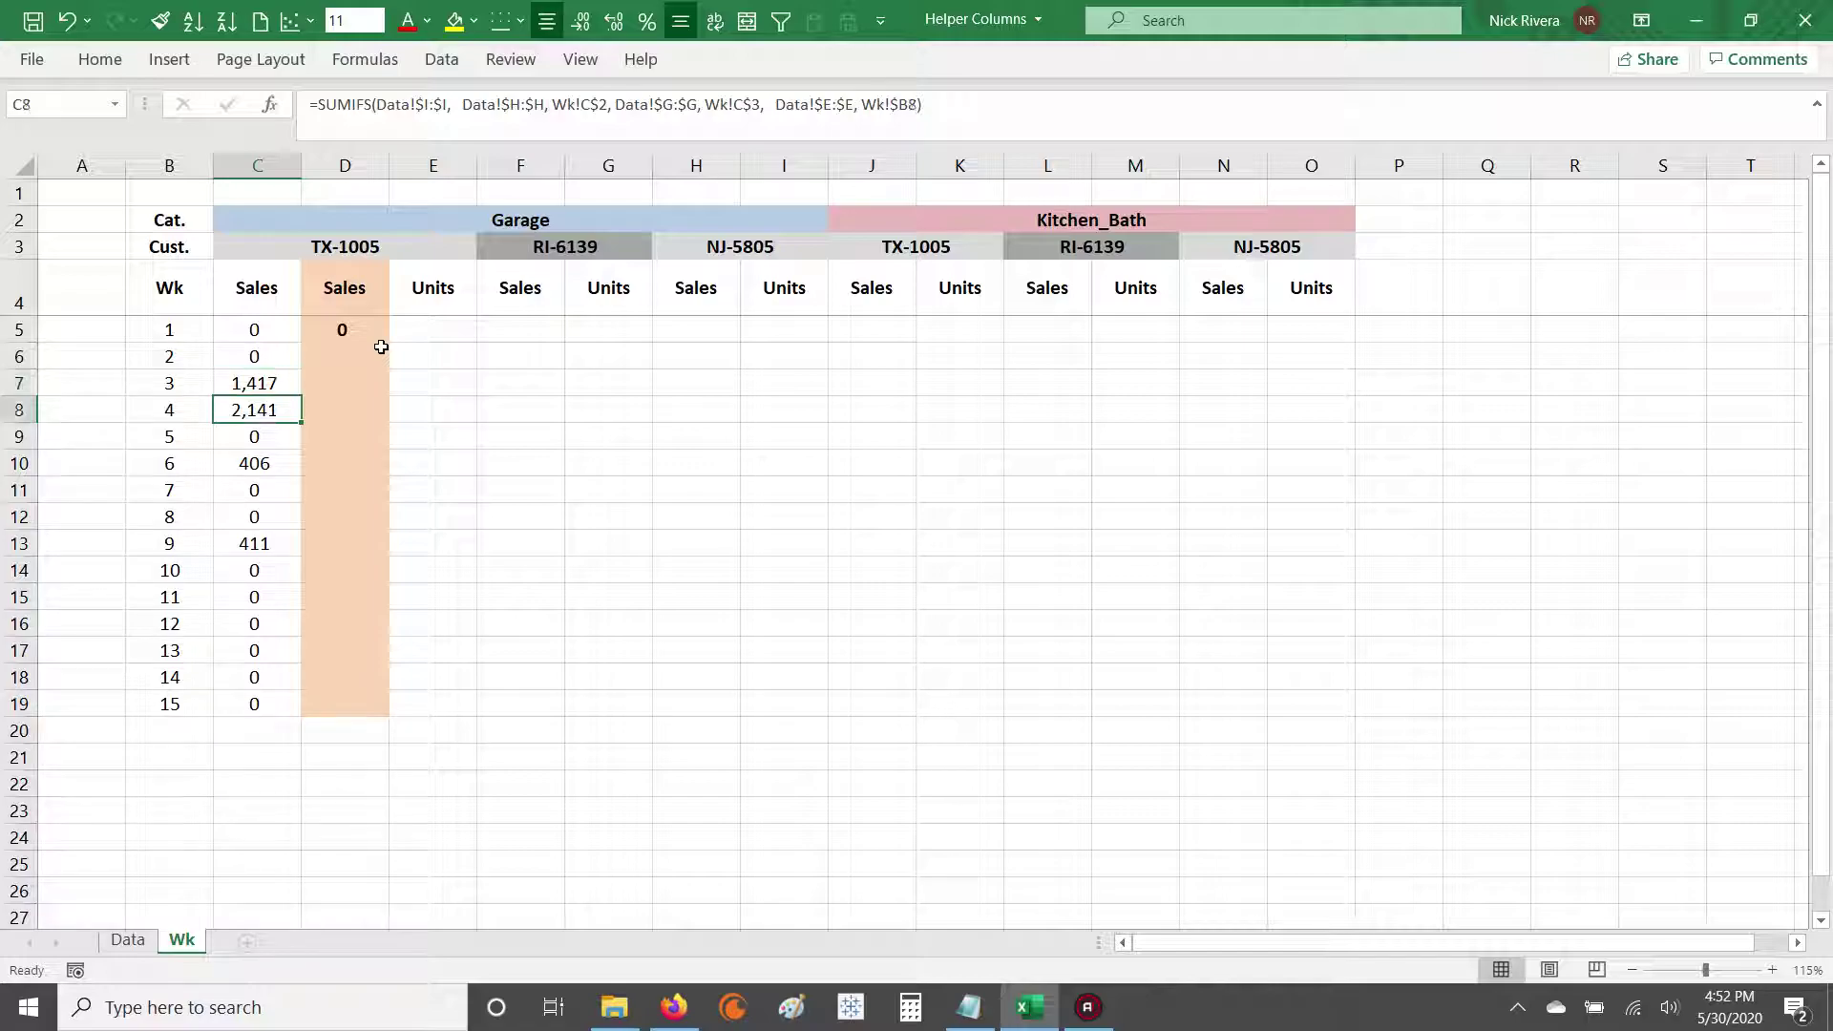
pyautogui.hotkey('ctrl', 'Up')
pyautogui.press('Down')
pyautogui.press('Down')
pyautogui.press('Up')
pyautogui.press('Down')
pyautogui.press('Down')
pyautogui.press('Down')
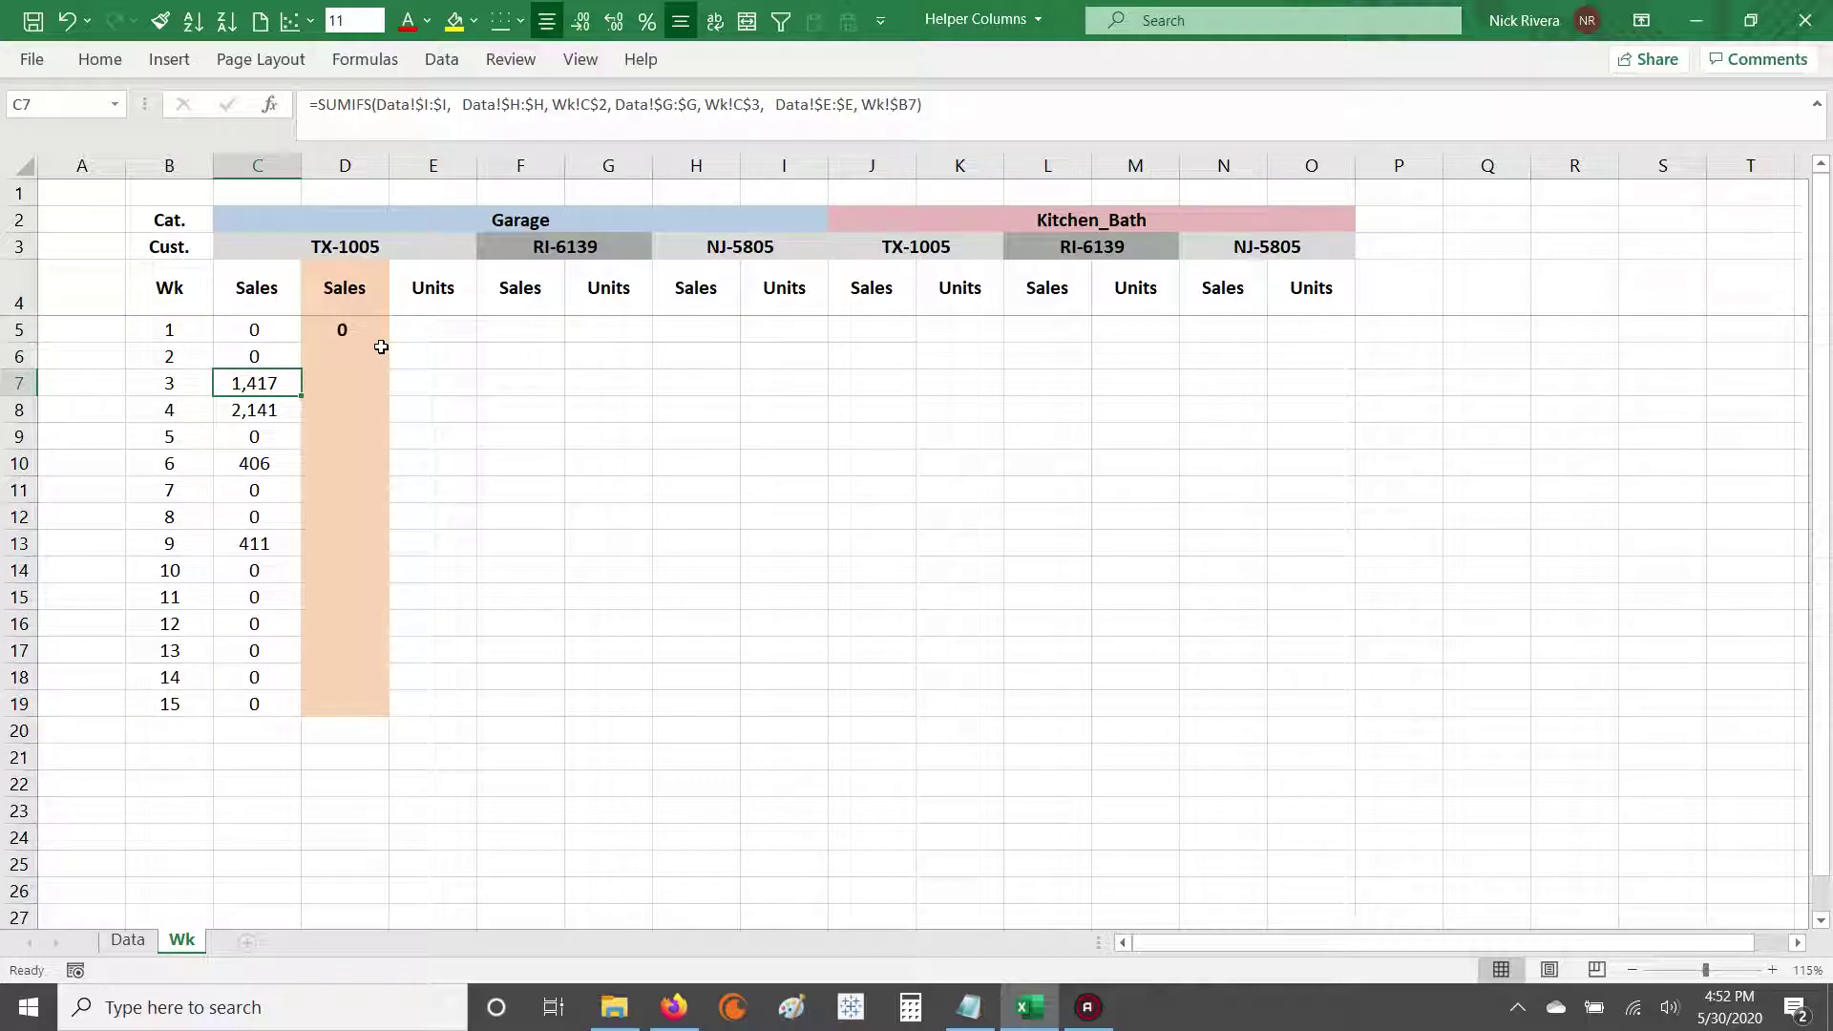
# Step: Review each of the three criteria range and criterion pairs in the SUMIFS formula in Wk cell C7
pyautogui.click(522, 106)
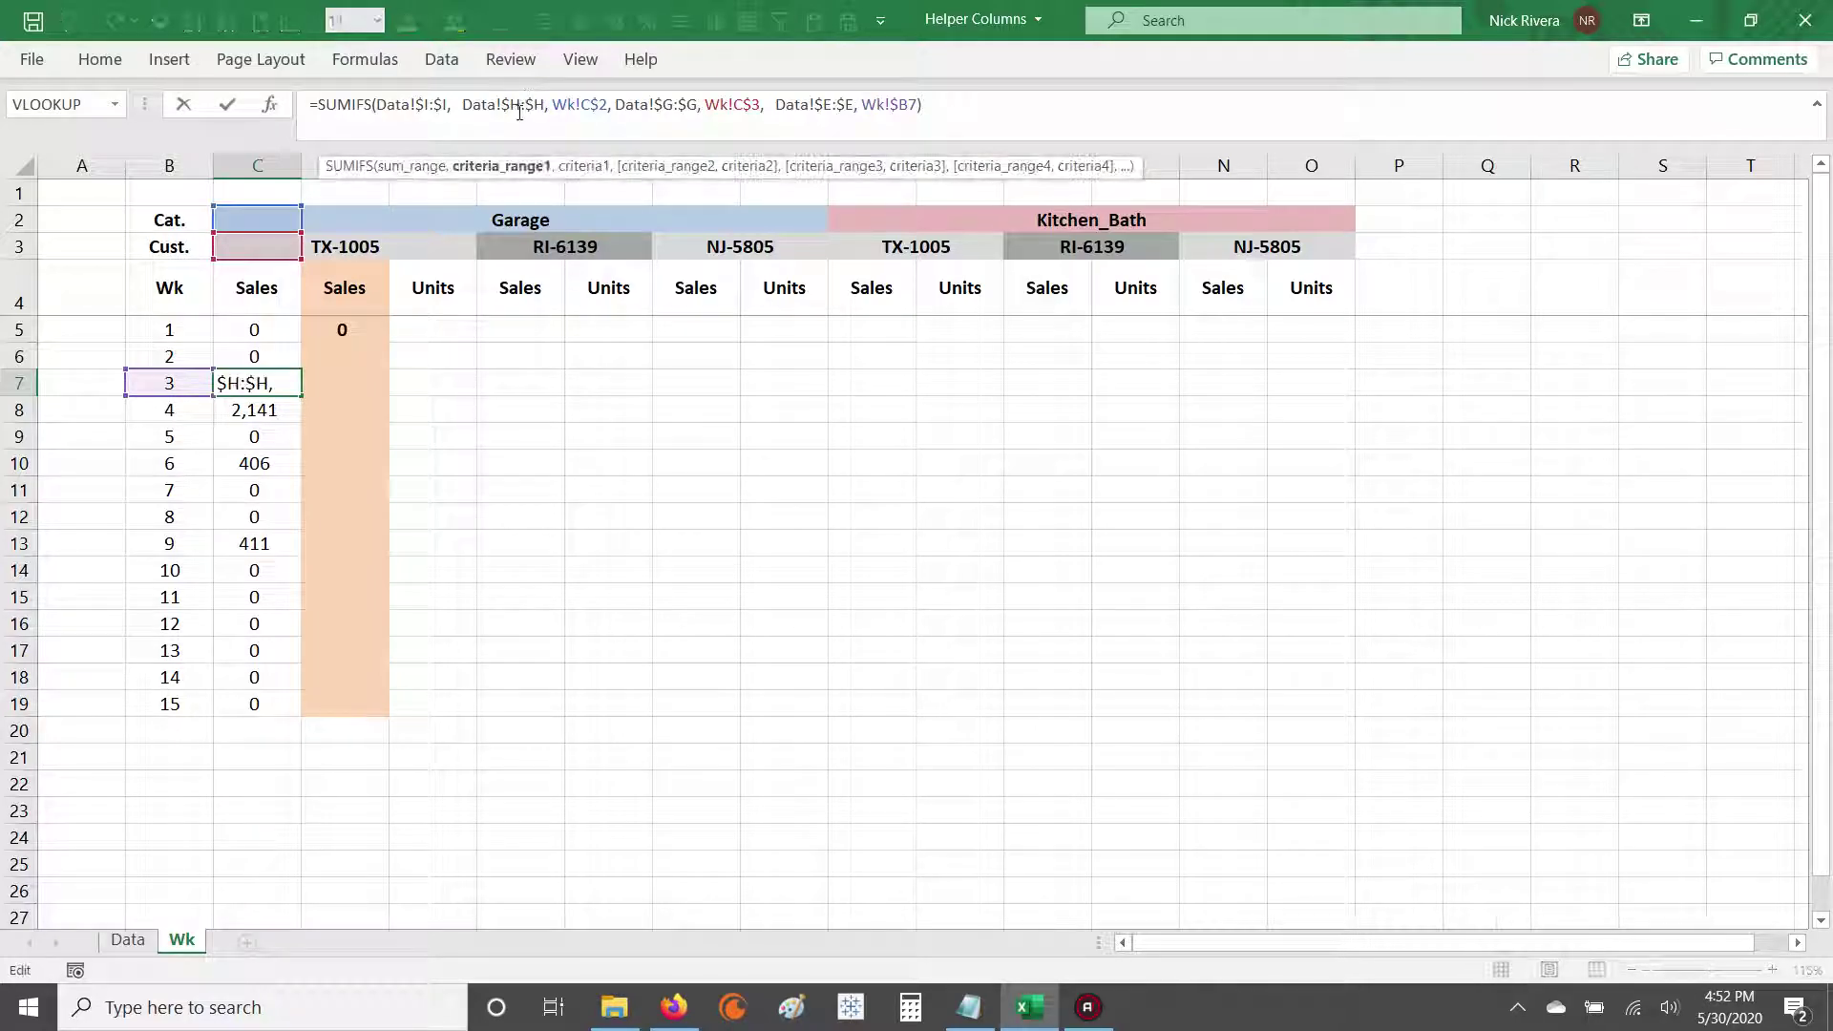
pyautogui.moveTo(468, 102); pyautogui.dragTo(533, 102)
pyautogui.click(581, 102)
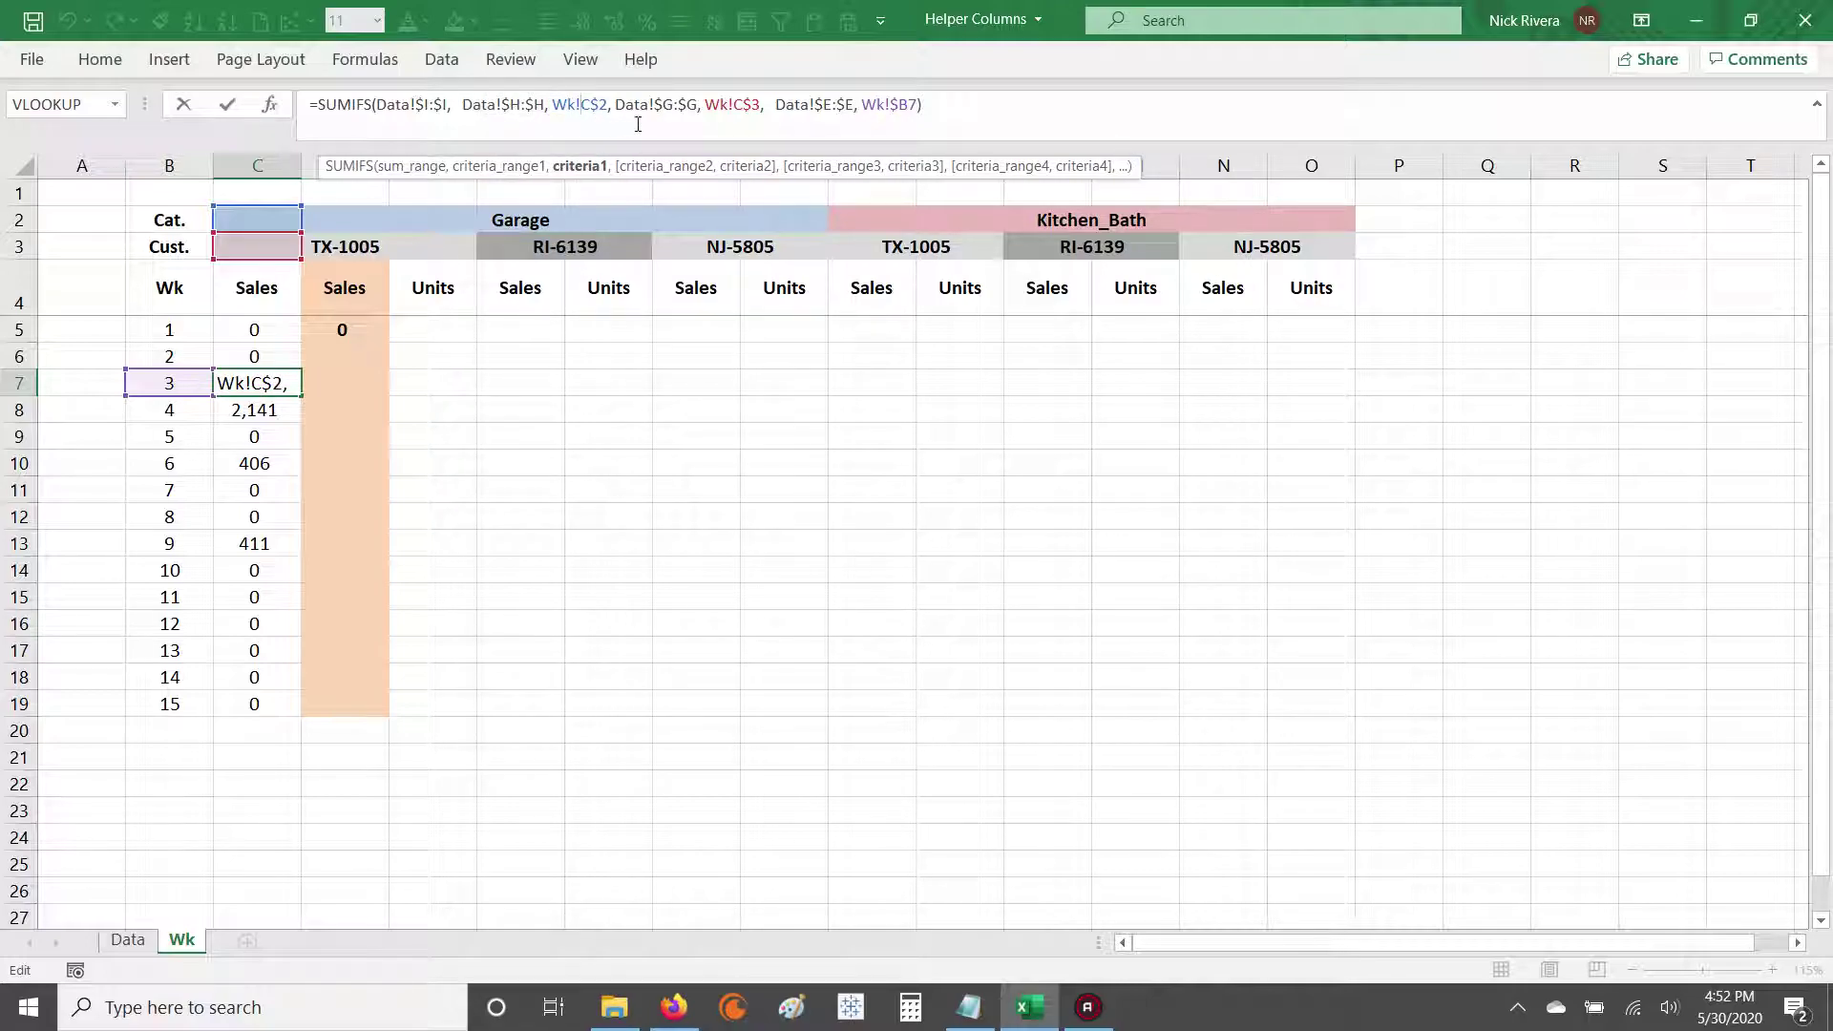
pyautogui.moveTo(616, 103); pyautogui.dragTo(764, 103)
pyautogui.click(501, 103)
pyautogui.click(590, 104)
pyautogui.doubleClick(638, 104)
pyautogui.click(741, 103)
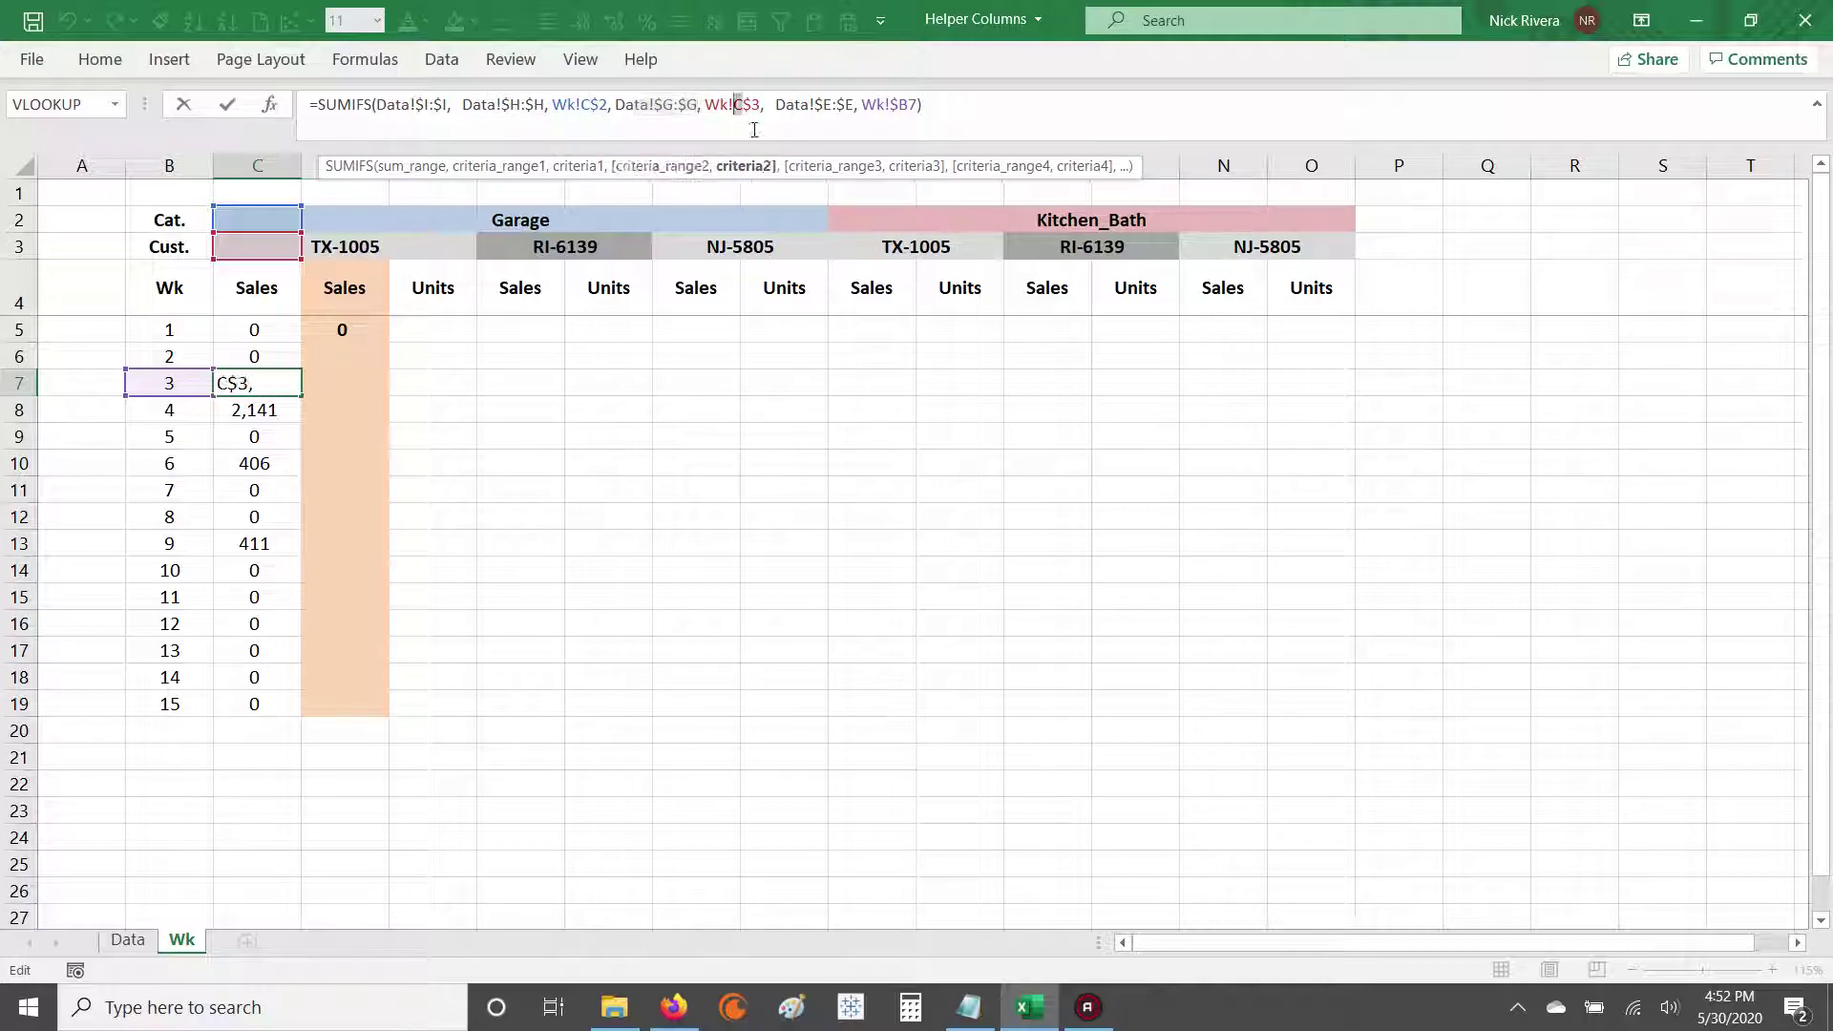
pyautogui.moveTo(823, 103); pyautogui.dragTo(891, 103)
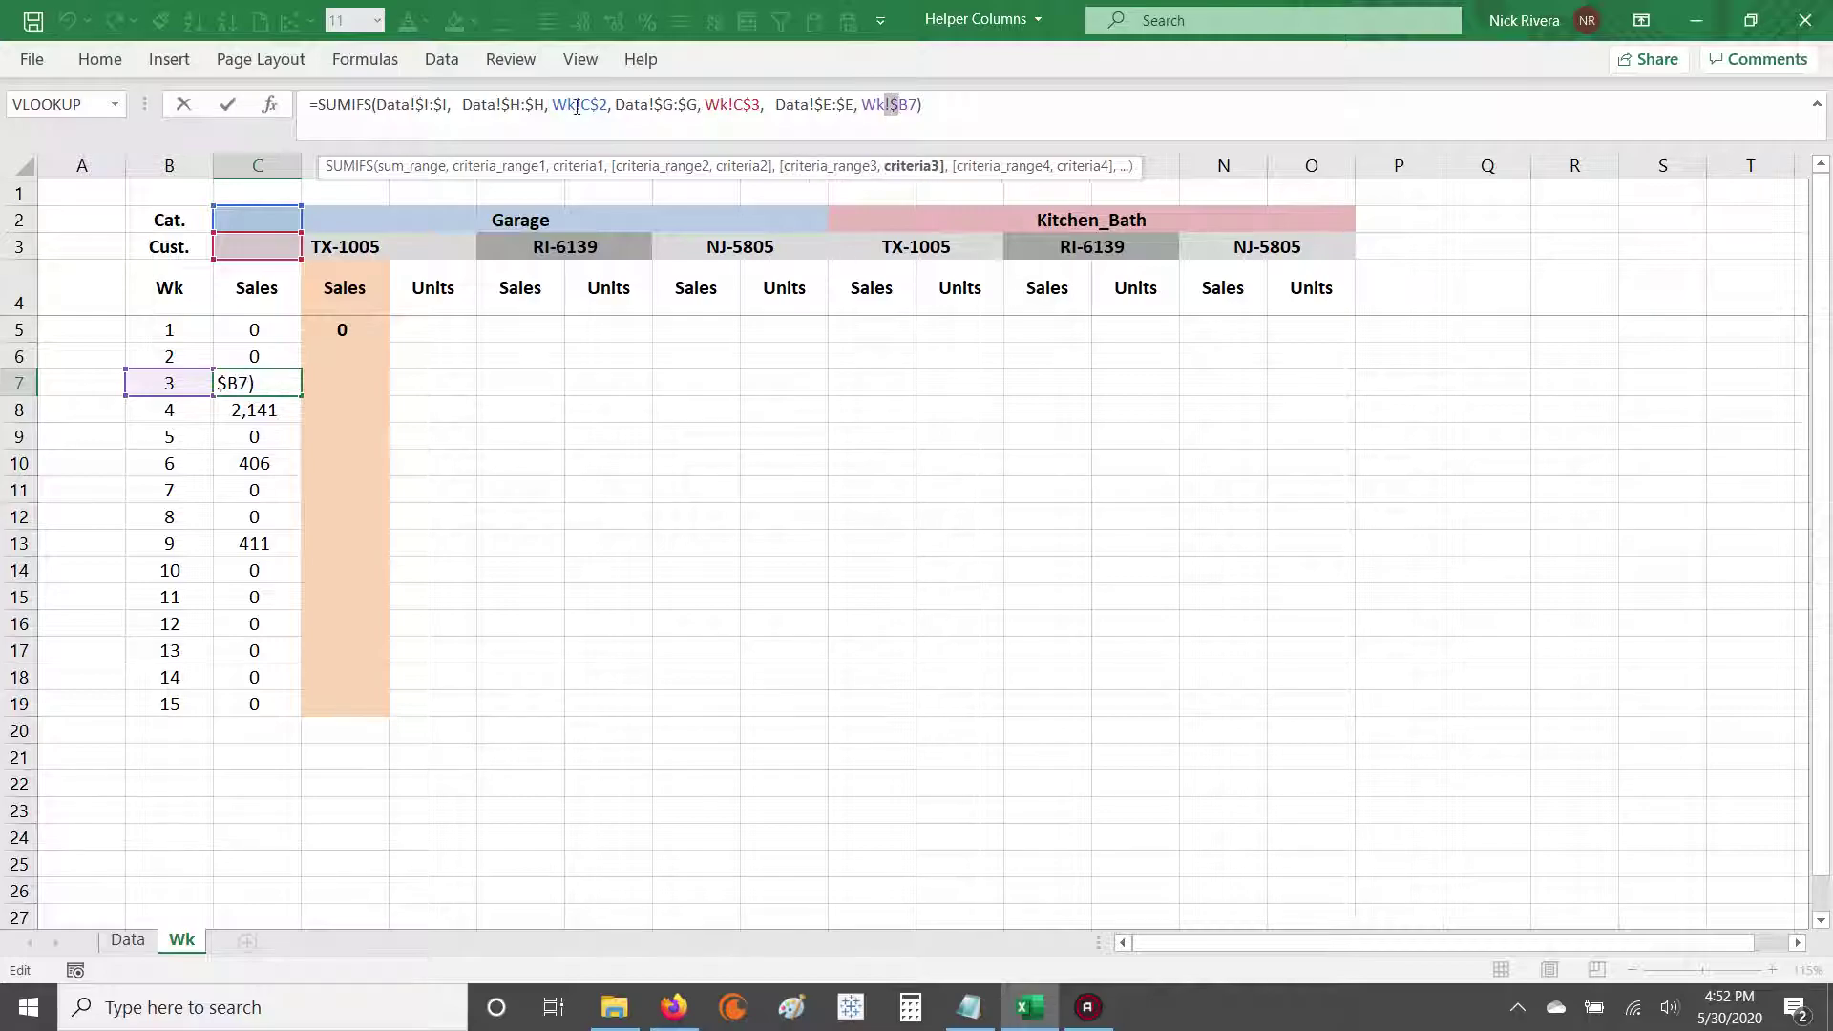
pyautogui.moveTo(488, 103); pyautogui.dragTo(564, 103)
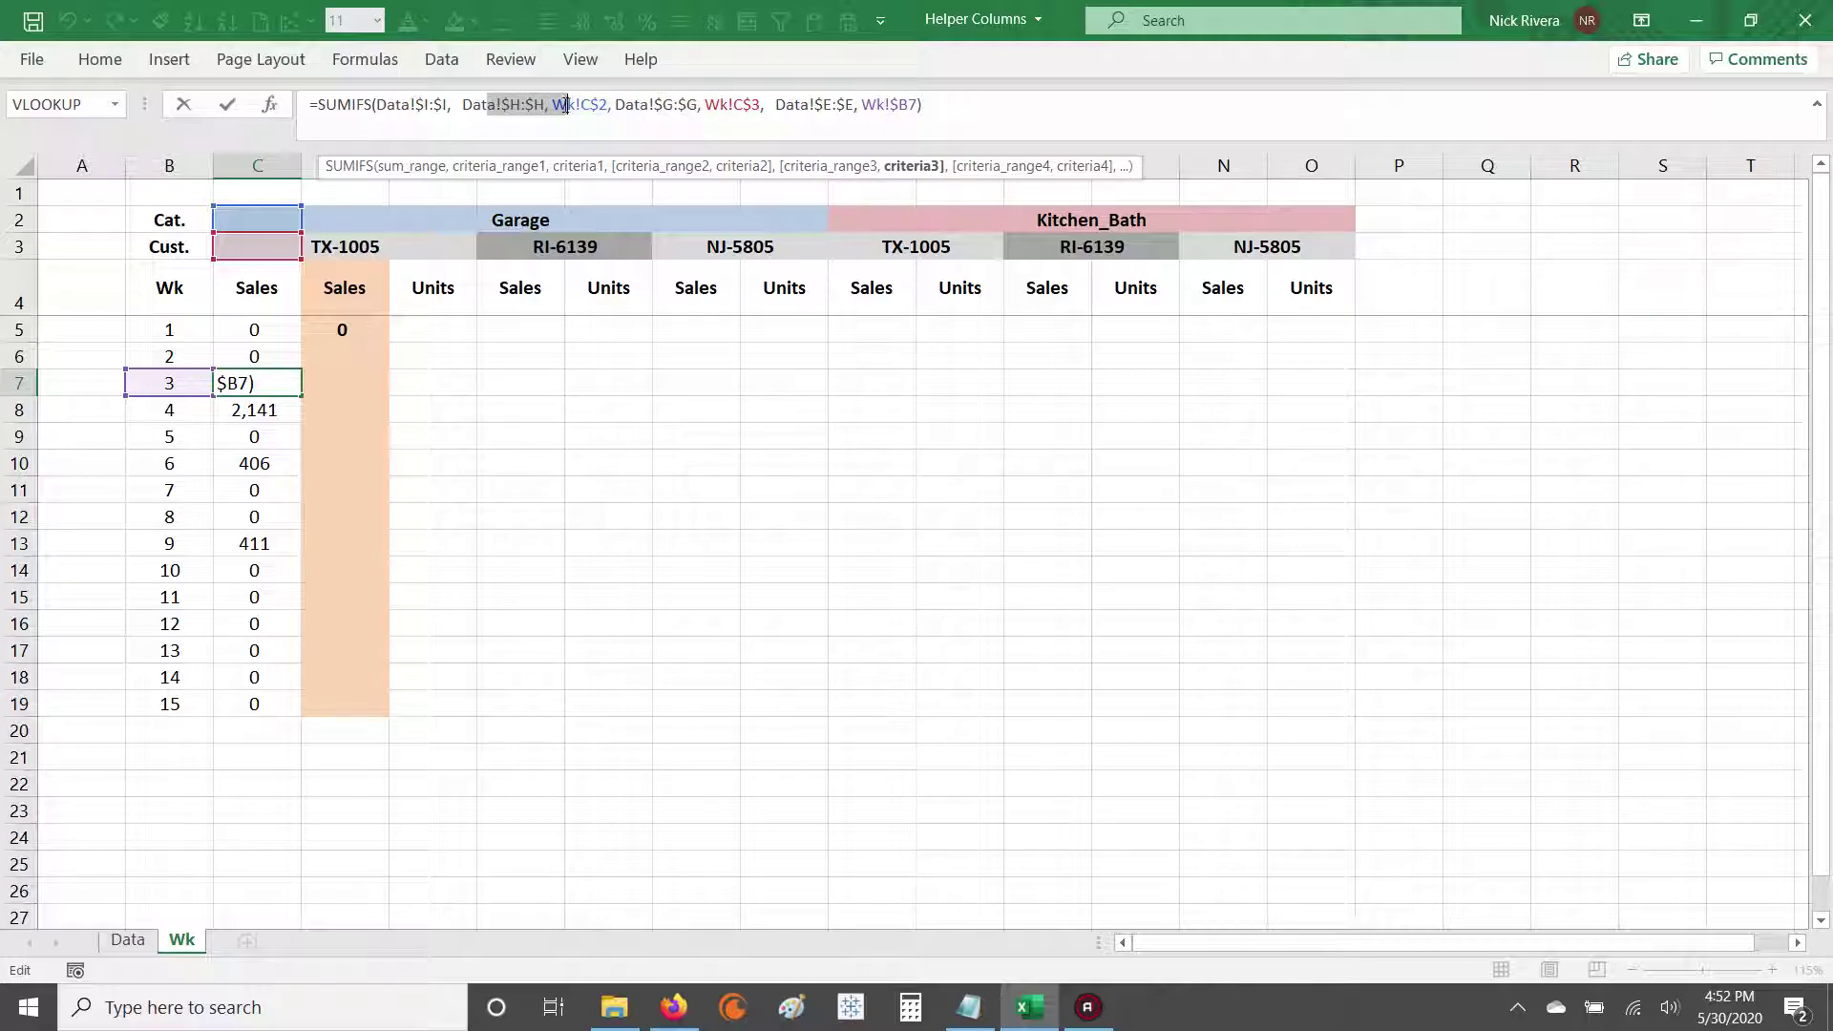
pyautogui.click(496, 103)
pyautogui.click(579, 103)
pyautogui.click(671, 103)
pyautogui.click(757, 103)
pyautogui.click(826, 103)
pyautogui.click(895, 103)
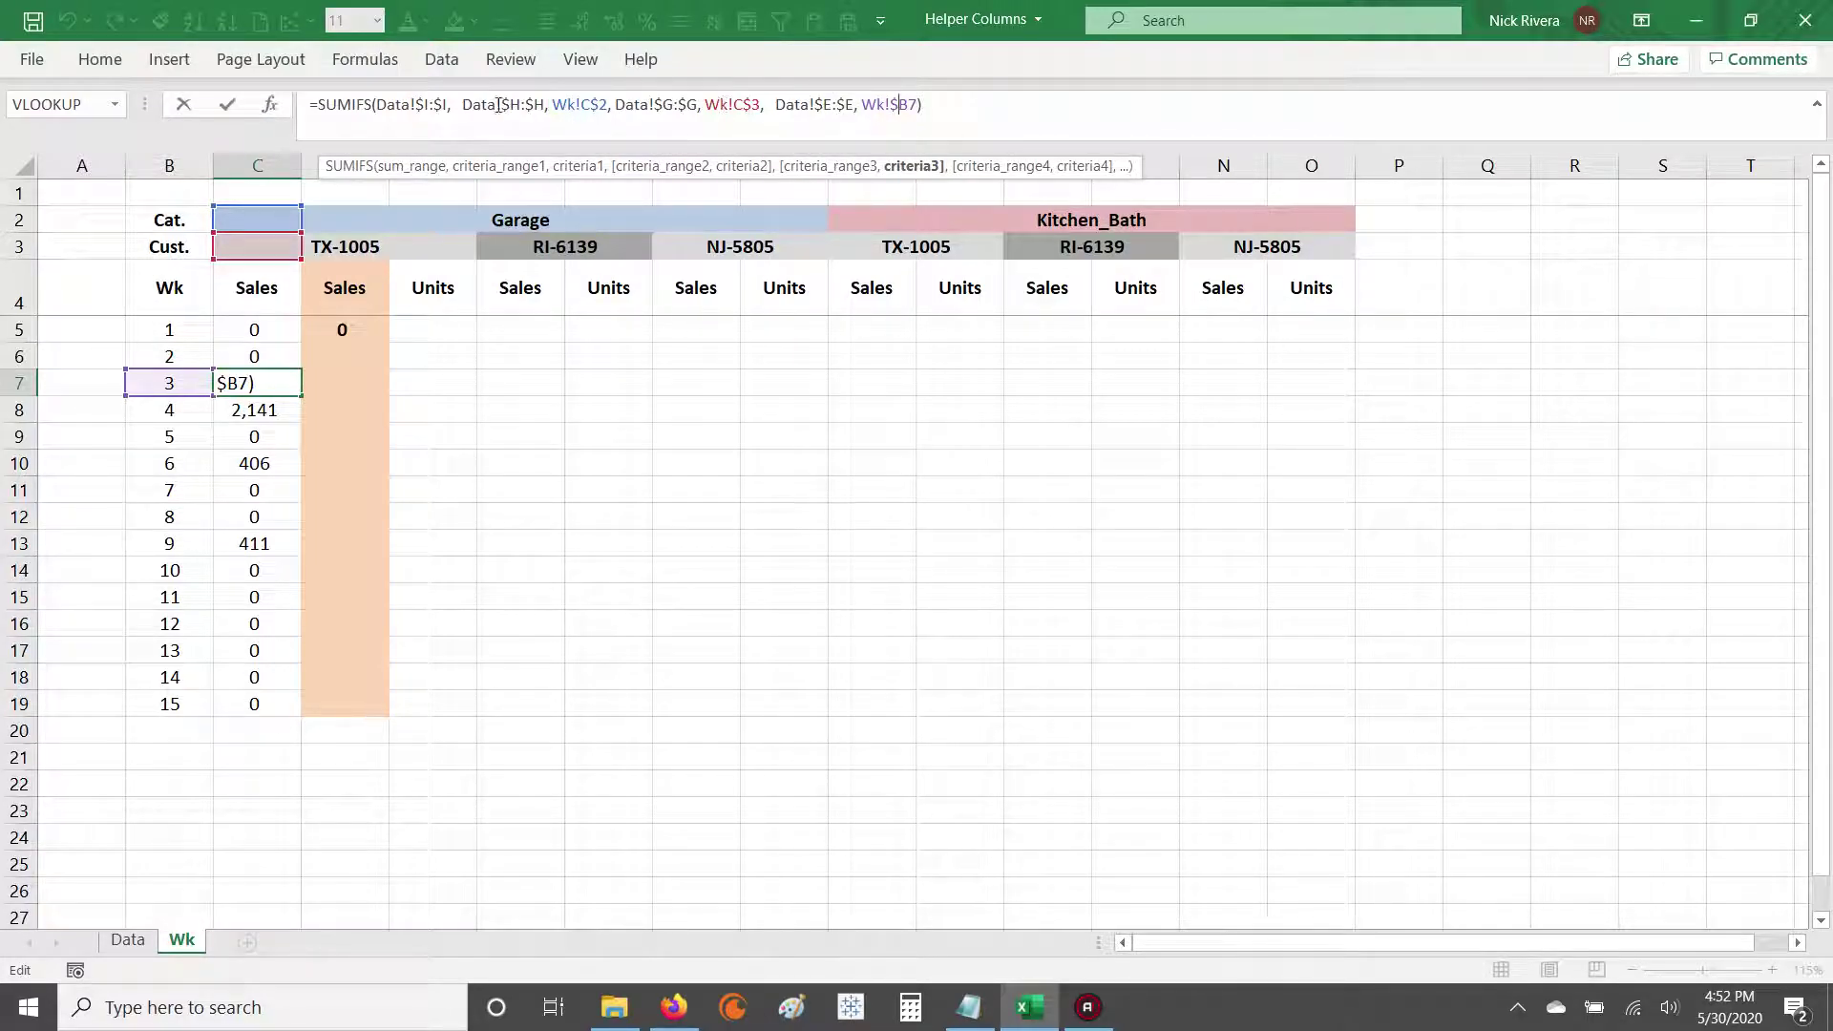
pyautogui.moveTo(465, 107); pyautogui.dragTo(914, 102)
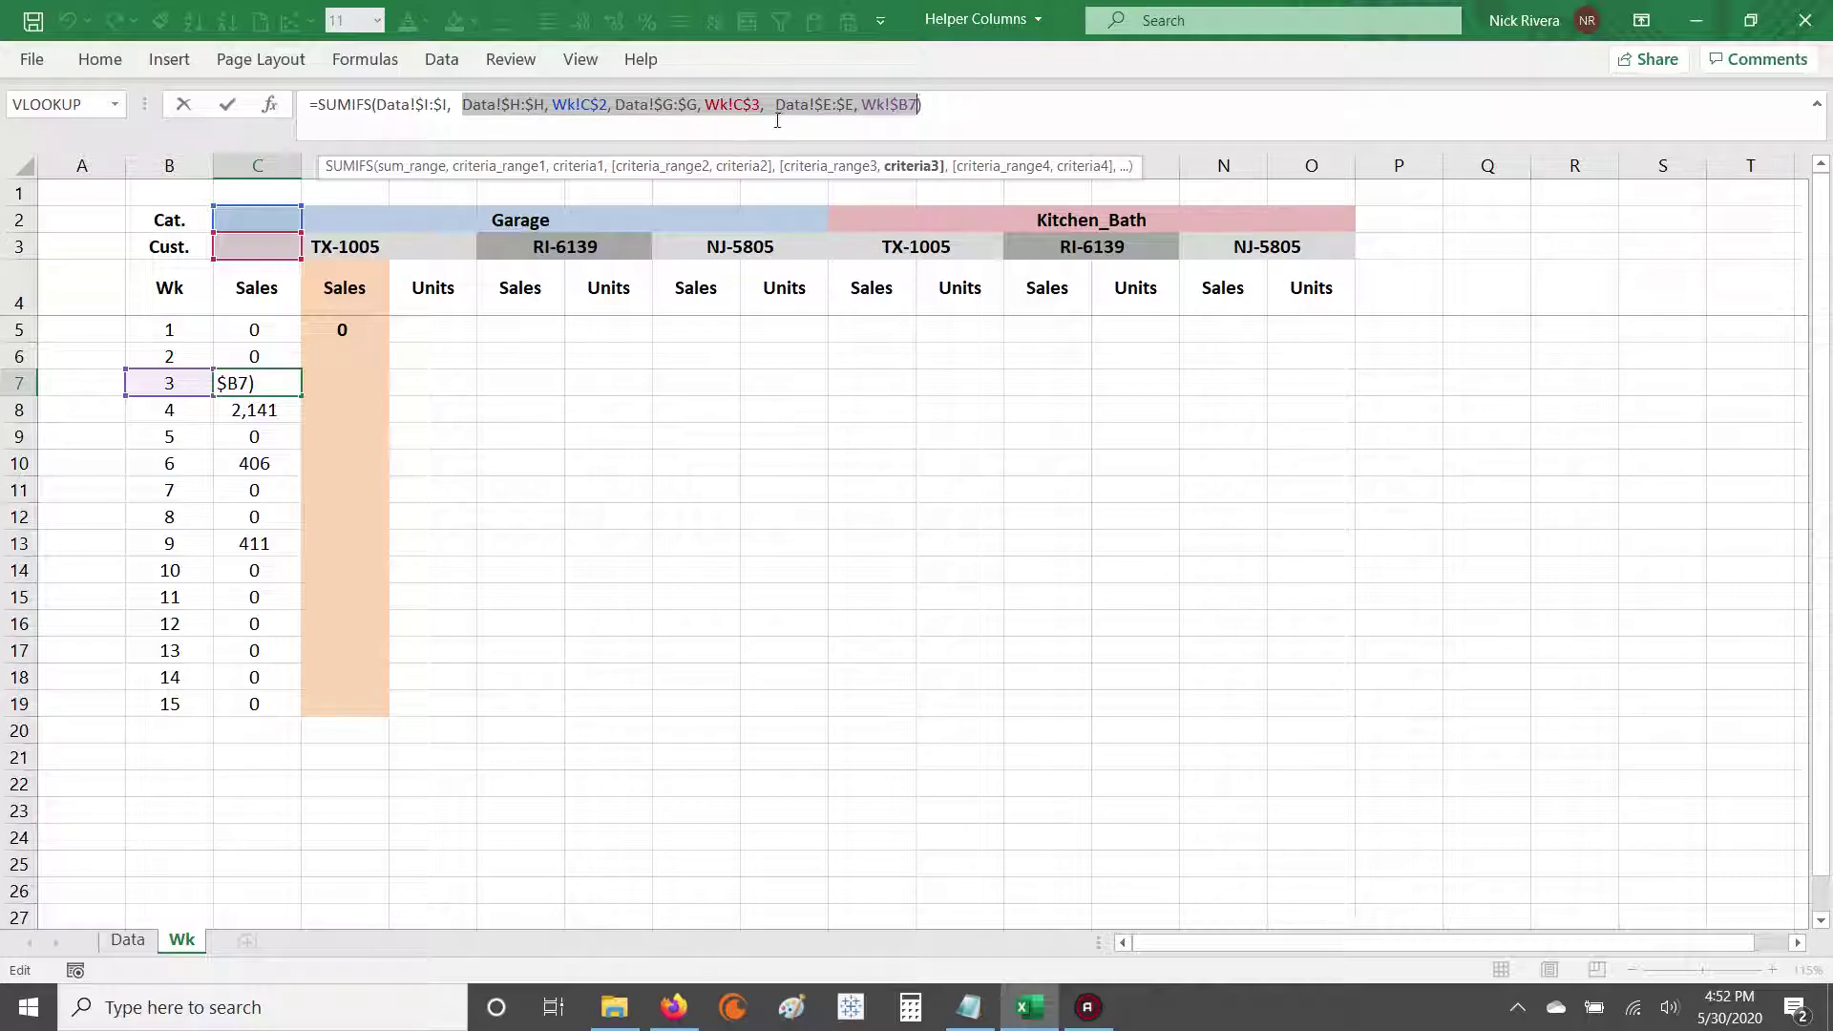
pyautogui.press('Return')
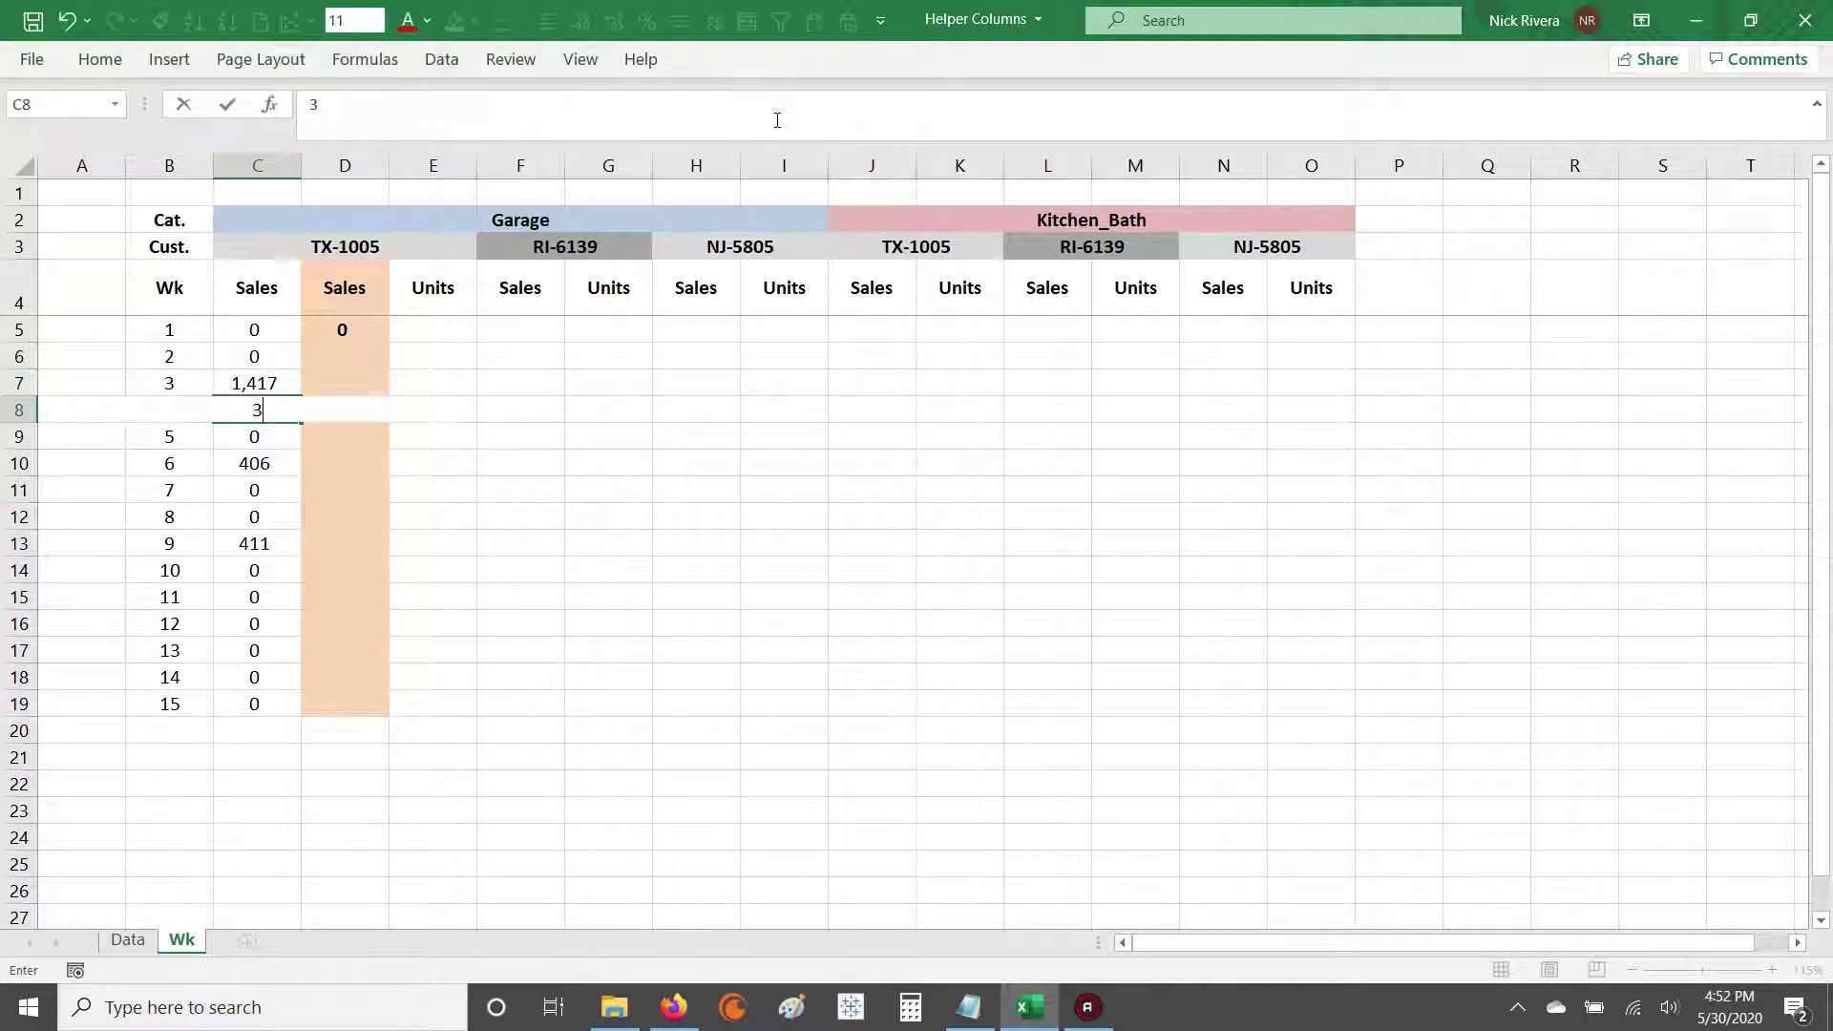
# Step: Compare the joined-key SUMIFS formula in Wk cell D5 with the three criteria pairs of the formula in C7
pyautogui.press('Up')
pyautogui.press('Up')
pyautogui.press('Up')
pyautogui.press('Up')
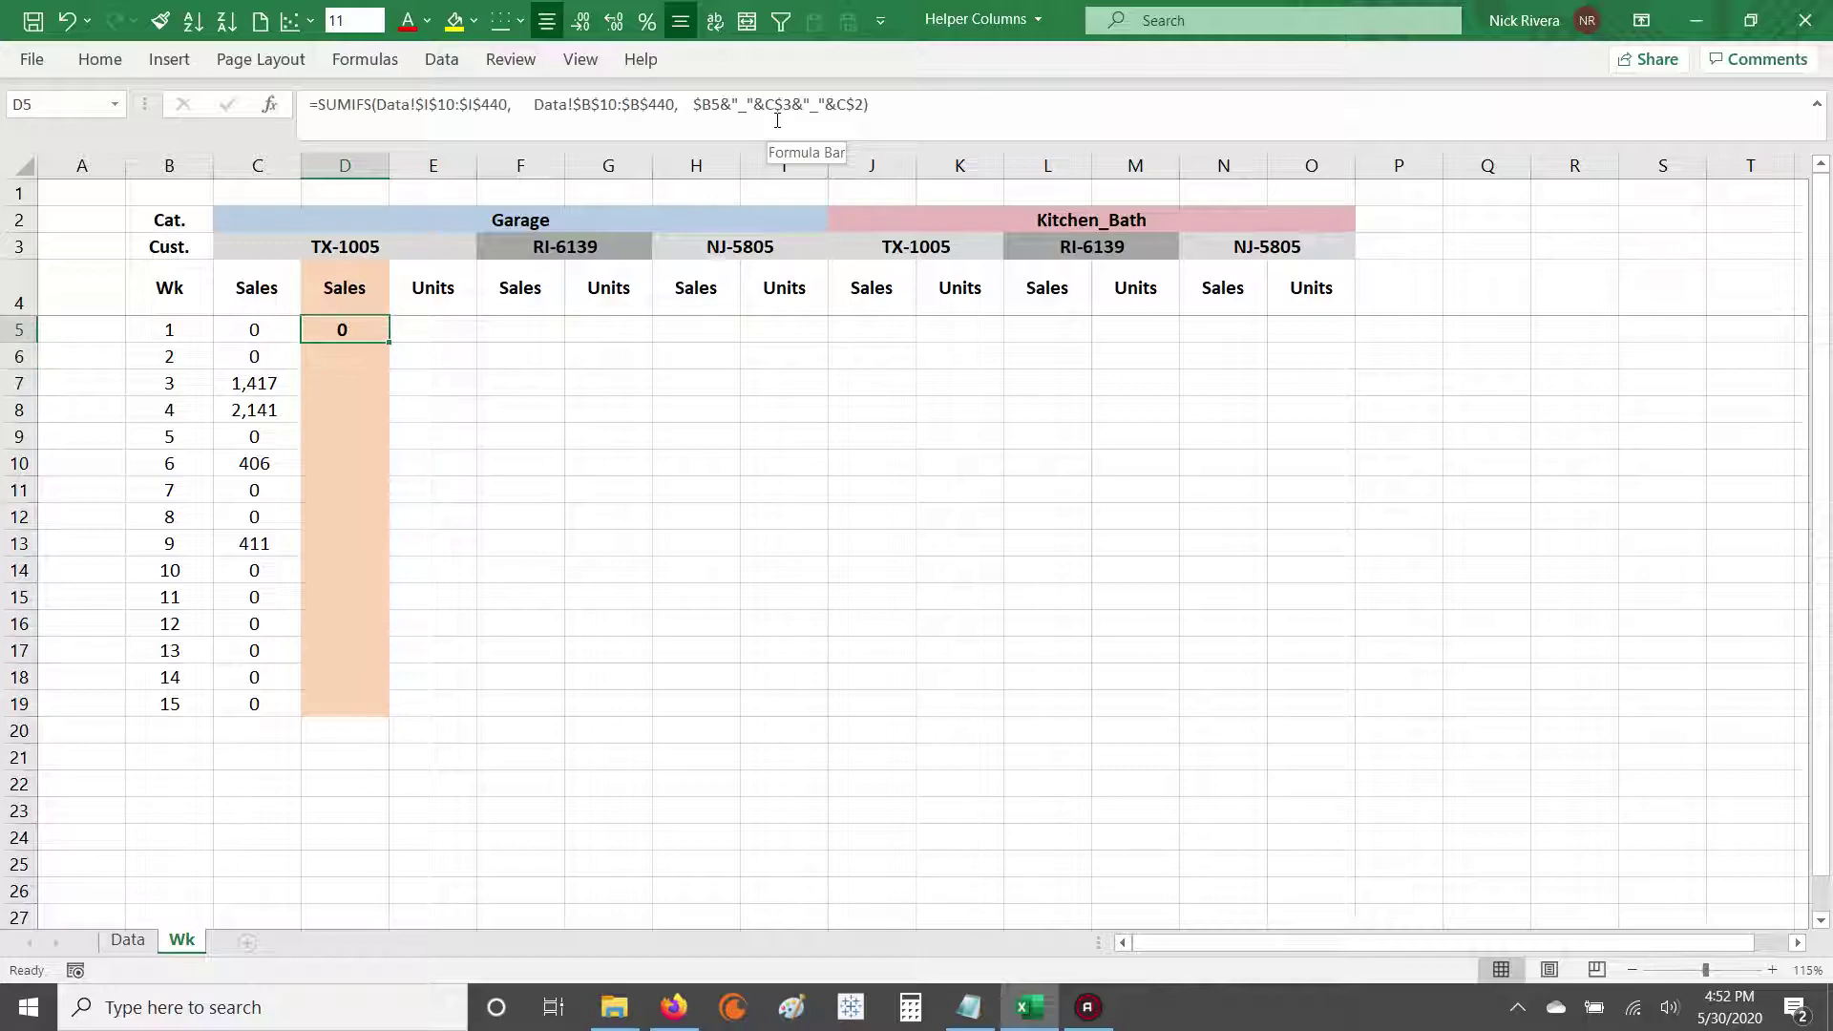
pyautogui.press('Down')
pyautogui.press('Down')
pyautogui.press('Down')
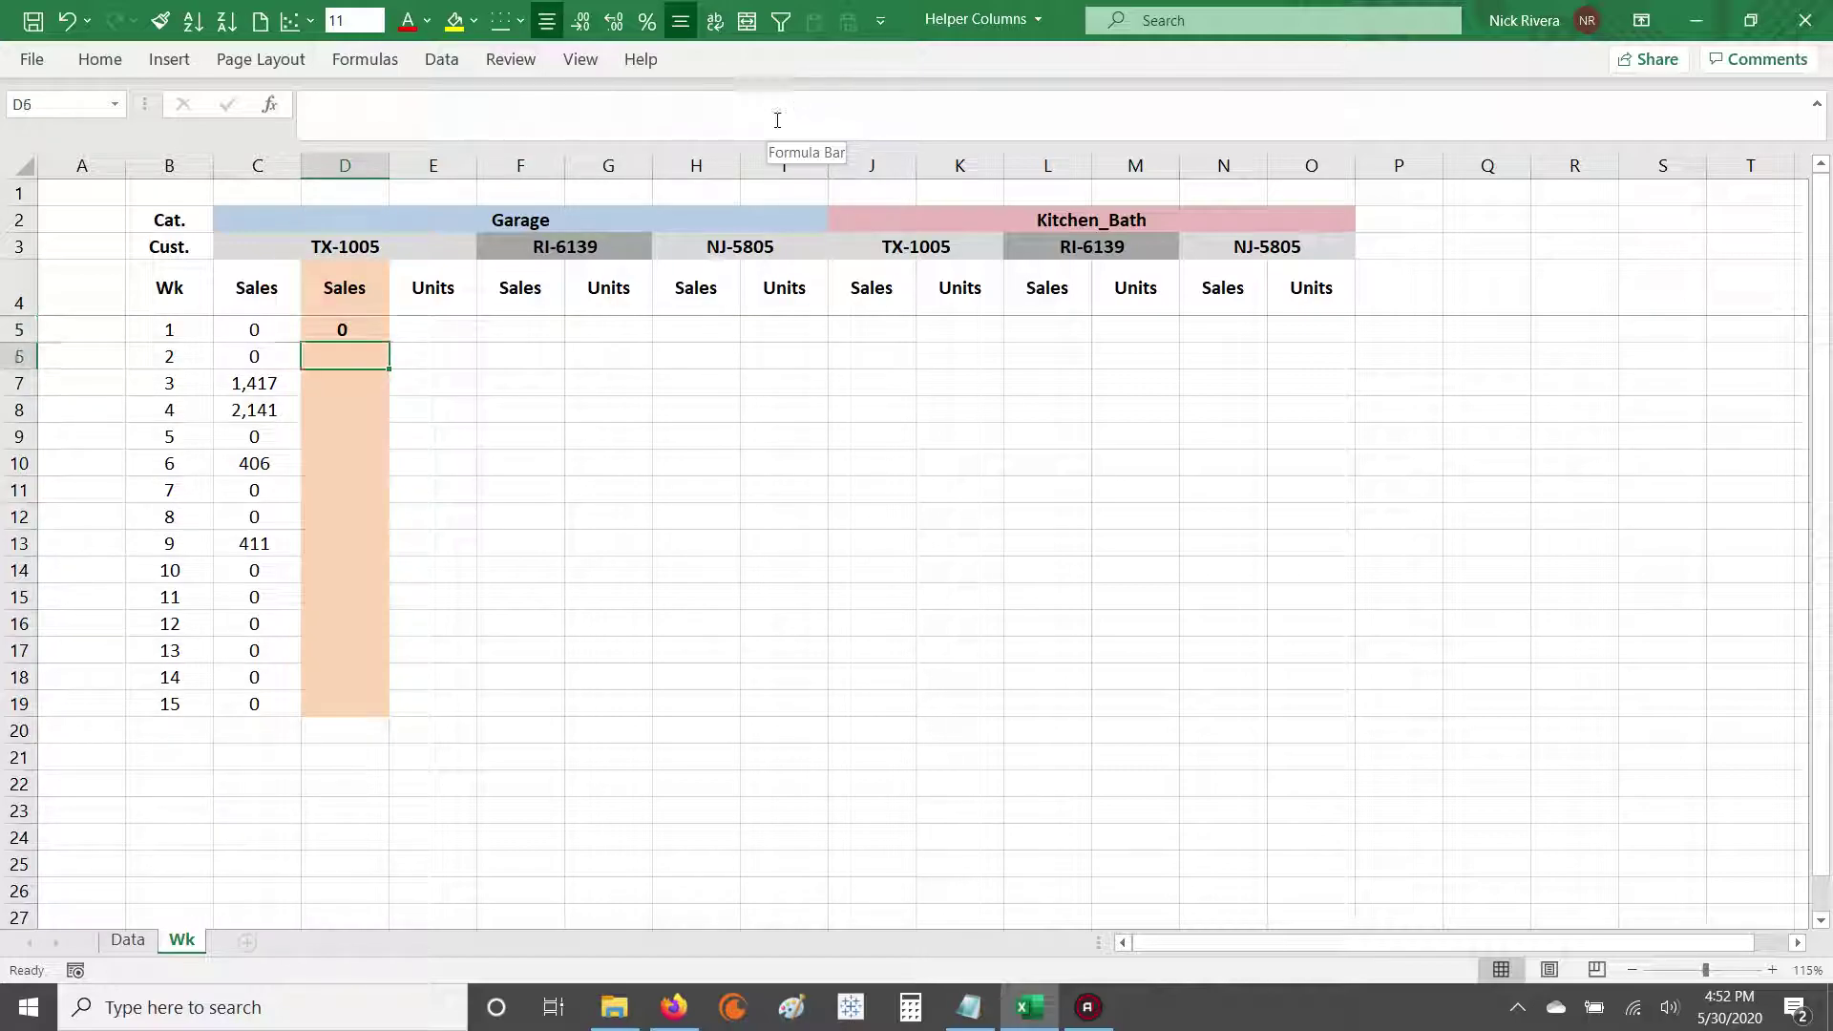
pyautogui.press('Left')
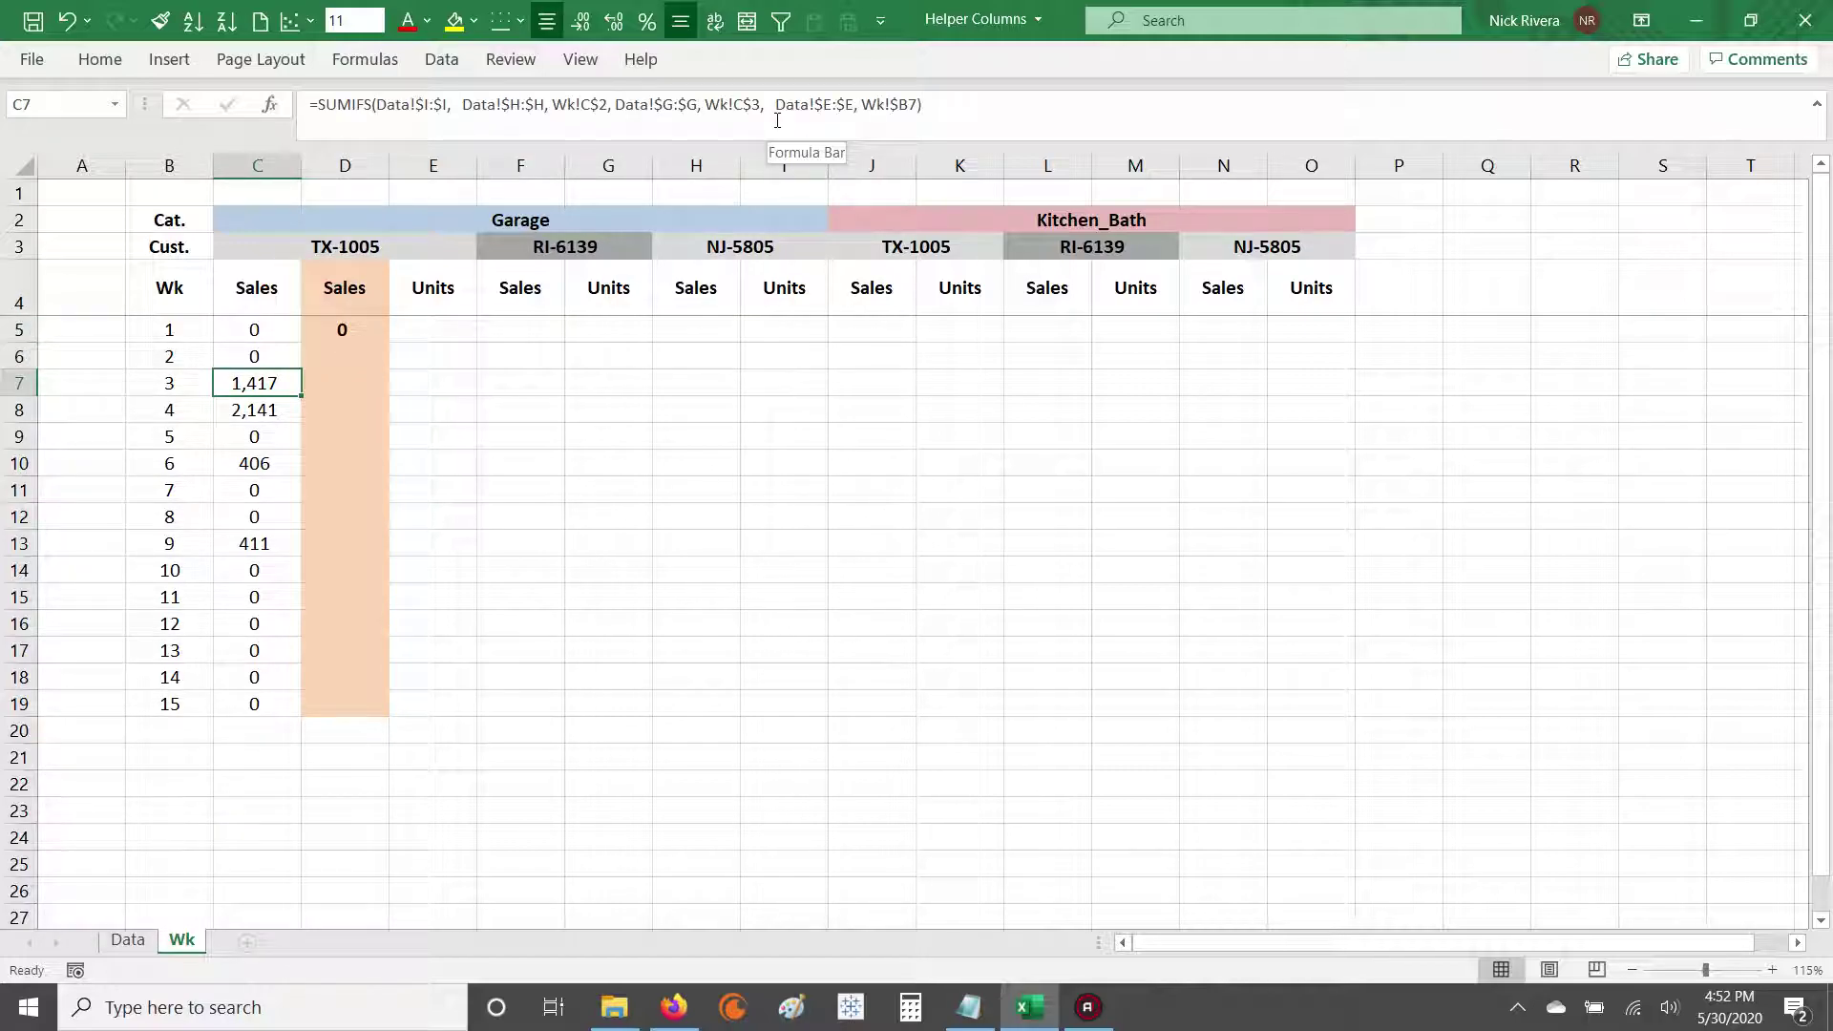
pyautogui.moveTo(463, 107); pyautogui.dragTo(939, 105)
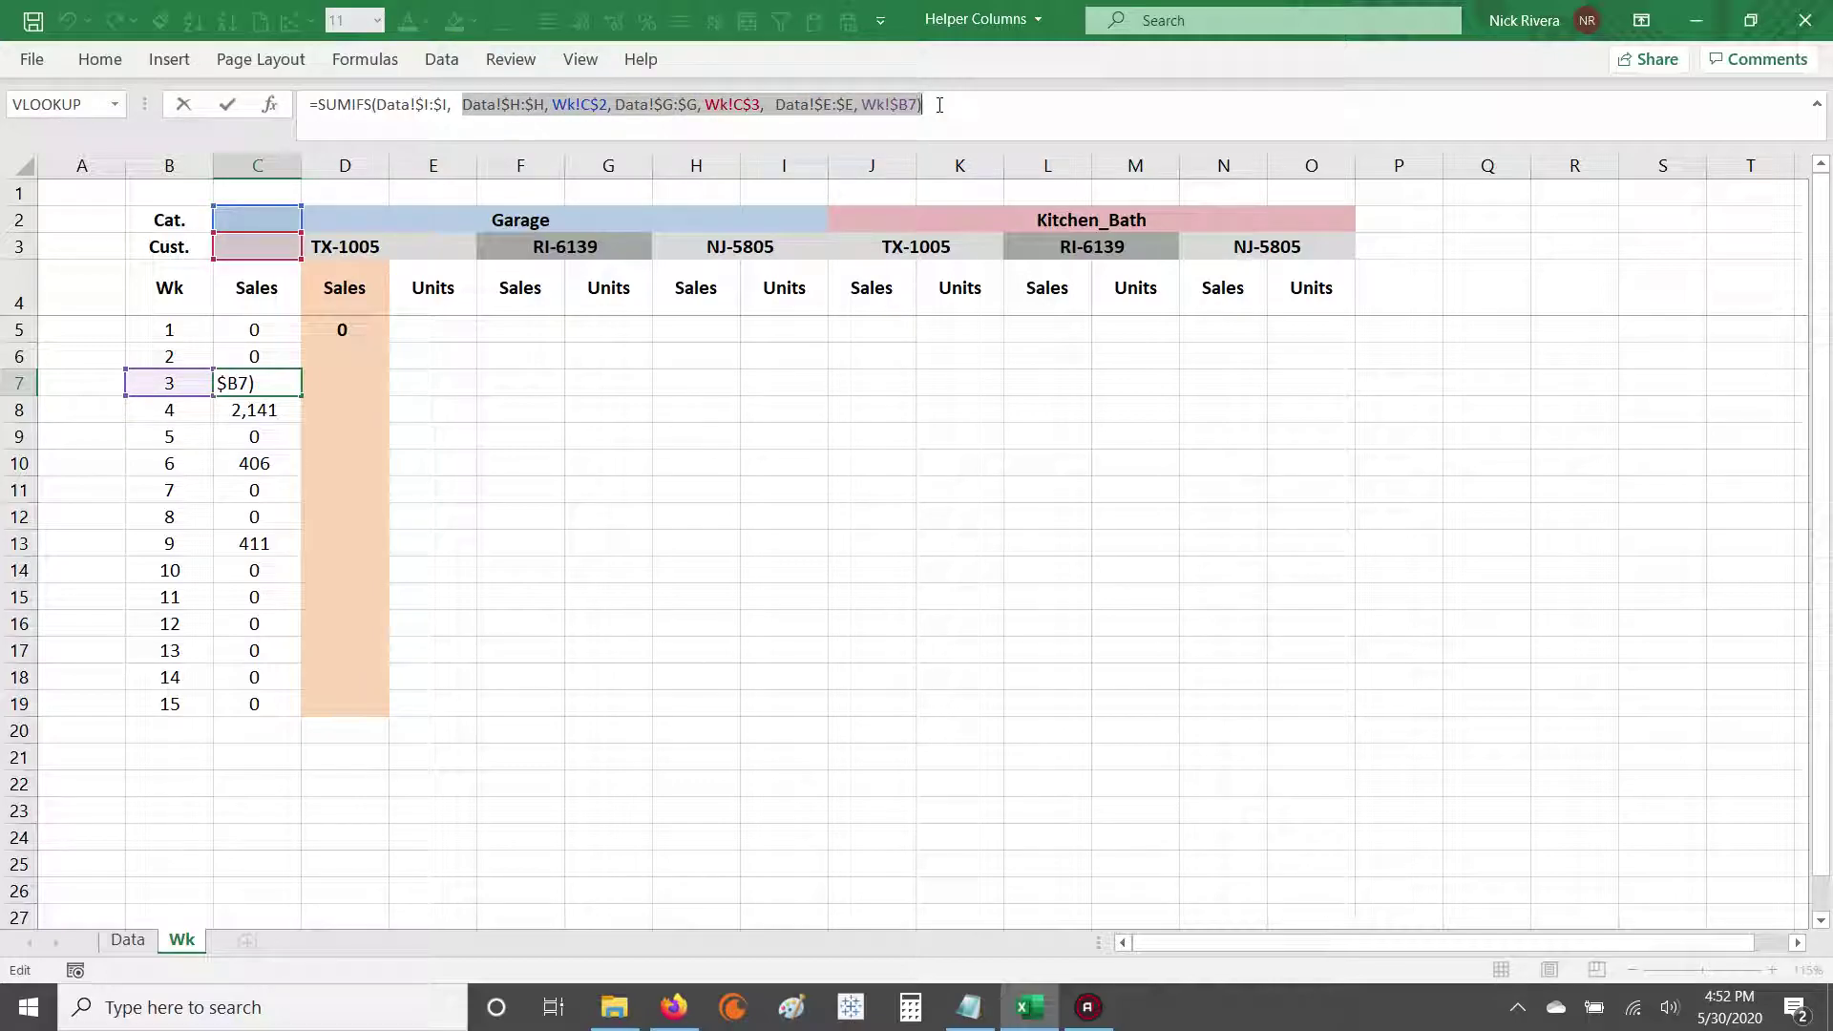
pyautogui.press('Tab')
pyautogui.press('Left')
pyautogui.press('Right')
pyautogui.press('Up')
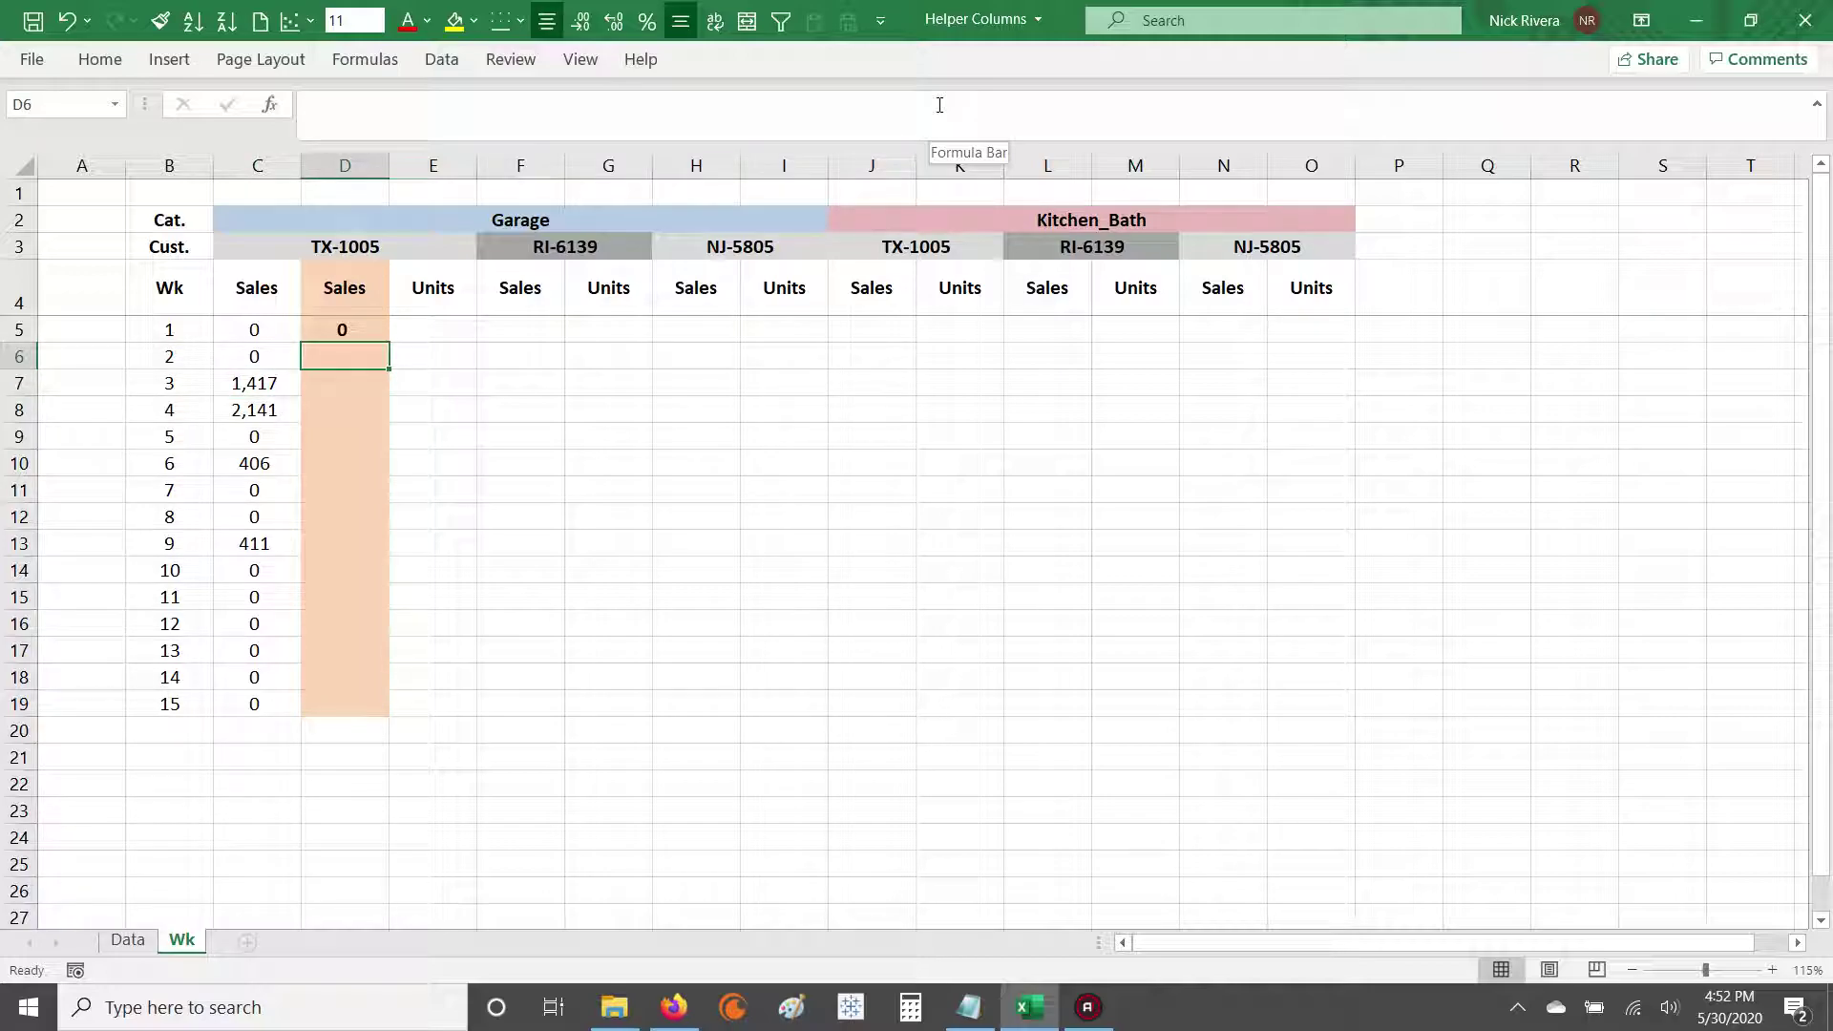
# Step: Reread the category, customer and week criteria in the SUMIFS formula of Wk cell C7
pyautogui.click(127, 941)
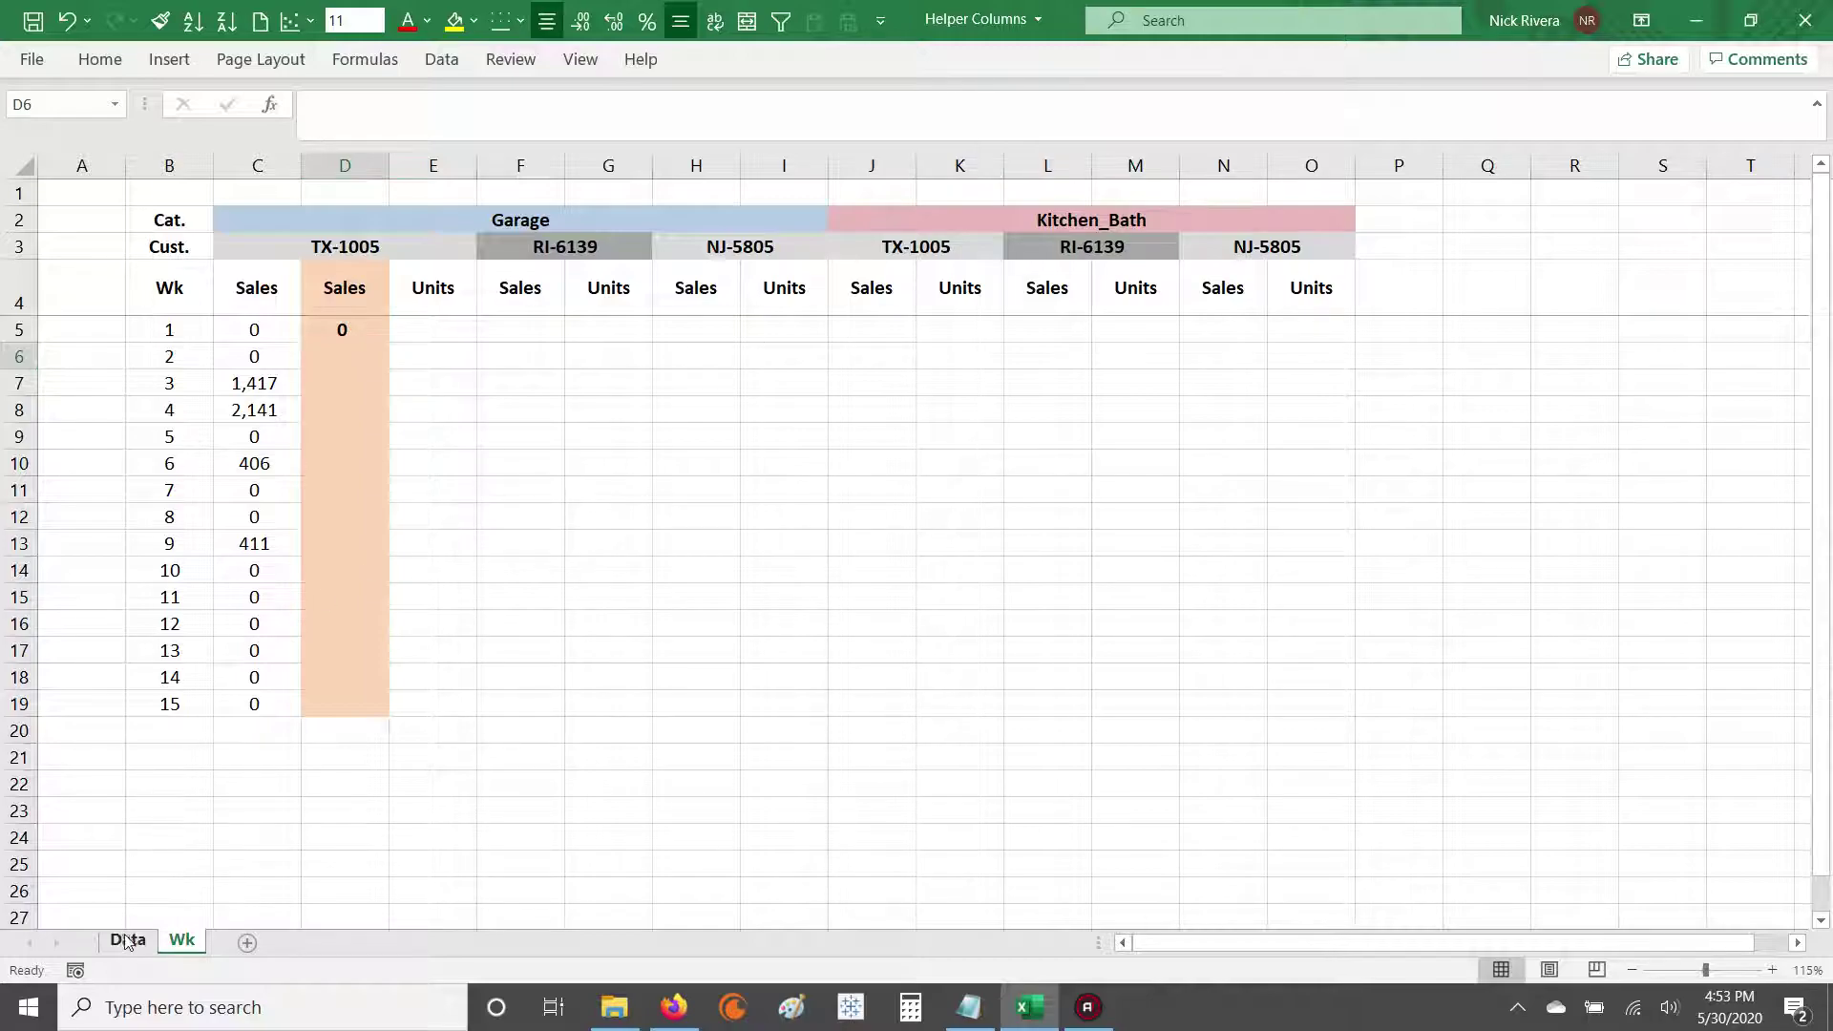
pyautogui.click(181, 940)
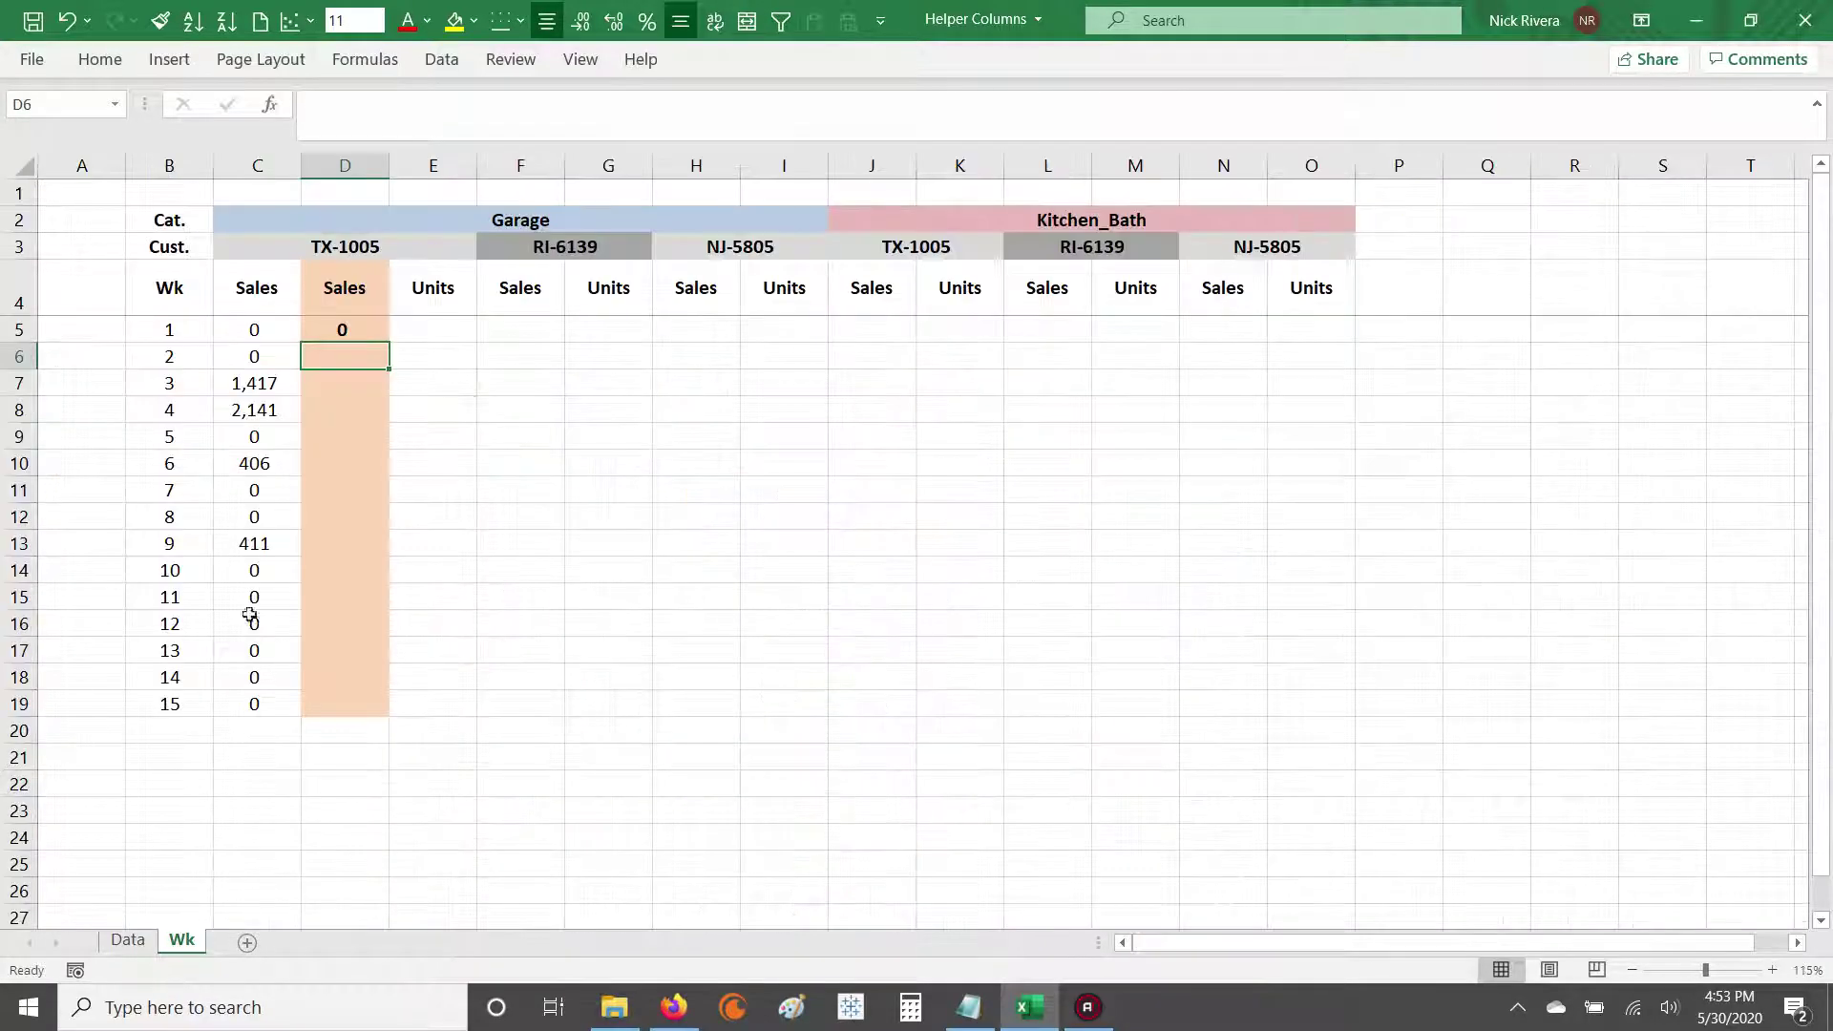
pyautogui.click(254, 382)
pyautogui.moveTo(462, 105); pyautogui.dragTo(922, 105)
pyautogui.press('Escape')
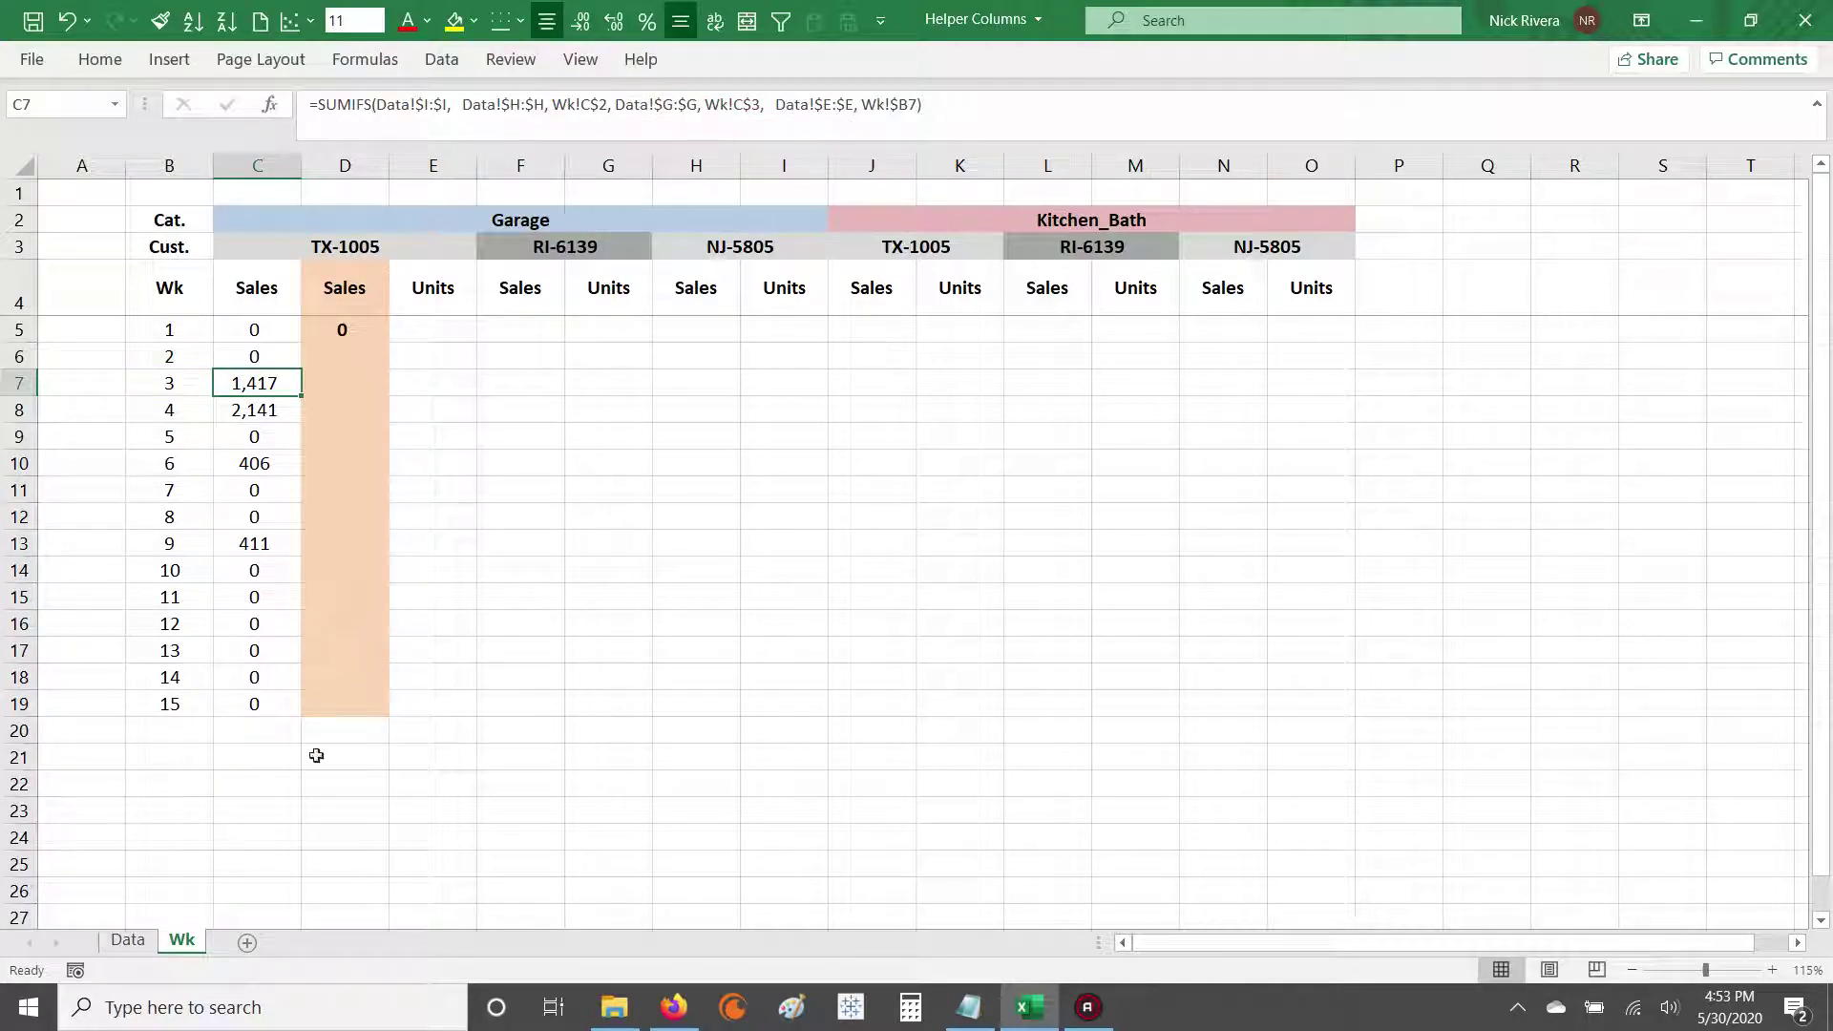
# Step: Examine the joined-key formula in Data cell B10 and its three source cells G10, H10 and E10
pyautogui.click(127, 940)
pyautogui.press('Up')
pyautogui.press('Up')
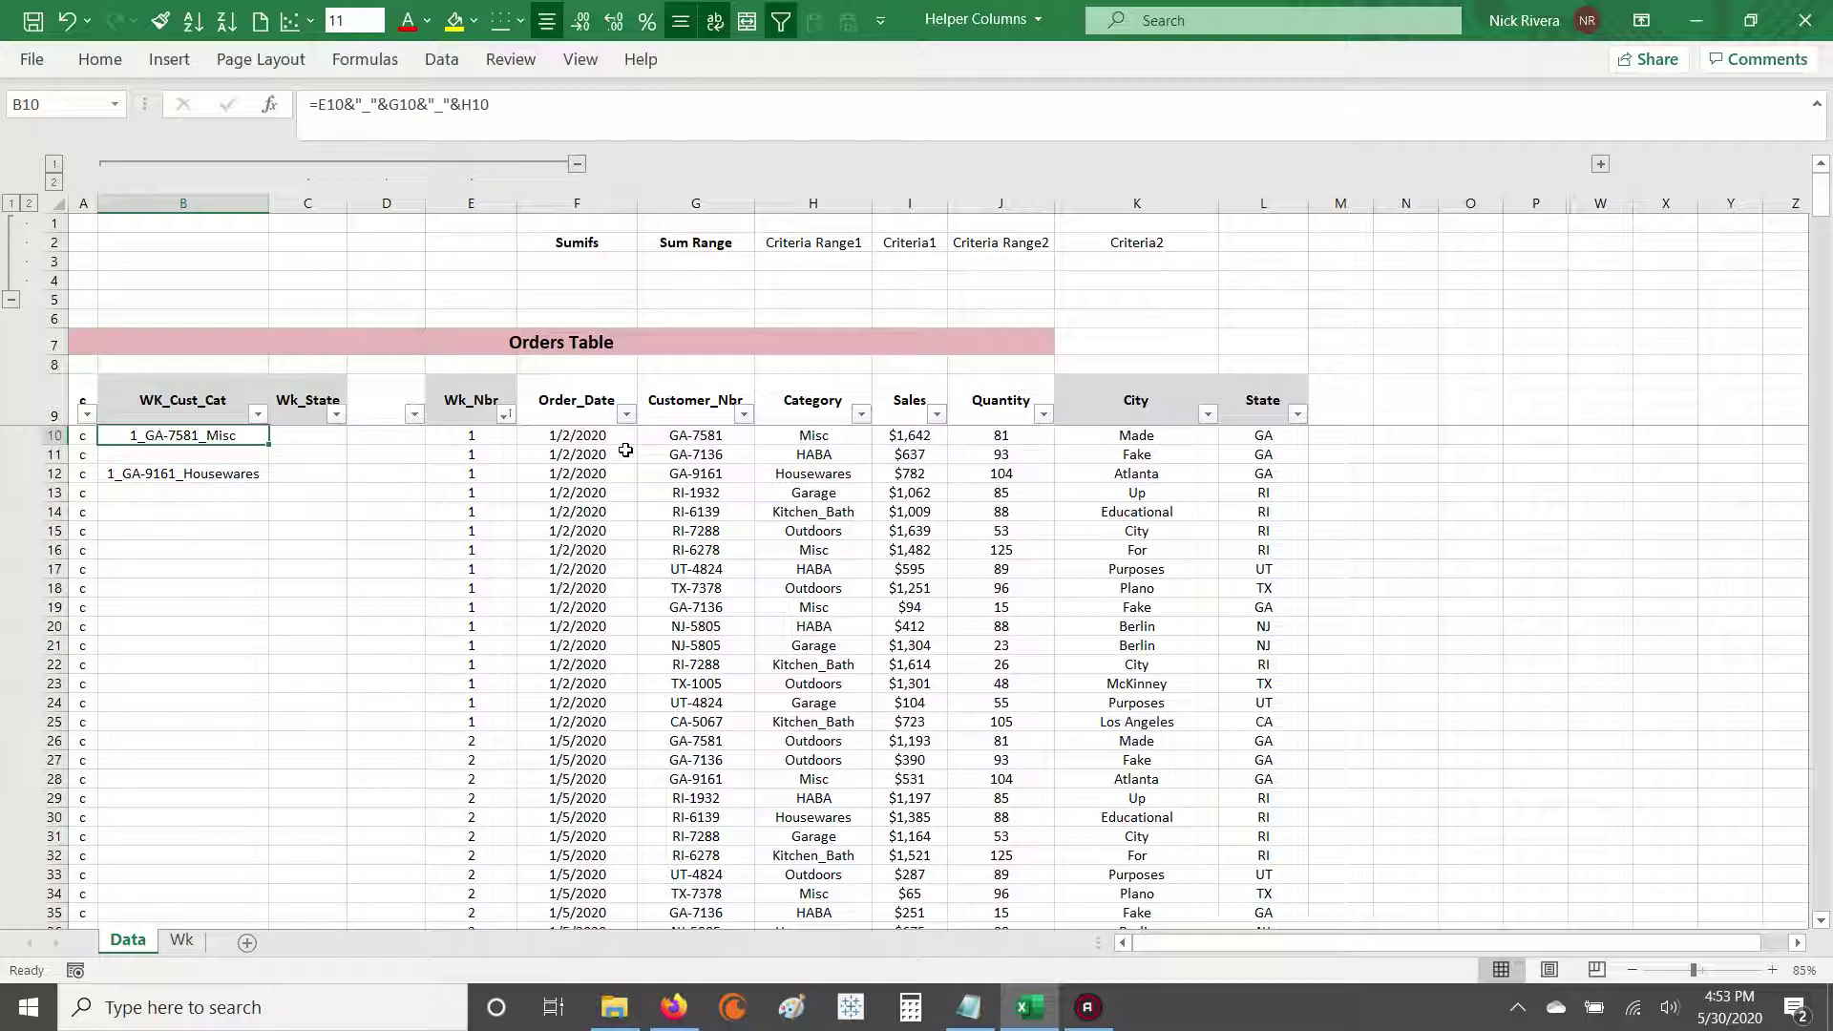
pyautogui.click(544, 107)
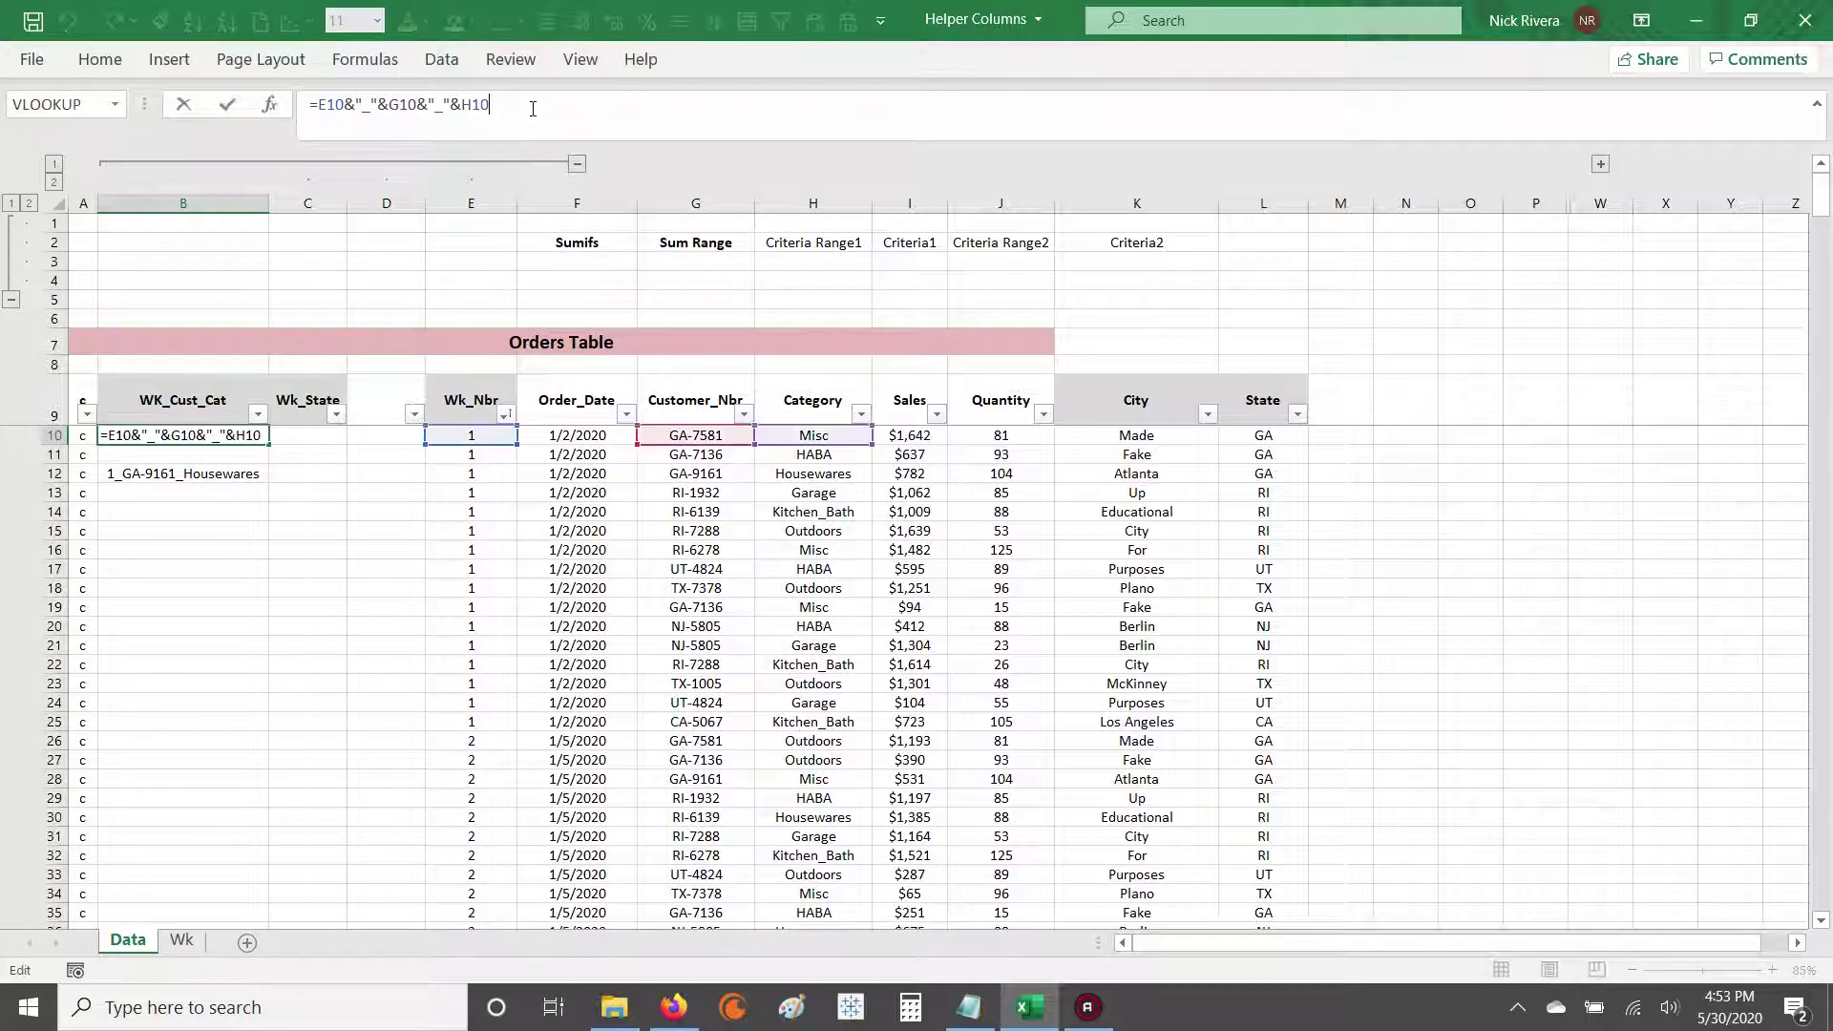
pyautogui.press('Escape')
pyautogui.click(696, 435)
pyautogui.keyDown('ctrl'); pyautogui.click(814, 435); pyautogui.keyUp('ctrl')
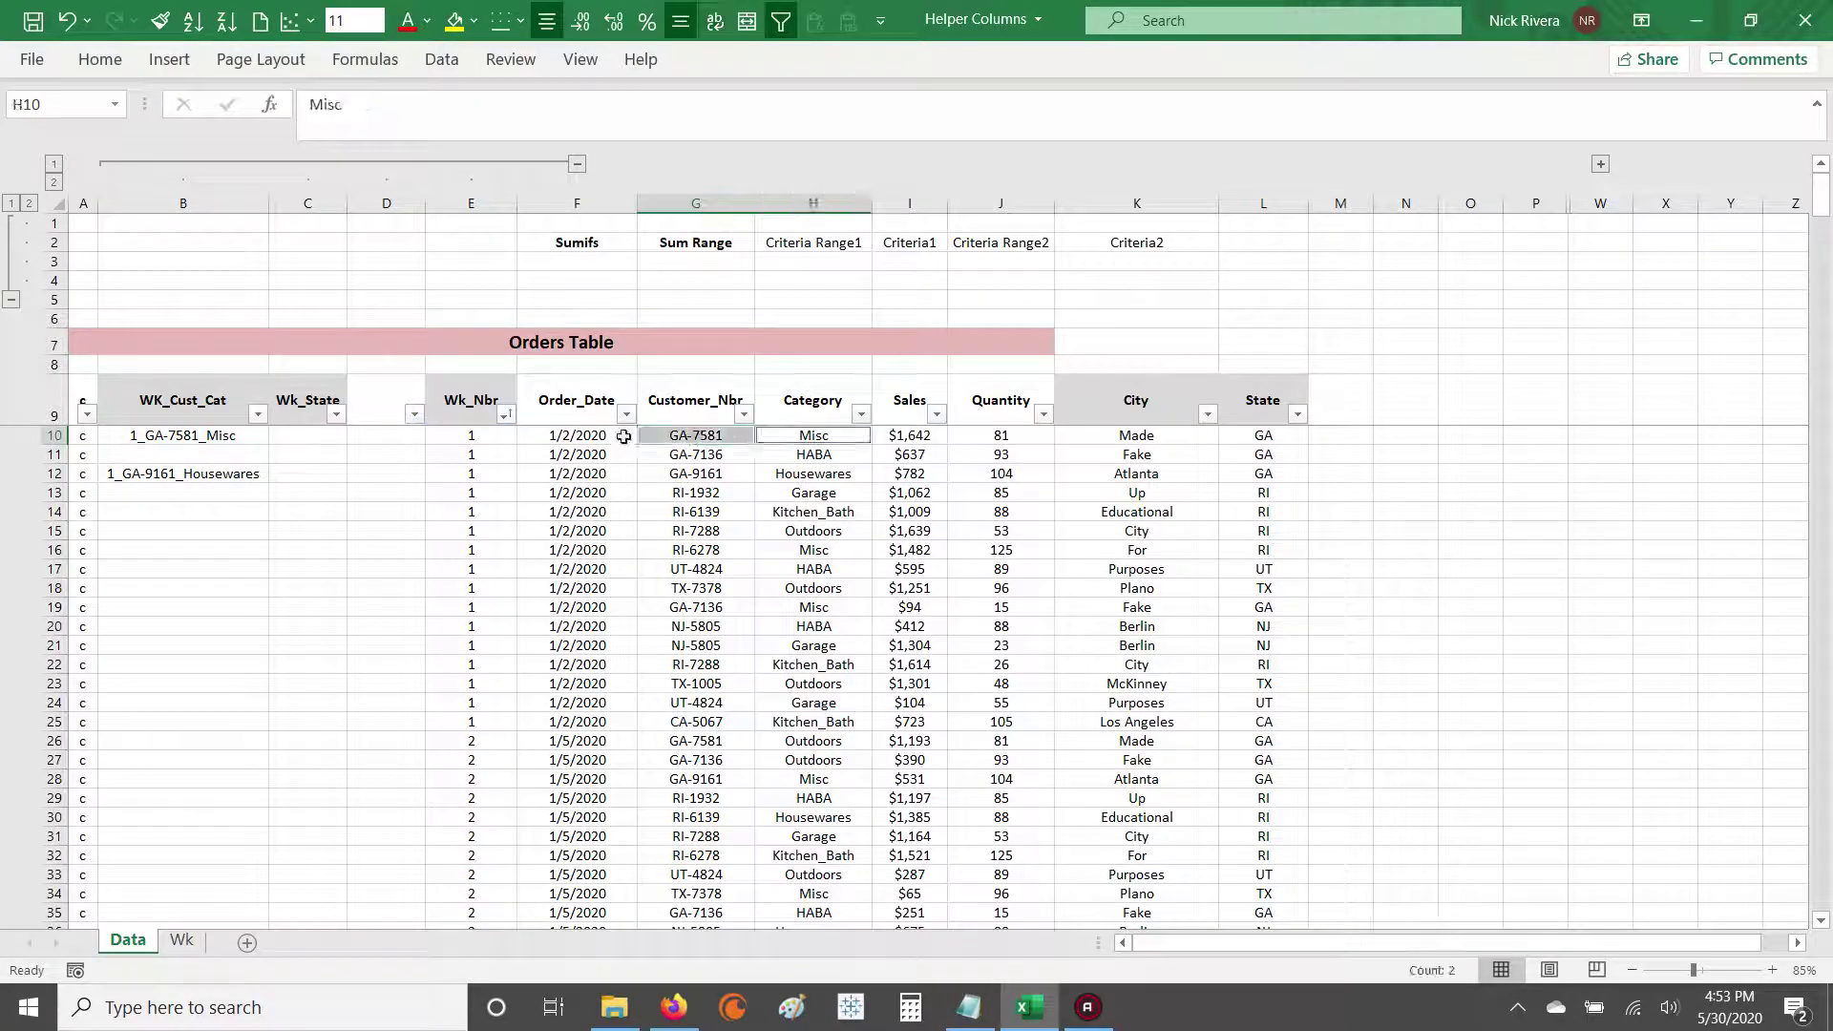
pyautogui.keyDown('ctrl'); pyautogui.click(495, 436); pyautogui.keyUp('ctrl')
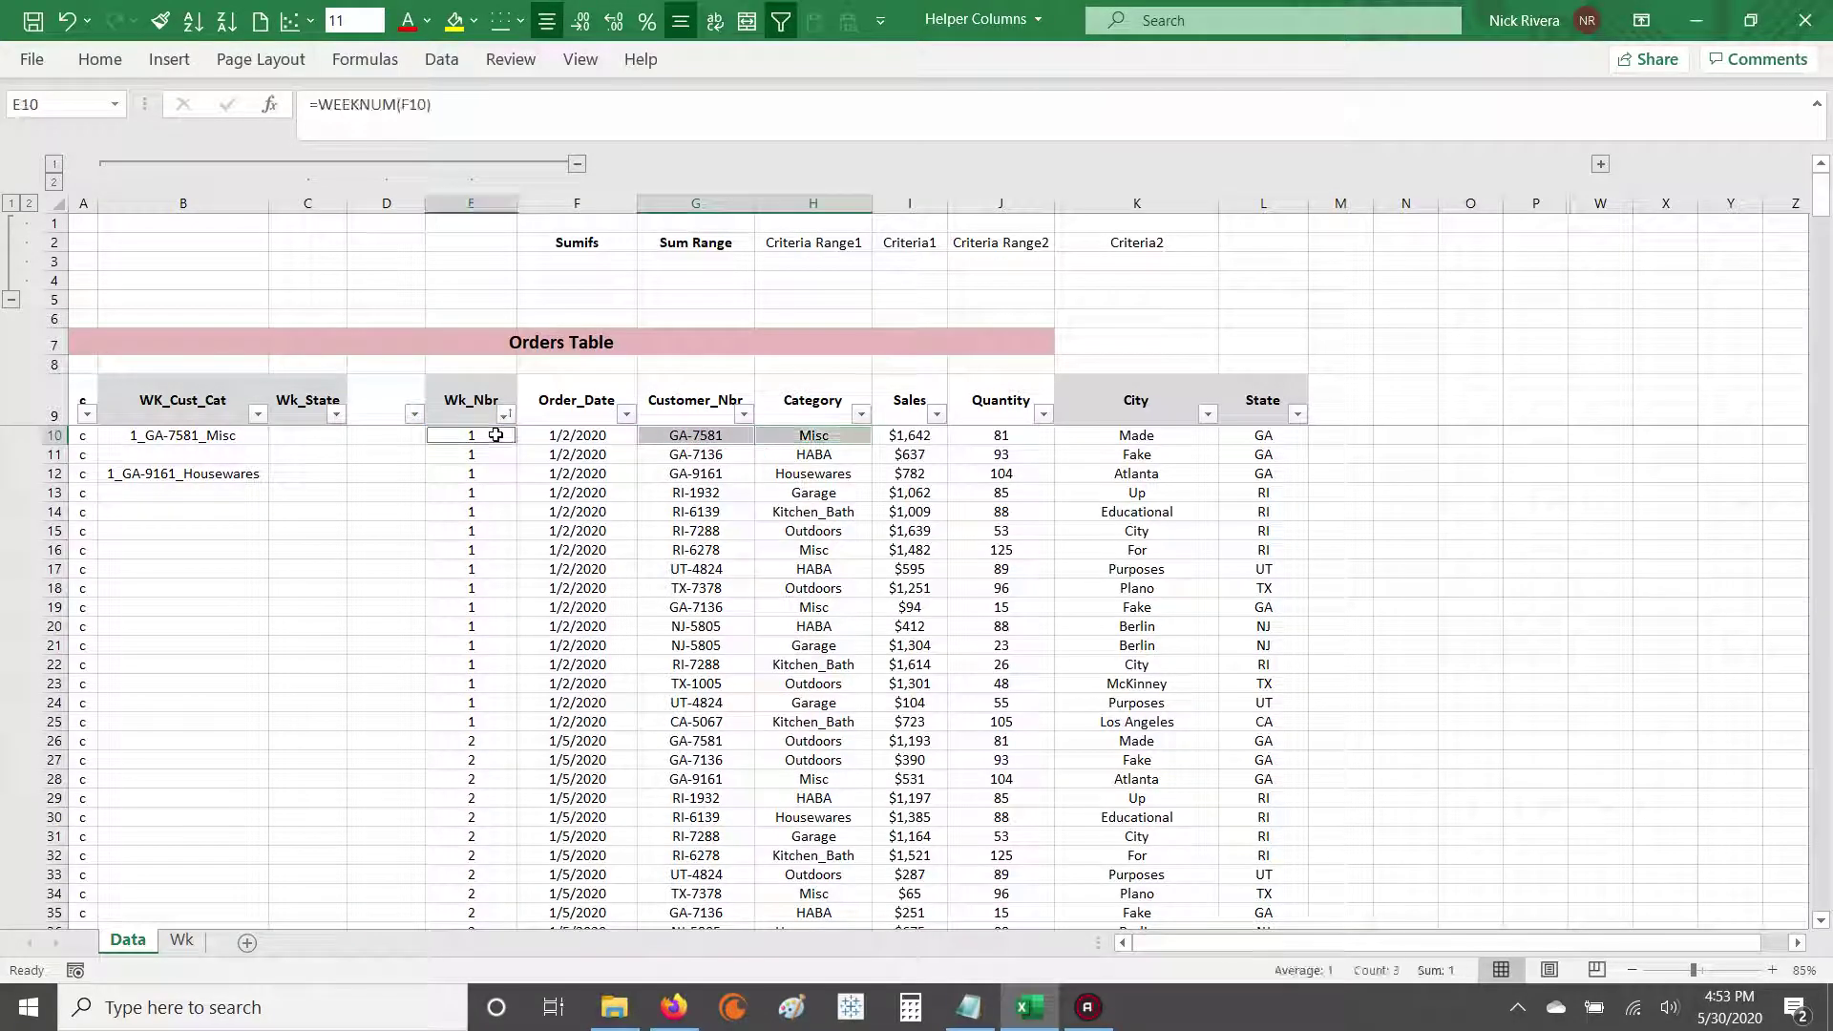
pyautogui.click(201, 437)
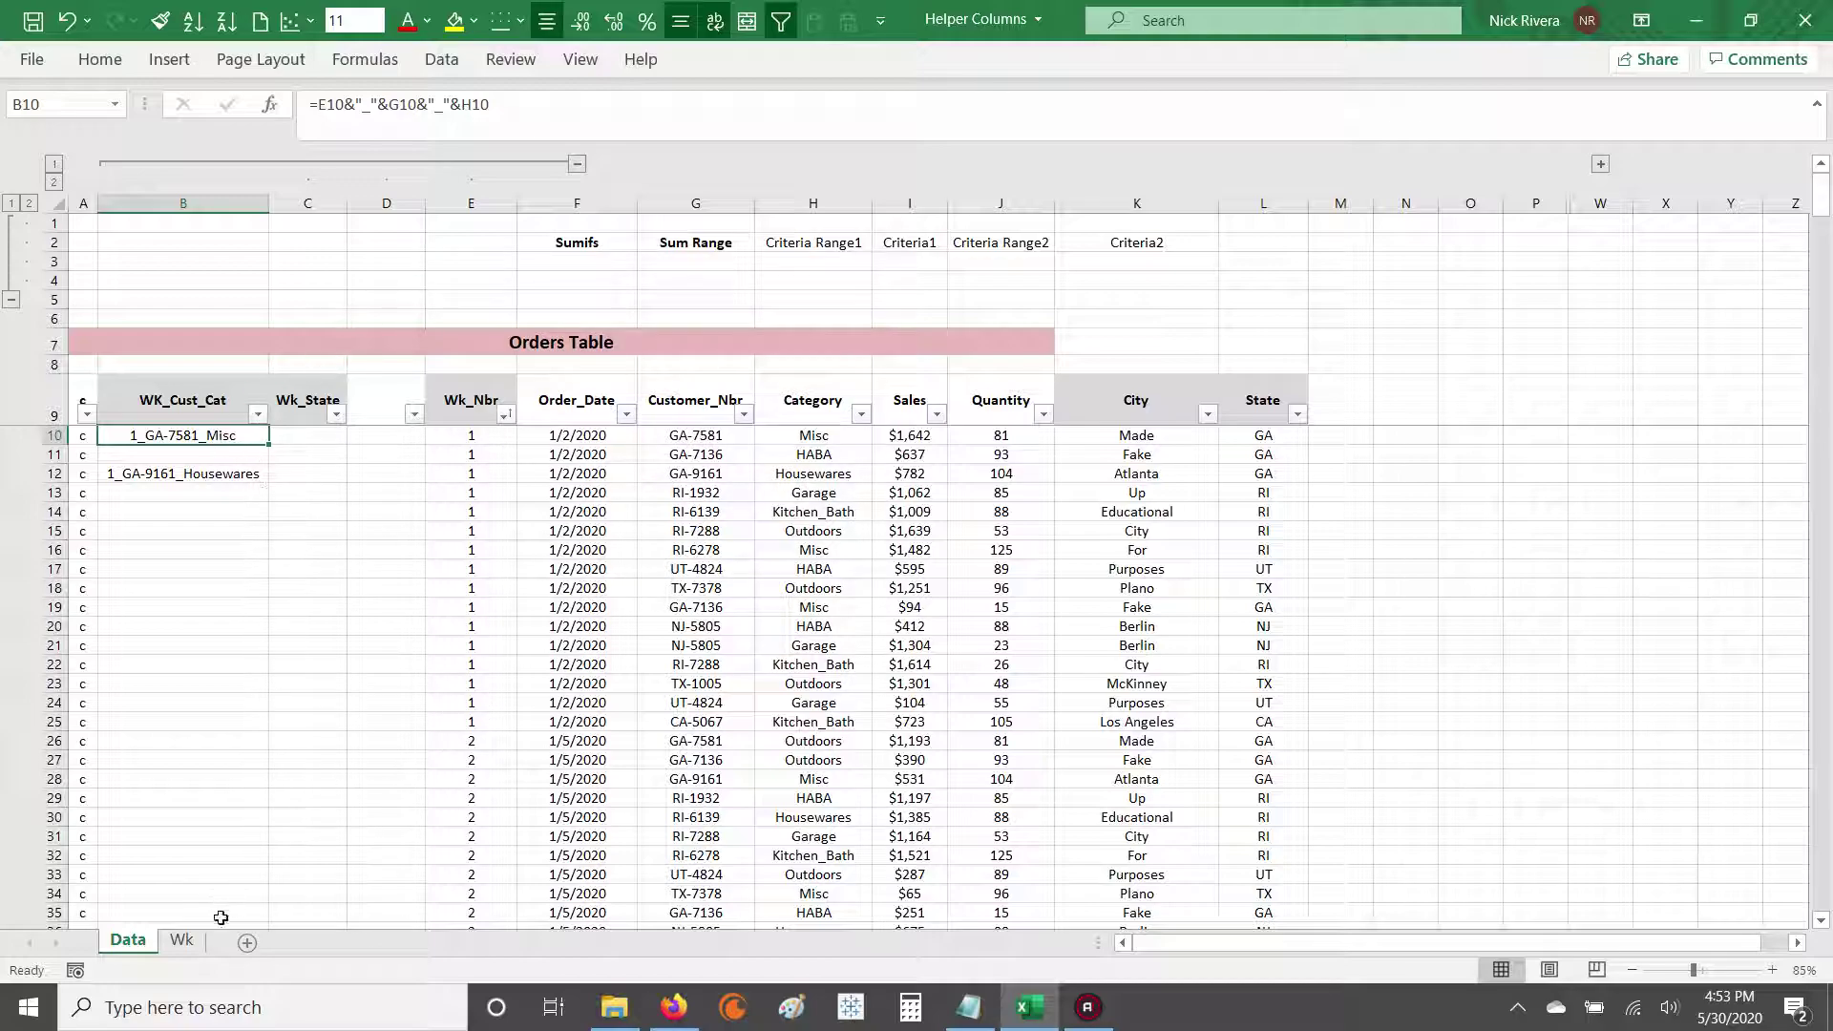
# Step: Compare the empty helper-based Sales column on the Wk sheet with the WK_Cust_Cat column on the Data sheet
pyautogui.click(181, 941)
pyautogui.click(324, 358)
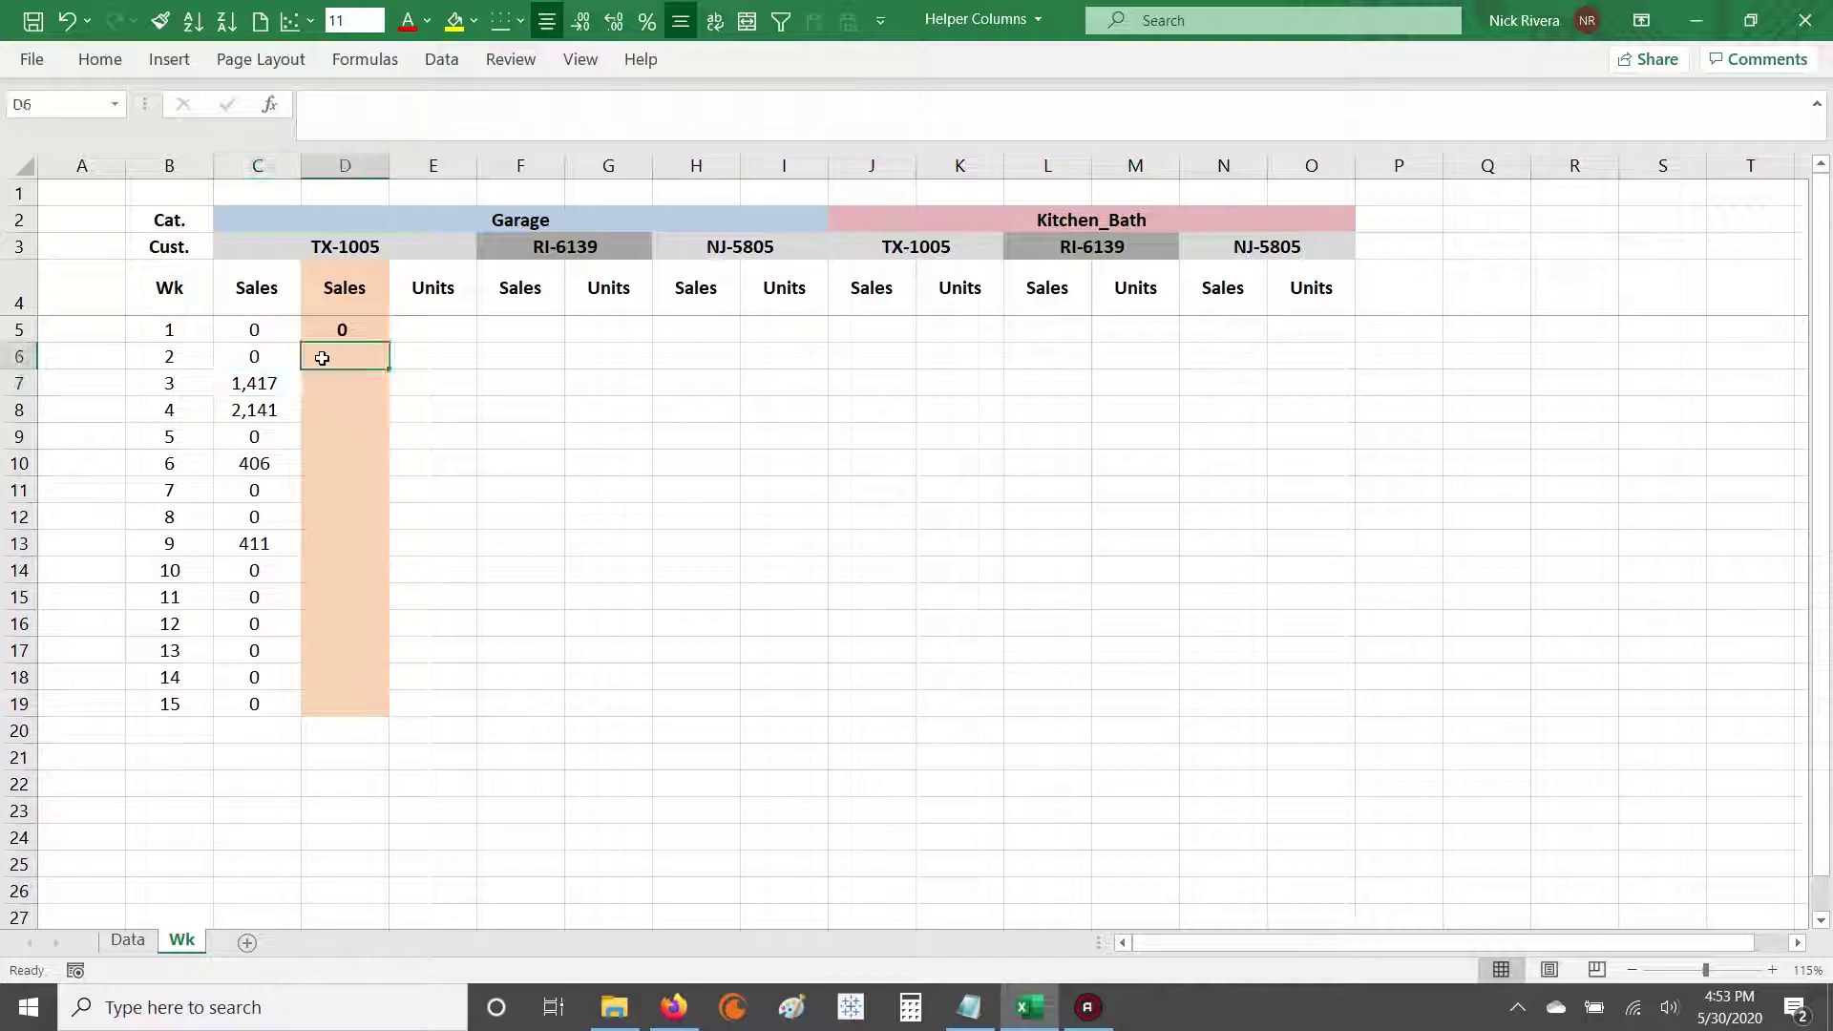
pyautogui.click(127, 940)
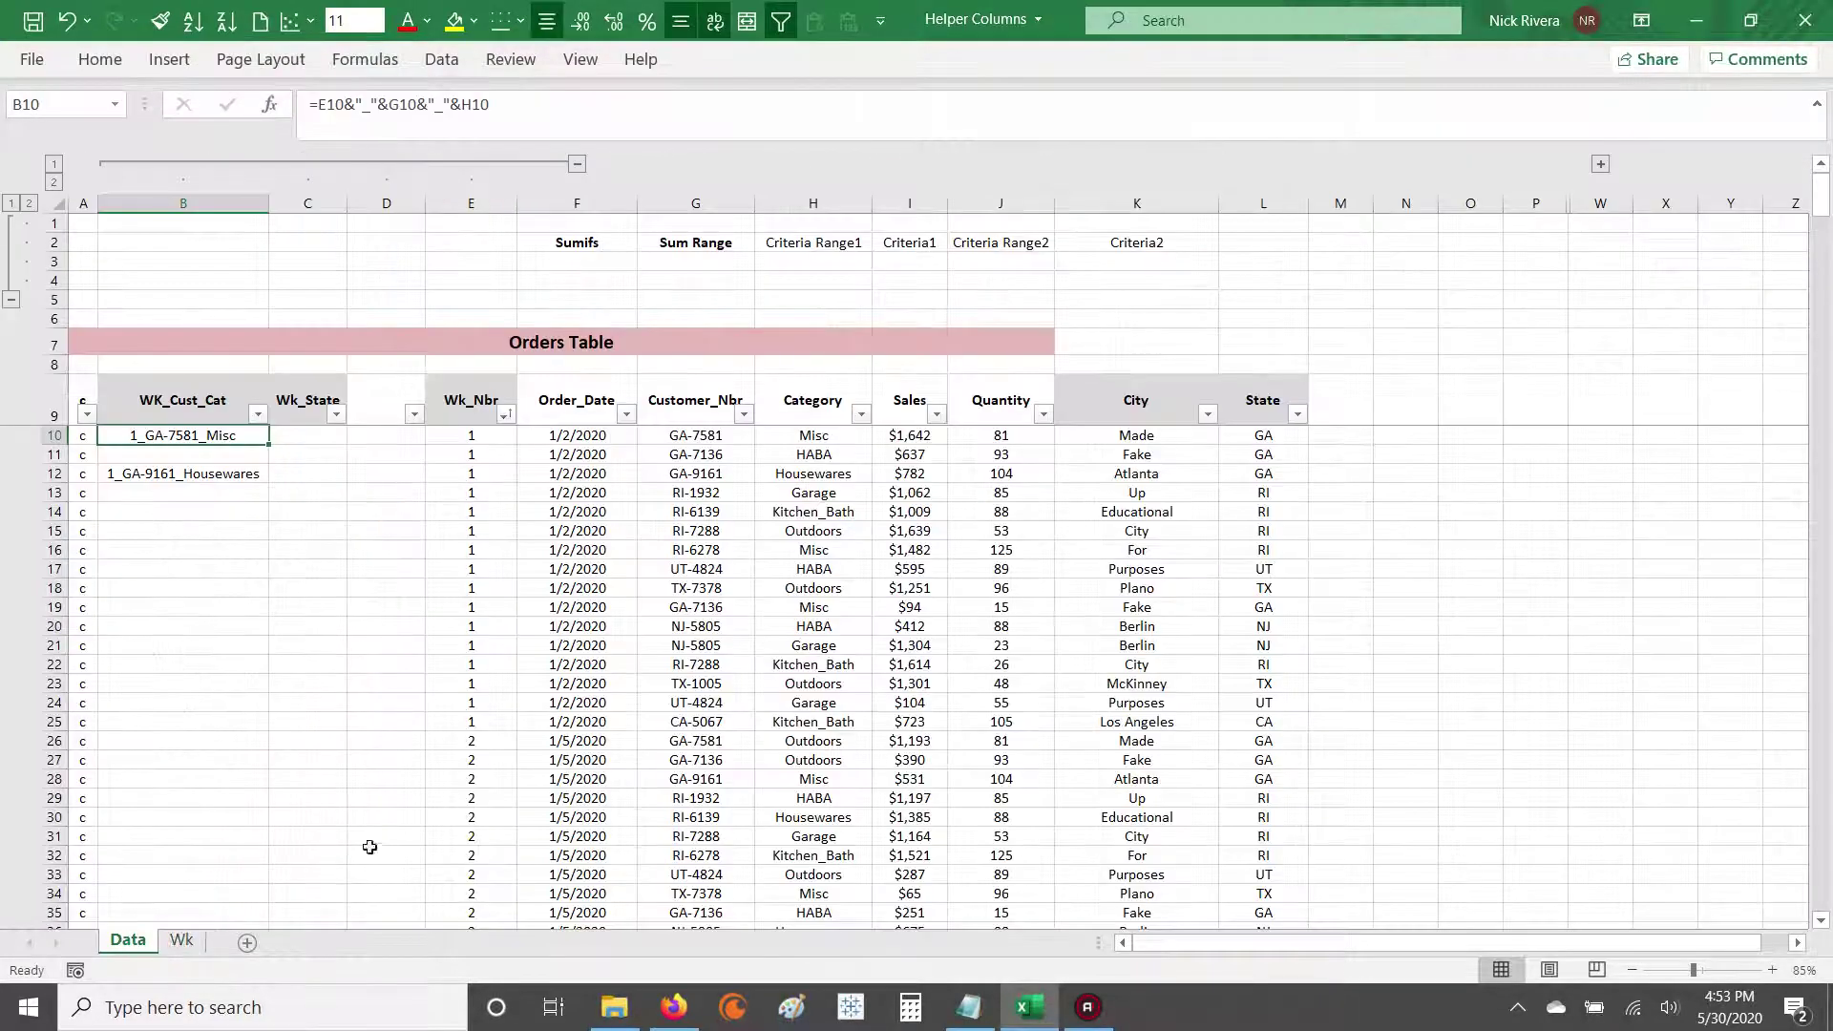
pyautogui.click(184, 202)
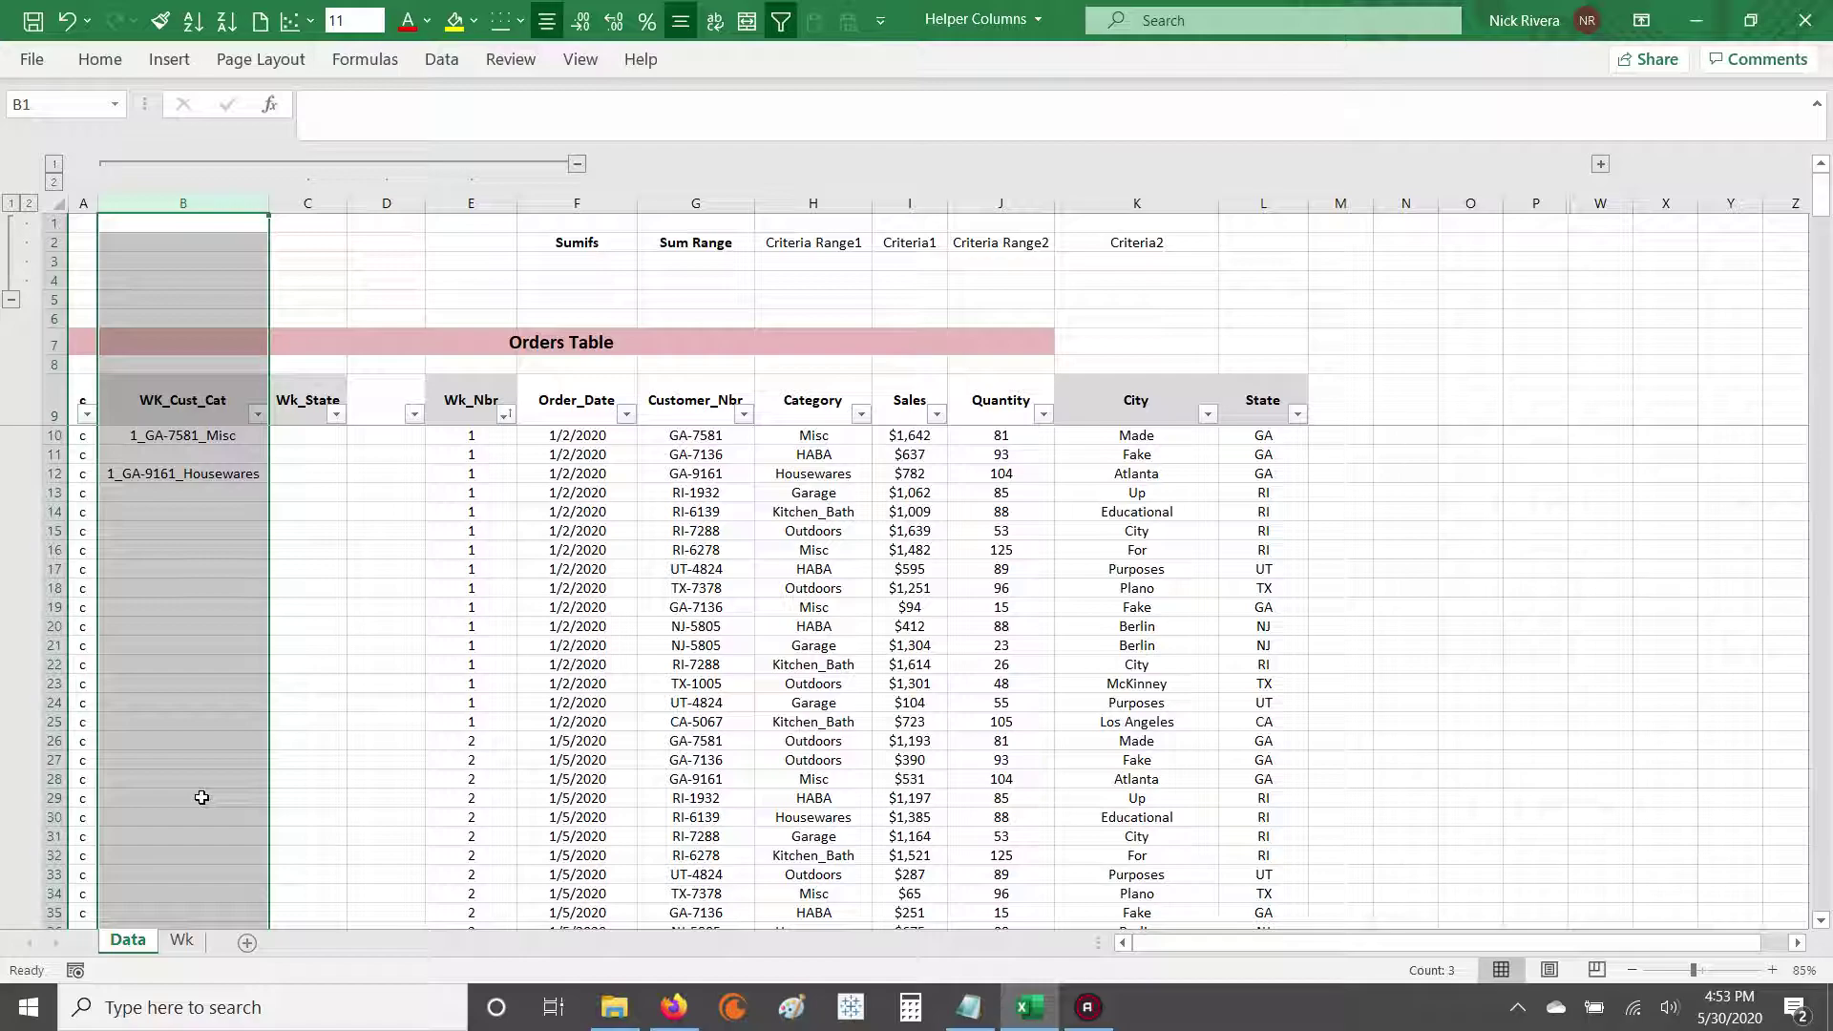
pyautogui.click(181, 947)
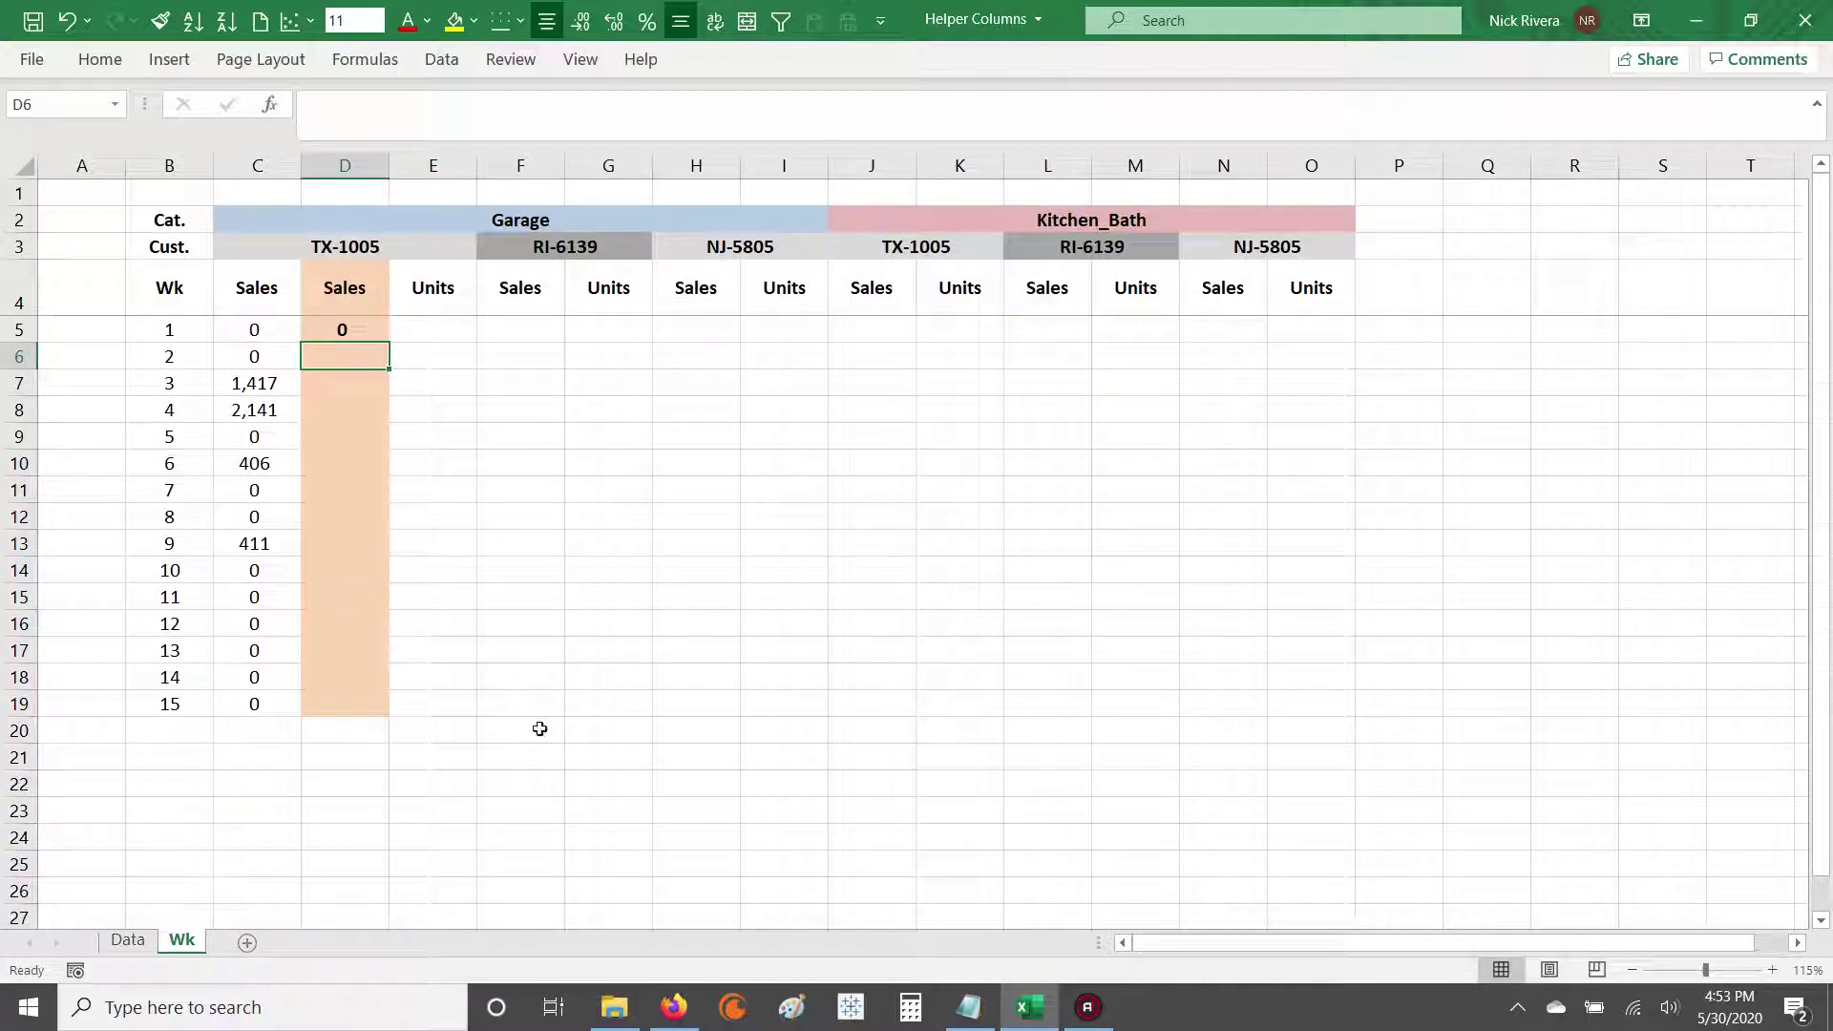
pyautogui.click(128, 940)
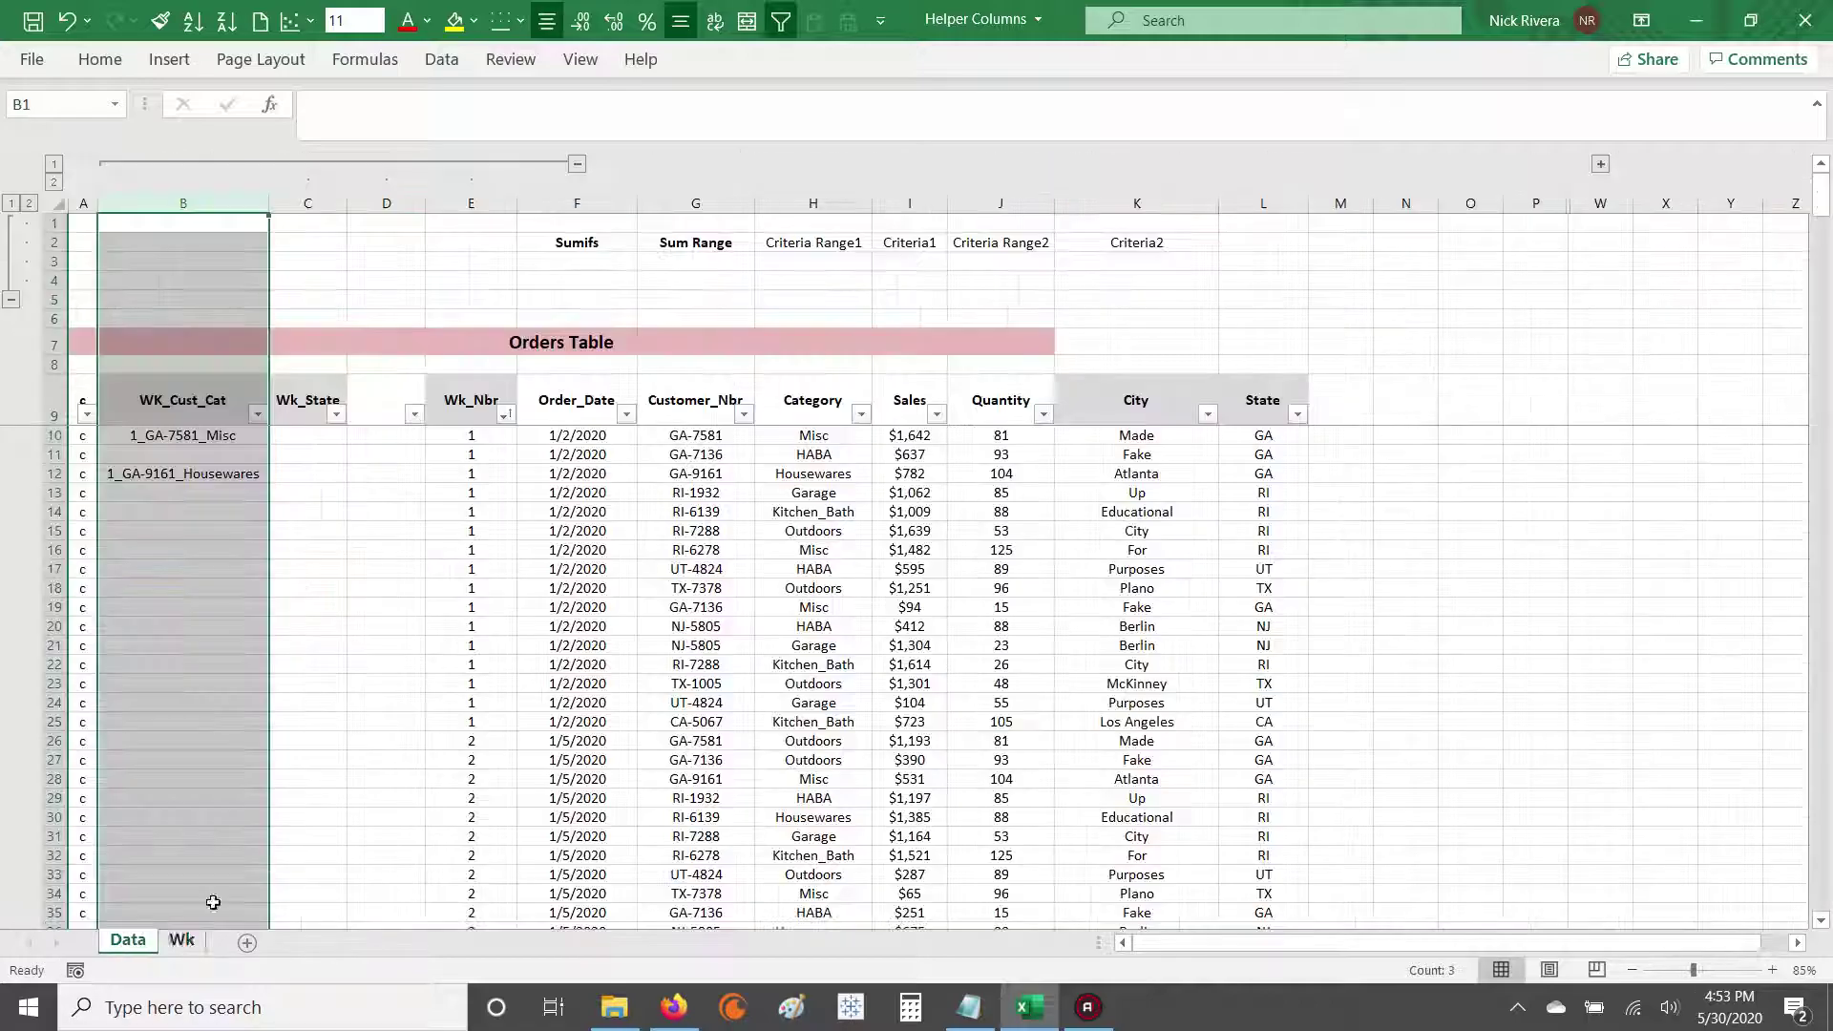
# Step: Inspect the &"_"& separator between the cell references in the formula of Data cell B10
pyautogui.click(191, 387)
pyautogui.press('Down')
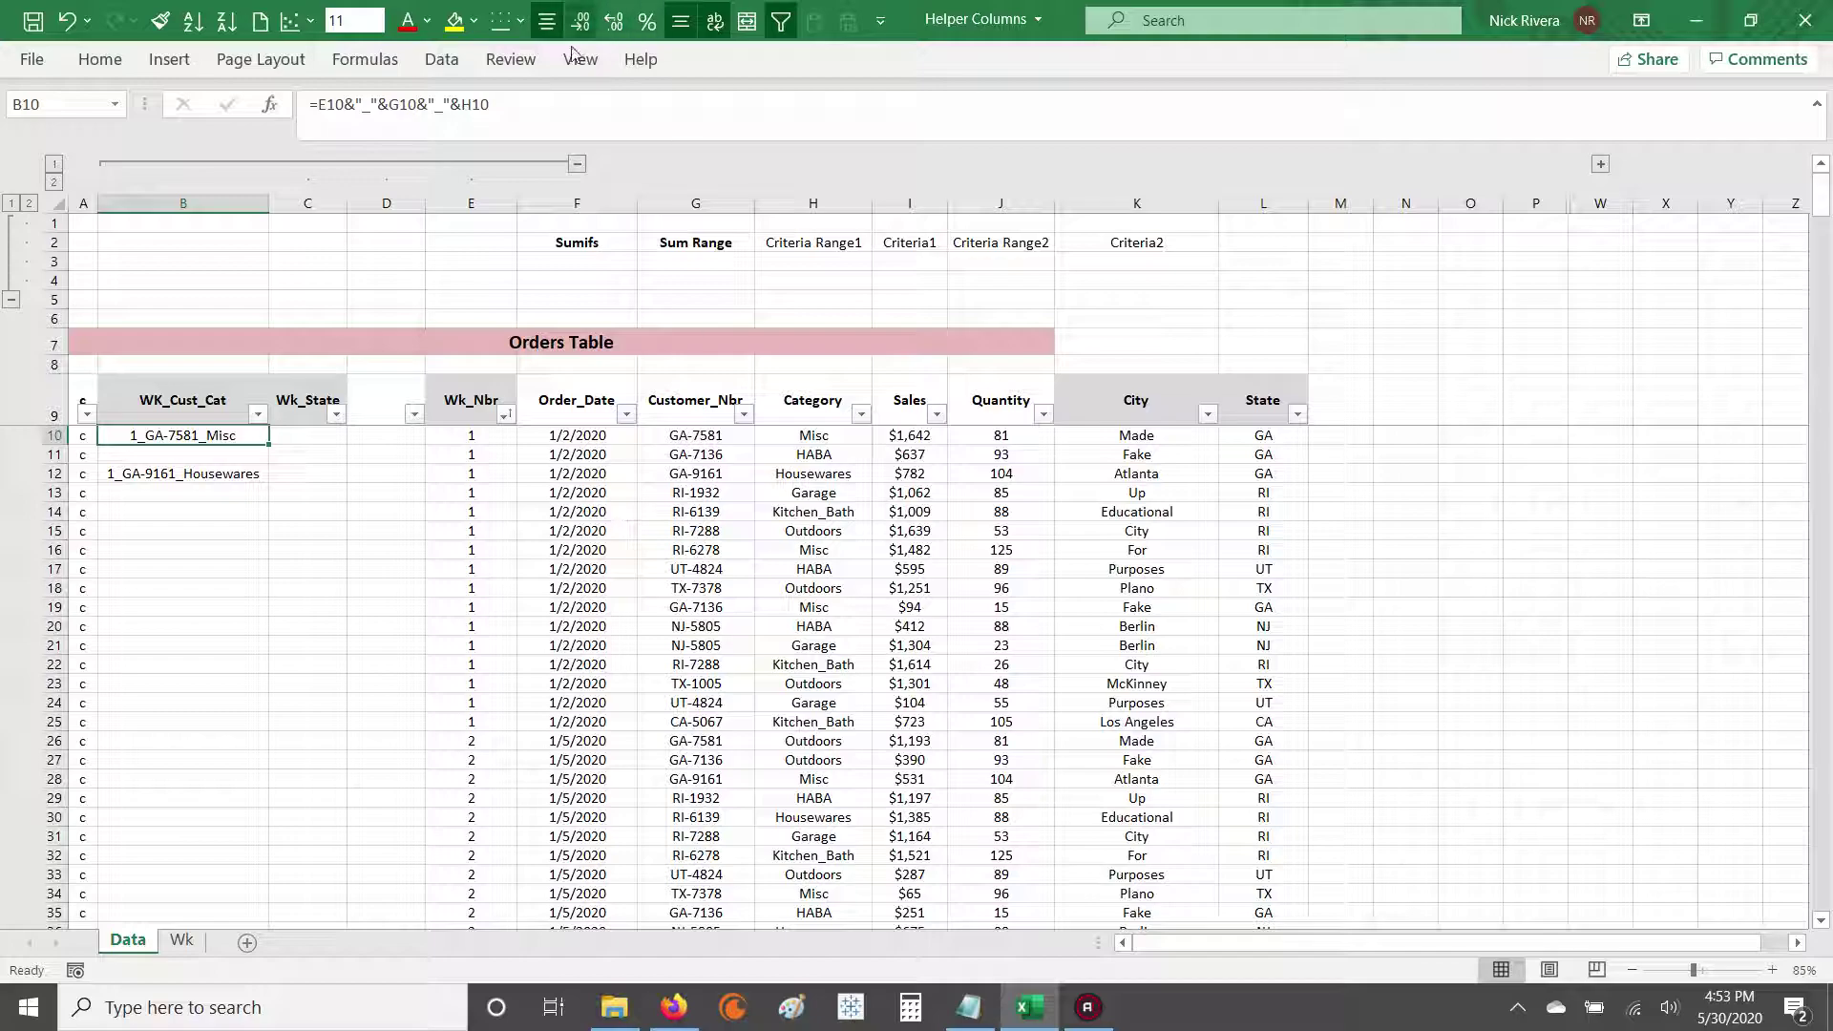
pyautogui.press('F2')
pyautogui.press('Escape')
pyautogui.moveTo(345, 104); pyautogui.dragTo(387, 102)
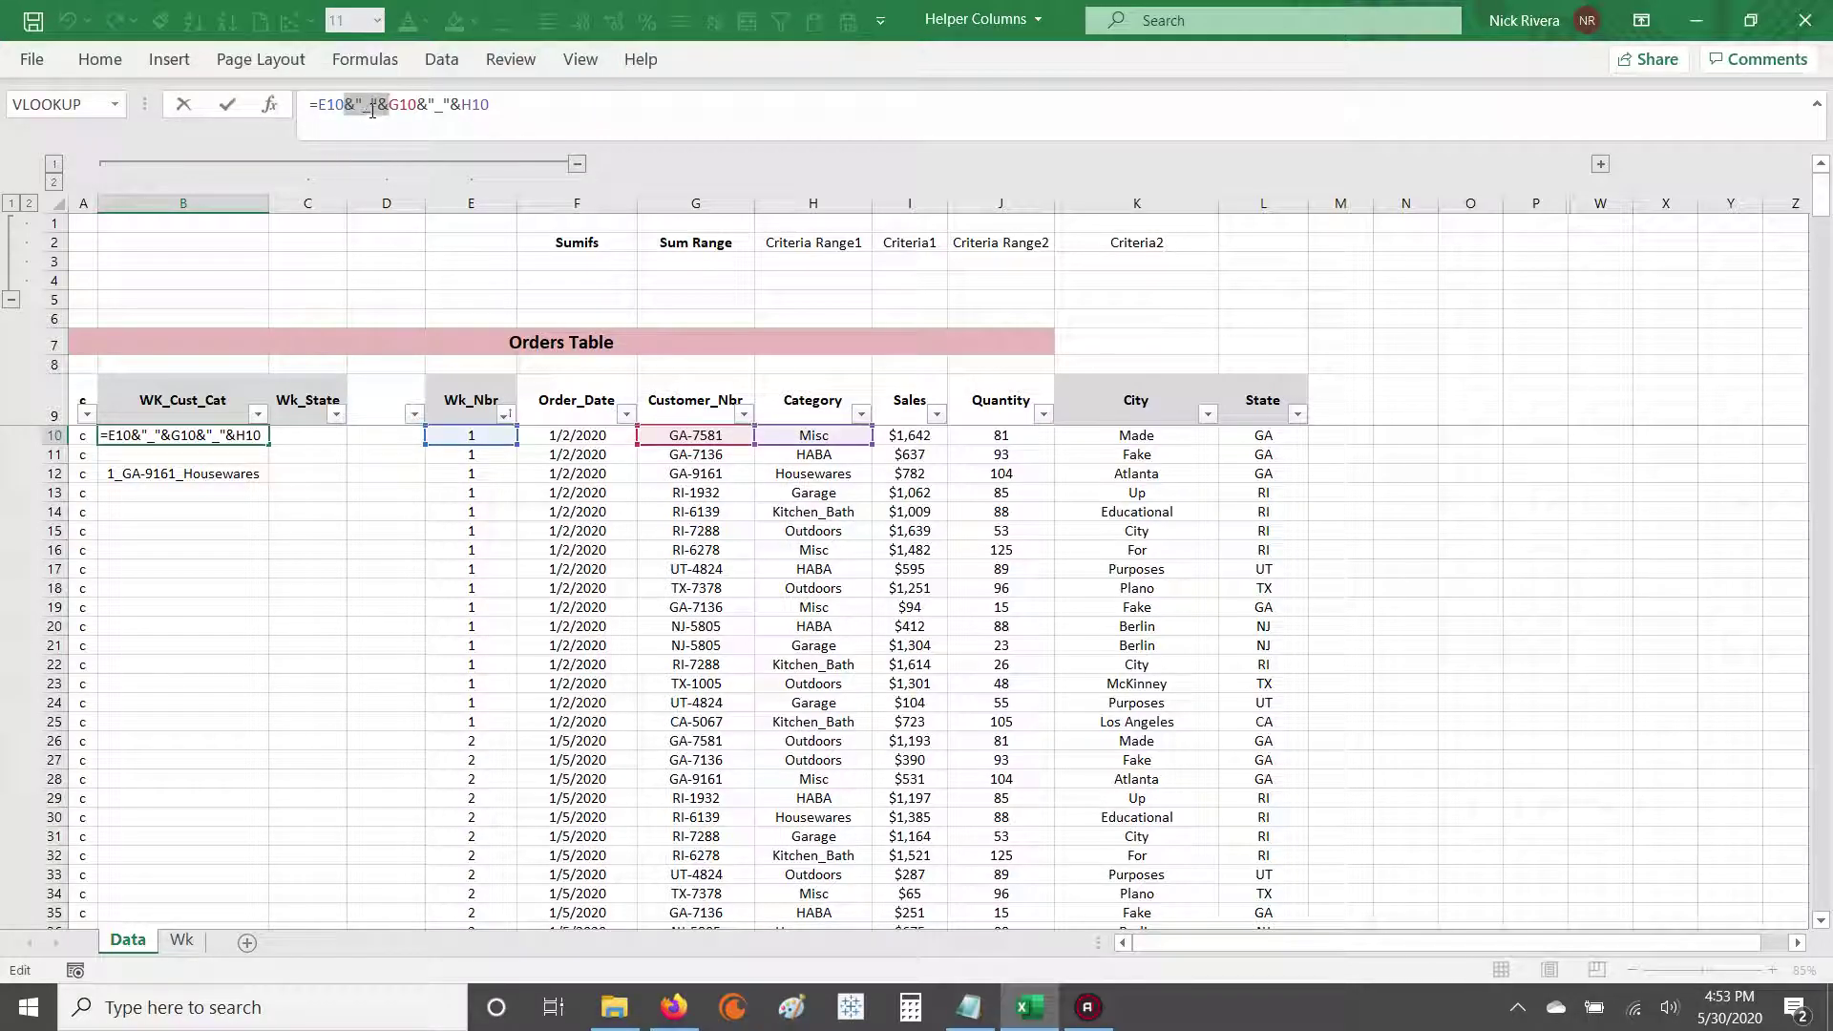
pyautogui.click(227, 104)
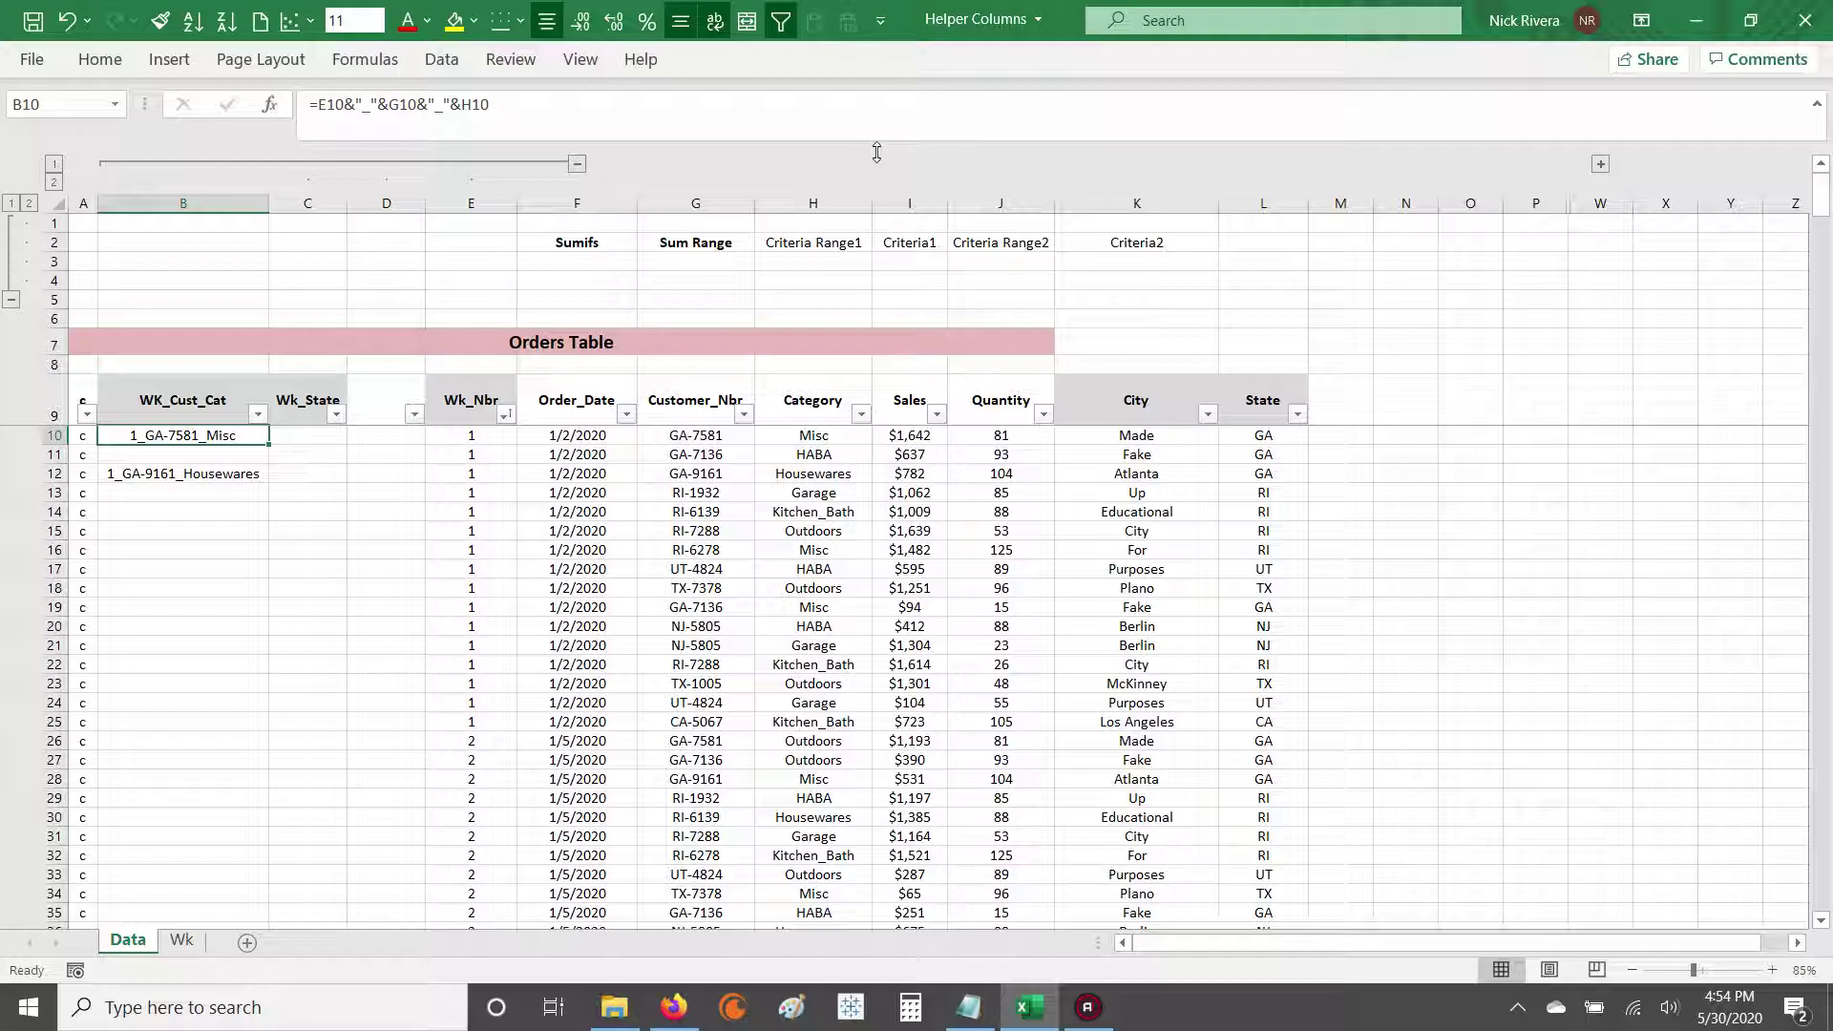
# Step: Start a joined-key formula in Data cell B11 with the Category cell H11 followed by an underscore separator, =Data!H11&"_"&
pyautogui.press('Down')
pyautogui.write('=')
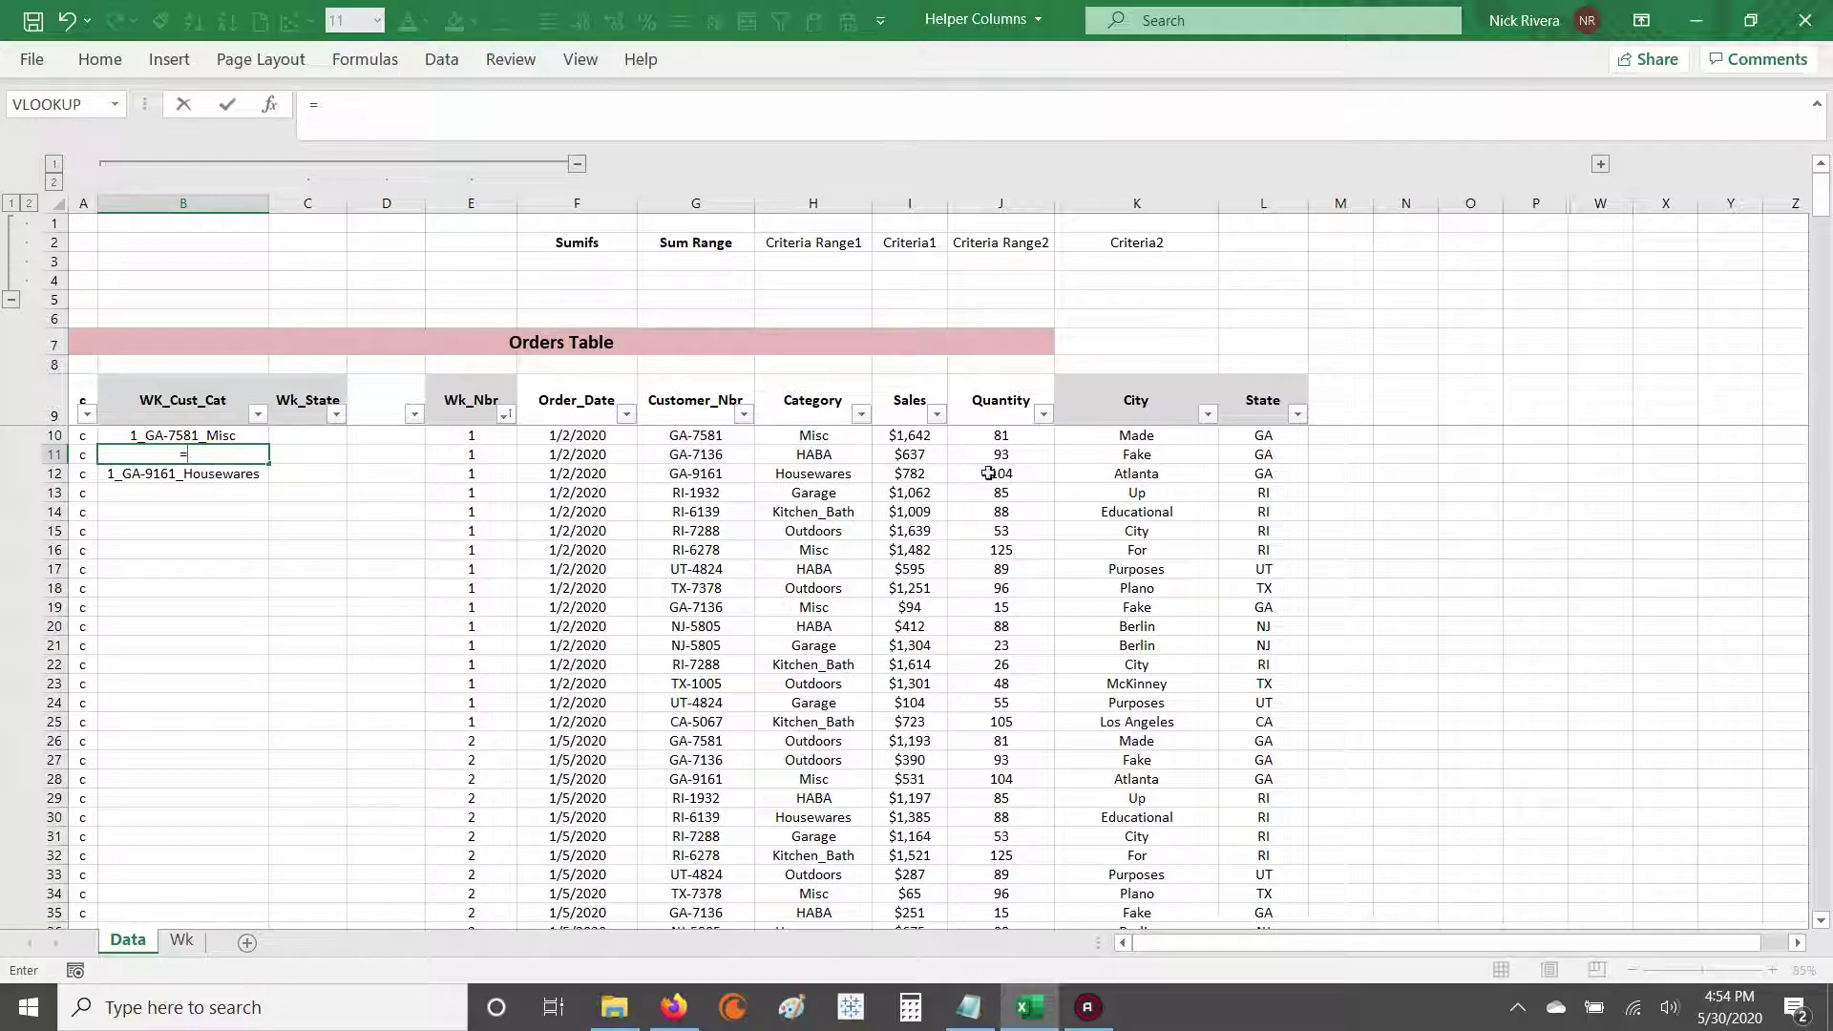
pyautogui.click(183, 941)
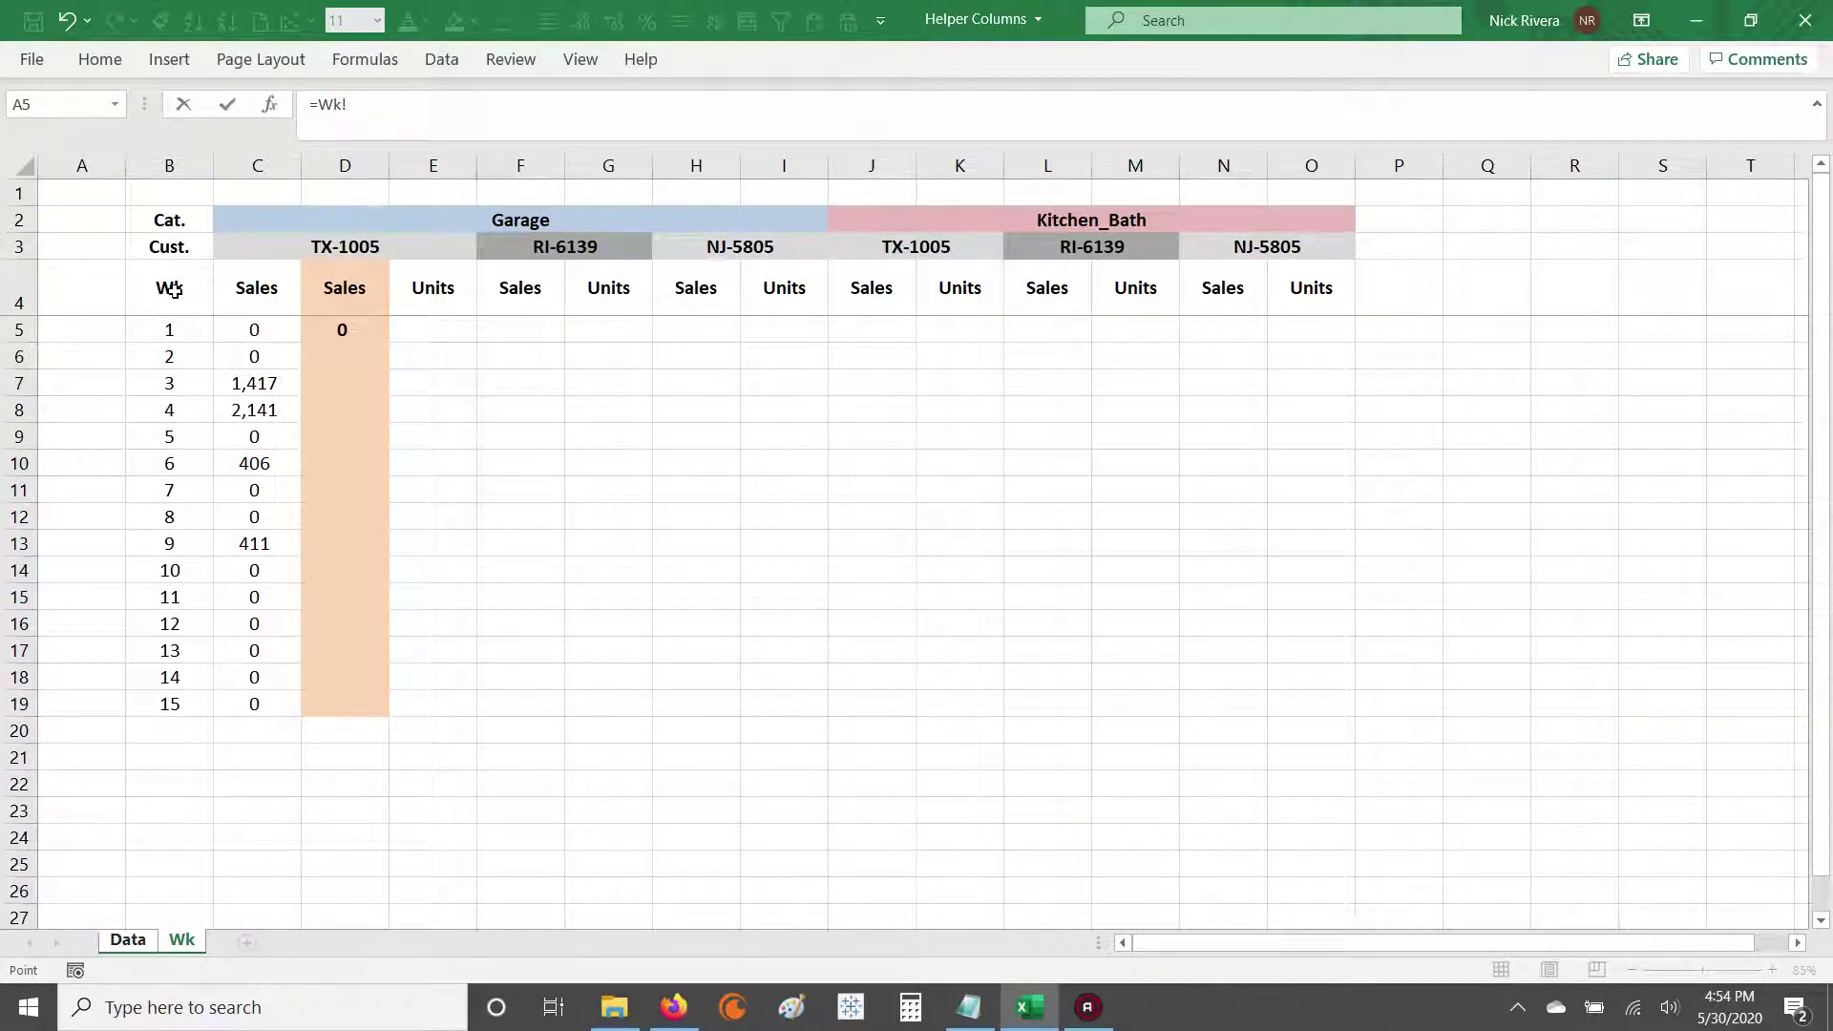
pyautogui.click(127, 940)
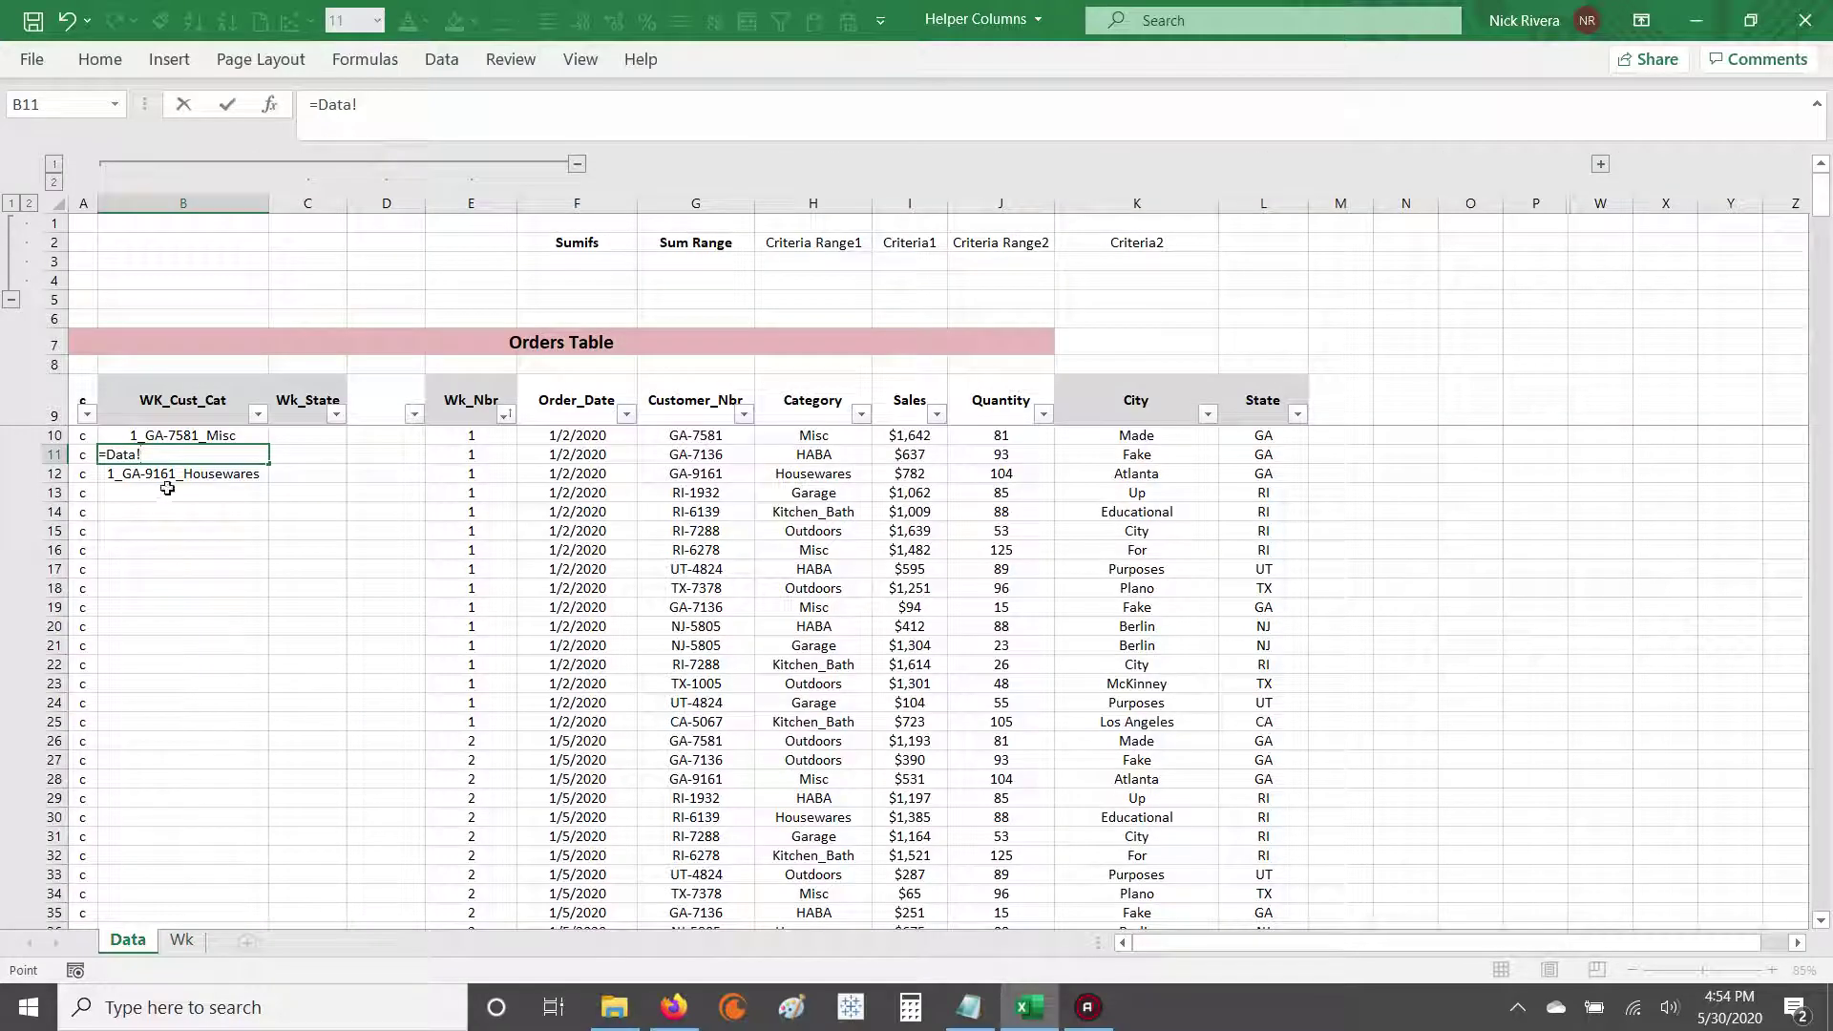
pyautogui.press('Return')
pyautogui.press('BackSpace')
pyautogui.press('BackSpace')
pyautogui.press('BackSpace')
pyautogui.press('BackSpace')
pyautogui.press('BackSpace')
pyautogui.click(830, 461)
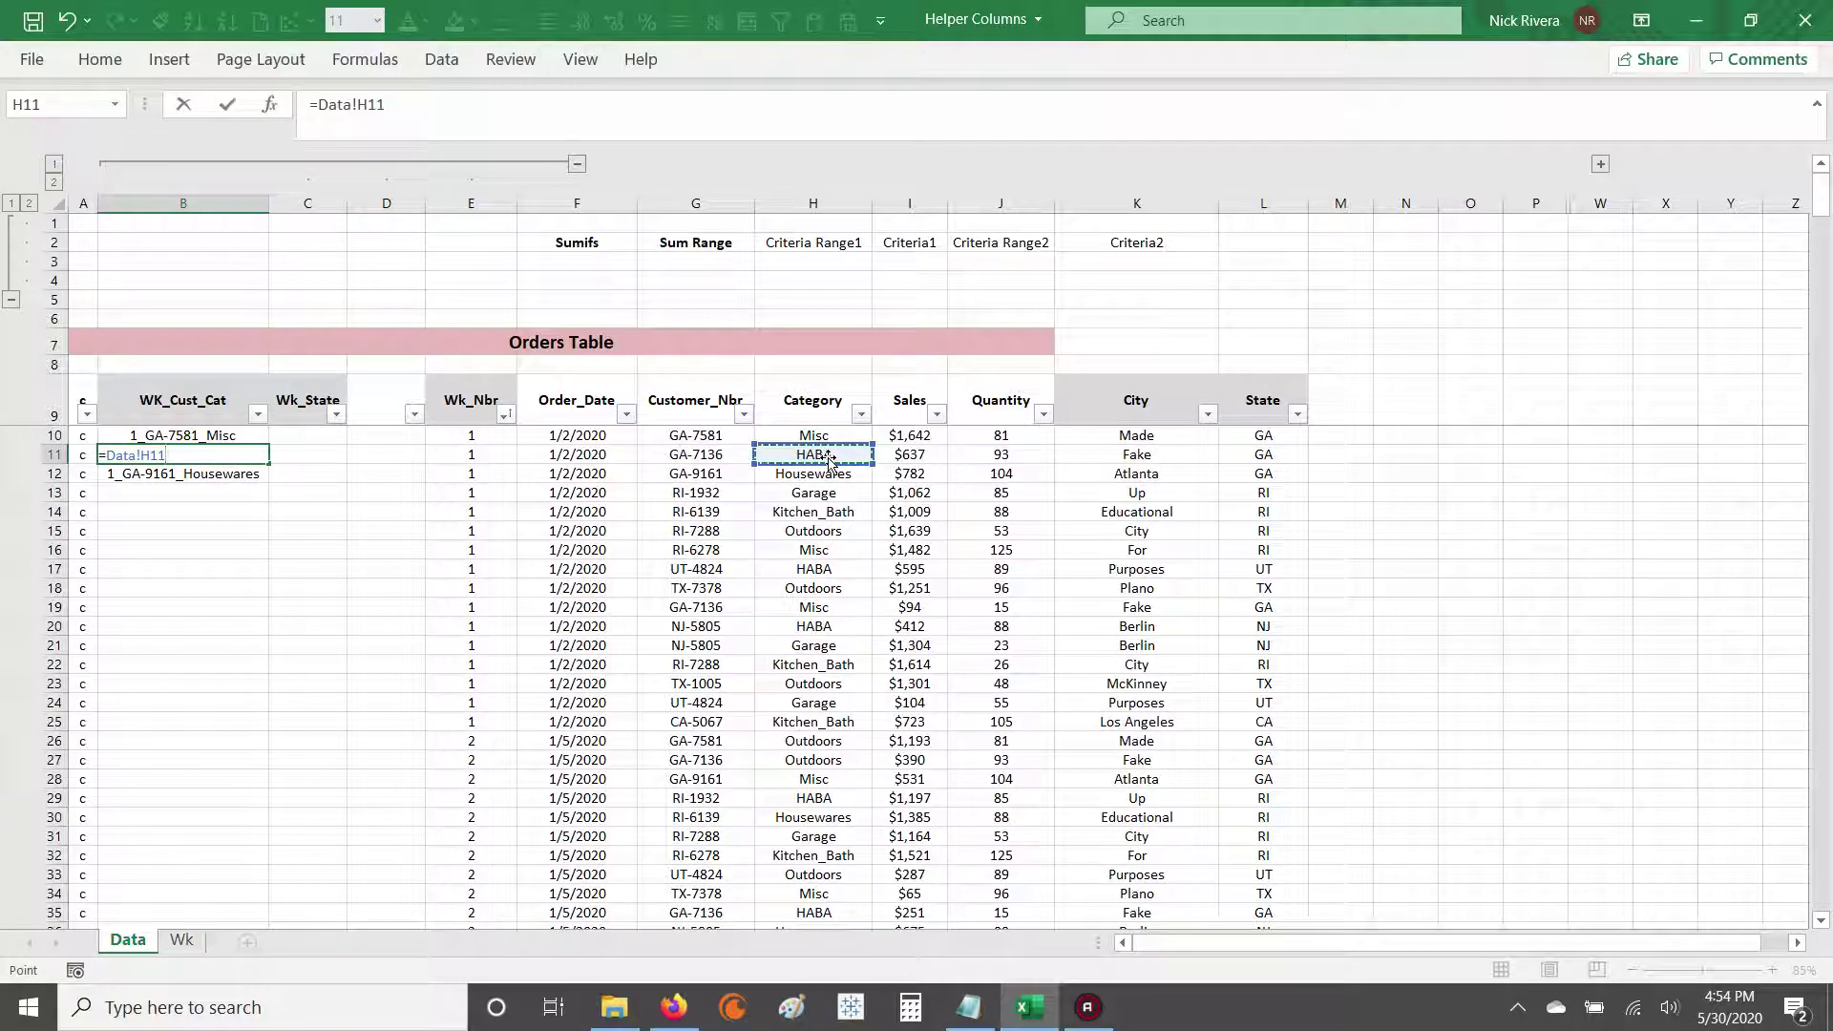
pyautogui.write('&"_"&')
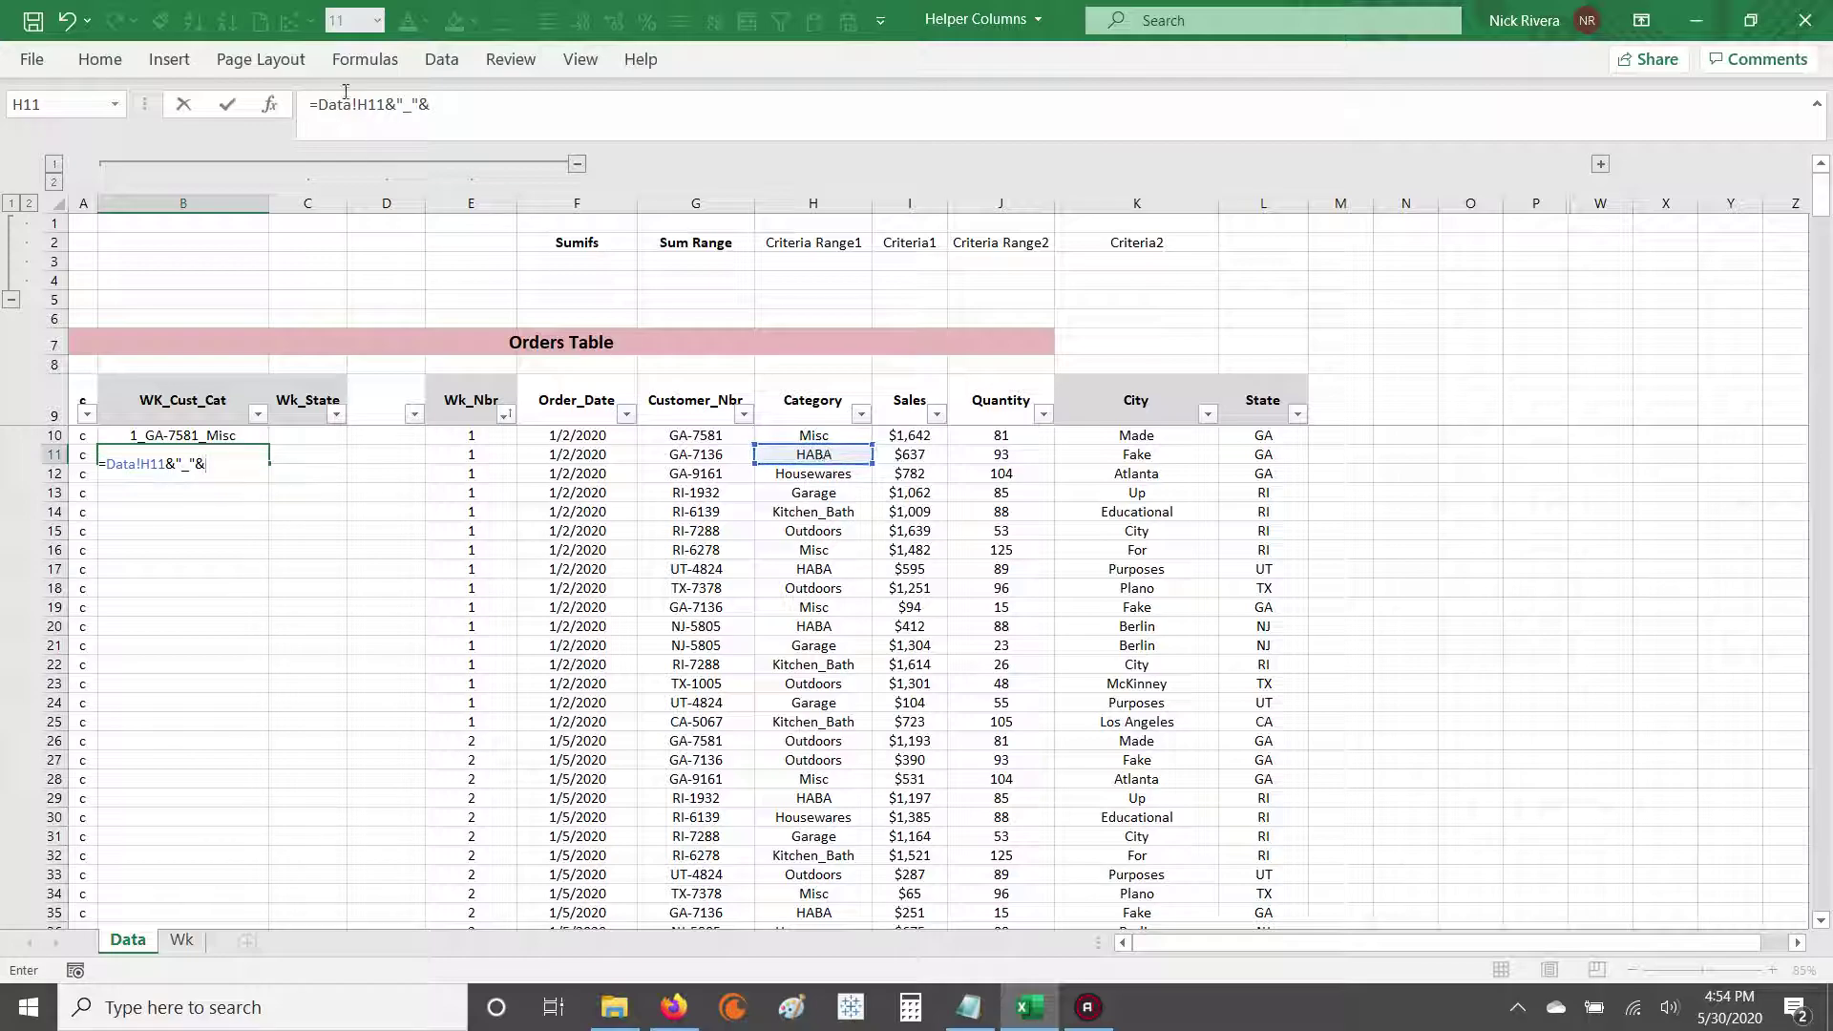
# Step: Complete the B11 formula with the customer and week cells so it reads =Data!H11&"_"&Data!G11&"_"&Data!E11
pyautogui.moveTo(378, 105); pyautogui.dragTo(434, 105)
pyautogui.click(476, 108)
pyautogui.click(700, 456)
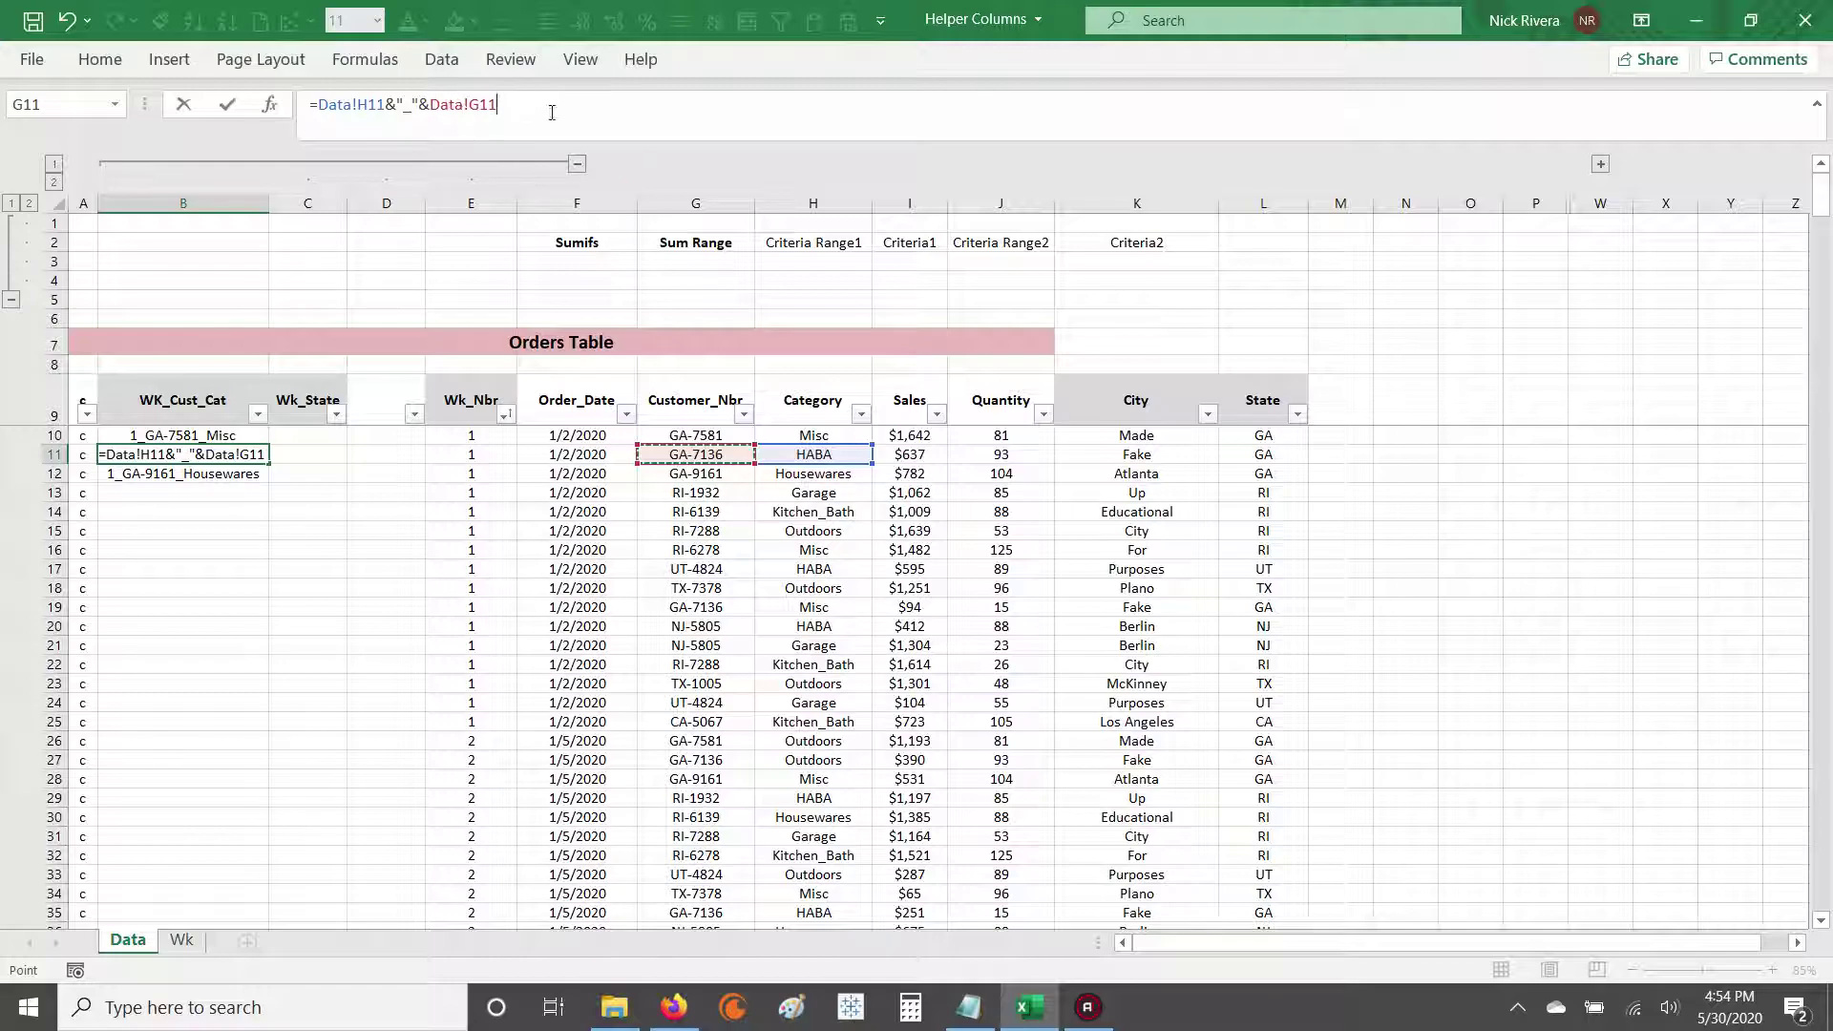
pyautogui.write('&"_"&')
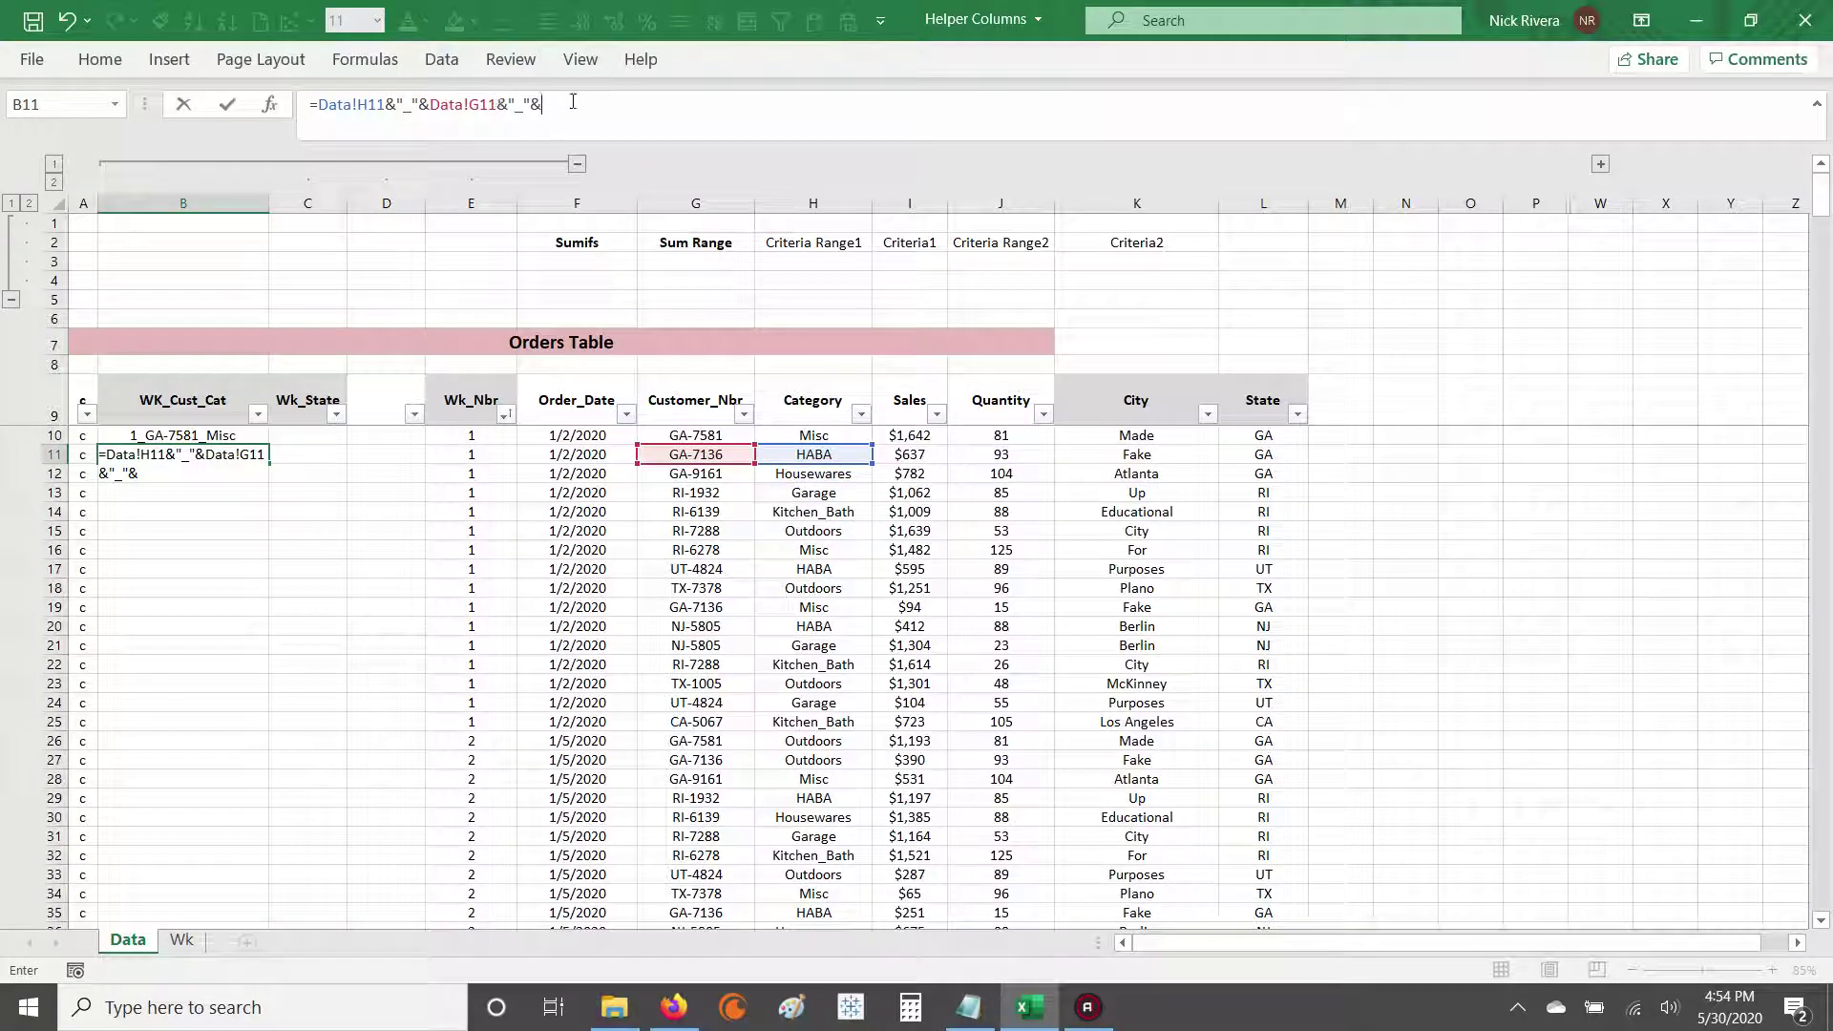
pyautogui.click(471, 454)
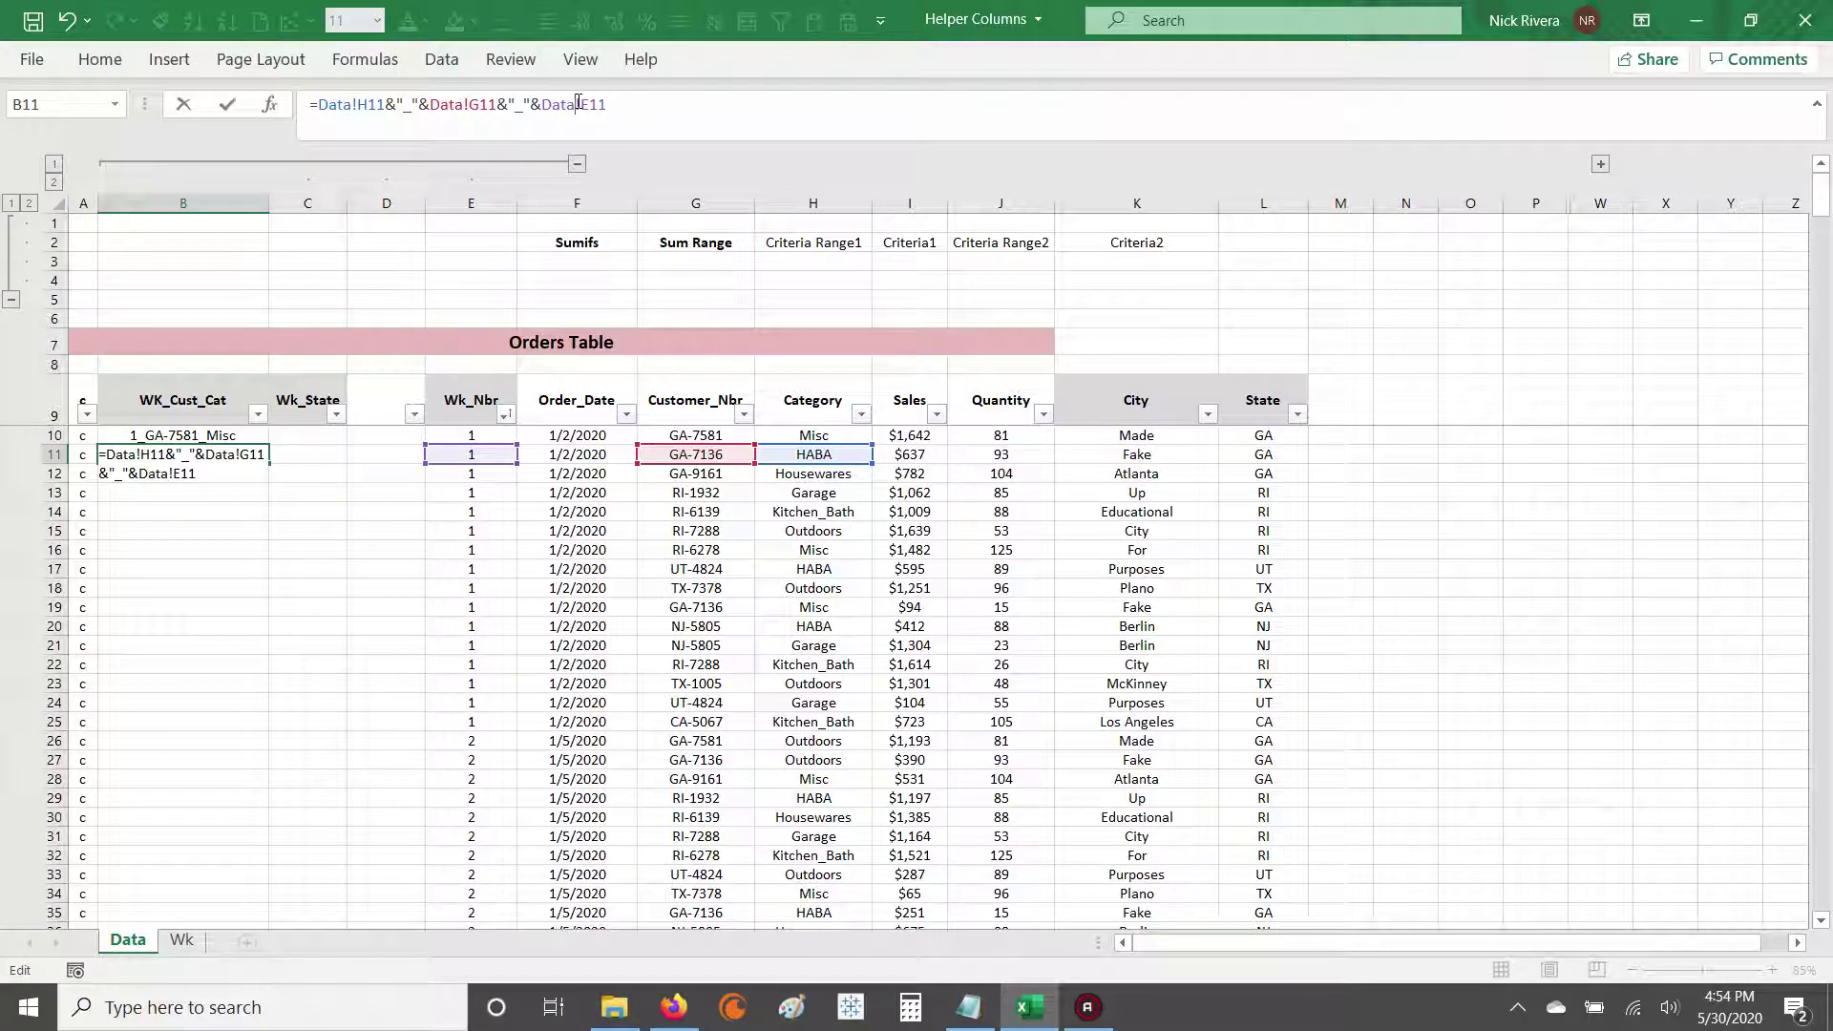
pyautogui.hotkey('ctrl', 'Return')
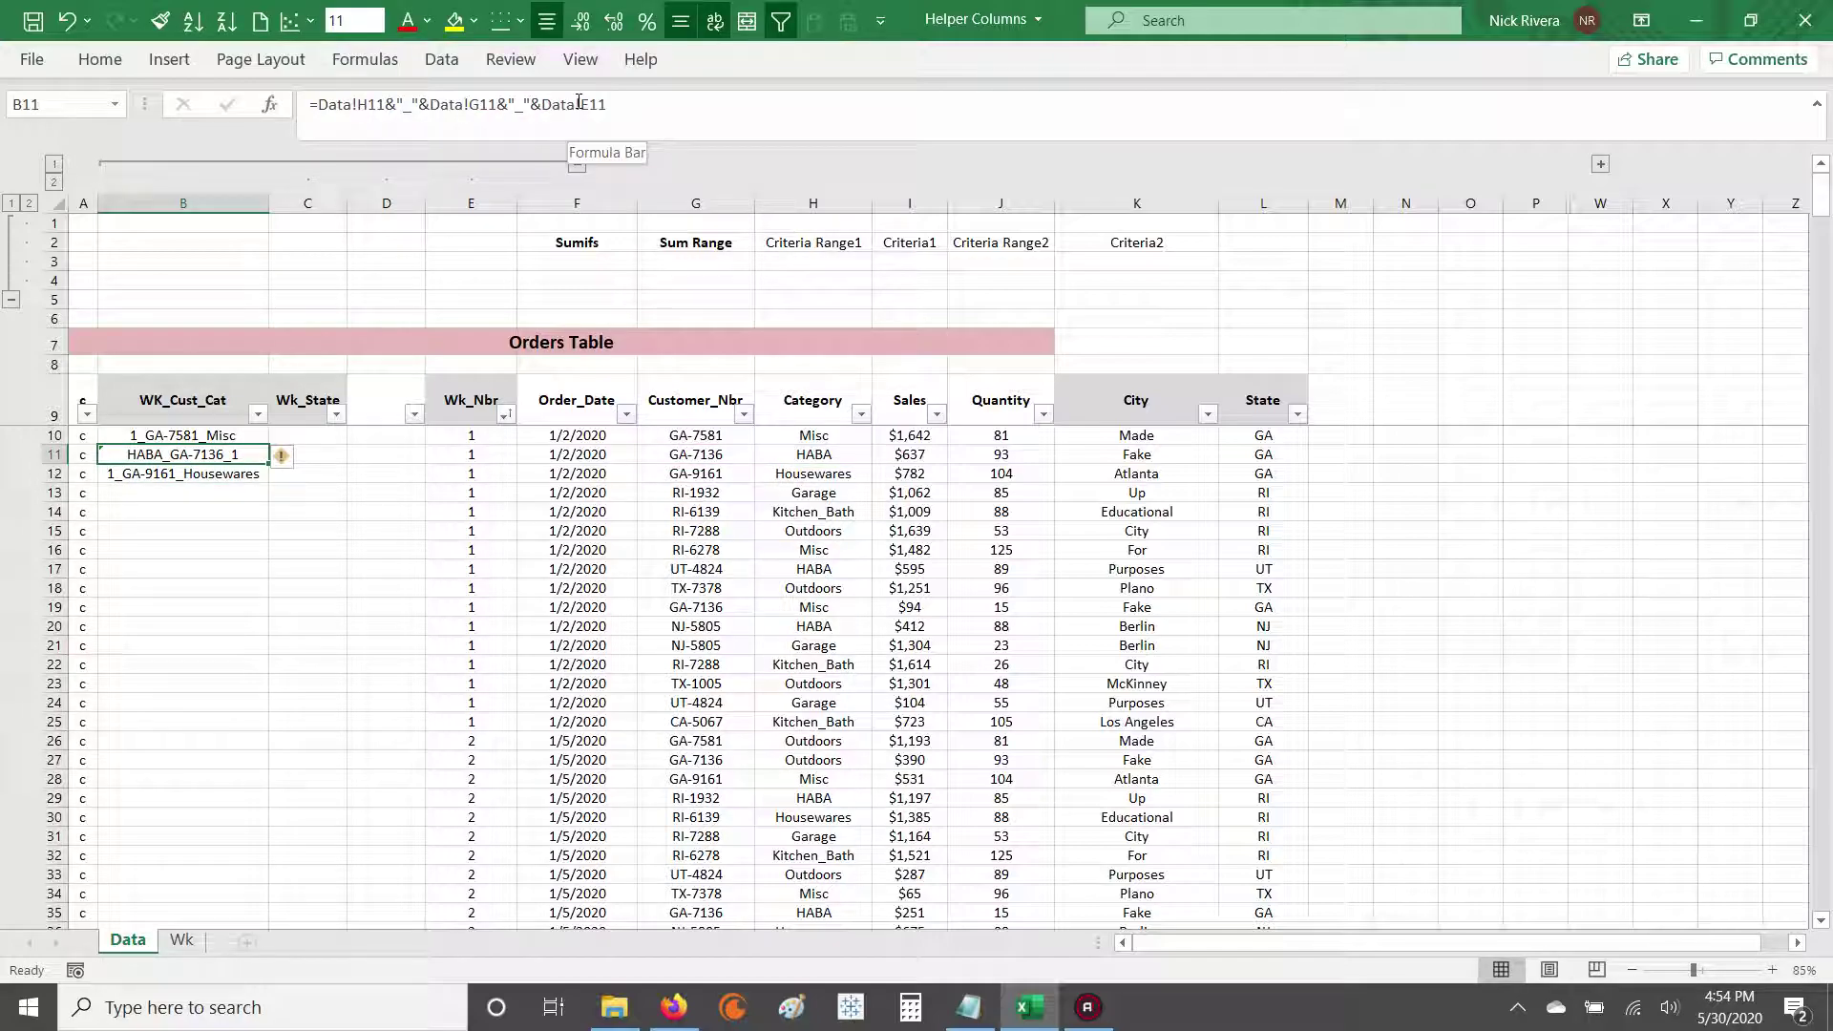
# Step: Copy the B11 key formula over cells B10 through B12 of the WK_Cust_Cat column
pyautogui.click(181, 942)
pyautogui.click(127, 940)
pyautogui.hotkey('ctrl', 'c')
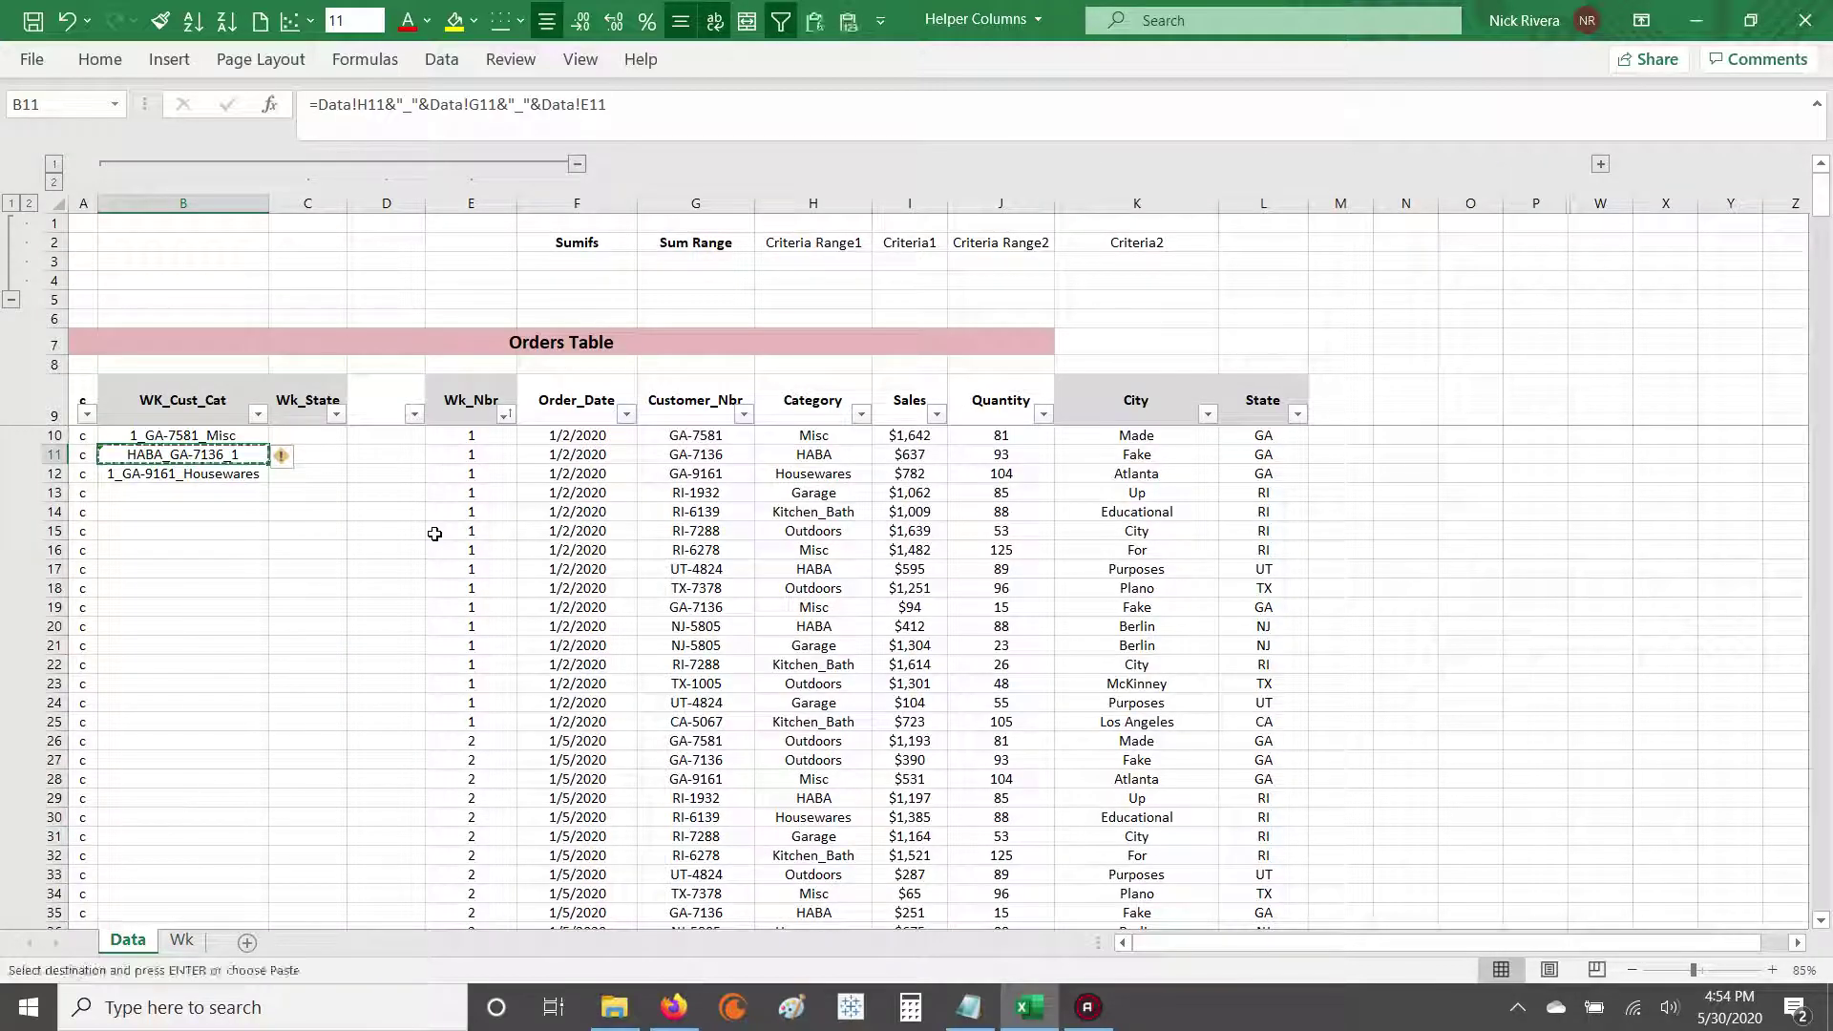
pyautogui.press('Up')
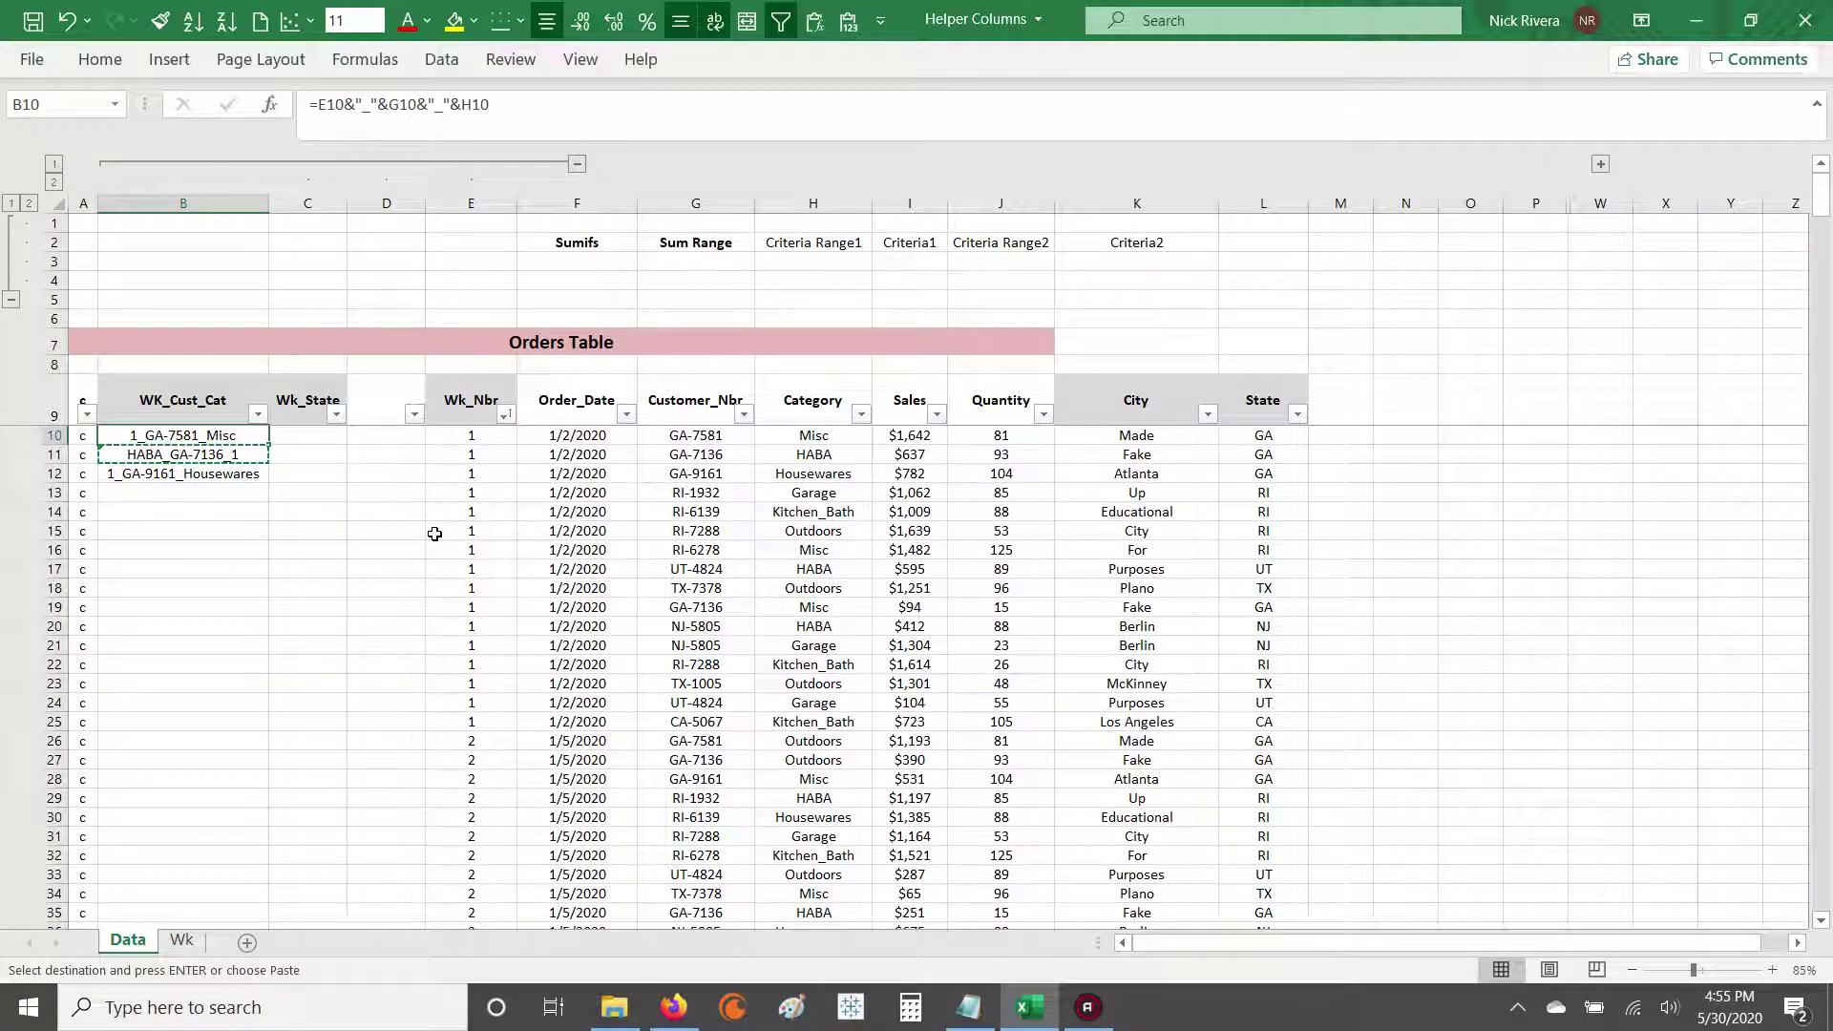
pyautogui.hotkey('shift', 'Down')
pyautogui.hotkey('shift', 'Down')
pyautogui.hotkey('ctrl', 'v')
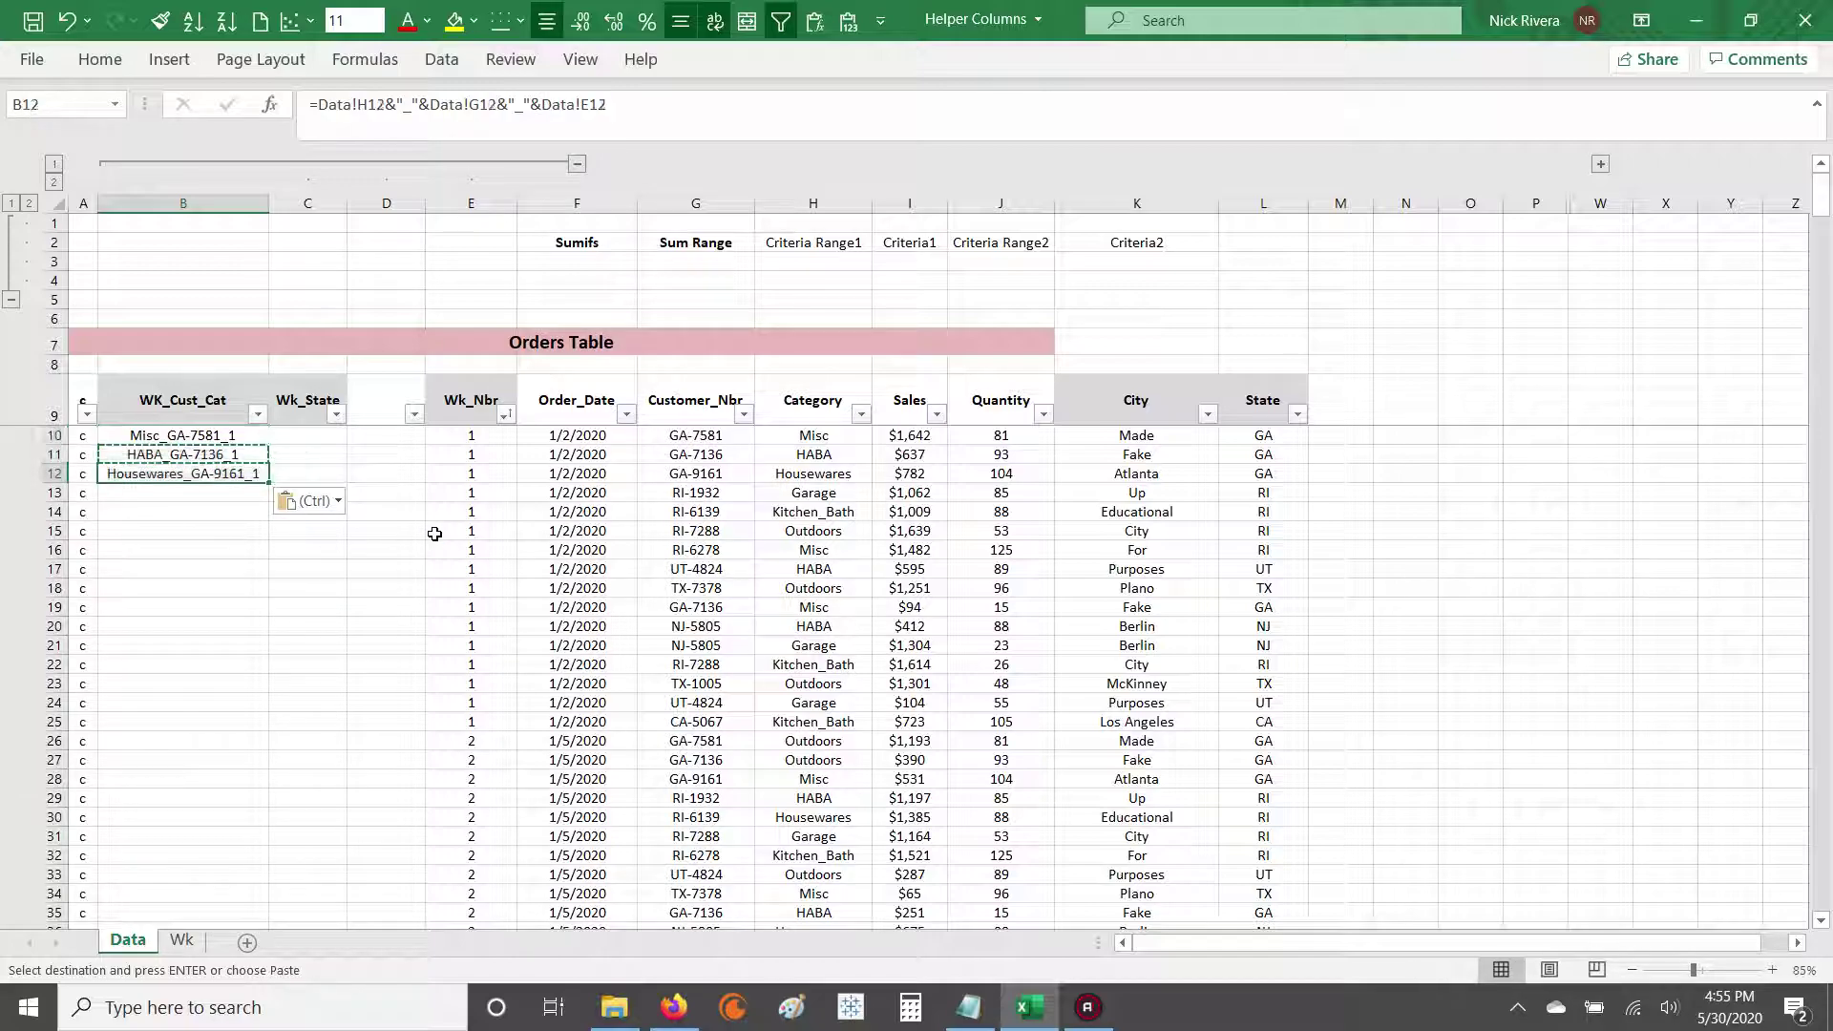
# Step: Fill the copied key formula down the WK_Cust_Cat column to the last order in row 440
pyautogui.press('Right')
pyautogui.press('Right')
pyautogui.press('Right')
pyautogui.hotkey('ctrl', 'Down')
pyautogui.press('Left')
pyautogui.press('Left')
pyautogui.press('Left')
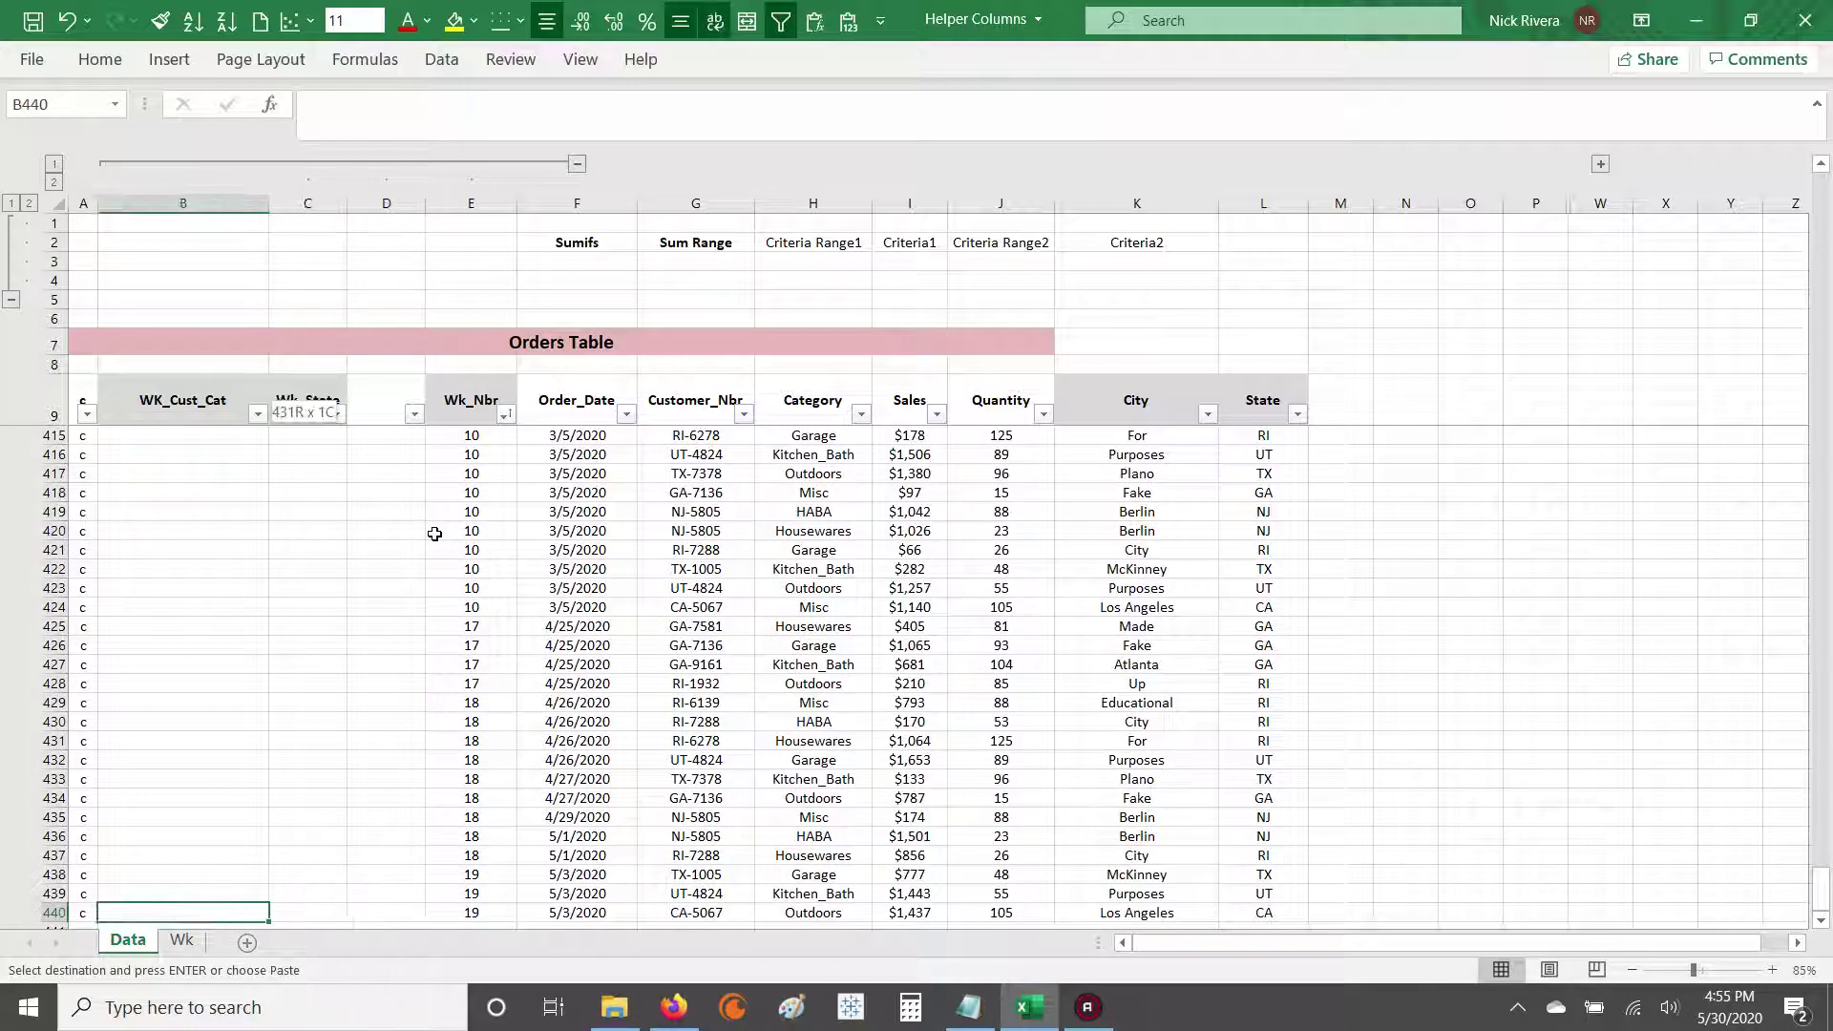
pyautogui.hotkey('ctrl', 'shift', 'Up')
pyautogui.press('Return')
# Step: Check the filled keys at the start of the WK_Cust_Cat column and the cell references in the B18 formula
pyautogui.hotkey('ctrl', 'Up')
pyautogui.press('Down')
pyautogui.press('Down')
pyautogui.press('Down')
pyautogui.press('Down')
pyautogui.press('Down')
pyautogui.press('Down')
pyautogui.press('Down')
pyautogui.press('Down')
pyautogui.press('Down')
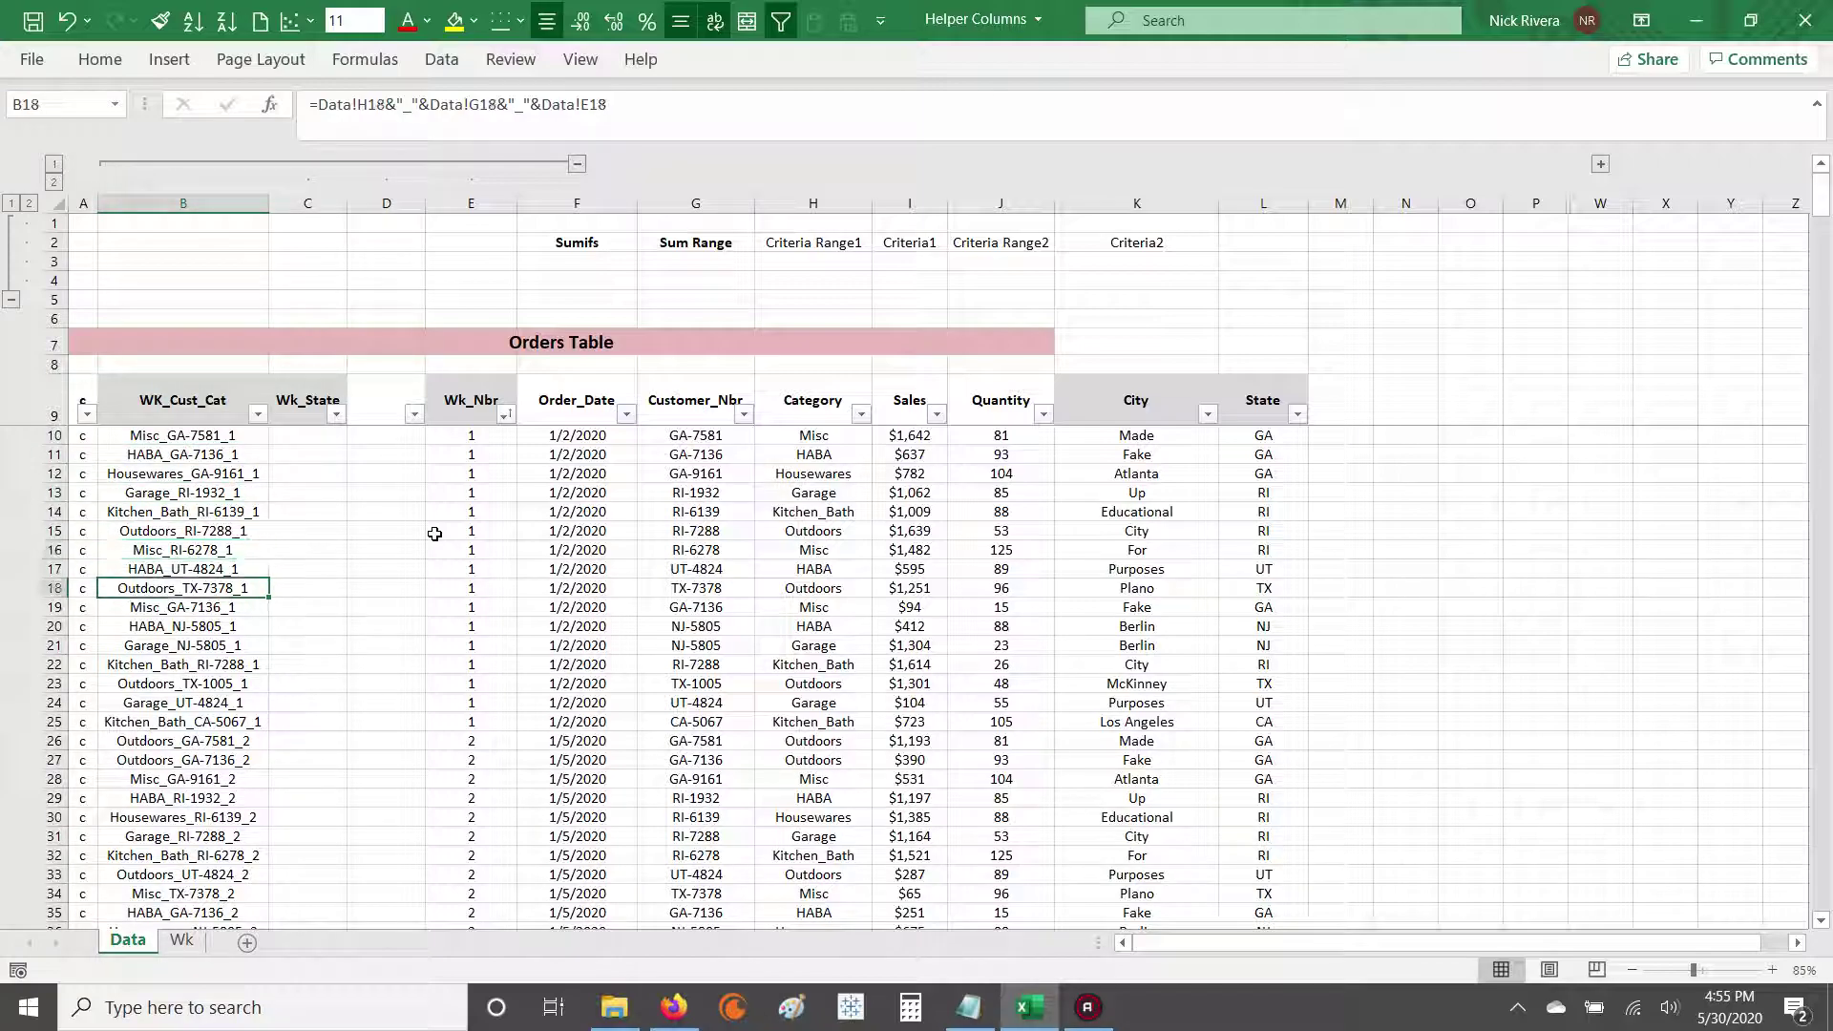
pyautogui.press('F2')
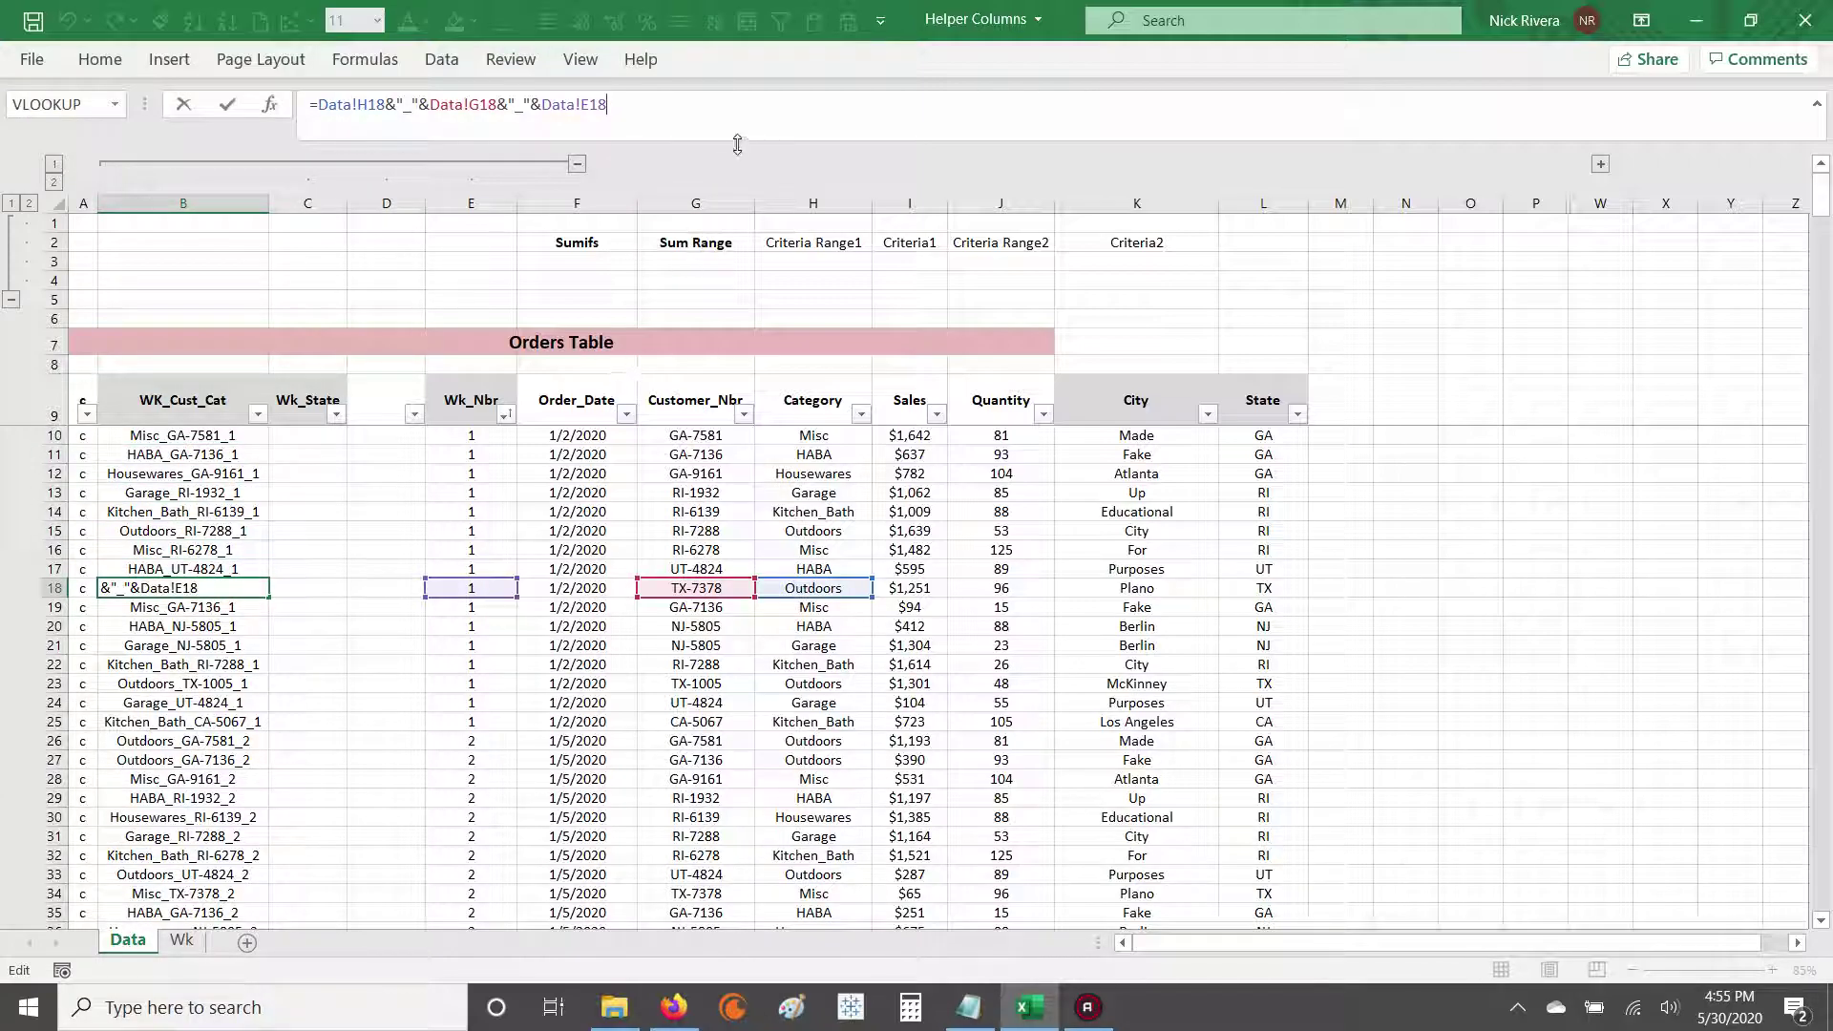
pyautogui.press('Escape')
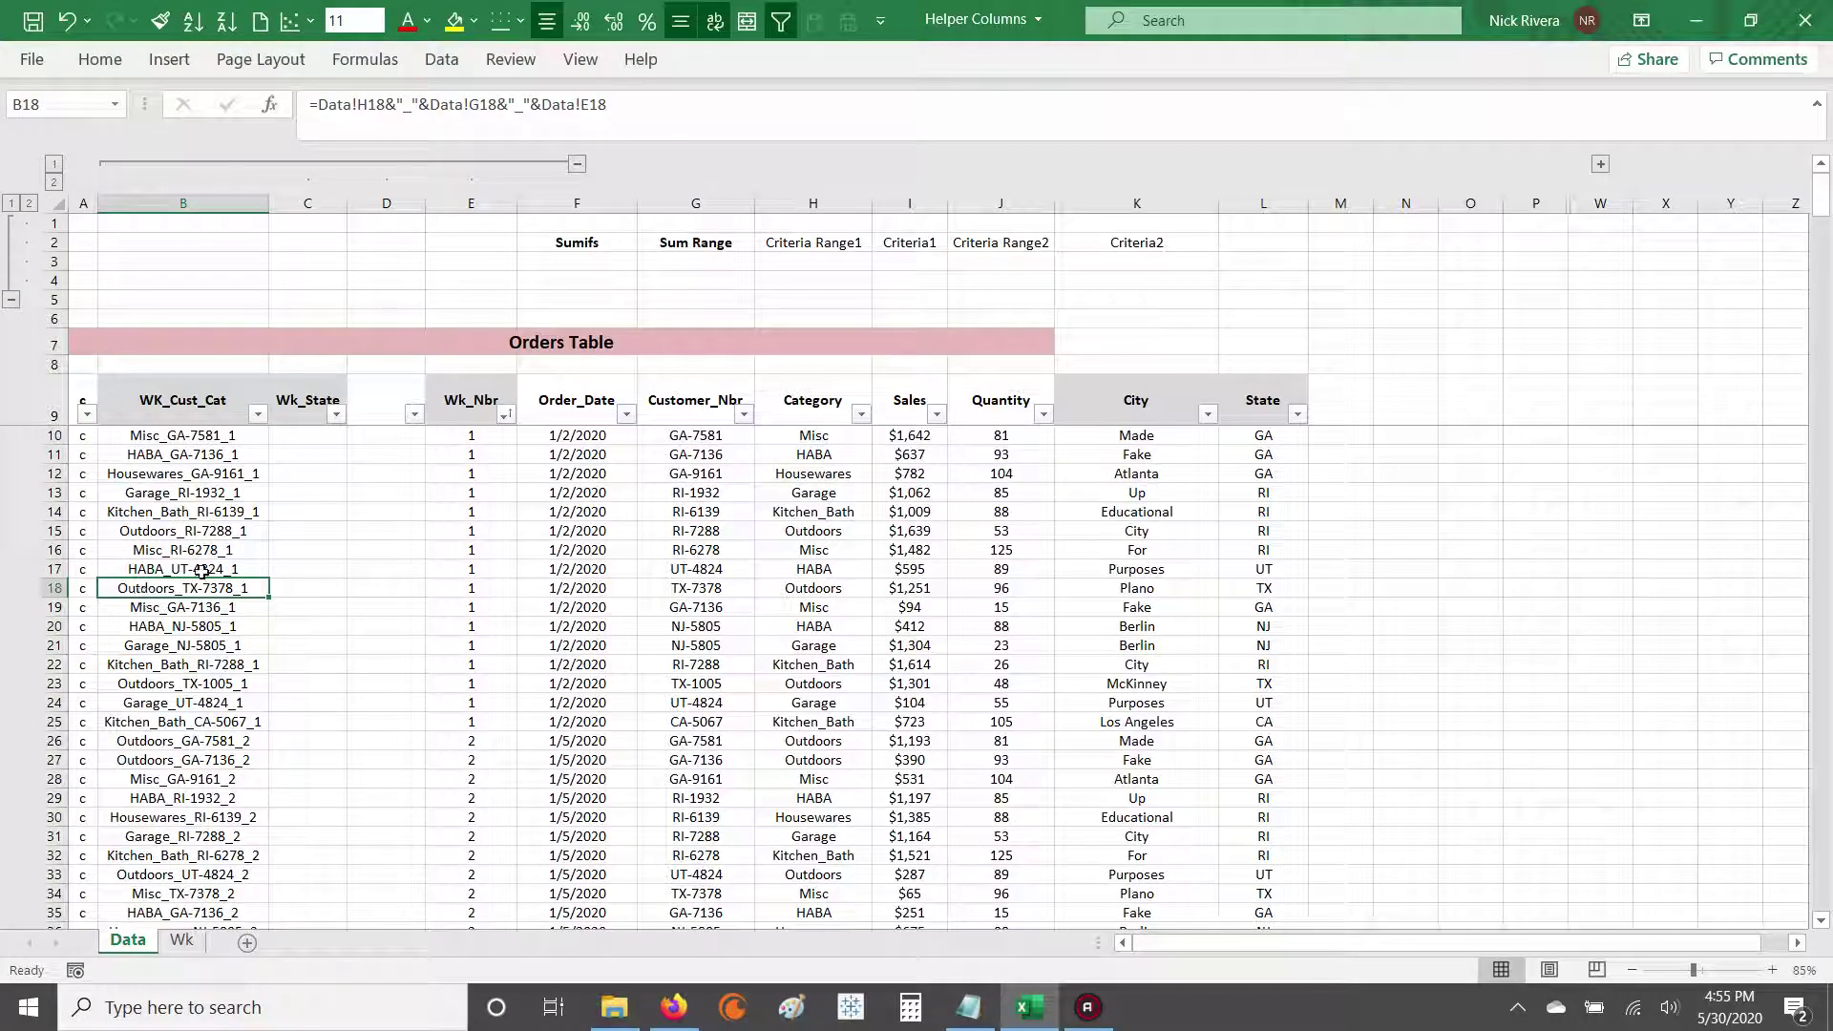
# Step: Compare the row 18 key with its Category, Customer_Nbr and Wk_Nbr cells, and review the keys further down the table
pyautogui.moveTo(253, 587); pyautogui.dragTo(608, 590)
pyautogui.click(167, 594)
pyautogui.moveTo(188, 585); pyautogui.dragTo(1346, 589)
pyautogui.click(804, 589)
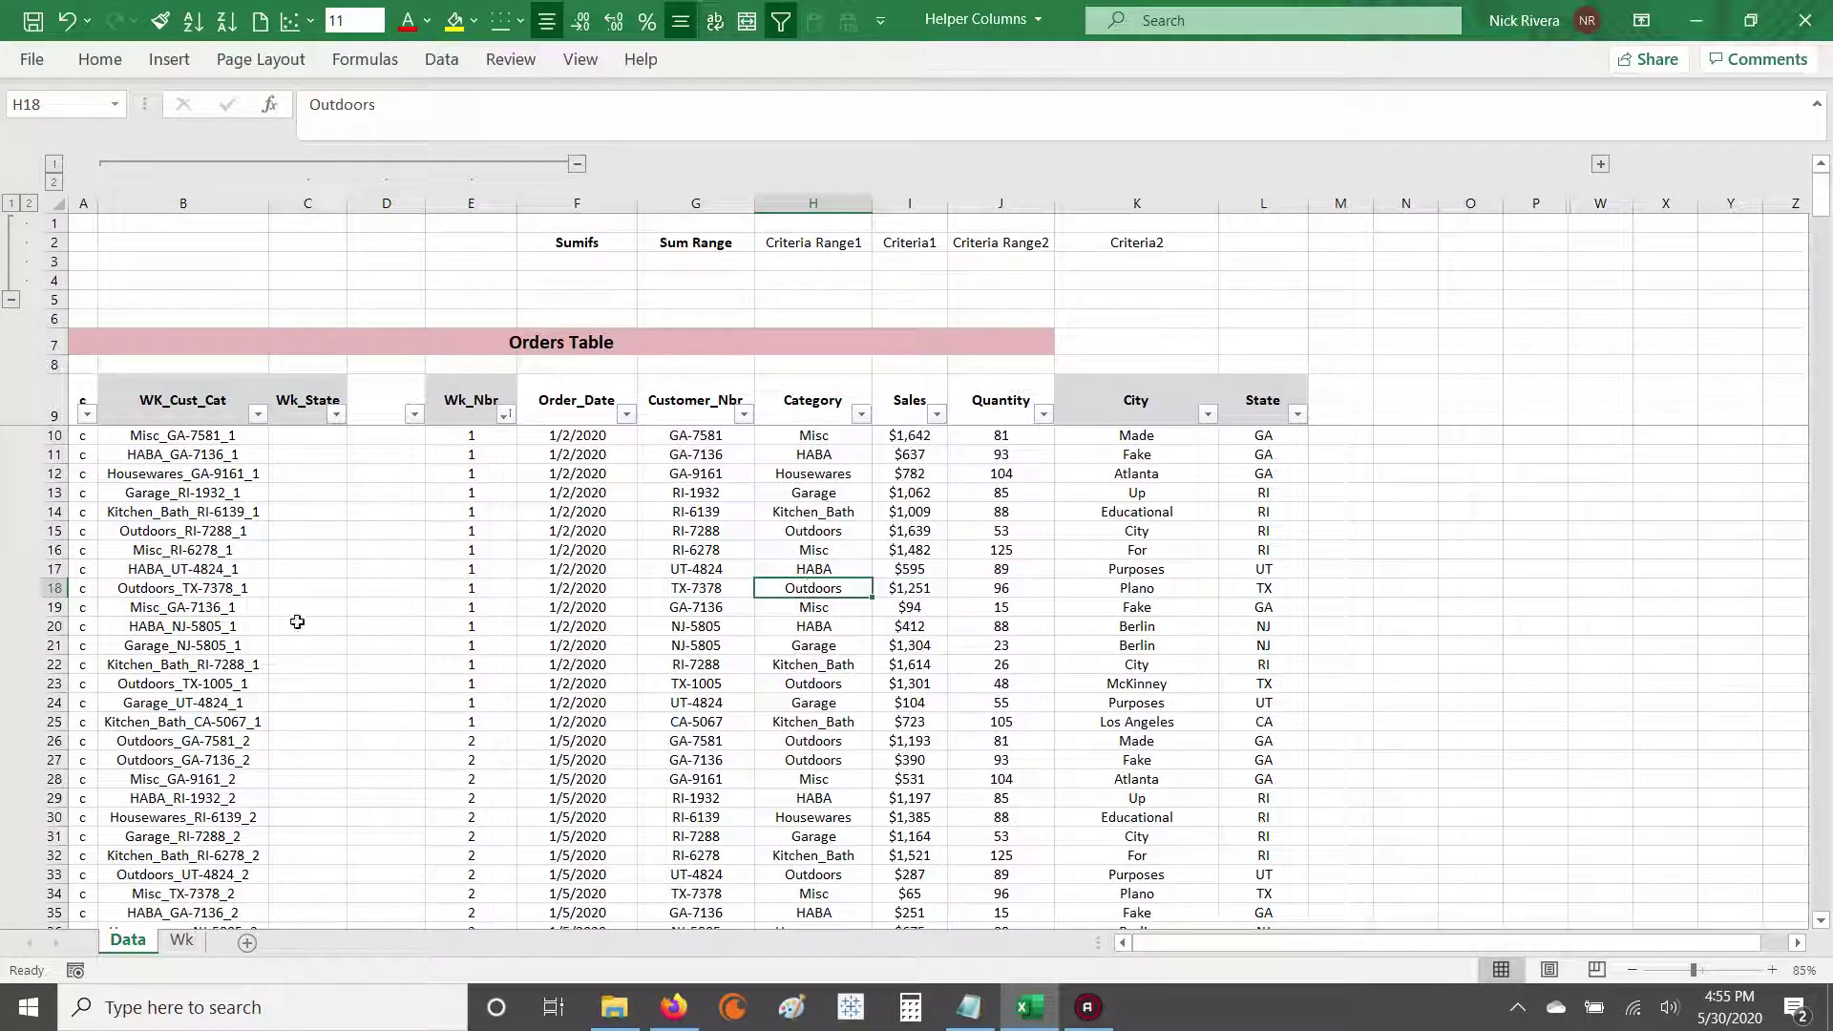
pyautogui.keyDown('ctrl'); pyautogui.click(717, 593); pyautogui.keyUp('ctrl')
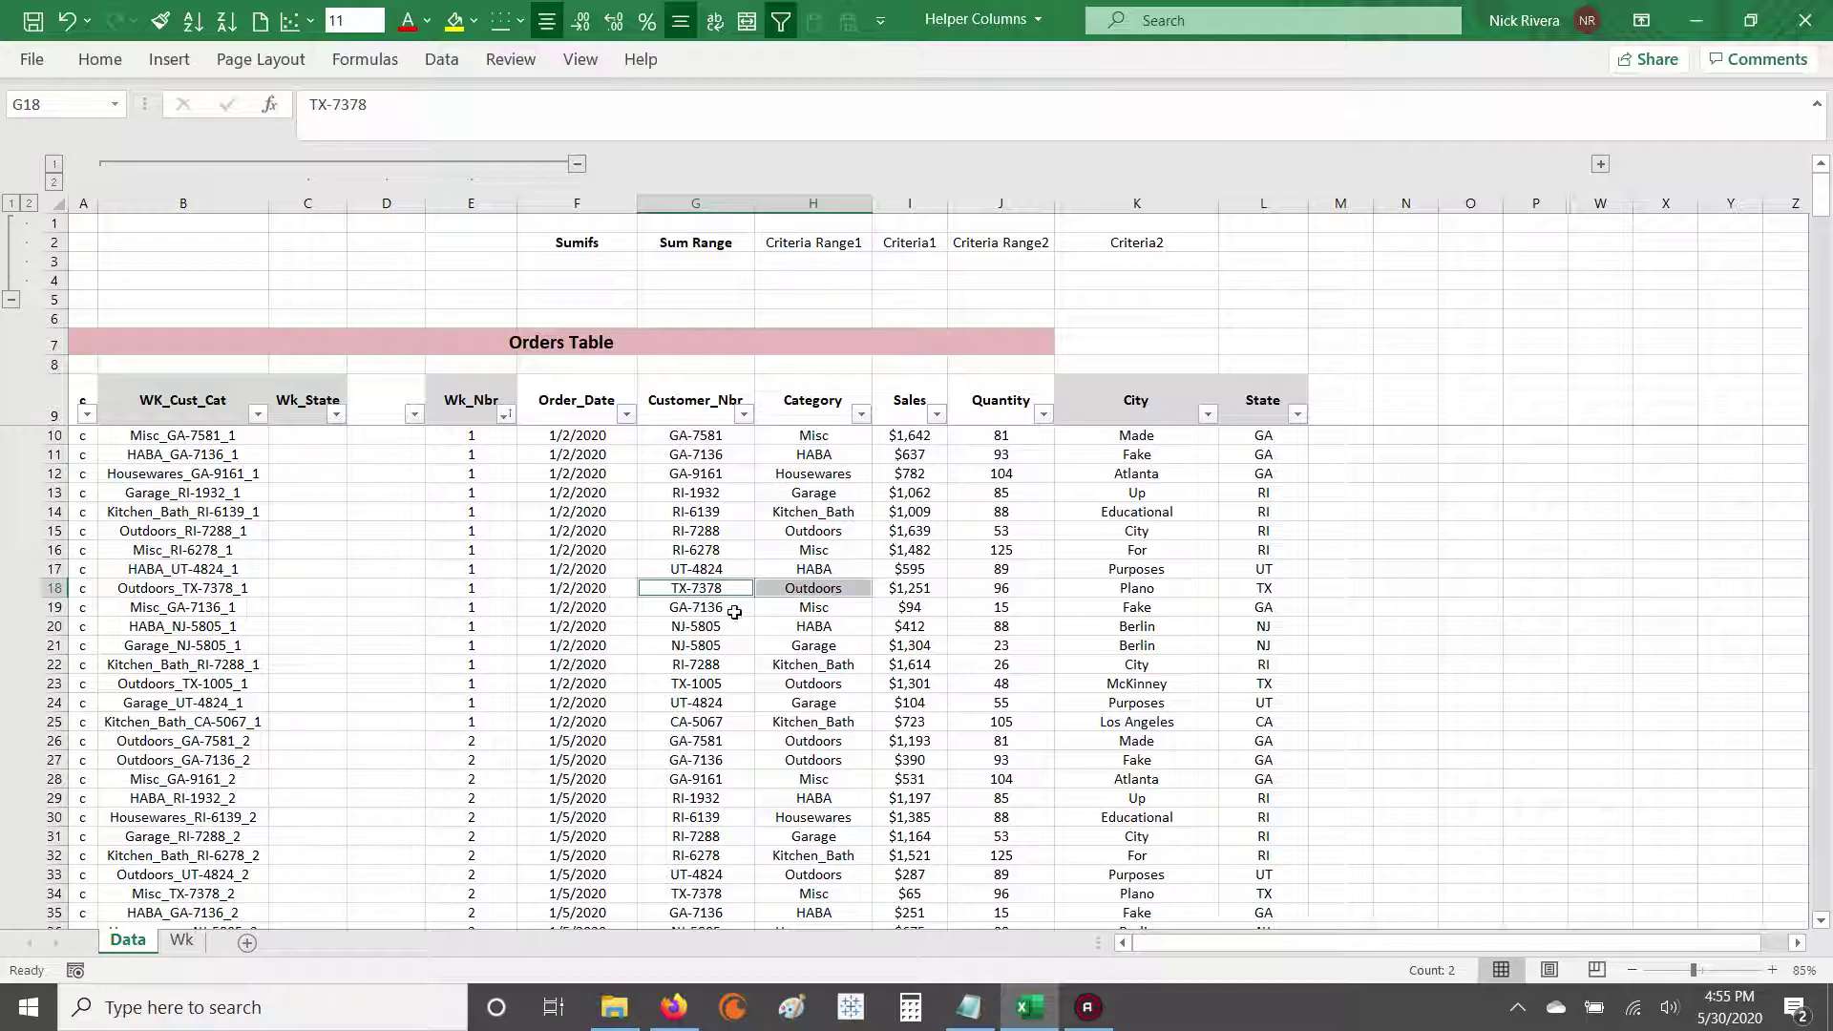
pyautogui.keyDown('ctrl'); pyautogui.click(480, 589); pyautogui.keyUp('ctrl')
pyautogui.scroll(-15, 481, 589)
pyautogui.scroll(-7, 736, 674)
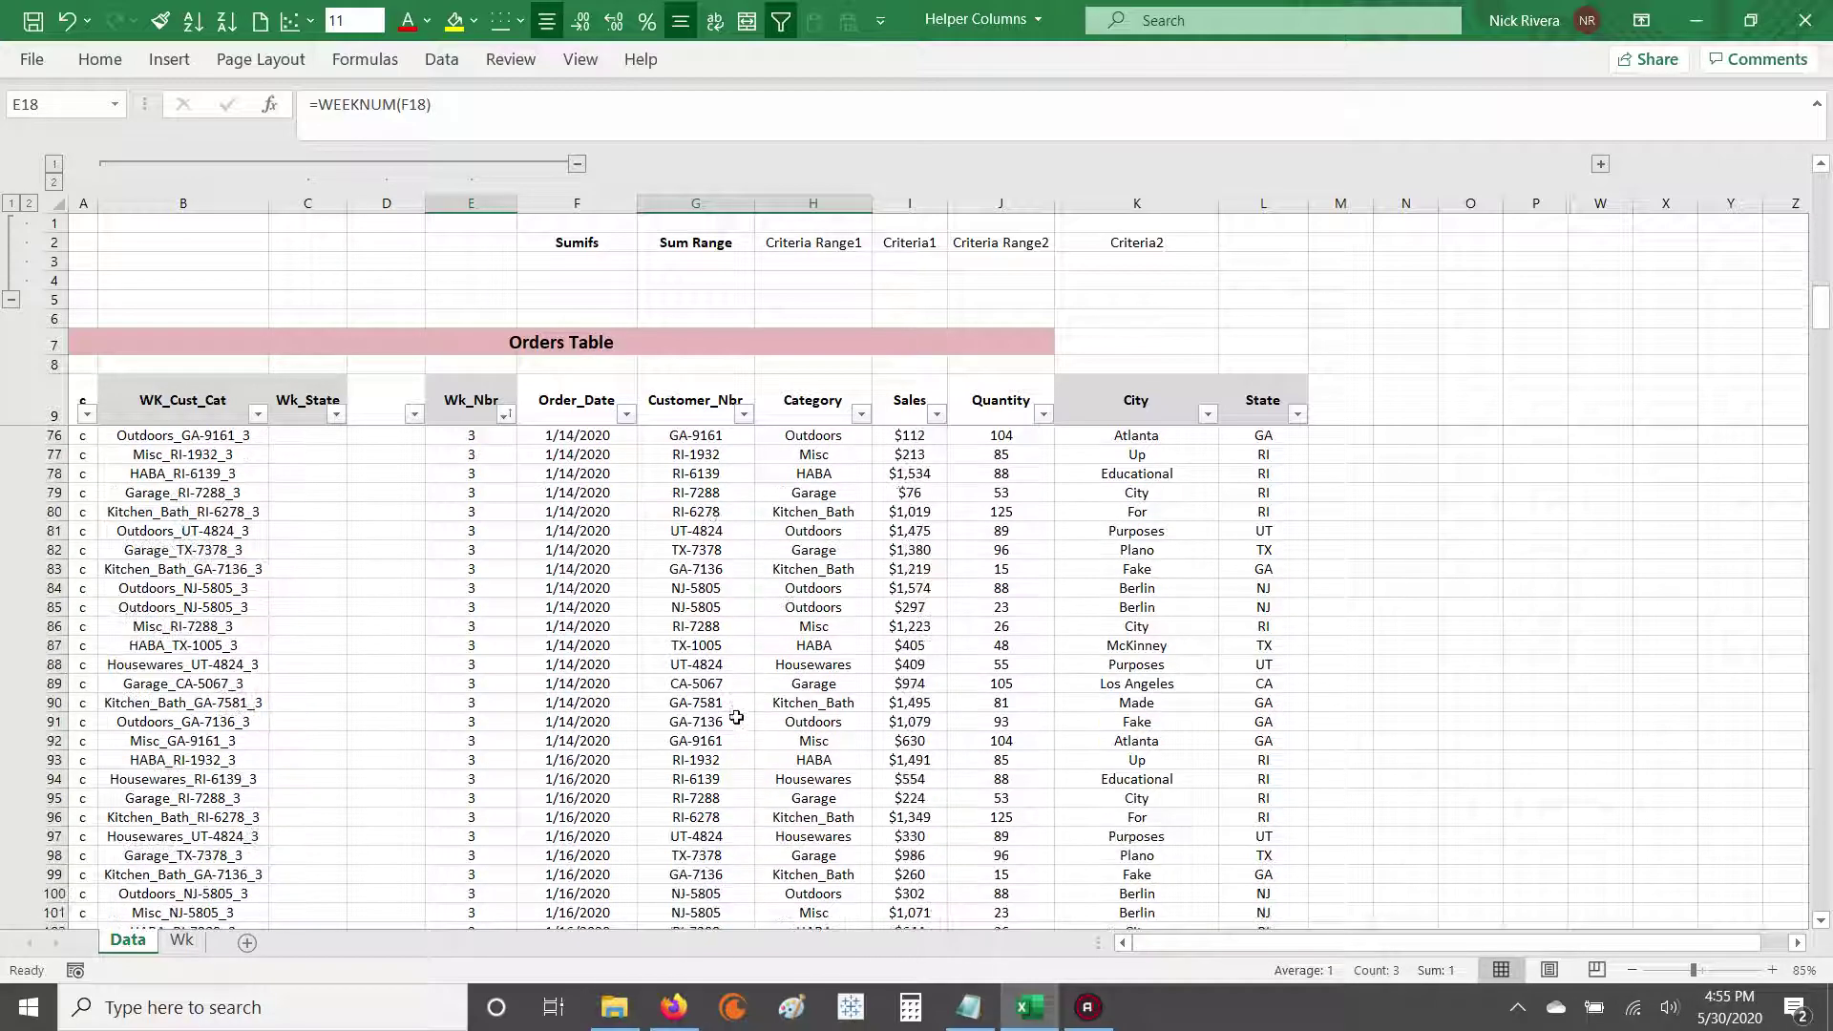
# Step: Check which Category, Customer_Nbr and Wk_Nbr cells the WK_Cust_Cat key formula in B94 references
pyautogui.click(47, 779)
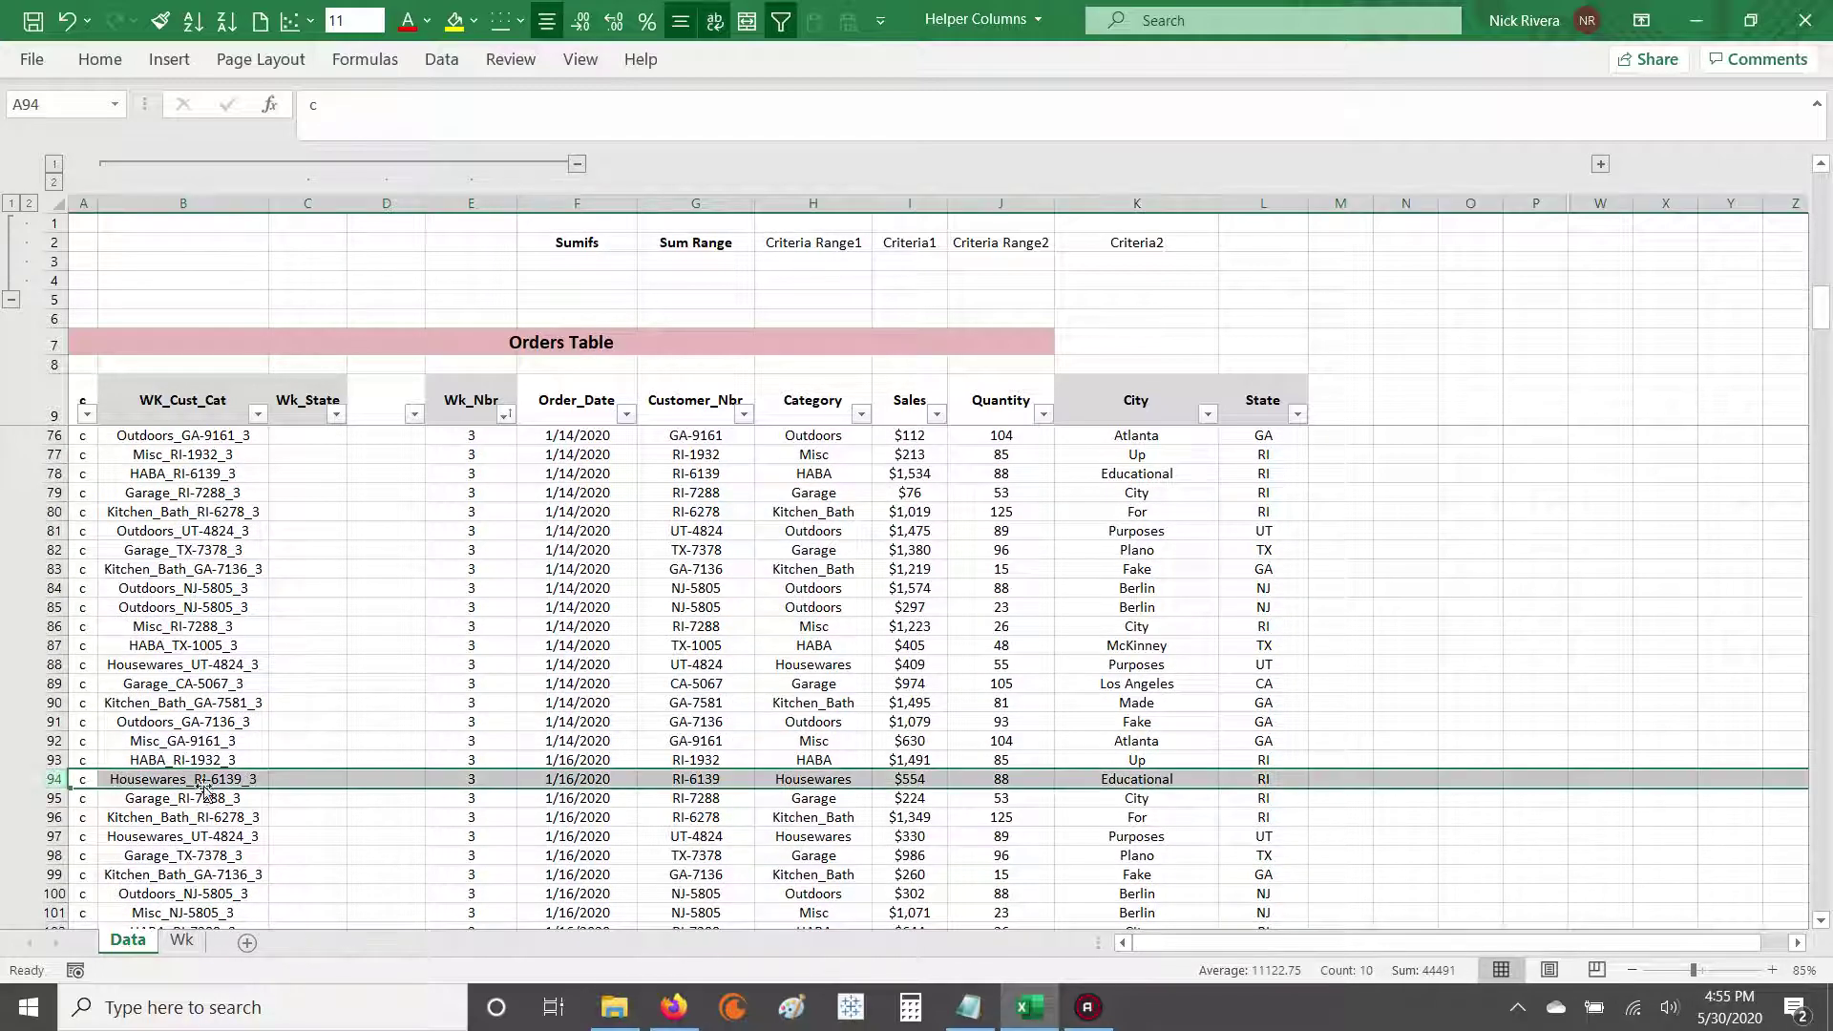
pyautogui.click(203, 781)
pyautogui.click(737, 103)
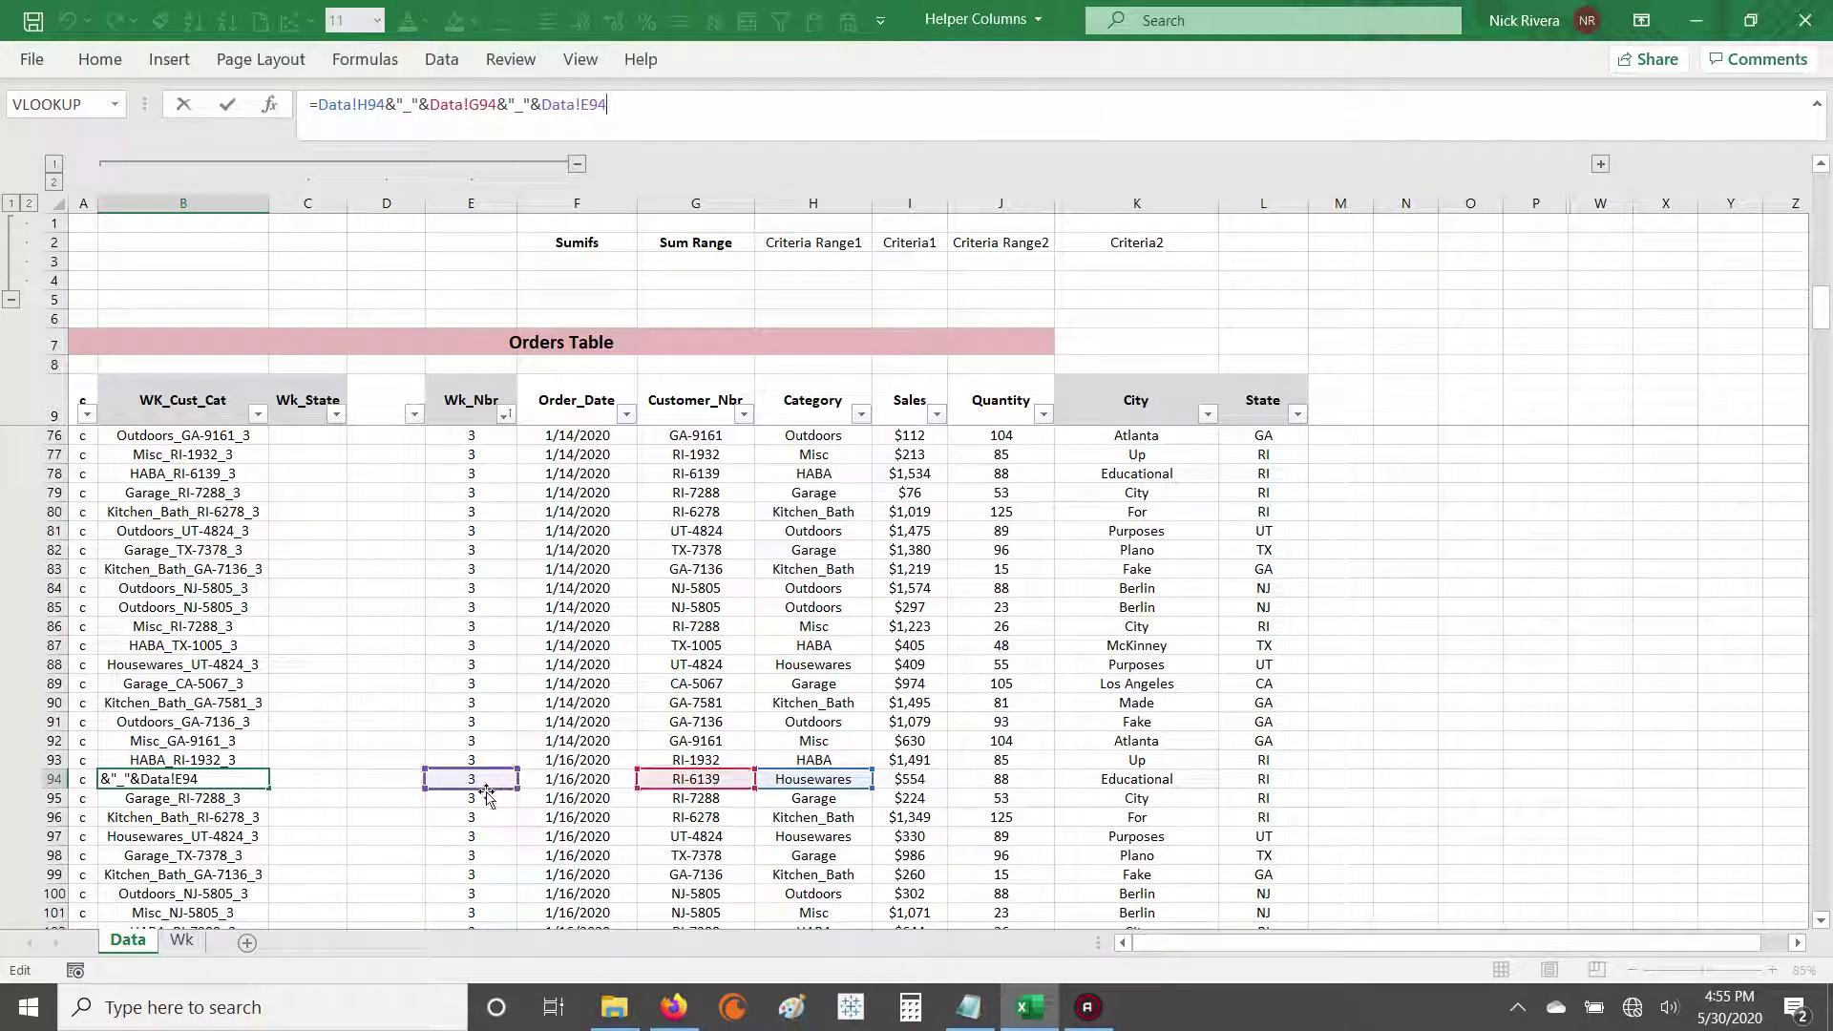
pyautogui.press('Return')
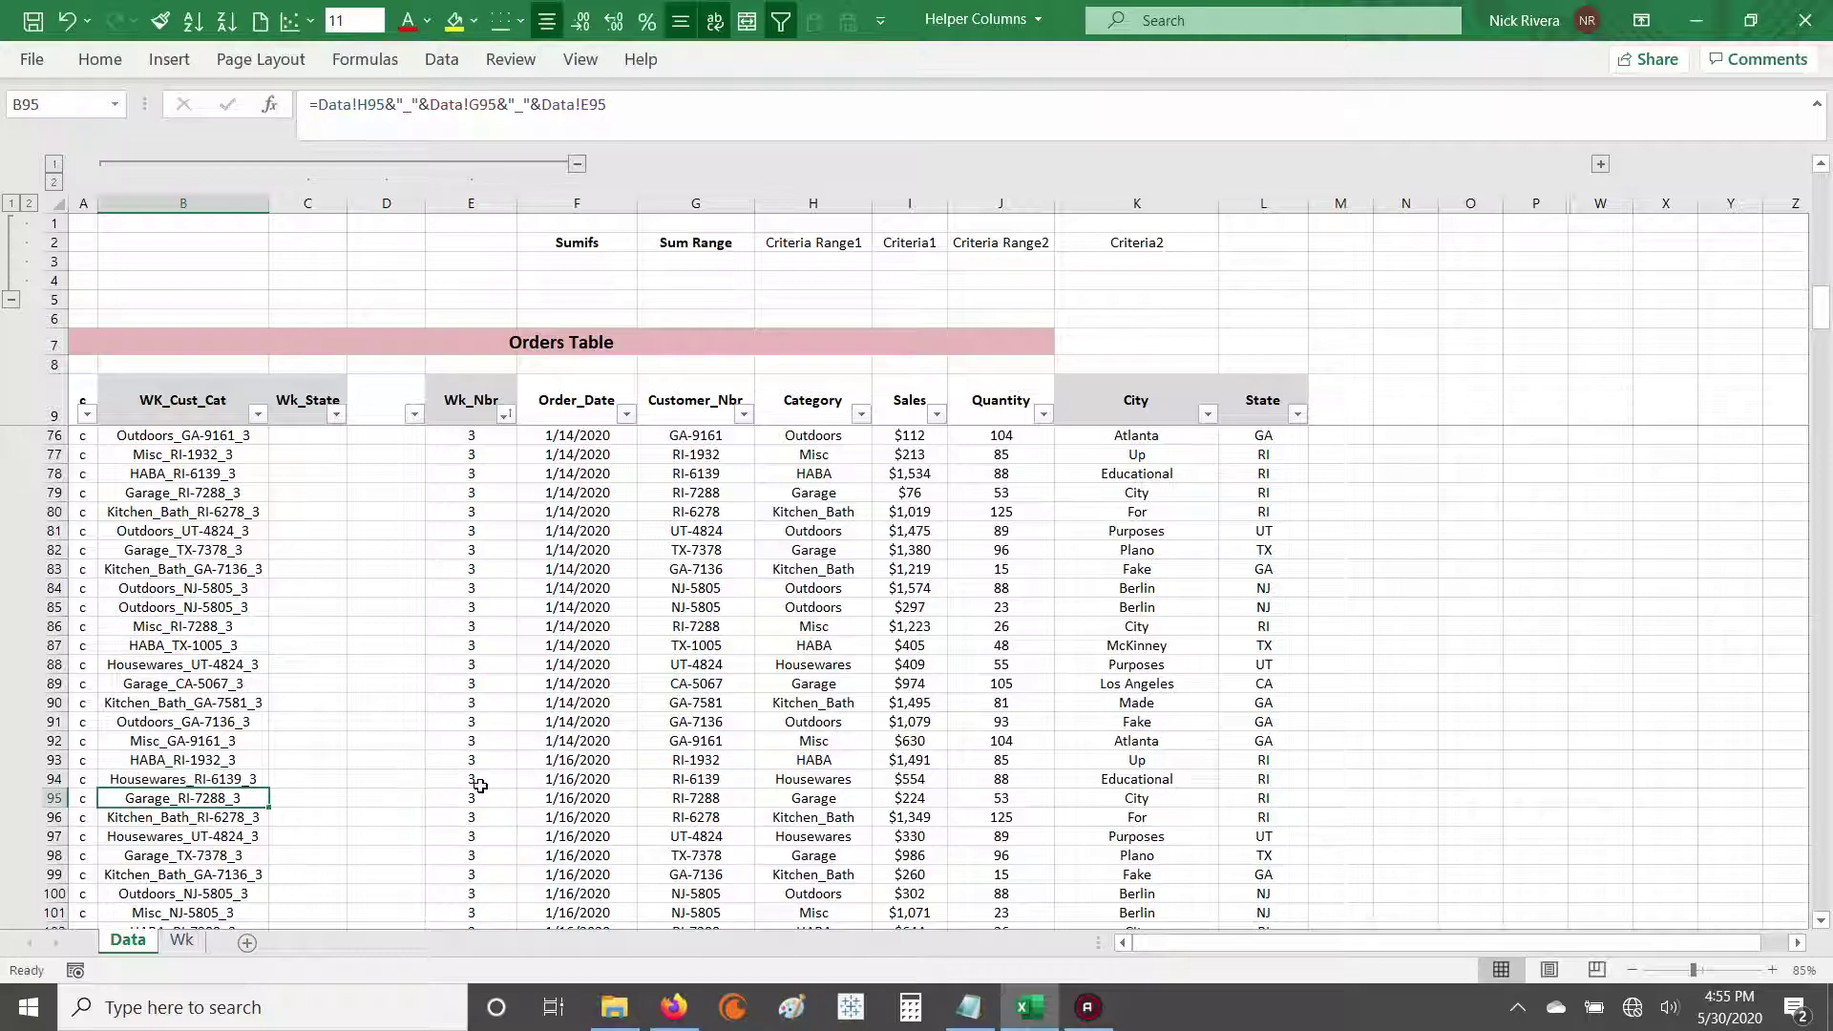
# Step: Check the row references of the WK_Cust_Cat key formula further down, in B100
pyautogui.press('Down')
pyautogui.press('Down')
pyautogui.press('Down')
pyautogui.press('Down')
pyautogui.press('Down')
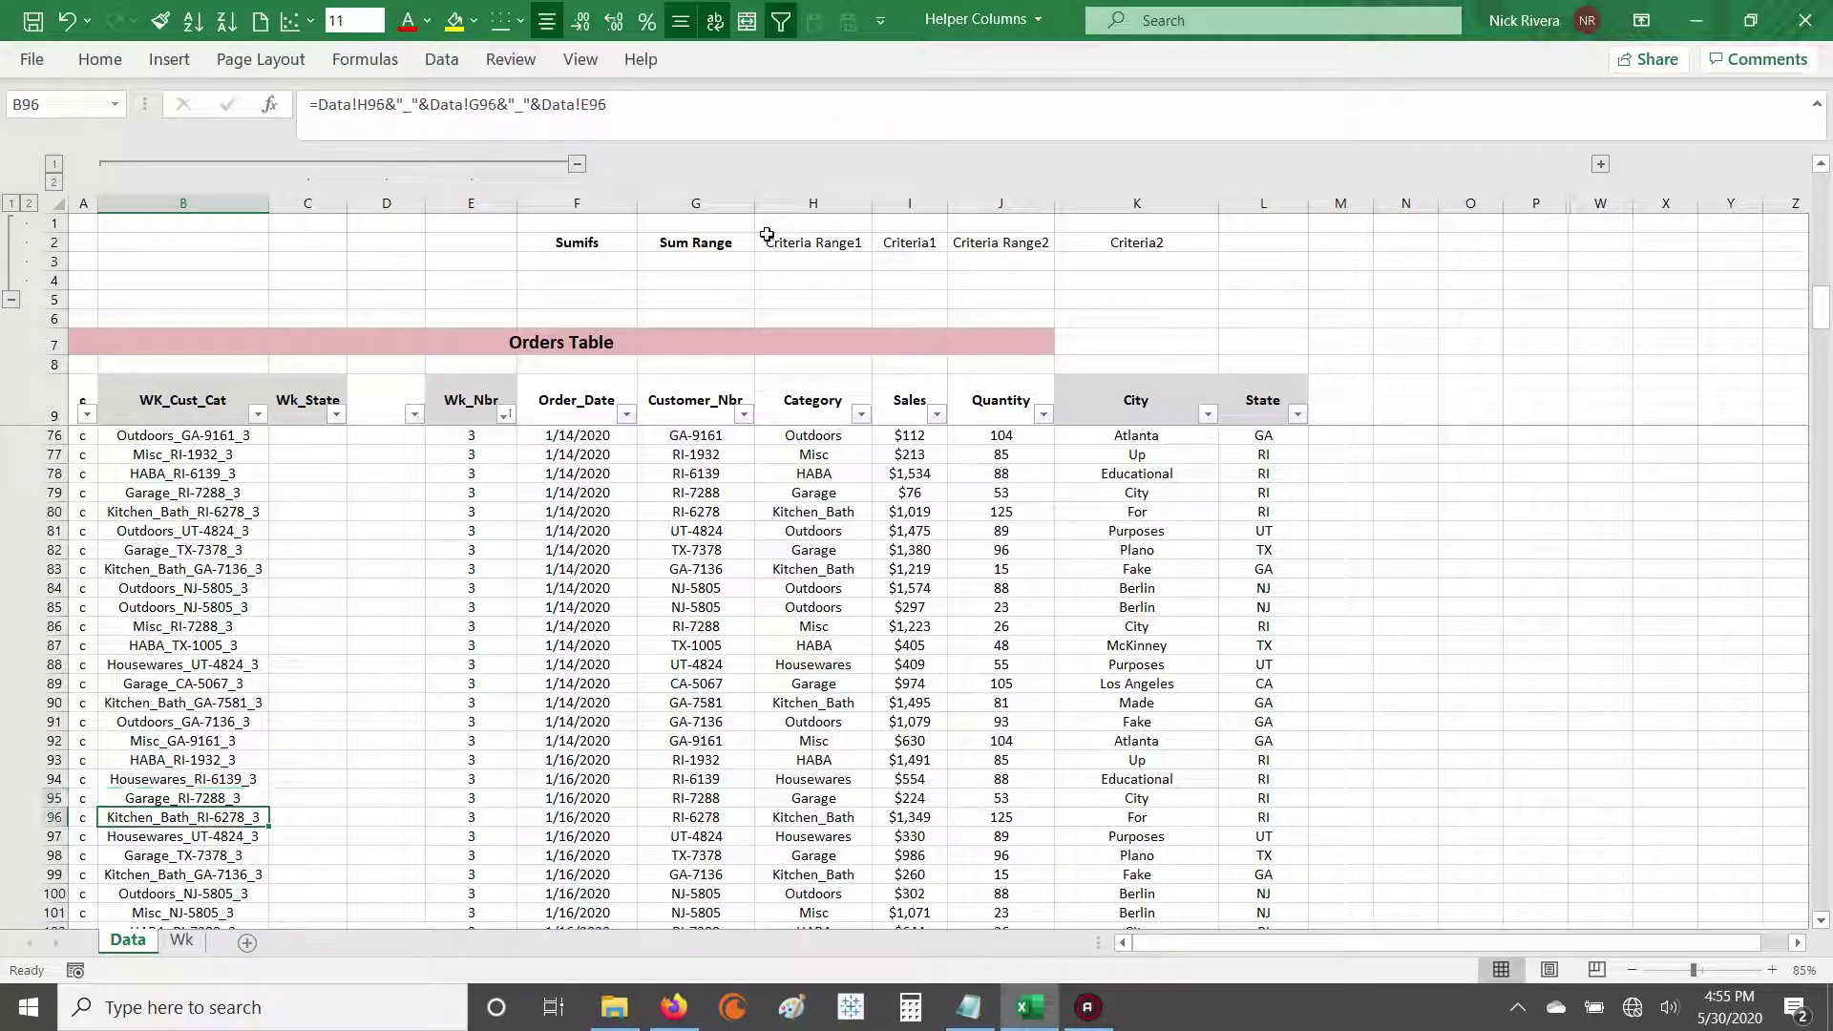
pyautogui.click(760, 134)
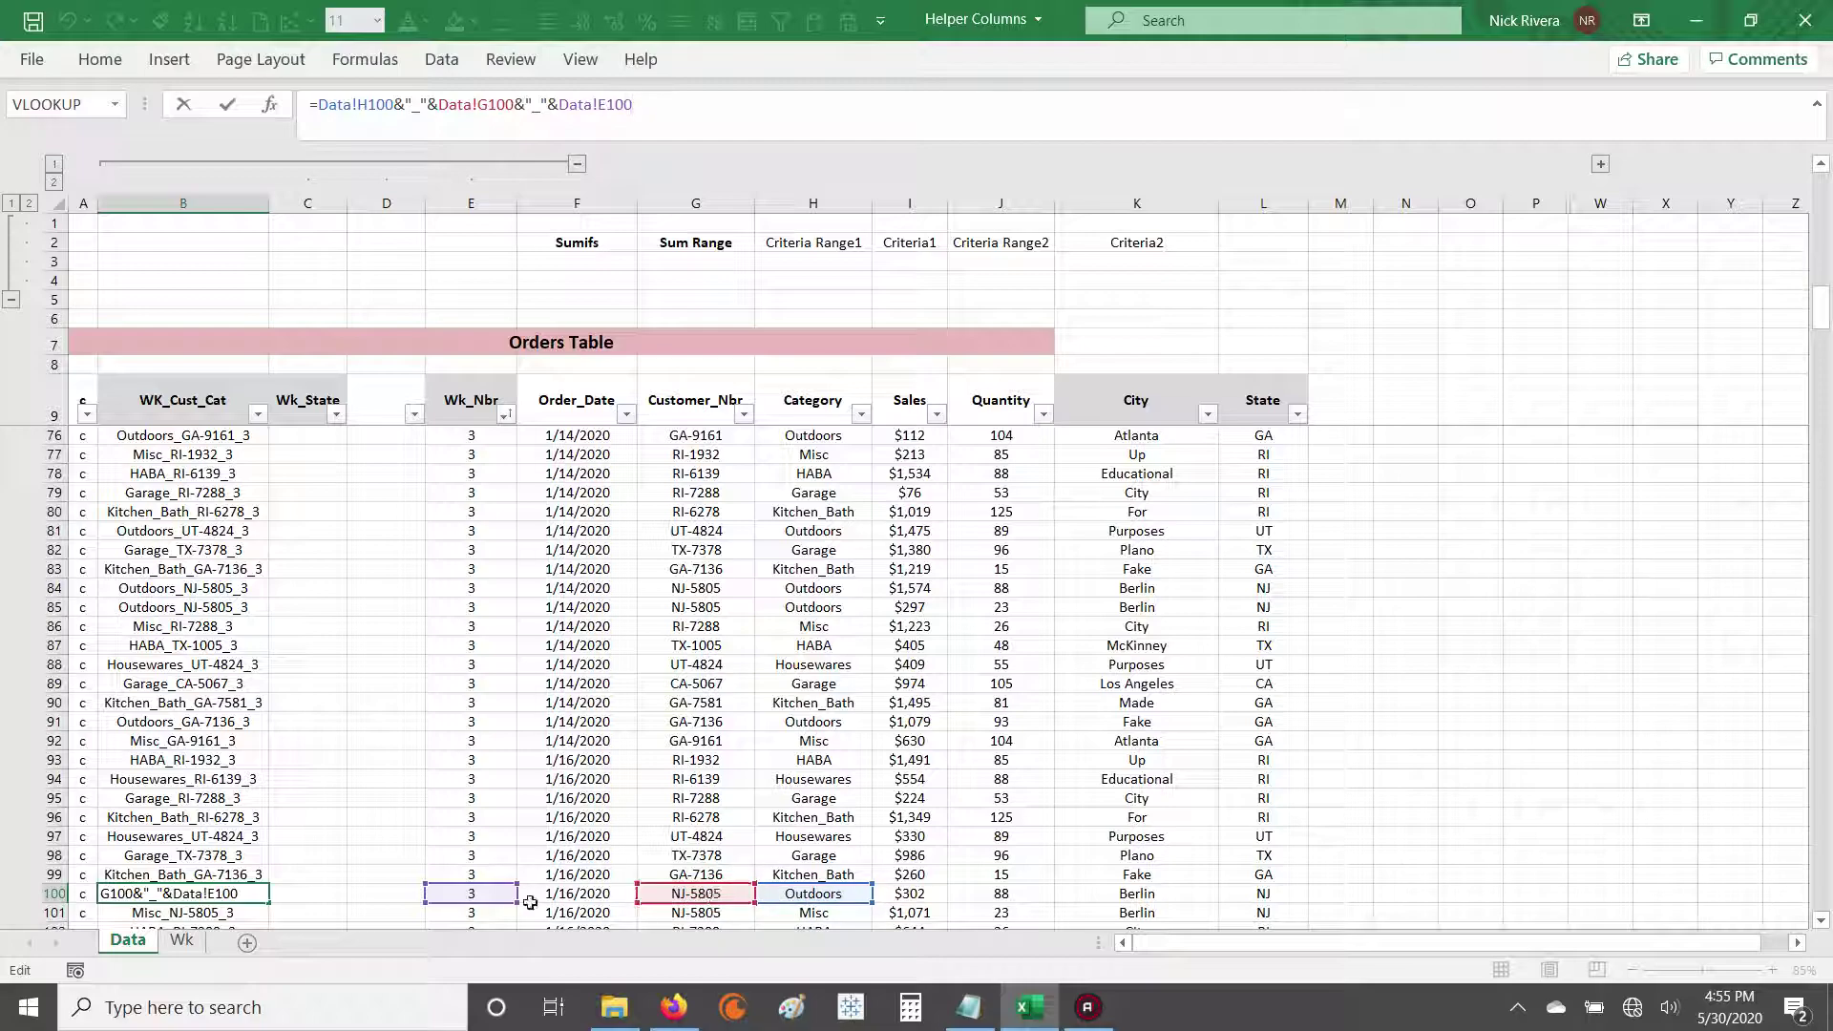
pyautogui.hotkey('ctrl', 'Return')
# Step: Go to the last order's key in B440 and check which cells its formula references
pyautogui.hotkey('ctrl', 'Down')
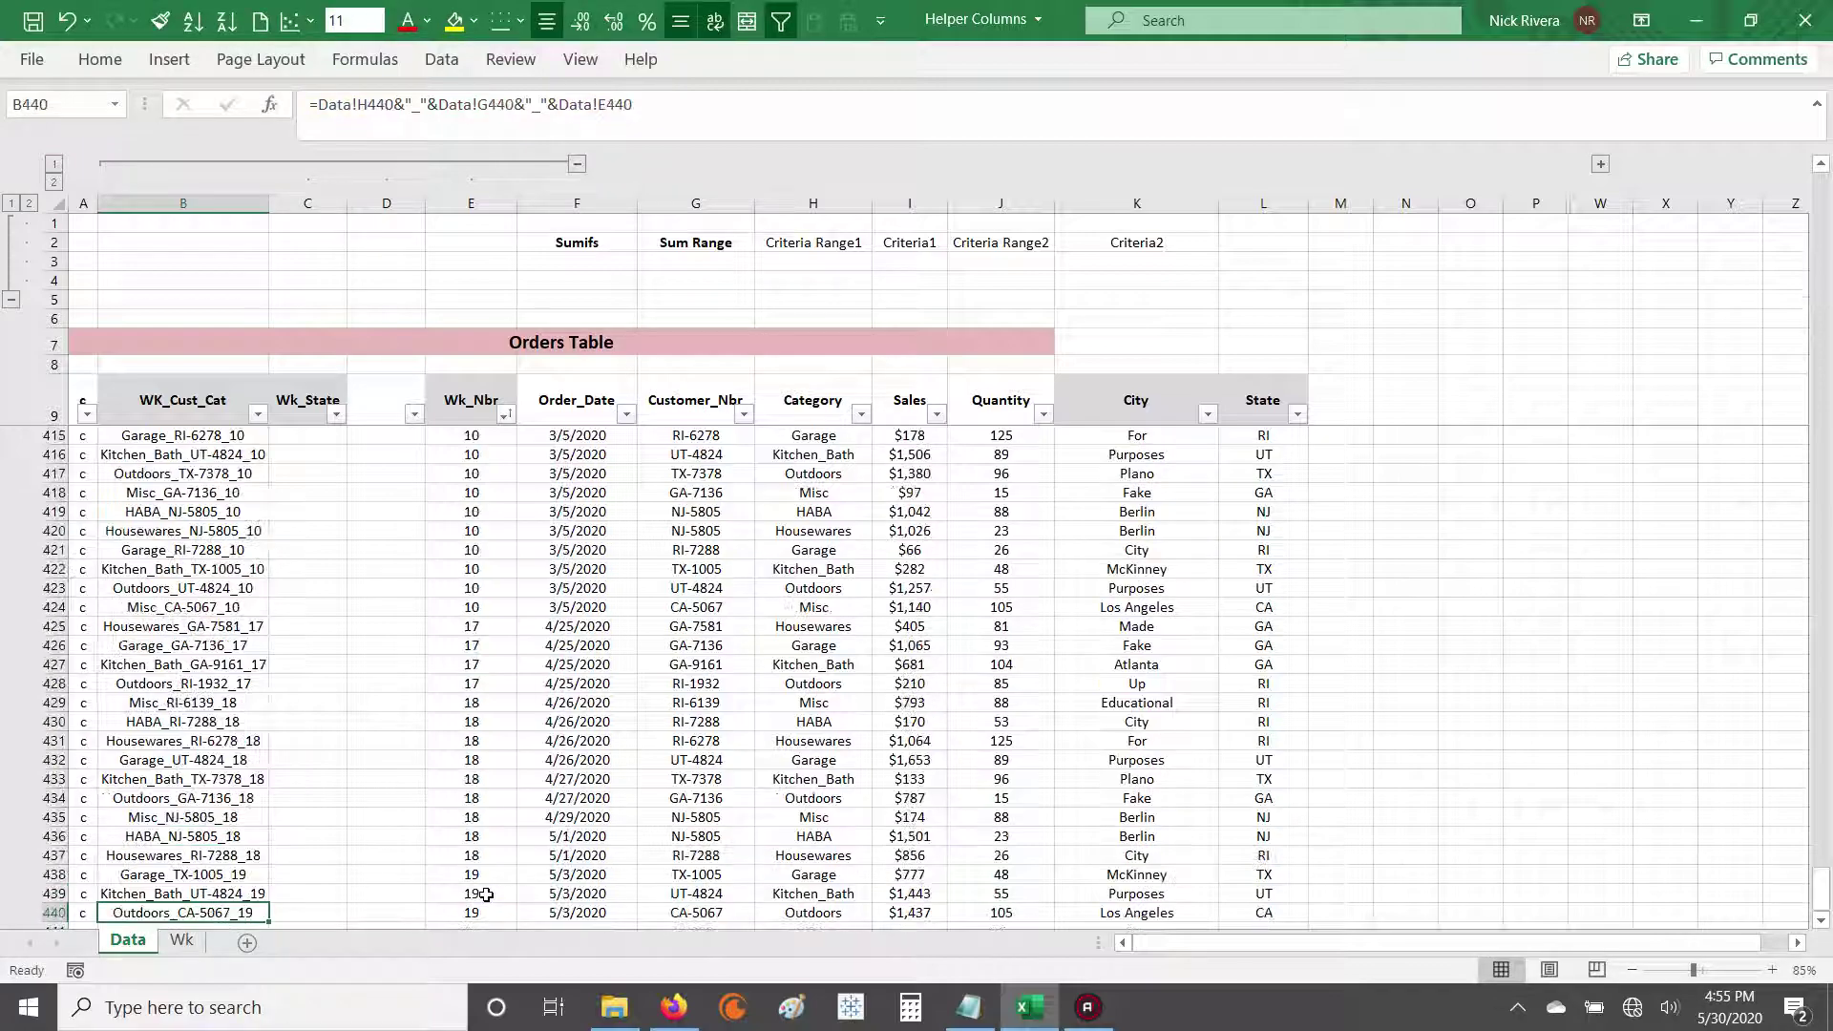
pyautogui.press('Down')
pyautogui.press('Down')
pyautogui.press('Down')
pyautogui.press('Up')
pyautogui.press('Up')
pyautogui.press('Up')
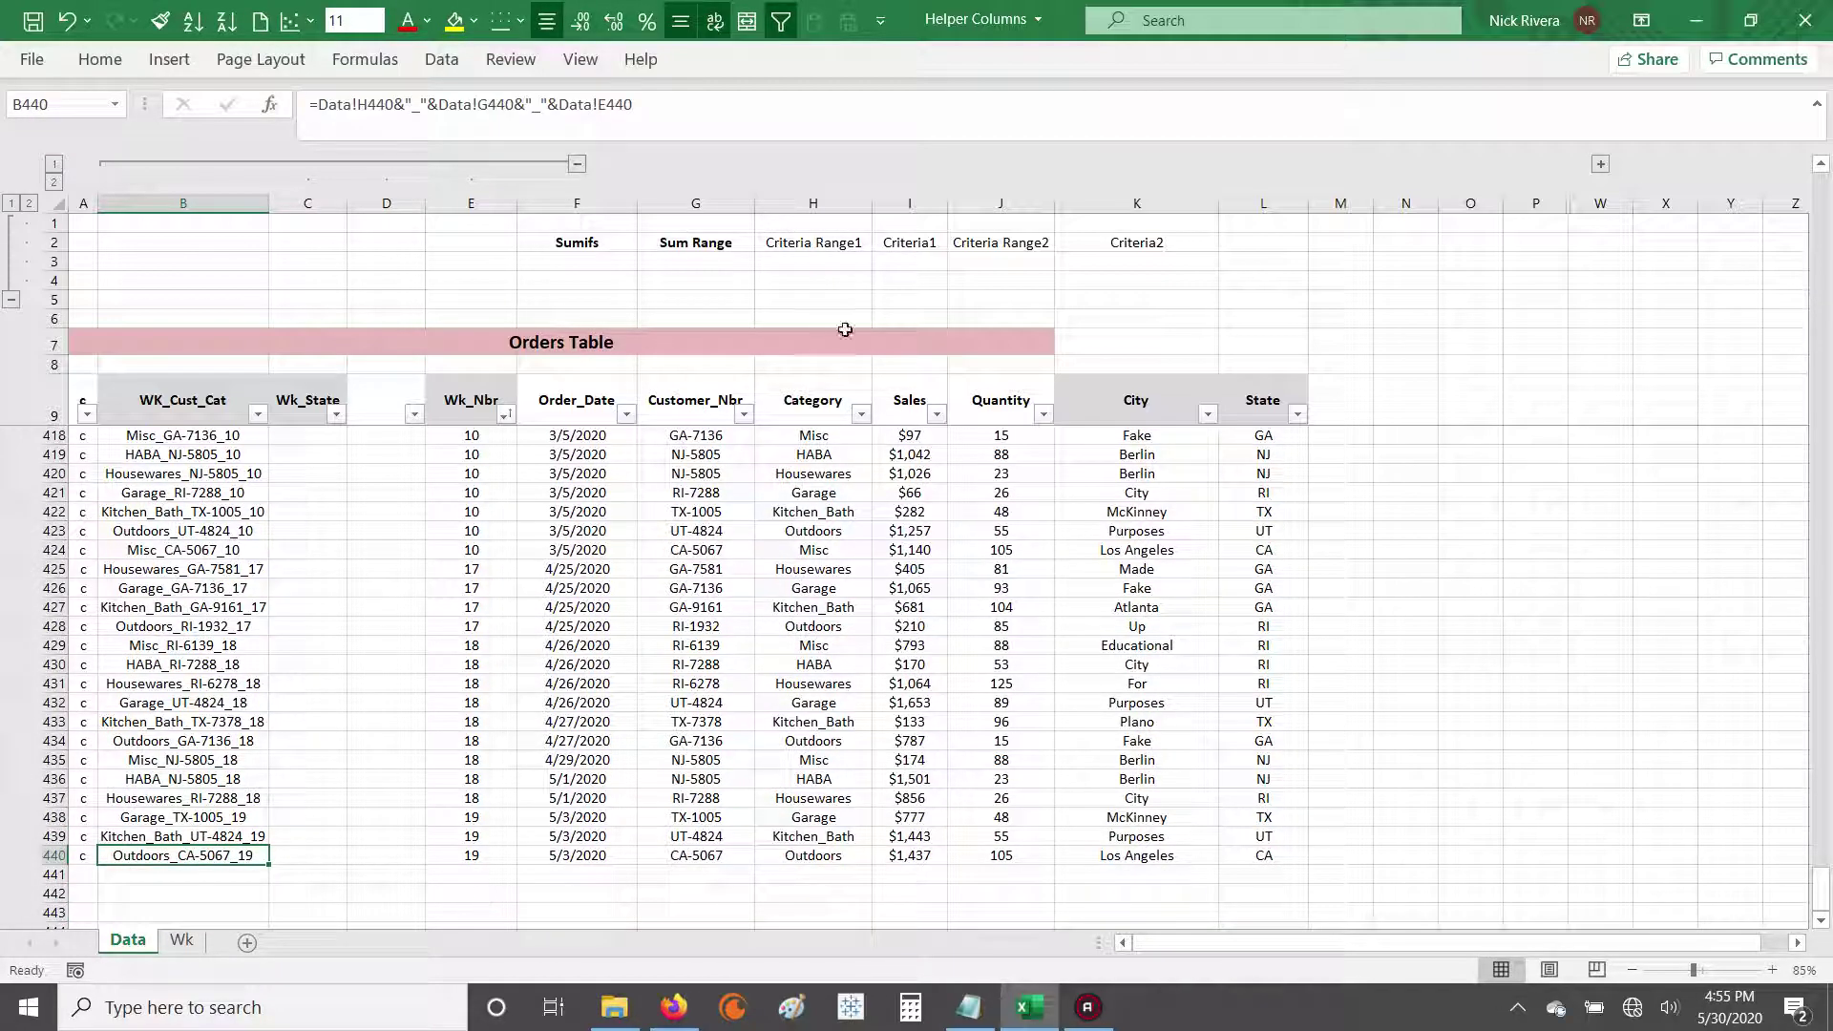
pyautogui.press('F2')
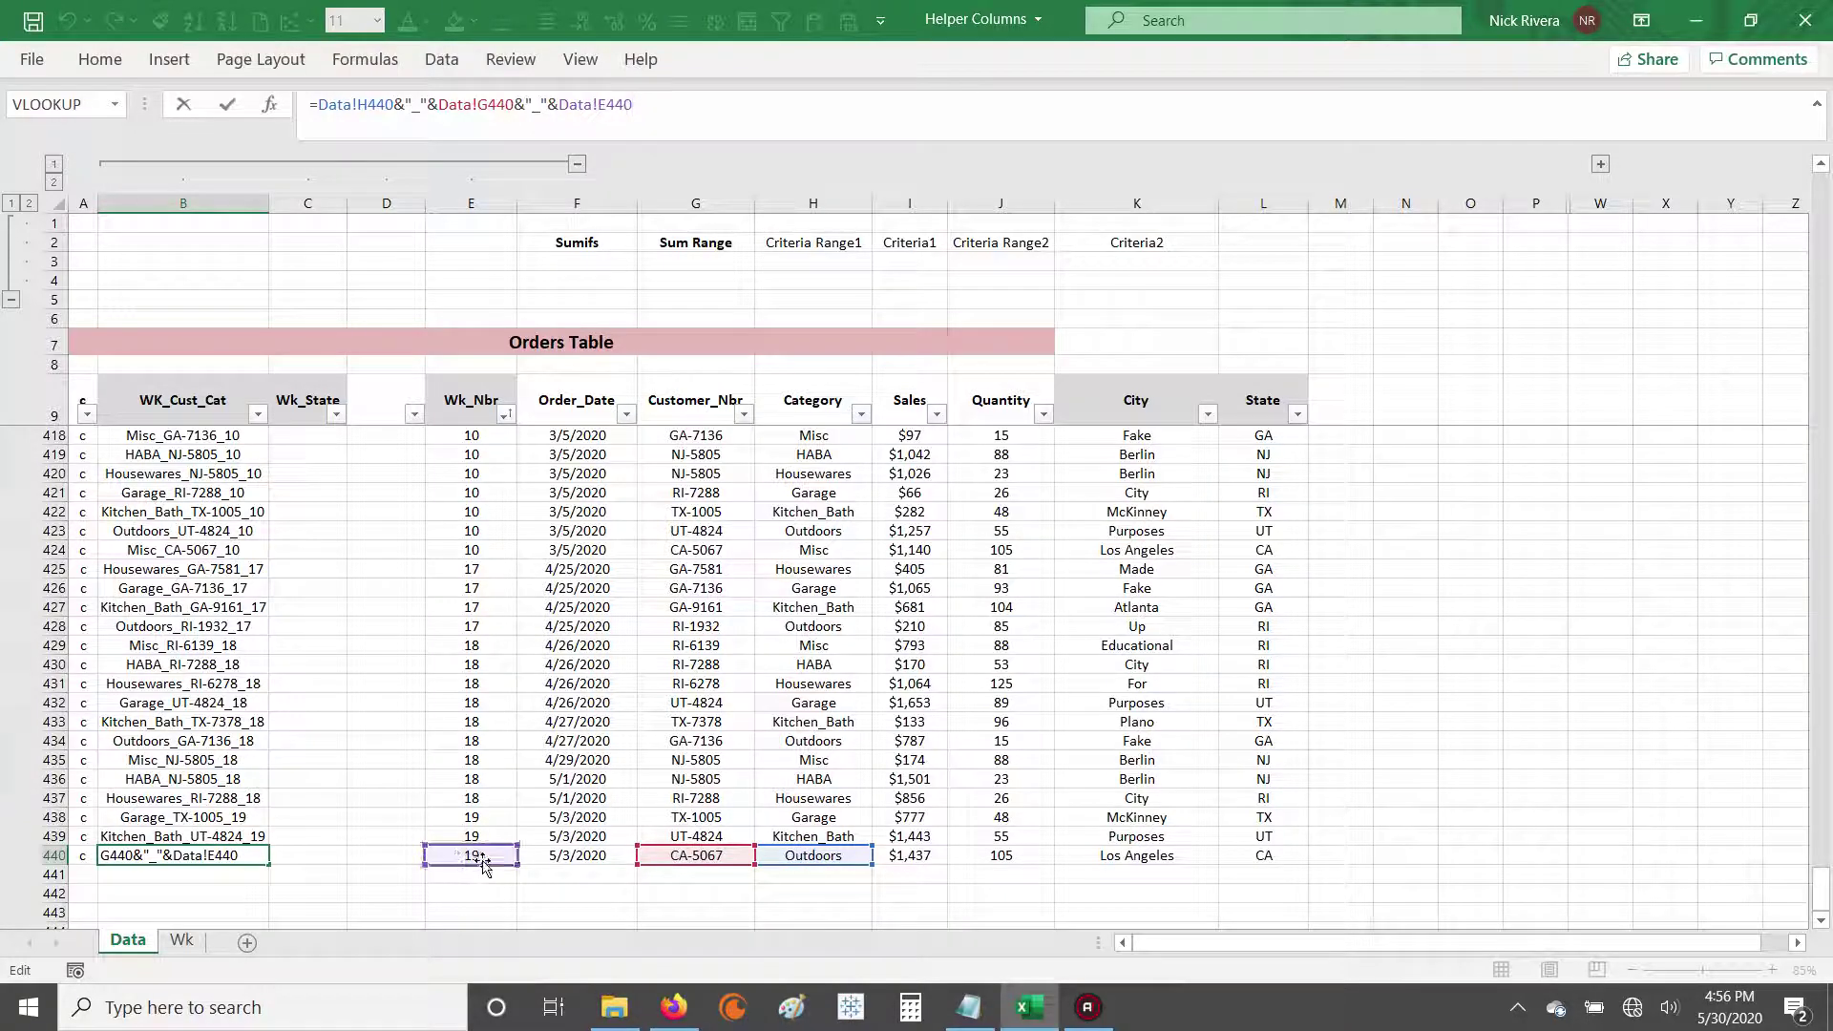
pyautogui.hotkey('ctrl', 'Return')
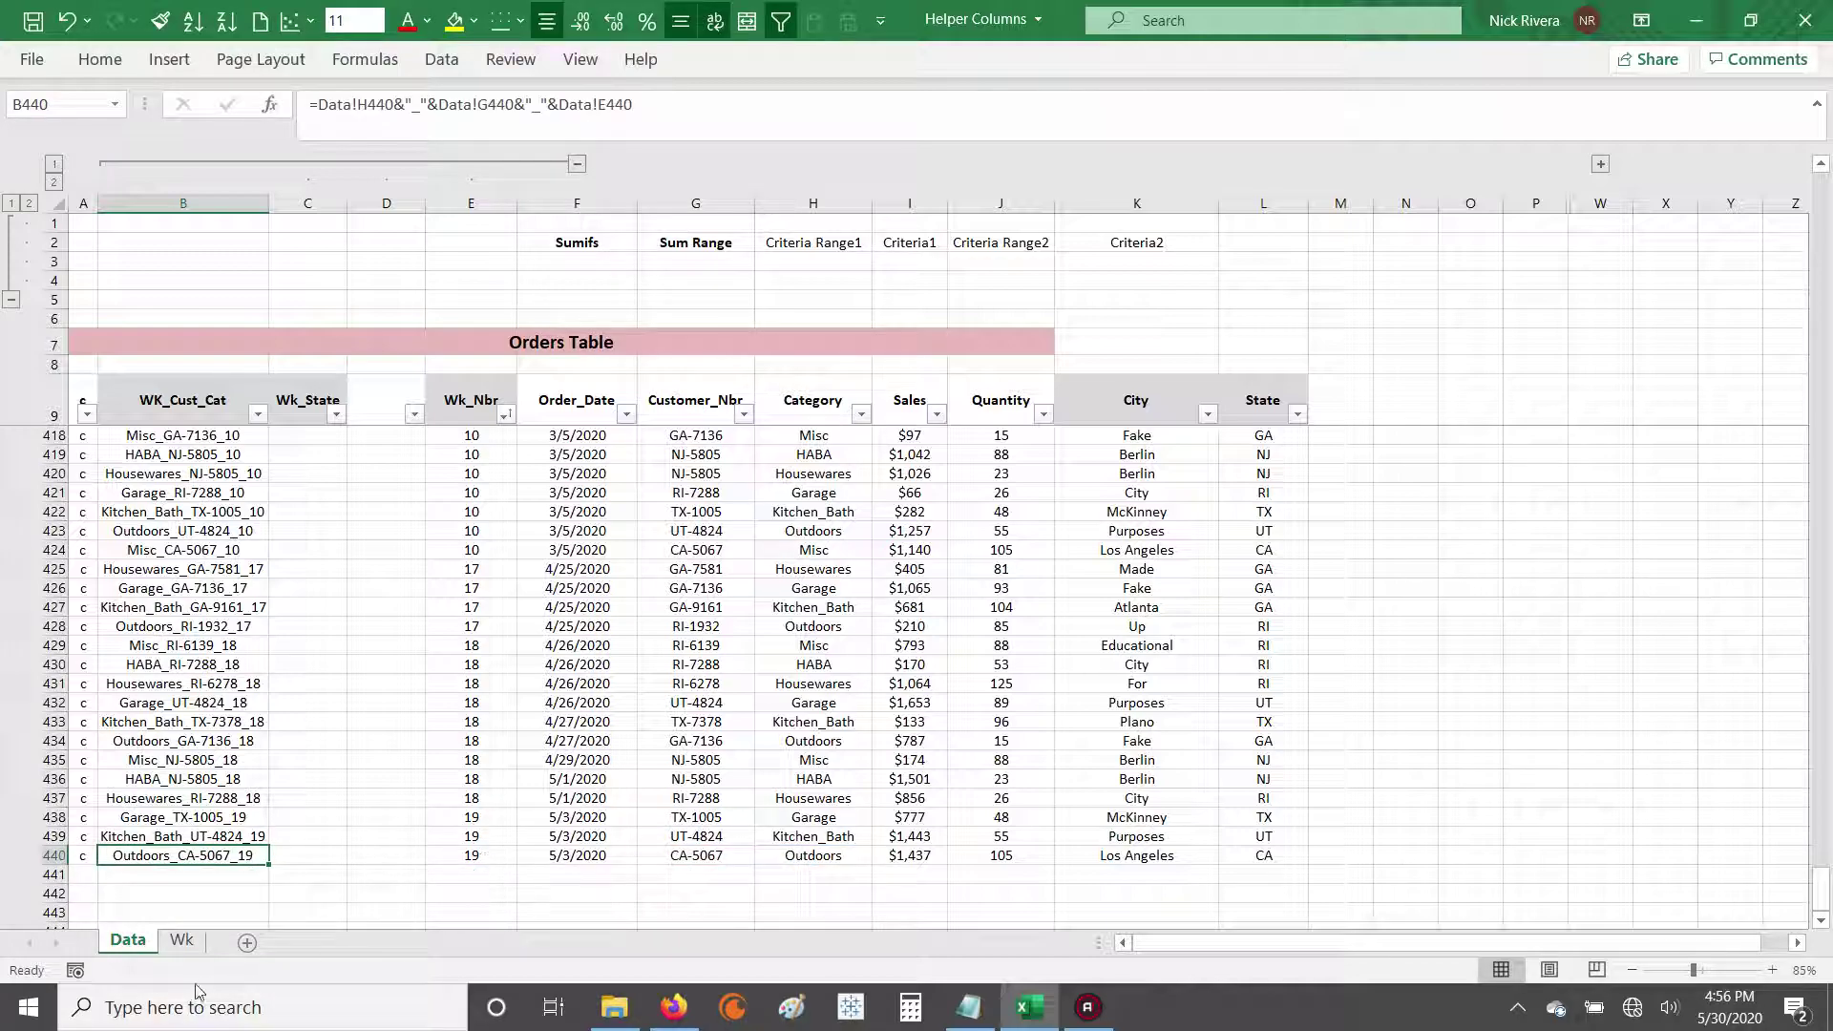
# Step: Begin a SUMIFS formula in D6 of the Wk sheet with sum range Data!$I:$I and criteria range Data!$B:$B
pyautogui.click(181, 940)
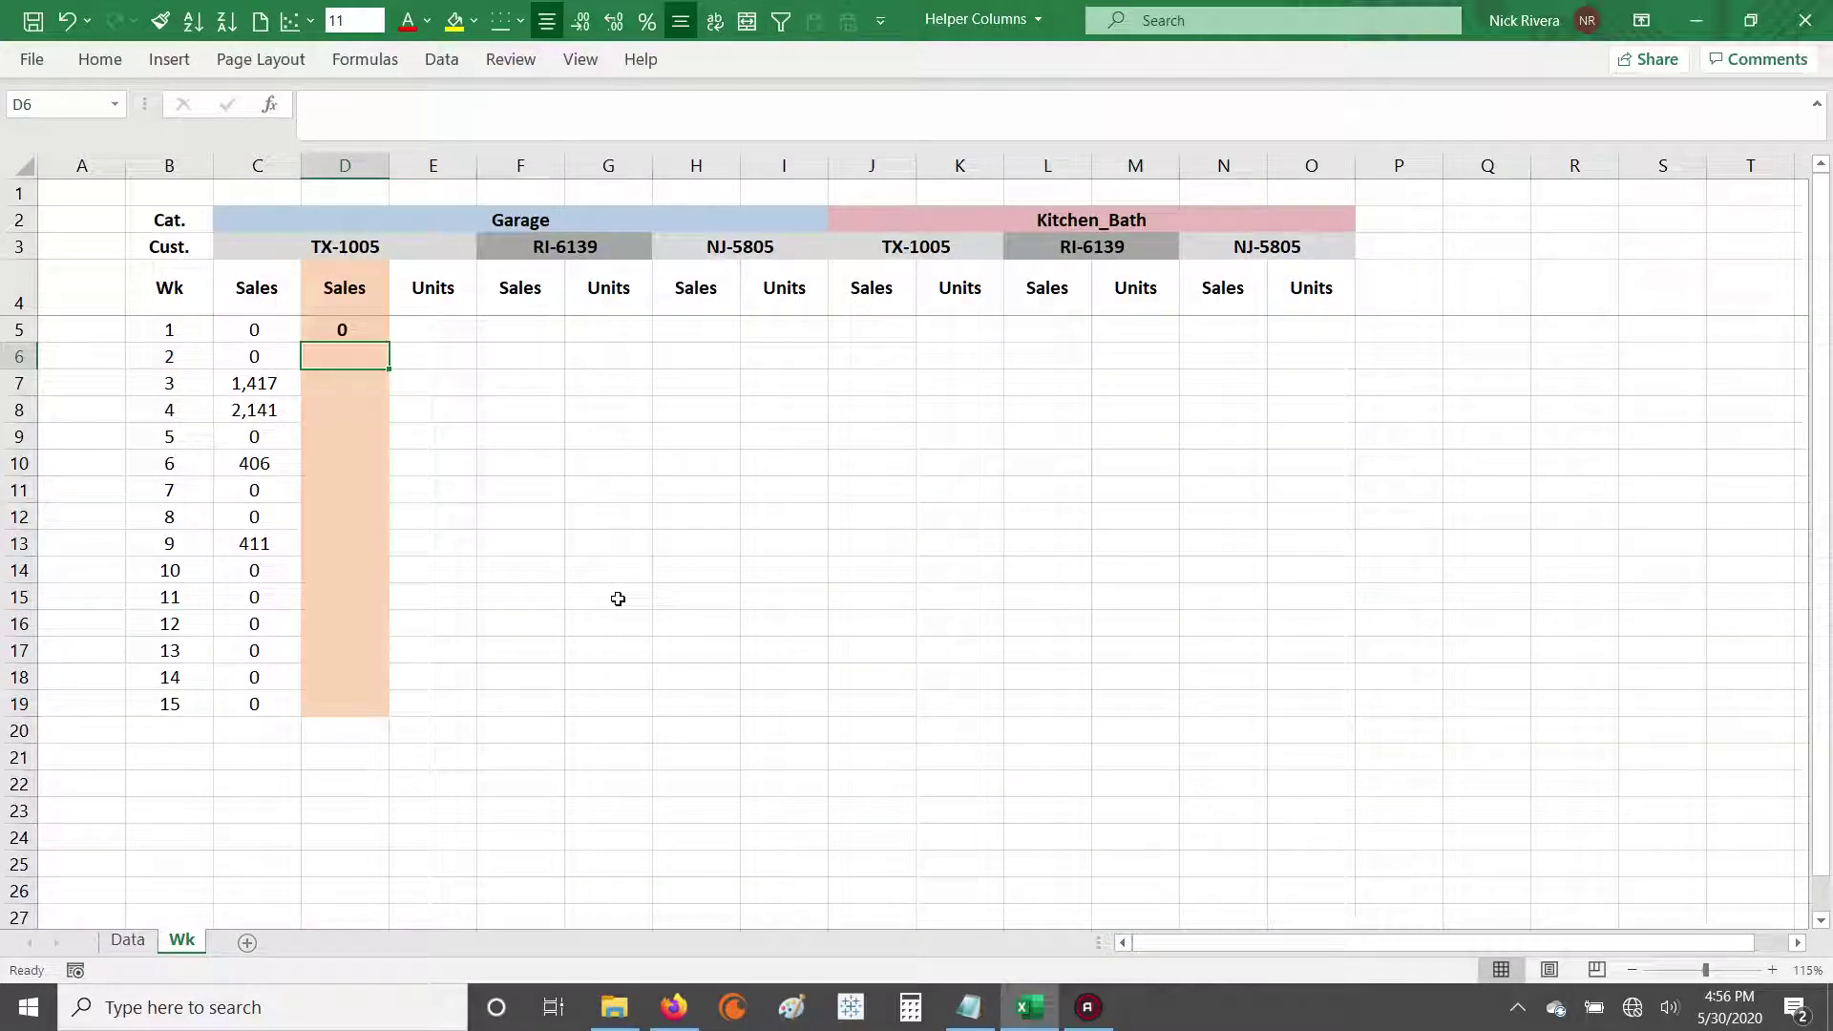
pyautogui.write('=sumifs(')
pyautogui.click(128, 941)
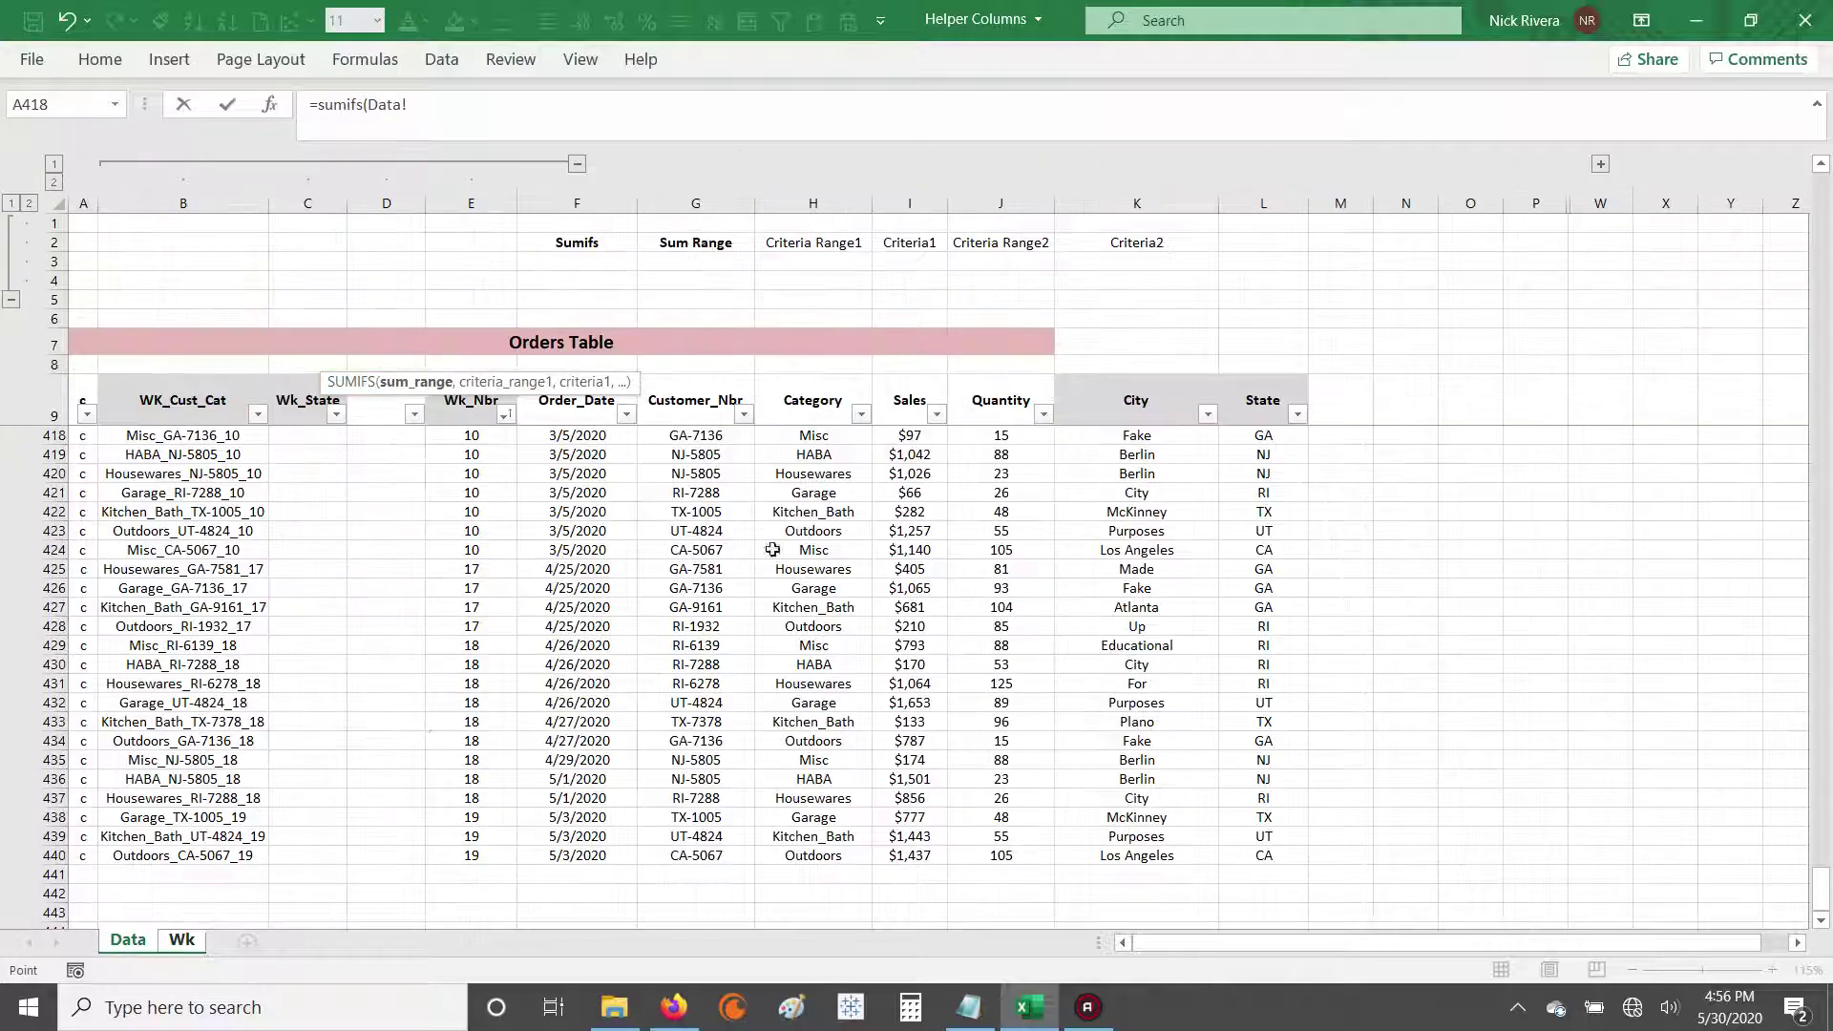
pyautogui.click(909, 202)
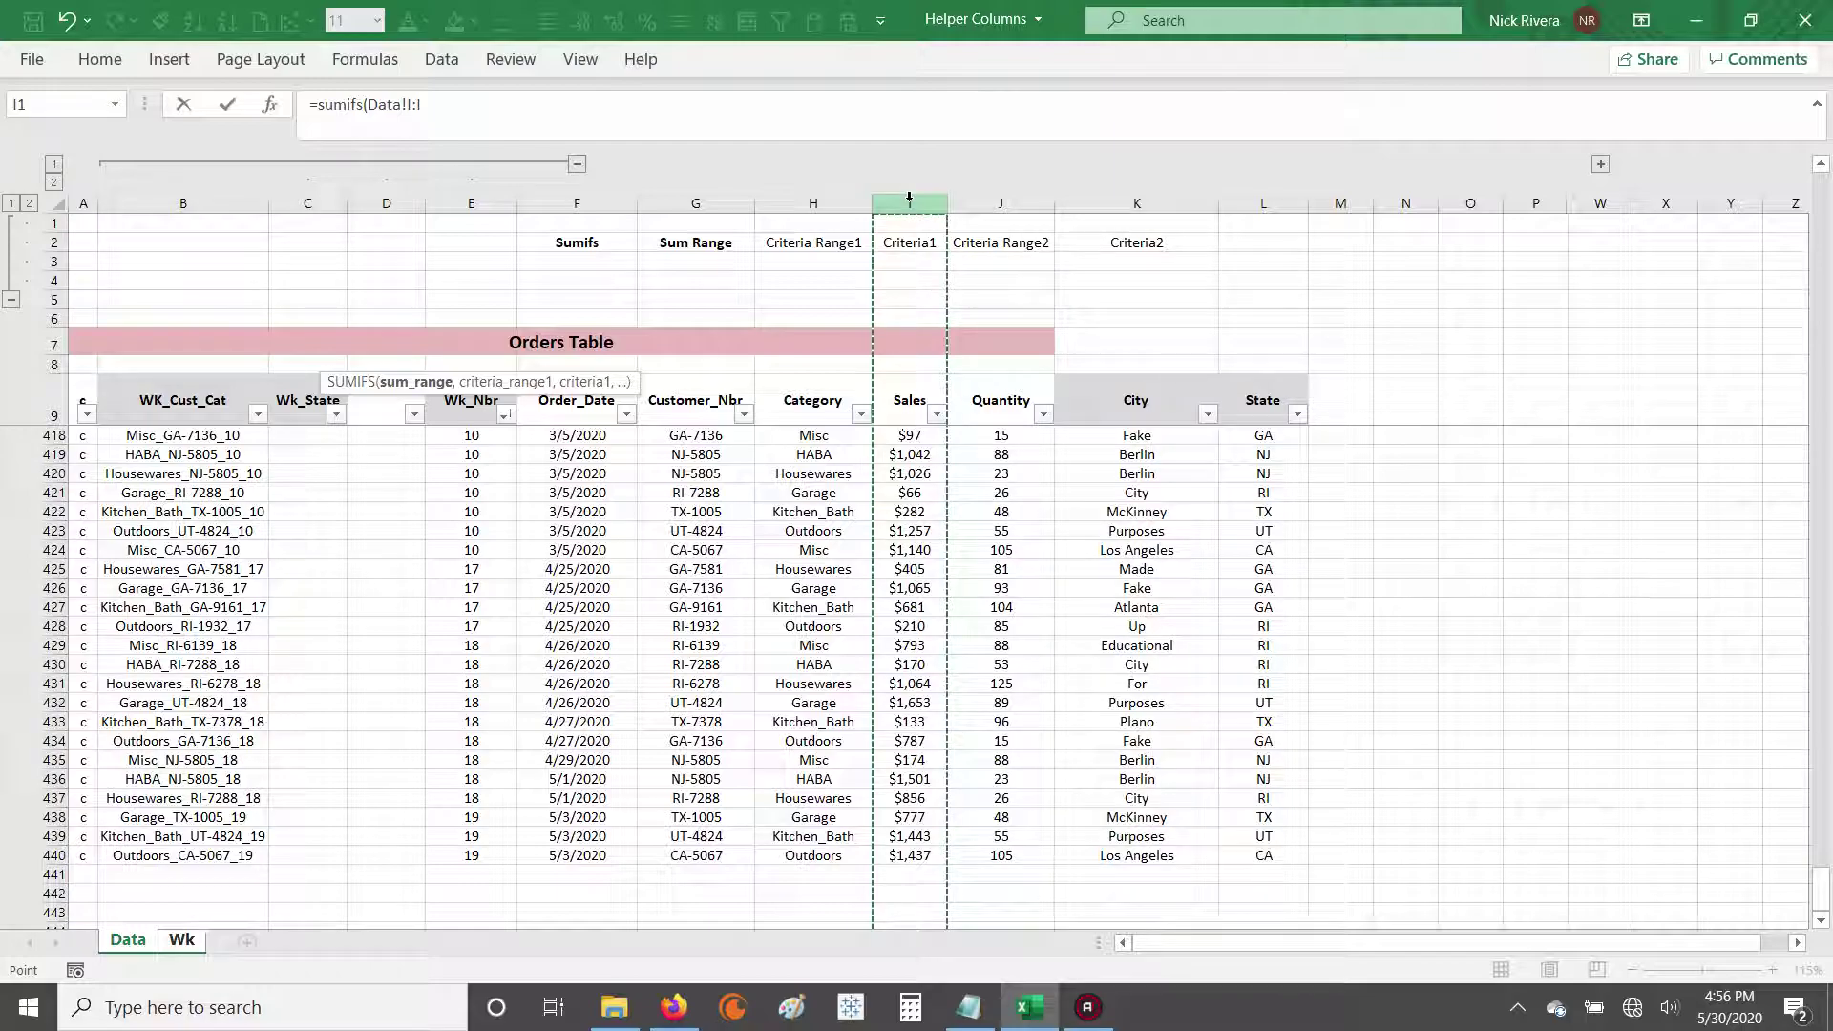
pyautogui.press('F4')
pyautogui.write(',')
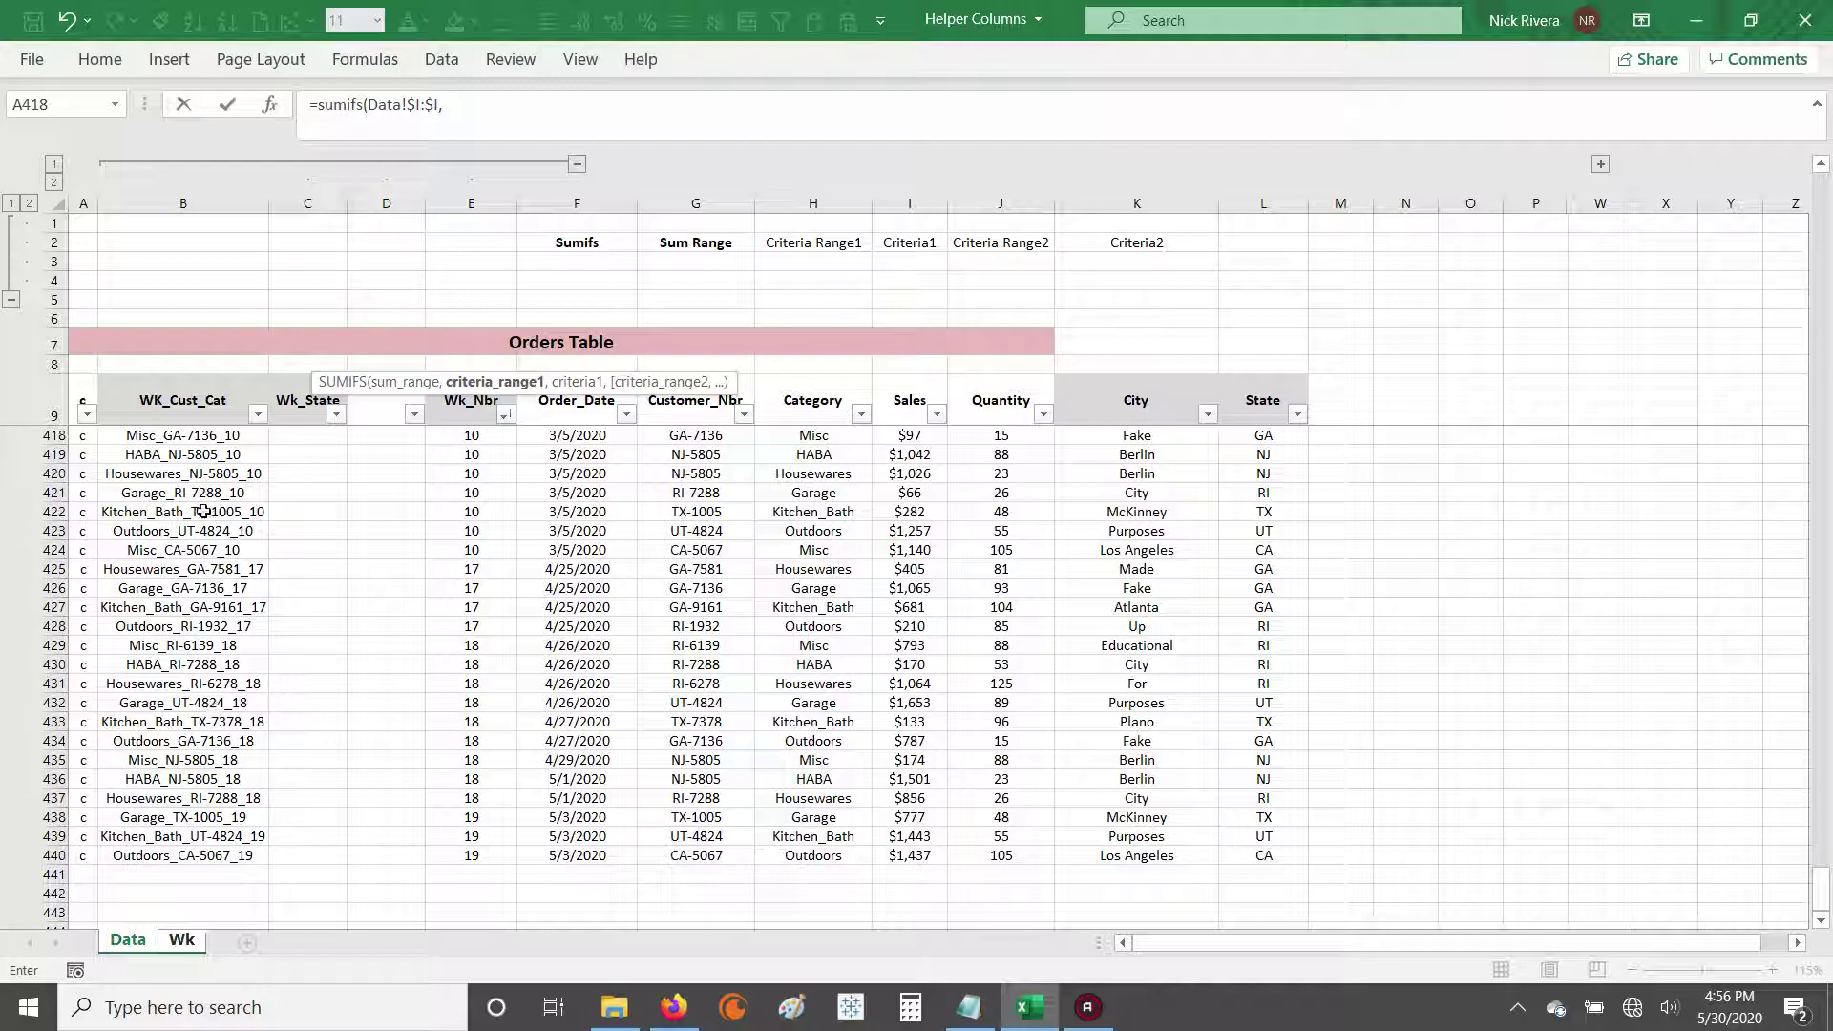
pyautogui.click(173, 202)
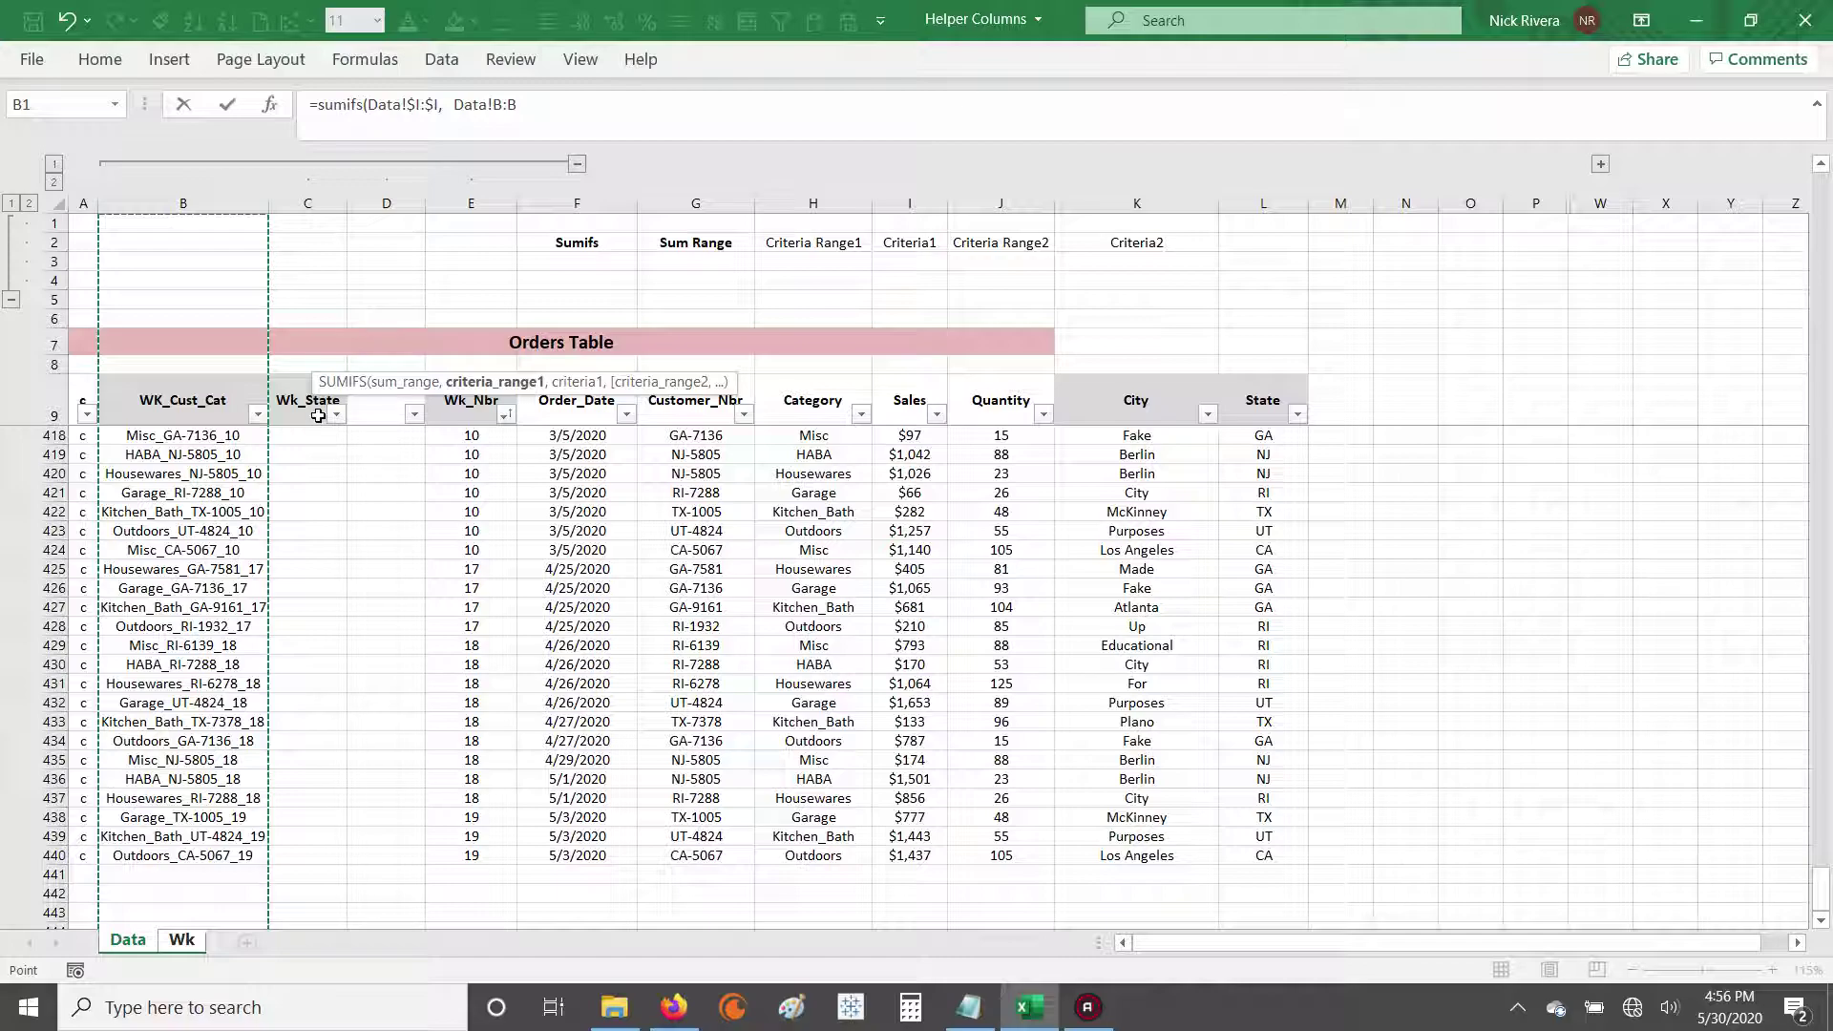
pyautogui.press('F4')
pyautogui.write(',')
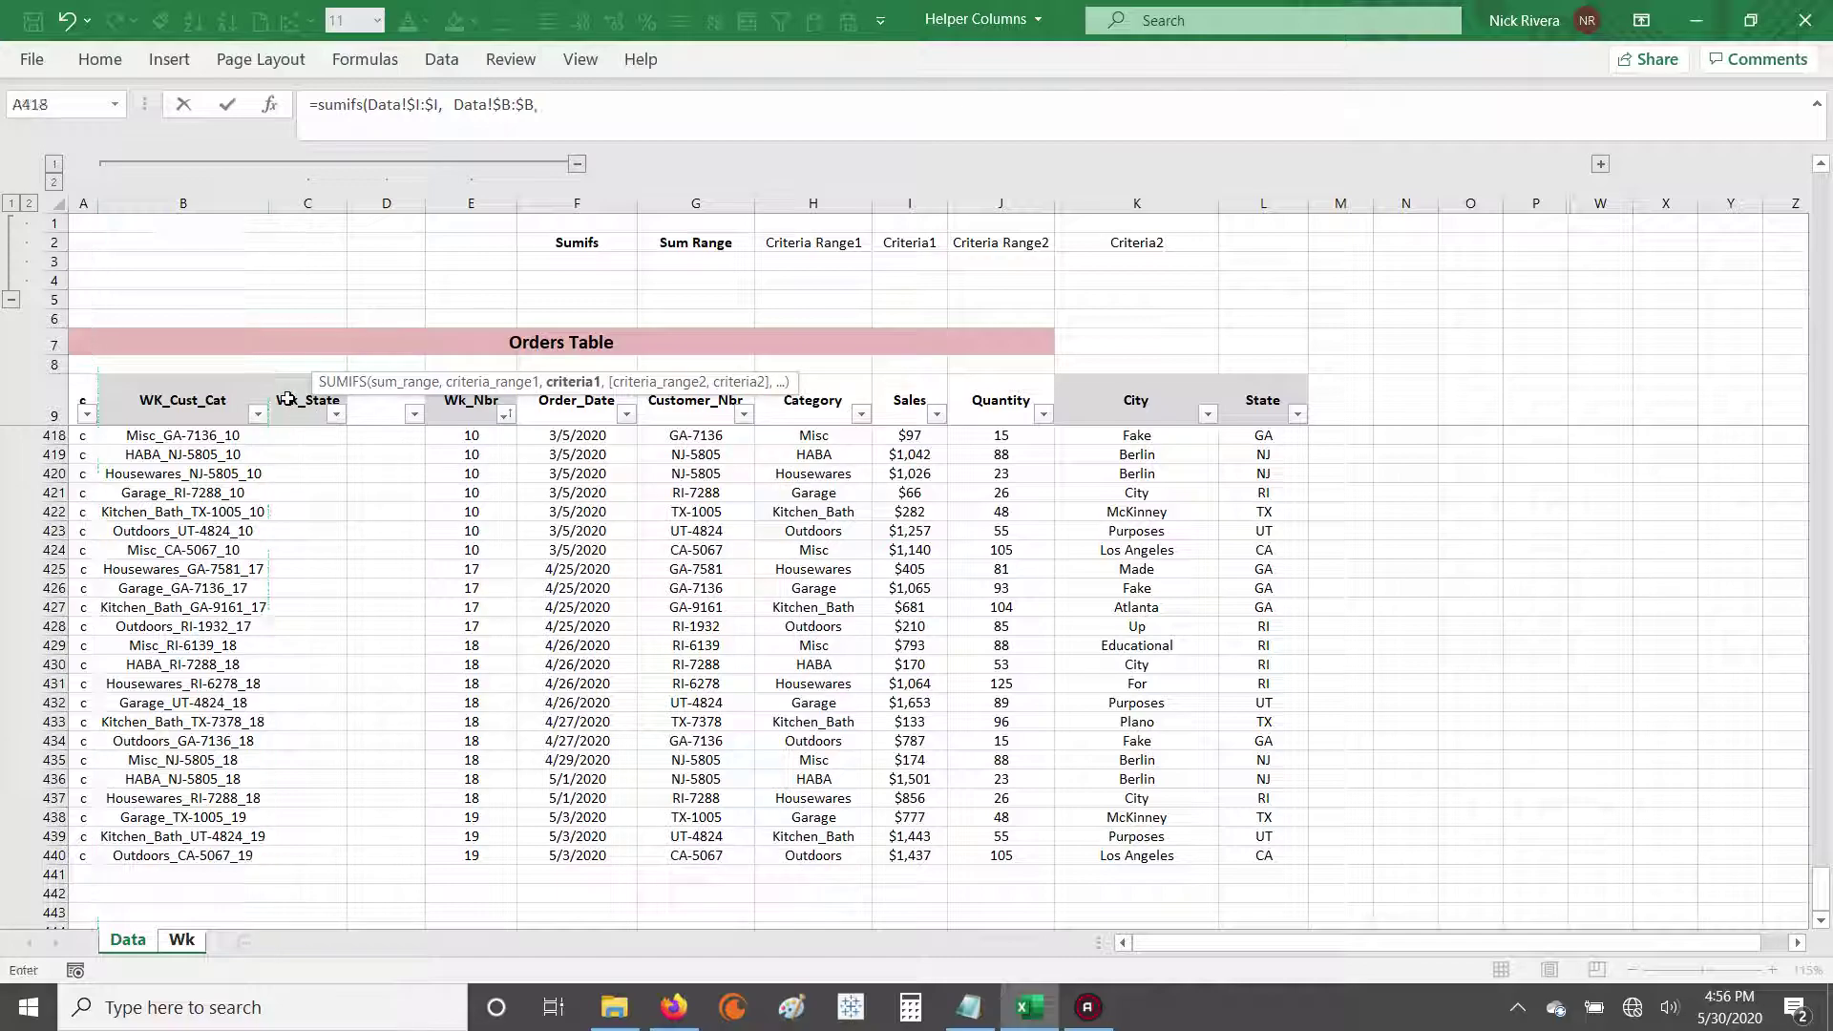
# Step: Complete the D6 SUMIFS with the single concatenated criterion Wk!C2&"_"&Wk!C3&"_"&Wk!B6
pyautogui.click(177, 928)
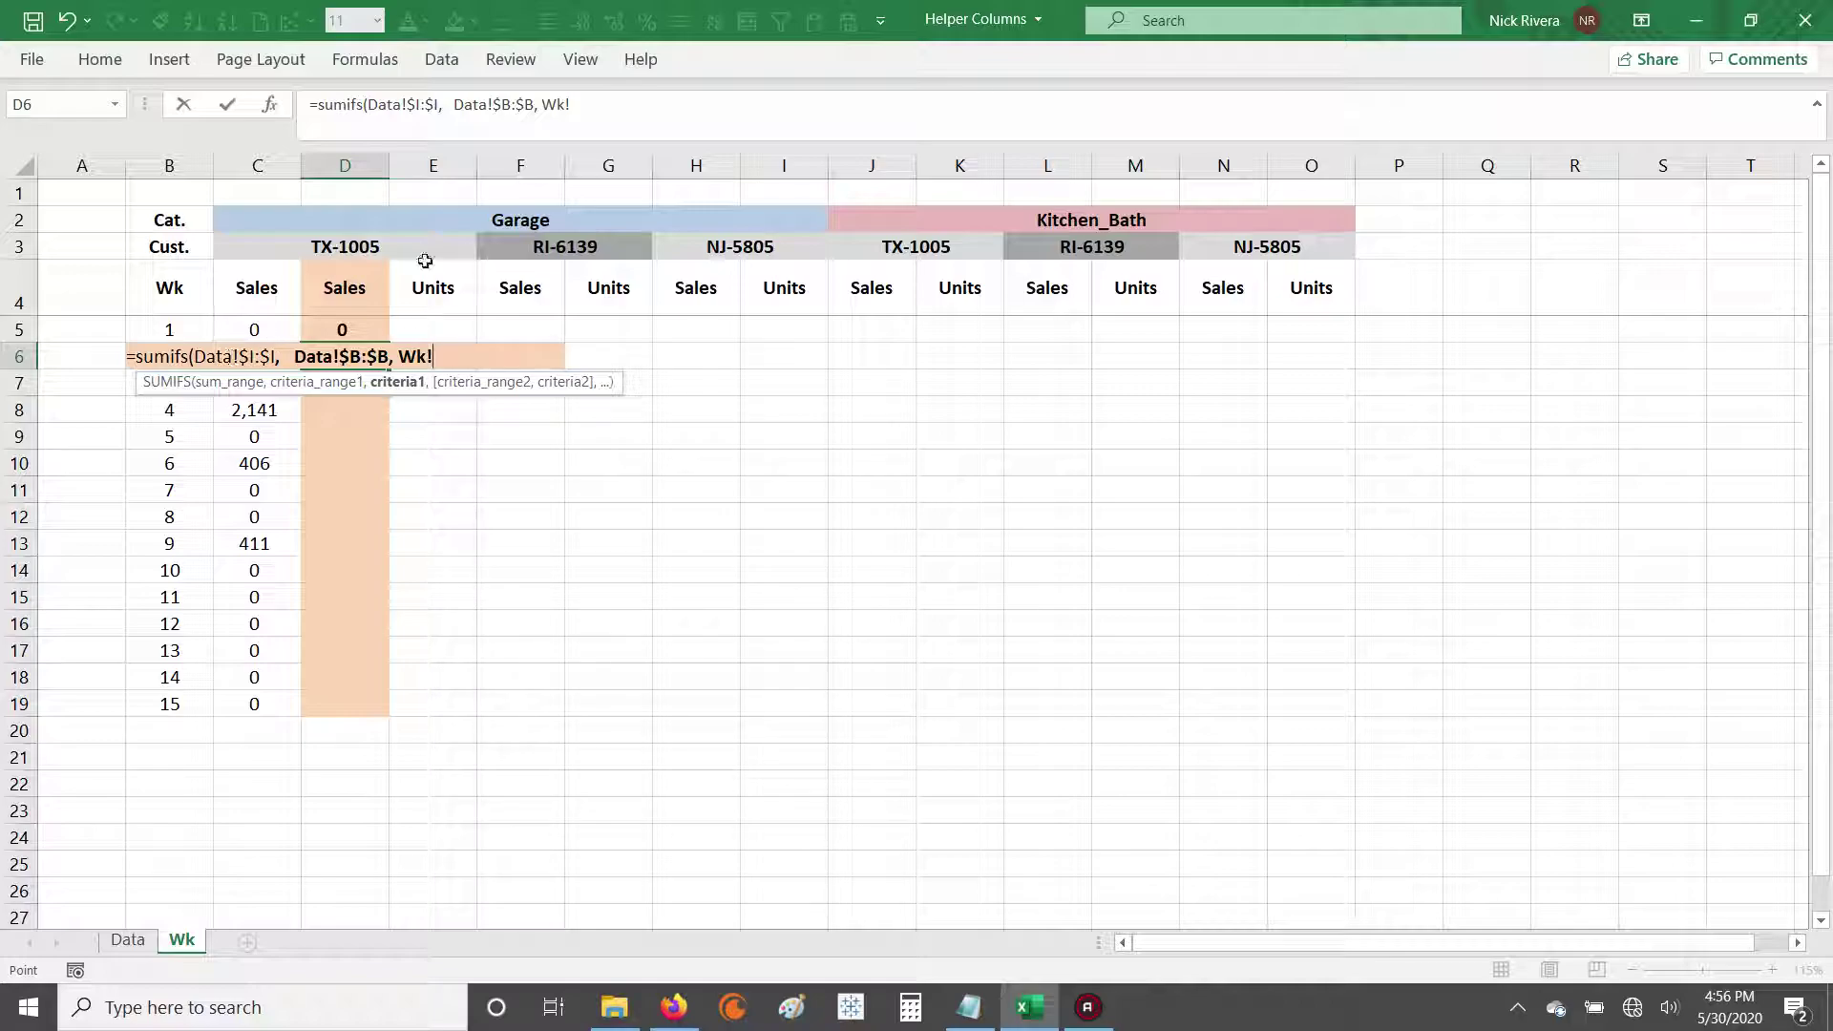
pyautogui.click(242, 220)
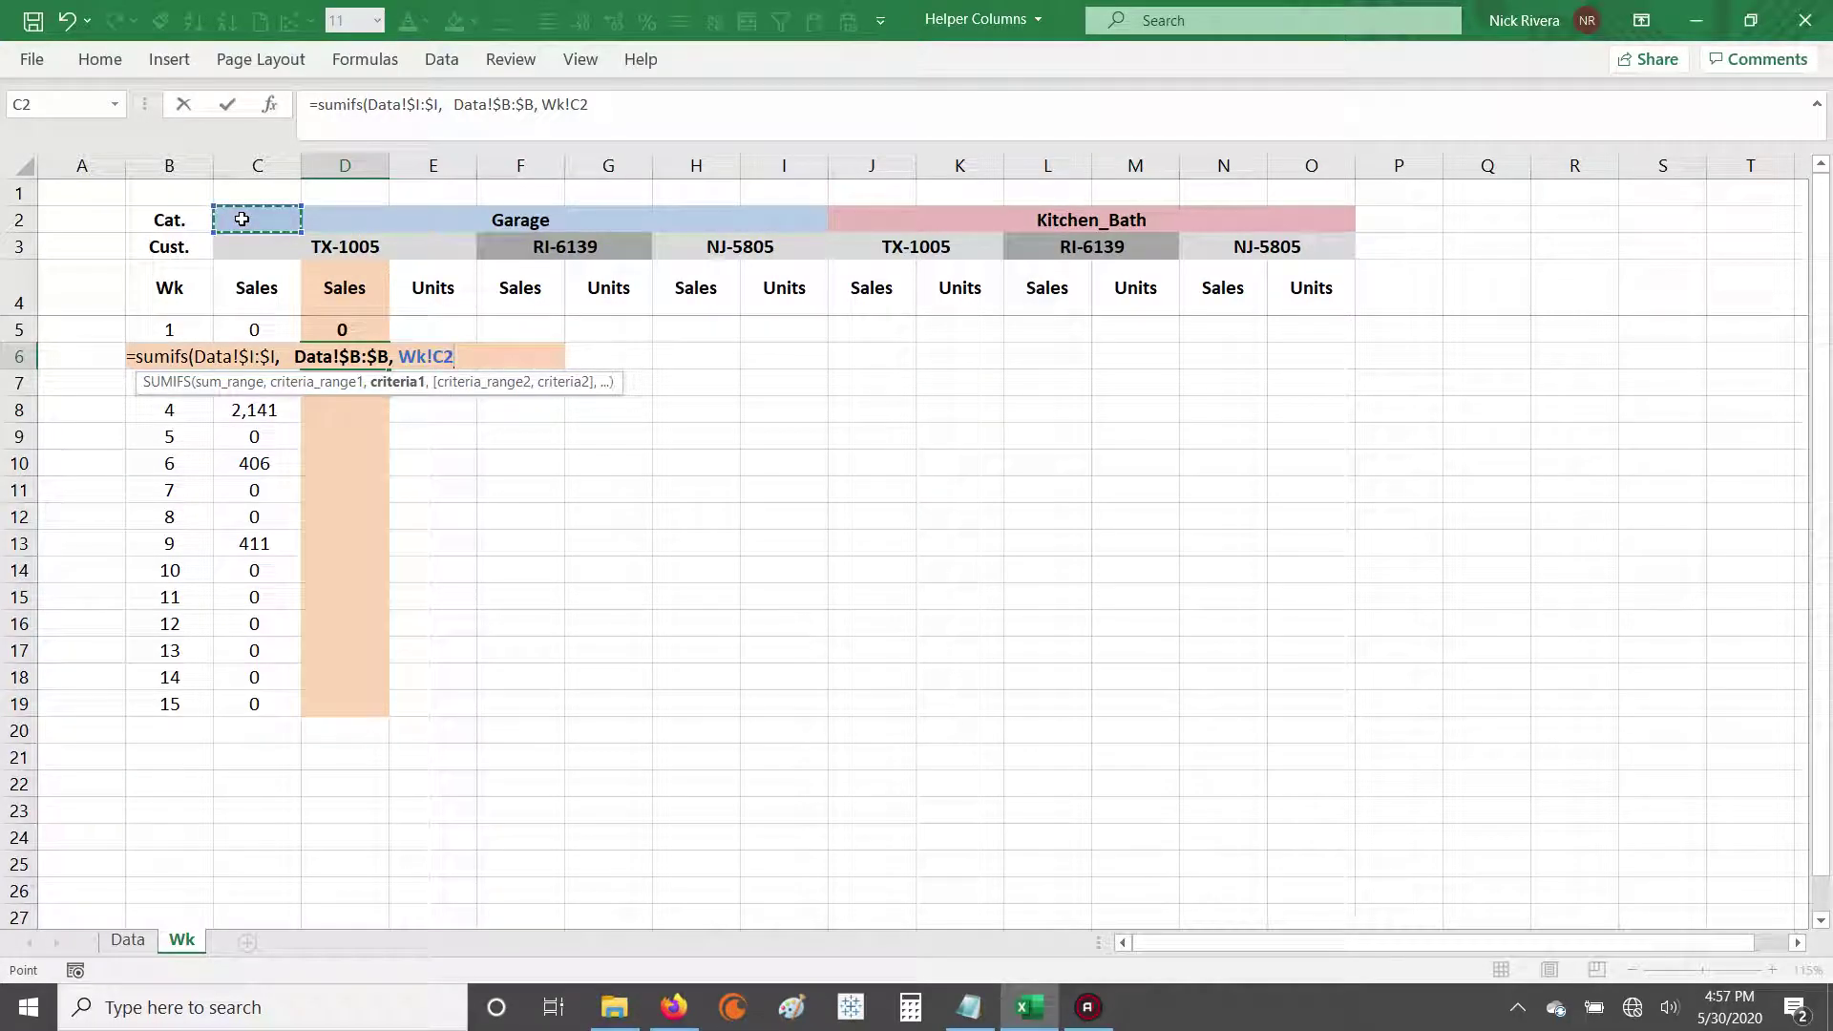
pyautogui.write('&"_"&')
pyautogui.moveTo(589, 105); pyautogui.dragTo(666, 106)
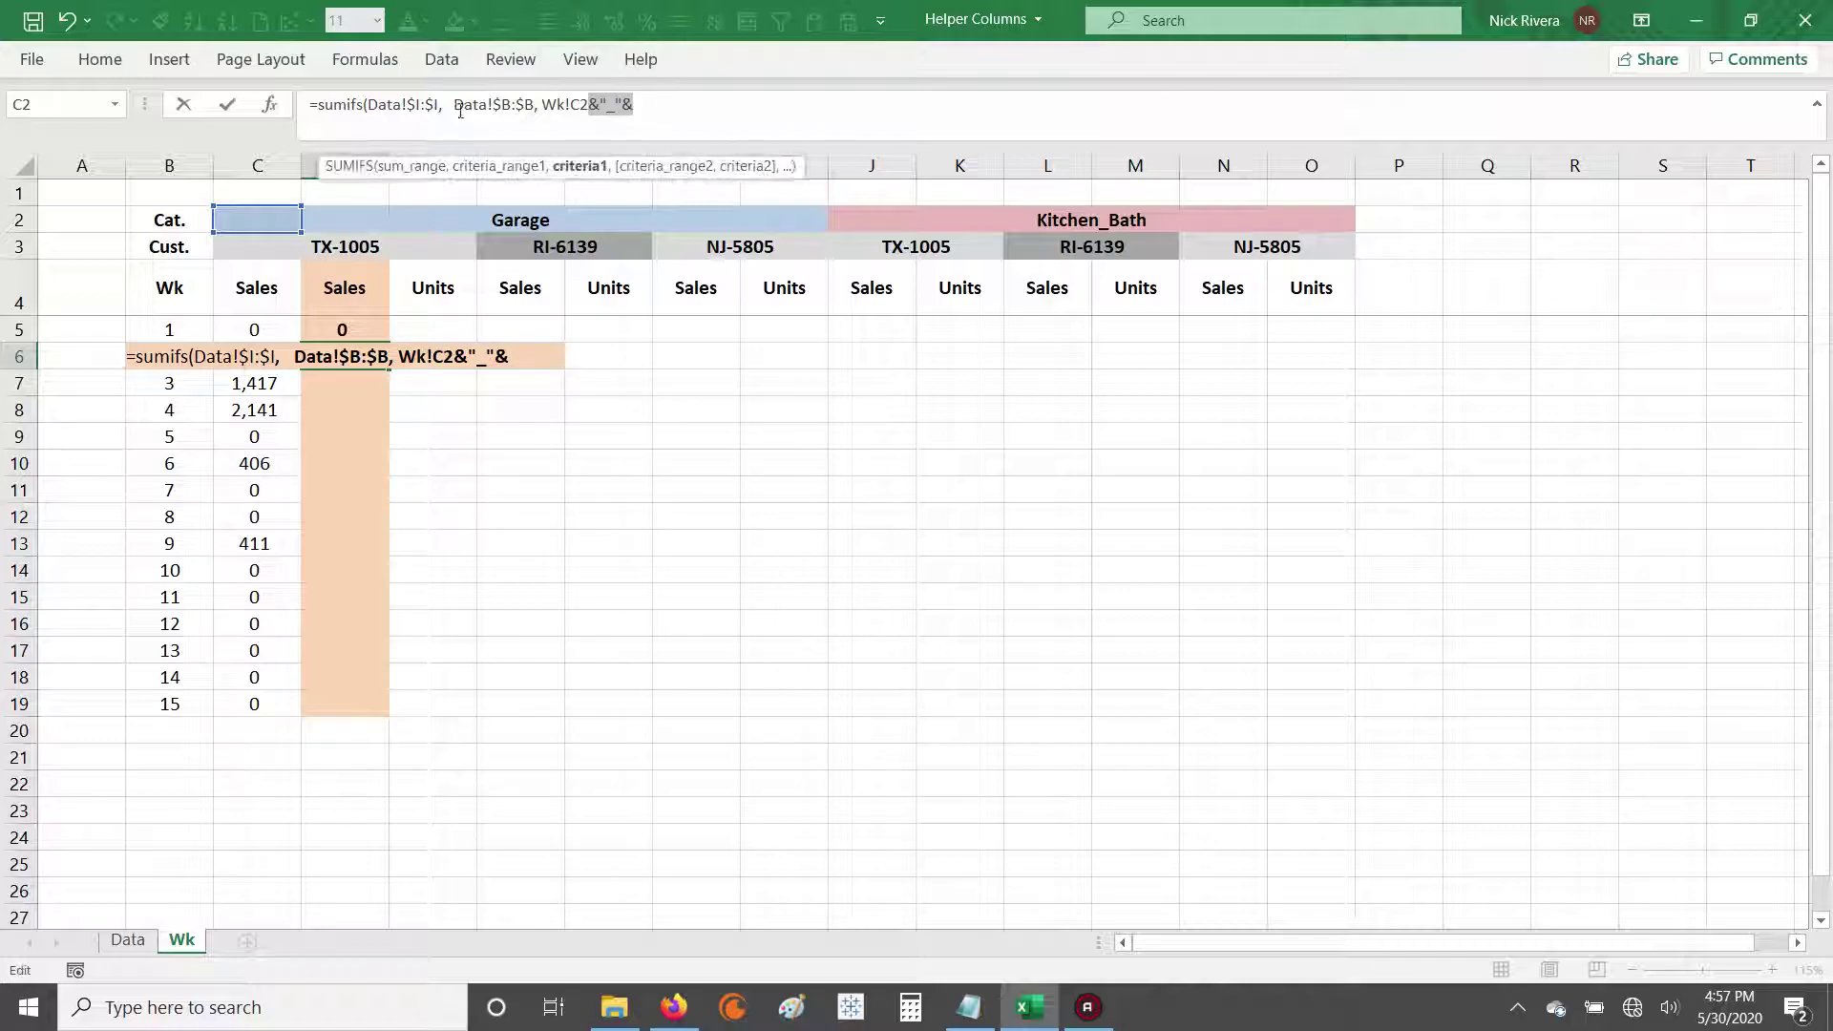
pyautogui.click(638, 107)
pyautogui.click(250, 247)
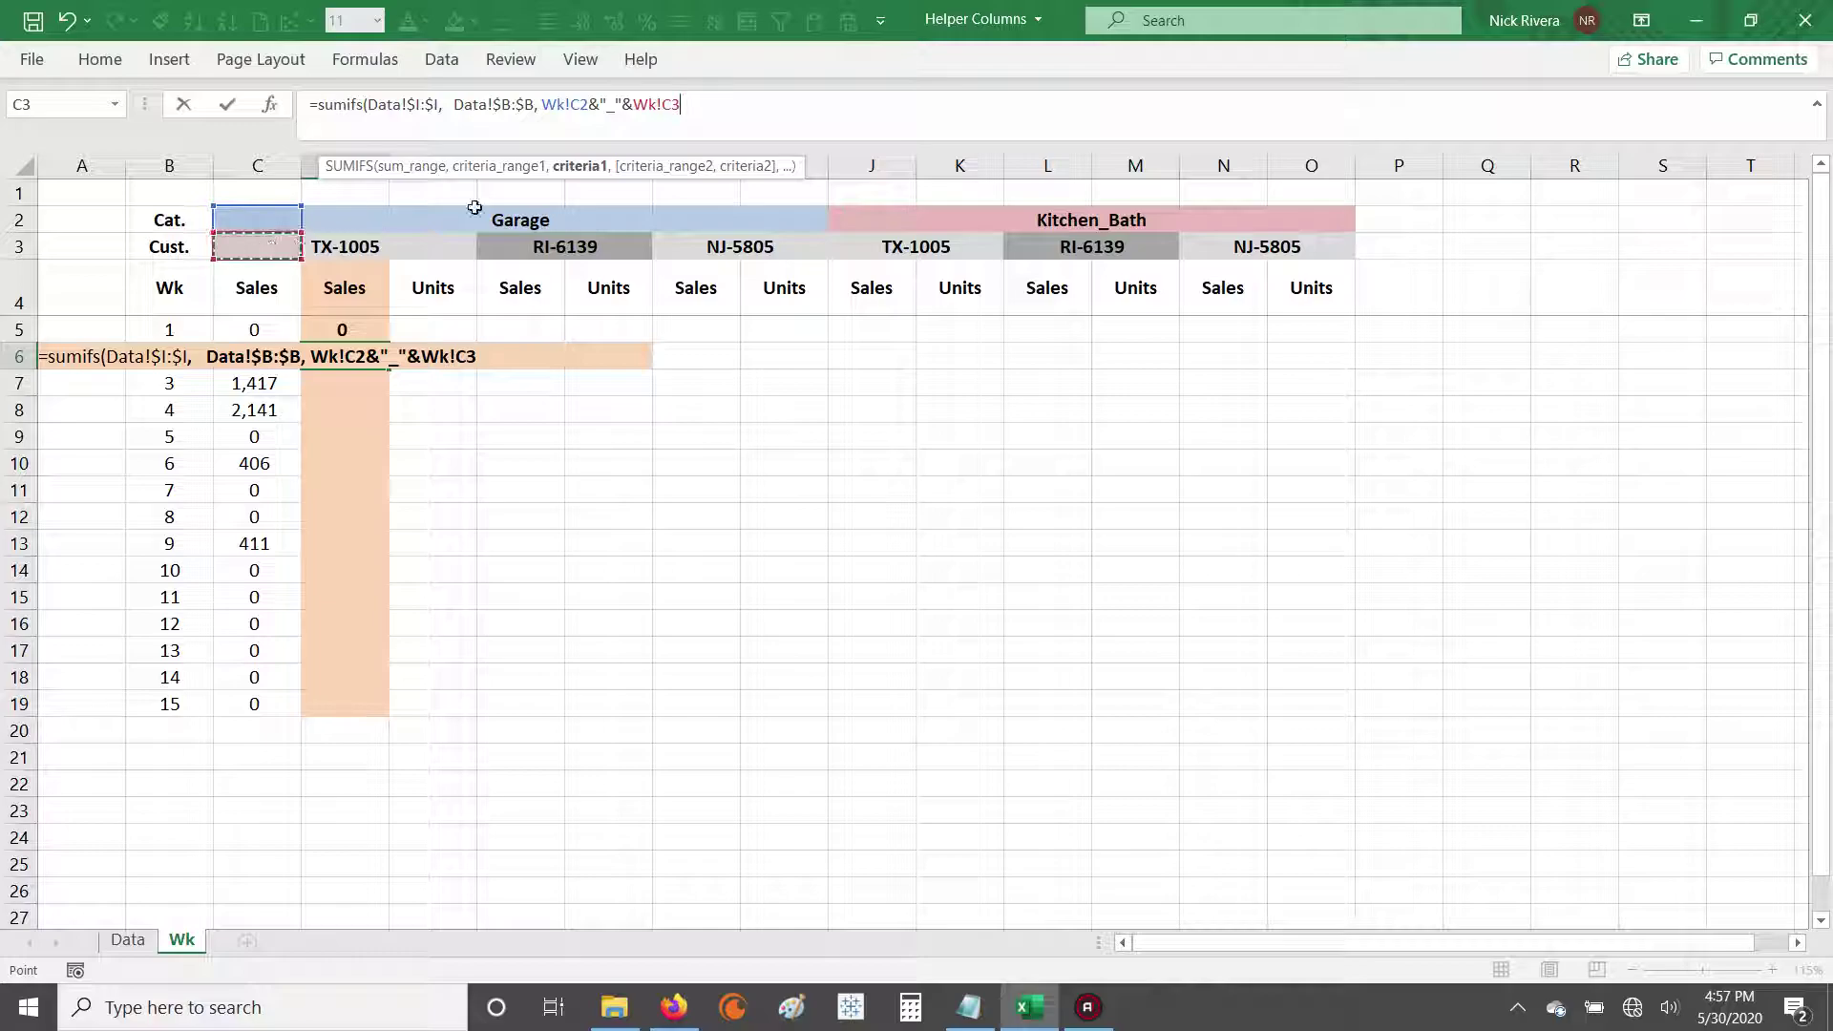
pyautogui.write('&"_"&')
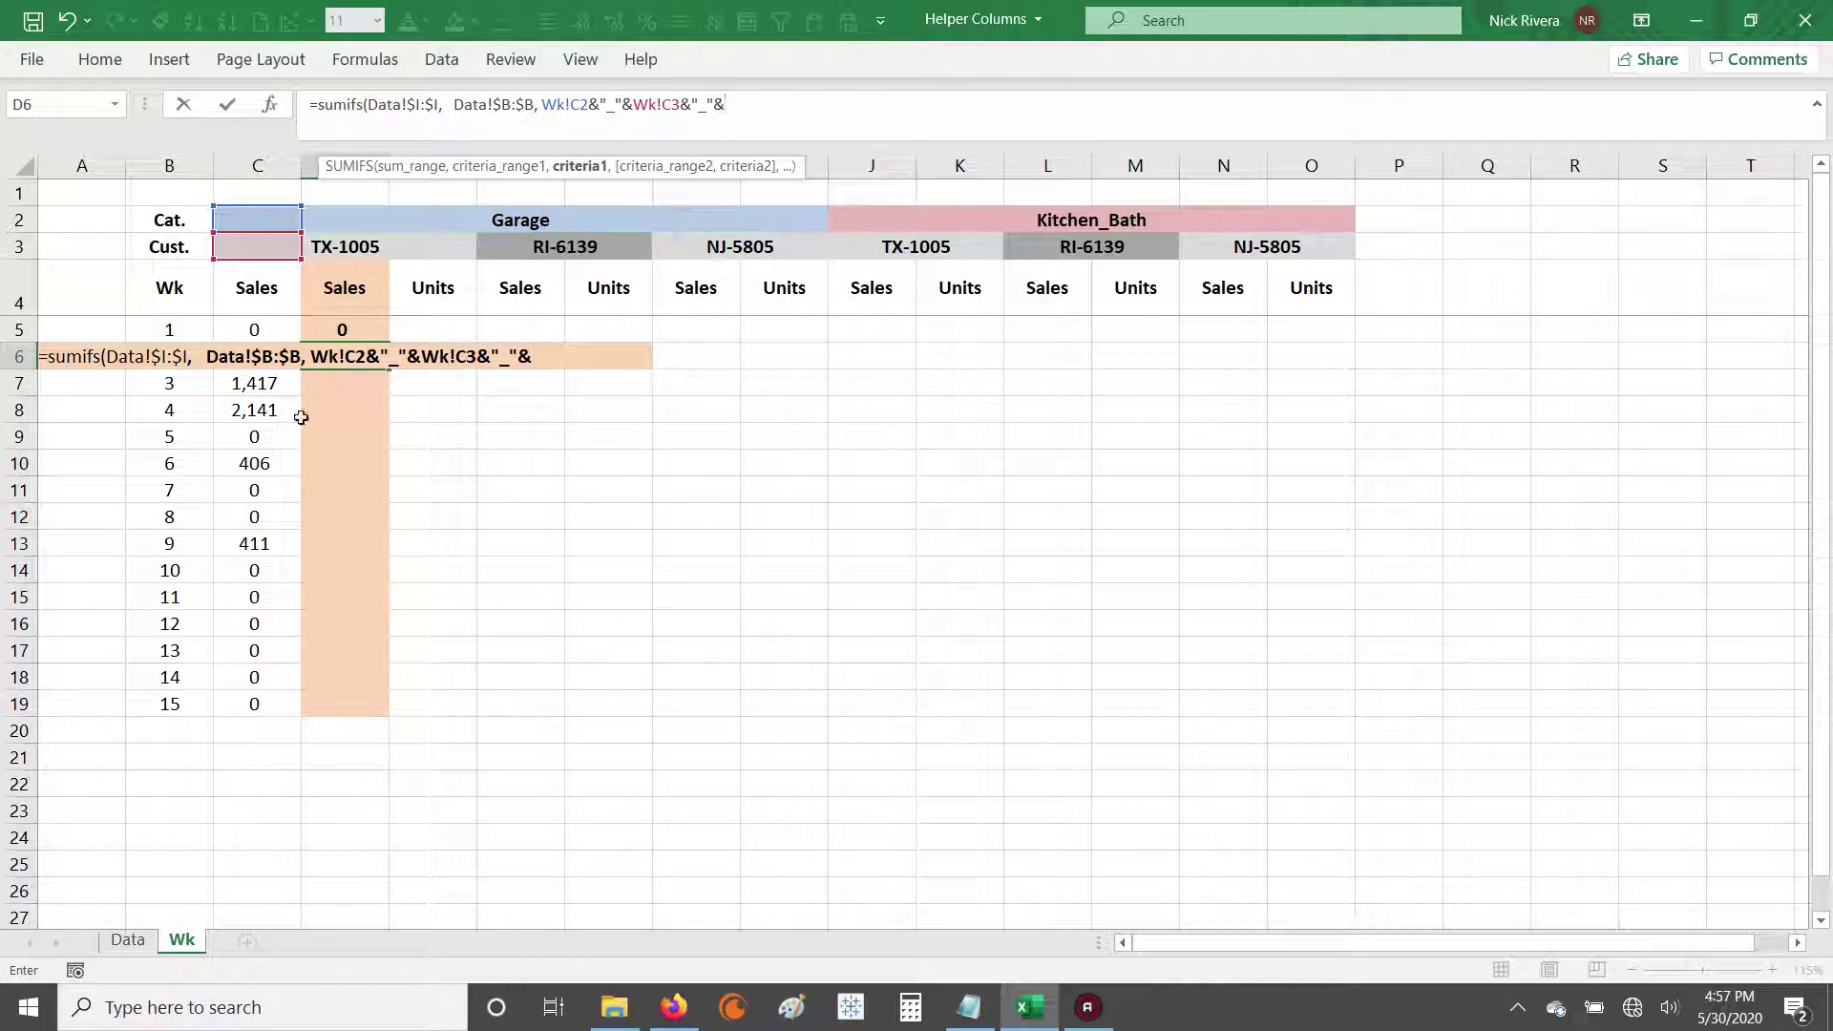
pyautogui.click(165, 330)
pyautogui.press('Down')
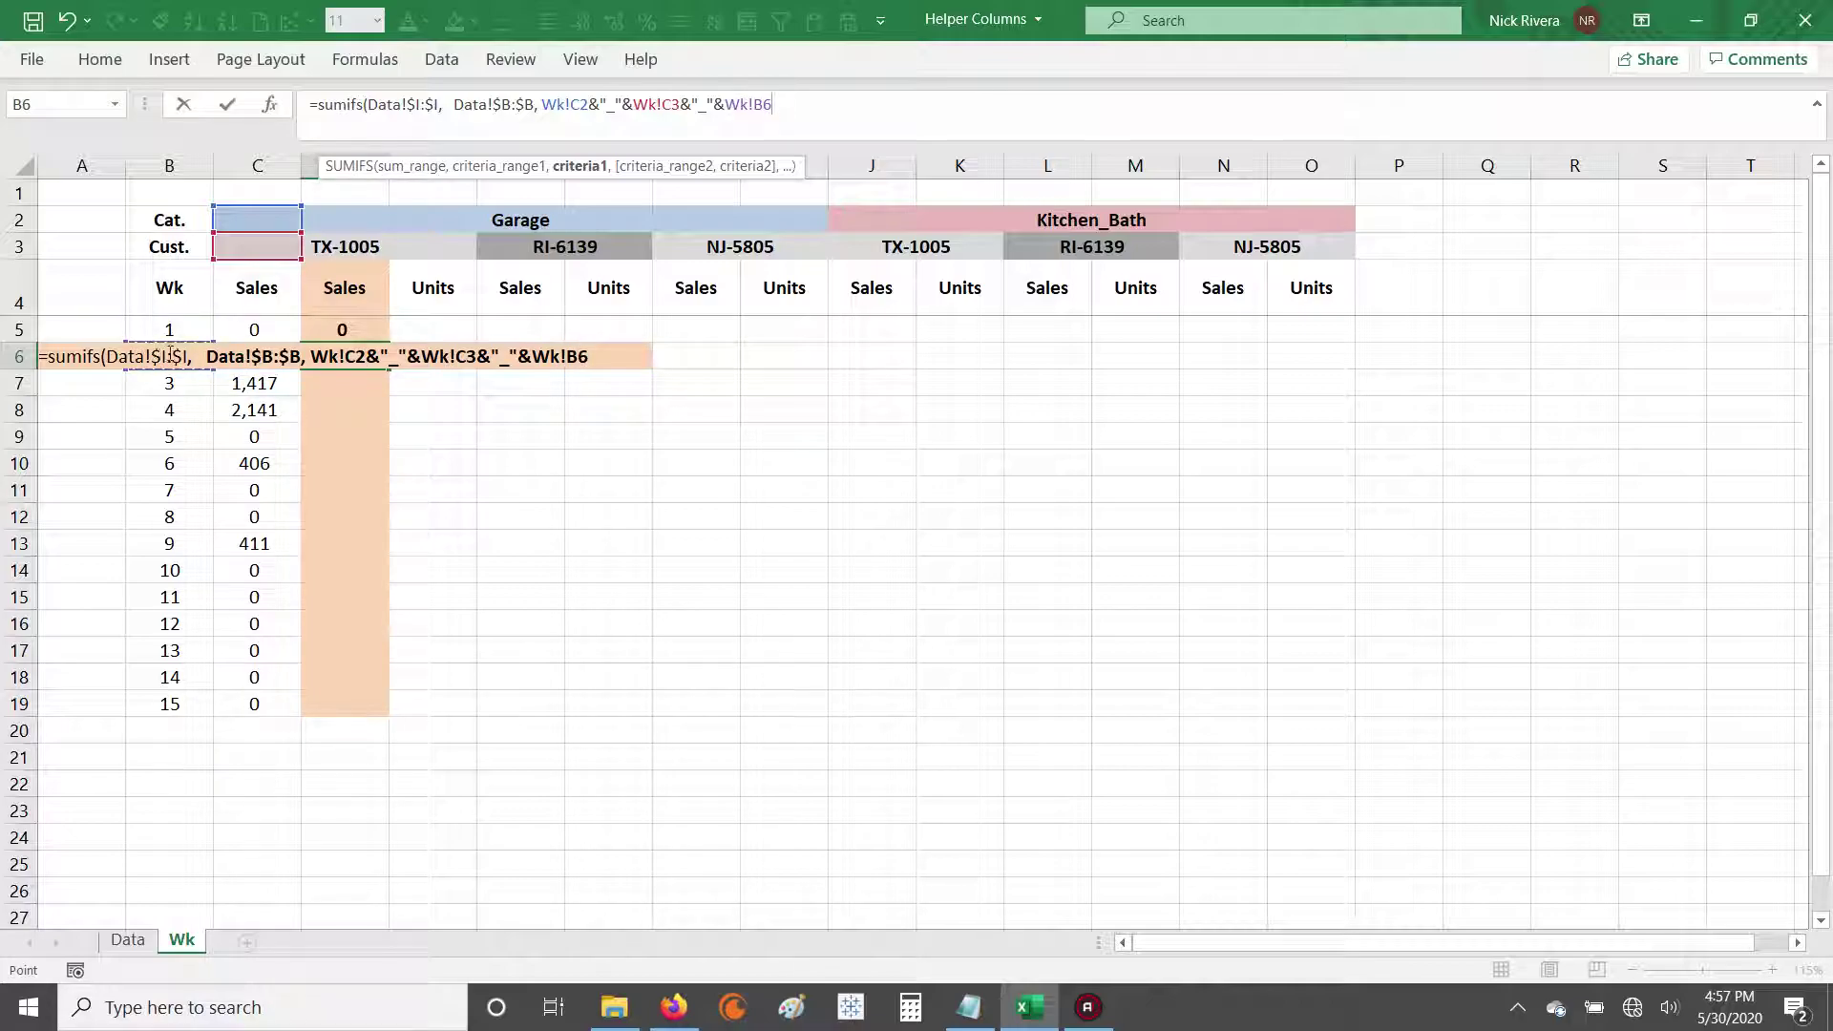
pyautogui.write(')')
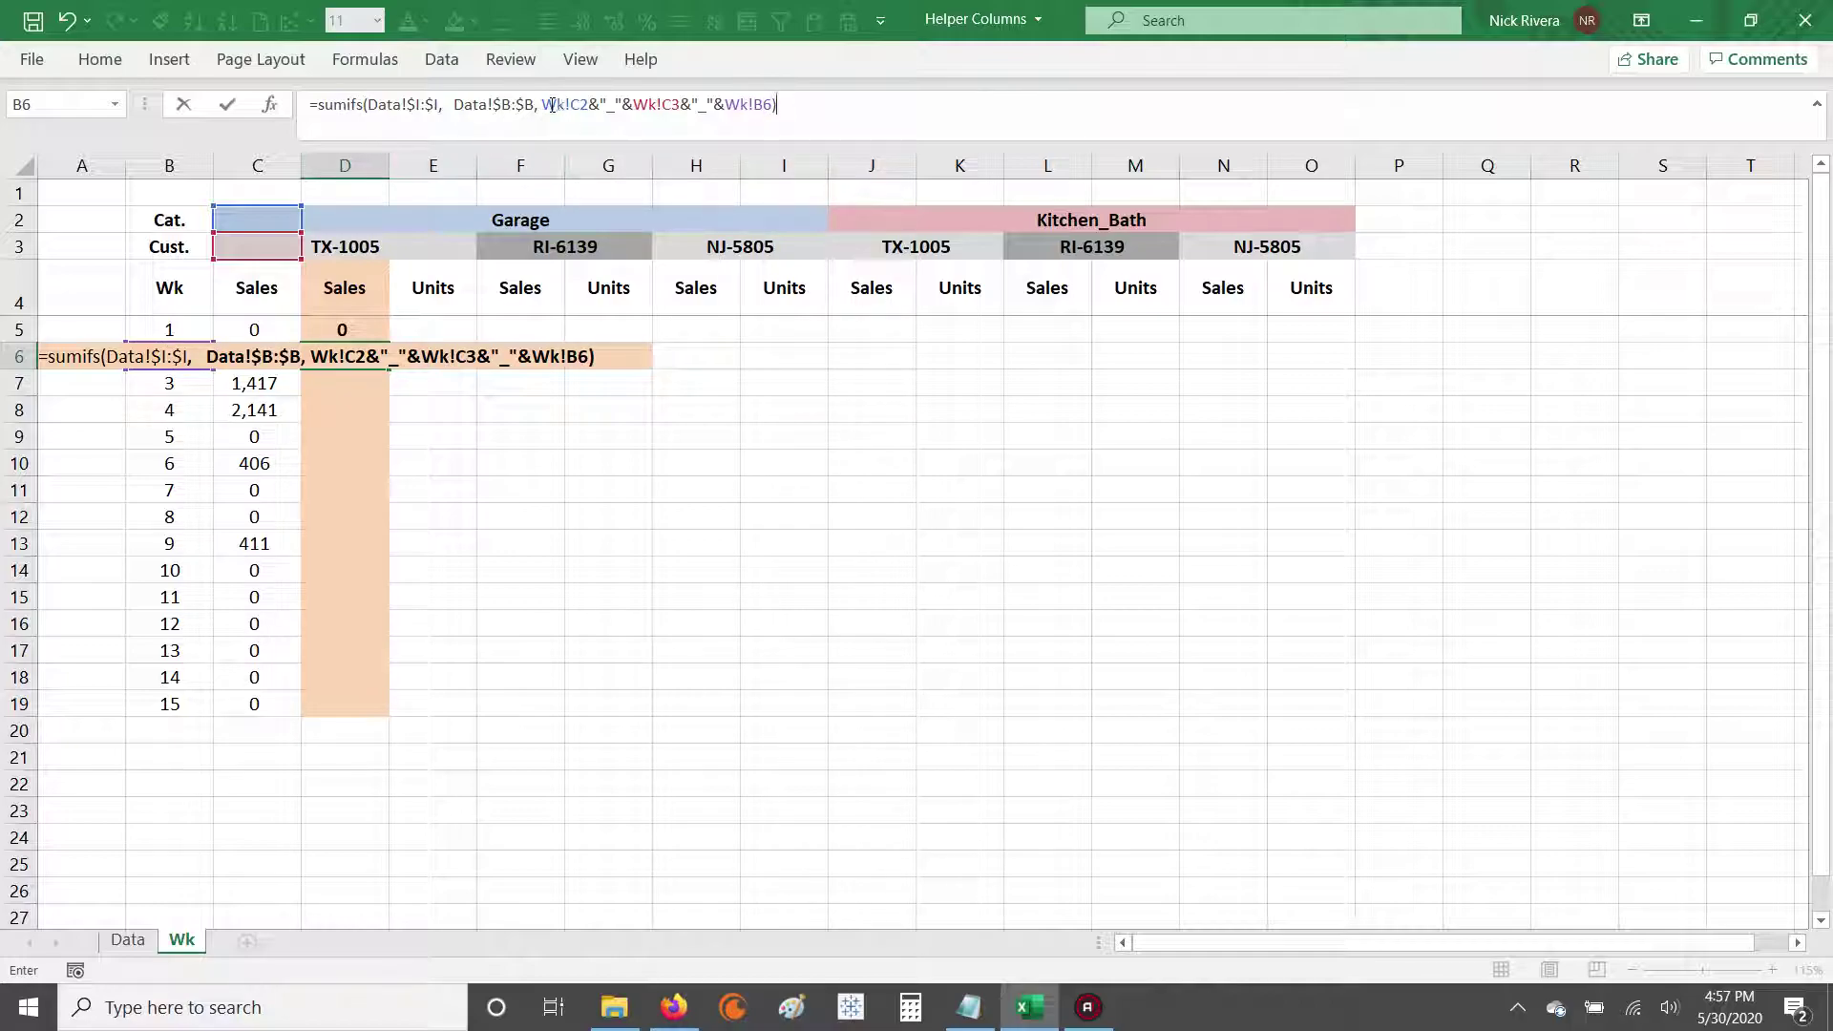
# Step: Lock the criterion references in D6 as C$2, C$3 and $B6, and commit the formula
pyautogui.moveTo(542, 105); pyautogui.dragTo(773, 105)
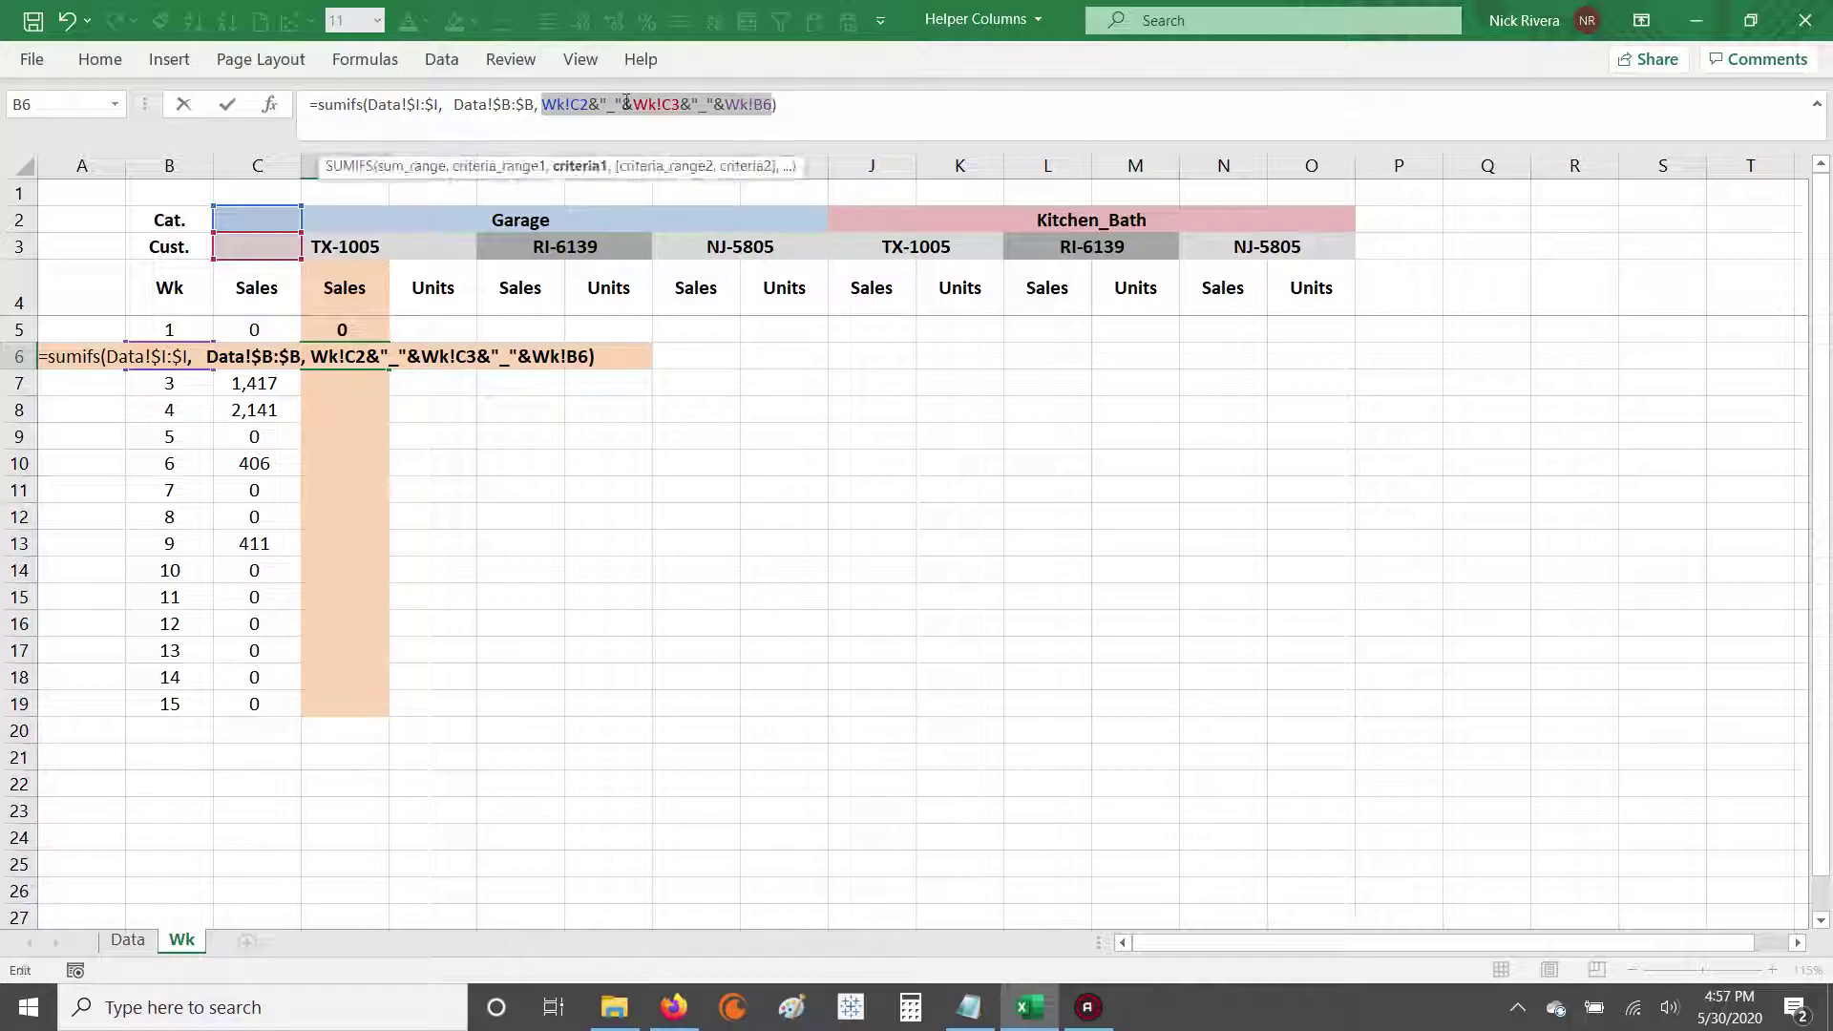
pyautogui.click(564, 103)
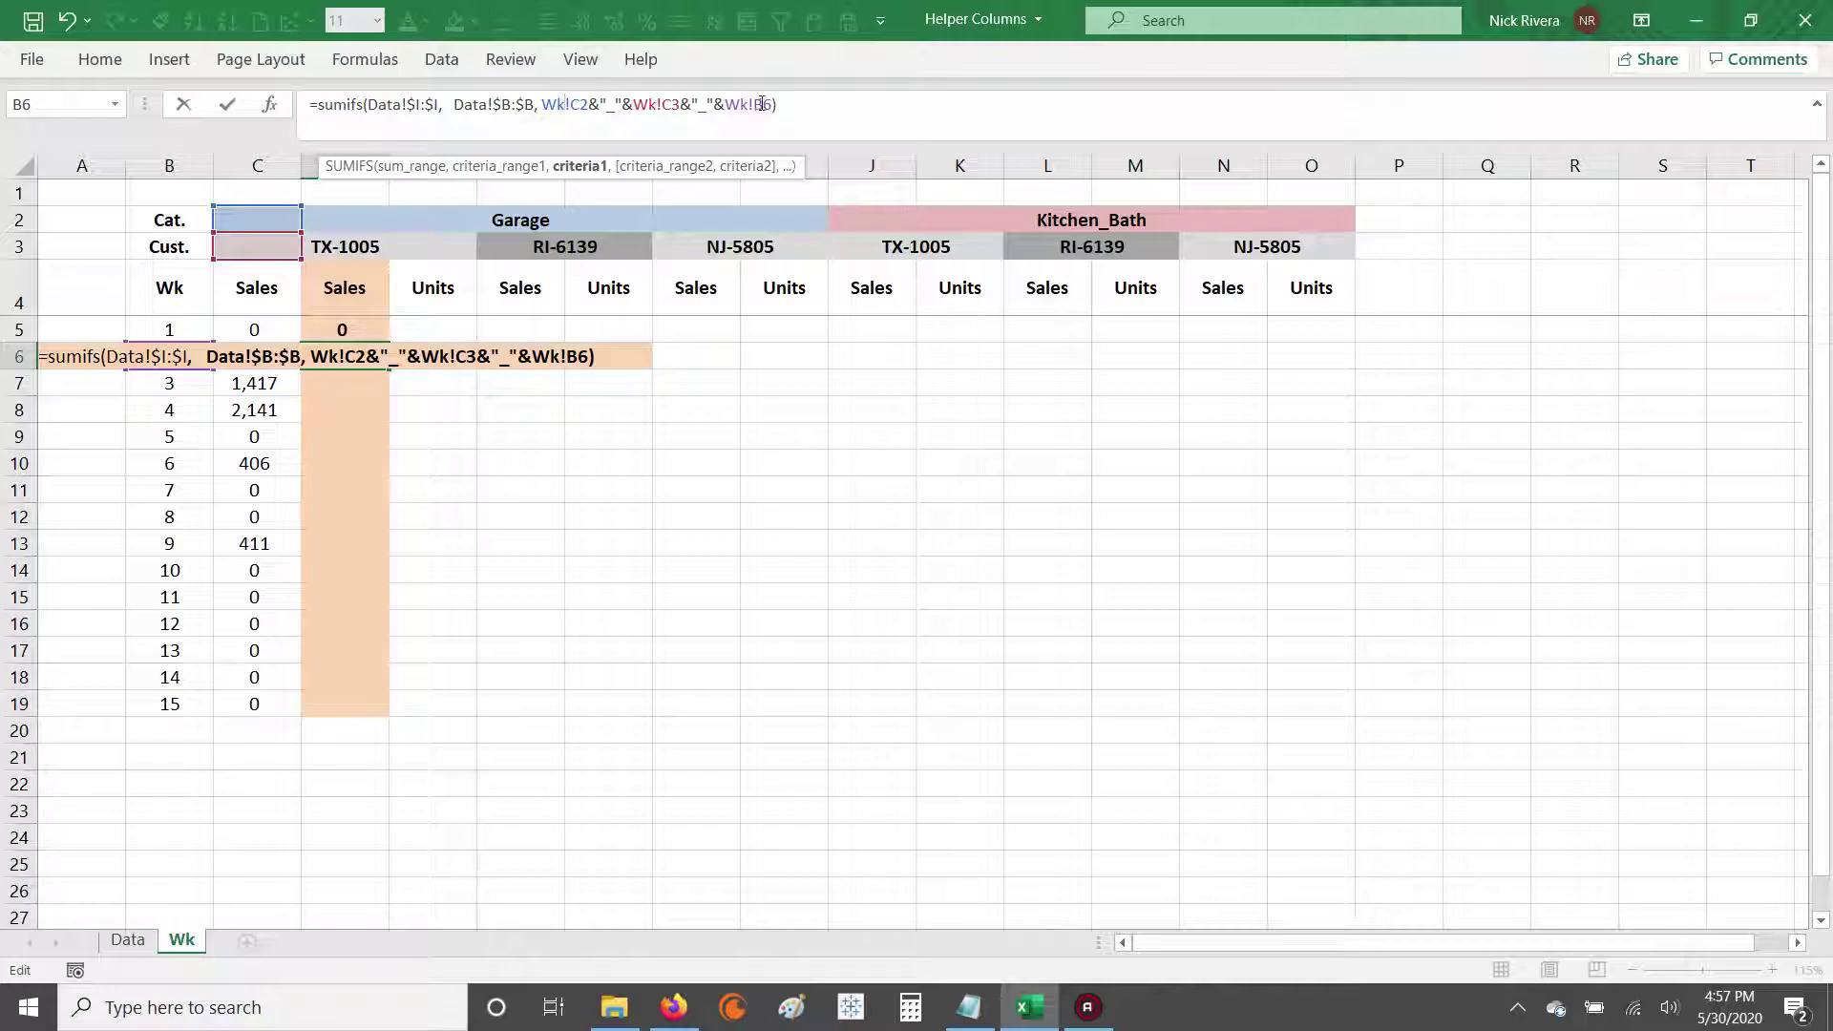
pyautogui.write('$')
pyautogui.click(674, 105)
pyautogui.write('$I:')
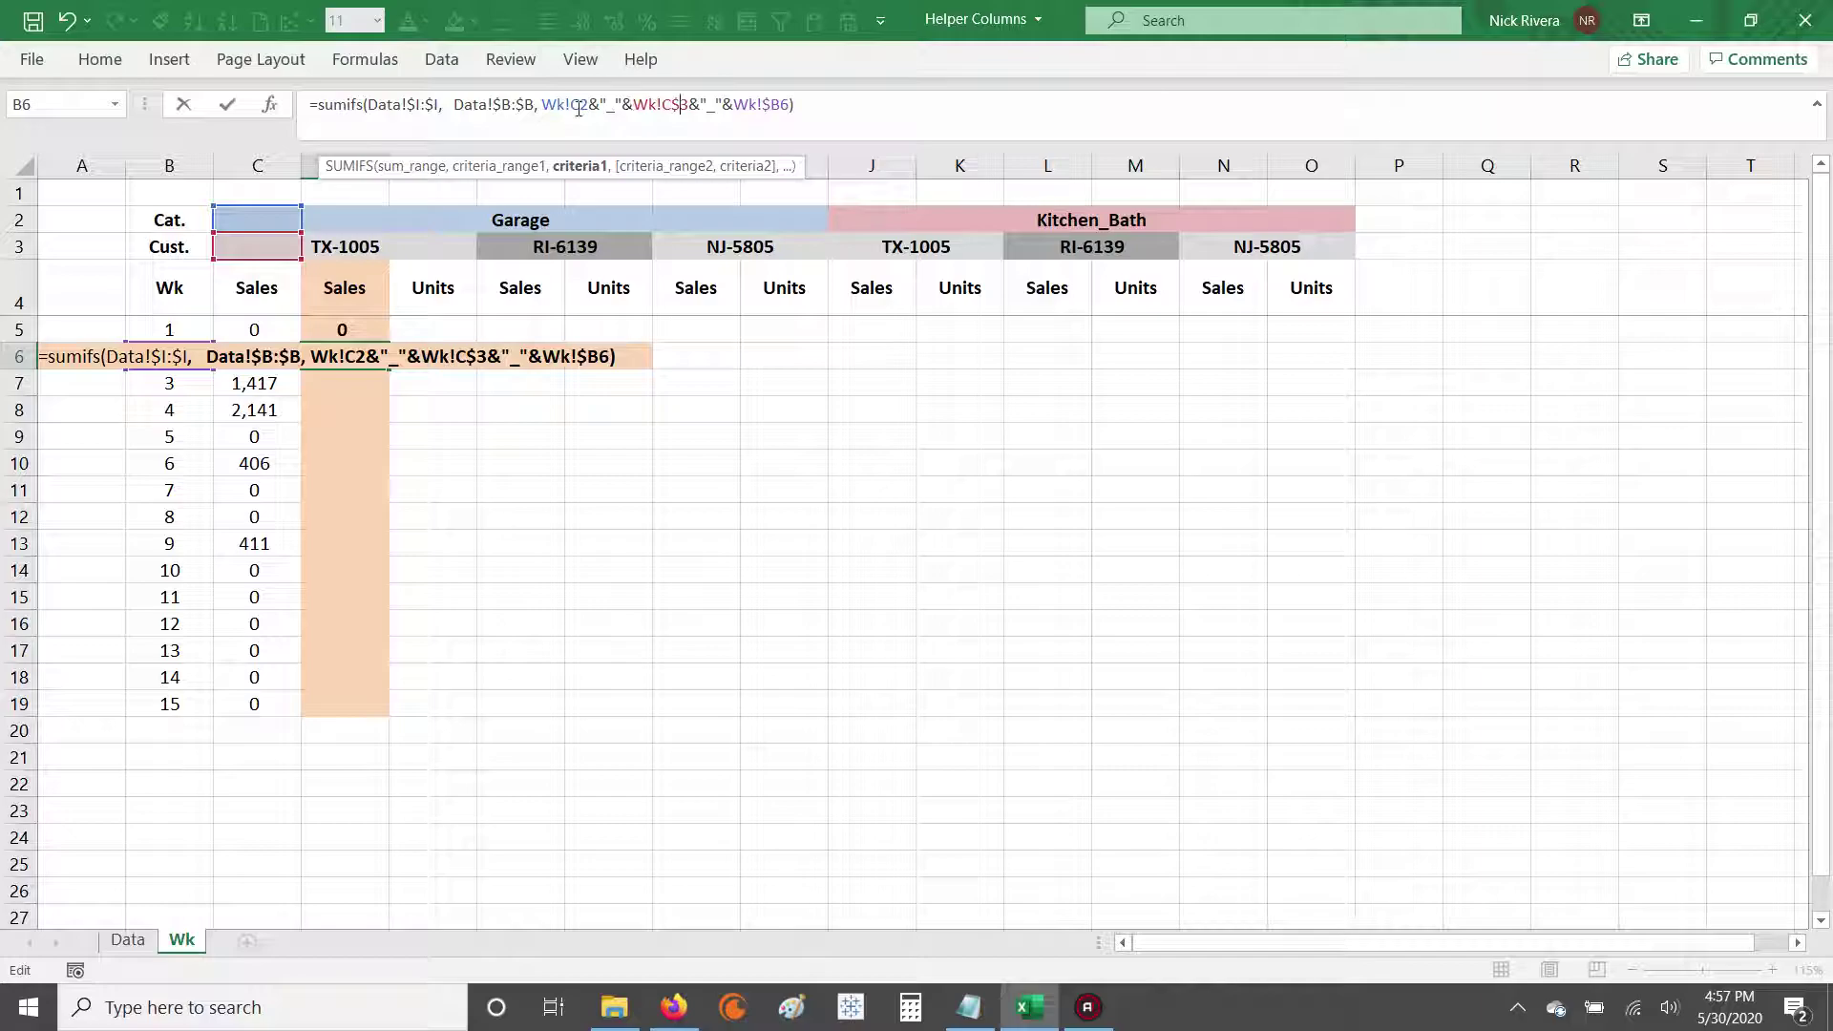
pyautogui.write('$')
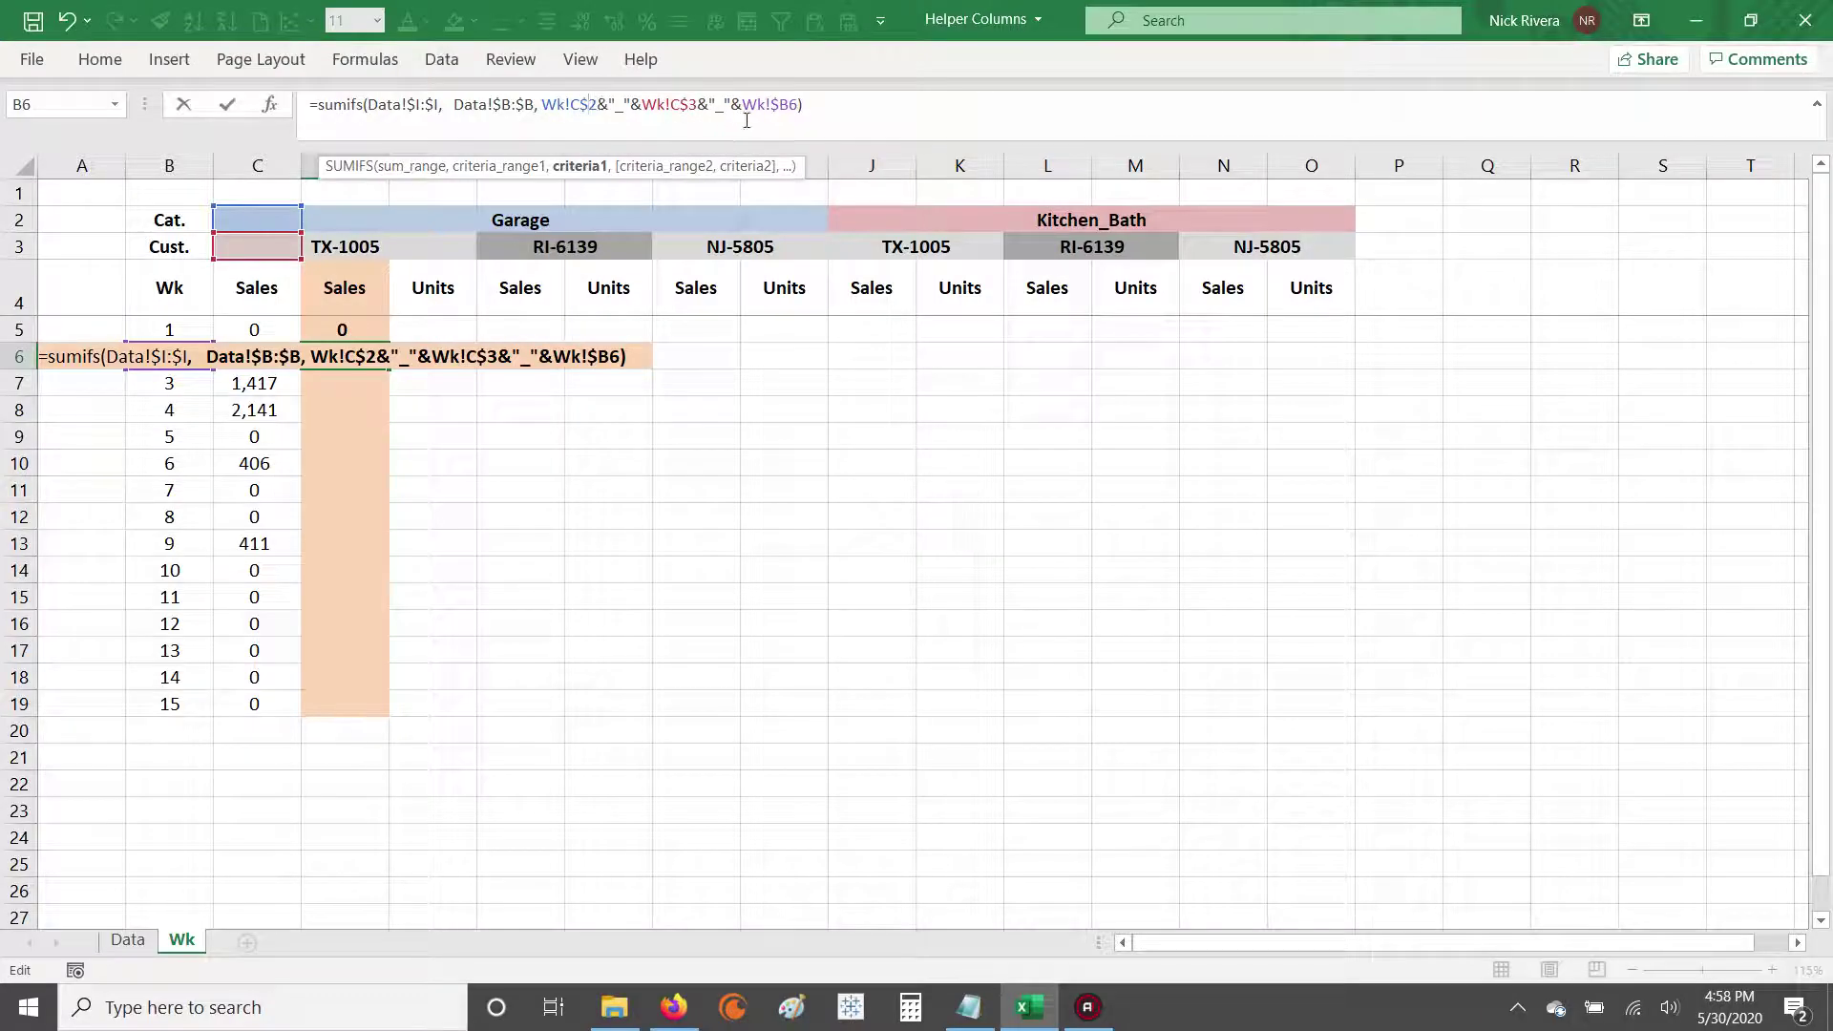
pyautogui.press('Return')
pyautogui.press('Up')
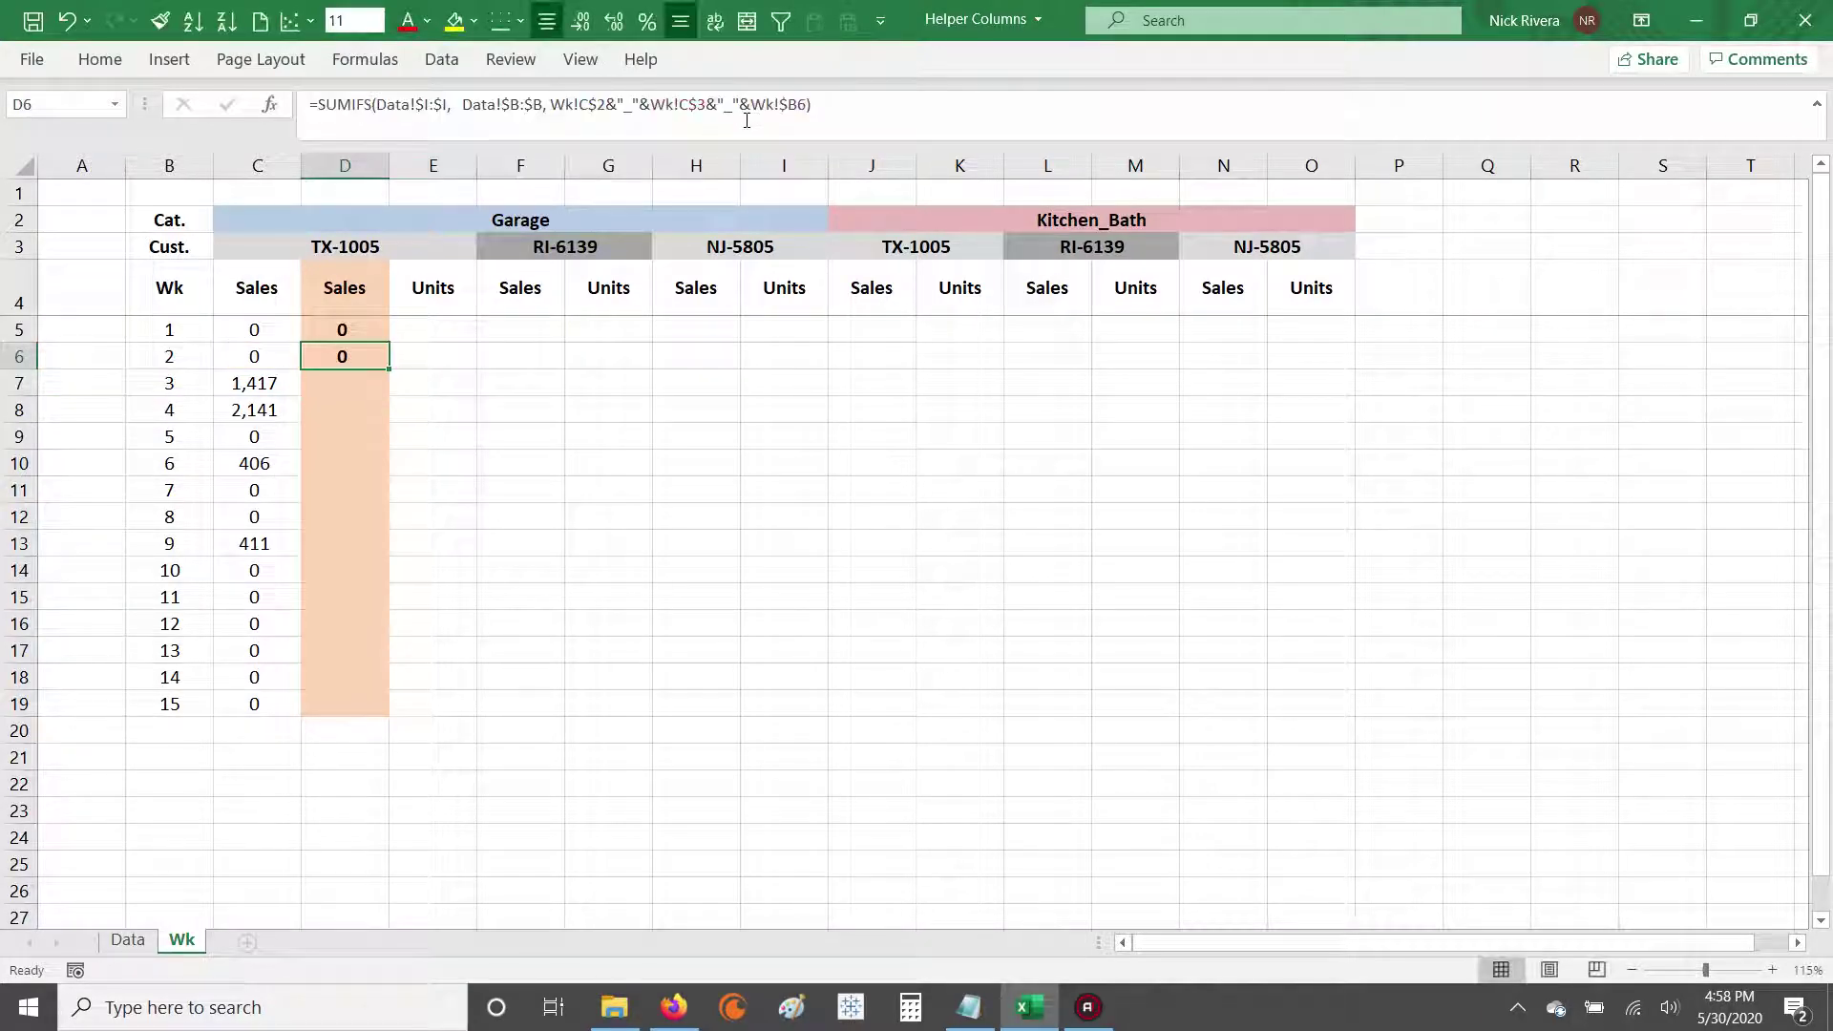
# Step: Copy the D6 formula into D7, D8, D9 and D10 for weeks 3 through 6
pyautogui.hotkey('ctrl', 'c')
pyautogui.hotkey('shift', 'Down')
pyautogui.hotkey('shift', 'Down')
pyautogui.press('Down')
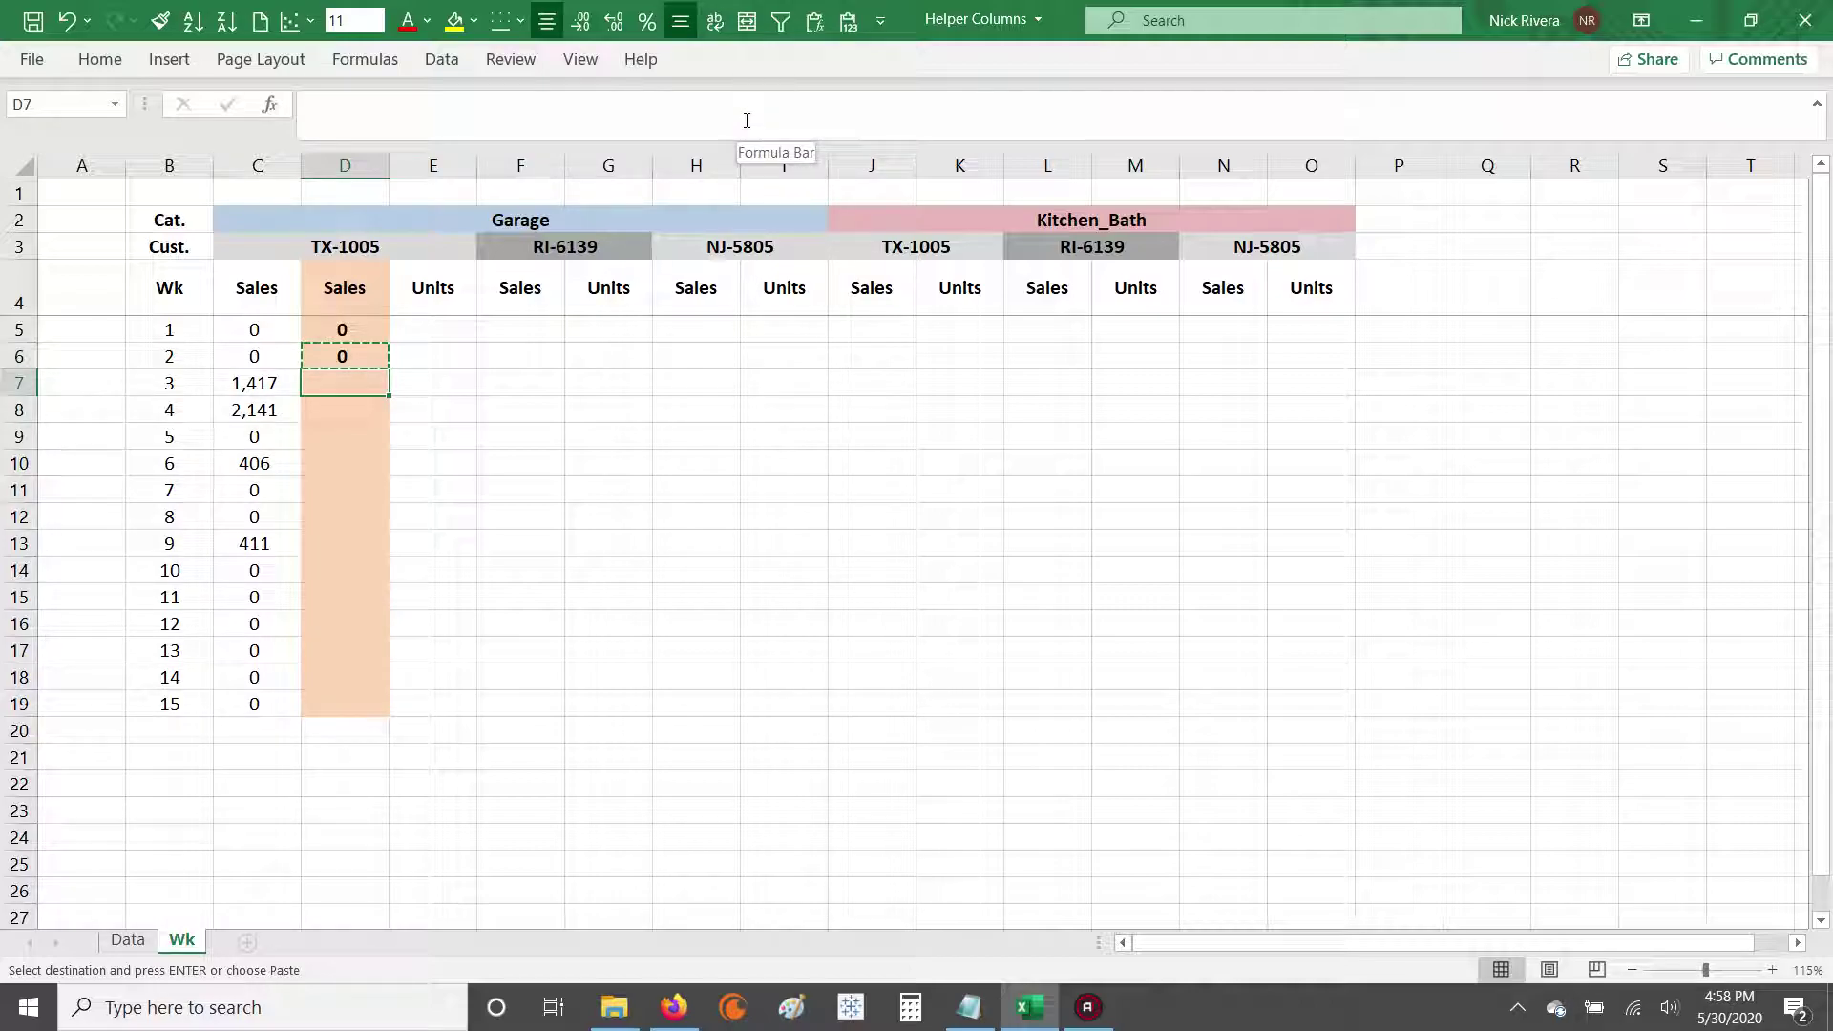
pyautogui.hotkey('ctrl', 'v')
pyautogui.press('Down')
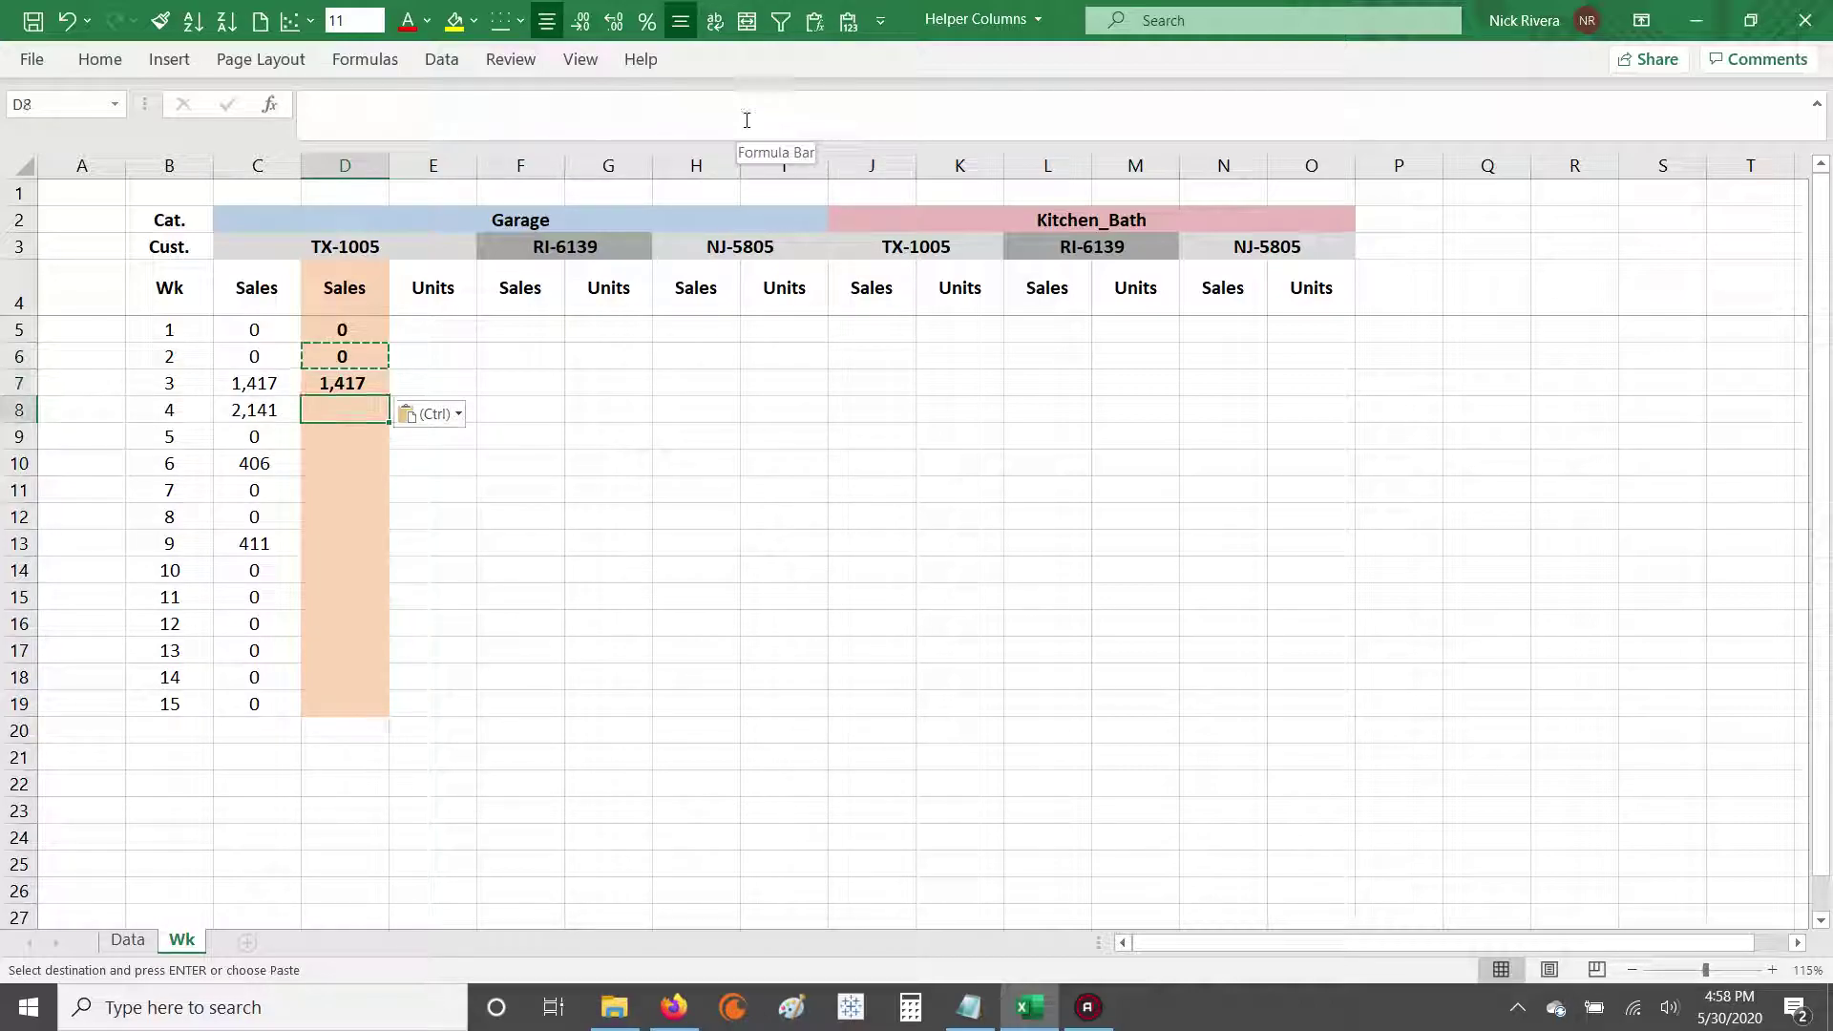
pyautogui.hotkey('ctrl', 'v')
pyautogui.press('Down')
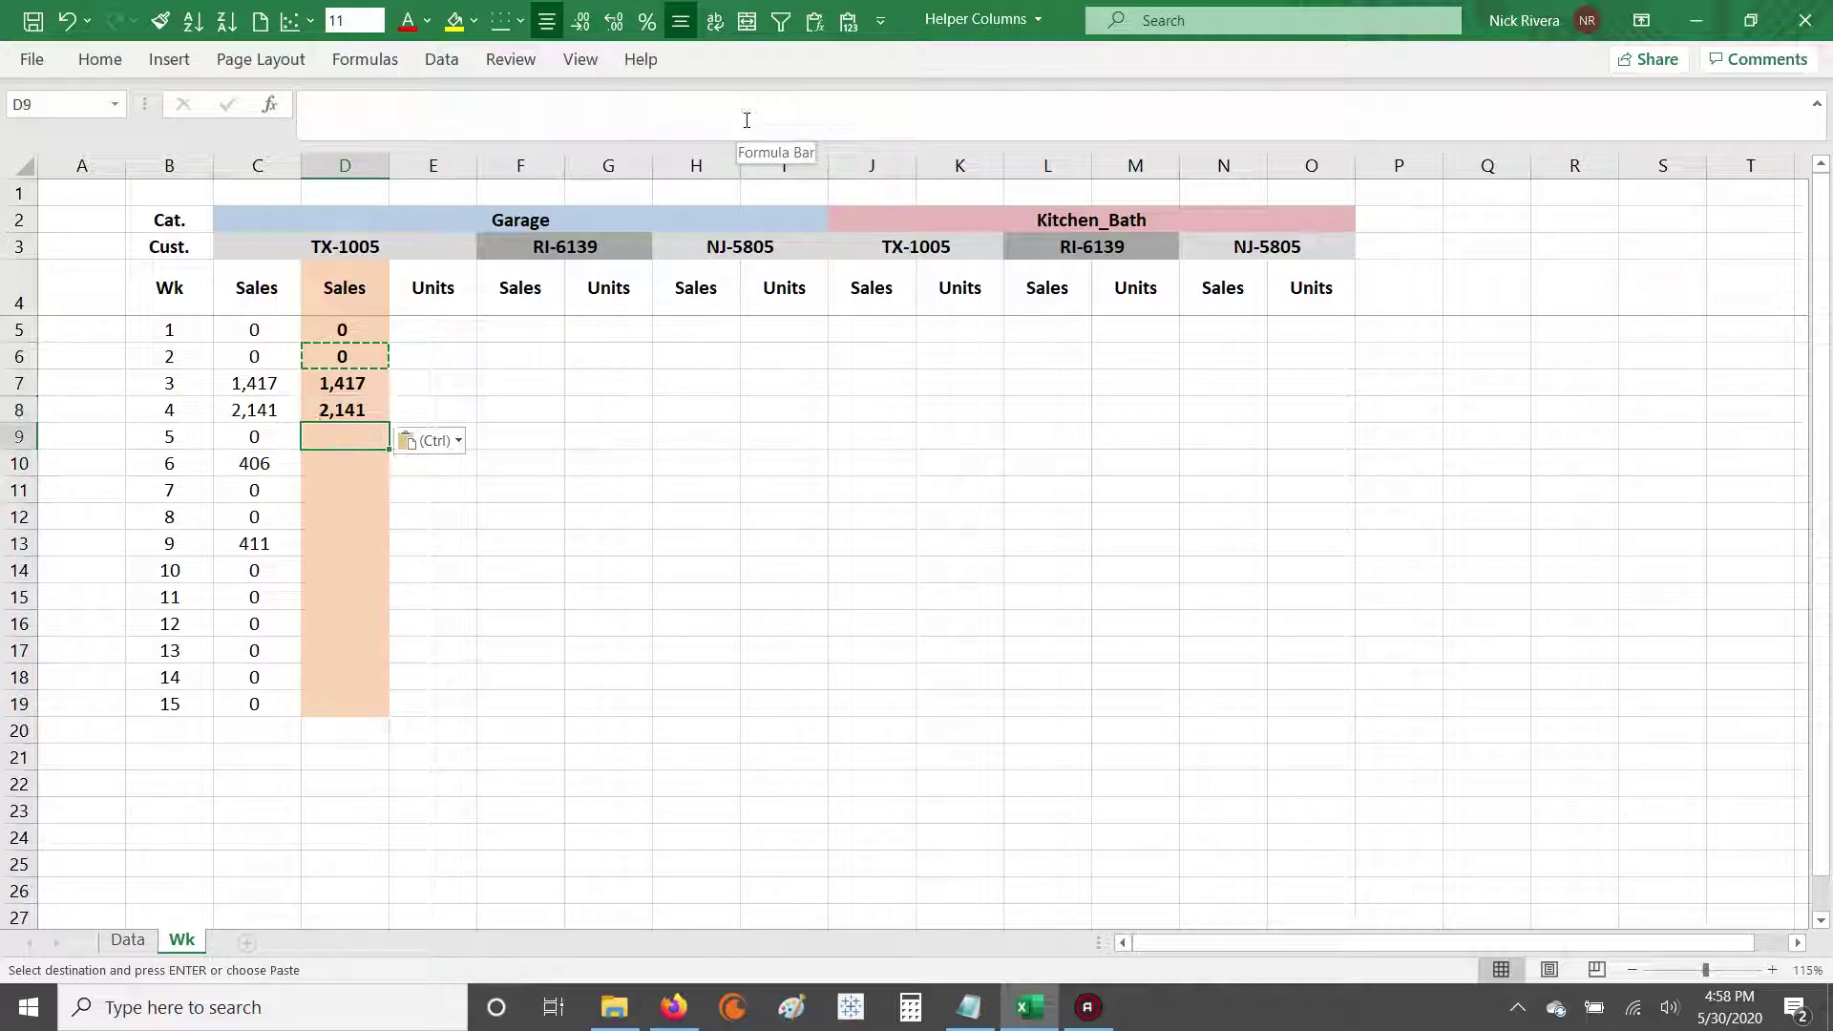
pyautogui.hotkey('ctrl', 'v')
pyautogui.press('Down')
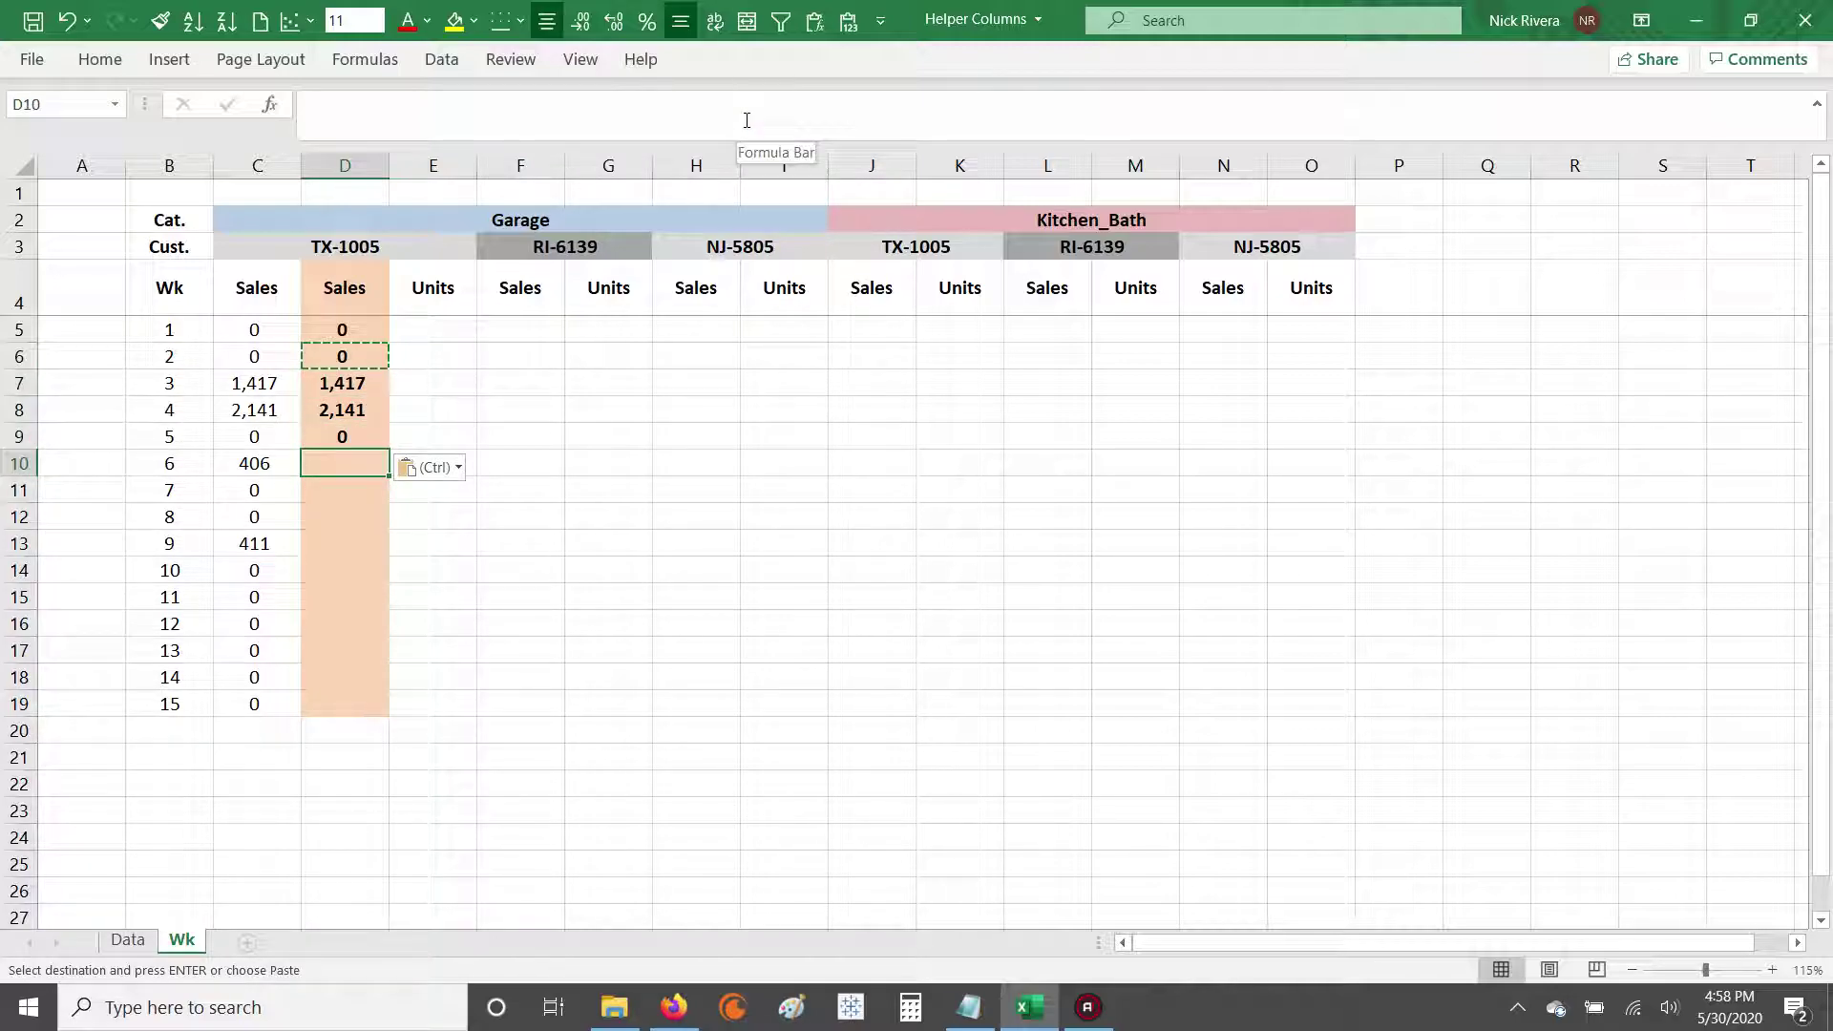
pyautogui.hotkey('ctrl', 'v')
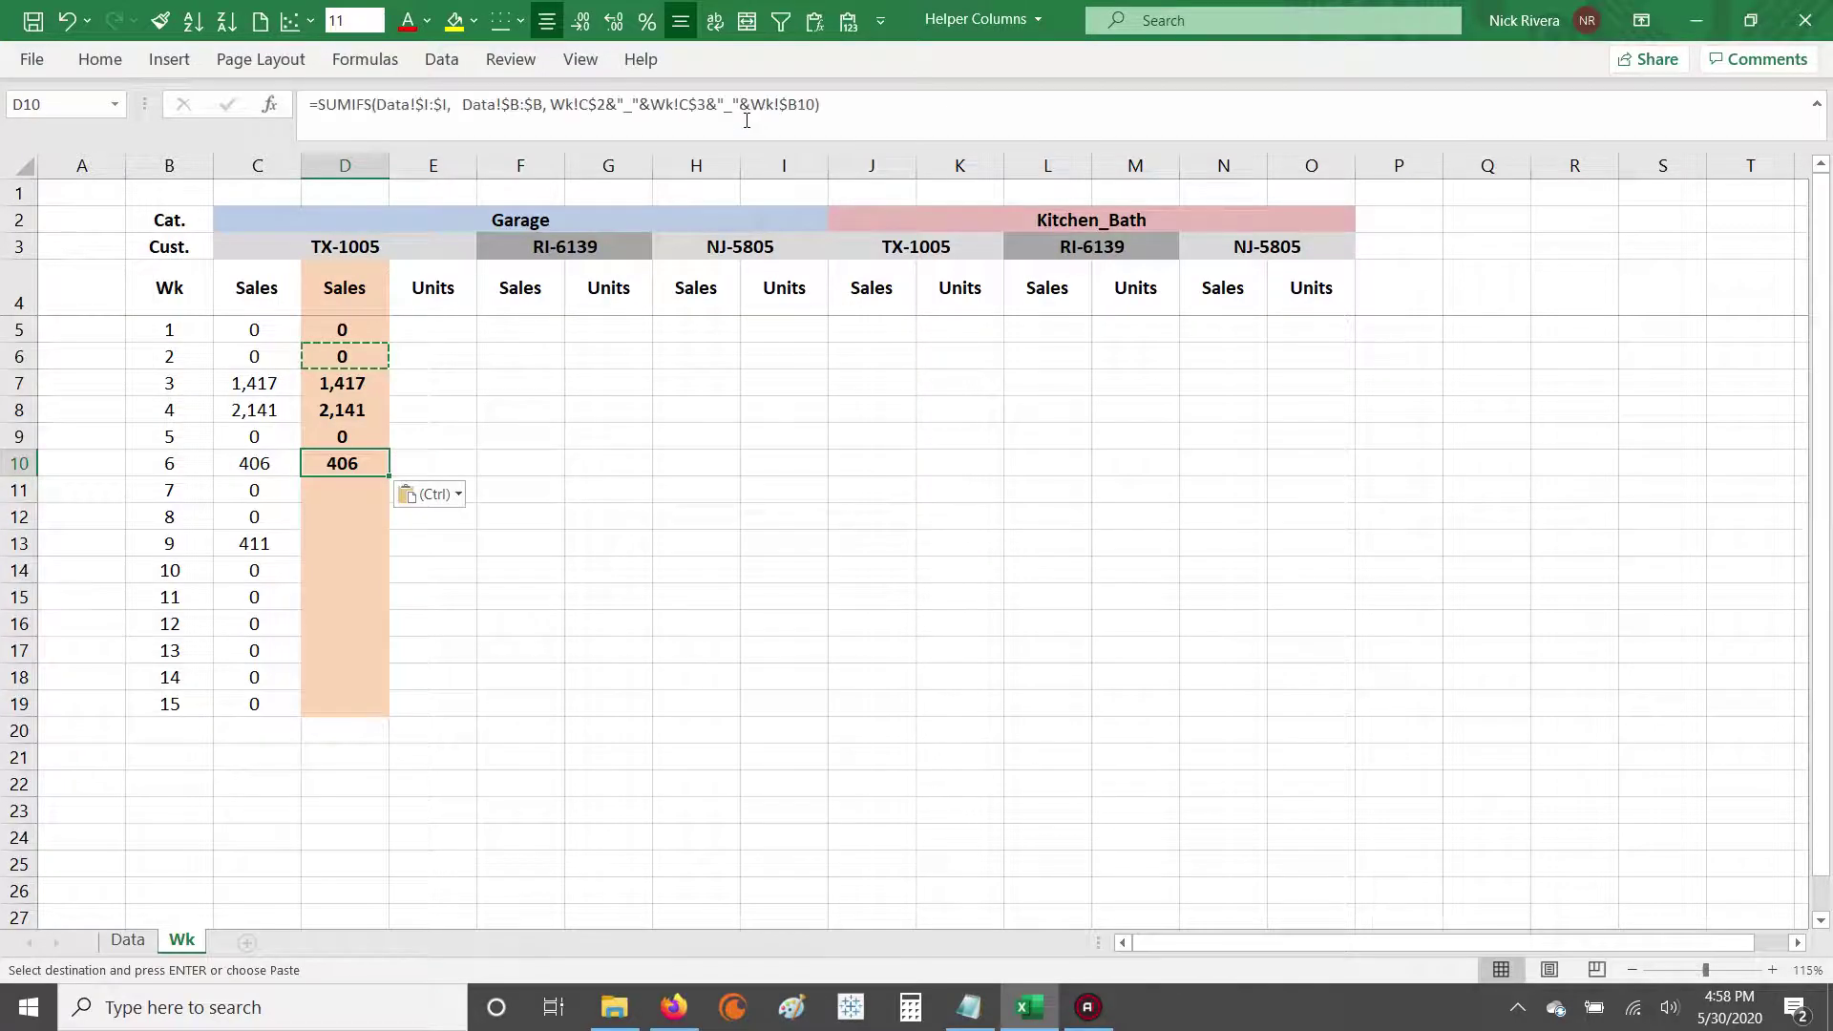
# Step: Paste the copied SUMIFS formula into D13 for week 9
pyautogui.press('Down')
pyautogui.press('Down')
pyautogui.press('Down')
pyautogui.hotkey('ctrl', 'v')
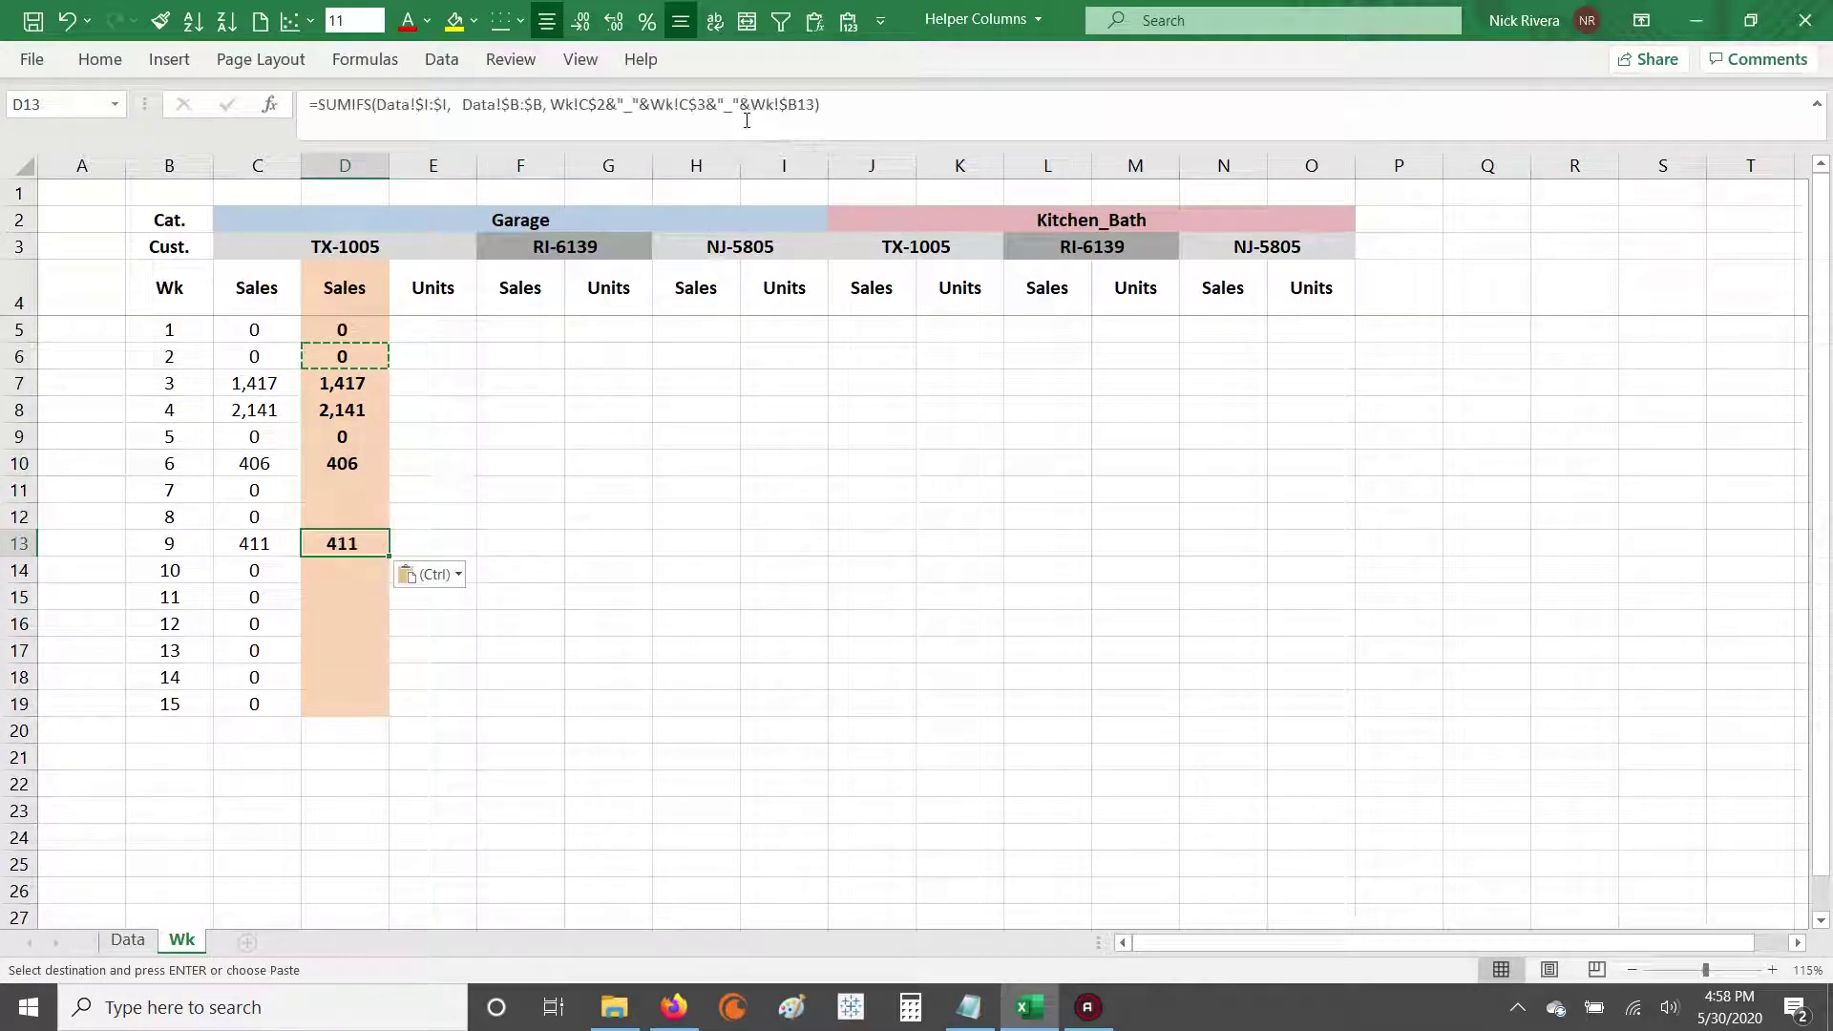
# Step: Paste the copied SUMIFS formula into D11:D19 to cover weeks 7 through 15
pyautogui.press('Up')
pyautogui.press('Up')
pyautogui.press('Up')
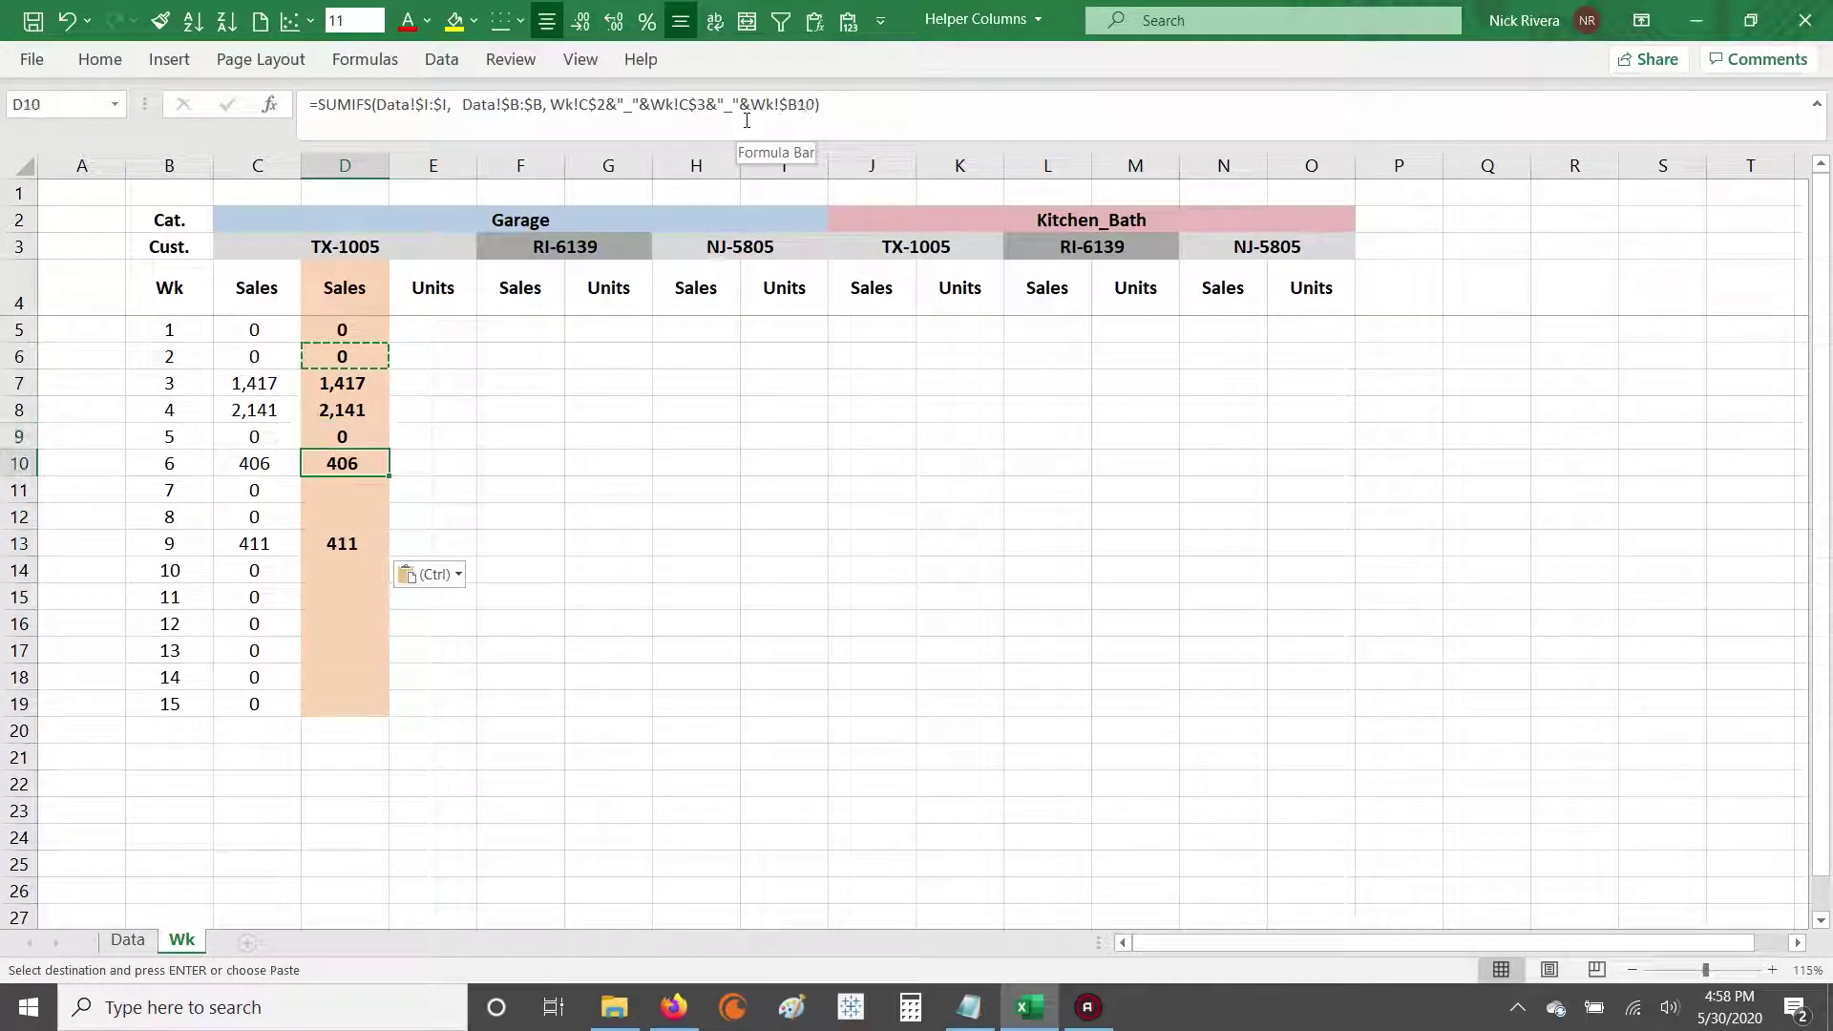
pyautogui.press('Down')
pyautogui.hotkey('shift', 'Down')
pyautogui.hotkey('shift', 'Down')
pyautogui.hotkey('shift', 'Down')
pyautogui.hotkey('shift', 'Down')
pyautogui.hotkey('shift', 'Down')
pyautogui.hotkey('shift', 'Down')
pyautogui.hotkey('shift', 'Down')
pyautogui.hotkey('shift', 'Down')
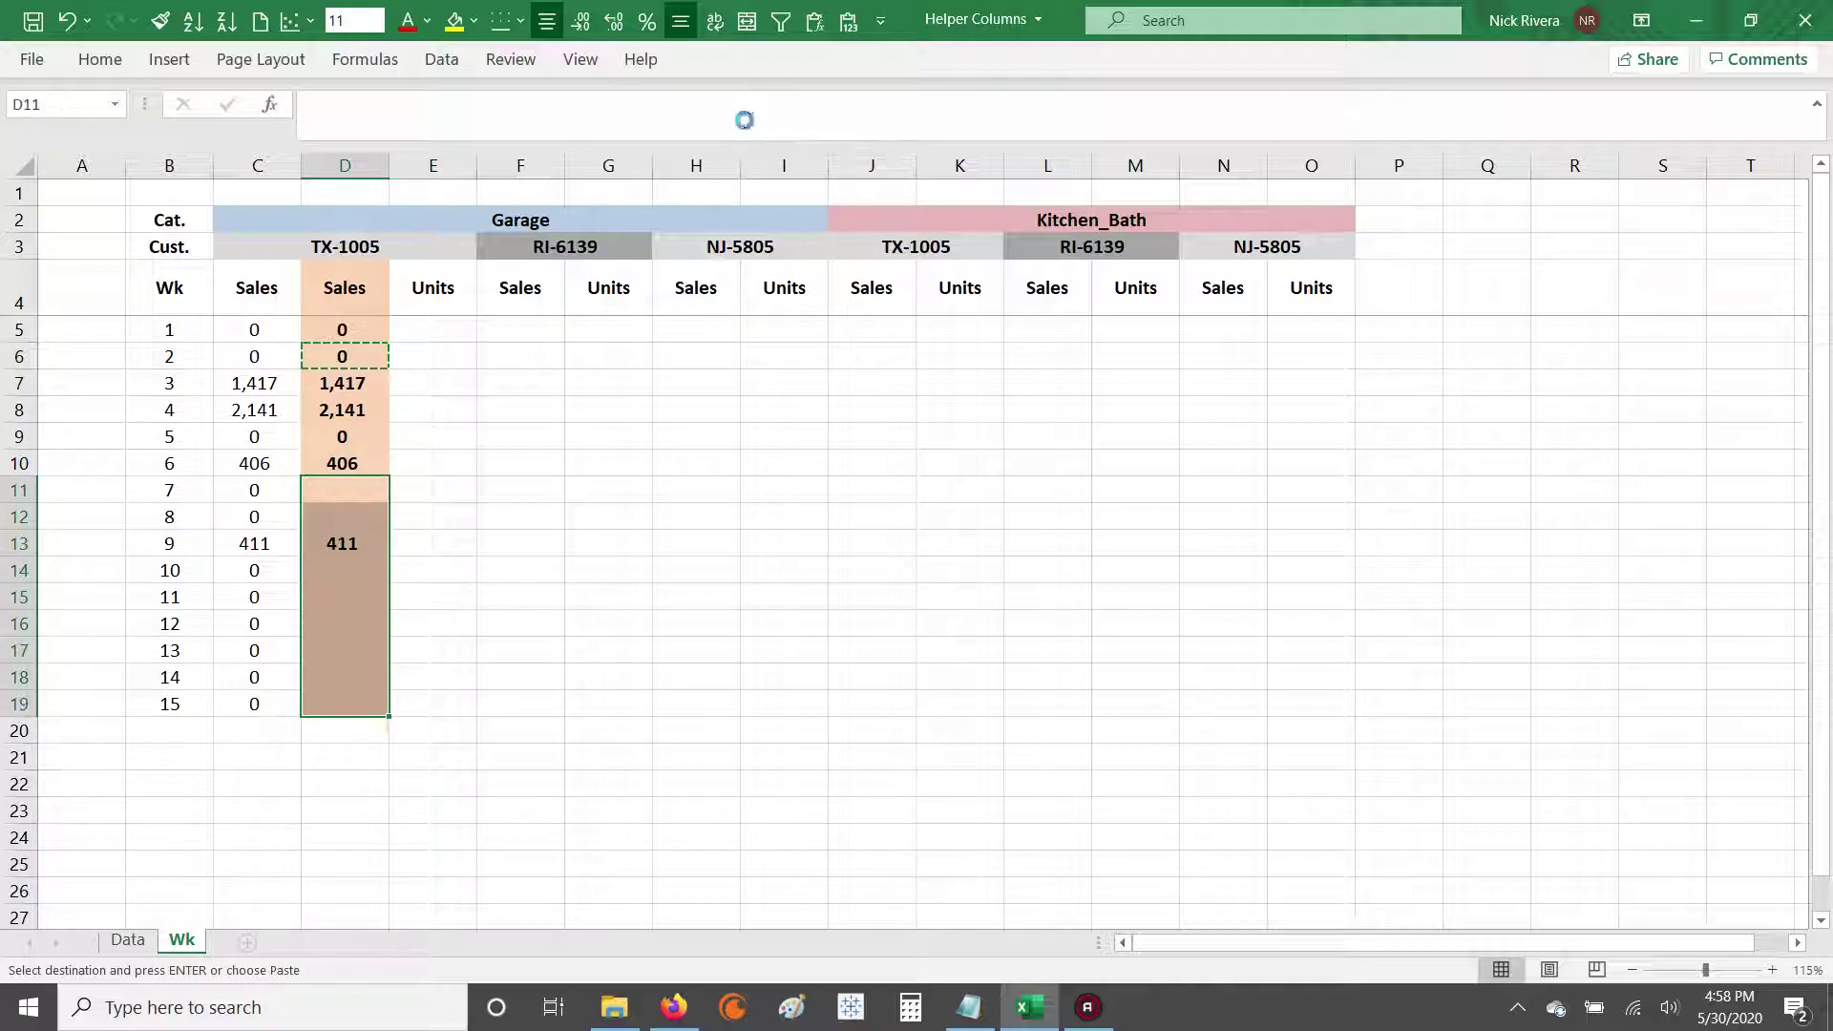
pyautogui.hotkey('ctrl', 'v')
pyautogui.press('Escape')
# Step: Compare the three-criteria SUMIFS formula in C7 with the single-criterion formula in D7
pyautogui.press('Up')
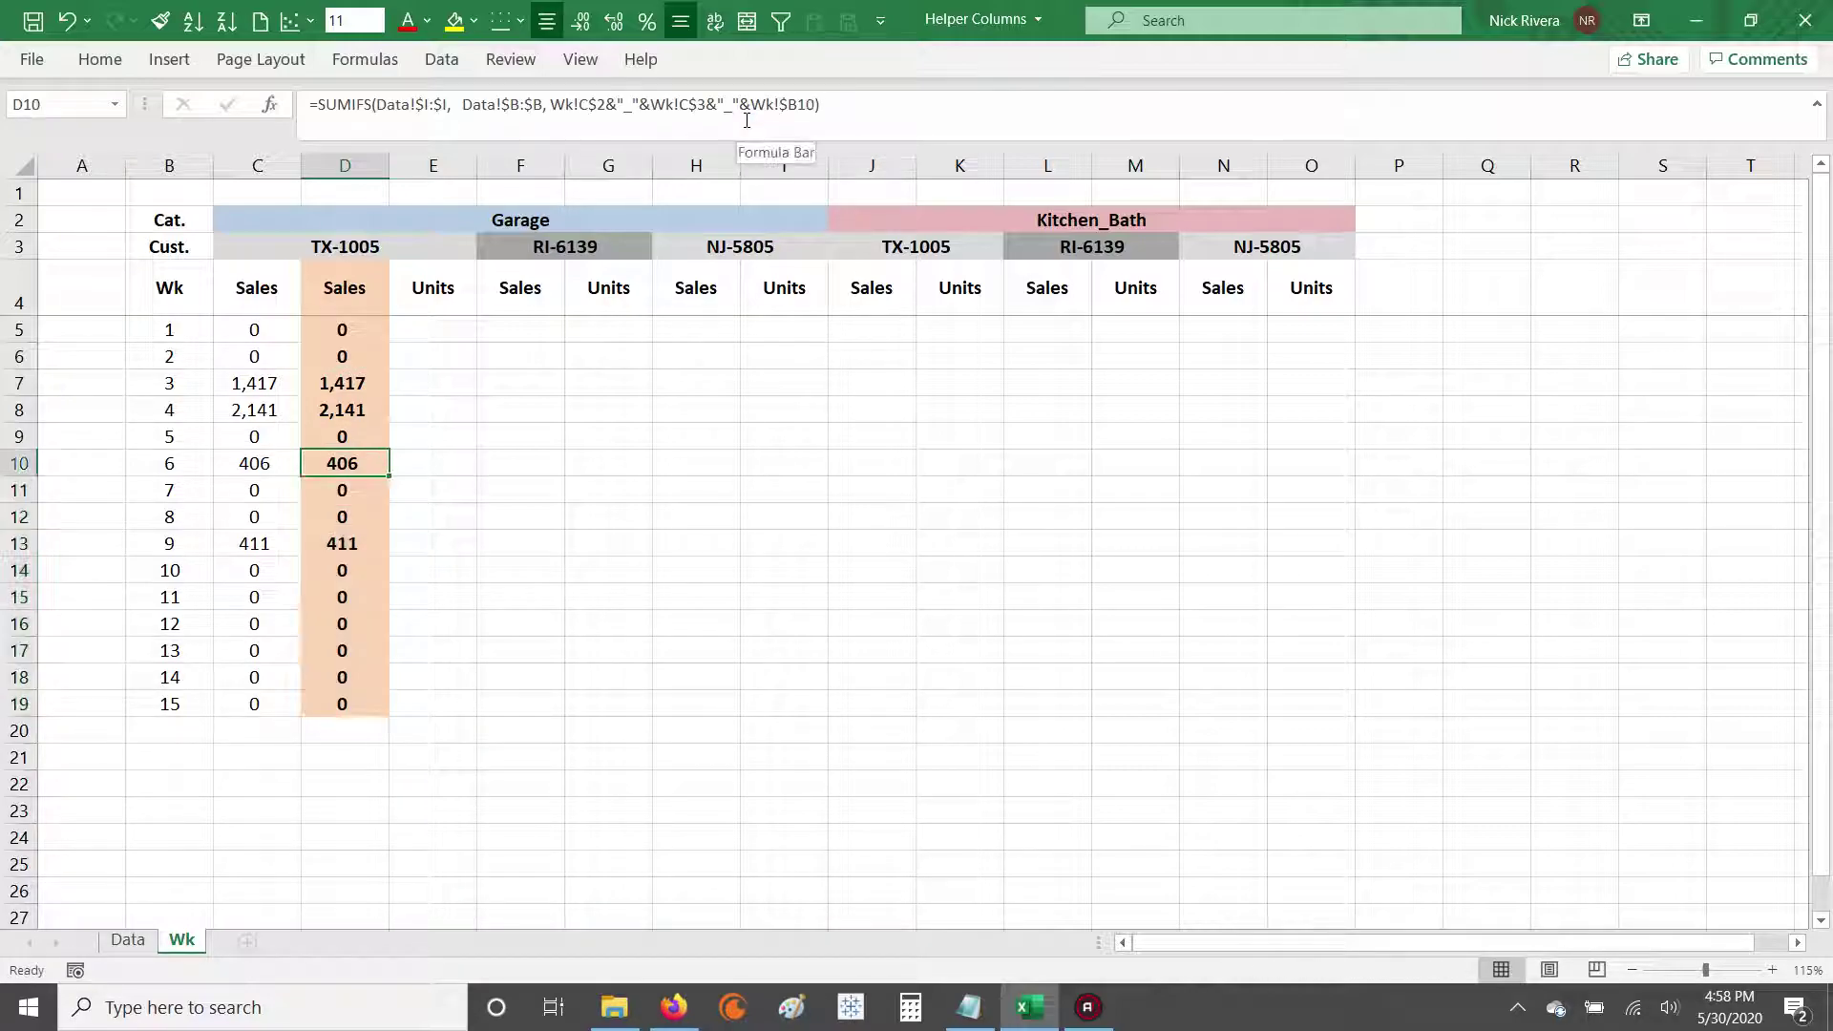
pyautogui.press('Up')
pyautogui.press('Down')
pyautogui.press('Up')
pyautogui.press('Up')
pyautogui.press('Up')
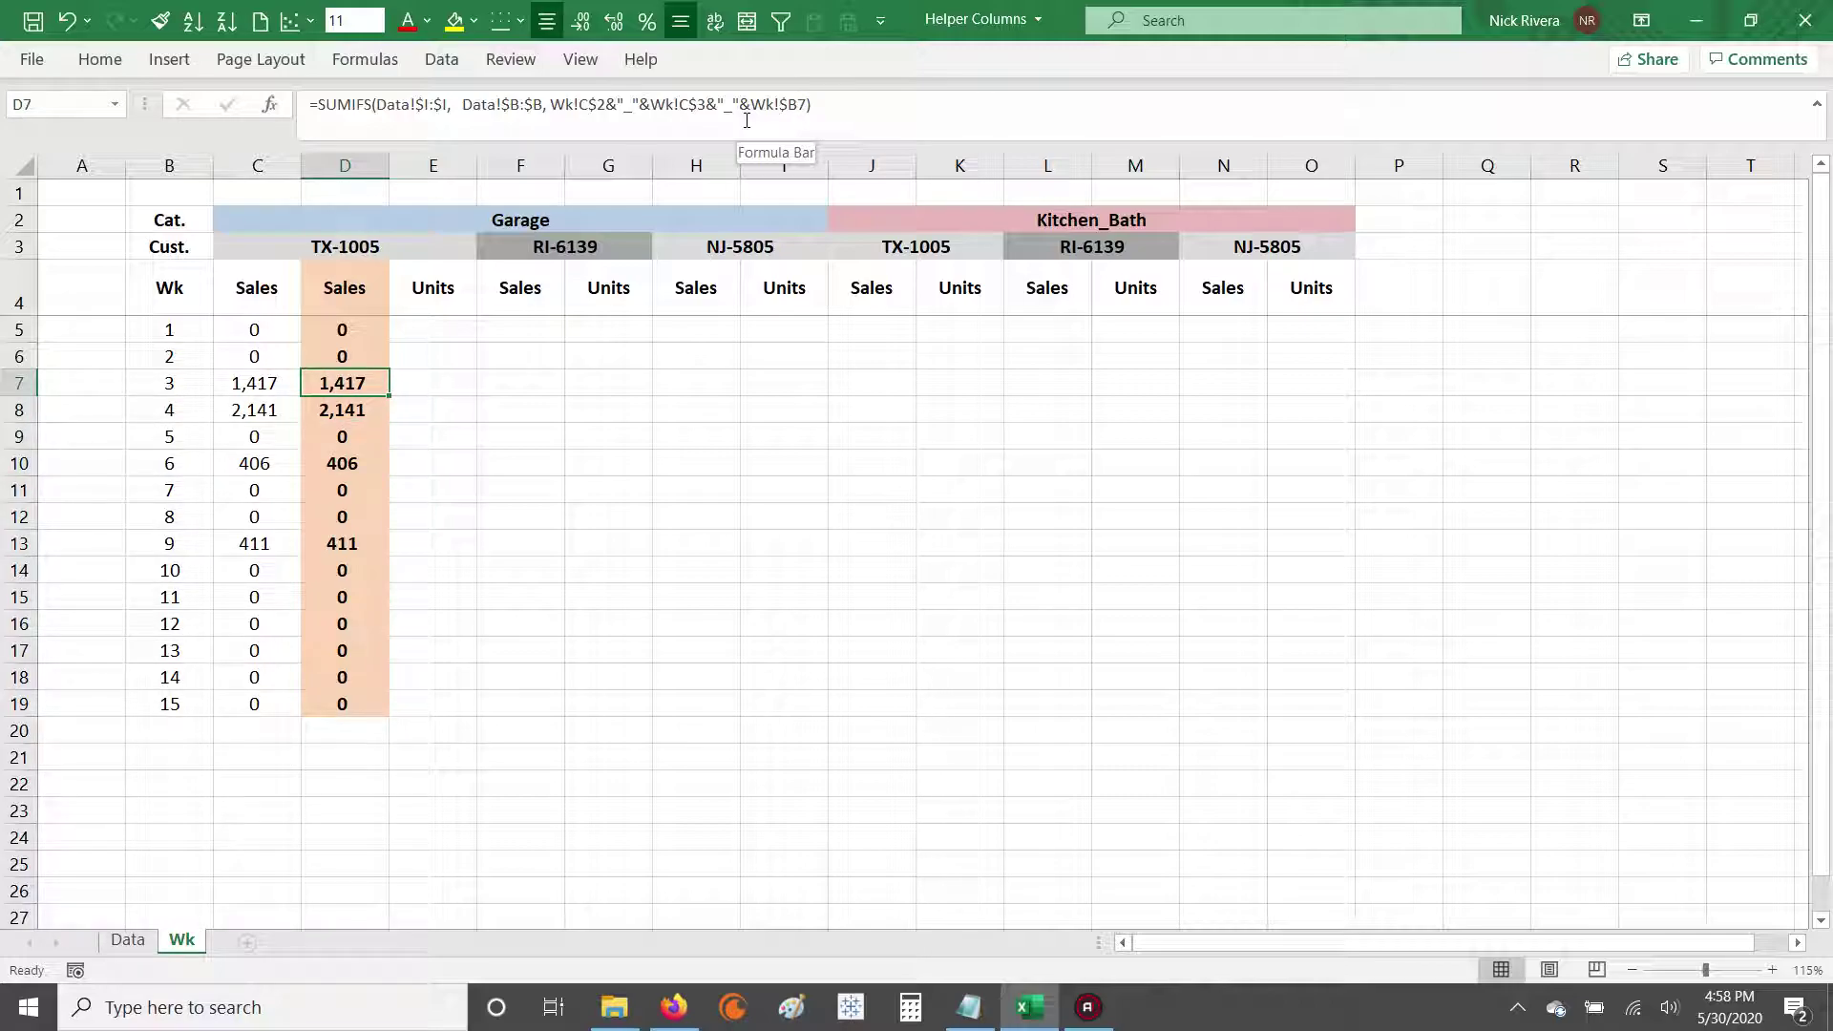
pyautogui.press('Left')
pyautogui.press('Right')
pyautogui.press('Left')
pyautogui.press('Right')
pyautogui.press('Left')
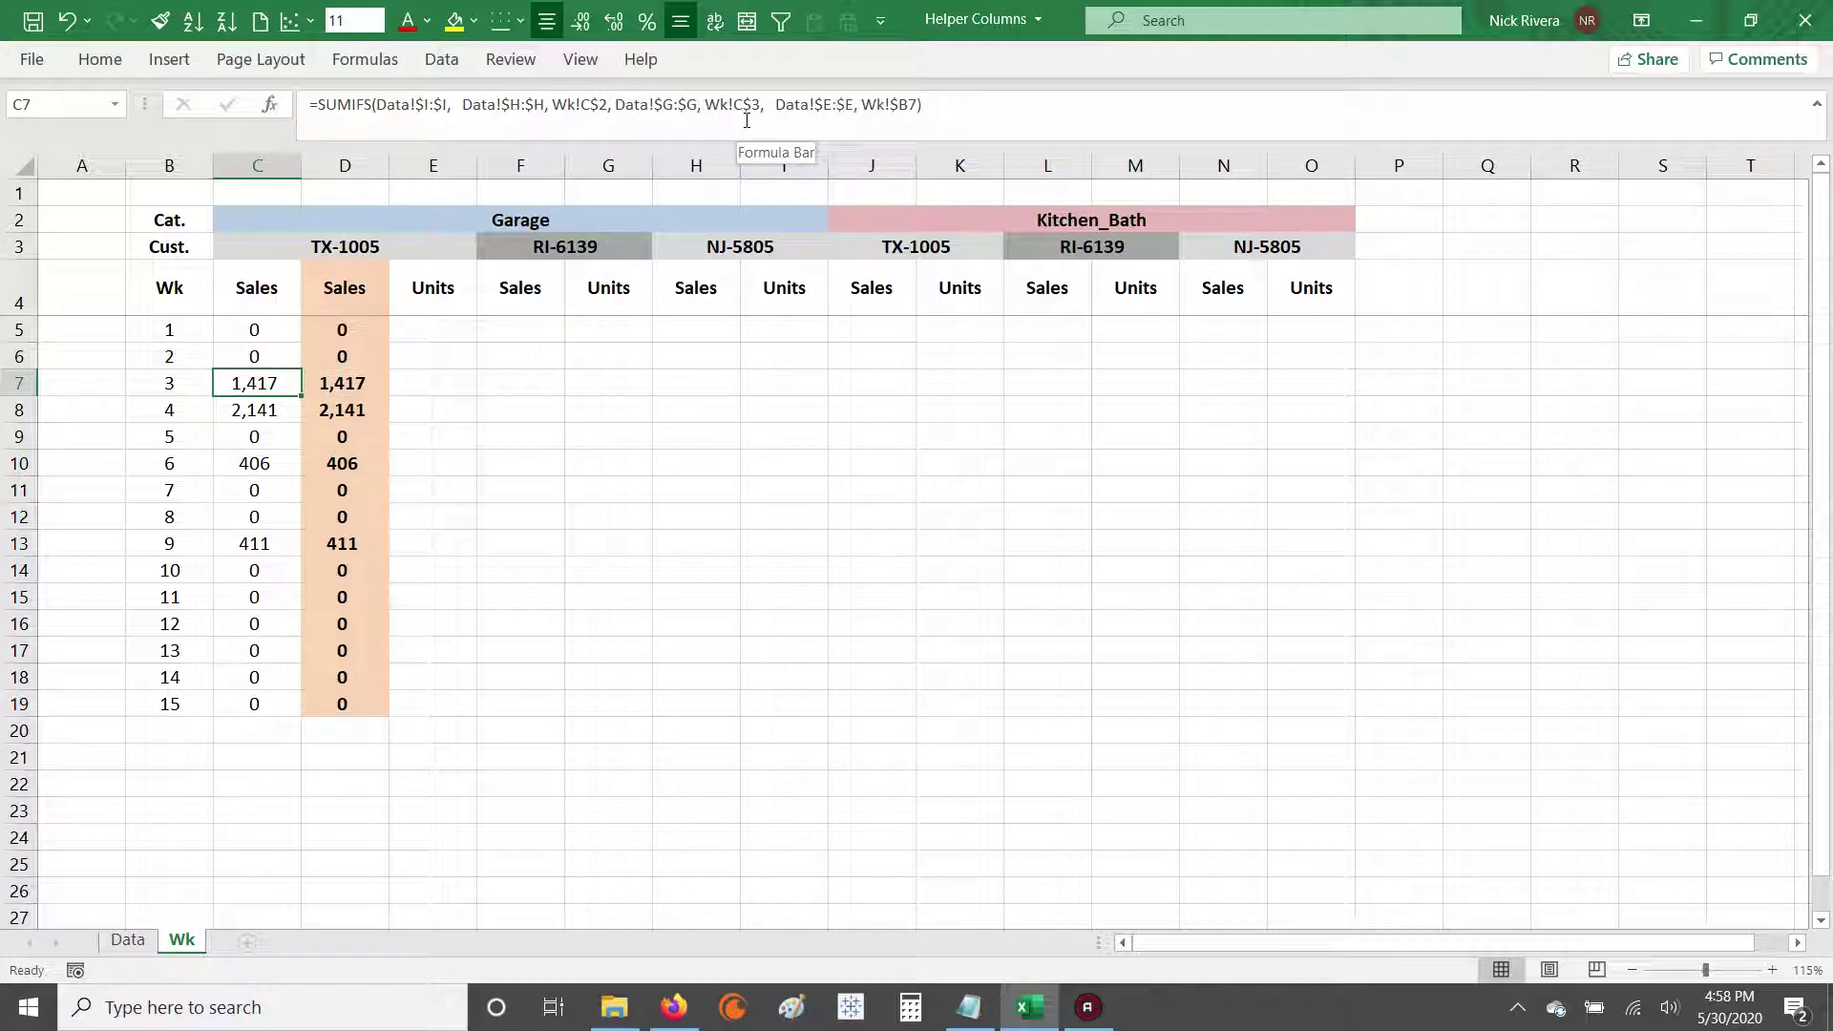
pyautogui.press('Right')
pyautogui.press('Left')
pyautogui.press('Right')
pyautogui.press('Left')
pyautogui.press('Right')
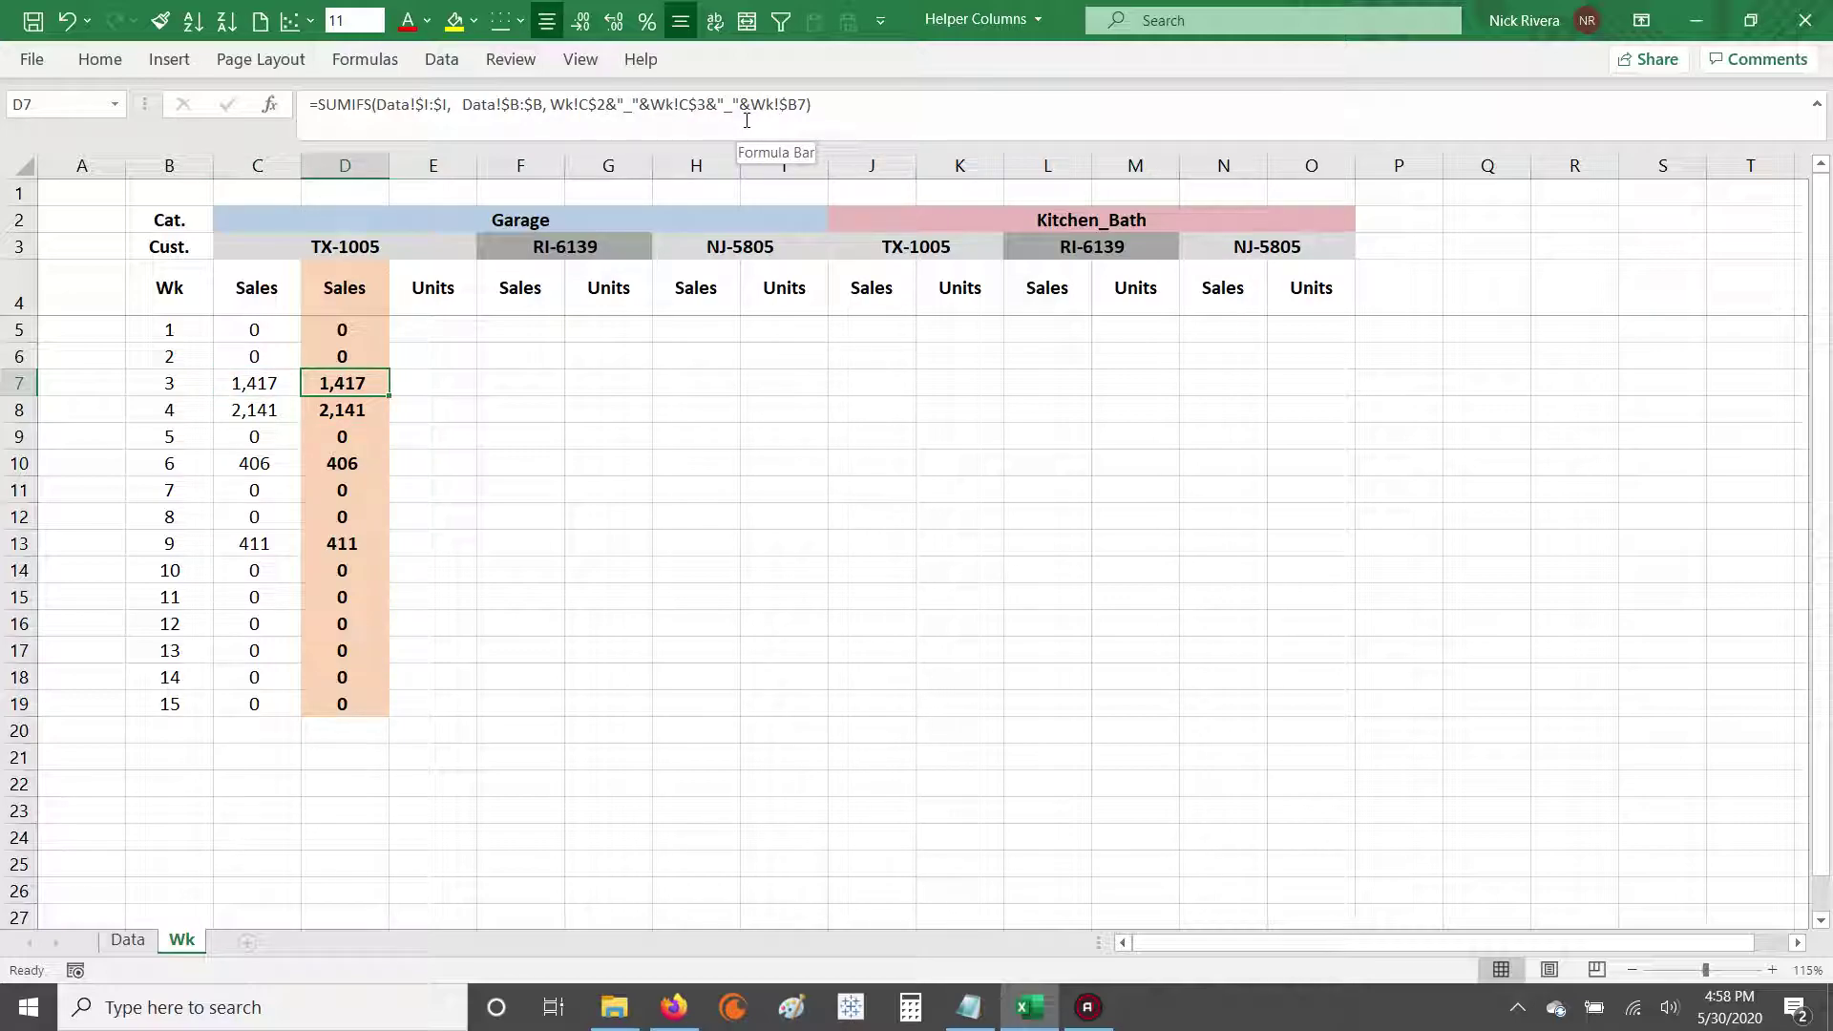
pyautogui.press('Left')
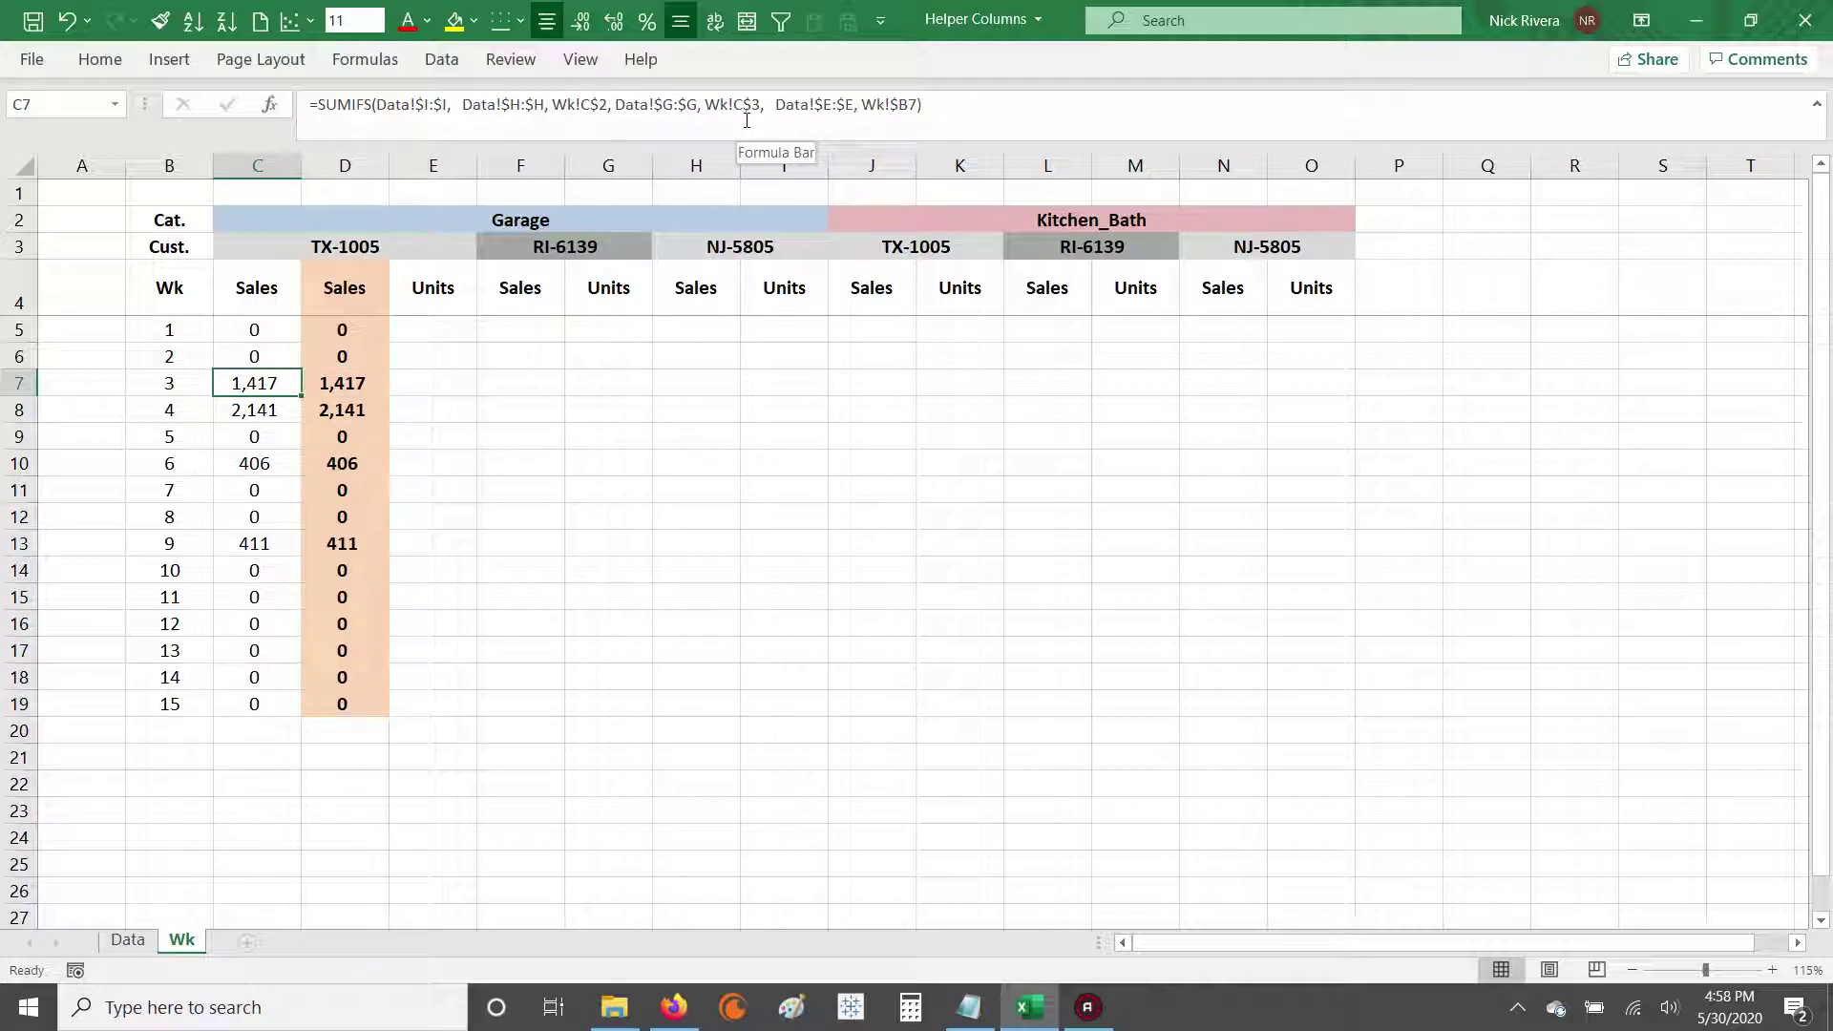
# Step: Examine the three criteria range and criterion pairs in C7's SUMIFS formula for category, customer and week
pyautogui.click(470, 101)
pyautogui.moveTo(487, 103); pyautogui.dragTo(535, 104)
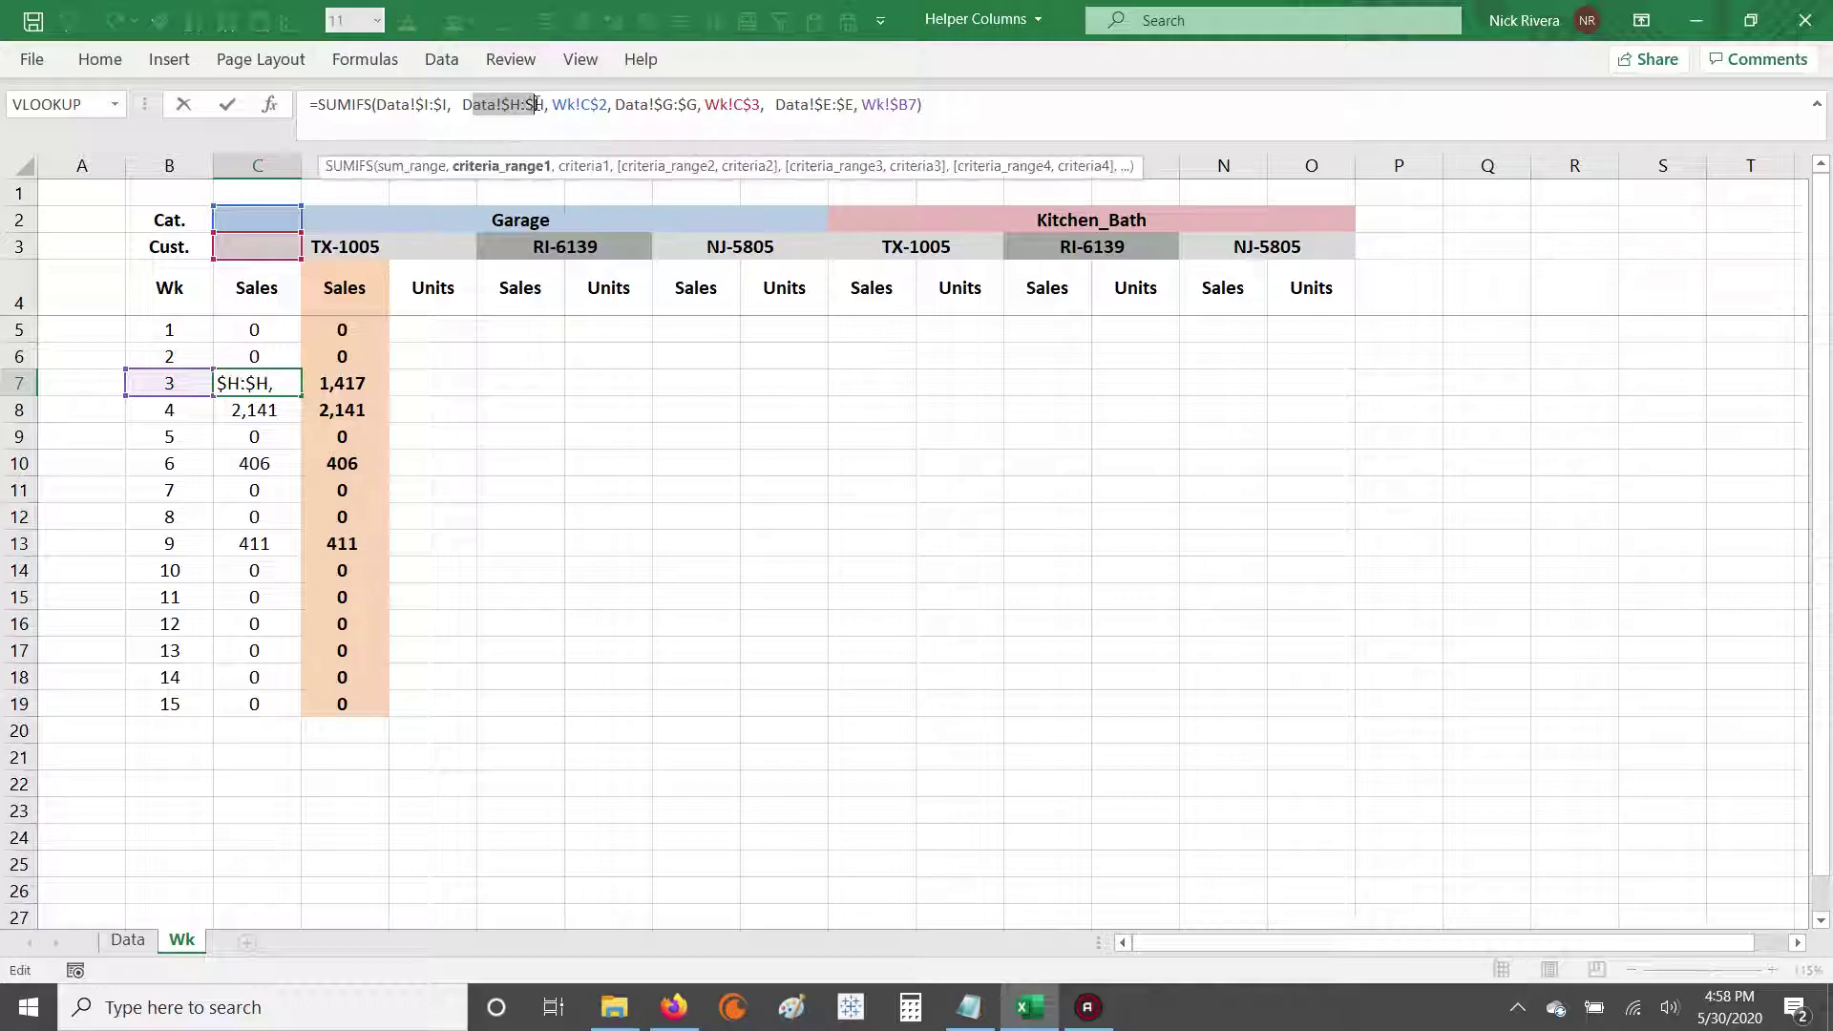
pyautogui.click(587, 103)
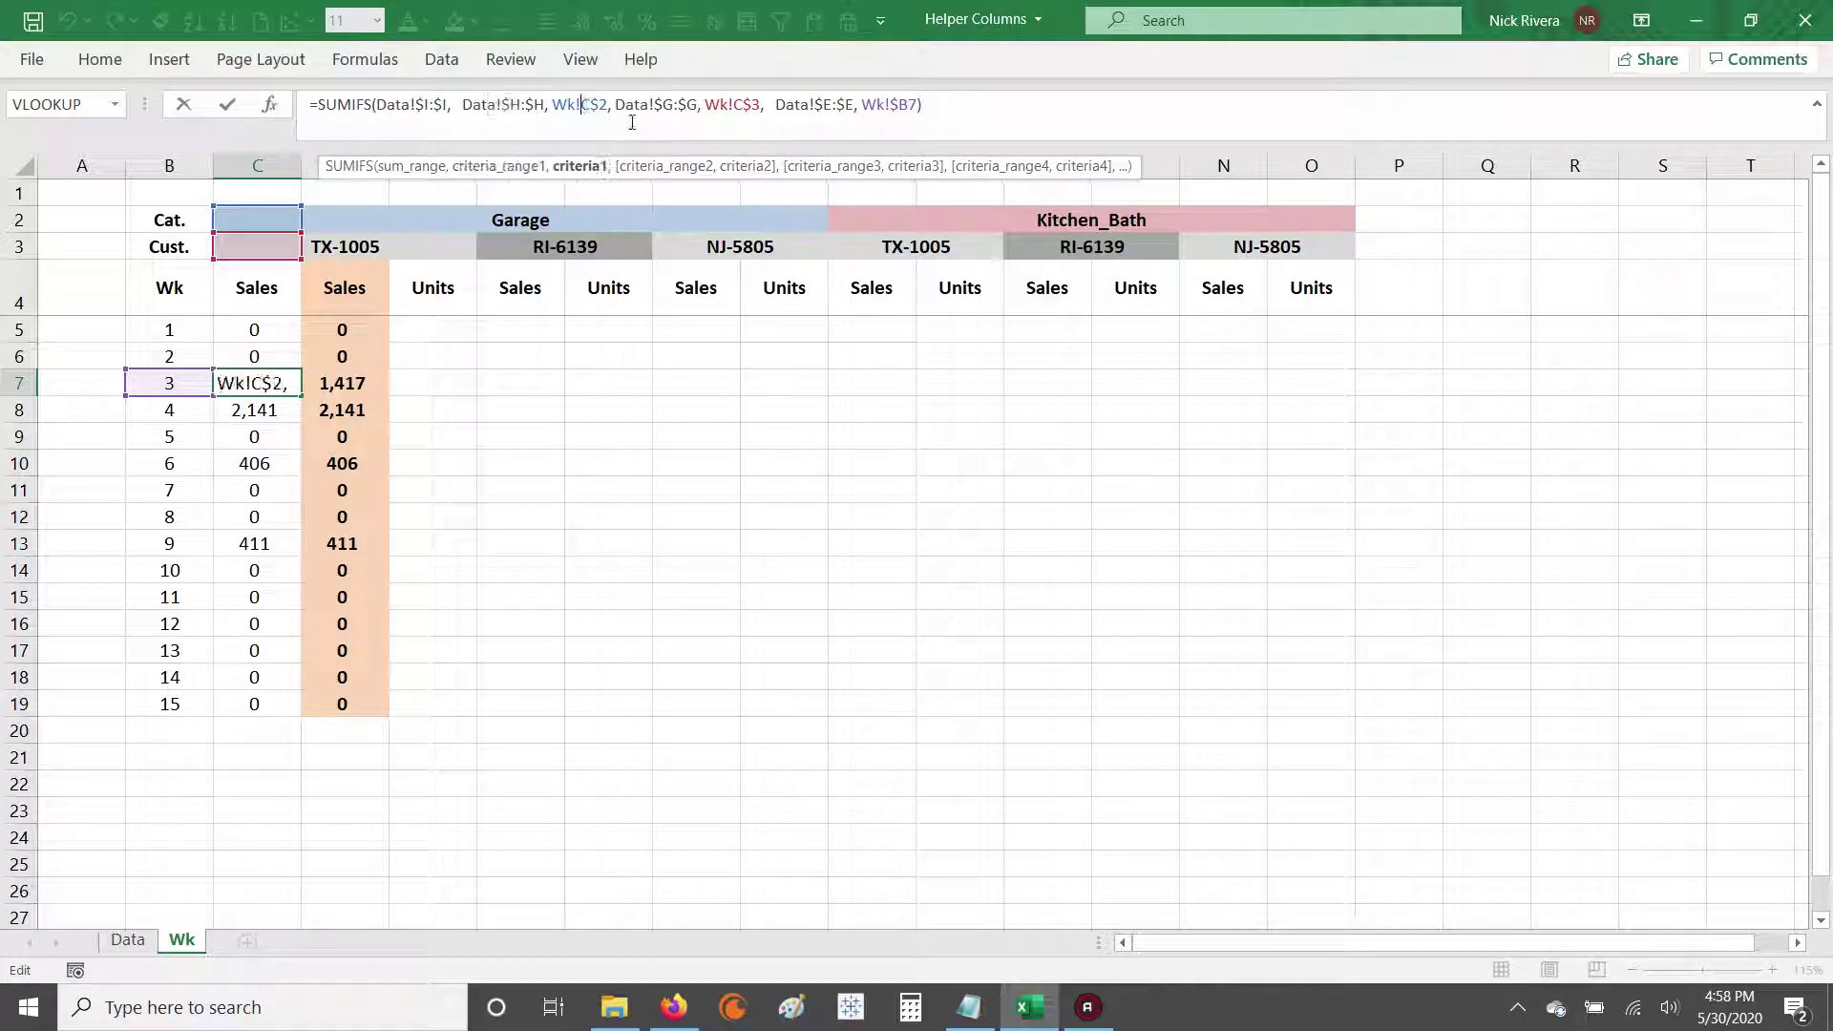
pyautogui.moveTo(662, 103); pyautogui.dragTo(707, 104)
pyautogui.click(737, 104)
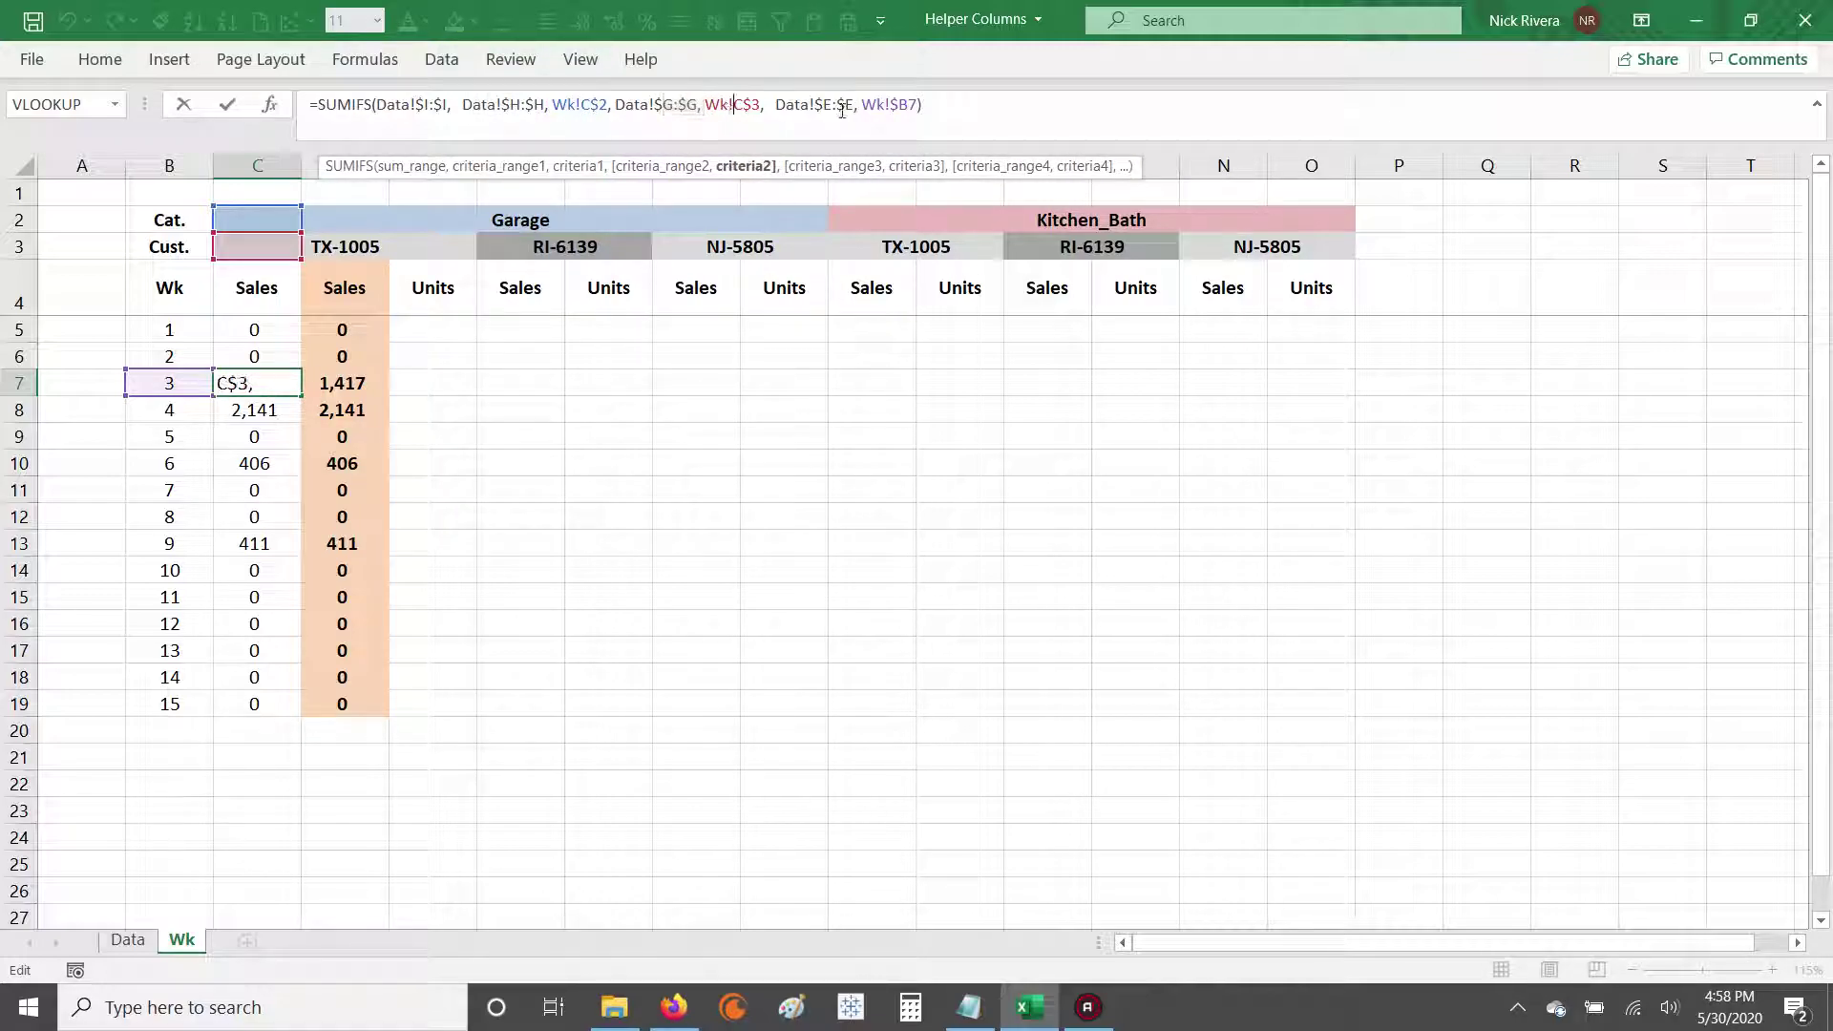
pyautogui.moveTo(831, 104); pyautogui.dragTo(861, 105)
pyautogui.click(915, 104)
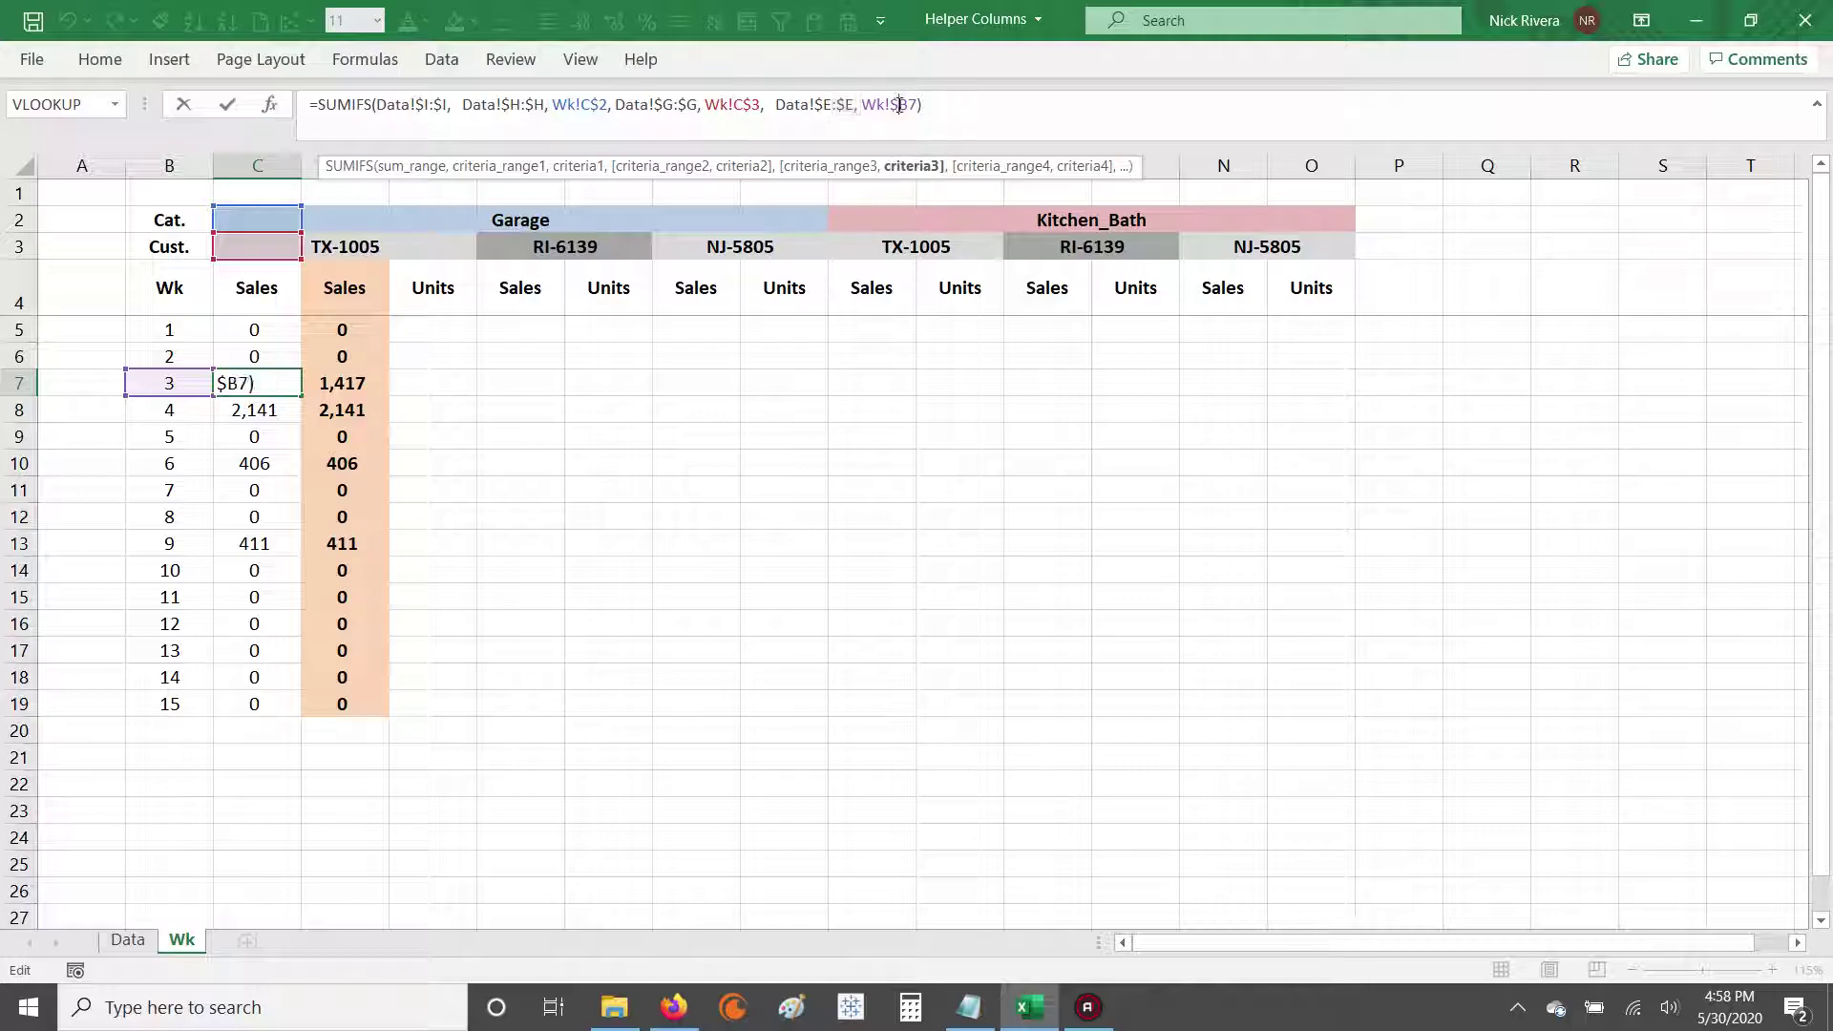
pyautogui.hotkey('ctrl', 'Return')
pyautogui.press('Right')
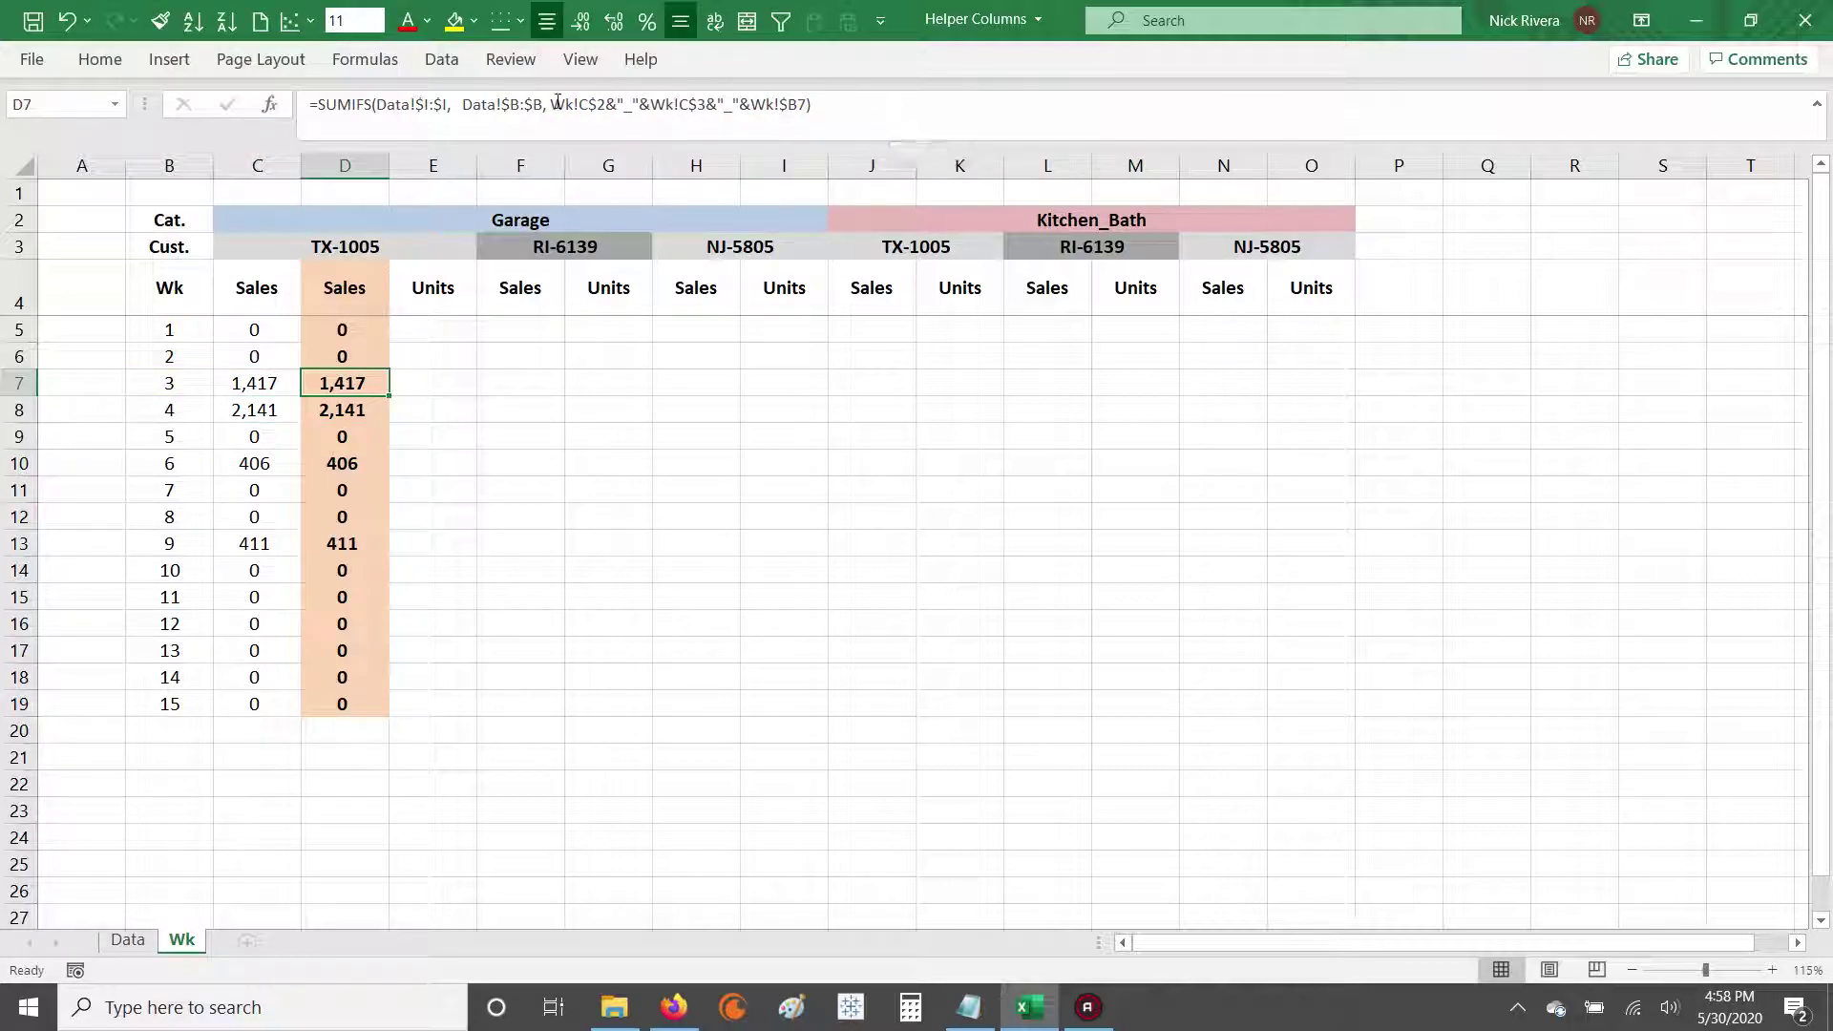
# Step: Examine the helper column range and the concatenated criterion in D7's SUMIFS formula
pyautogui.click(505, 104)
pyautogui.moveTo(503, 104); pyautogui.dragTo(796, 104)
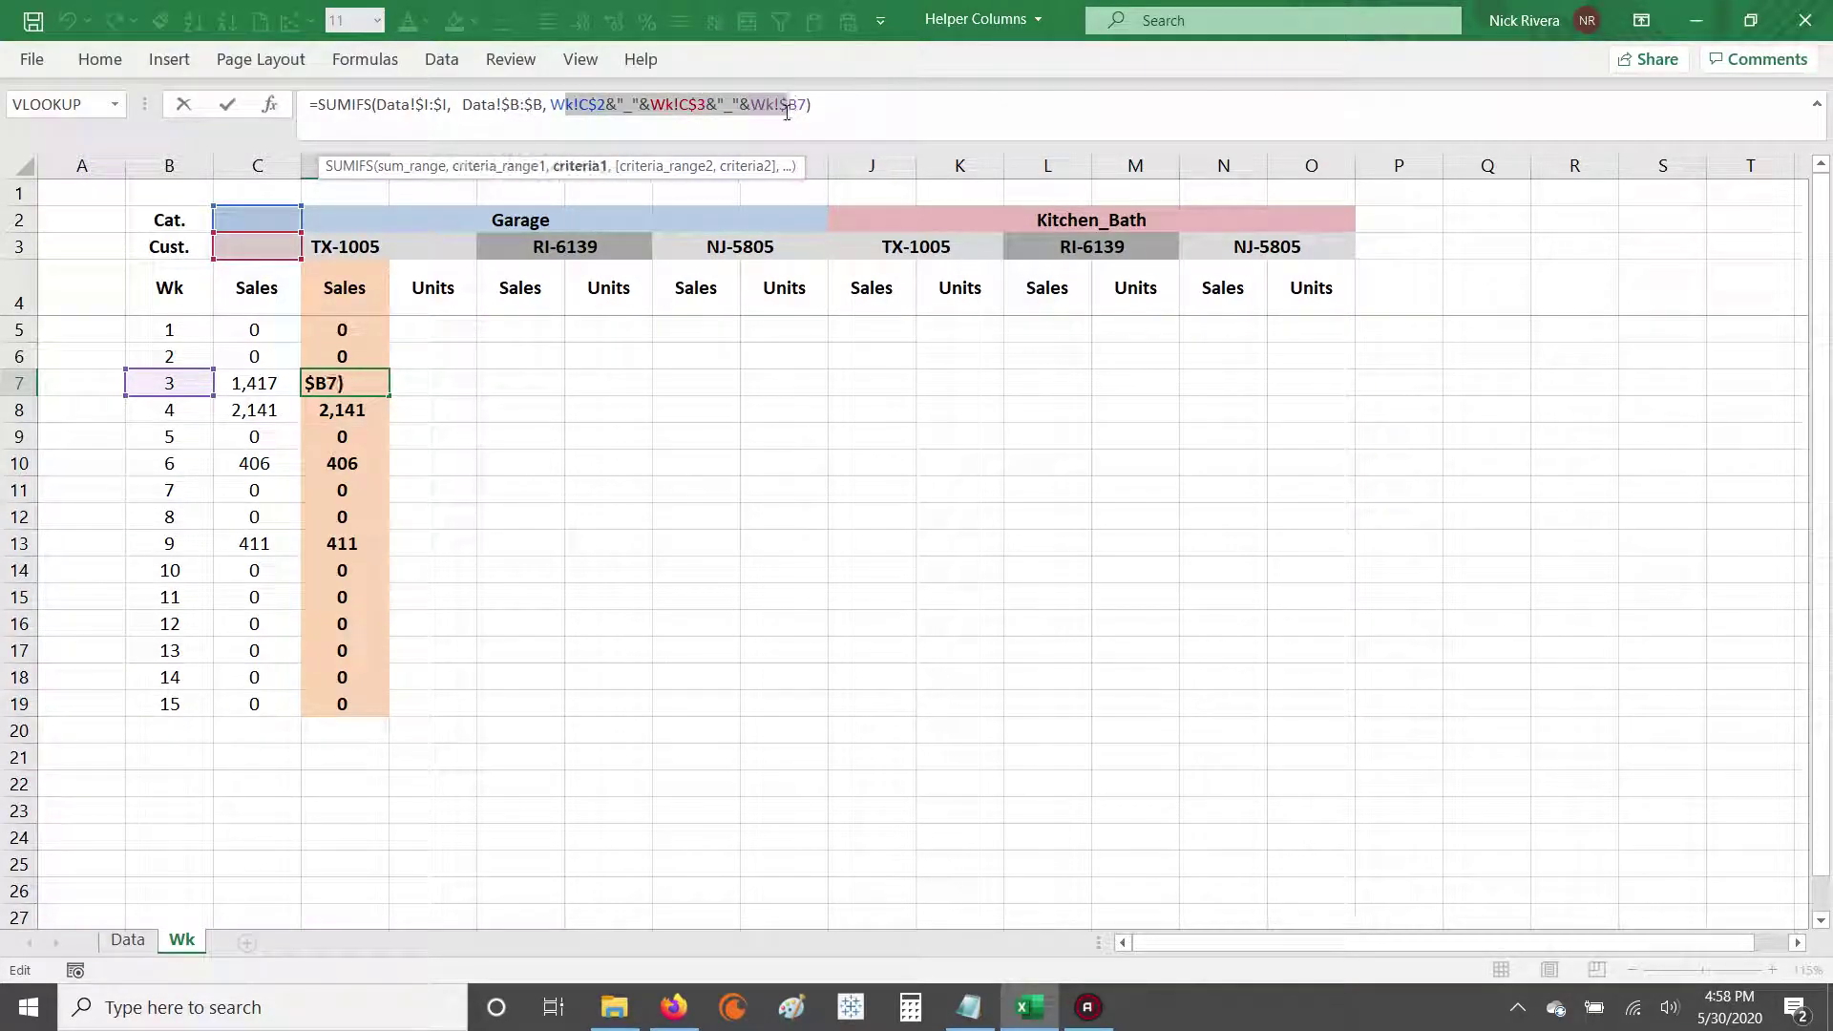
pyautogui.press('Return')
pyautogui.press('Up')
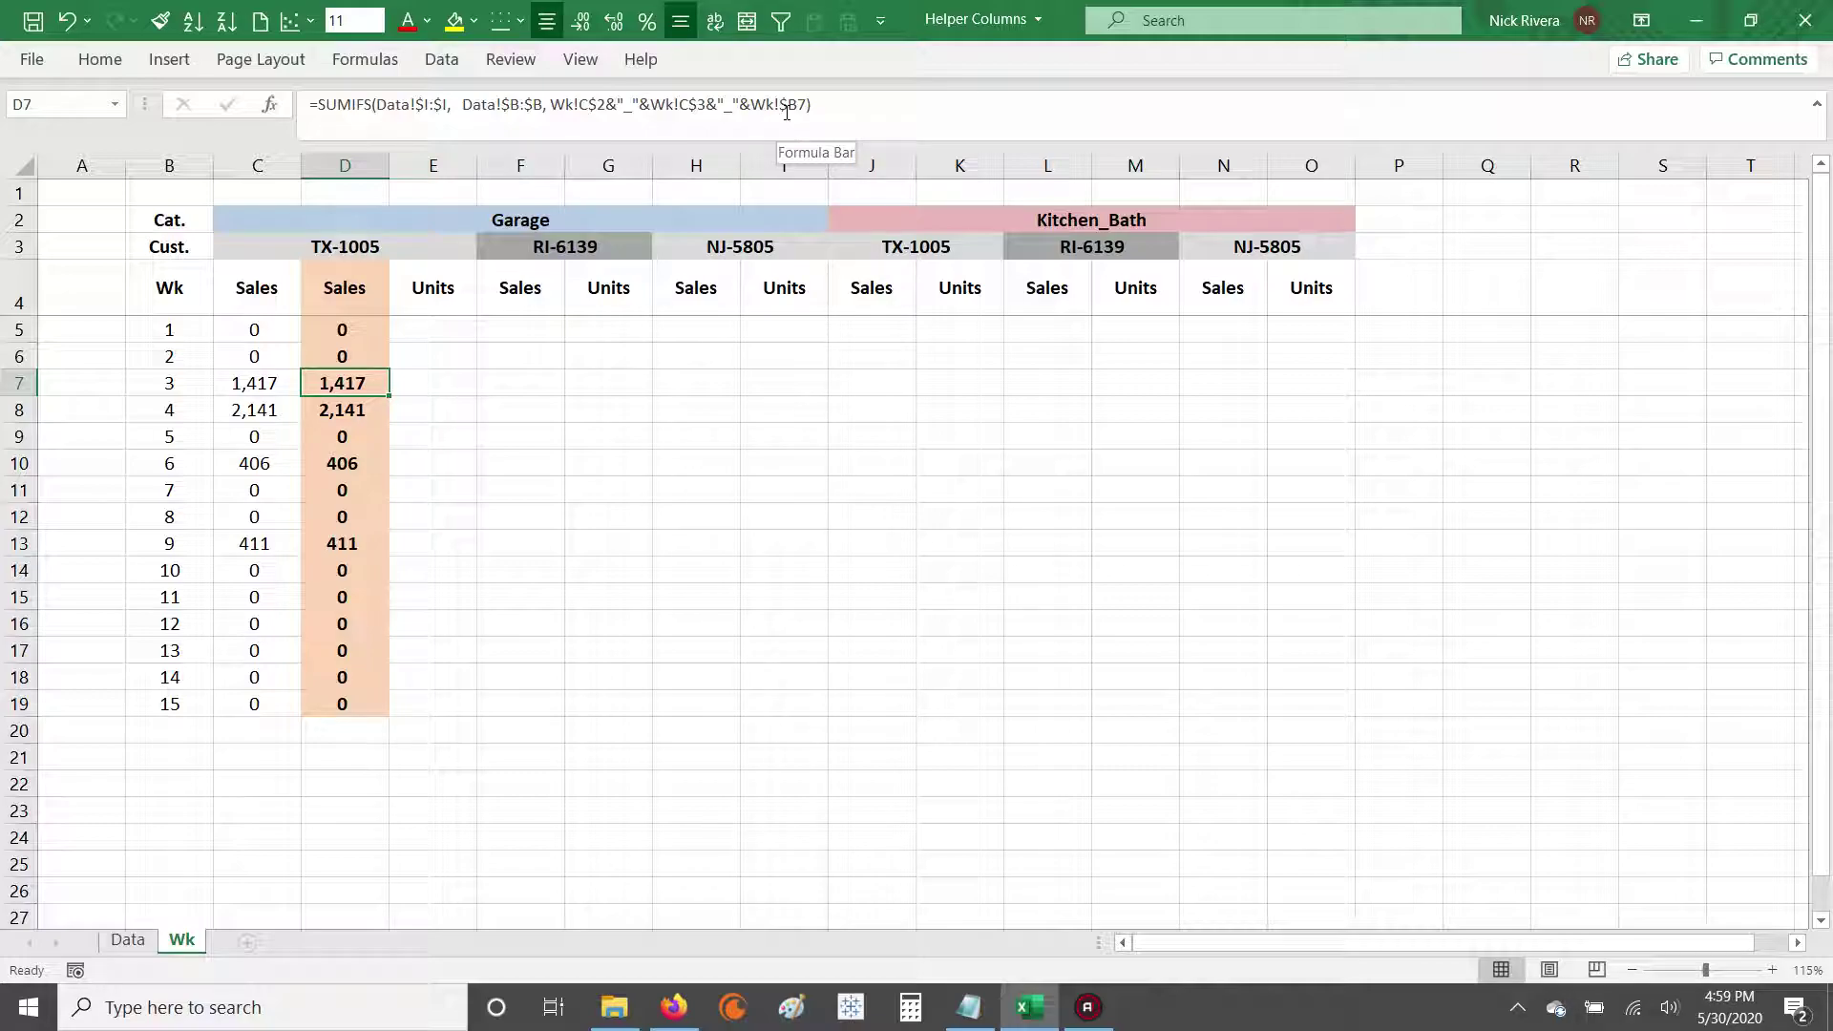
# Step: Examine the sum range, criteria range and concatenated criterion of the SUMIFS formula in D5
pyautogui.hotkey('ctrl', 'Down')
pyautogui.hotkey('ctrl', 'Up')
pyautogui.press('Down')
pyautogui.hotkey('ctrl', 'Down')
pyautogui.press('Up')
pyautogui.press('Up')
pyautogui.press('Up')
pyautogui.hotkey('ctrl', 'Up')
pyautogui.press('Down')
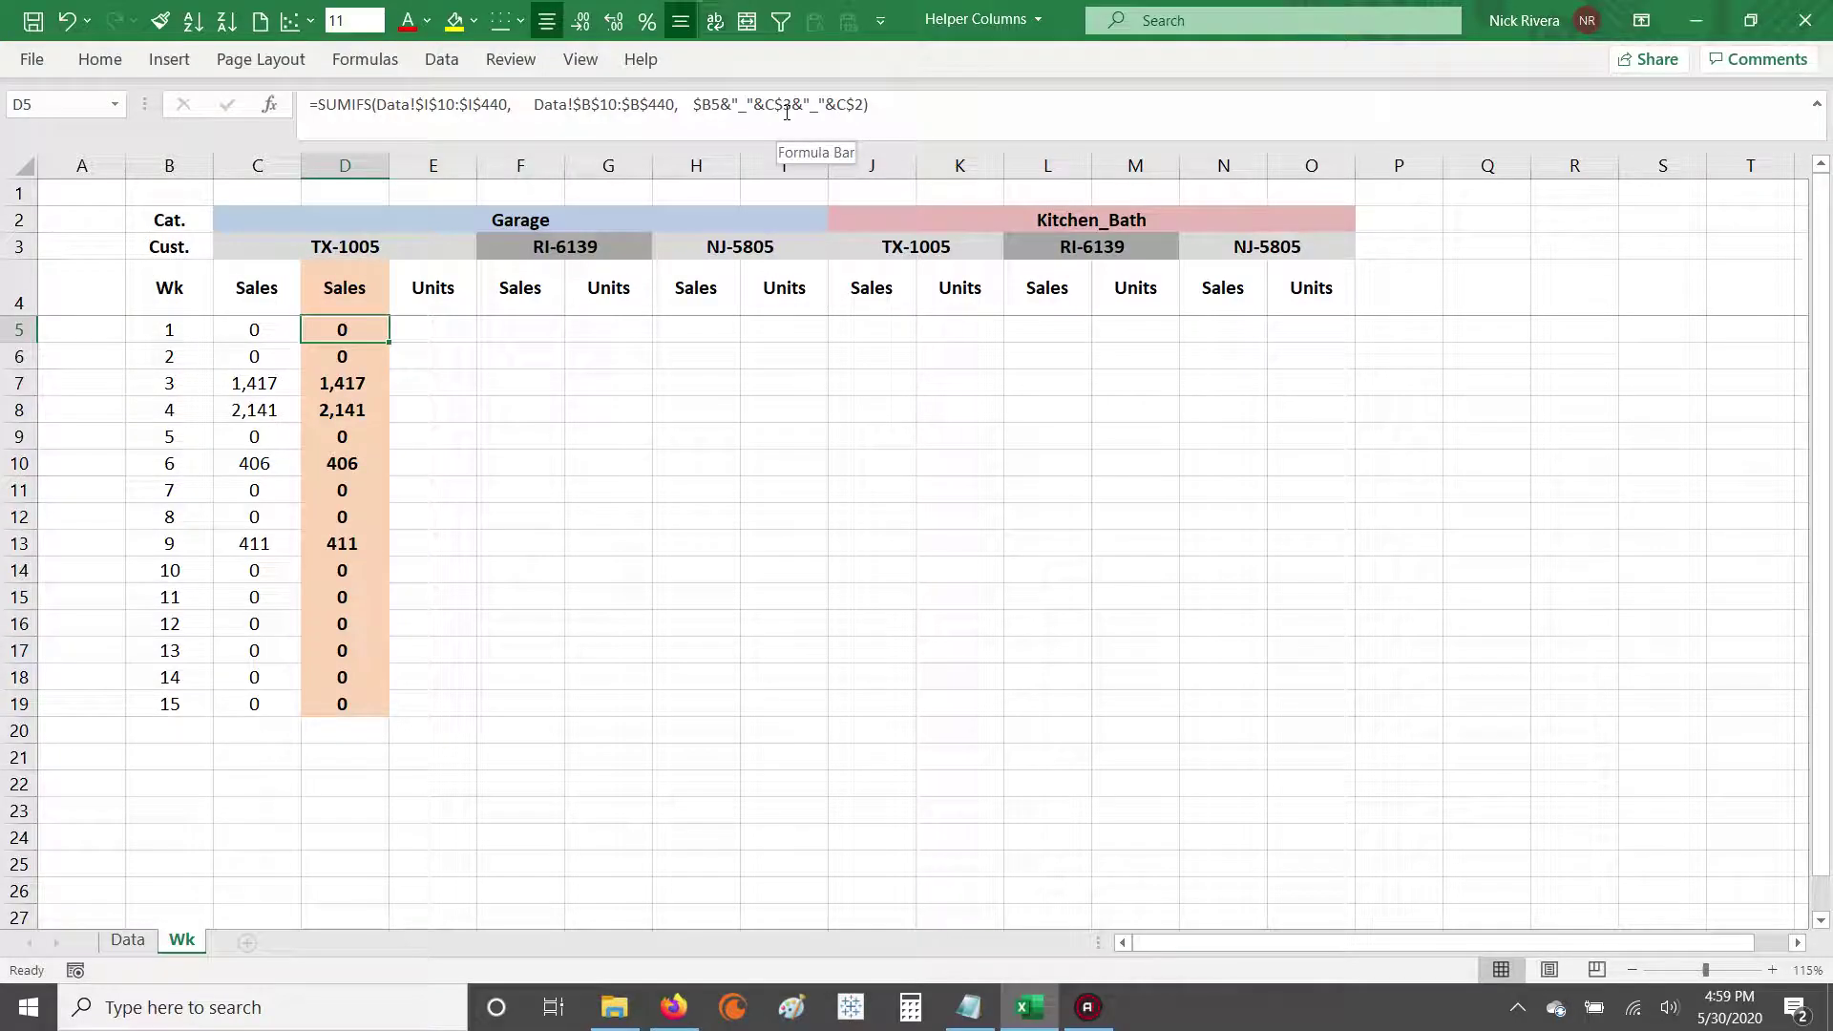
pyautogui.press('F2')
pyautogui.moveTo(532, 103); pyautogui.dragTo(863, 105)
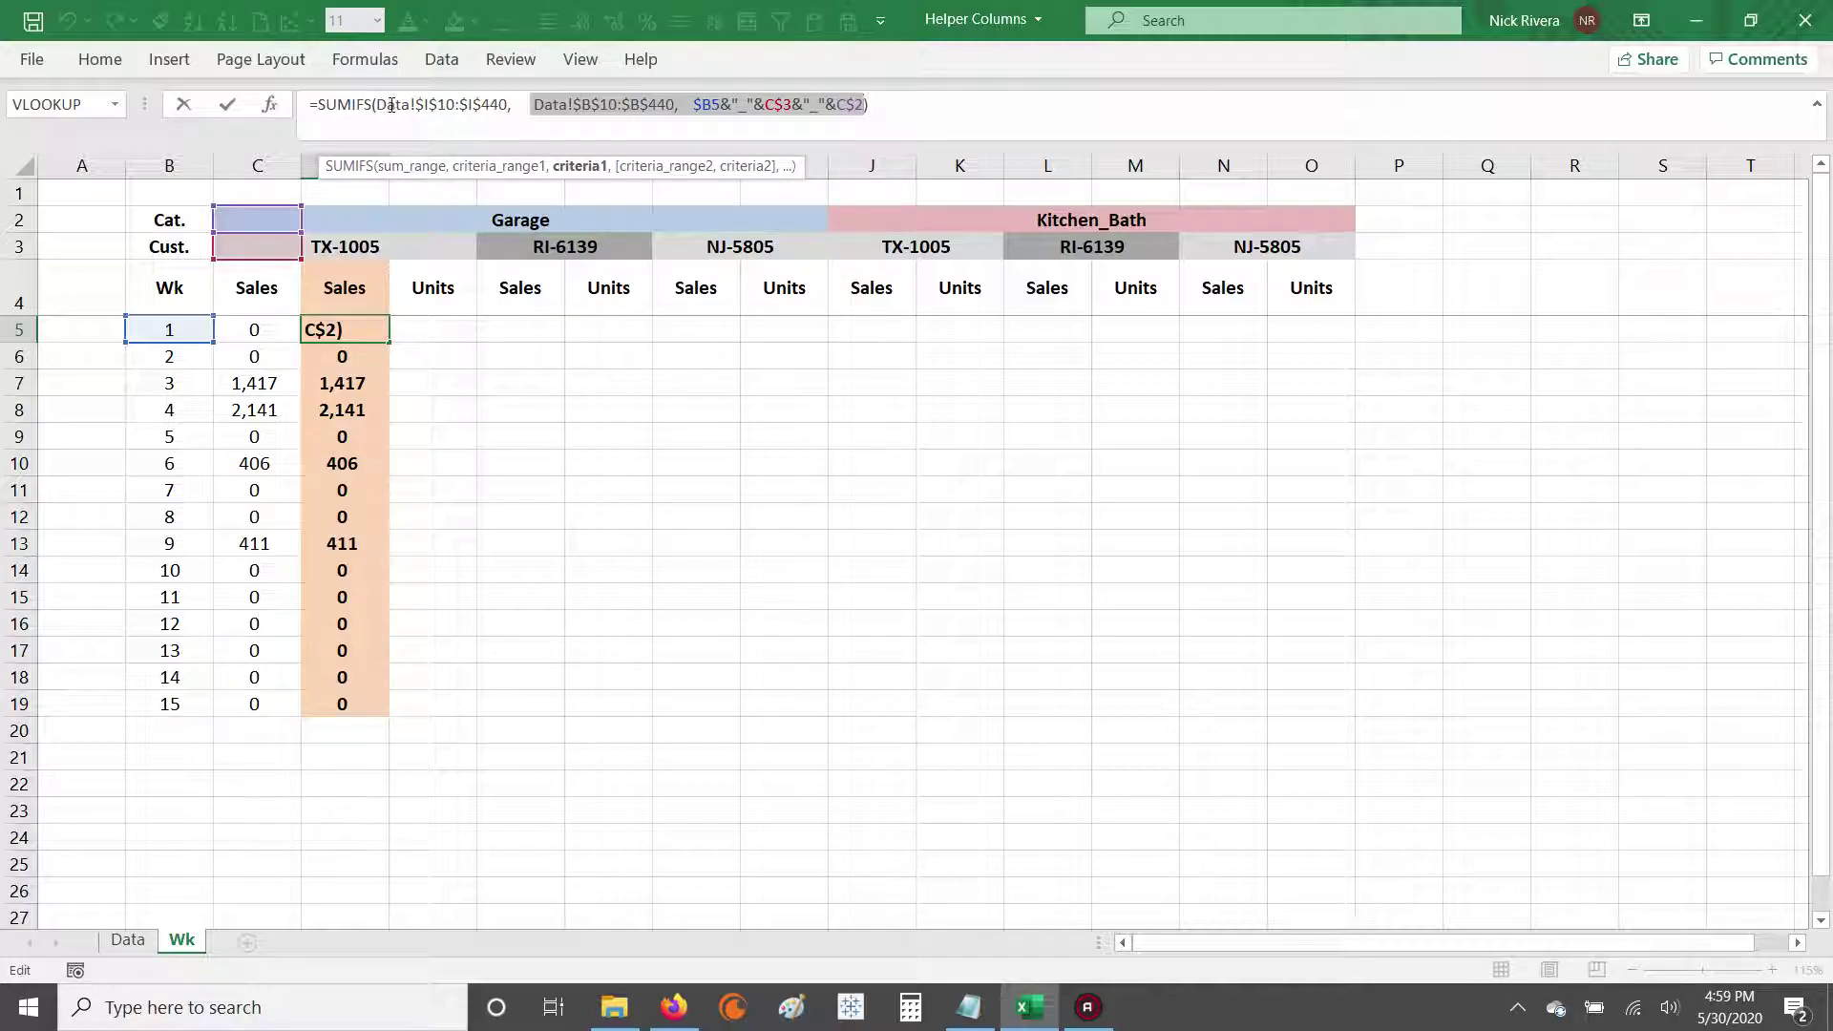
pyautogui.click(430, 105)
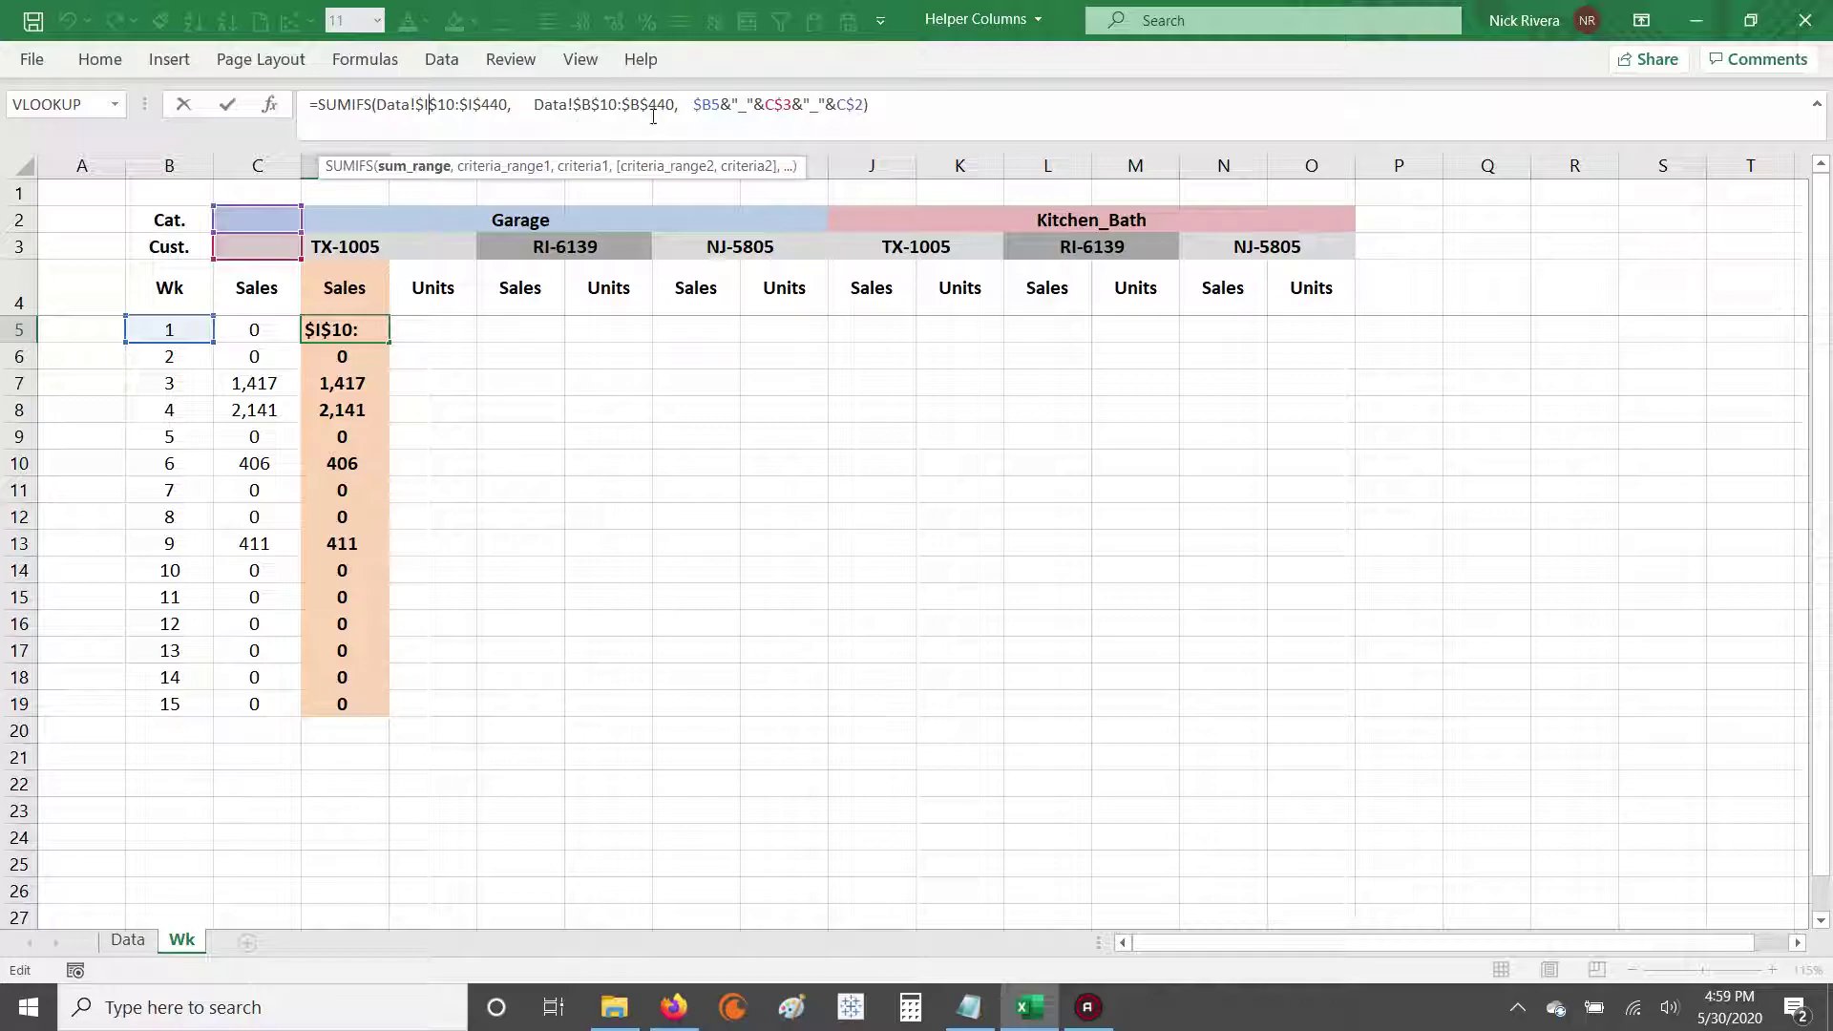
pyautogui.click(819, 106)
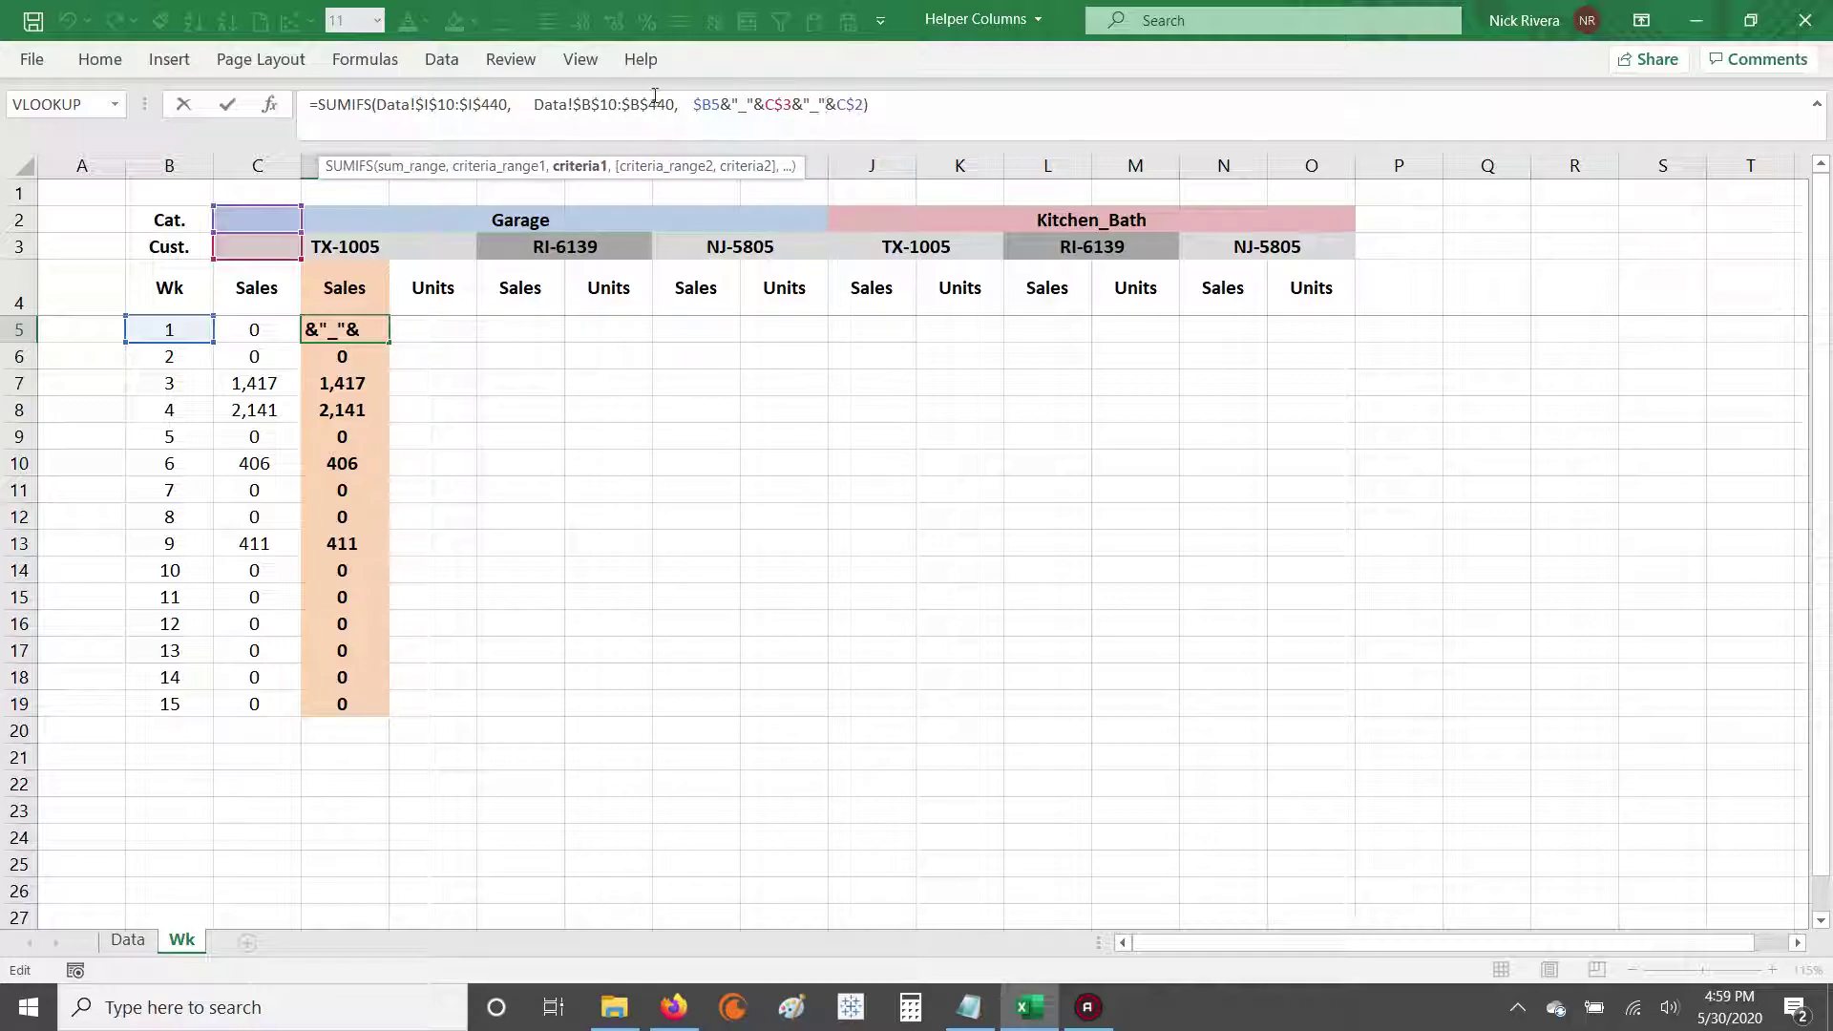
pyautogui.click(623, 105)
pyautogui.click(809, 104)
pyautogui.click(616, 108)
pyautogui.click(725, 105)
pyautogui.click(595, 105)
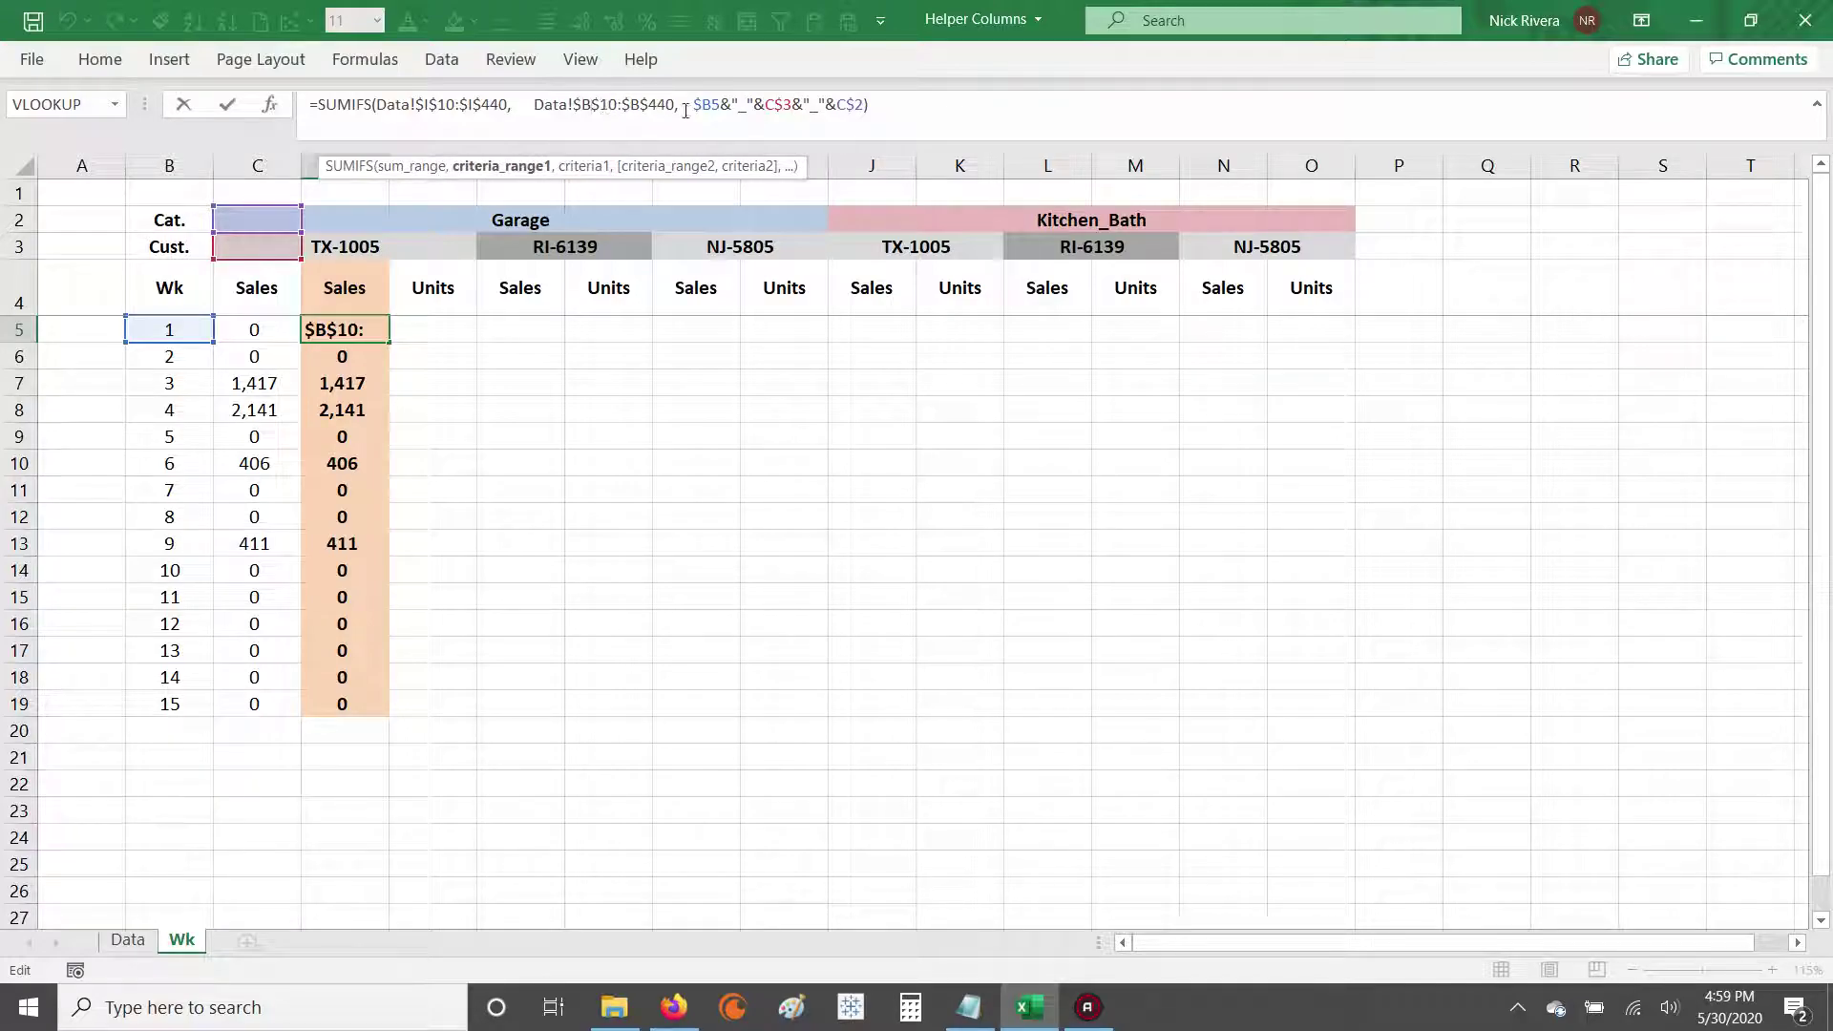
pyautogui.press('Escape')
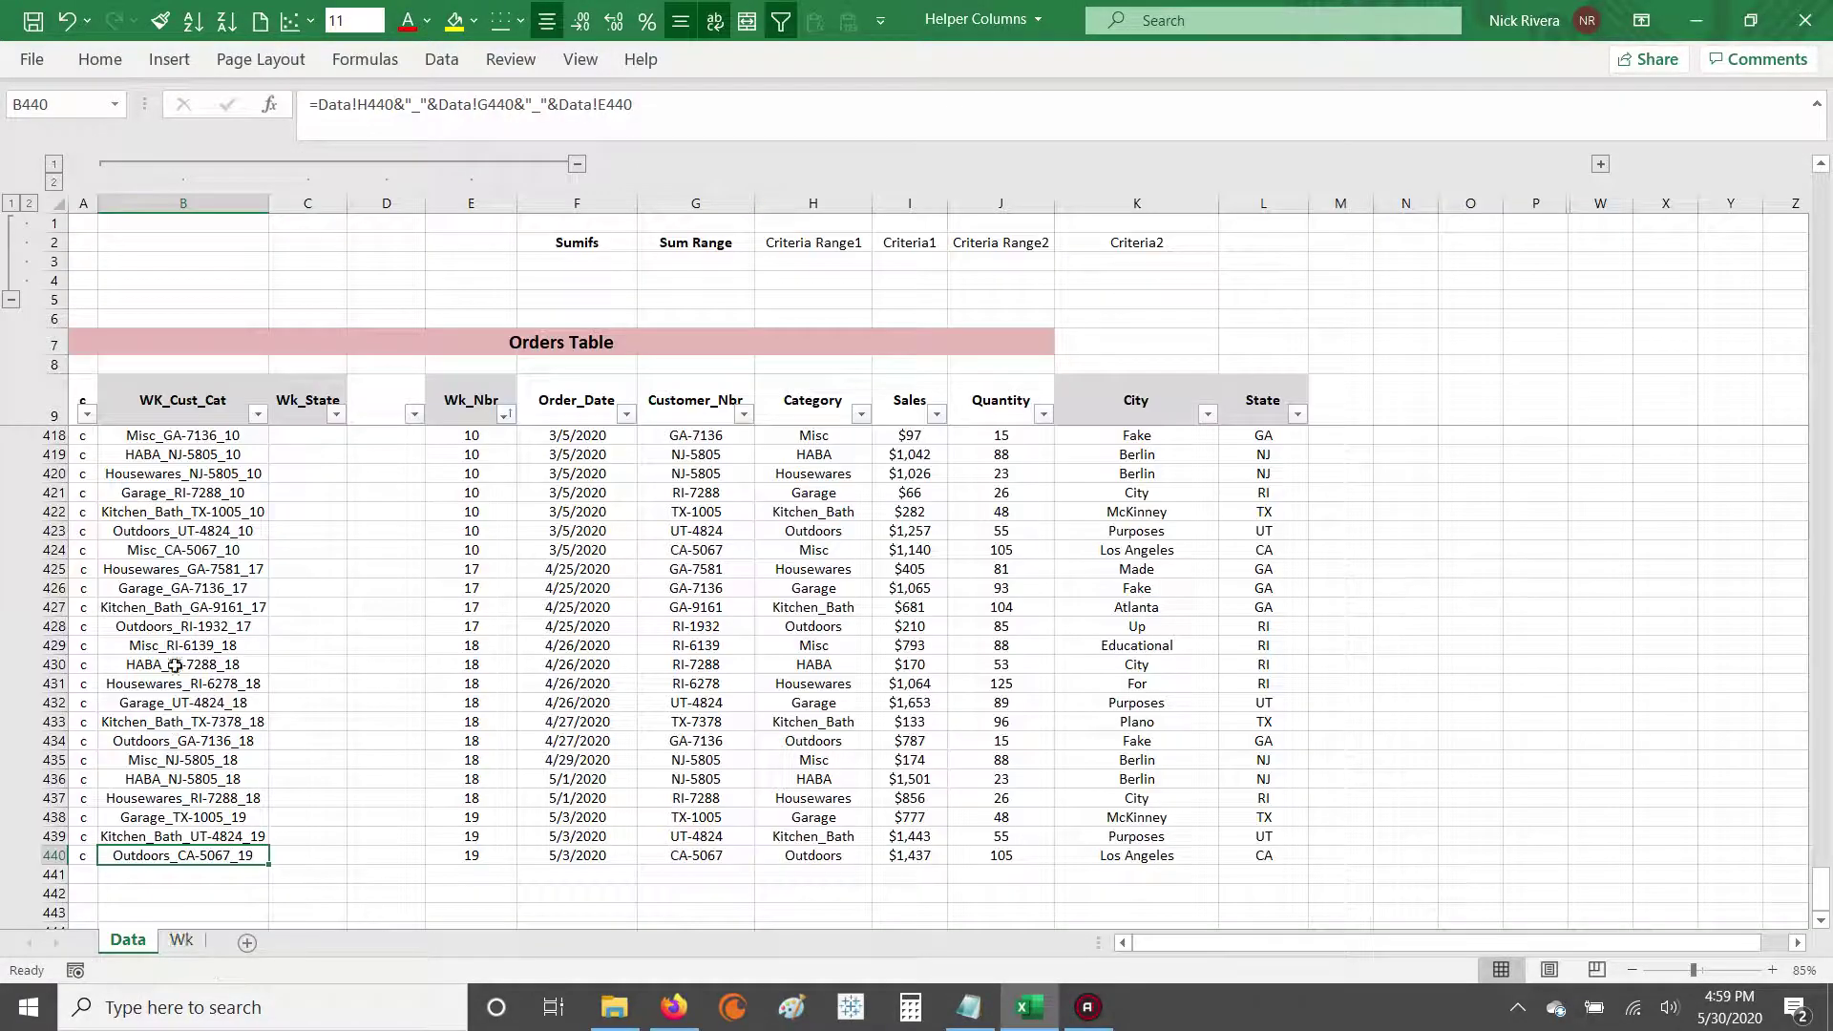
# Step: On the Wk sheet, compare the column C and column D SUMIFS formulas for weeks 3 and 4
pyautogui.click(181, 940)
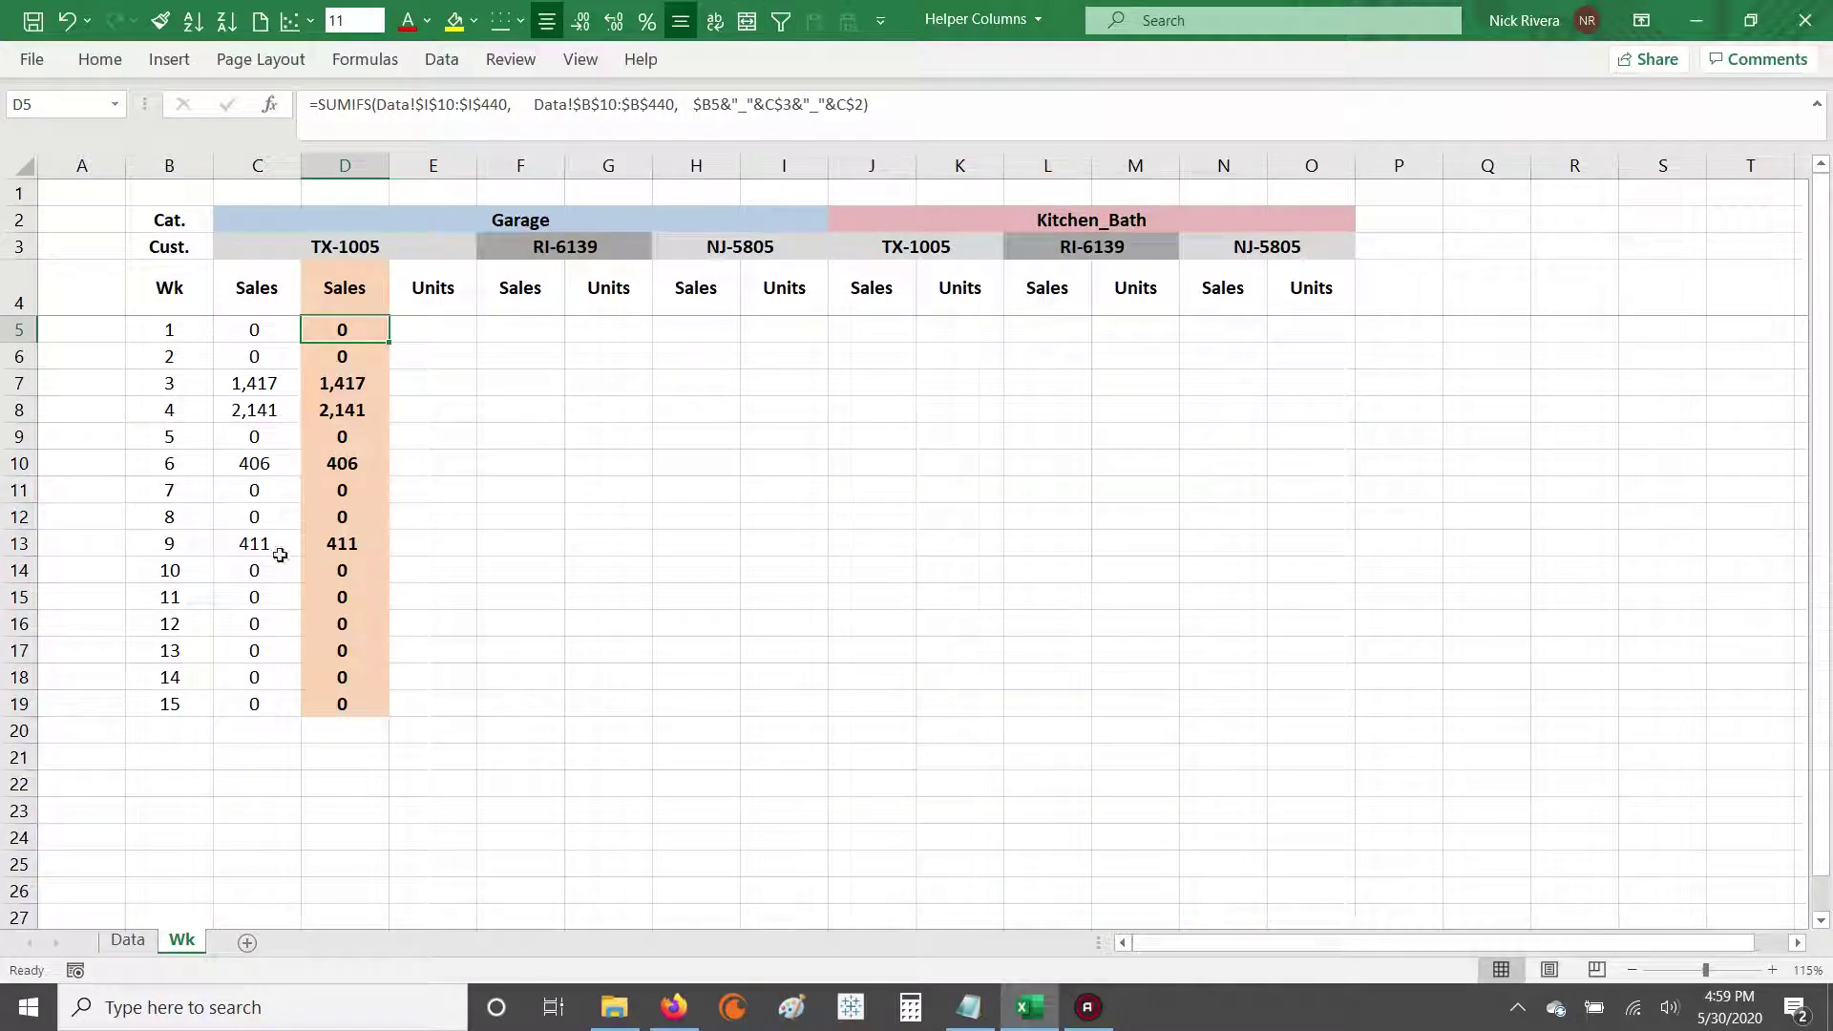
pyautogui.click(335, 392)
pyautogui.press('Left')
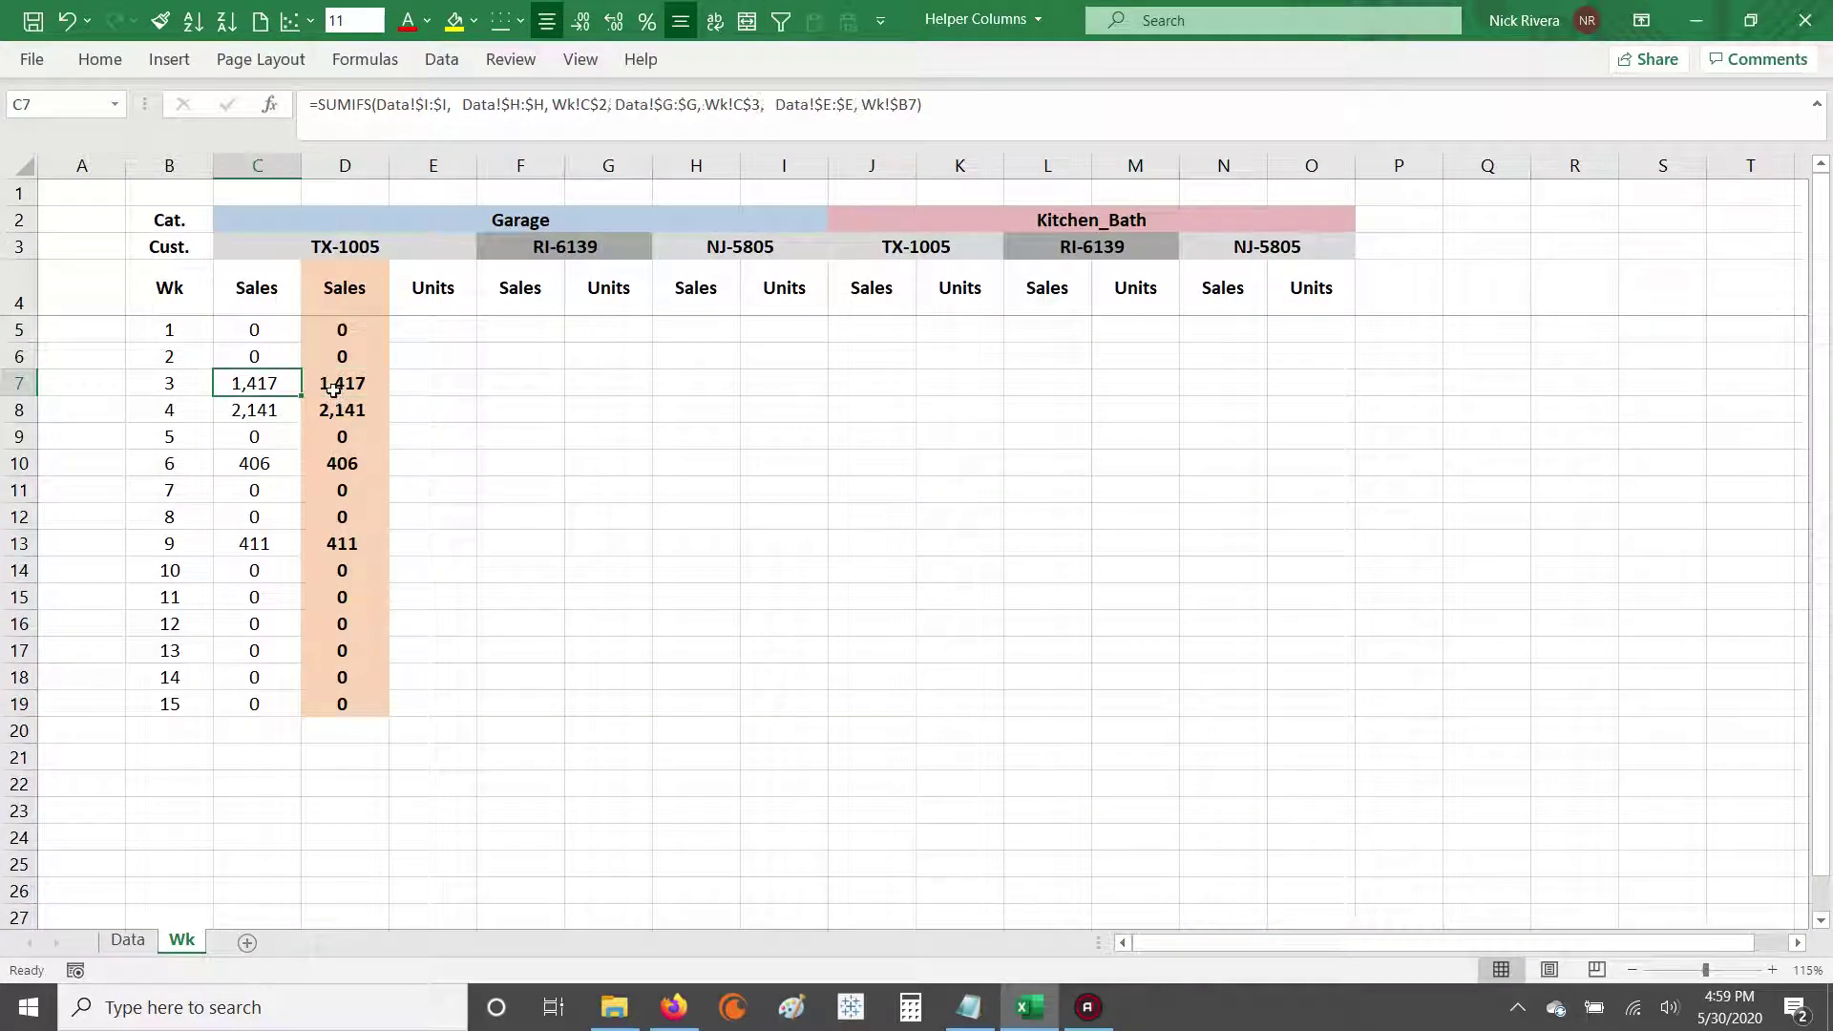
pyautogui.click(334, 392)
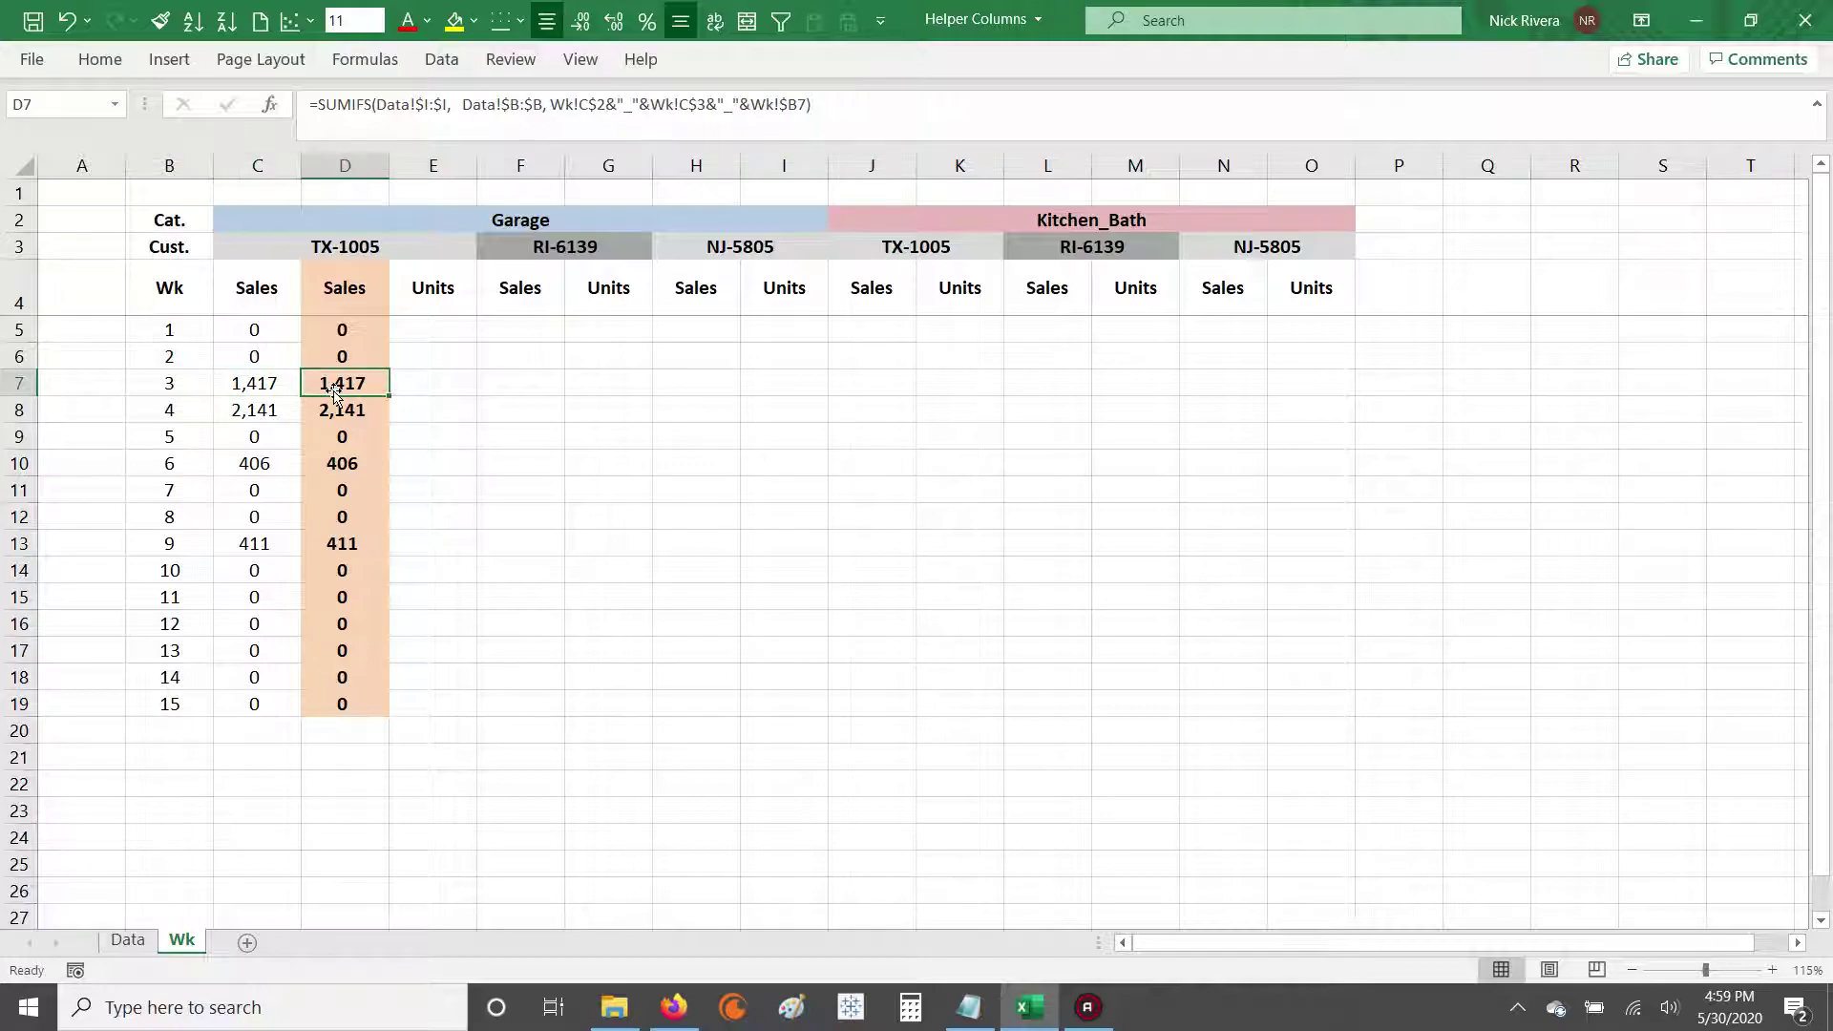
pyautogui.press('Left')
pyautogui.click(334, 389)
pyautogui.press('Left')
pyautogui.click(334, 389)
pyautogui.press('Left')
pyautogui.click(334, 389)
pyautogui.press('Left')
pyautogui.click(335, 389)
pyautogui.press('Left')
pyautogui.click(334, 390)
pyautogui.press('Down')
pyautogui.press('Left')
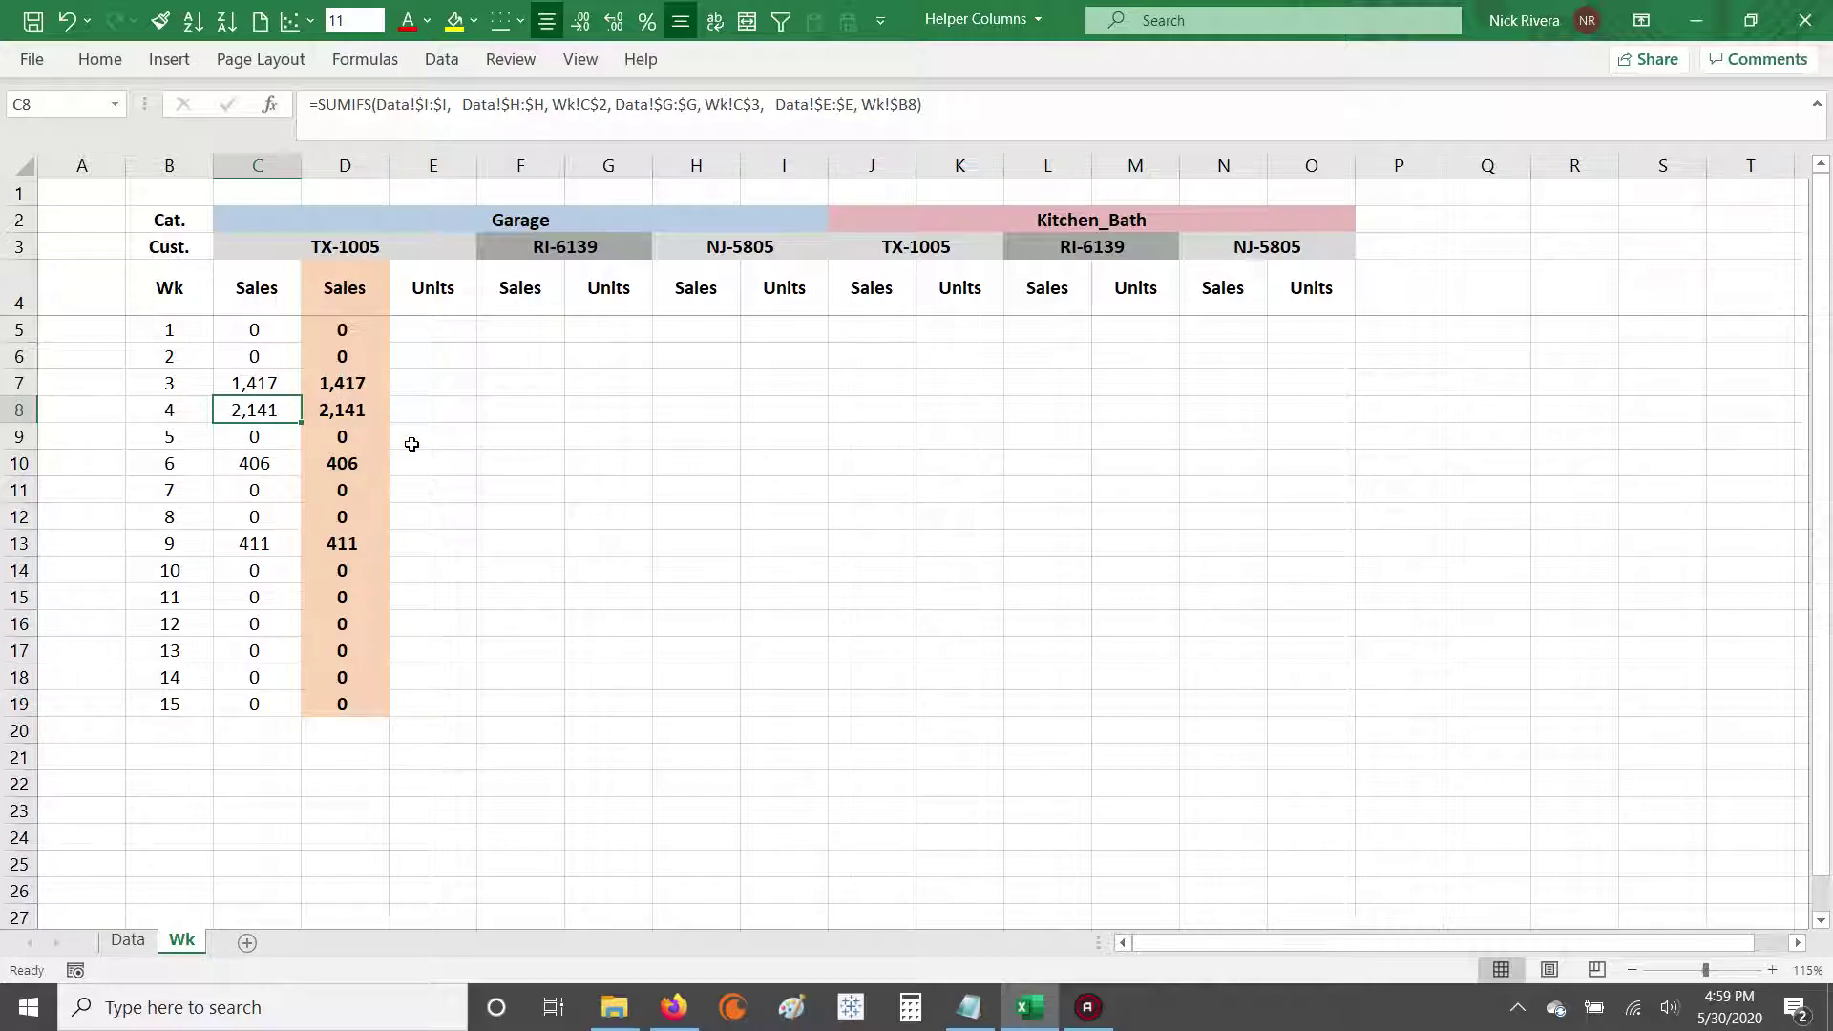
pyautogui.press('Right')
# Step: Examine how D7's criterion joins the category, customer and week references with underscores
pyautogui.click(345, 389)
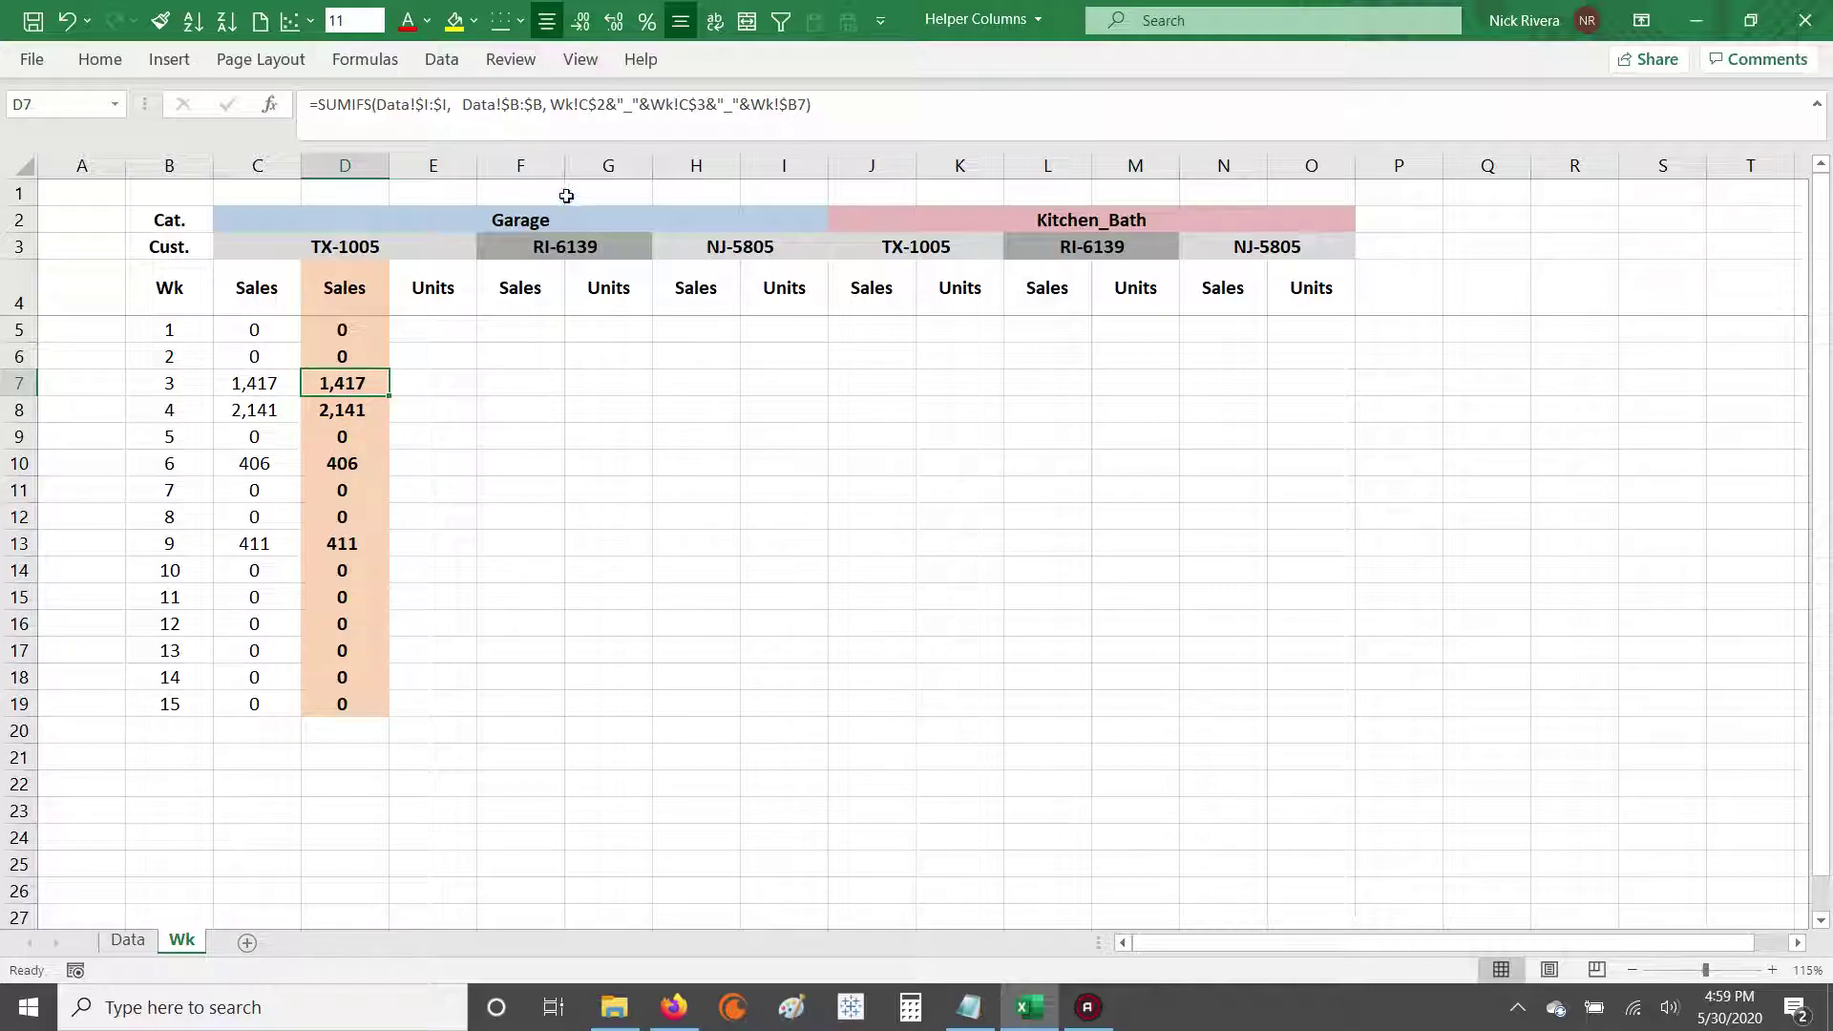
pyautogui.moveTo(551, 104); pyautogui.dragTo(805, 104)
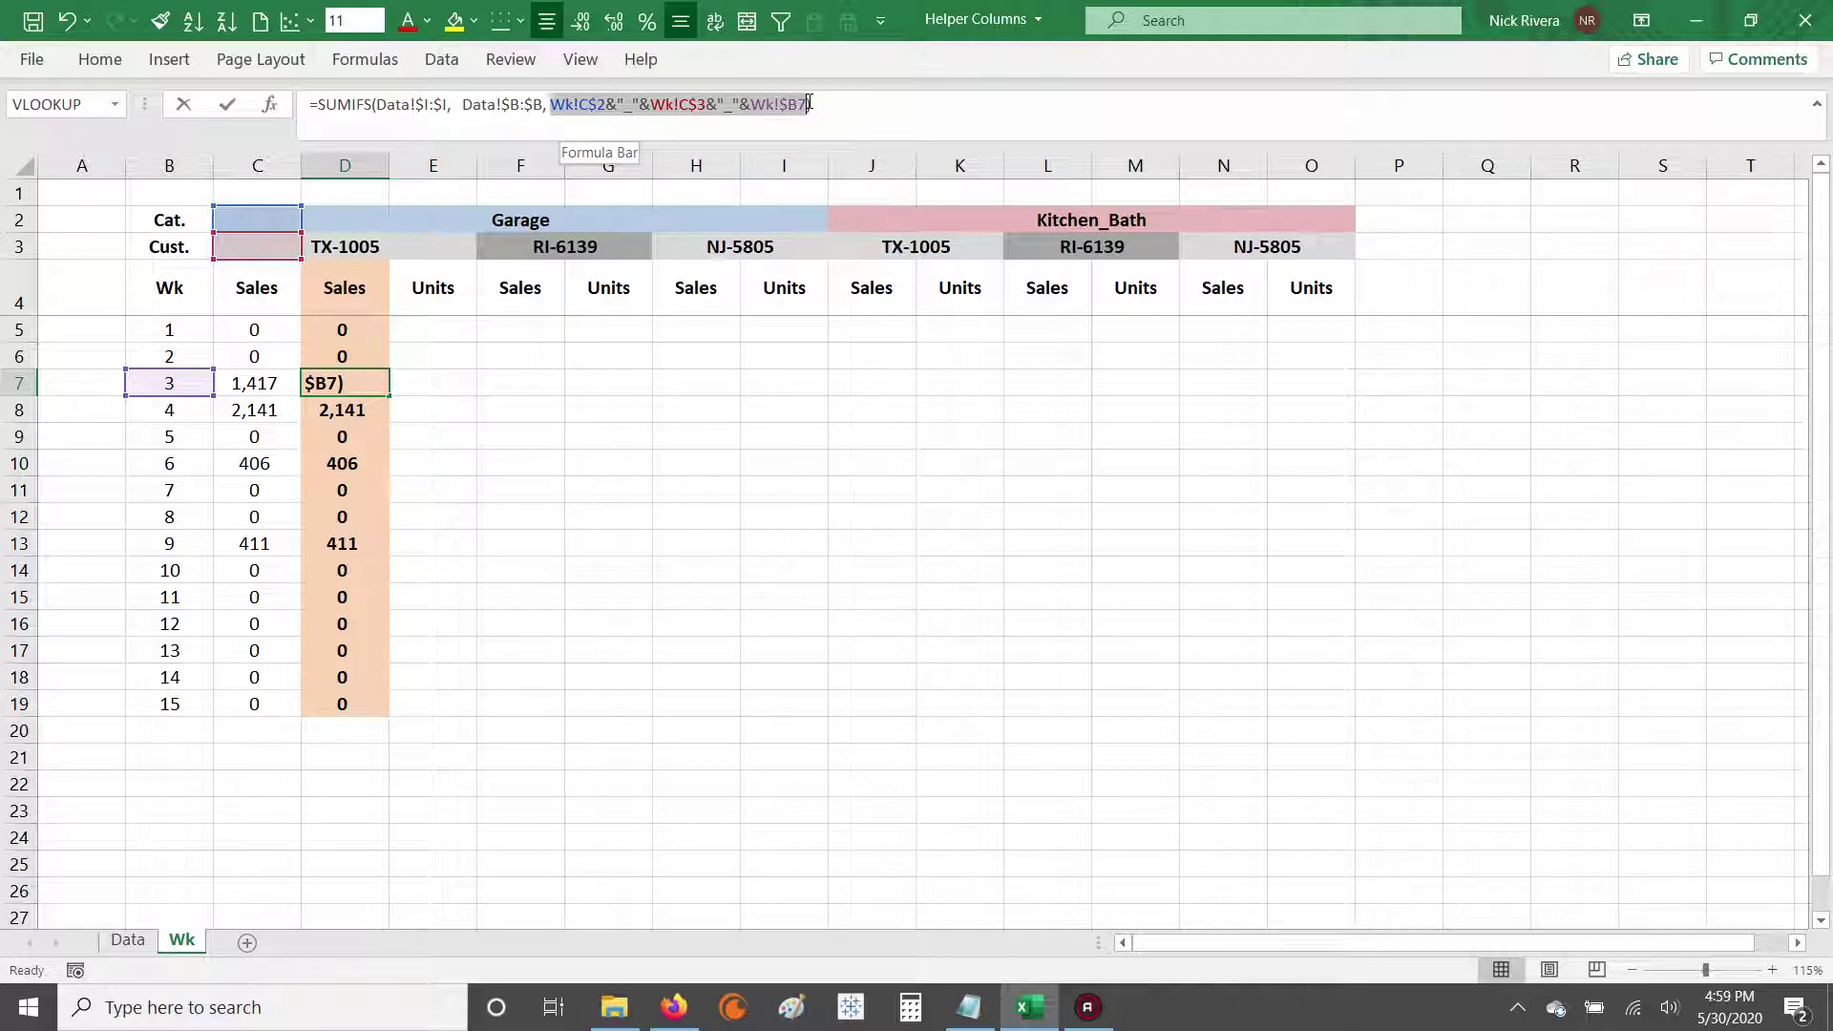
pyautogui.click(571, 107)
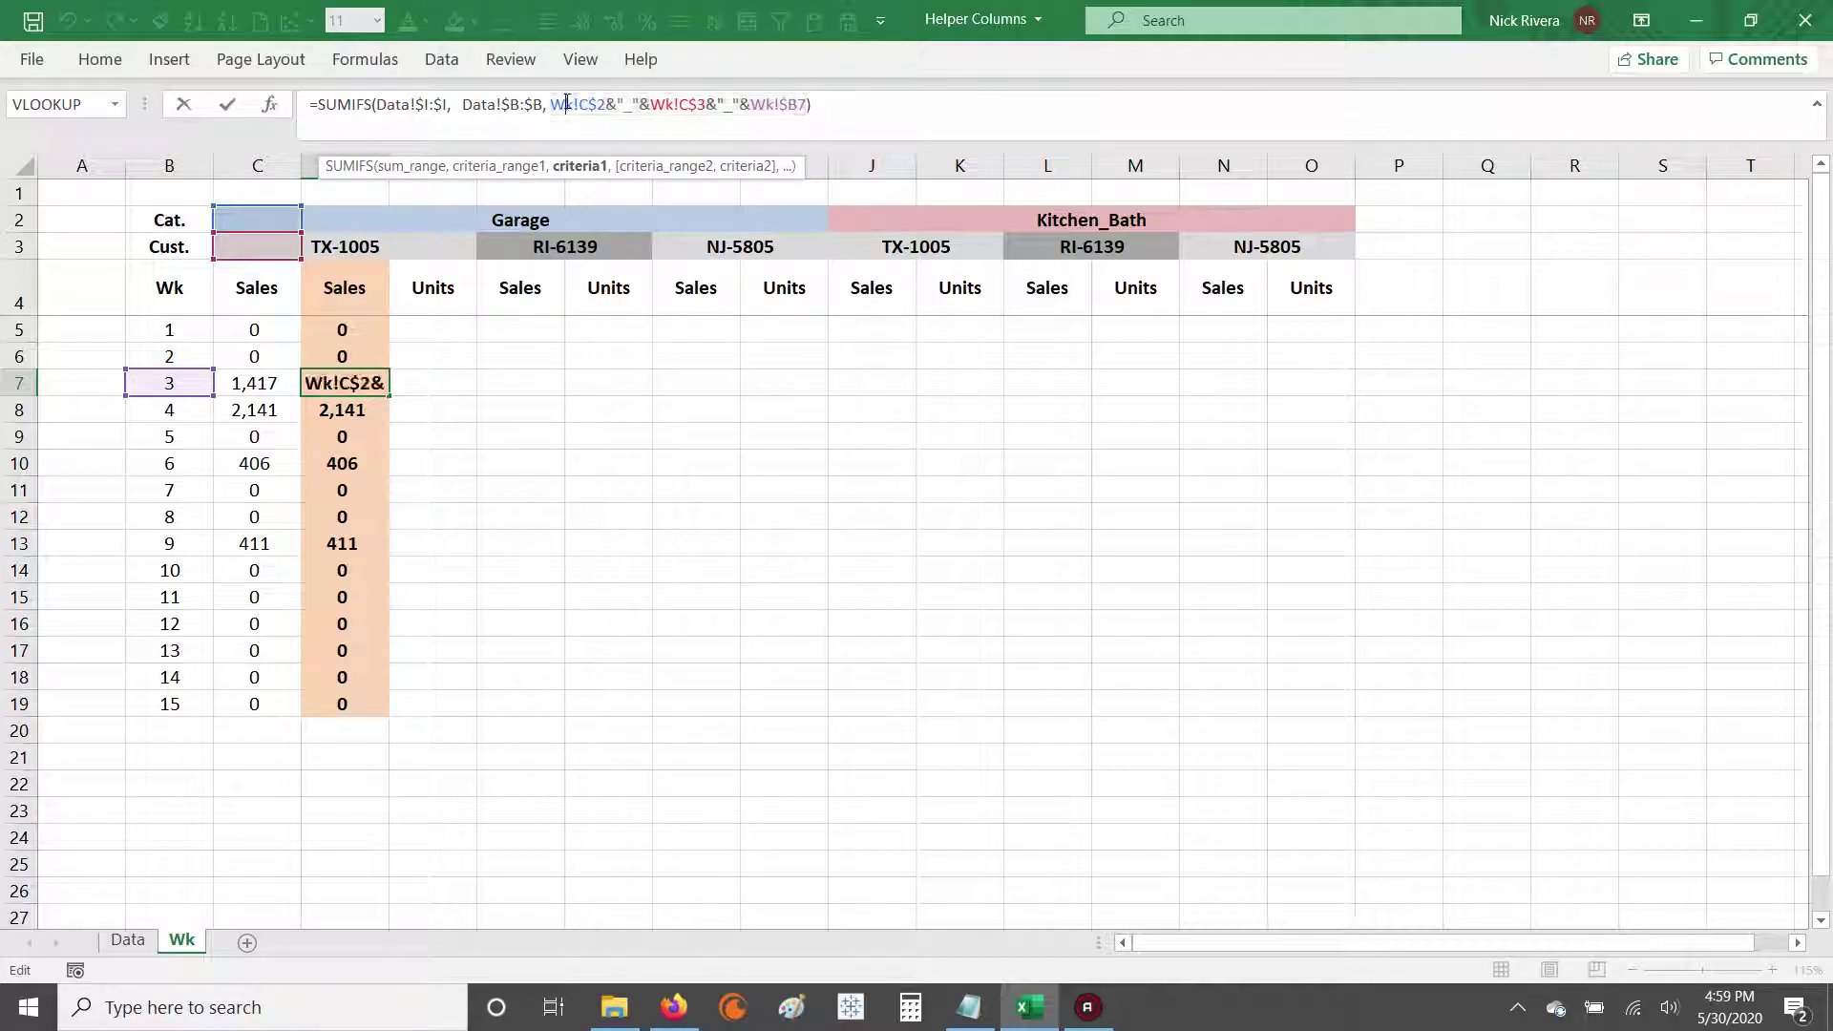
pyautogui.moveTo(552, 104); pyautogui.dragTo(805, 104)
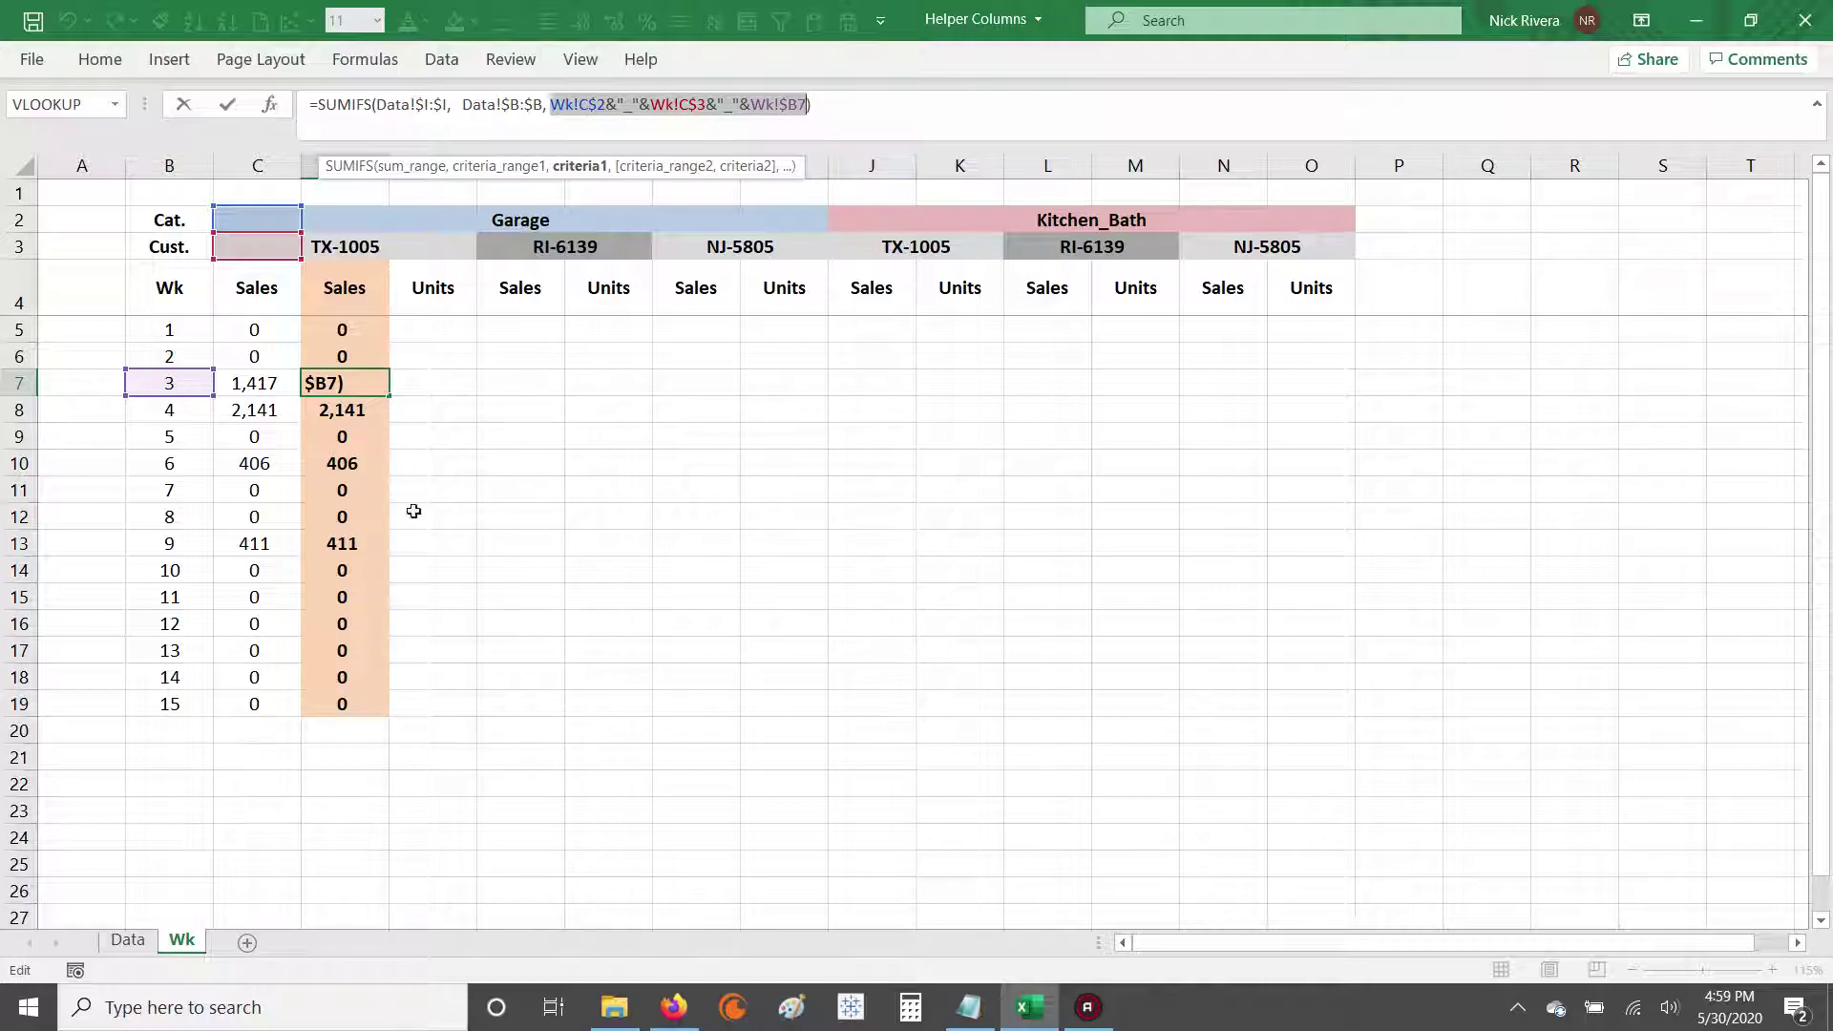
pyautogui.press('Escape')
# Step: On the Data sheet, check the helper column's concatenation and rename its header in B9 to Cat_Cust_Wk
pyautogui.click(128, 940)
pyautogui.click(182, 493)
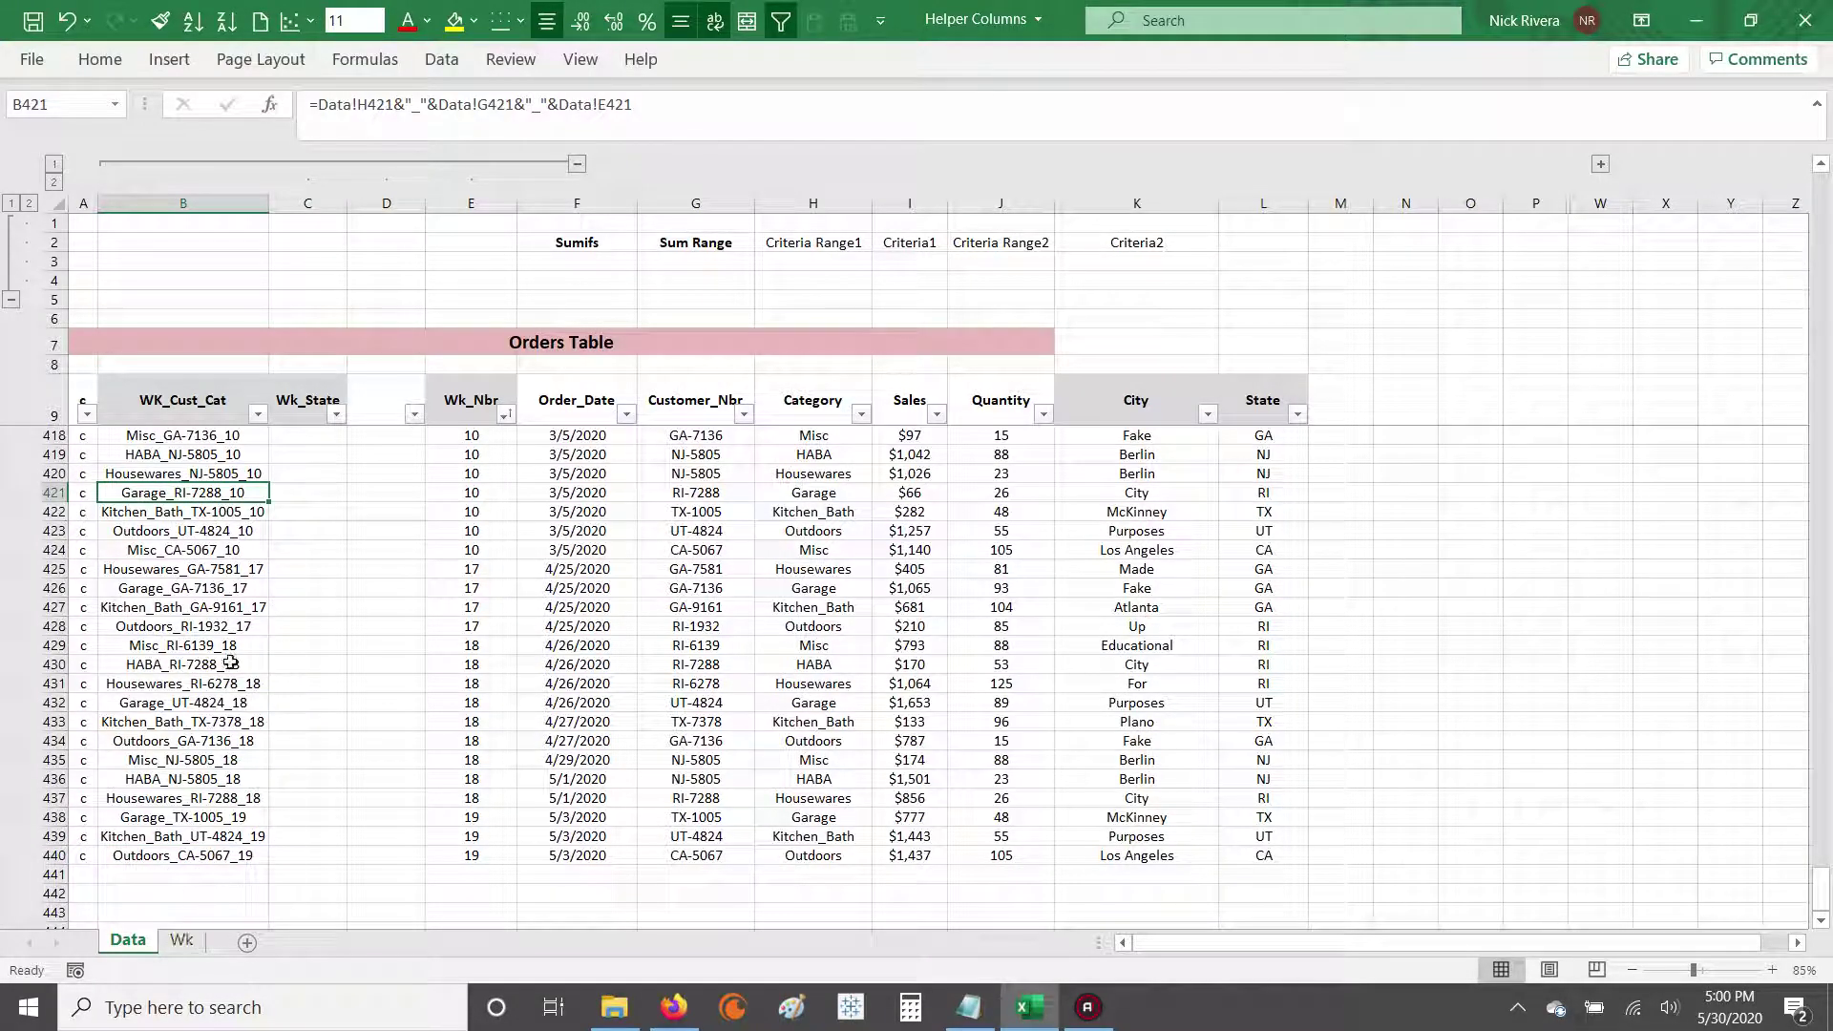
pyautogui.click(145, 853)
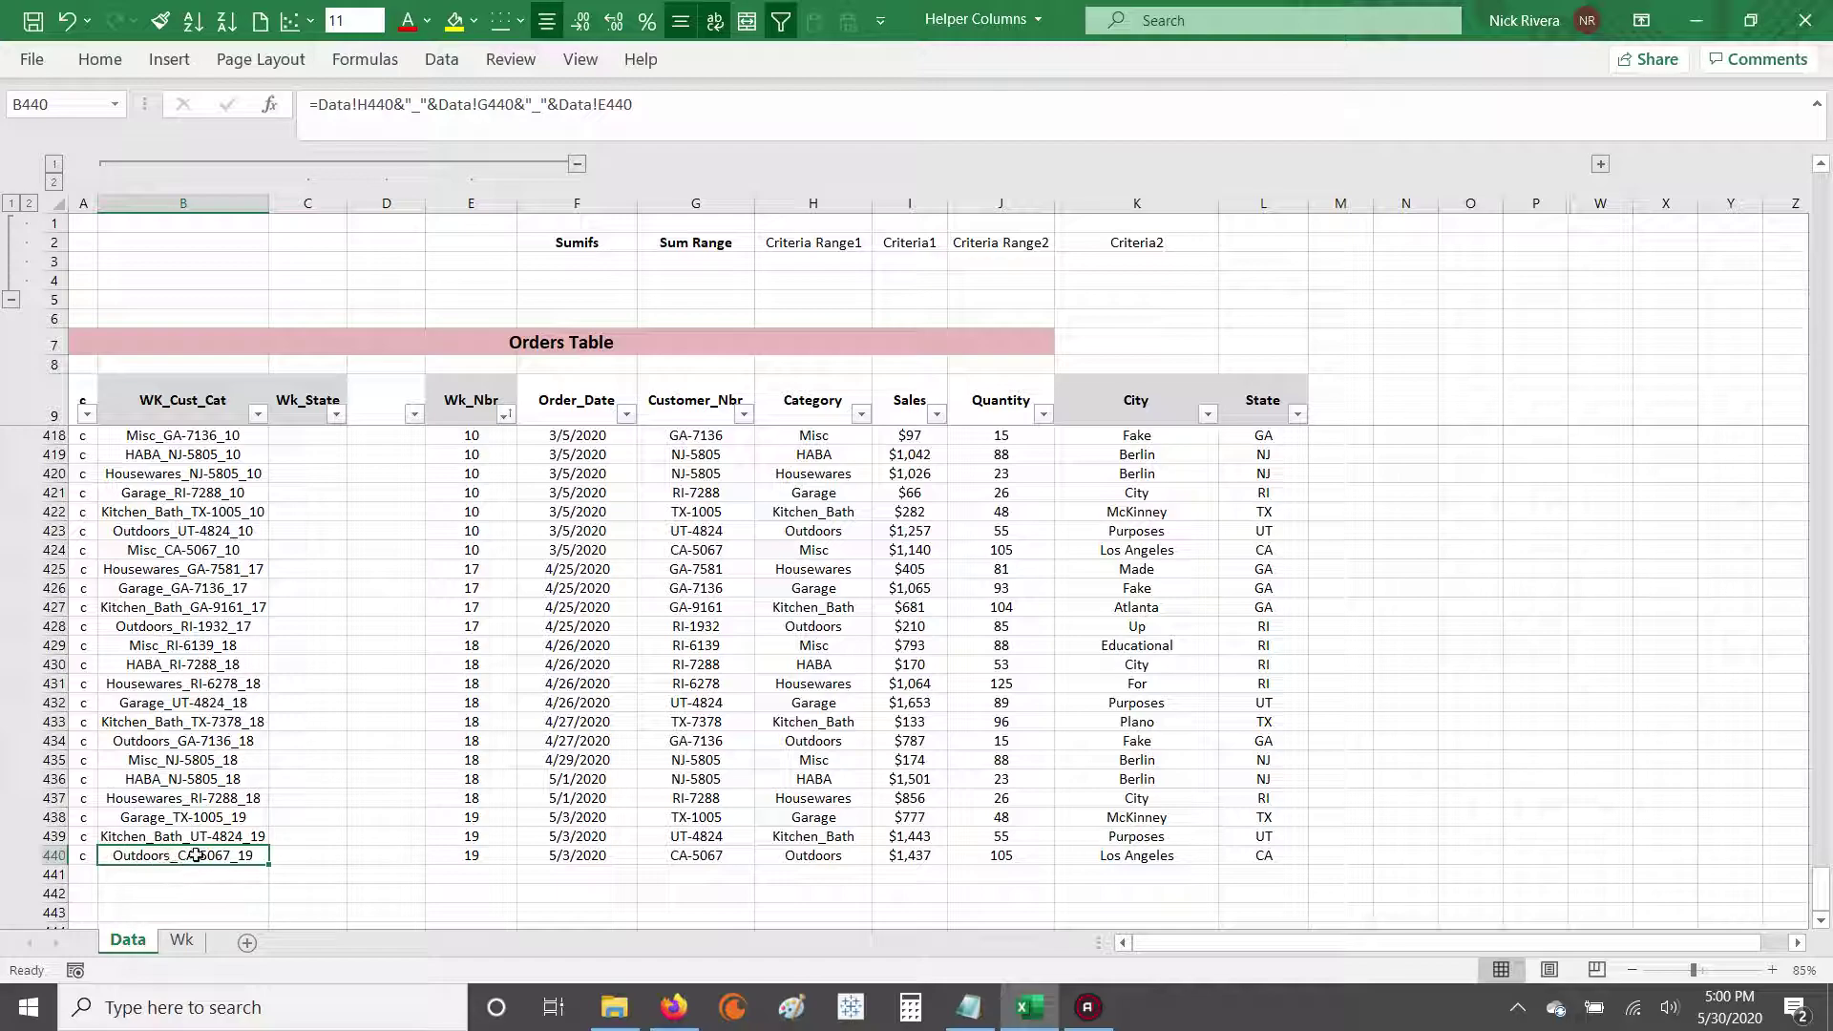
pyautogui.click(199, 409)
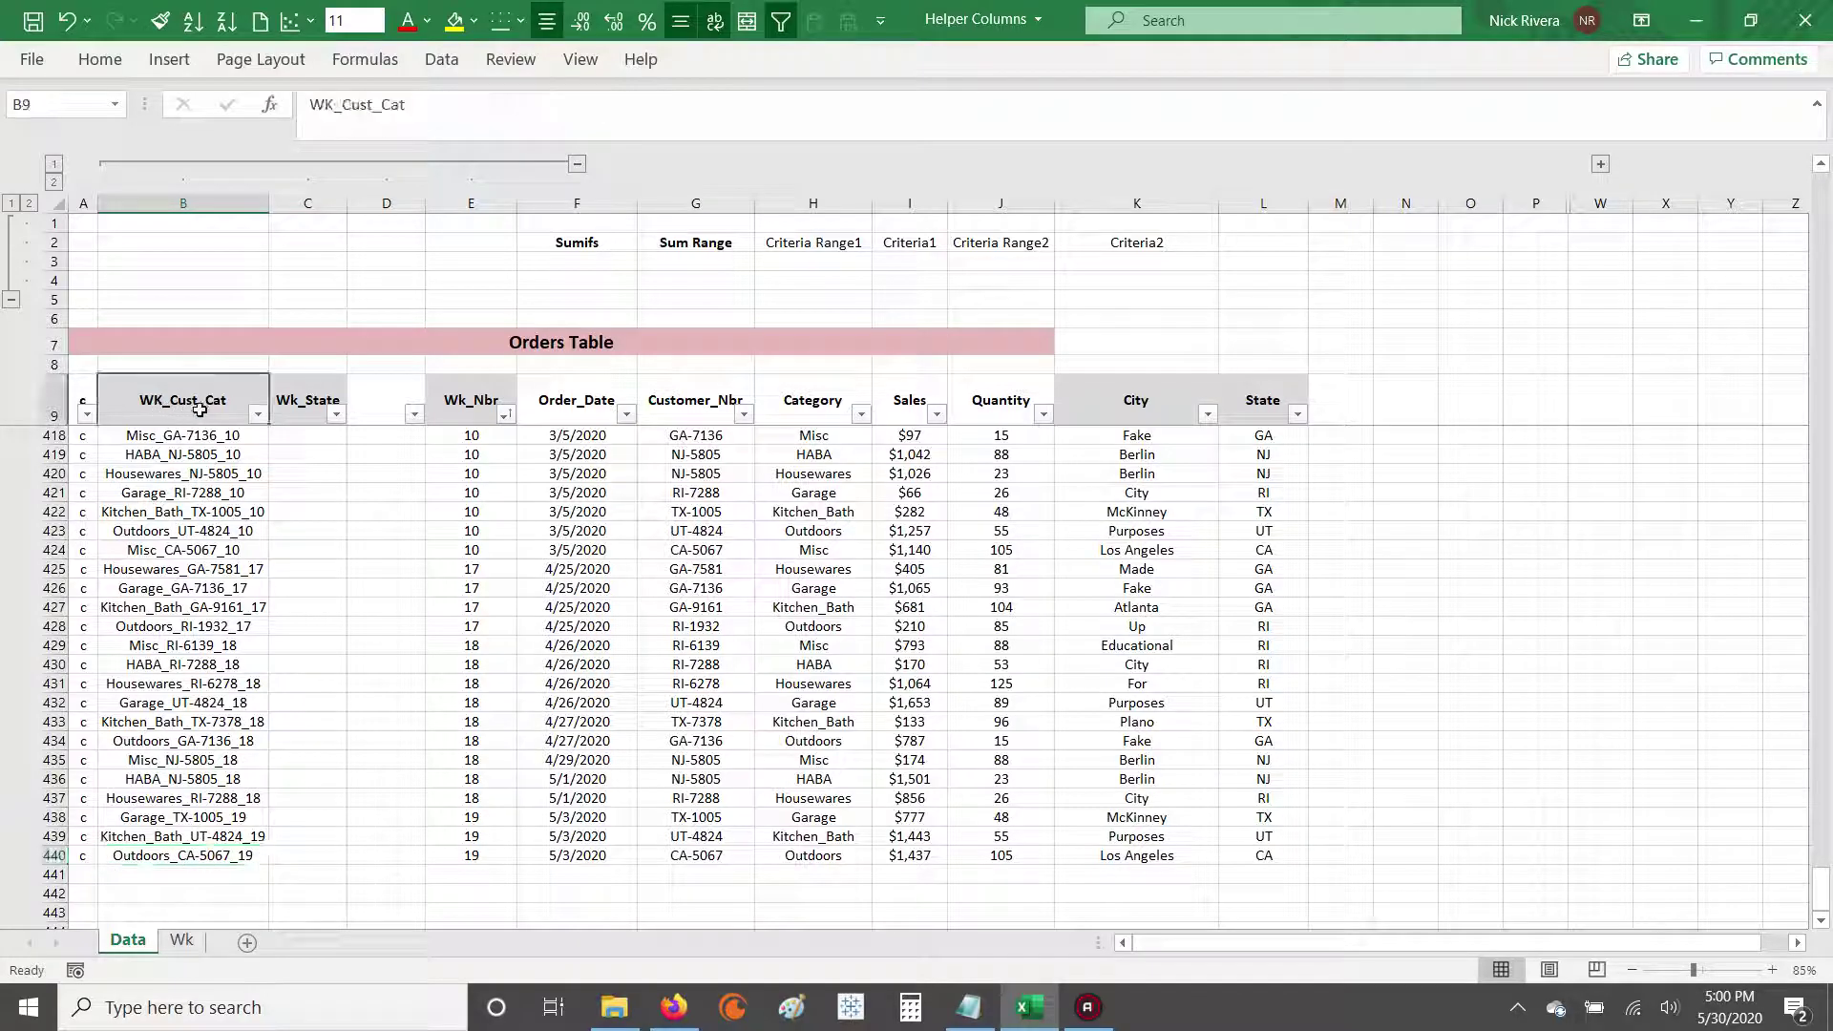
pyautogui.write('Cat')
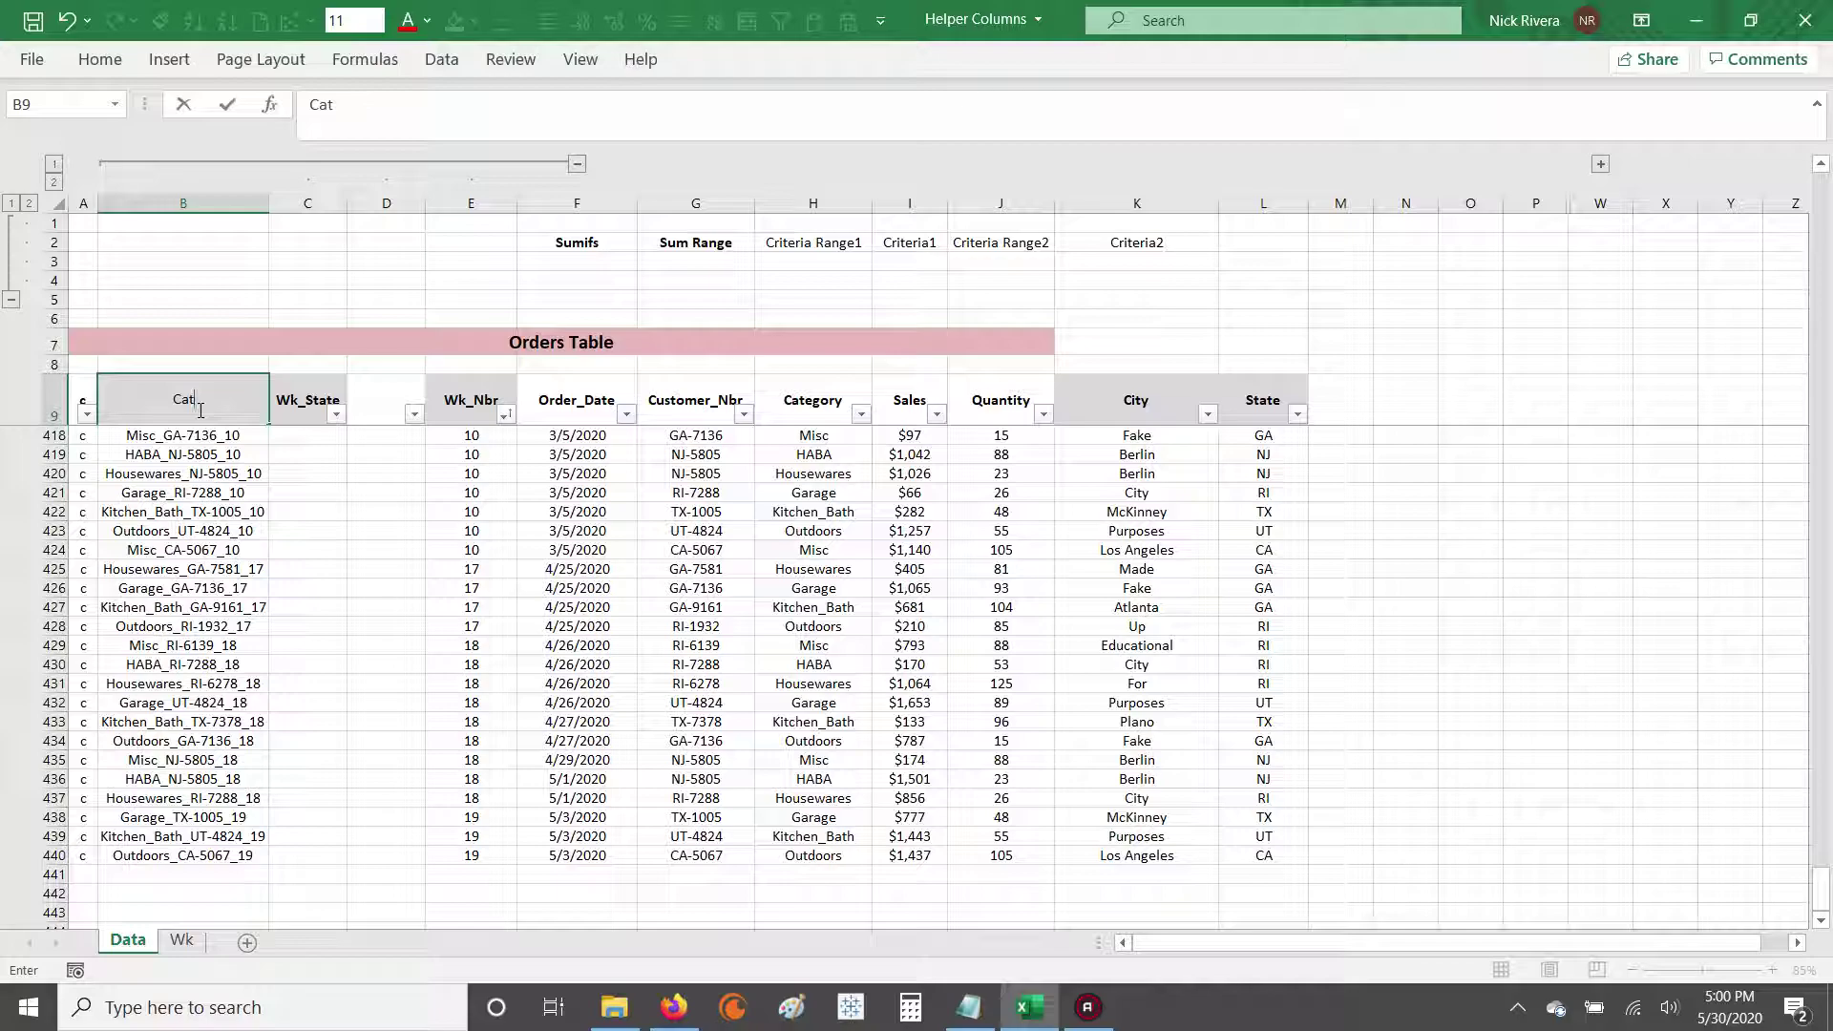
pyautogui.write('_Cust_Wk')
pyautogui.hotkey('ctrl', 'Return')
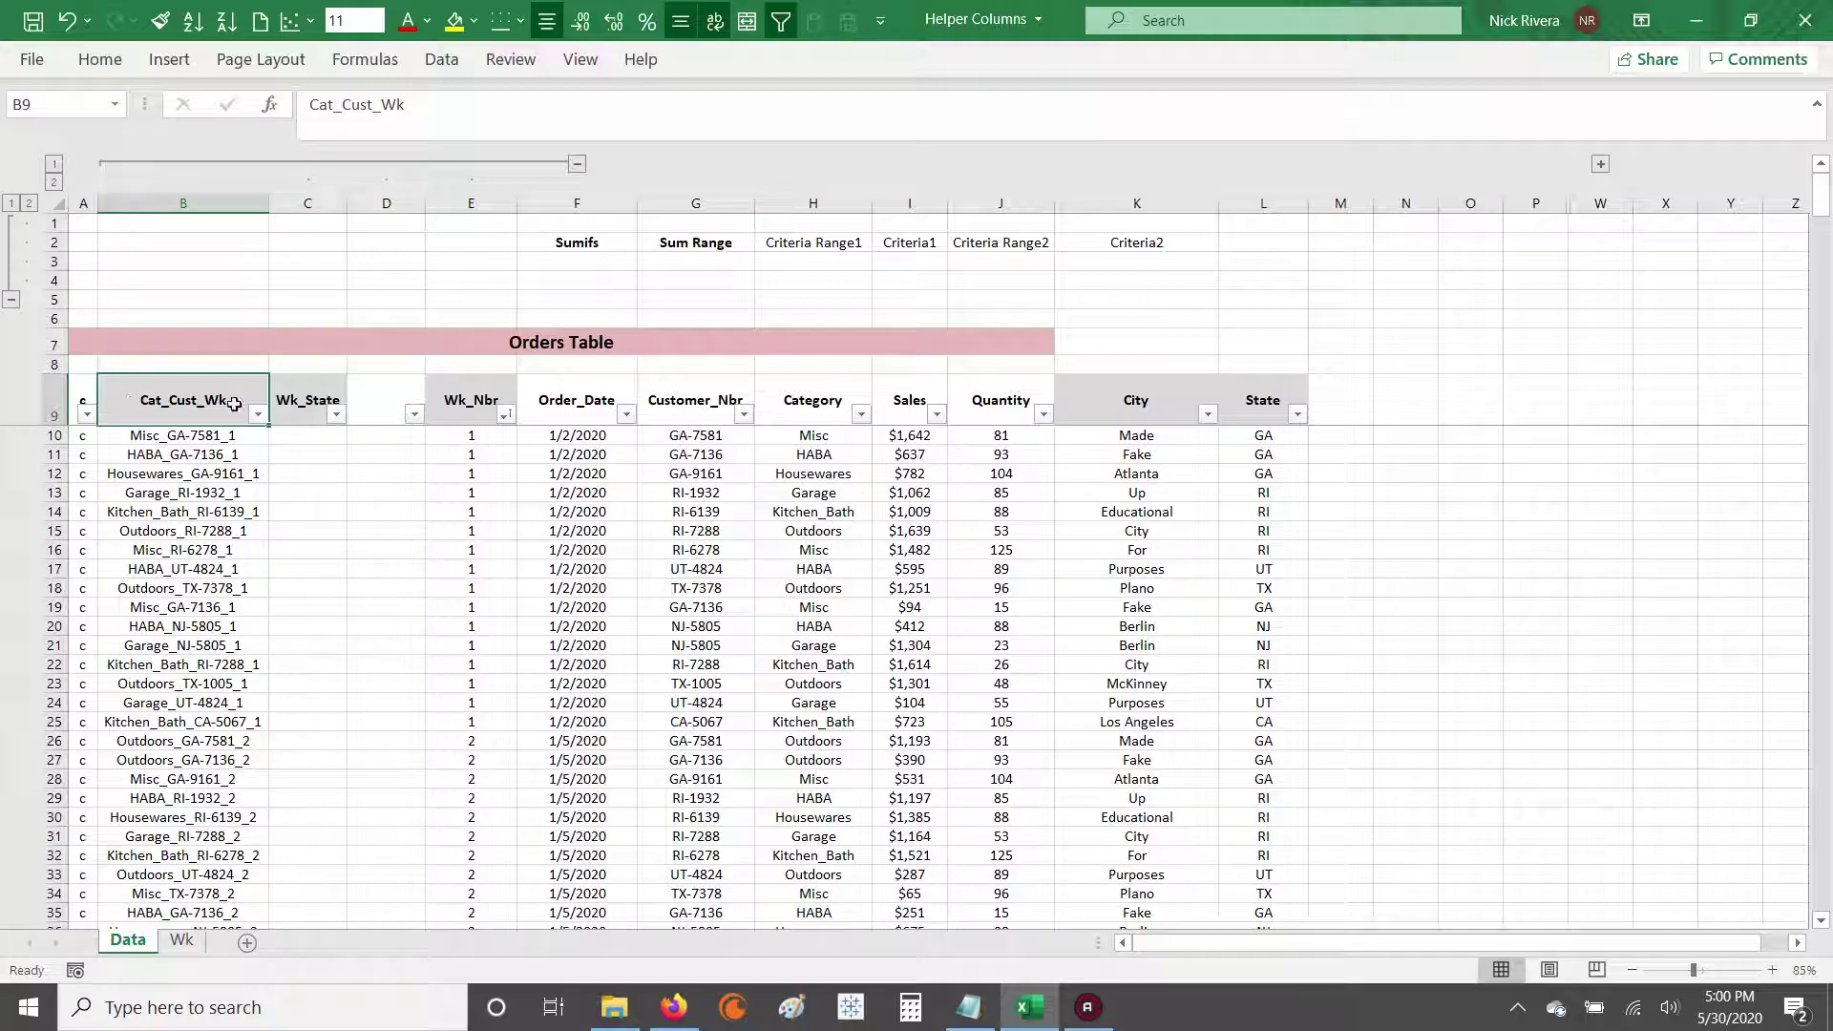
# Step: On the Wk sheet, examine the concatenated category, customer and week criterion in D7's SUMIFS formula
pyautogui.click(182, 941)
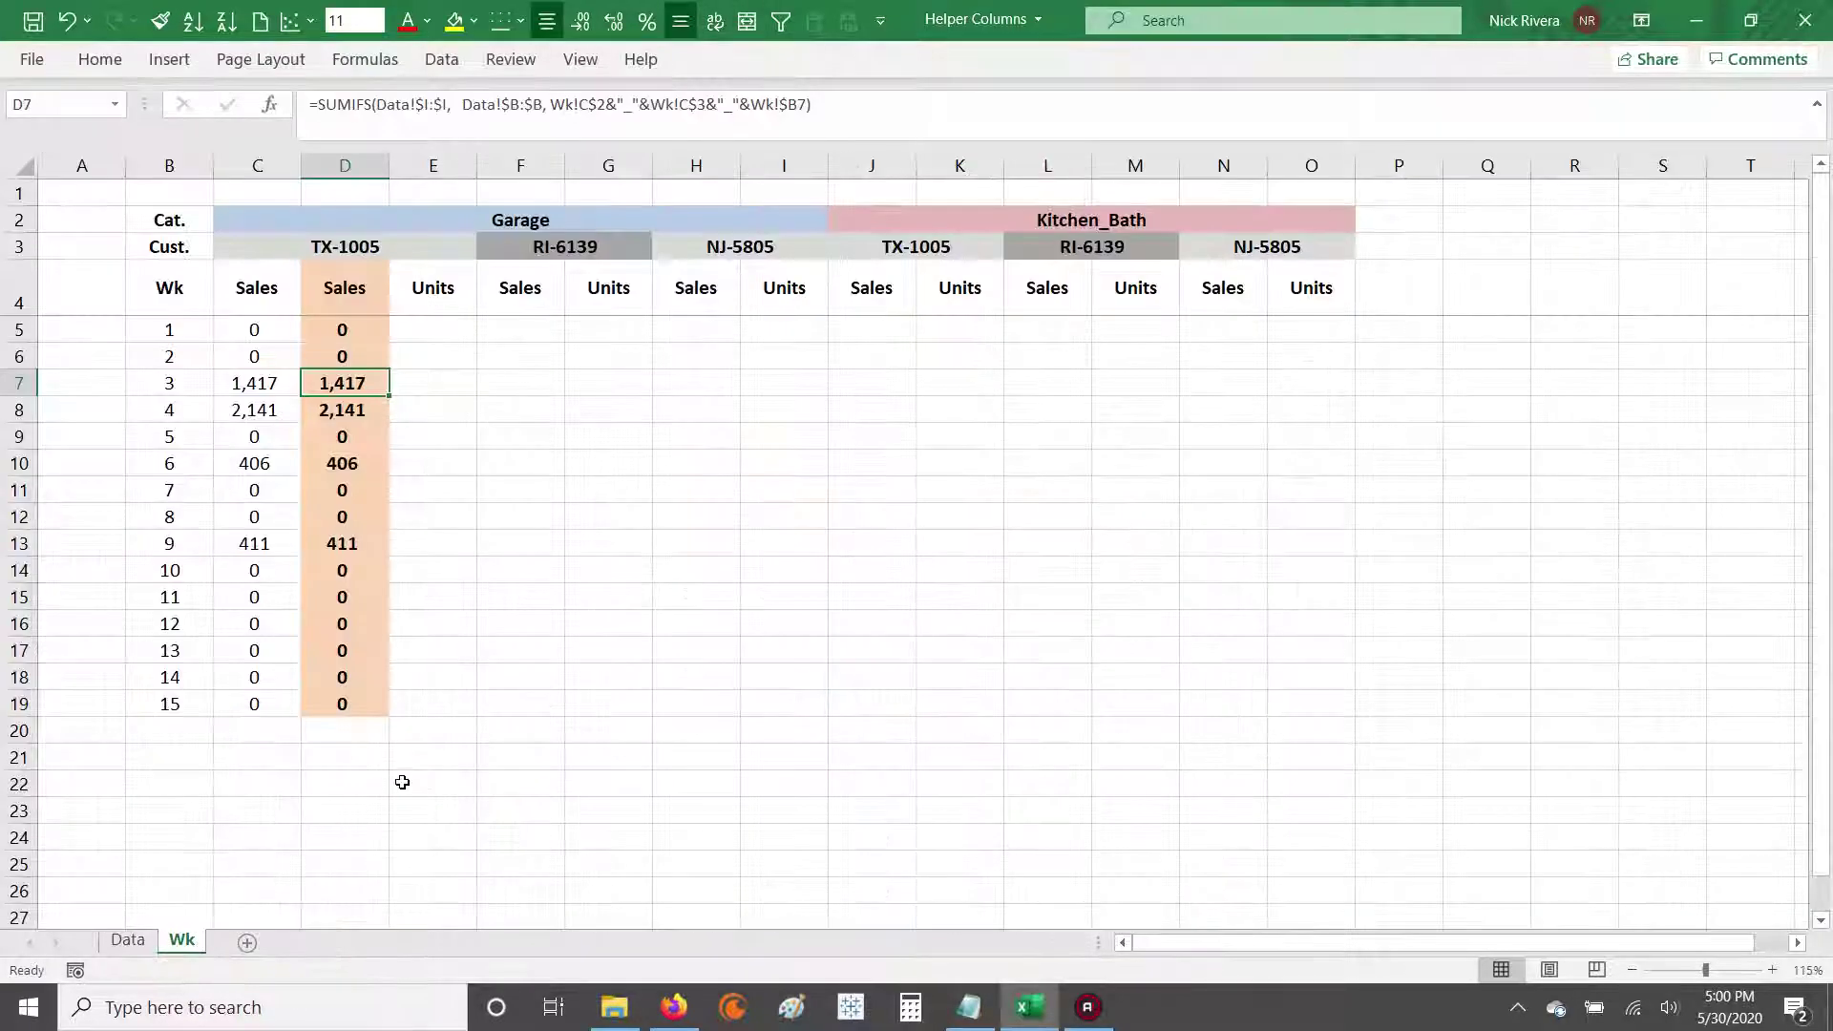
pyautogui.moveTo(551, 105); pyautogui.dragTo(808, 105)
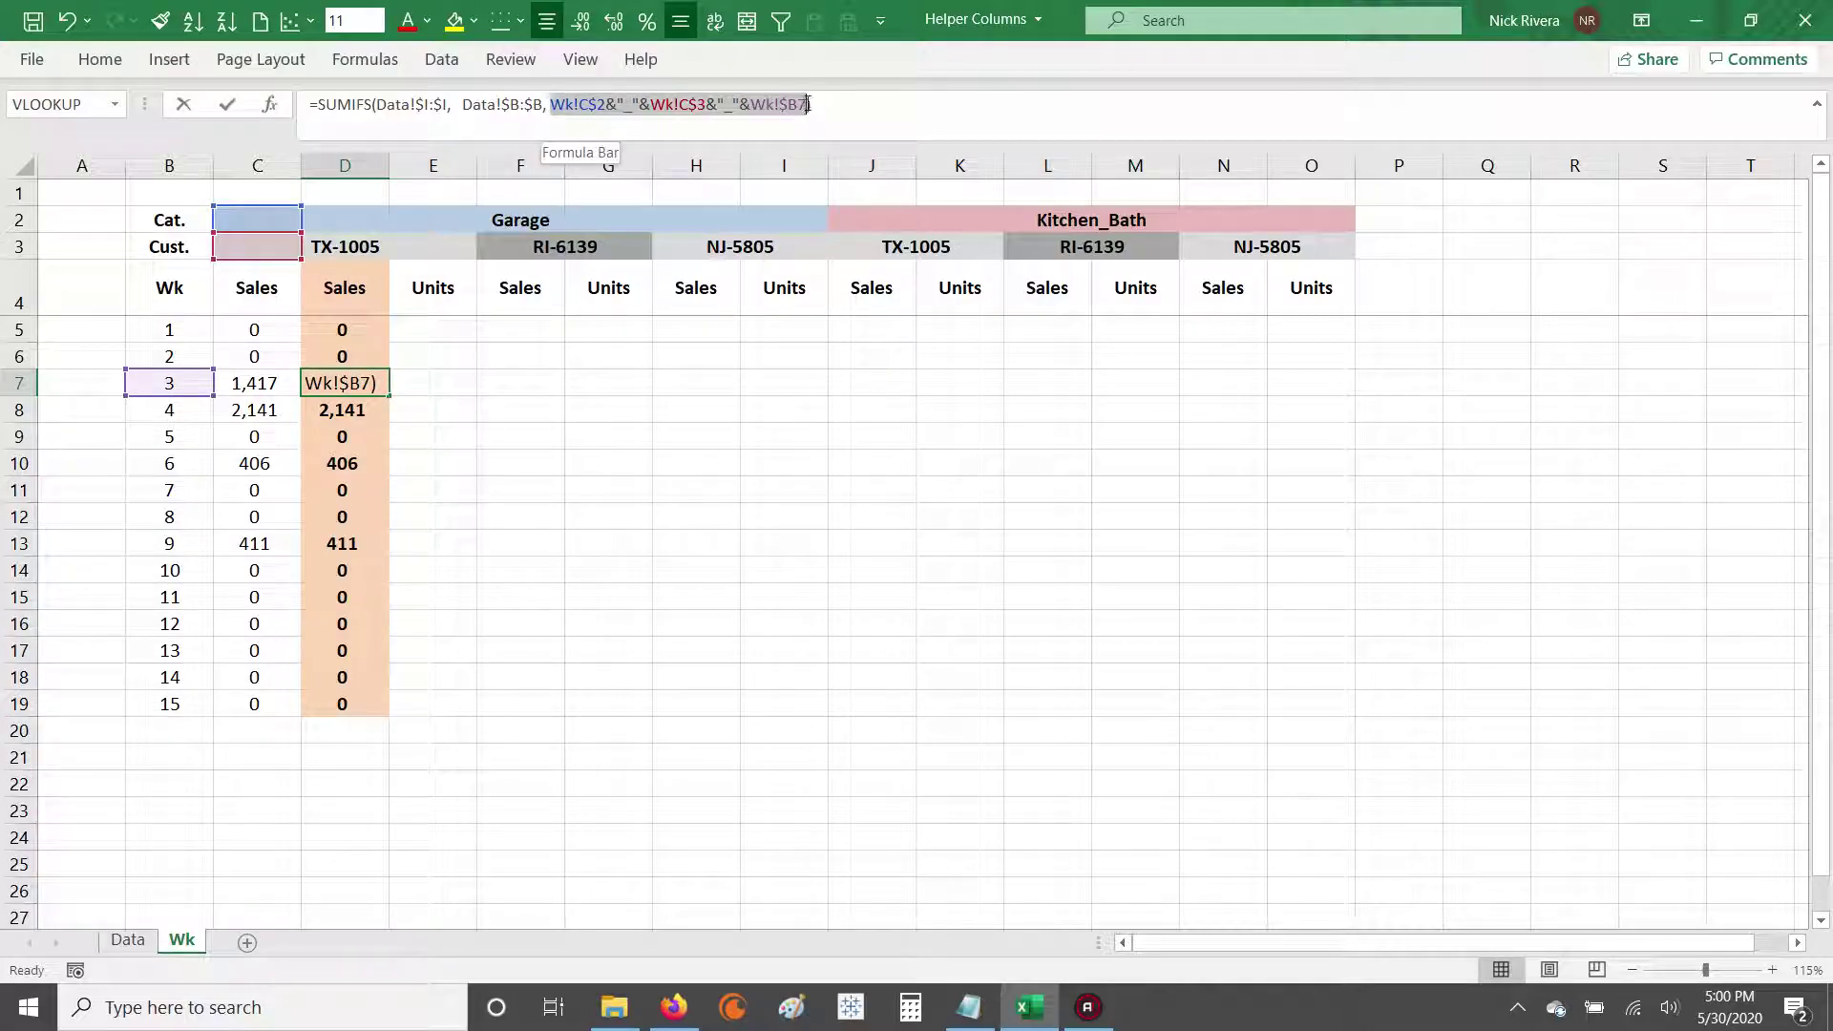
pyautogui.click(559, 105)
pyautogui.moveTo(552, 105); pyautogui.dragTo(807, 105)
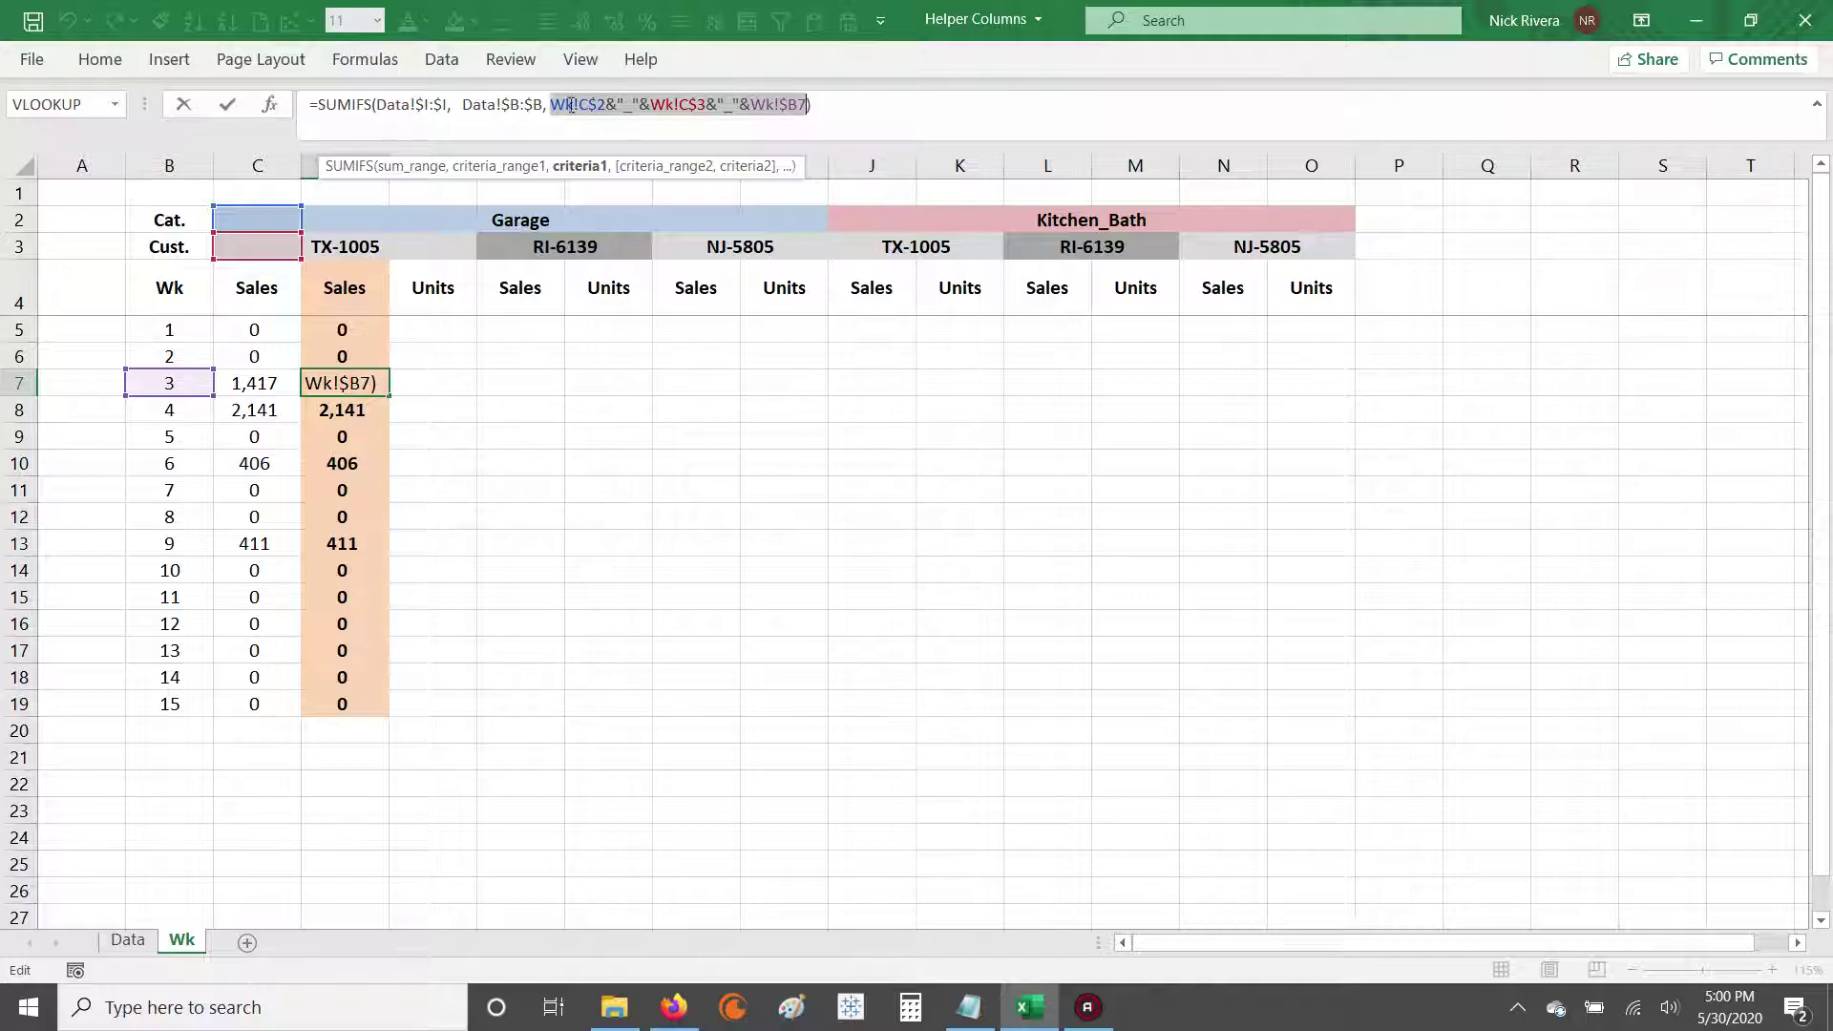
pyautogui.moveTo(552, 105); pyautogui.dragTo(808, 105)
pyautogui.press('Escape')
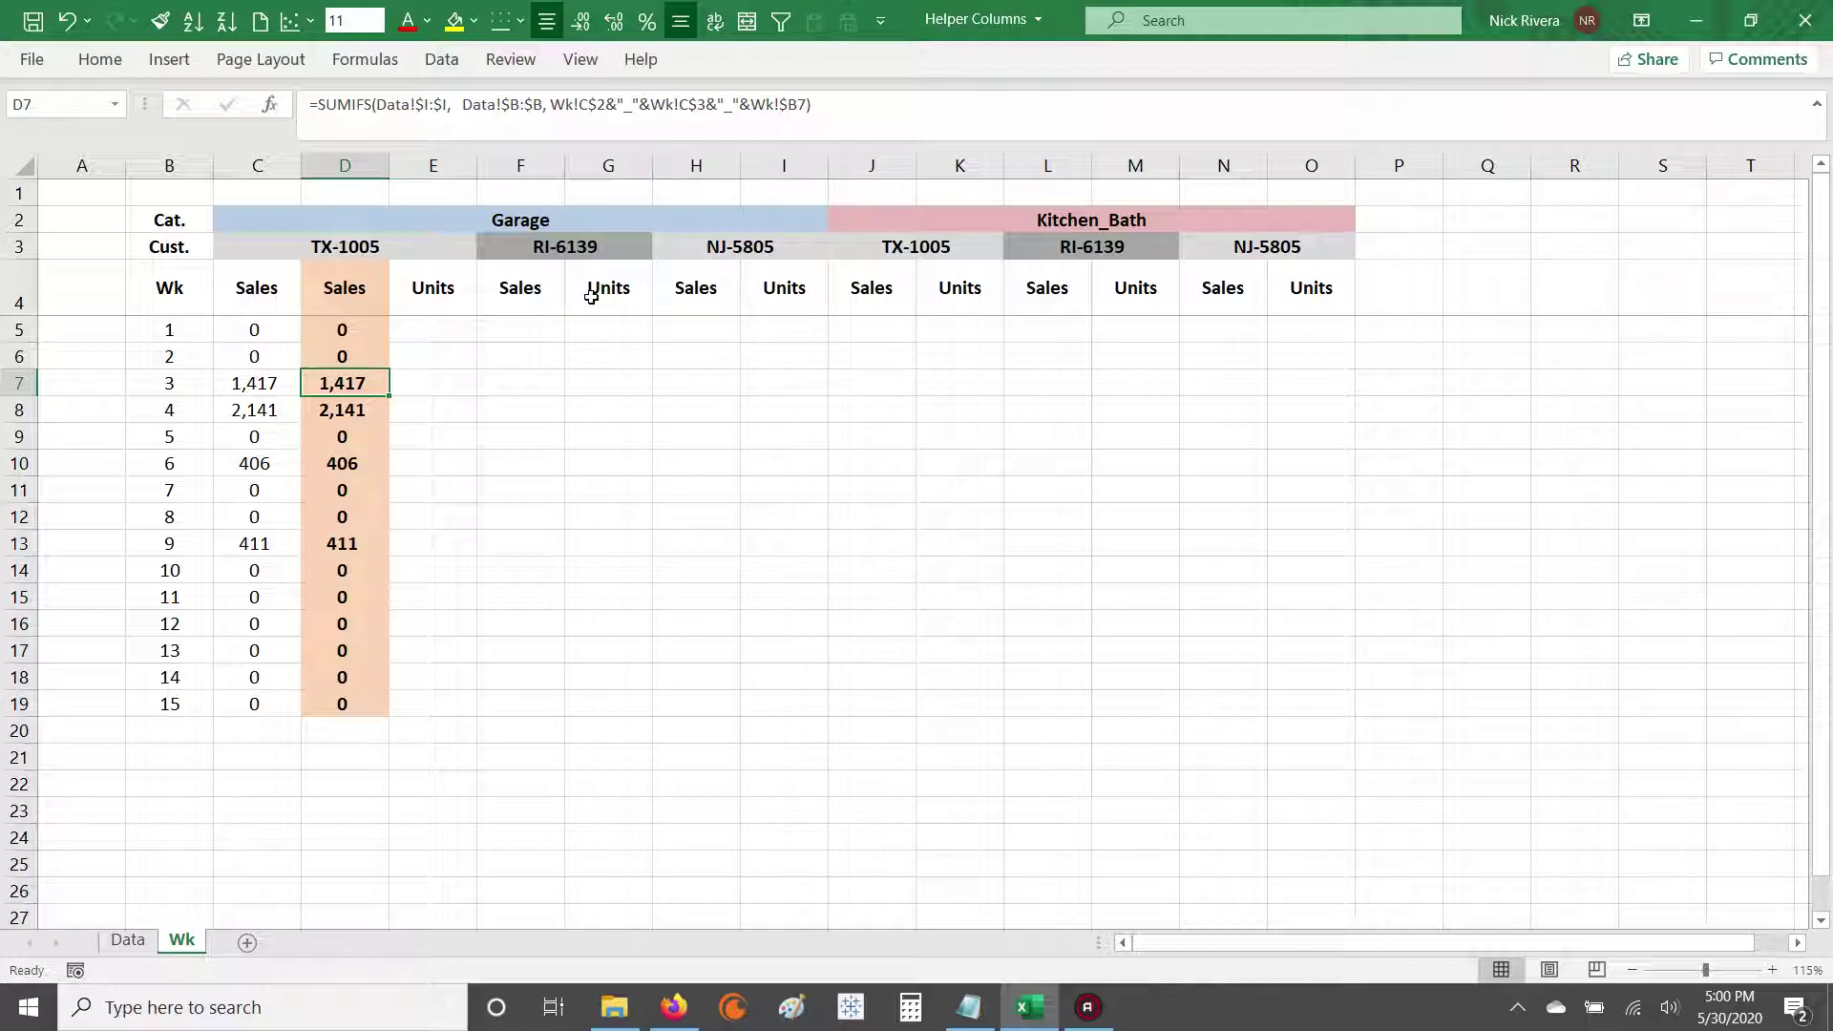
# Step: On the Data sheet, collapse the grouped helper columns B through E and select the Order_Date header
pyautogui.click(127, 940)
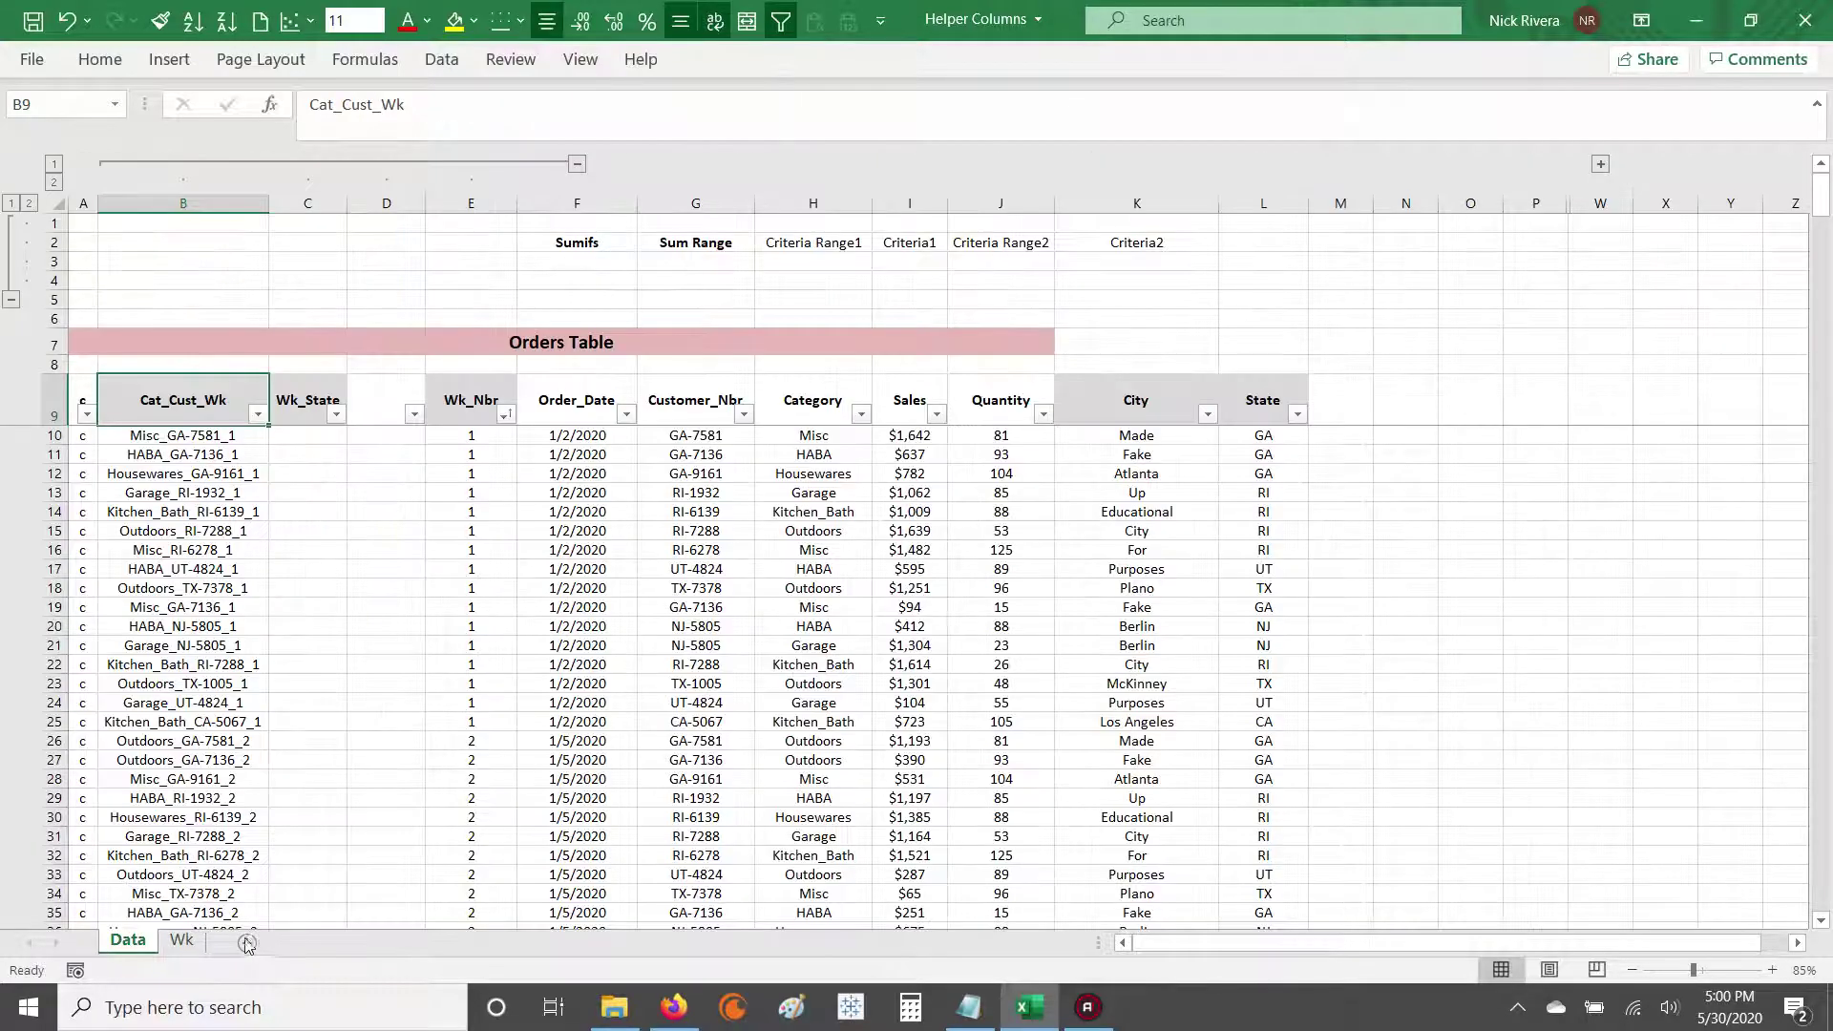
pyautogui.click(577, 164)
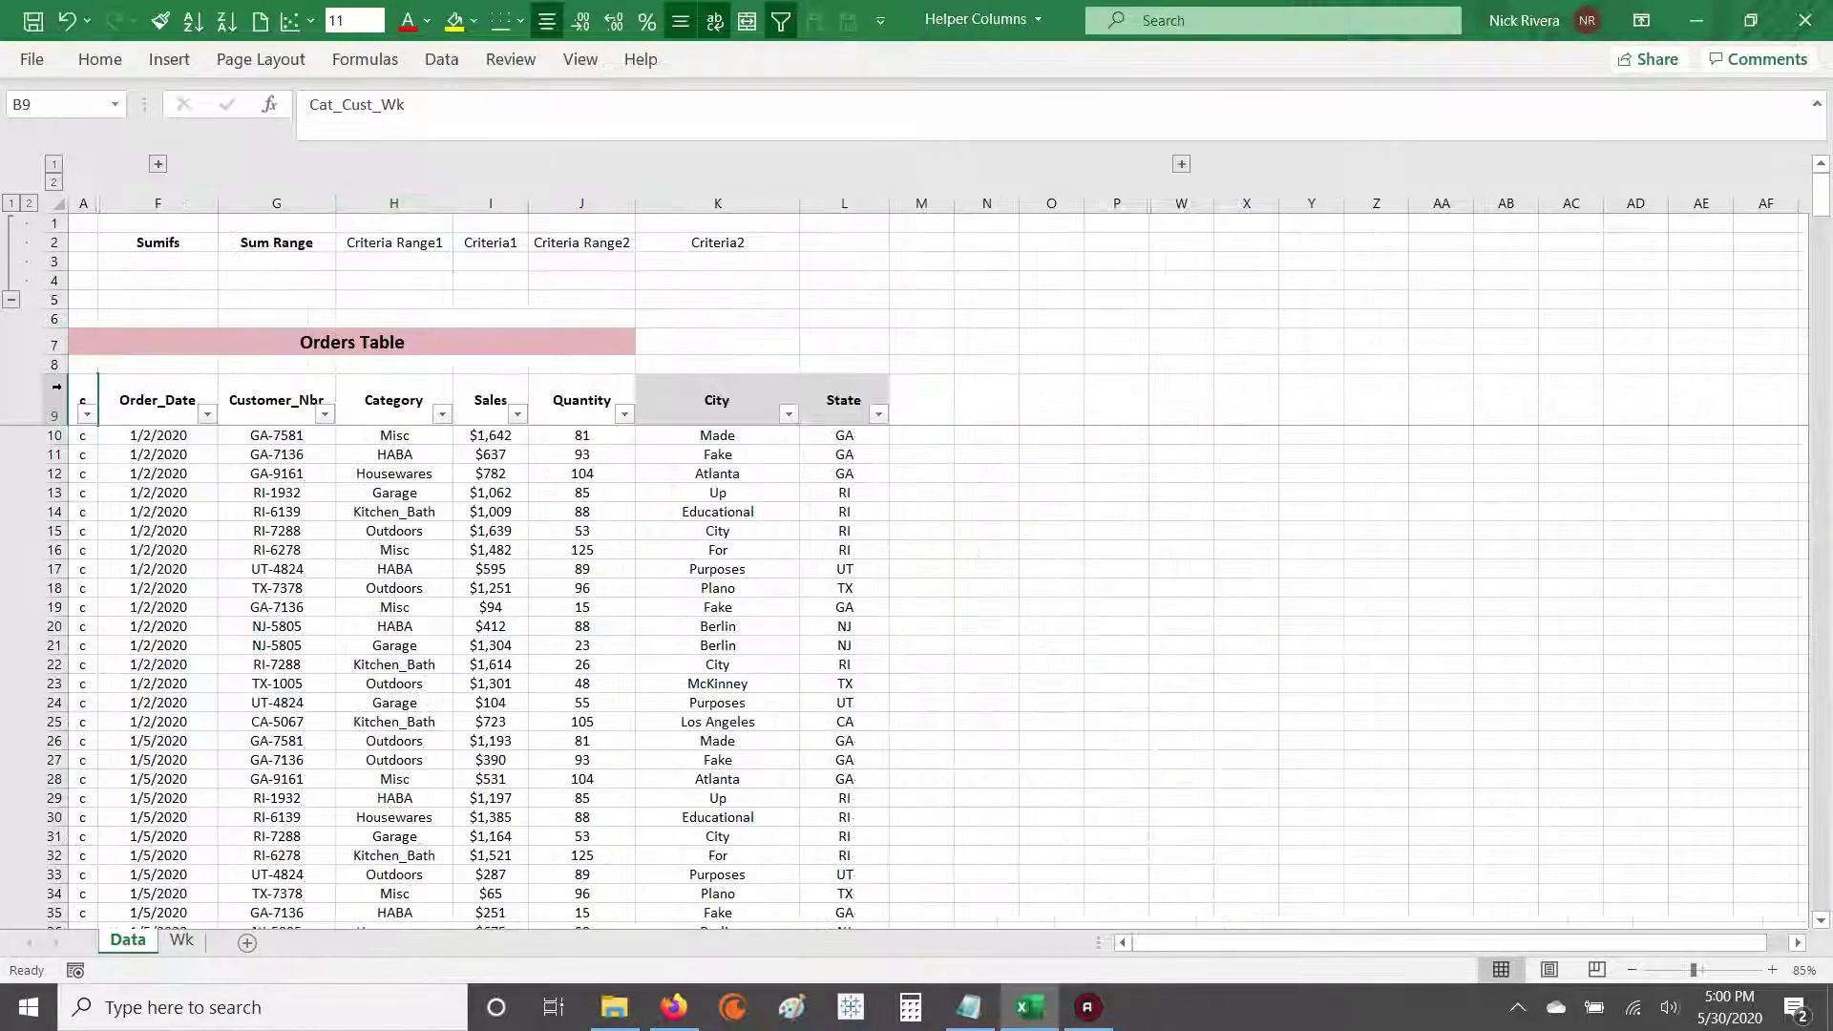
pyautogui.click(145, 417)
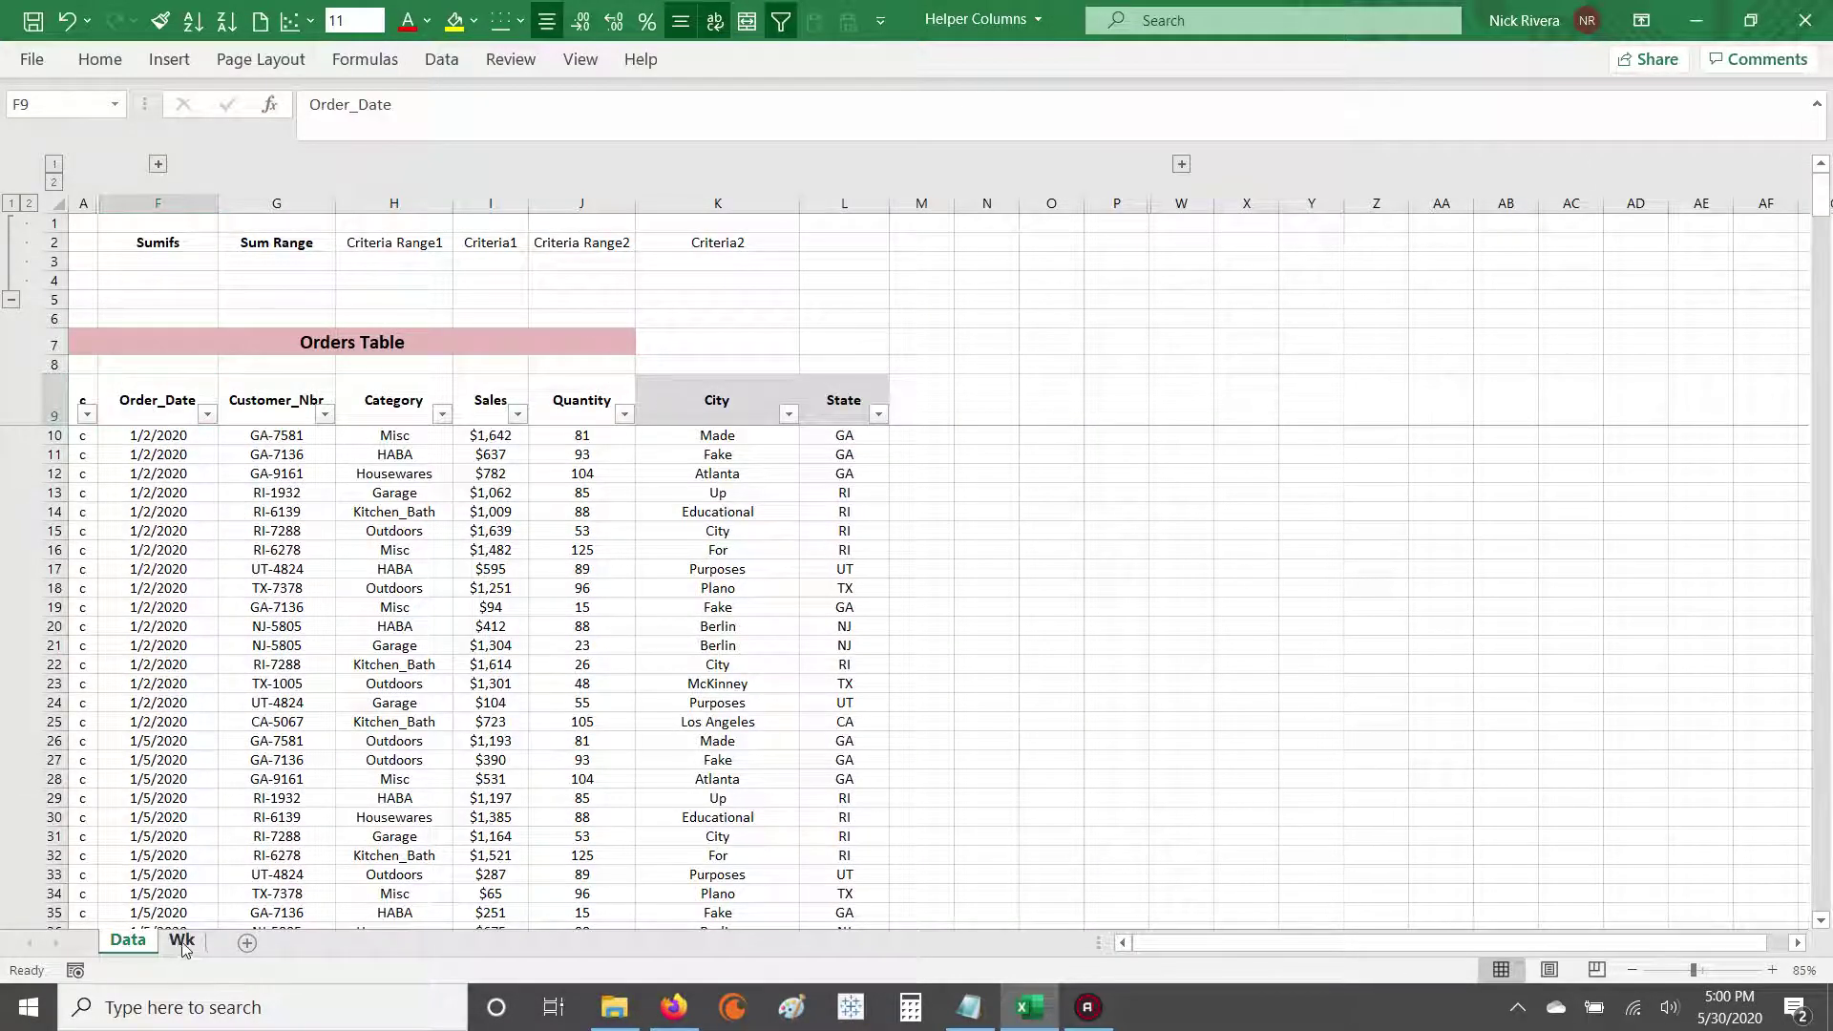
# Step: On the Wk sheet, examine the full helper-column SUMIFS formula for week 4 in D8
pyautogui.click(182, 942)
pyautogui.click(352, 410)
pyautogui.moveTo(876, 117)
pyautogui.mouseDown()
pyautogui.moveTo(313, 105)
pyautogui.moveTo(851, 108)
pyautogui.mouseUp()
pyautogui.click(321, 102)
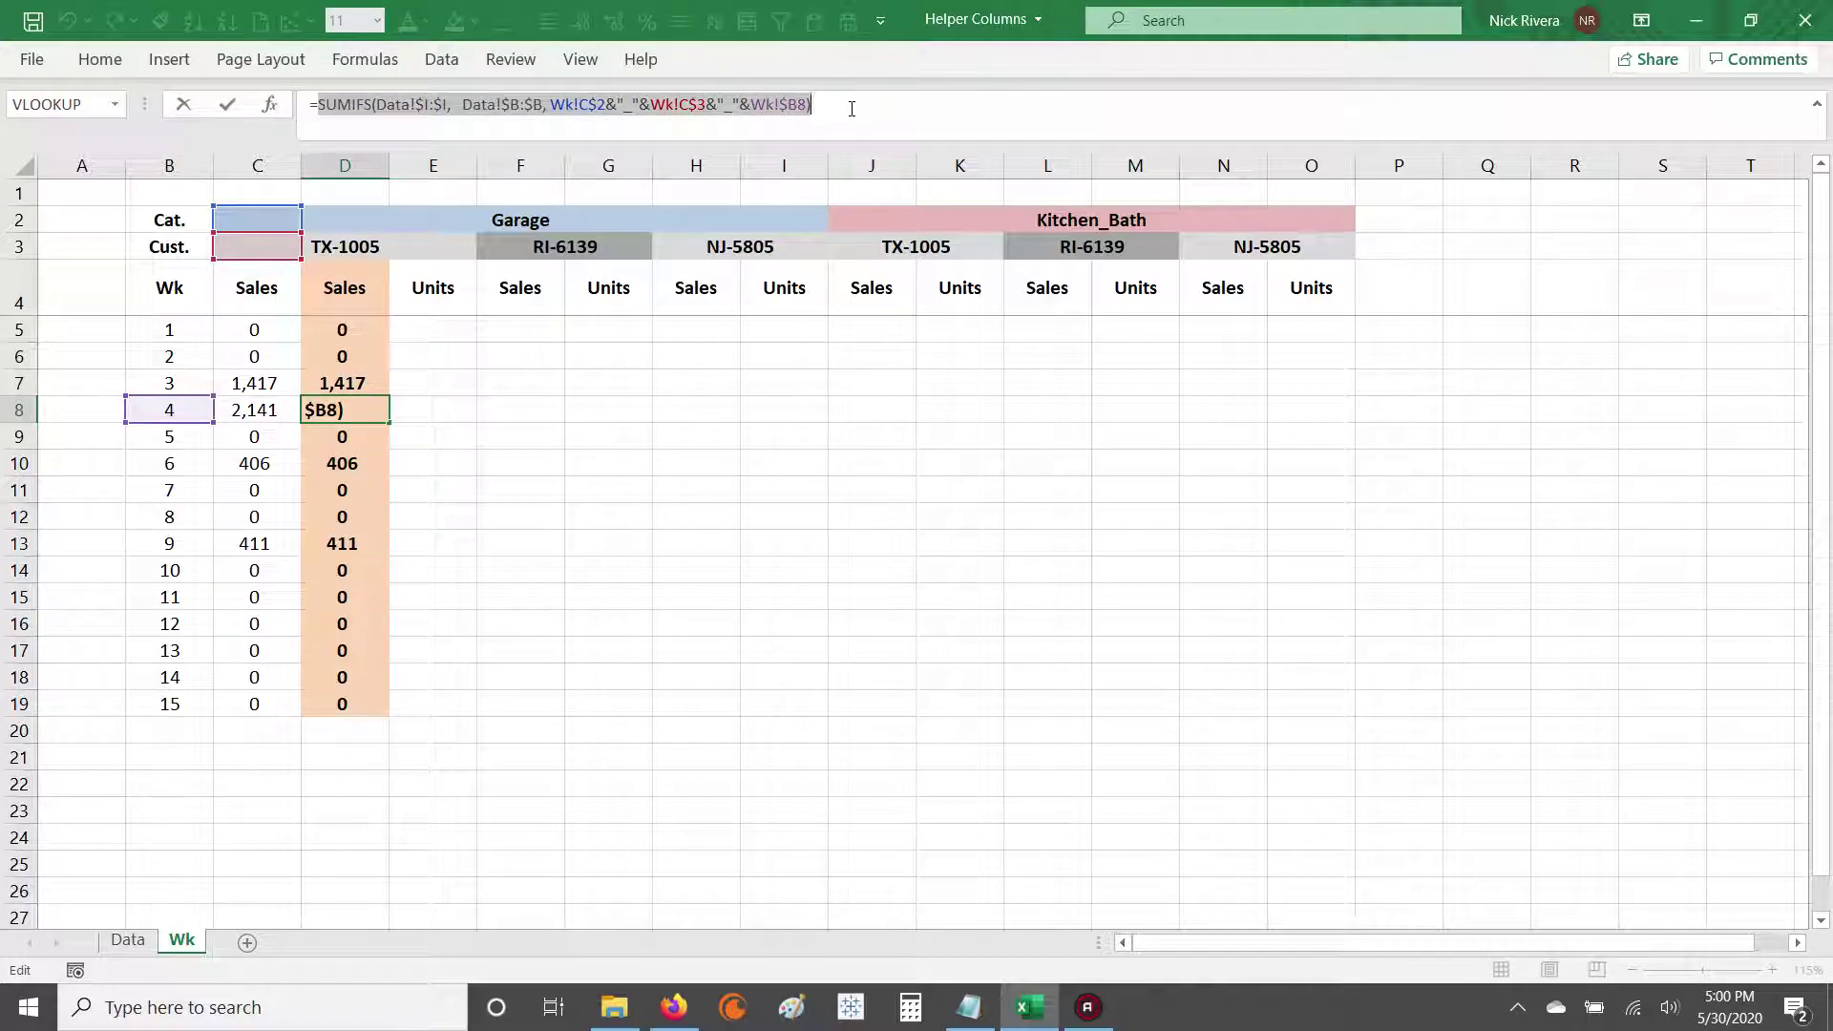